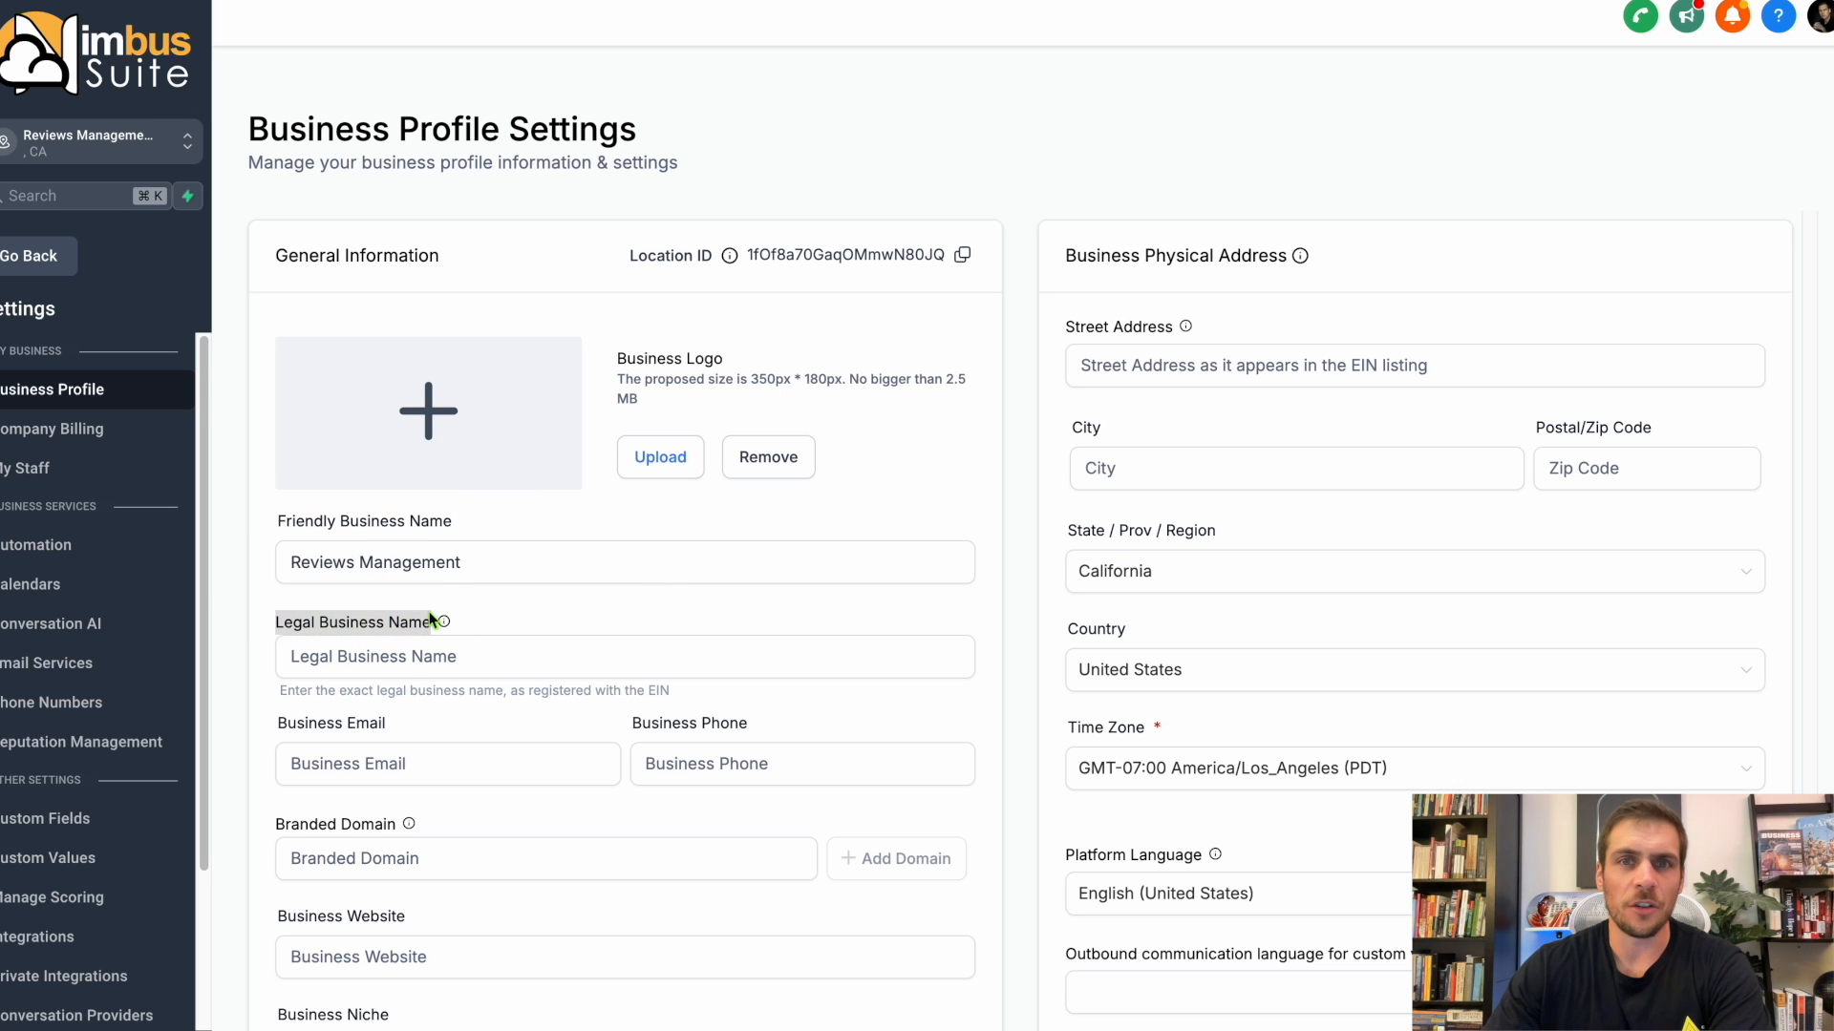
Review the business email, business phone and website fields in the General Information section of the business profile.
{"action": "scroll", "coordinate": [429, 619], "scroll_direction": "down", "scroll_amount": 2}
{"action": "left_click_drag", "start_coordinate": [278, 582], "coordinate": [385, 582]}
{"action": "left_click_drag", "start_coordinate": [633, 583], "coordinate": [748, 583]}
{"action": "scroll", "coordinate": [710, 602], "scroll_direction": "down", "scroll_amount": 3}
{"action": "left_click_drag", "start_coordinate": [276, 554], "coordinate": [409, 552]}
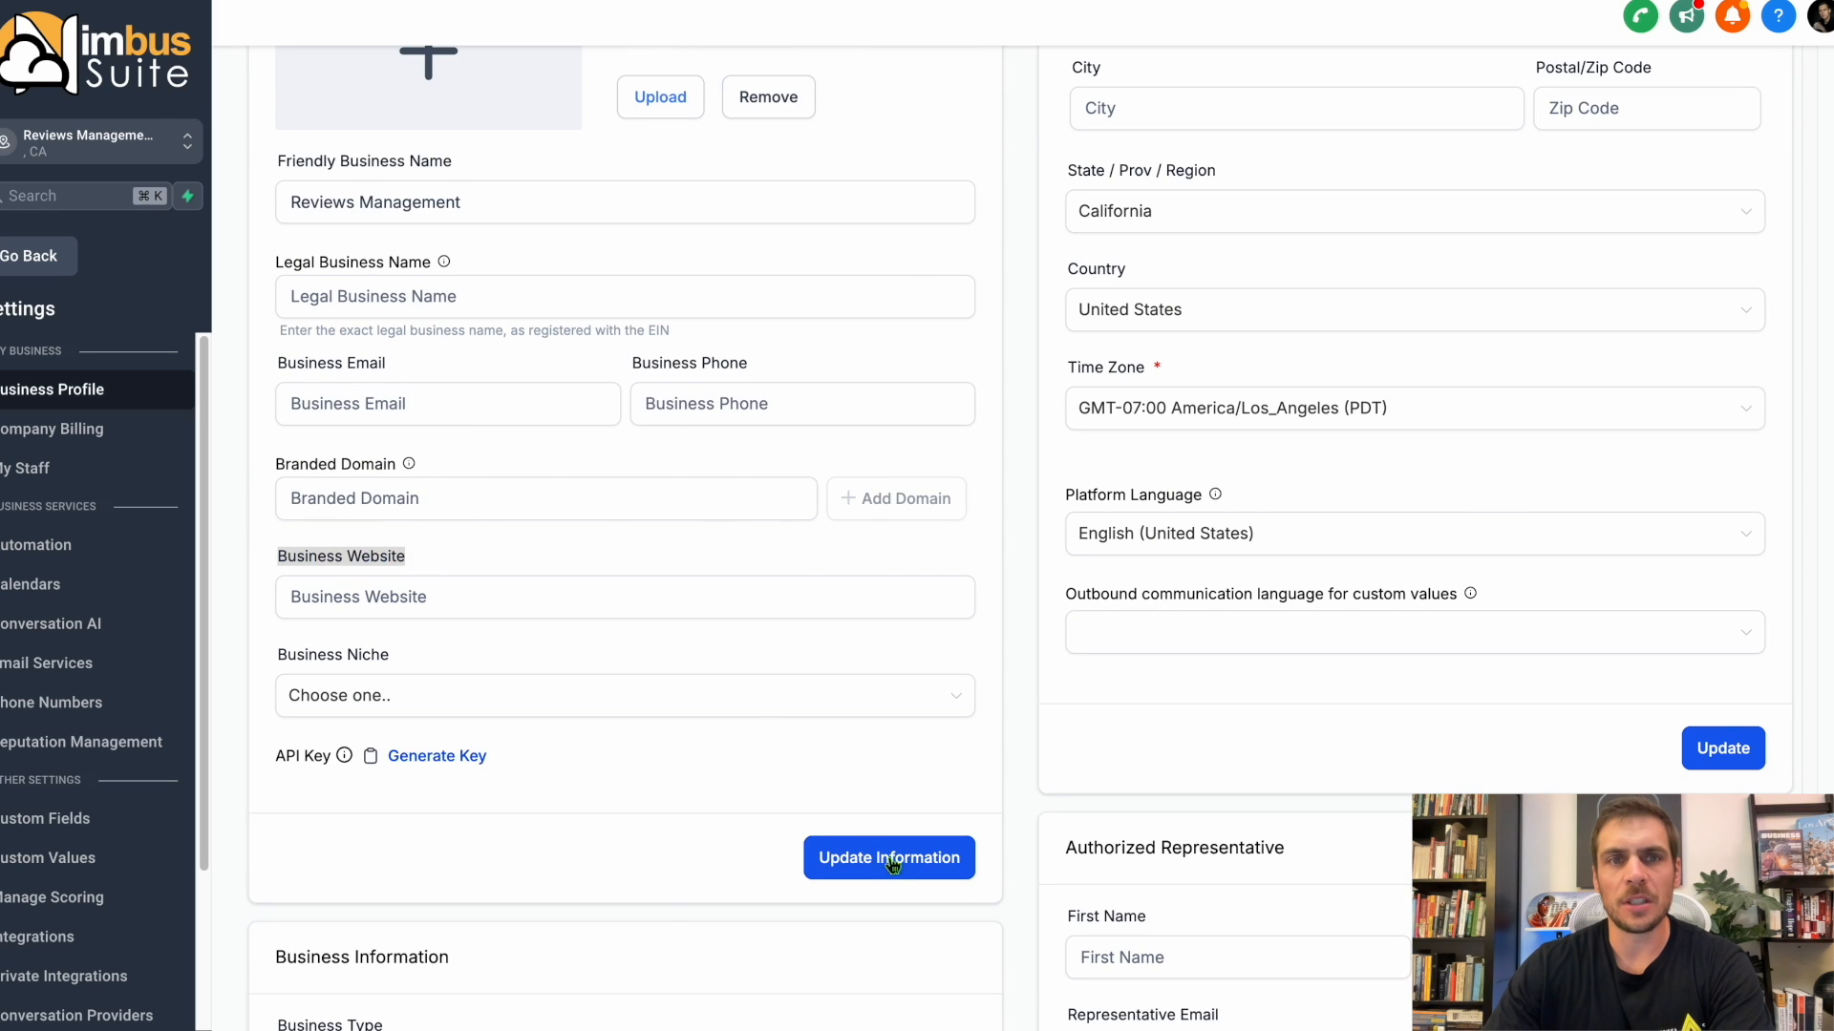
Review the Business Physical Address section, including its platform language, and save that section.
{"action": "scroll", "coordinate": [1176, 786], "scroll_direction": "up", "scroll_amount": 3}
{"action": "left_click_drag", "start_coordinate": [1064, 95], "coordinate": [1312, 101]}
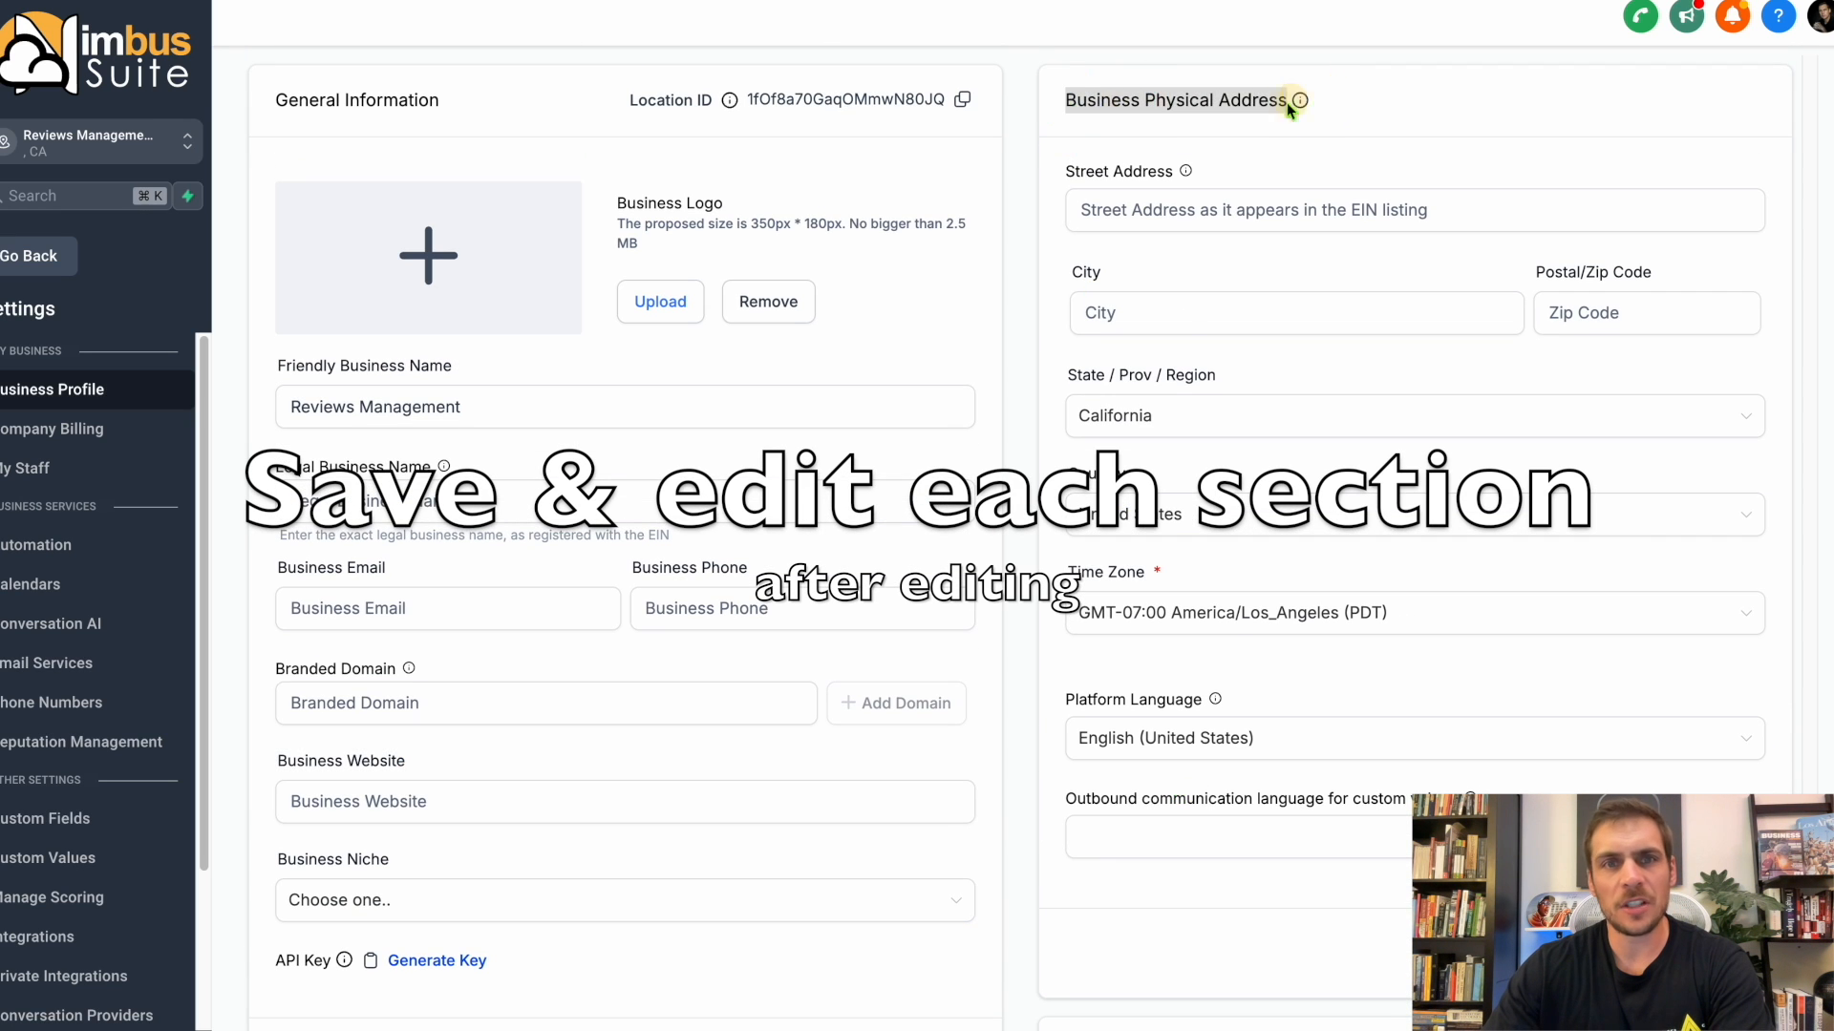
{"action": "scroll", "coordinate": [1278, 146], "scroll_direction": "down", "scroll_amount": 3}
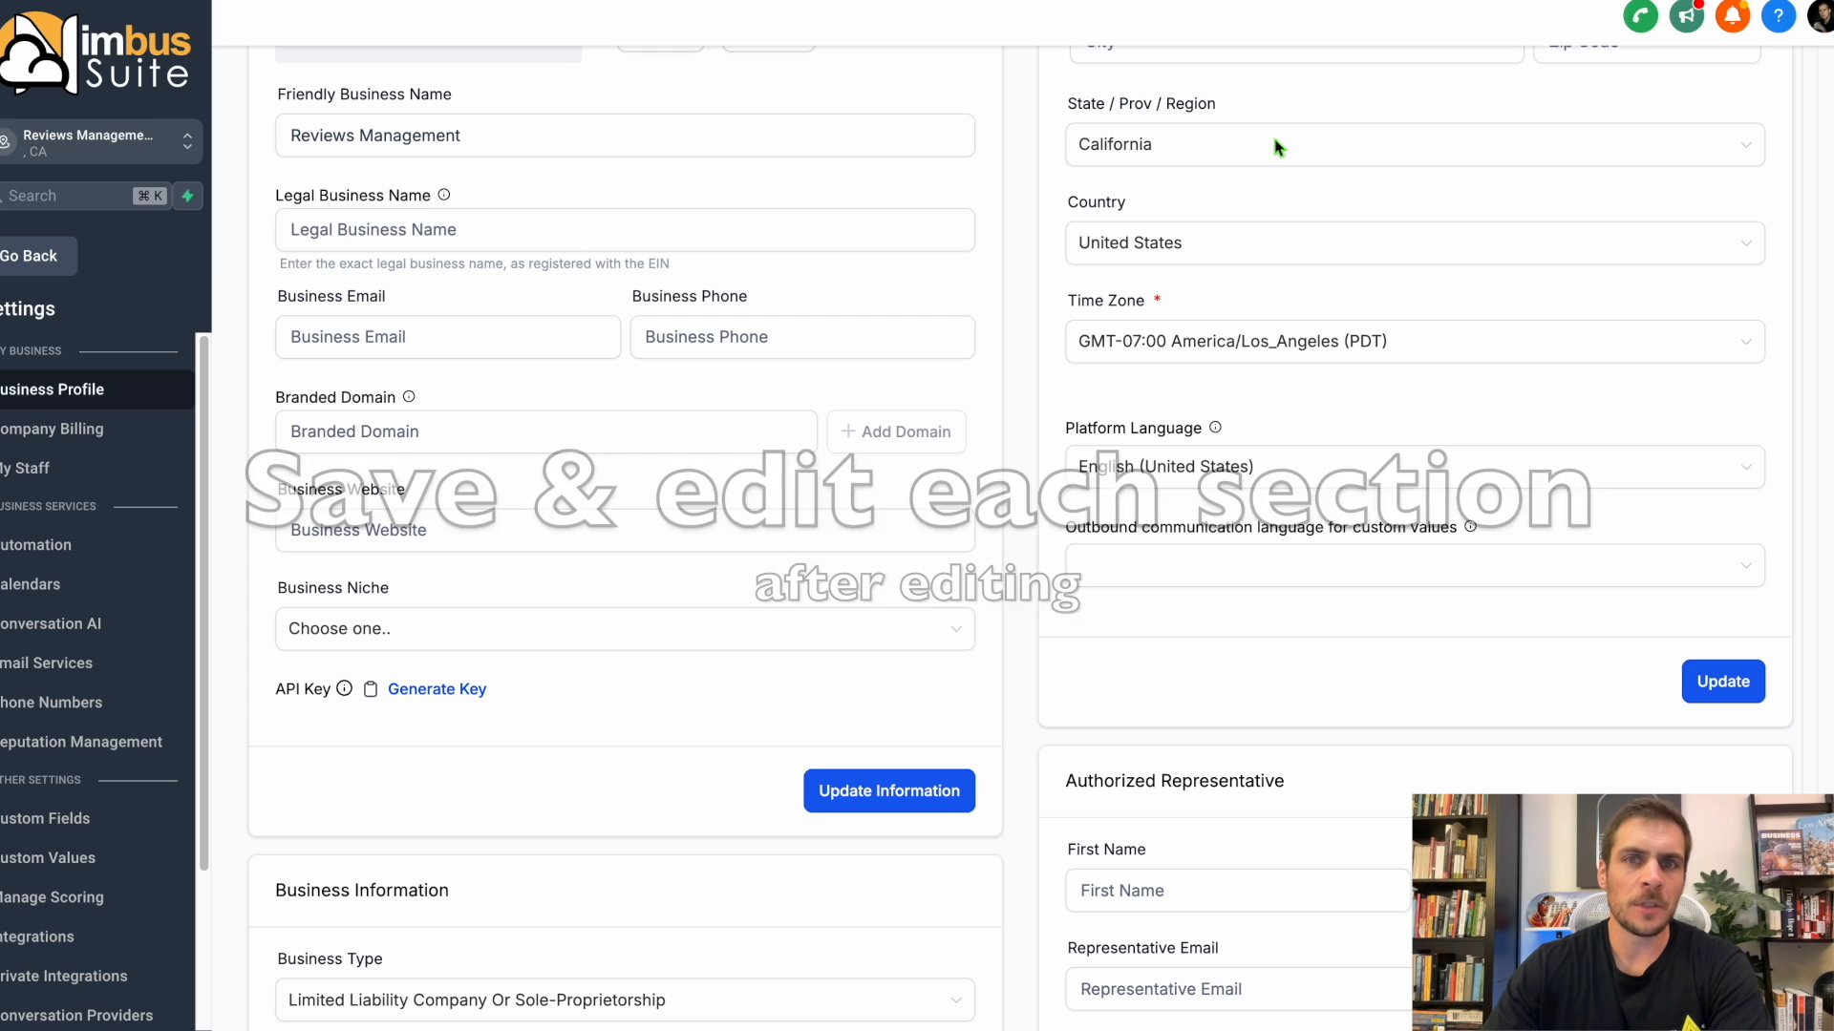
{"action": "left_click_drag", "start_coordinate": [1064, 428], "coordinate": [1203, 429]}
{"action": "left_click", "coordinate": [1724, 682]}
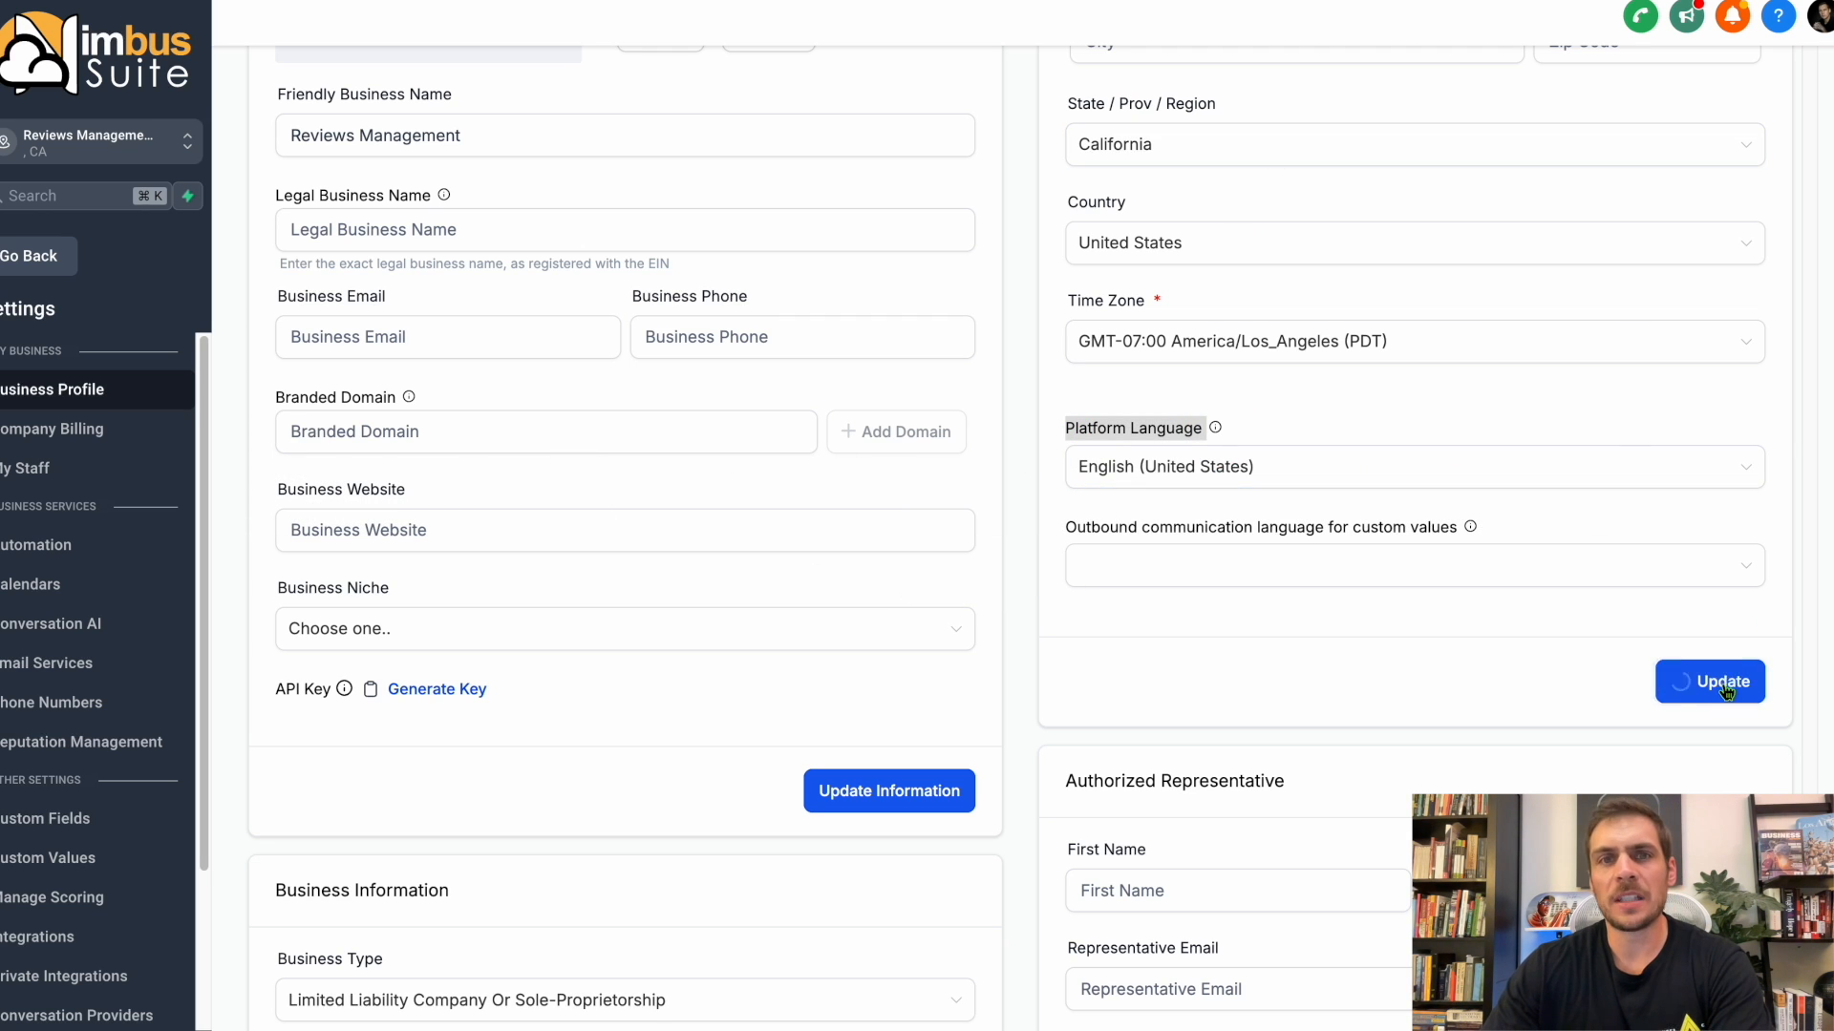
Review the business type, industry, registration and region fields in Business Information and save that section.
{"action": "scroll", "coordinate": [748, 568], "scroll_direction": "down", "scroll_amount": 7}
{"action": "left_click_drag", "start_coordinate": [274, 261], "coordinate": [616, 396]}
{"action": "left_click_drag", "start_coordinate": [279, 428], "coordinate": [645, 674]}
{"action": "left_click_drag", "start_coordinate": [278, 751], "coordinate": [625, 895]}
{"action": "left_click", "coordinate": [890, 1009]}
Save the Authorized Representative section of the business profile.
{"action": "scroll", "coordinate": [1067, 721], "scroll_direction": "up", "scroll_amount": 1}
{"action": "left_click_drag", "start_coordinate": [1064, 225], "coordinate": [1285, 227]}
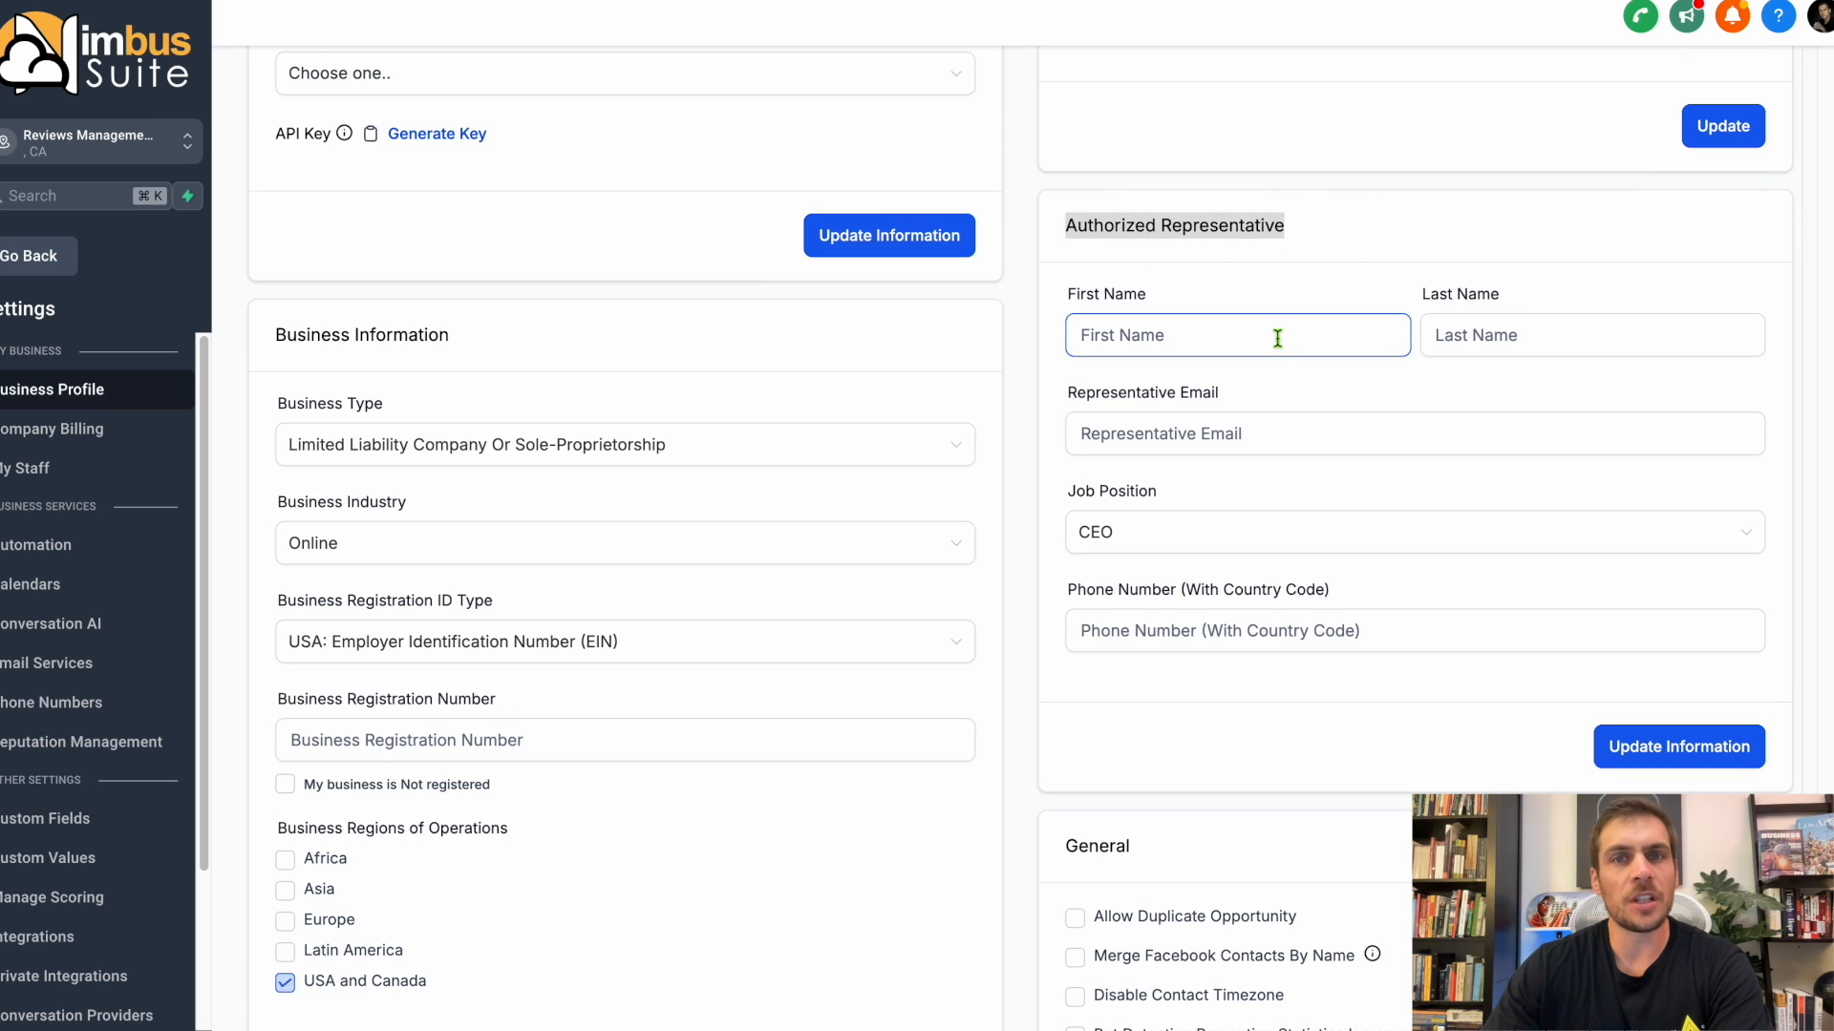
{"action": "left_click", "coordinate": [1679, 747]}
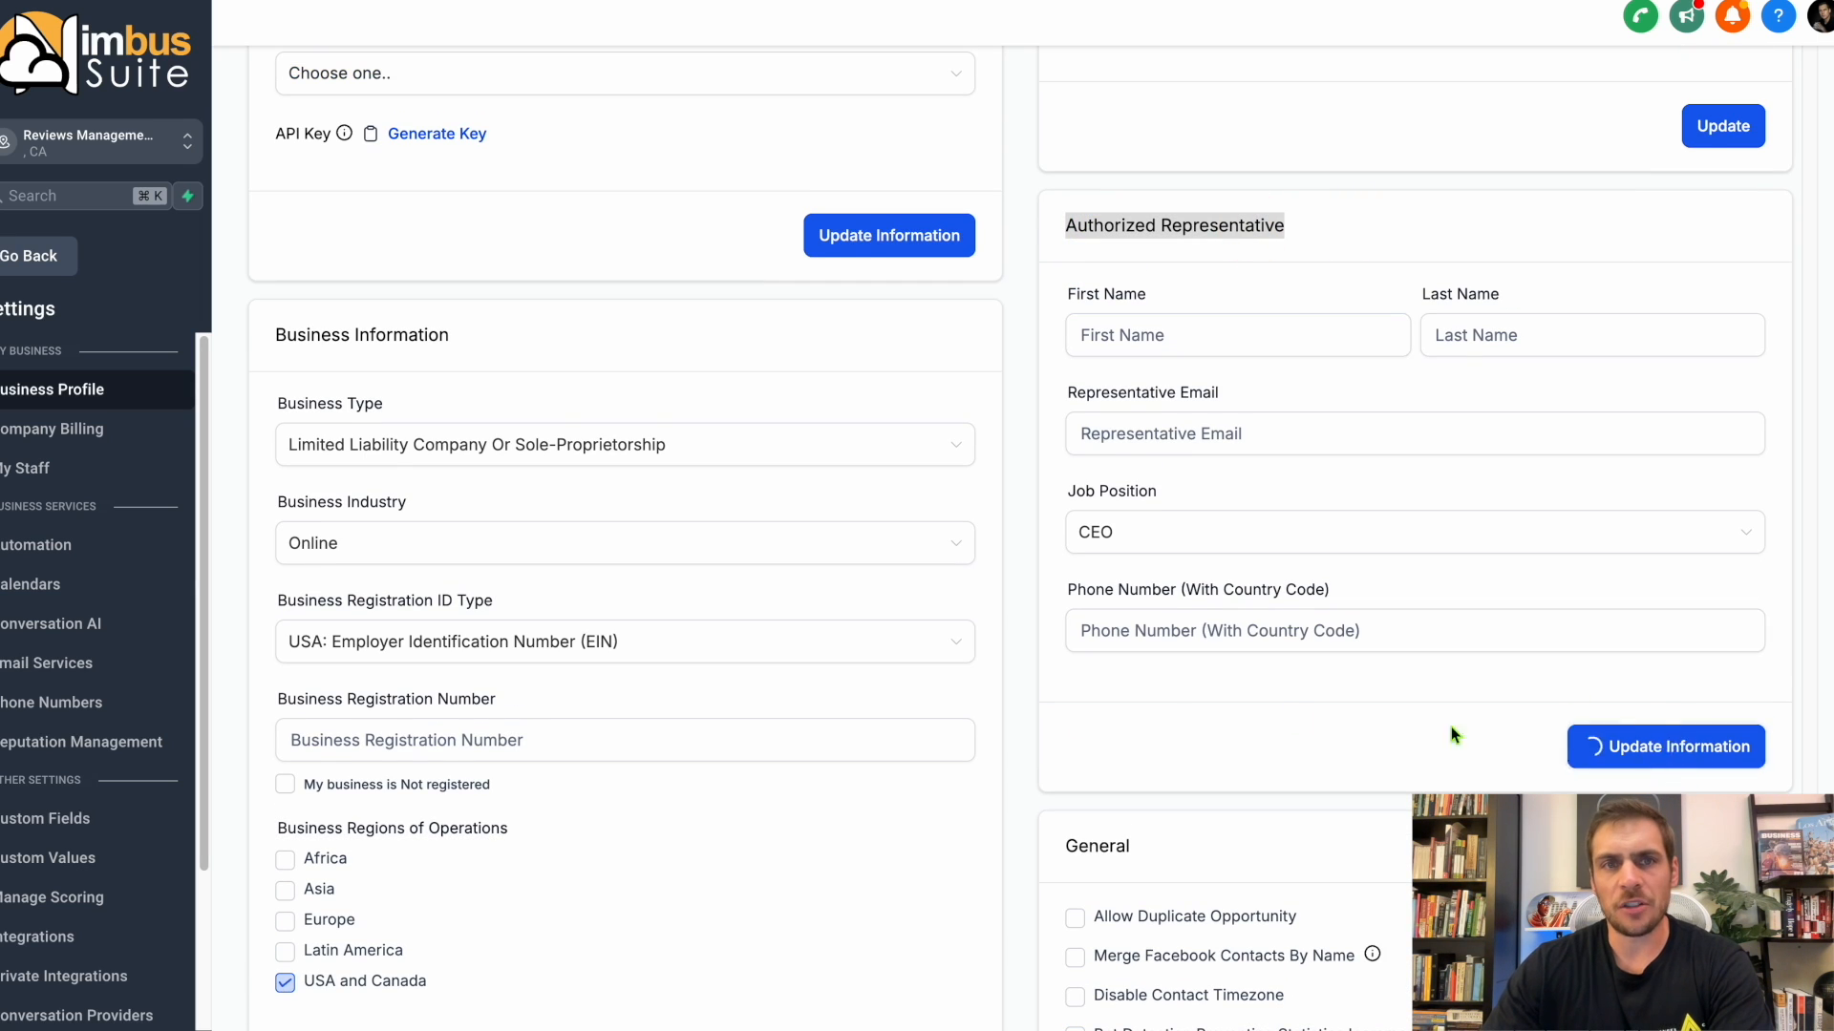
Review the contact, SMS and email compliance options in the General section.
{"action": "scroll", "coordinate": [1337, 497], "scroll_direction": "down", "scroll_amount": 6}
{"action": "left_click_drag", "start_coordinate": [1064, 306], "coordinate": [1189, 301]}
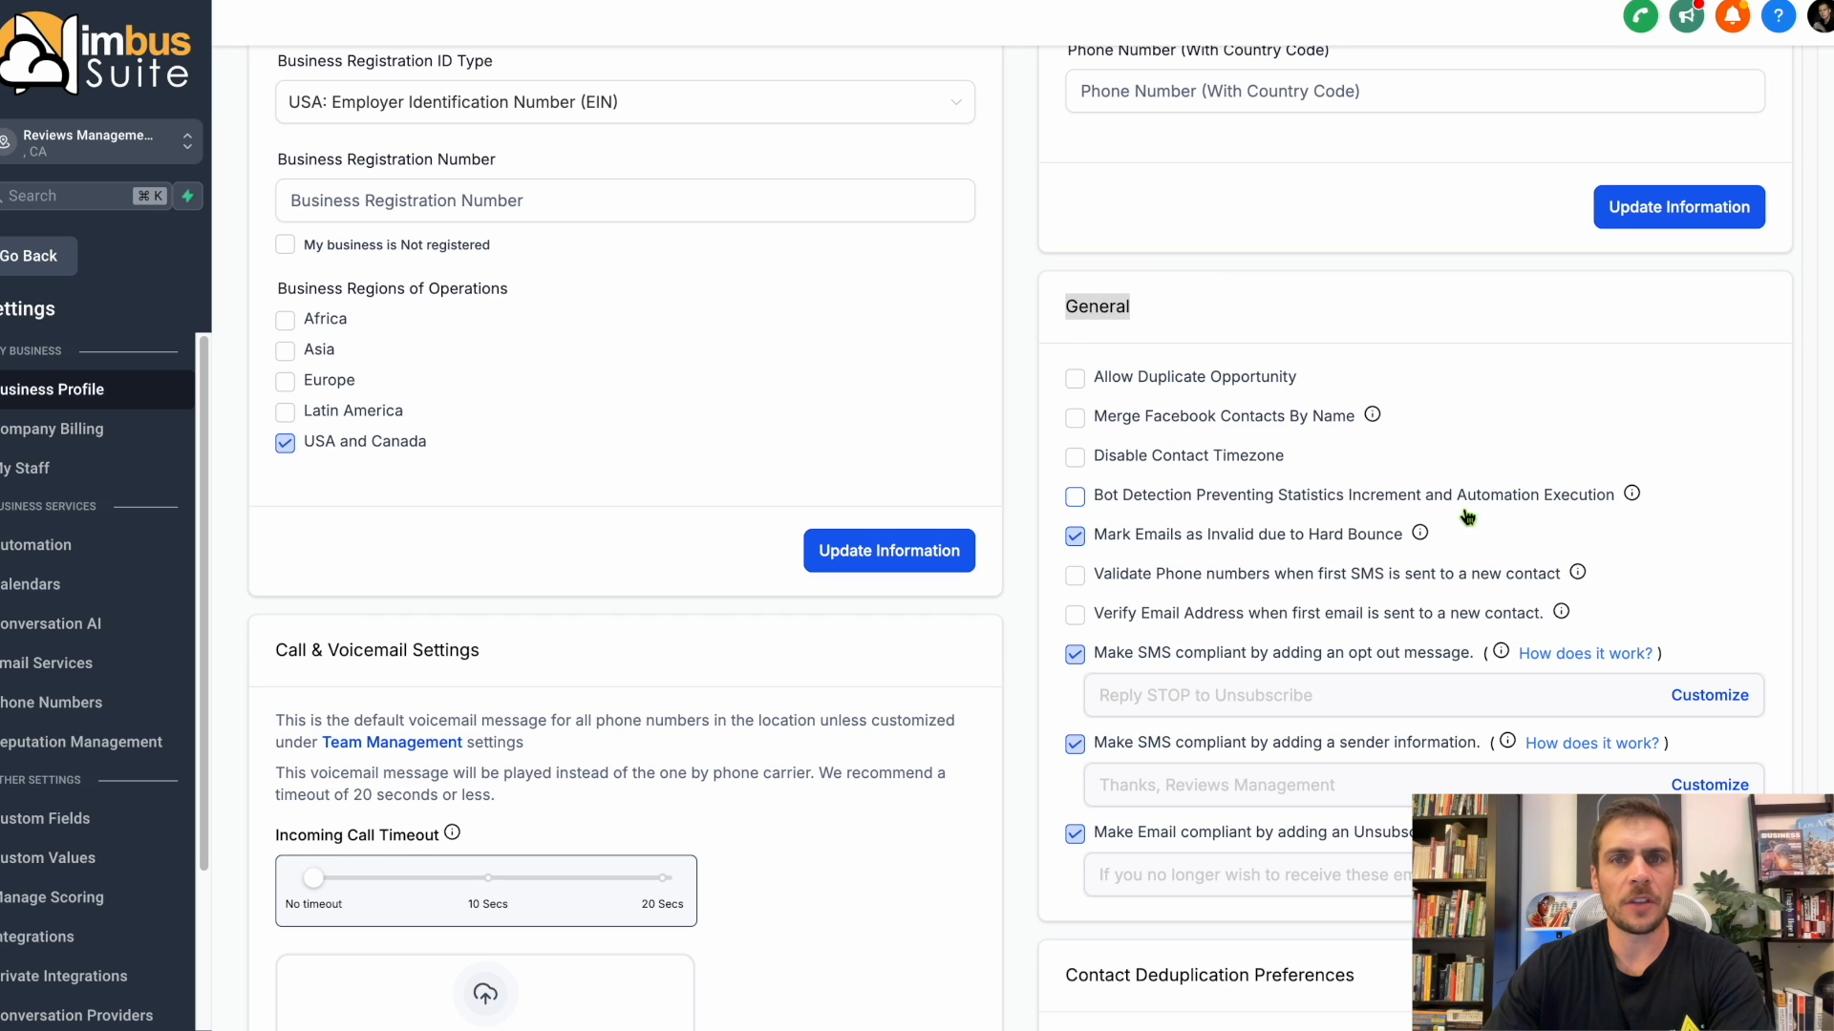
{"action": "left_click", "coordinate": [1048, 541]}
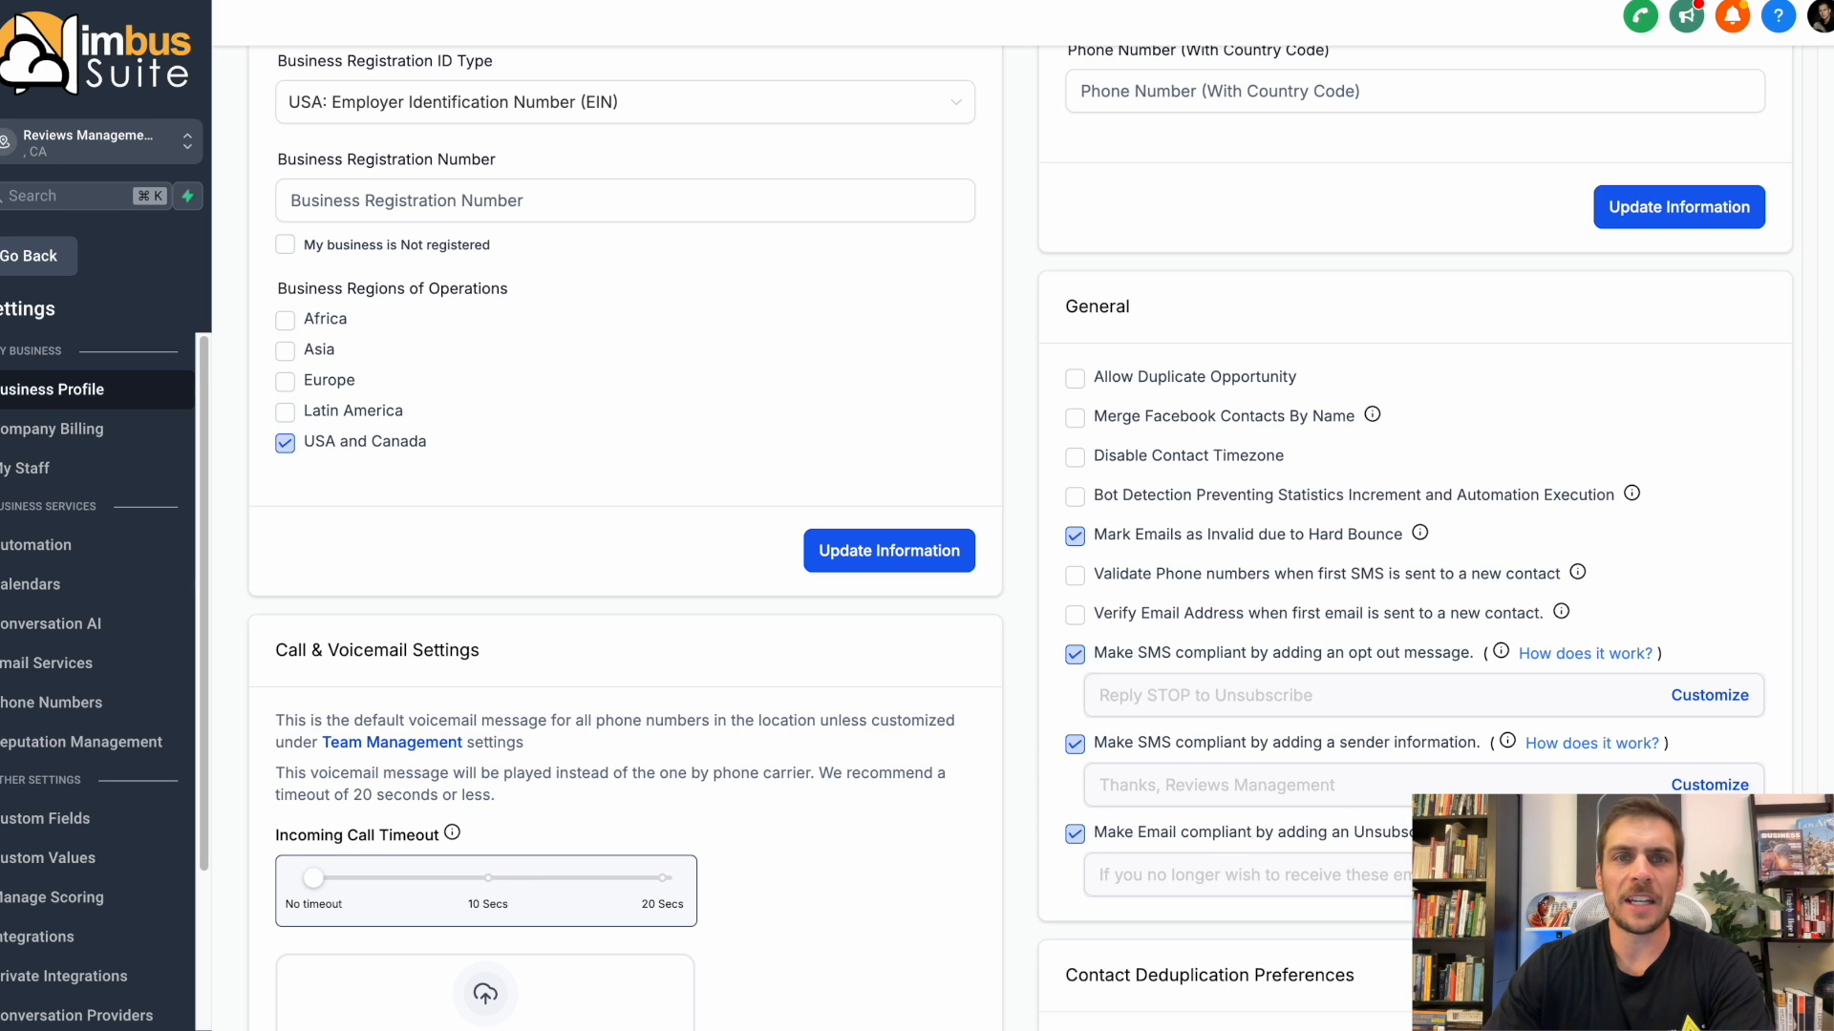
Save the Call & Voicemail Settings and disable missed call text back.
{"action": "scroll", "coordinate": [981, 819], "scroll_direction": "down", "scroll_amount": 4}
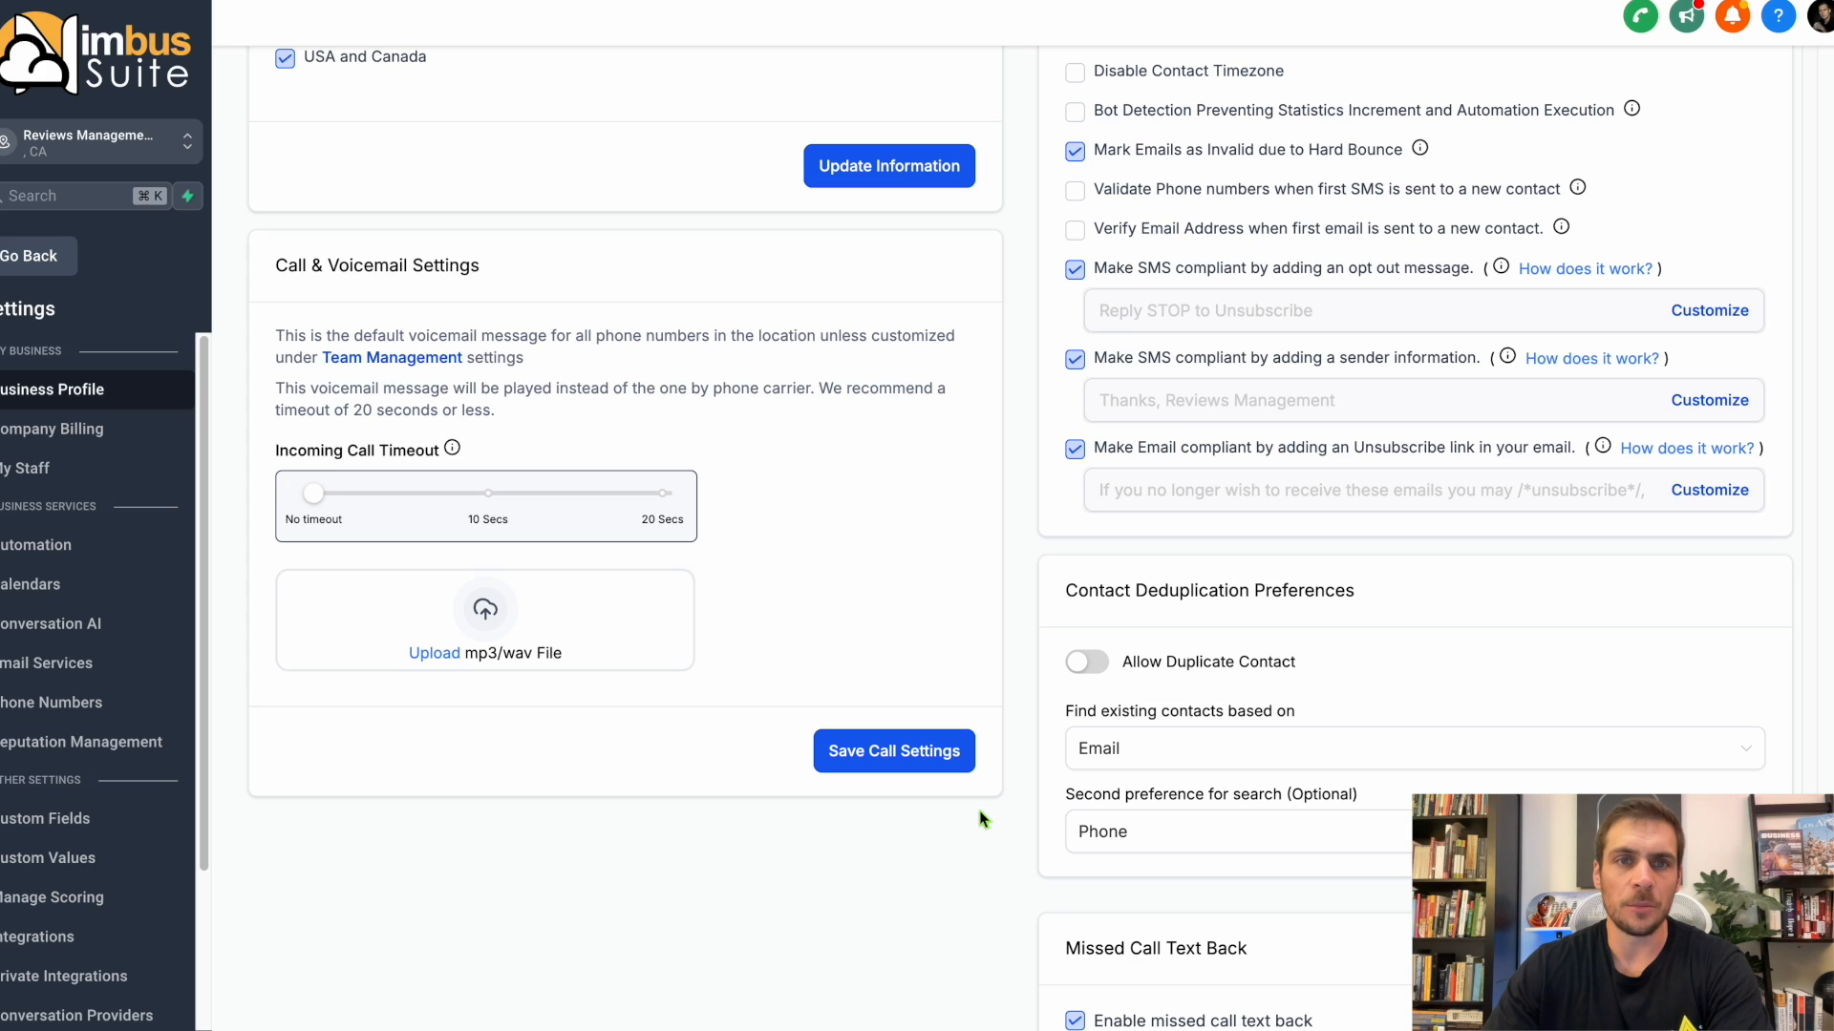
{"action": "left_click_drag", "start_coordinate": [270, 279], "coordinate": [545, 274]}
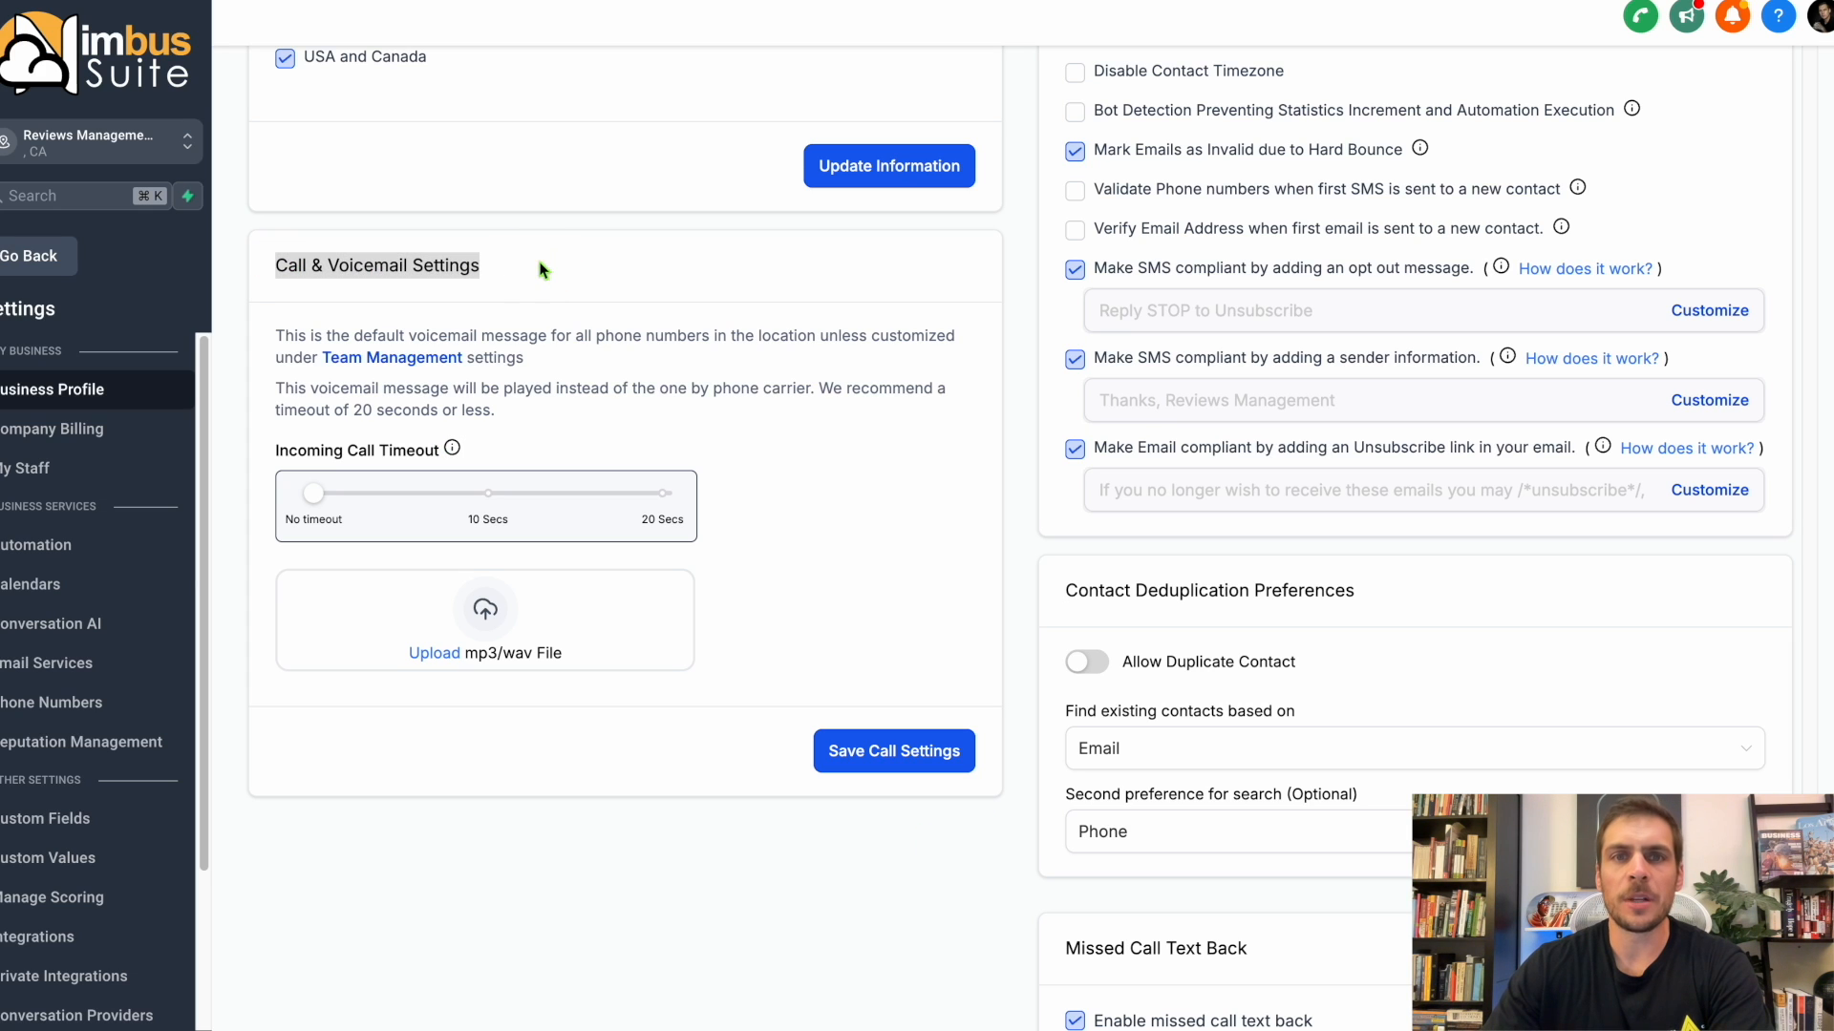
{"action": "left_click", "coordinate": [878, 761]}
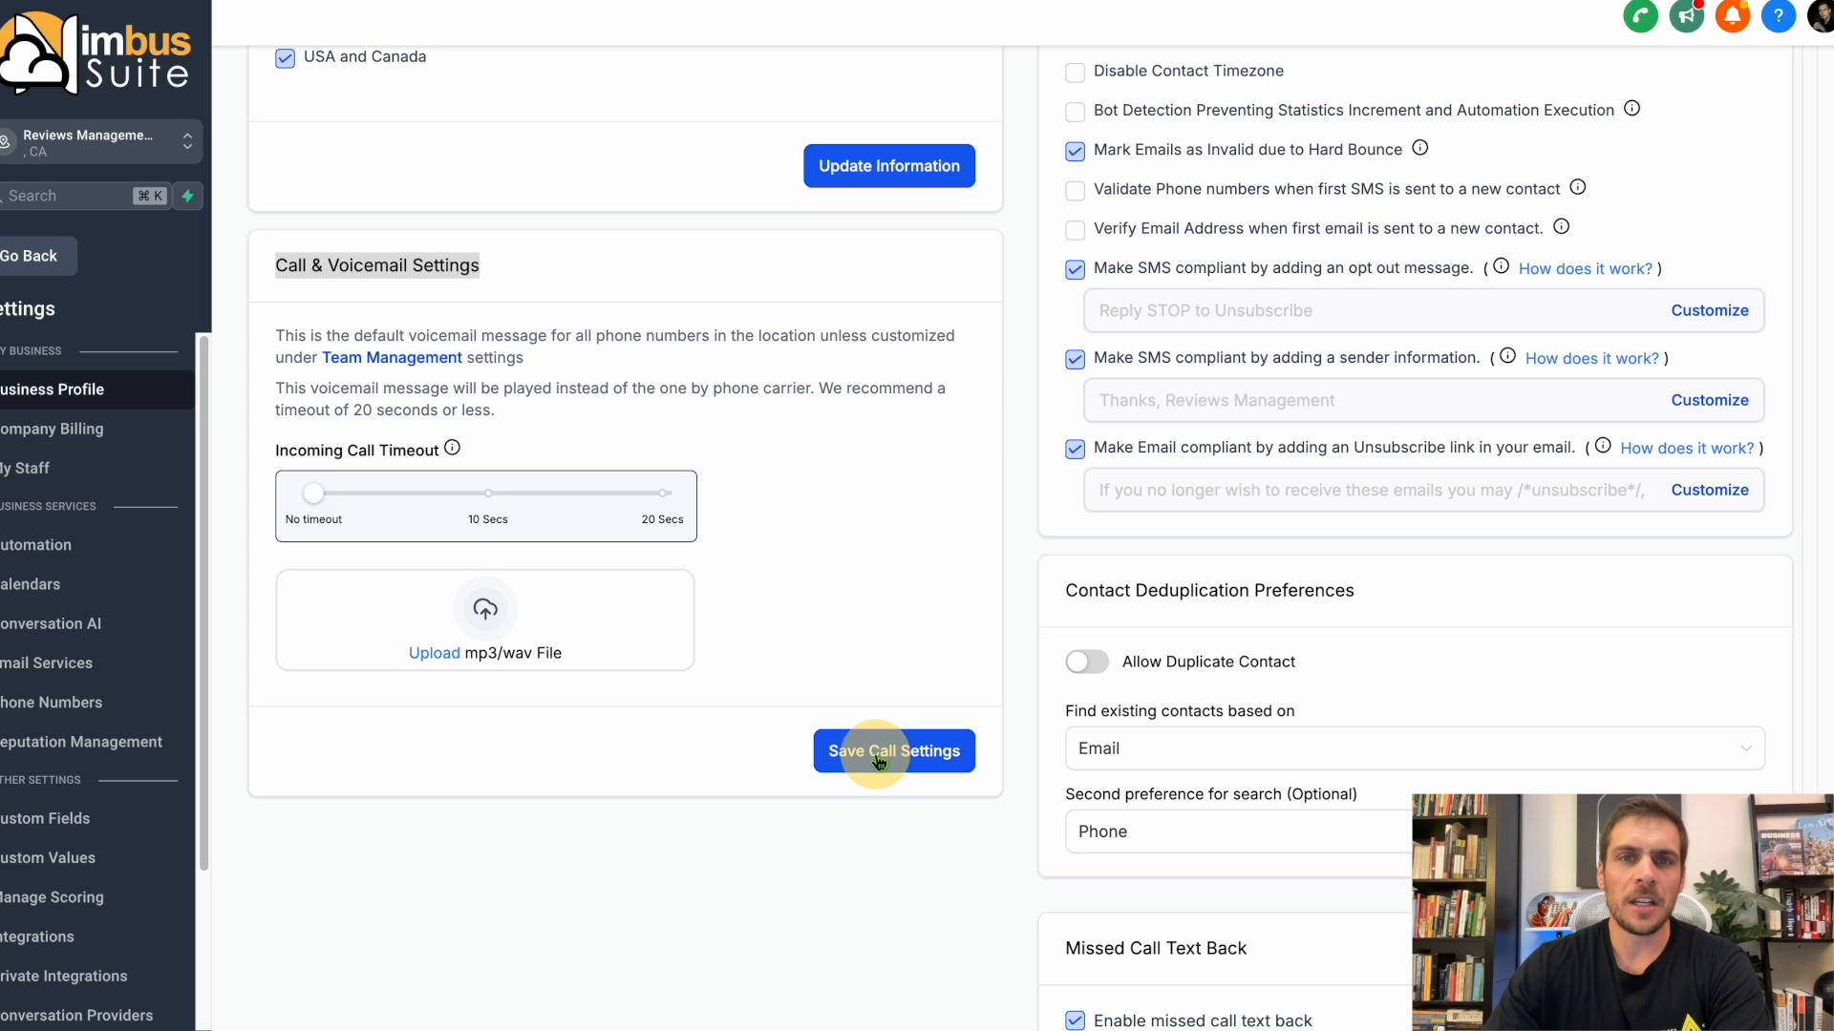
{"action": "scroll", "coordinate": [1050, 678], "scroll_direction": "down", "scroll_amount": 4}
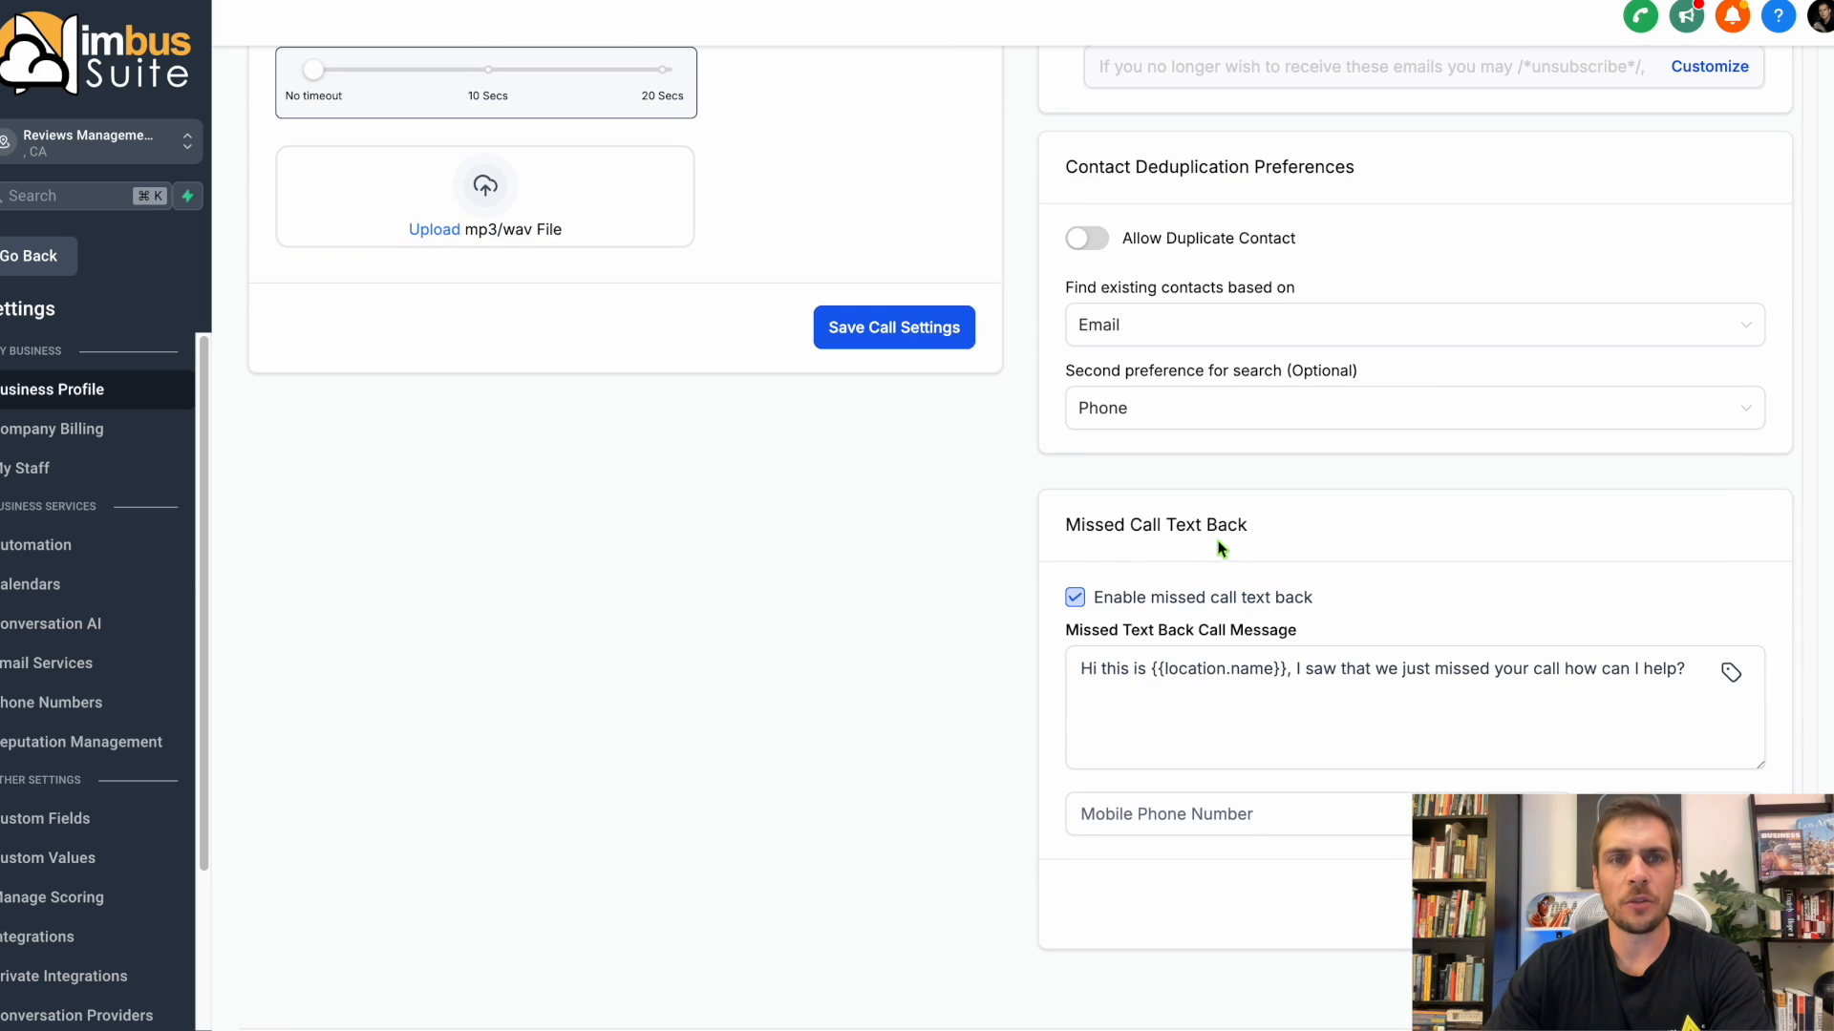
{"action": "left_click", "coordinate": [1076, 596]}
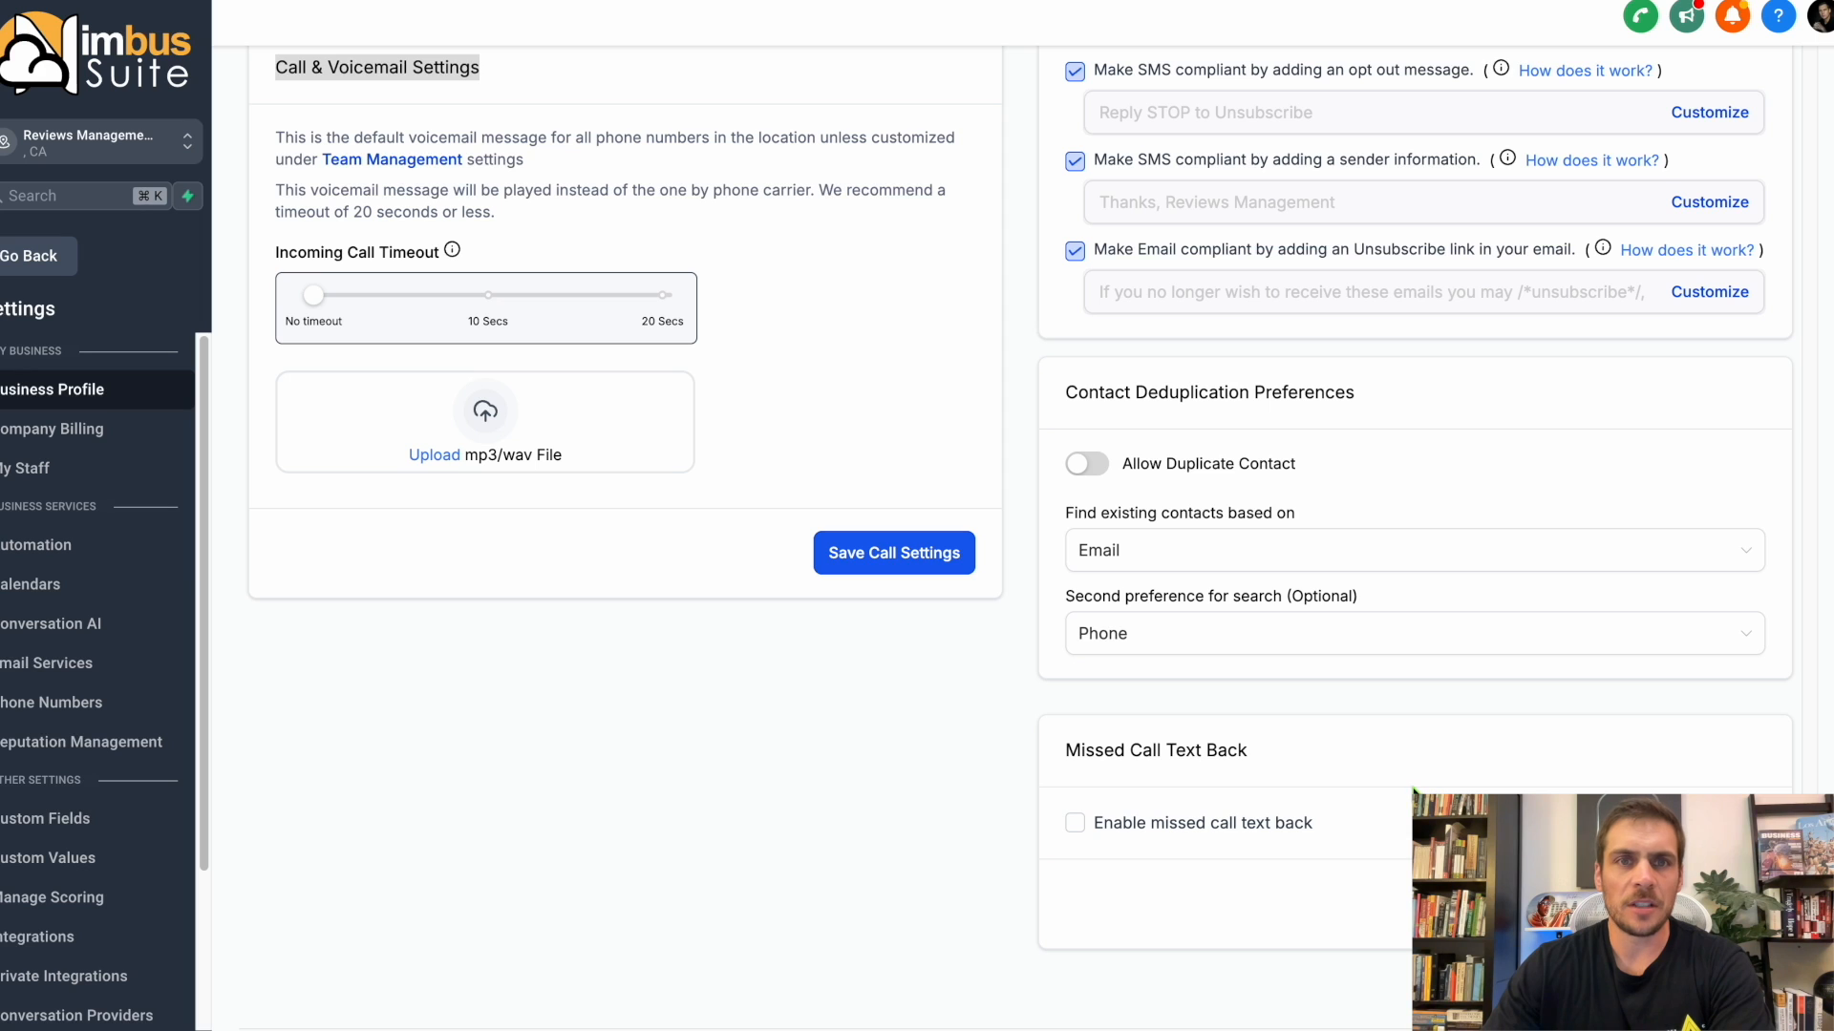
View the Company Billing page and open the phone number purchase dialog from the Phone Numbers settings.
{"action": "left_click", "coordinate": [76, 439]}
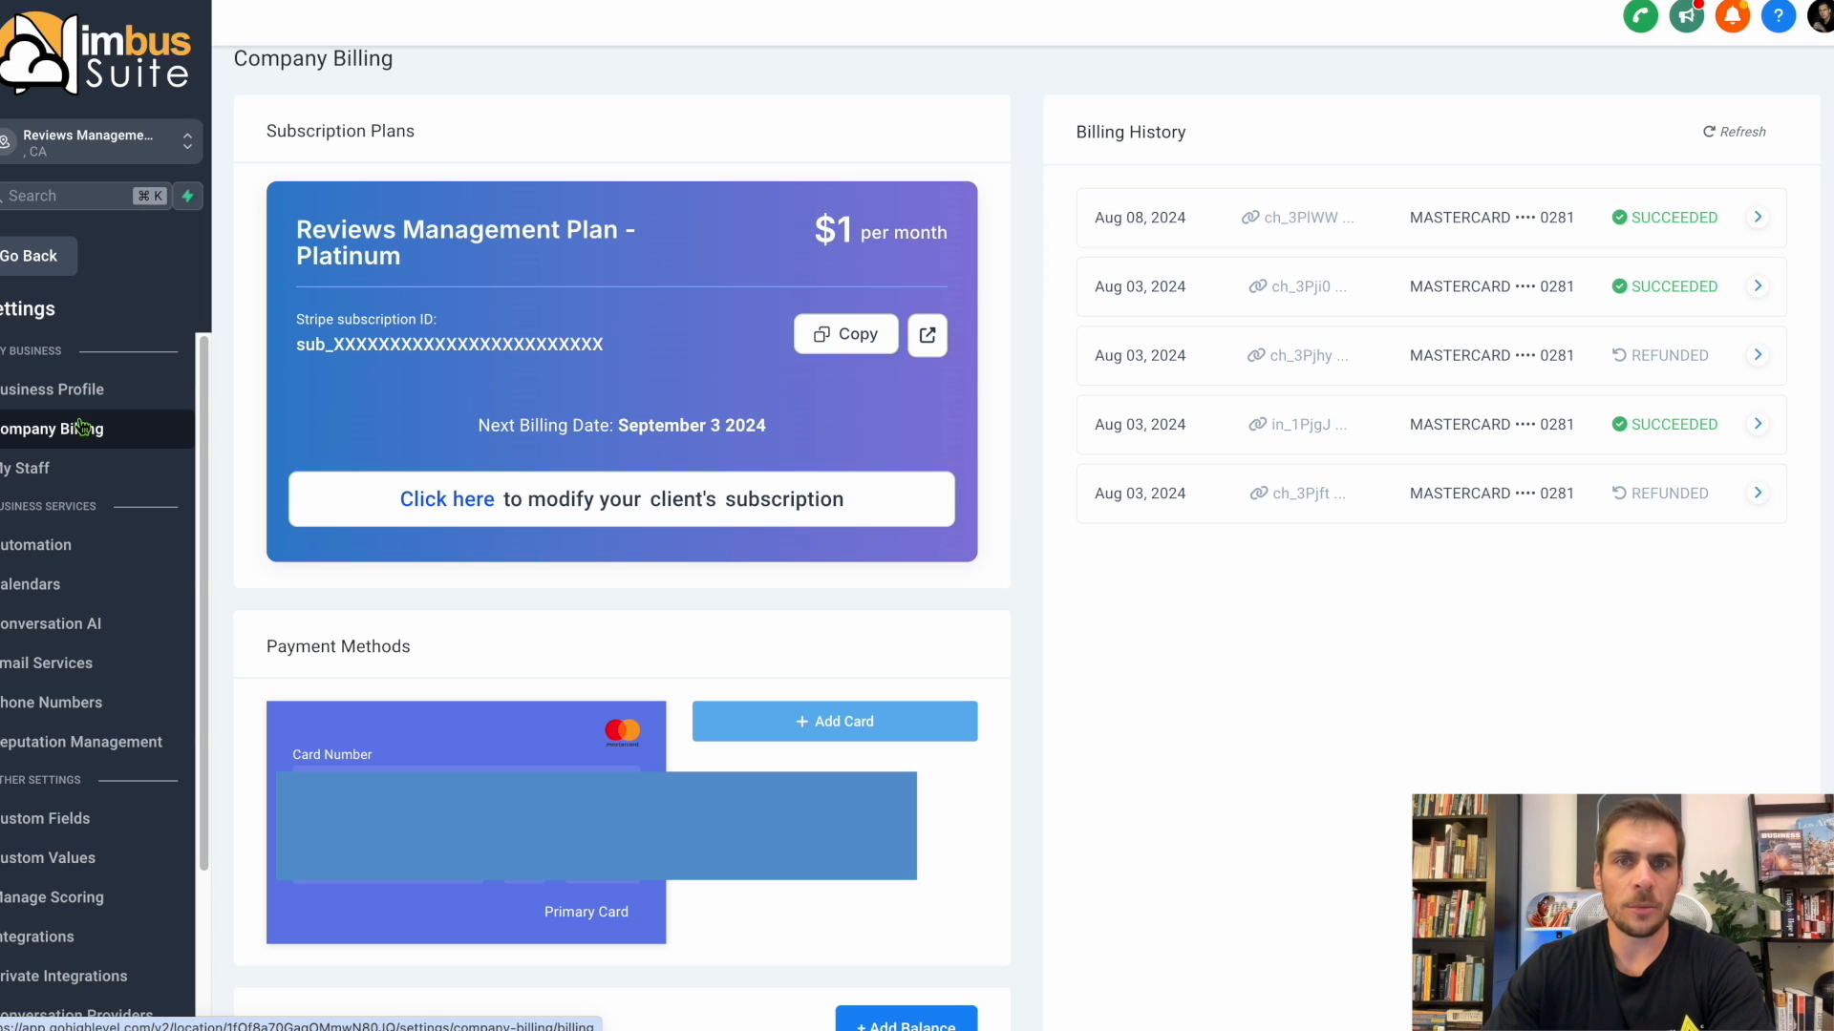
{"action": "left_click", "coordinate": [86, 707]}
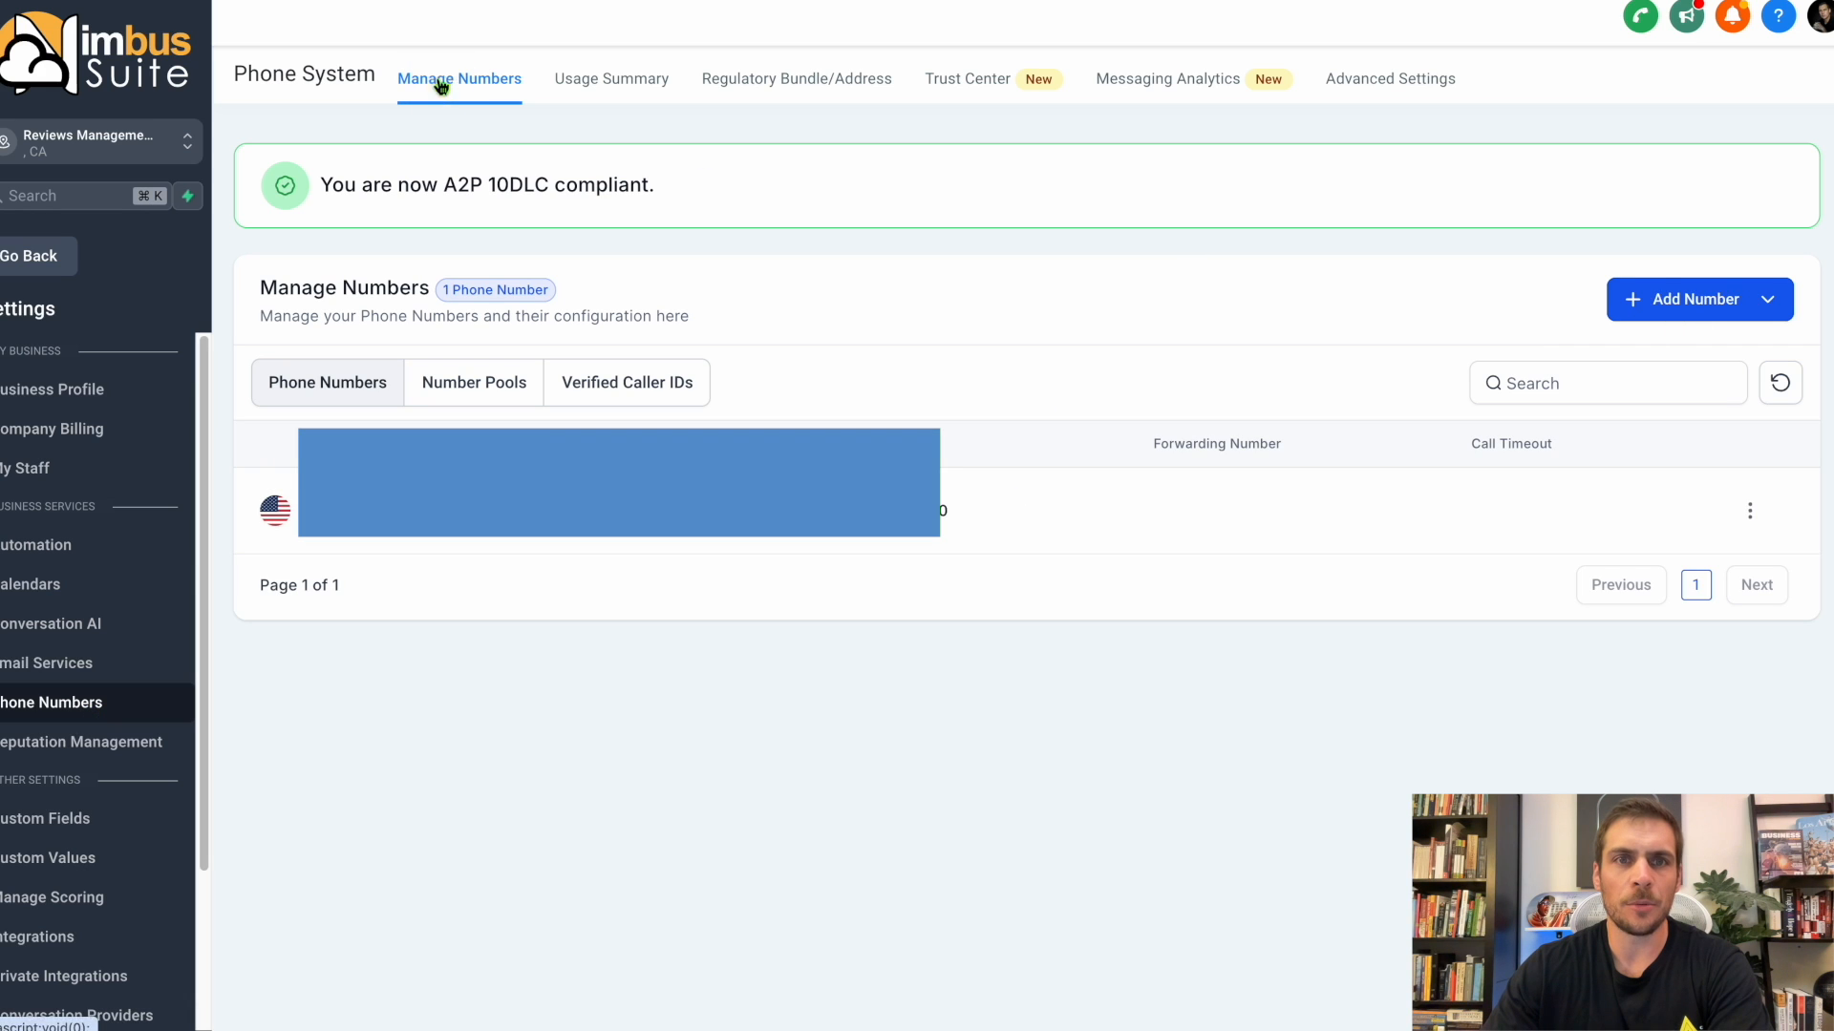
{"action": "left_click", "coordinate": [1733, 299]}
{"action": "left_click", "coordinate": [1724, 361]}
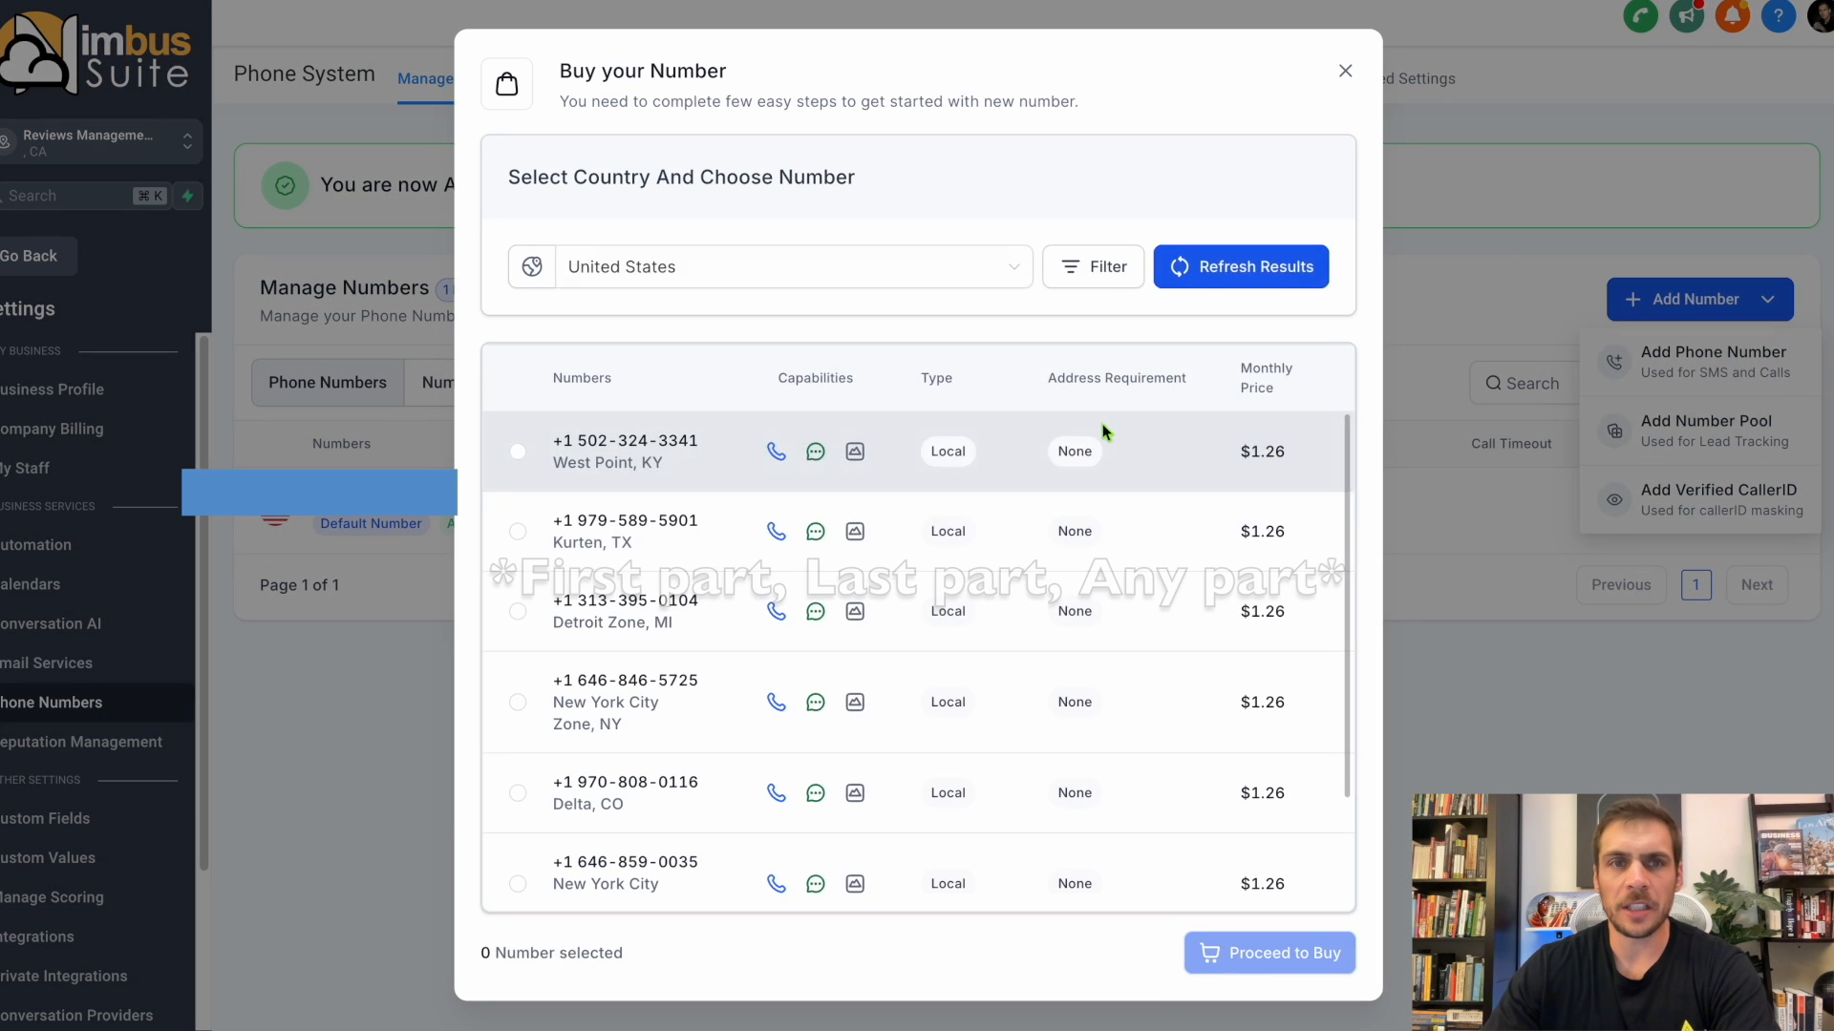
Filter the available United States numbers to those with 818 as first part and select the first match, without buying it.
{"action": "left_click", "coordinate": [1103, 270]}
{"action": "left_click", "coordinate": [1174, 387]}
{"action": "left_click", "coordinate": [1174, 448]}
{"action": "left_click", "coordinate": [890, 387]}
{"action": "type", "text": "818"}
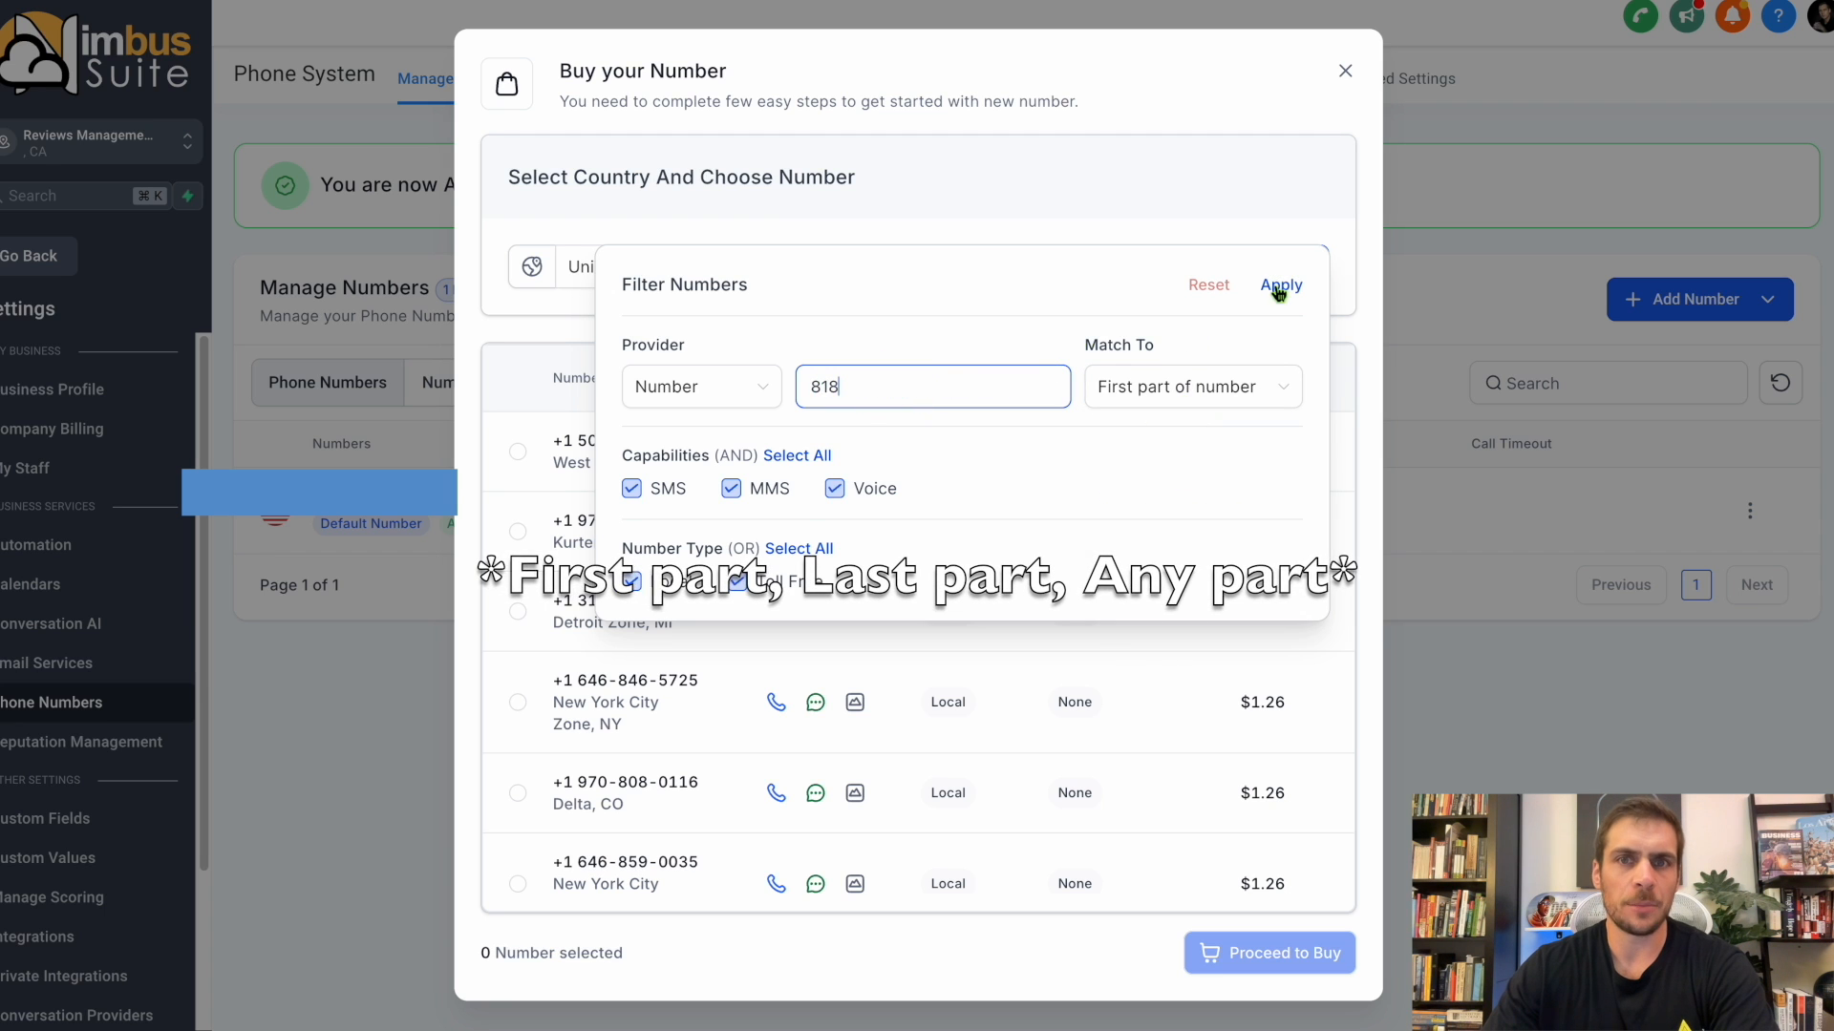
{"action": "left_click", "coordinate": [1279, 286]}
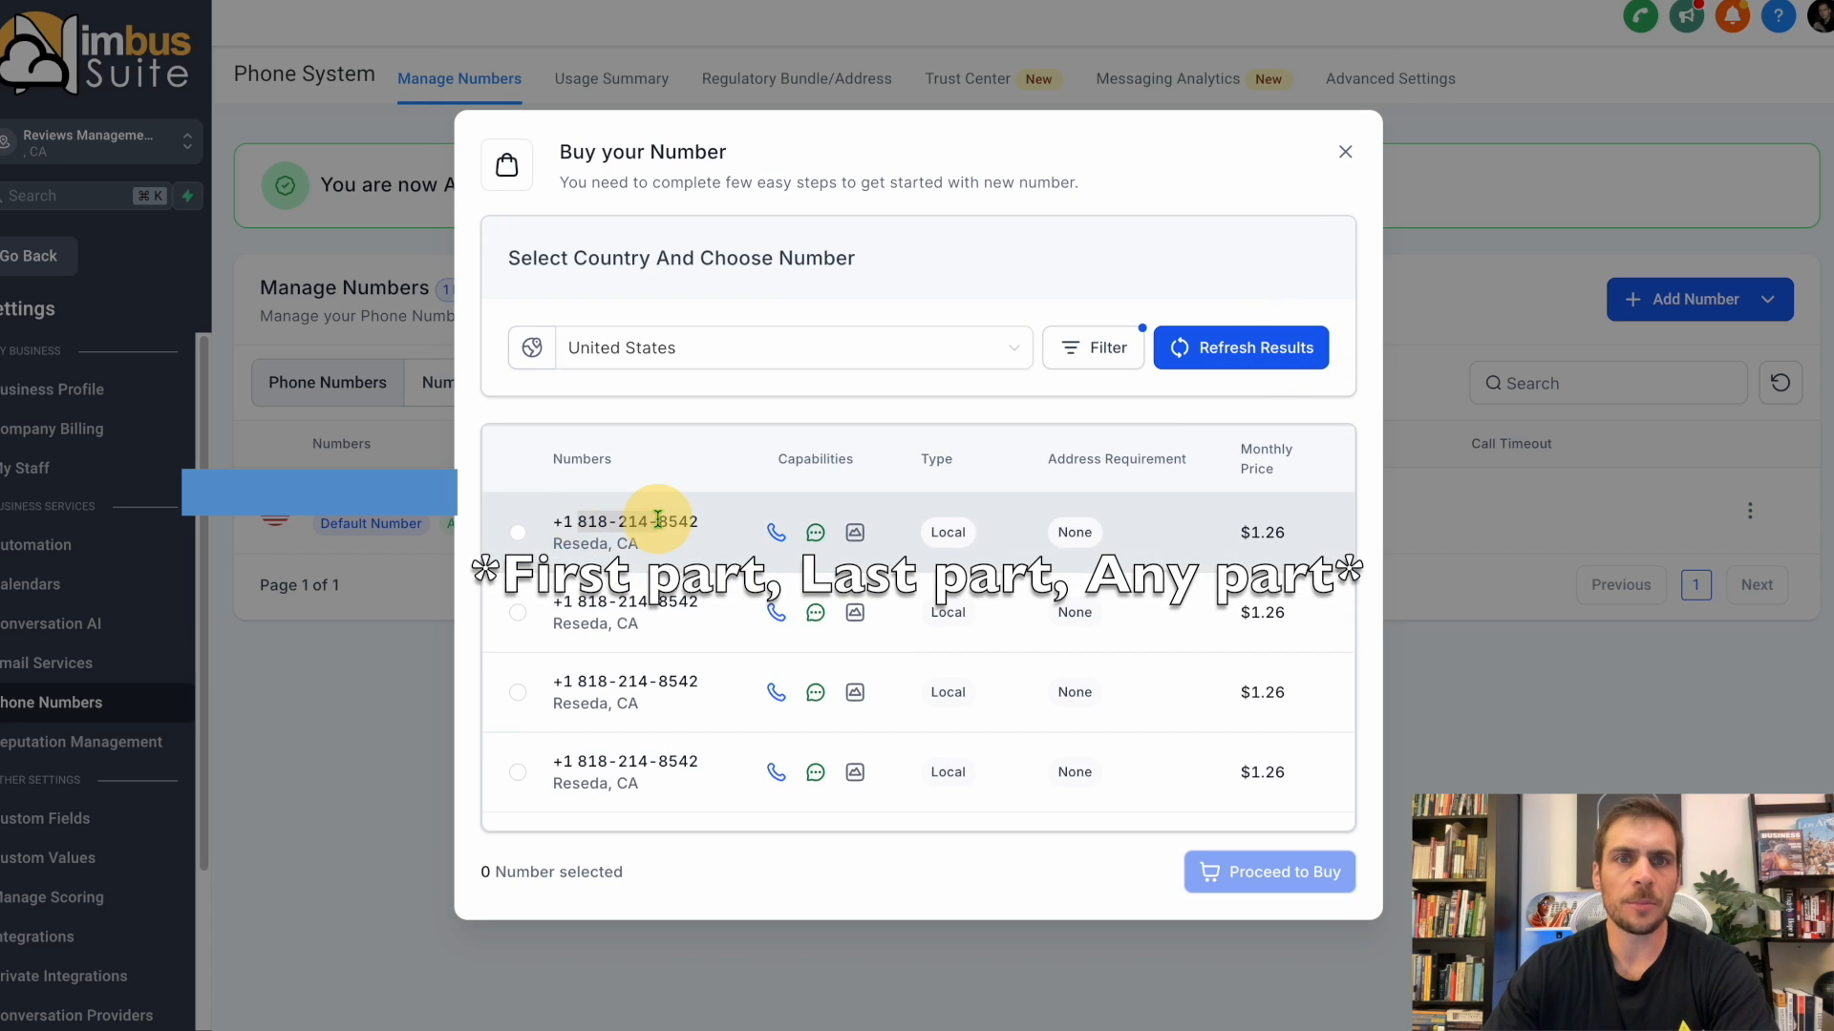
{"action": "left_click", "coordinate": [657, 520]}
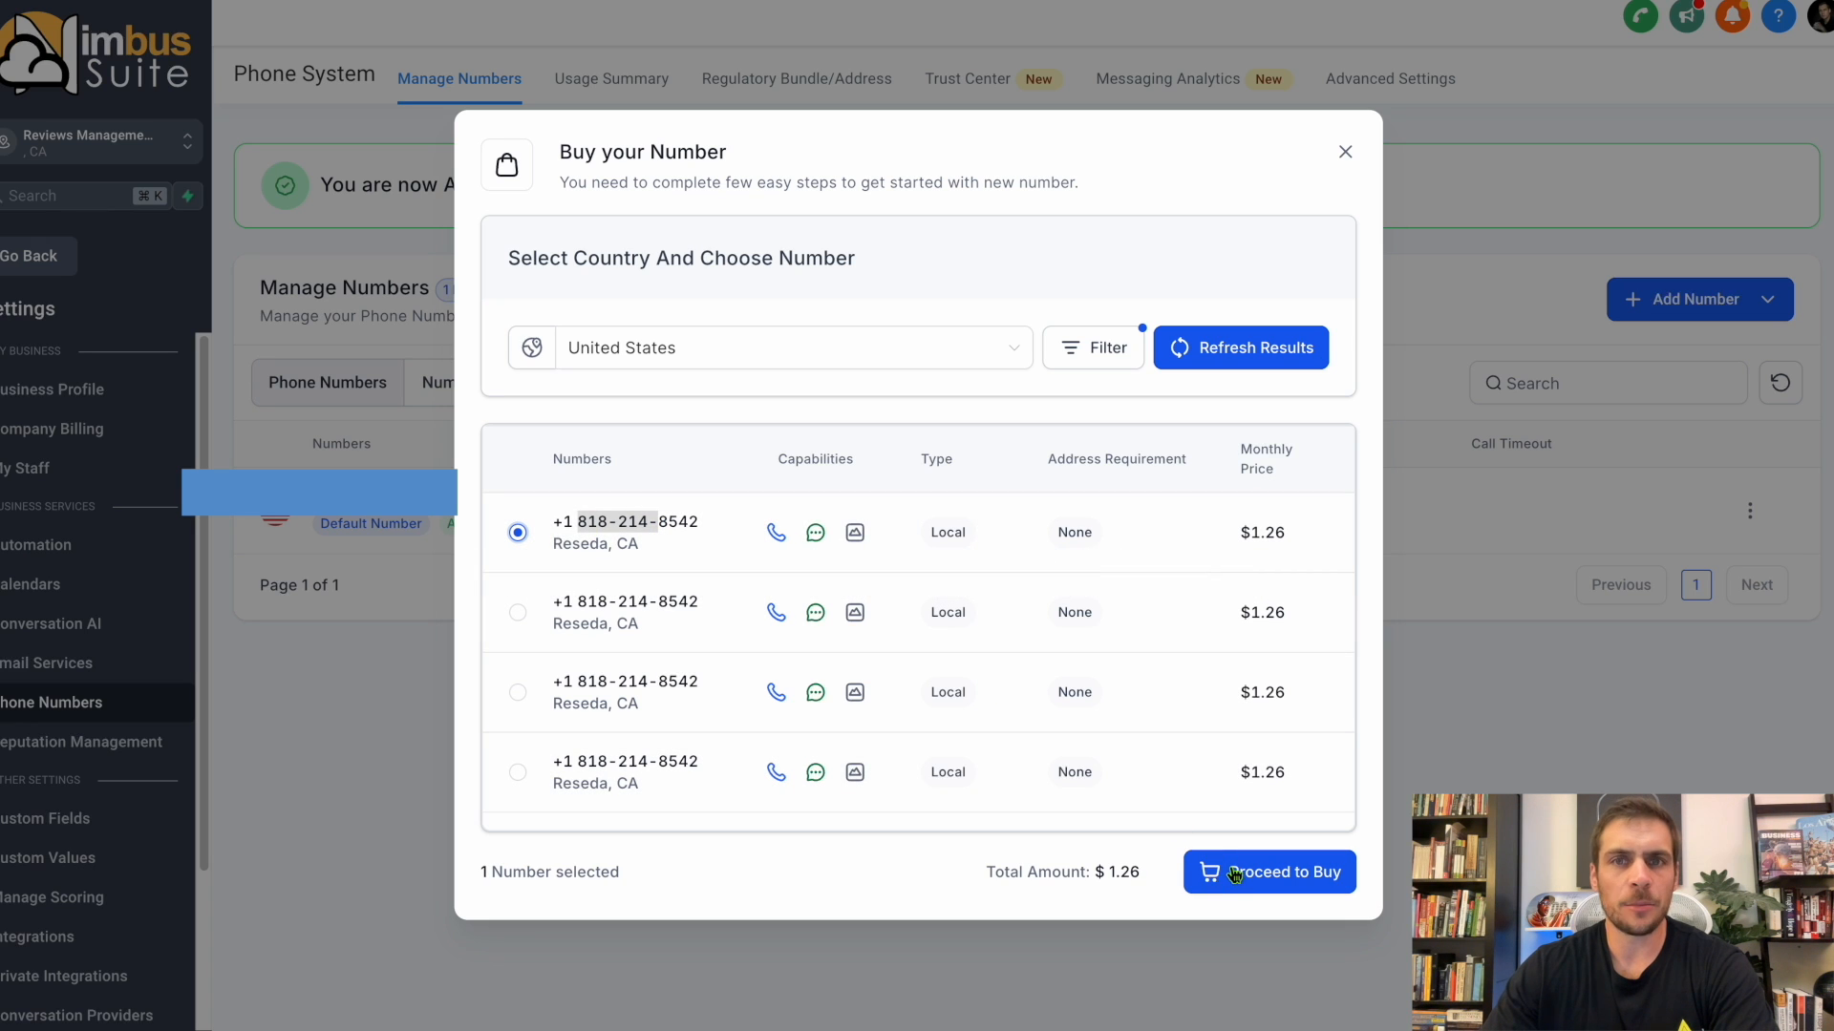
{"action": "left_click", "coordinate": [1345, 152]}
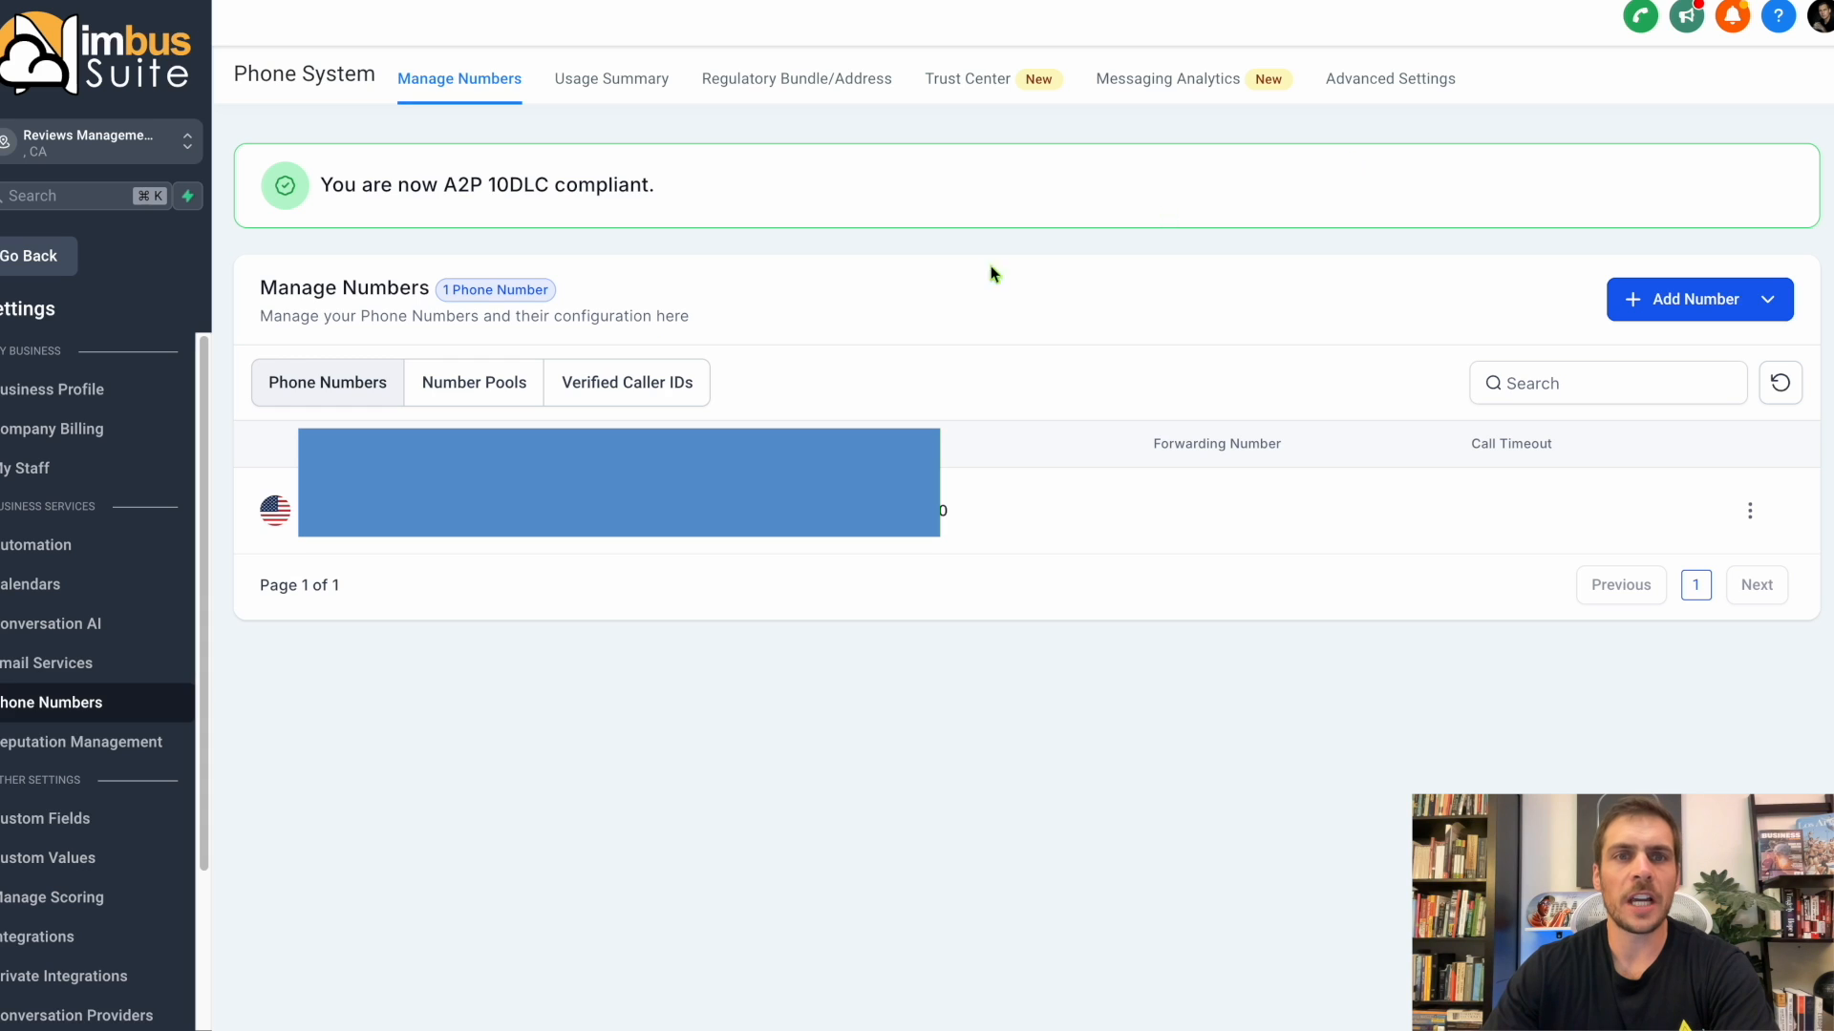
Examine the credit balance and auto recharge settings in Company Billing.
{"action": "left_click", "coordinate": [103, 429]}
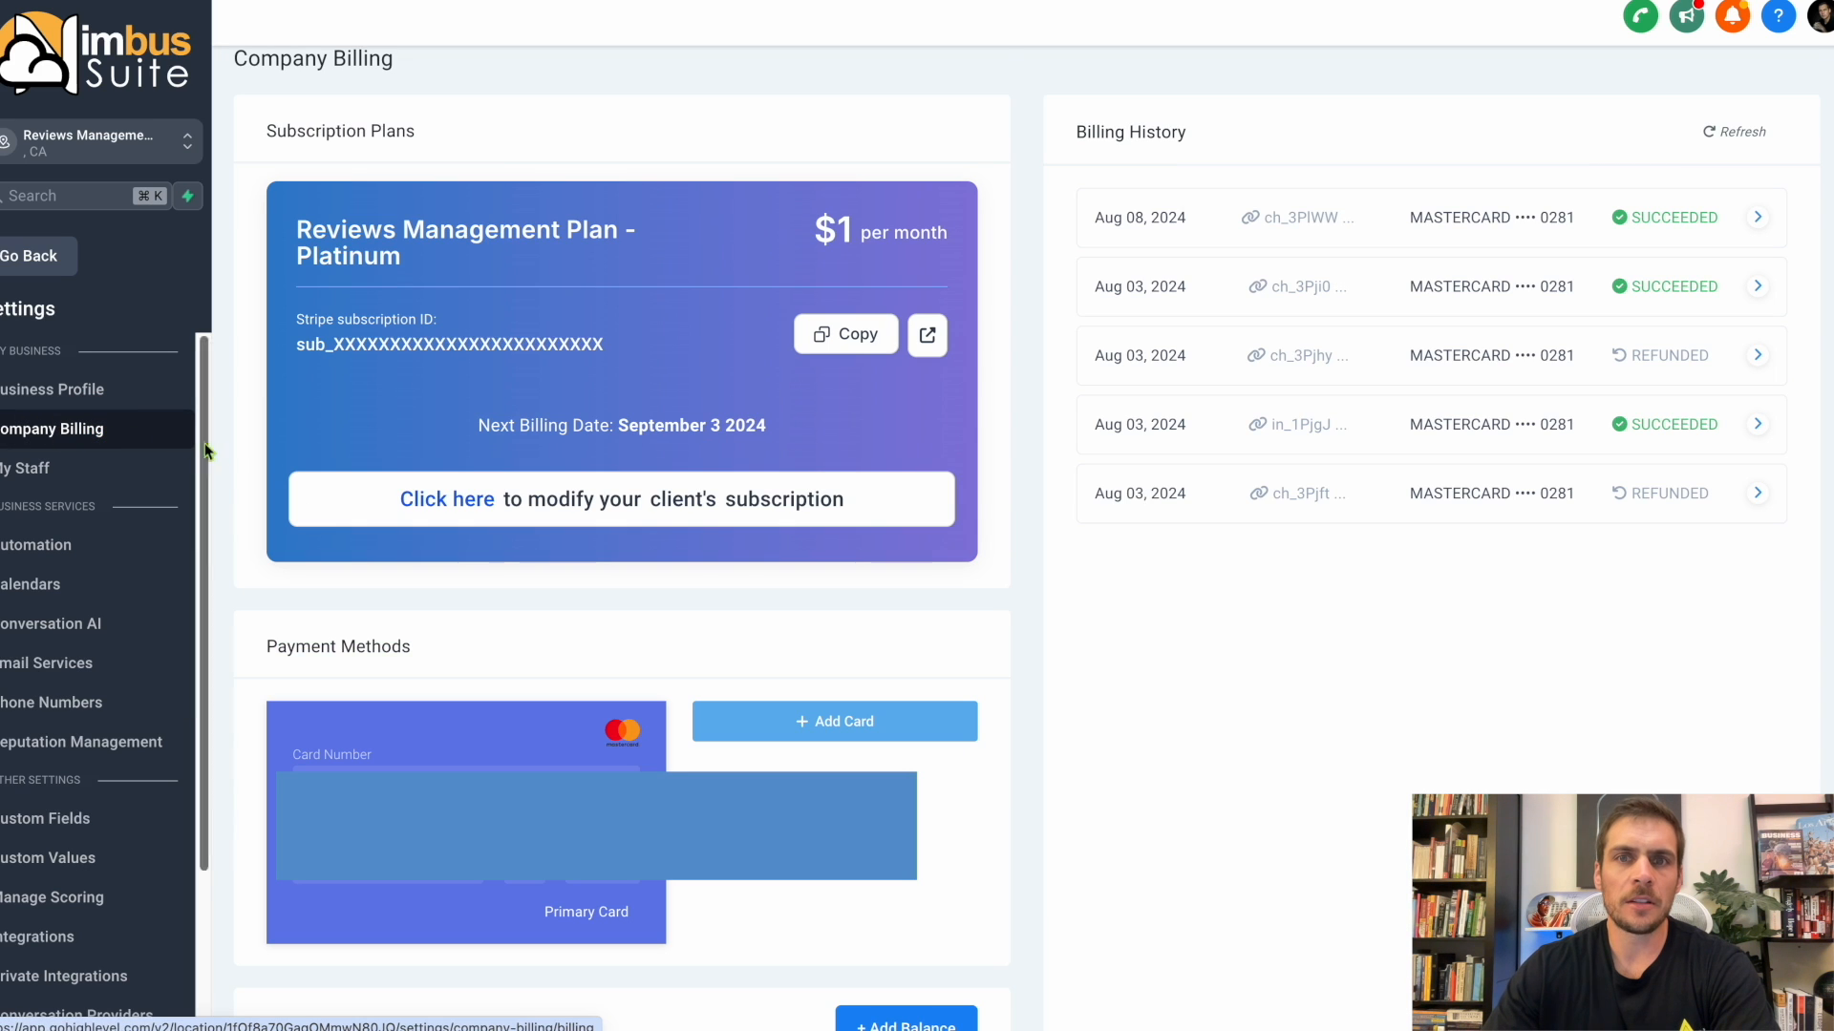
{"action": "scroll", "coordinate": [696, 528], "scroll_direction": "down", "scroll_amount": 4}
{"action": "left_click_drag", "start_coordinate": [288, 928], "coordinate": [977, 946]}
{"action": "left_click", "coordinate": [730, 926]}
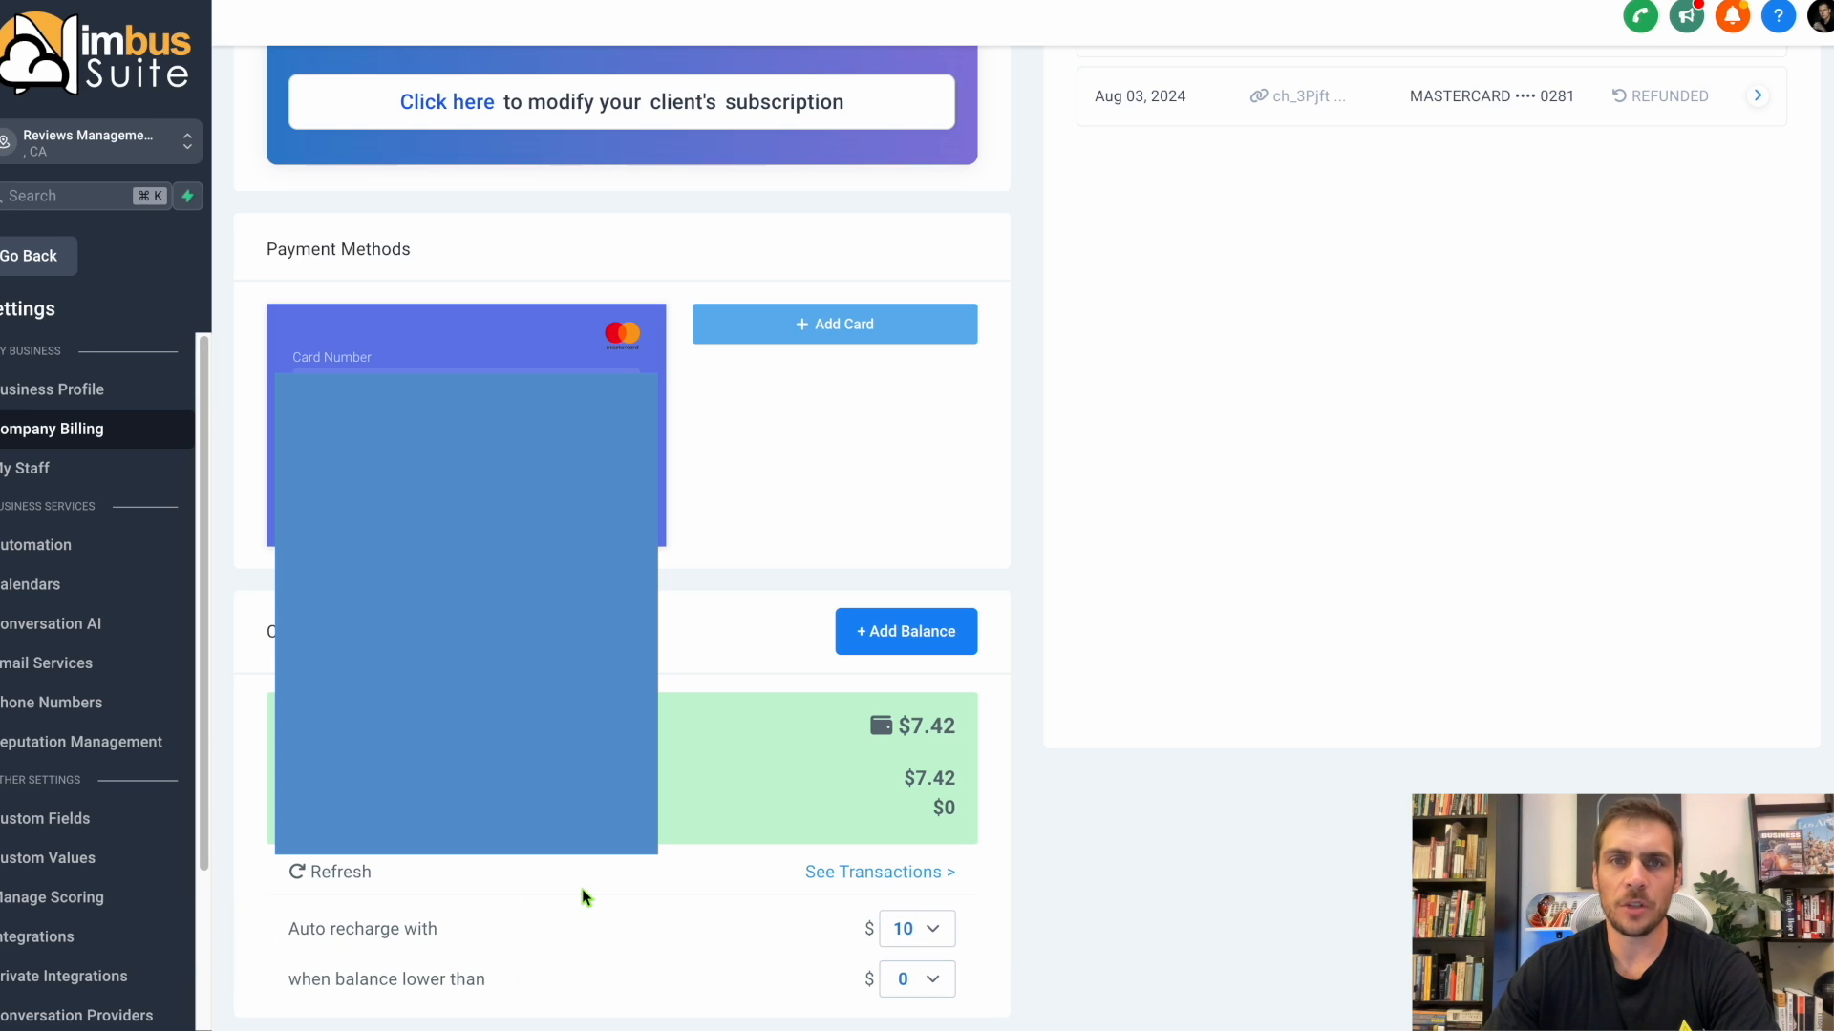
Start the A2P registration in the phone system's Trust Center and declare that the business being registered has a tax ID.
{"action": "left_click", "coordinate": [65, 708]}
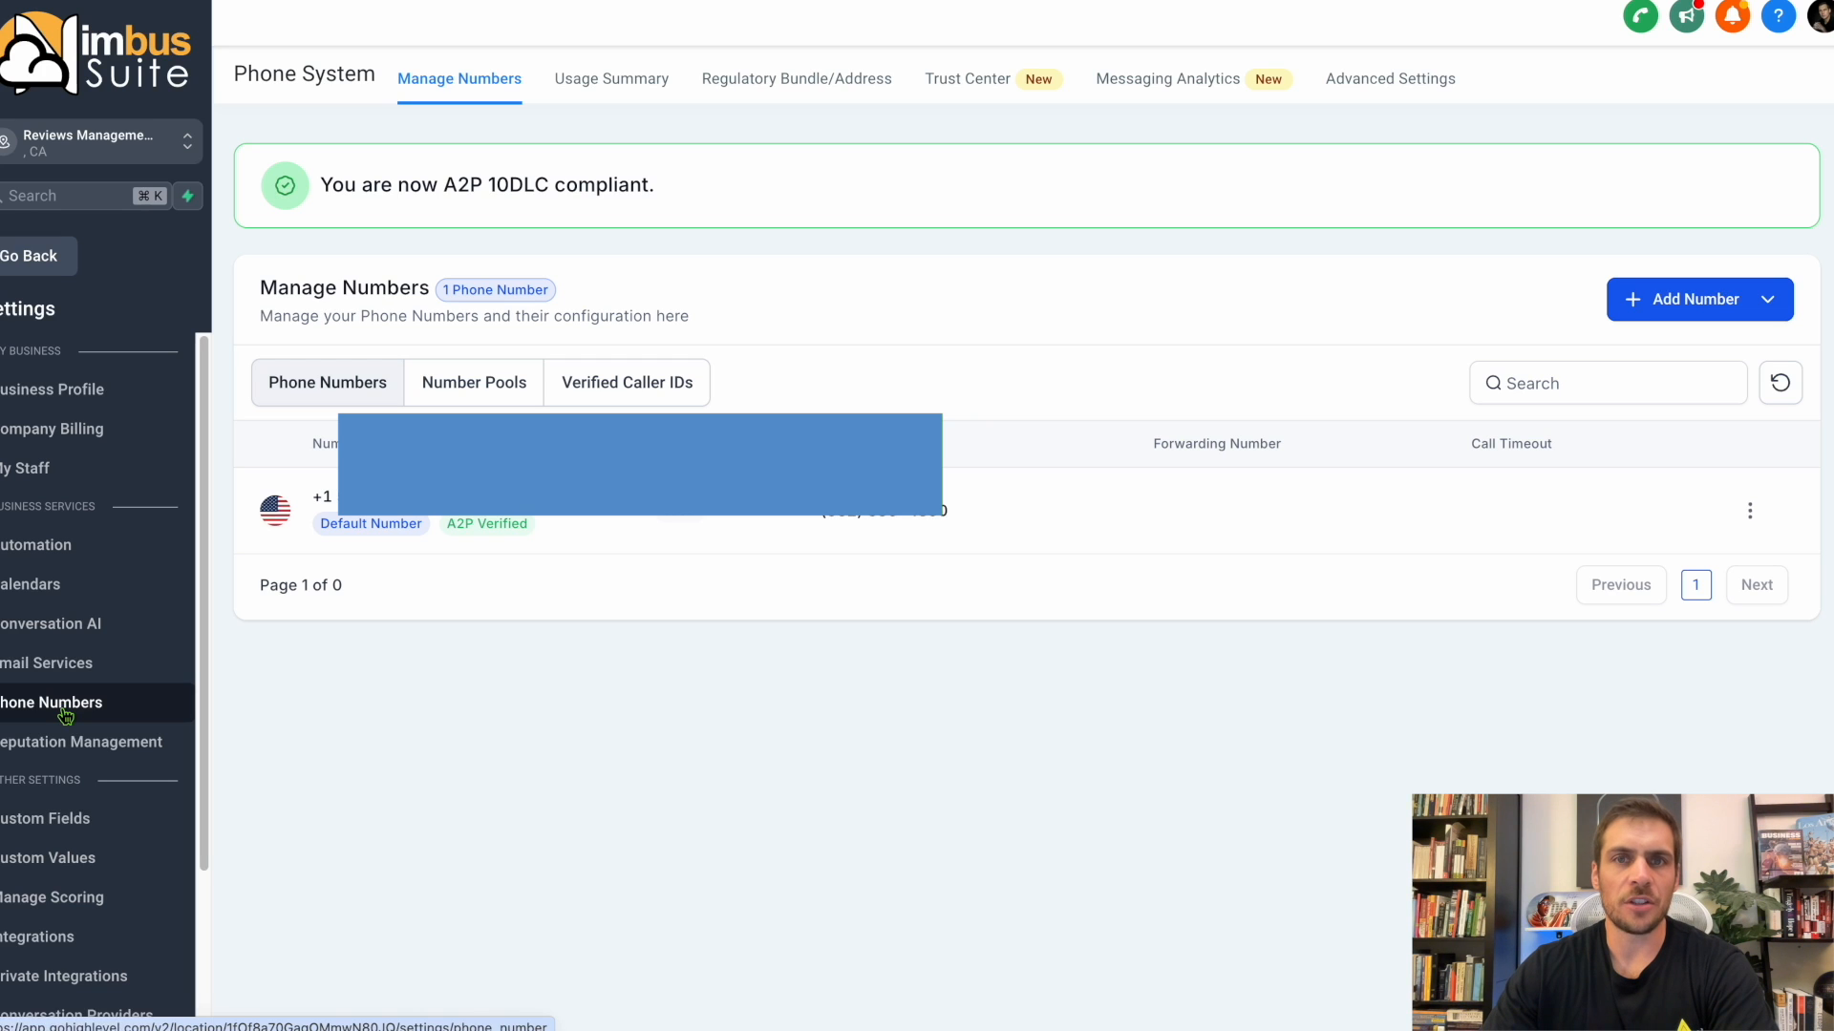
{"action": "left_click", "coordinate": [964, 83]}
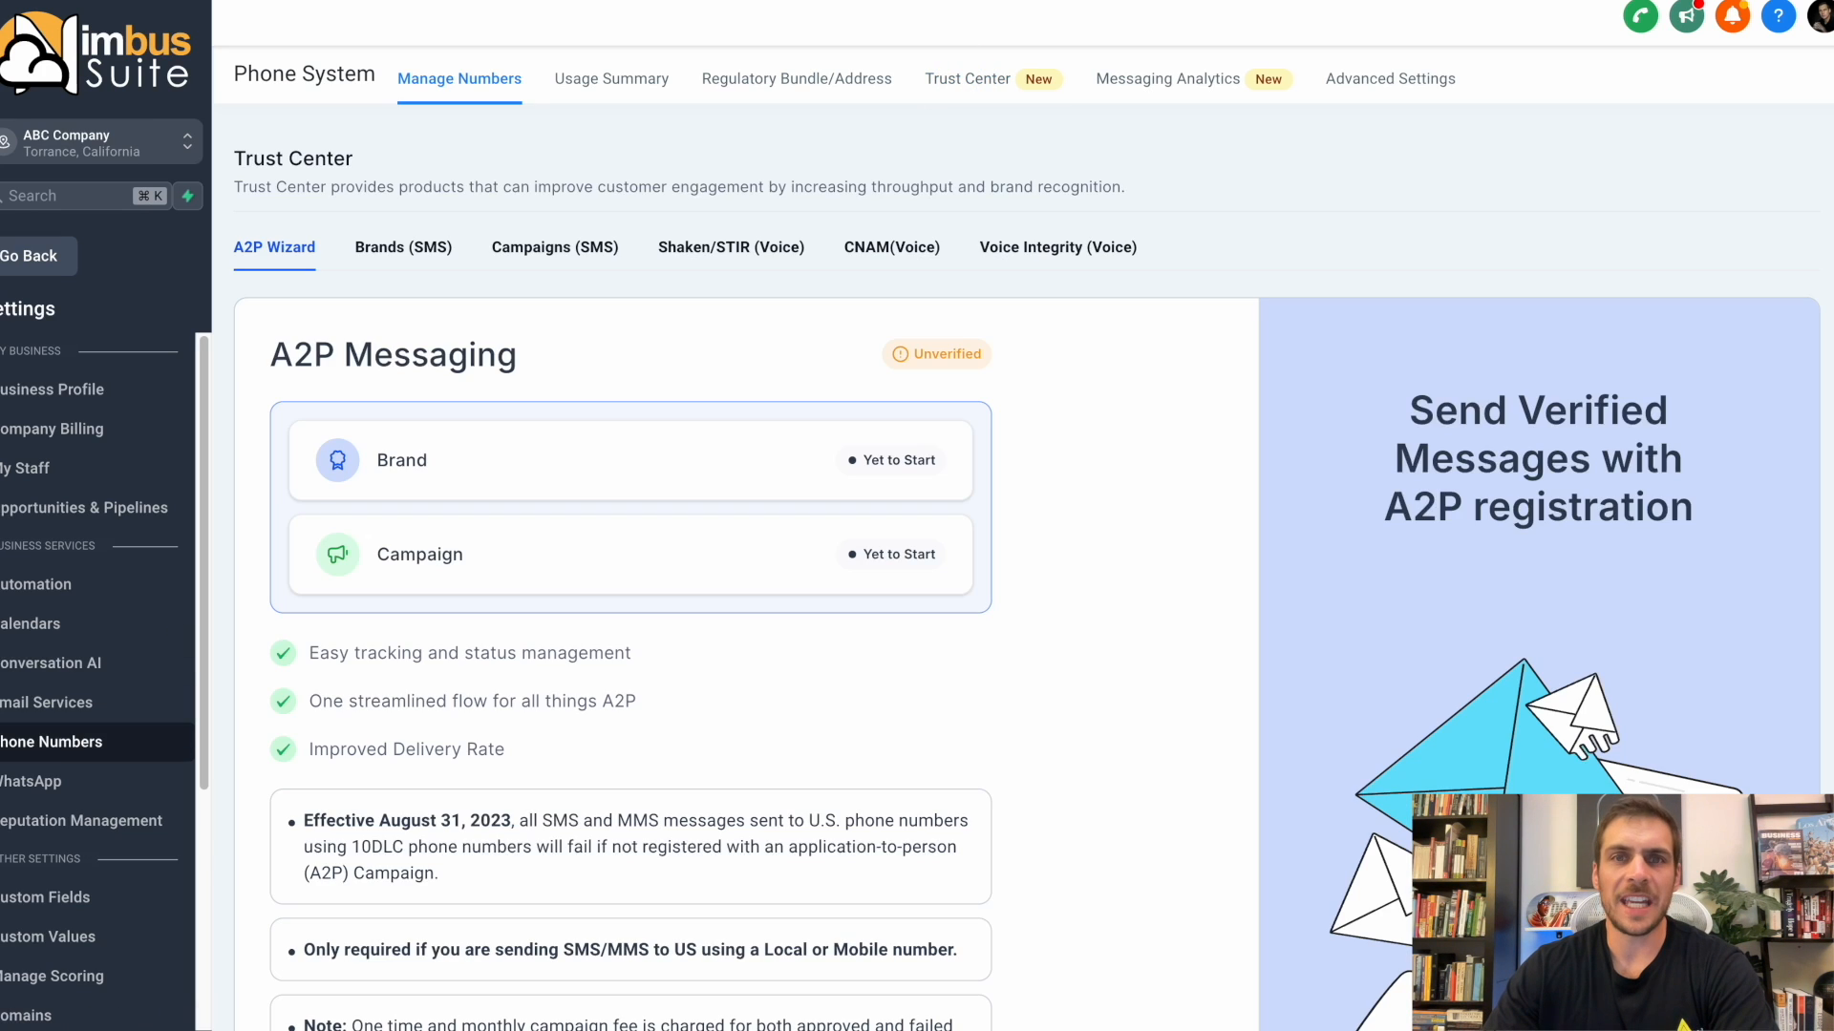
{"action": "scroll", "coordinate": [735, 631], "scroll_direction": "down", "scroll_amount": 4}
{"action": "left_click", "coordinate": [449, 886]}
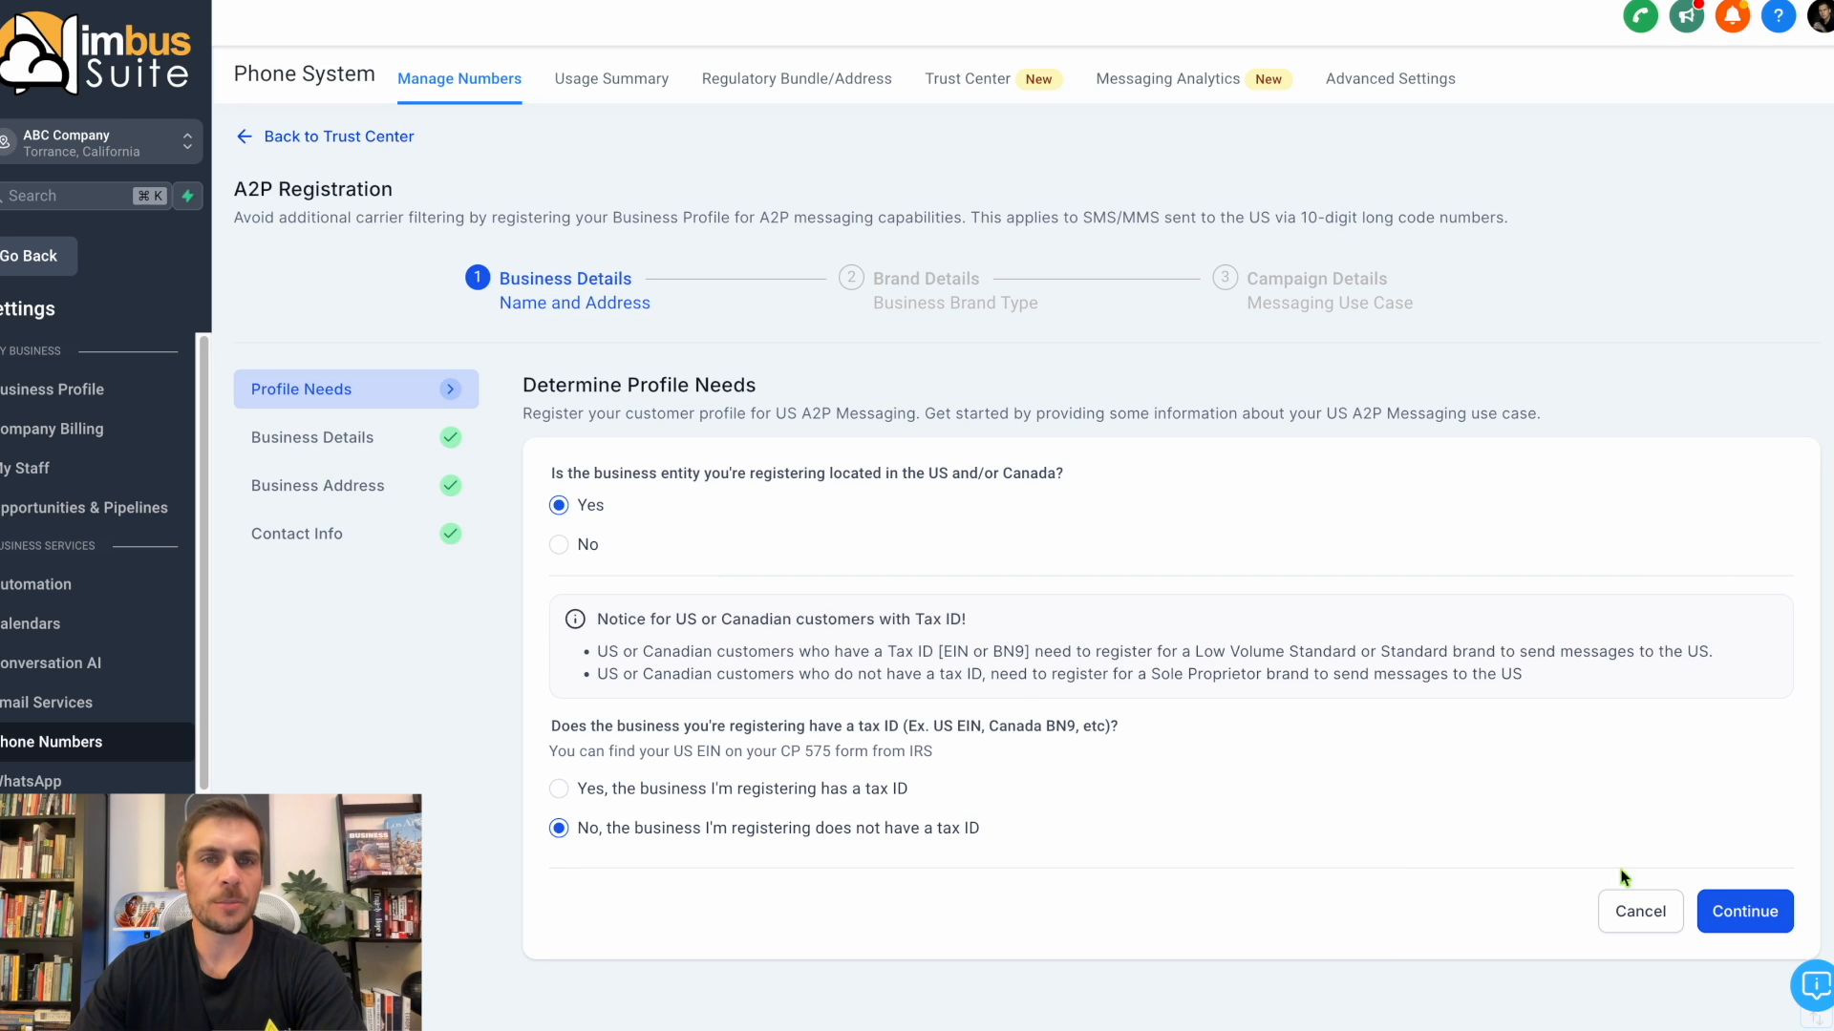
{"action": "left_click", "coordinate": [680, 793]}
{"action": "left_click", "coordinate": [1742, 911]}
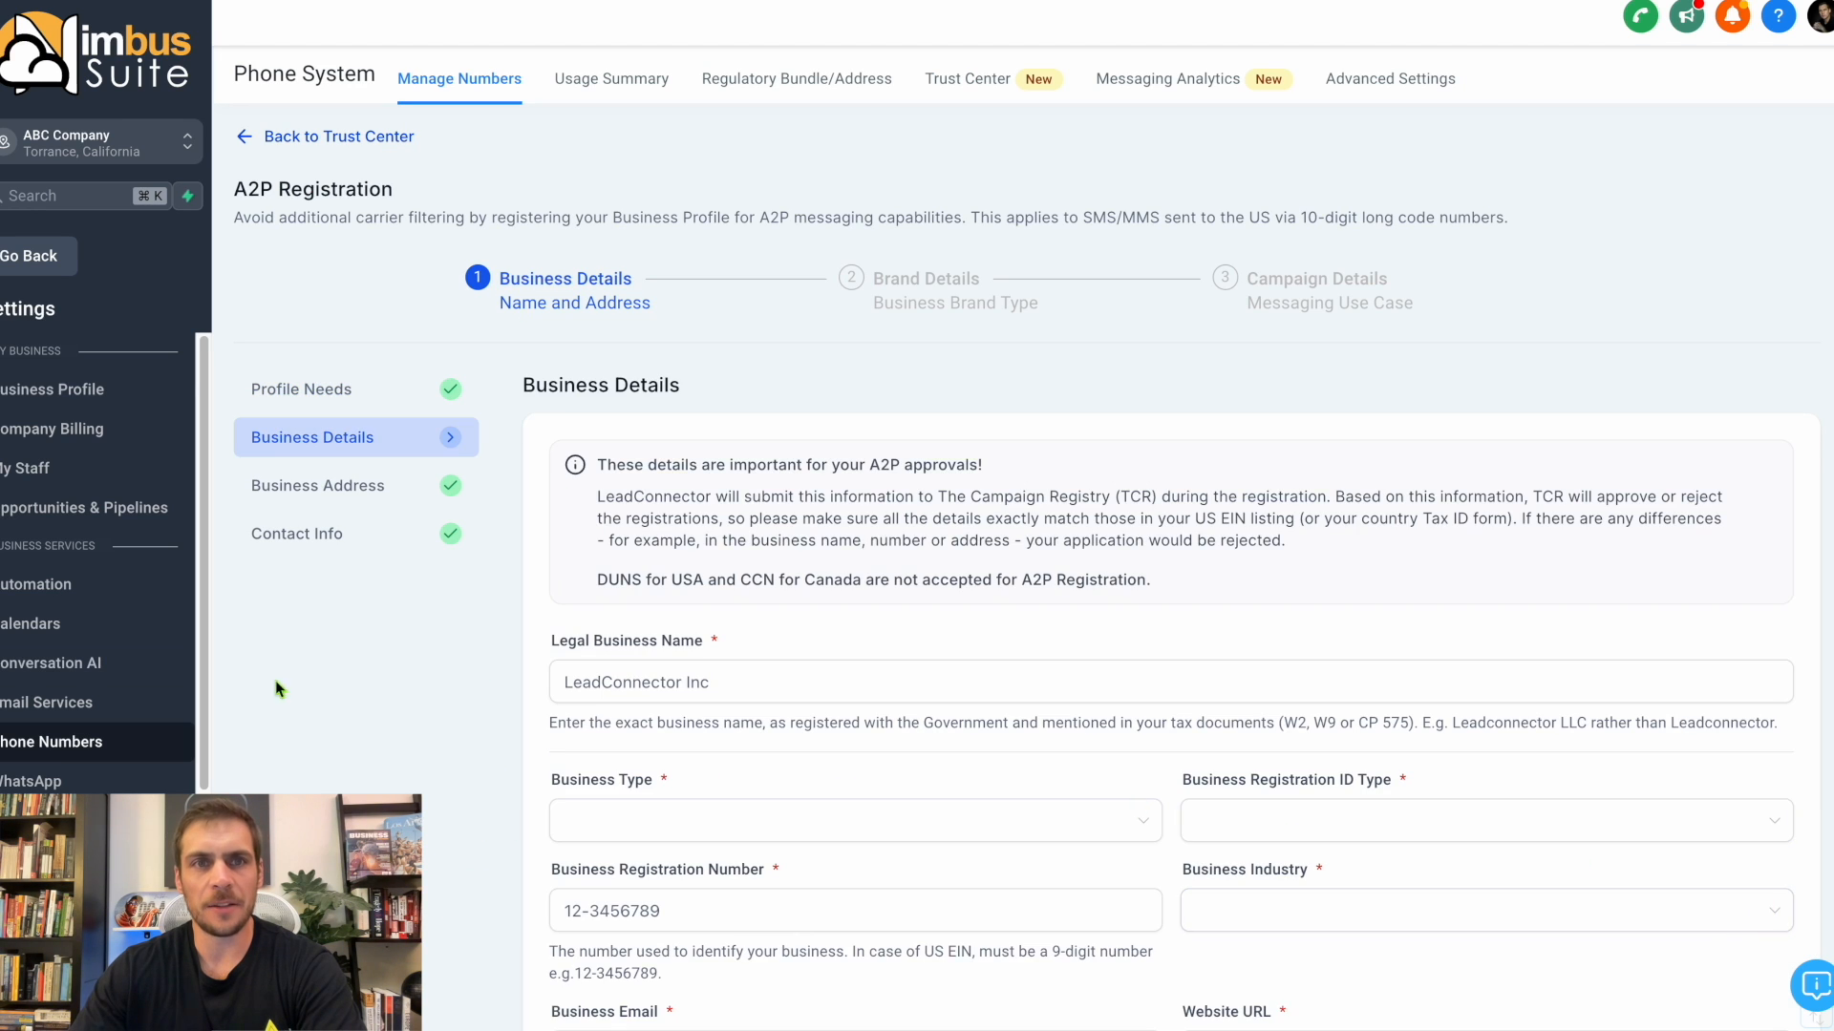
Enter ABC Company as the legal business name and set the business type to Limited Liability Company Or Sole-Proprietorship.
{"action": "scroll", "coordinate": [814, 636], "scroll_direction": "down", "scroll_amount": 3}
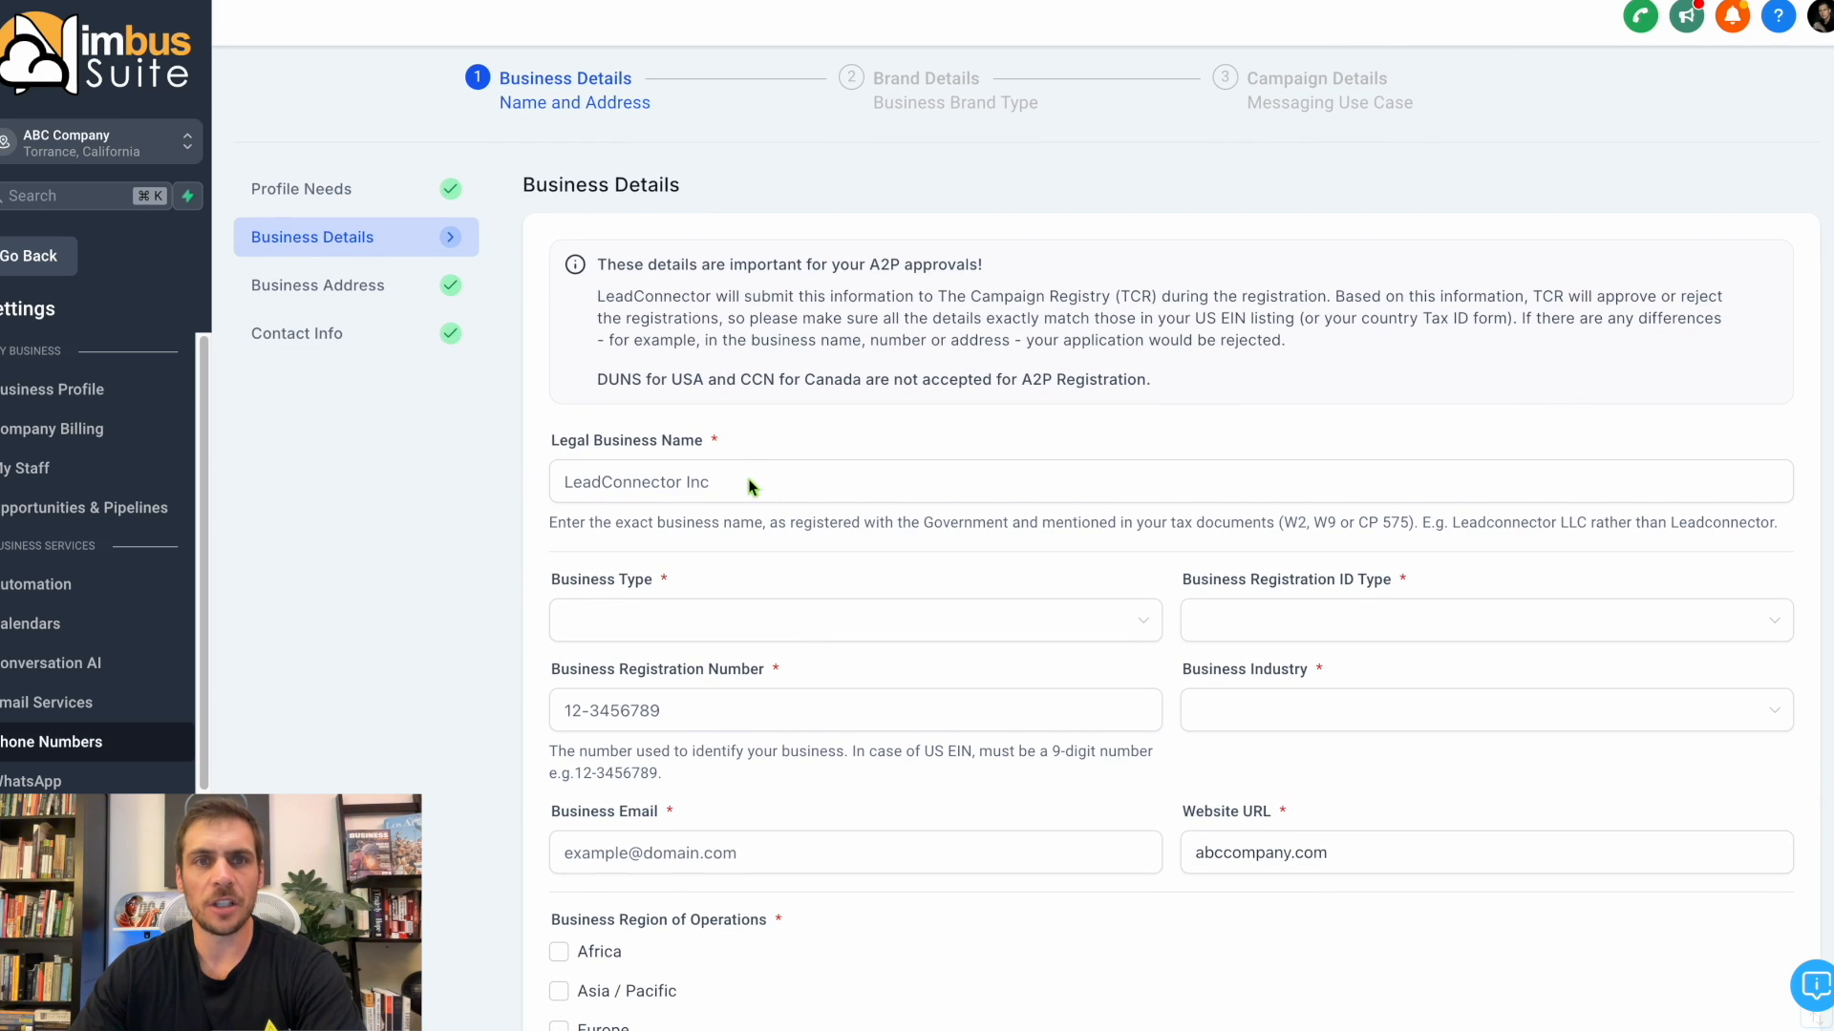
{"action": "scroll", "coordinate": [758, 473], "scroll_direction": "down", "scroll_amount": 1}
{"action": "left_click", "coordinate": [733, 382]}
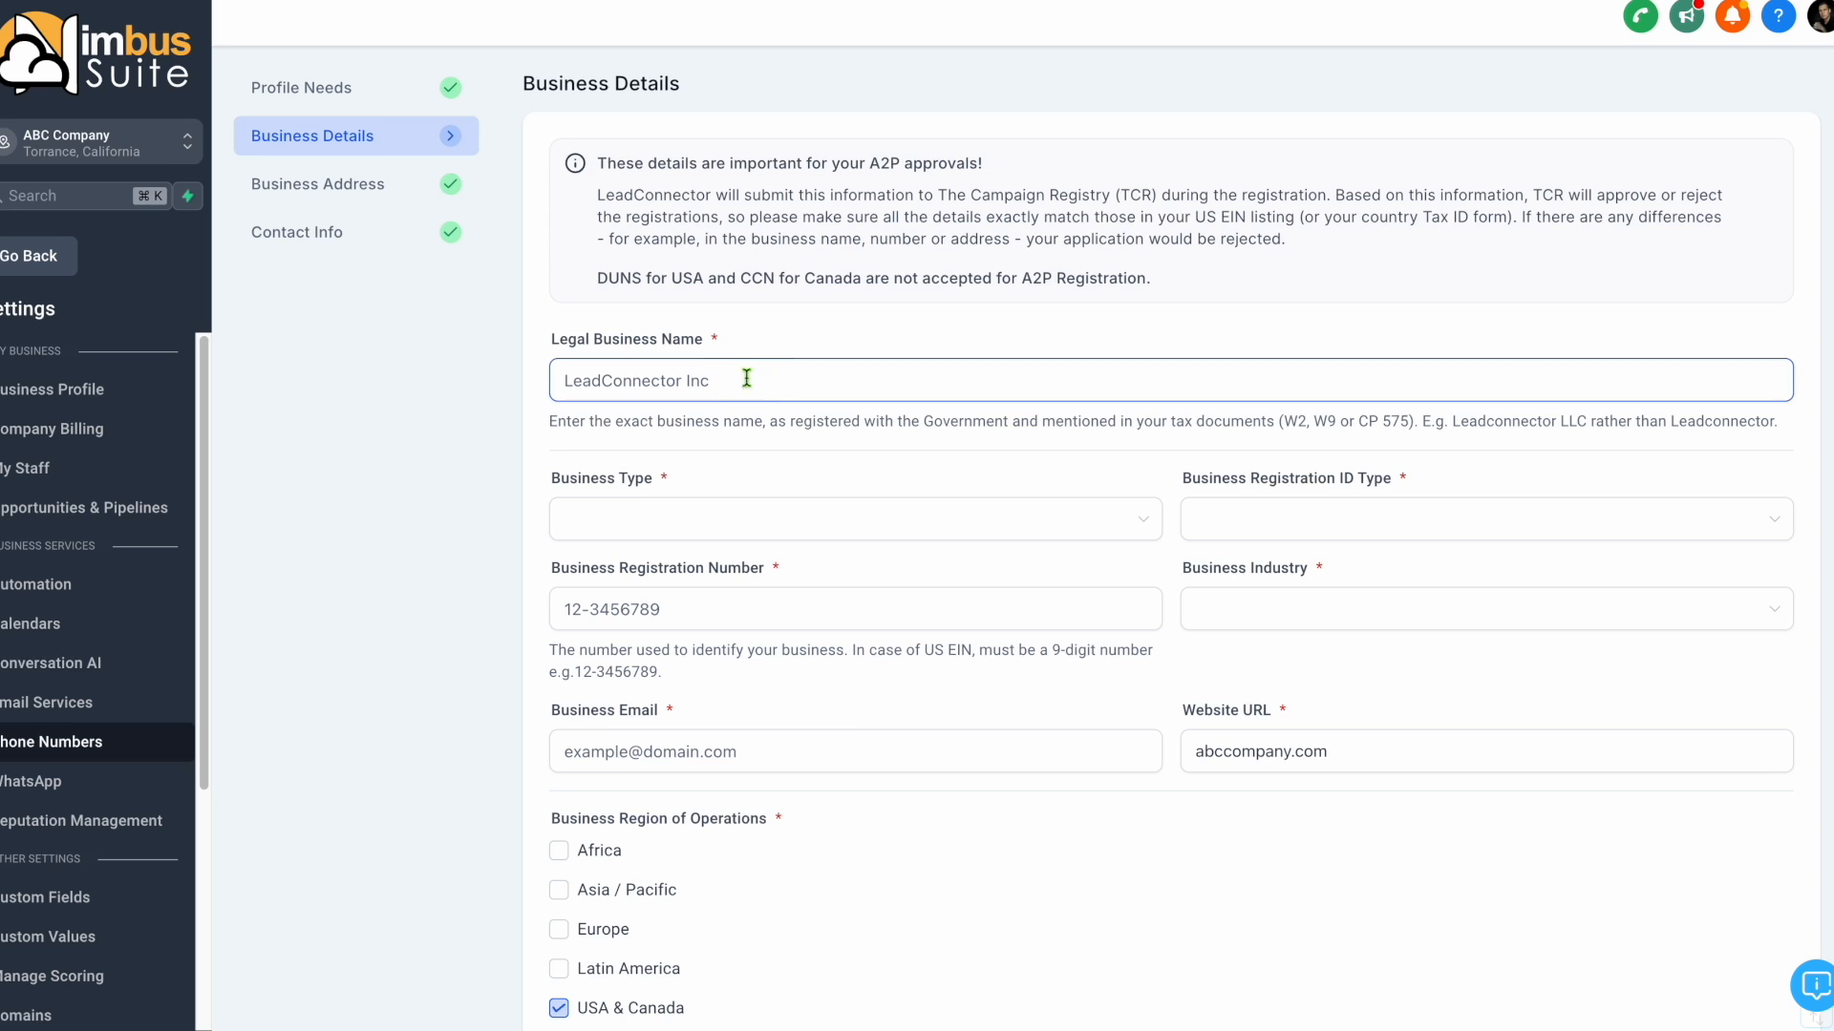
{"action": "type", "text": "ABC Company"}
{"action": "left_click", "coordinate": [807, 522]}
{"action": "left_click", "coordinate": [850, 642]}
Set the registration ID type to USA: Employer Identification Number (EIN) and enter the business registration number.
{"action": "left_click", "coordinate": [1323, 520]}
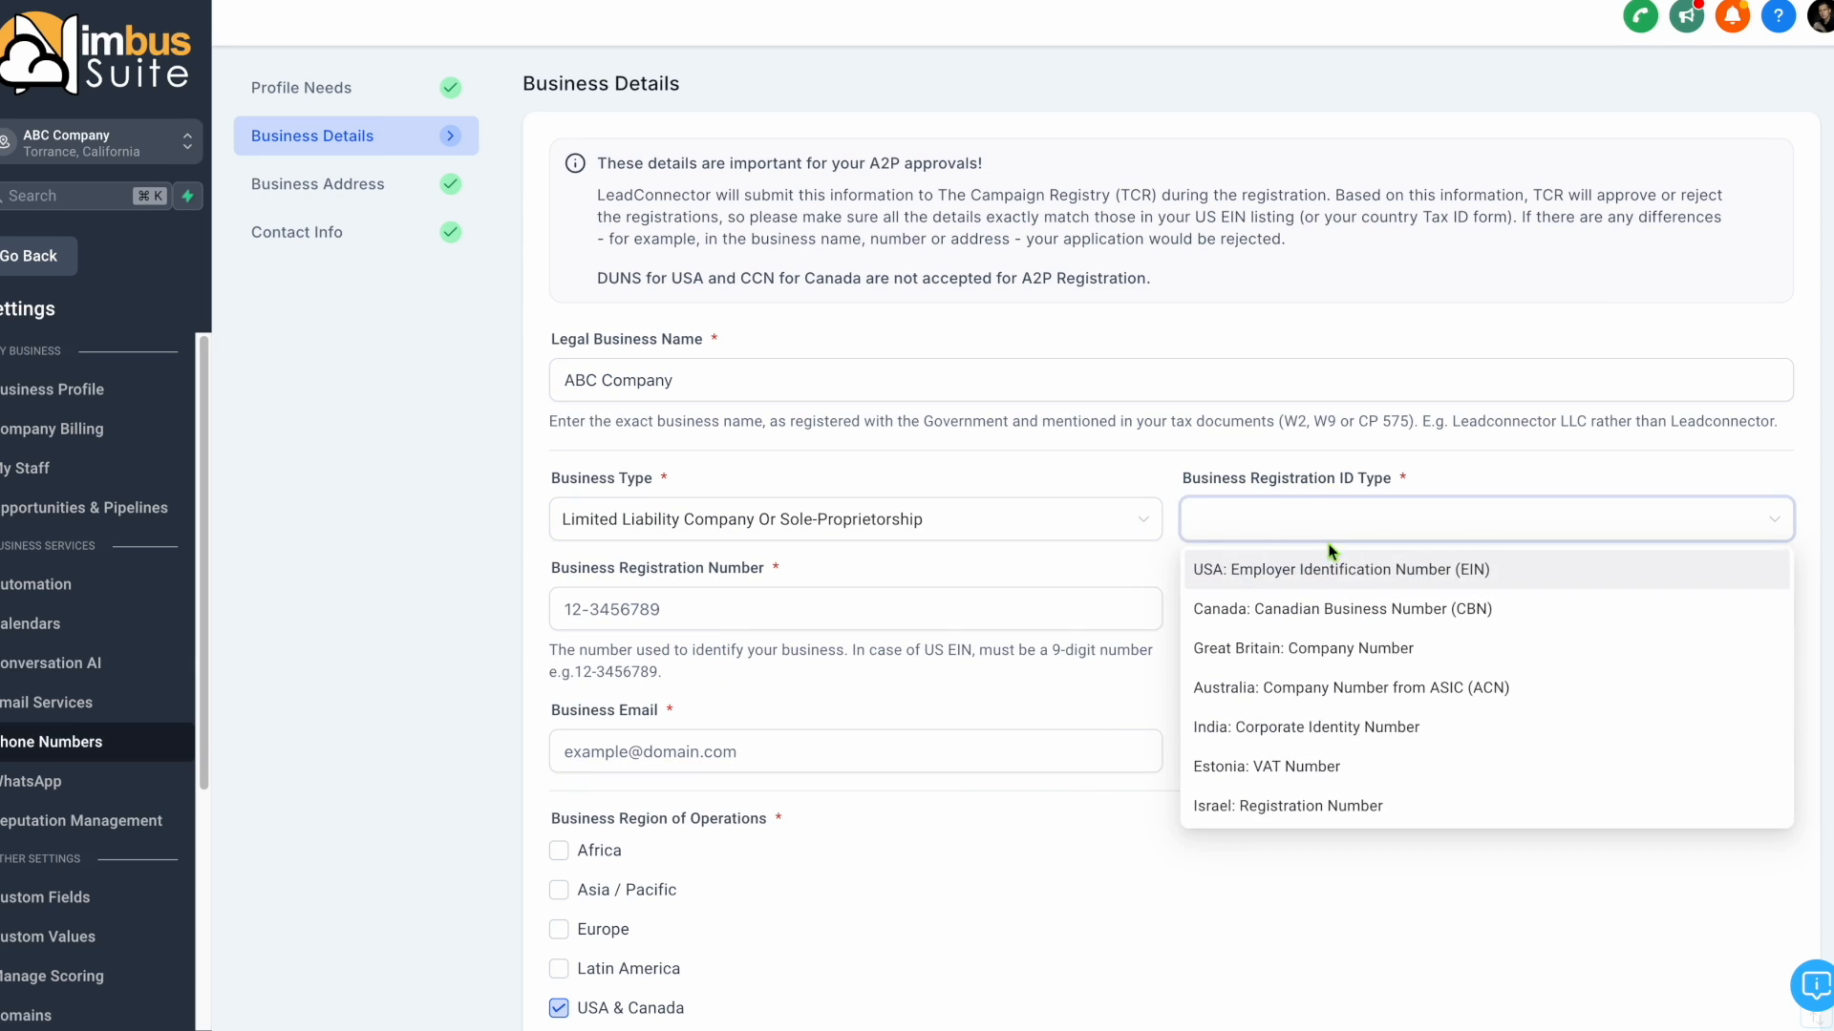
{"action": "left_click", "coordinate": [1337, 565]}
{"action": "left_click", "coordinate": [819, 592]}
{"action": "type", "text": "12-3456789"}
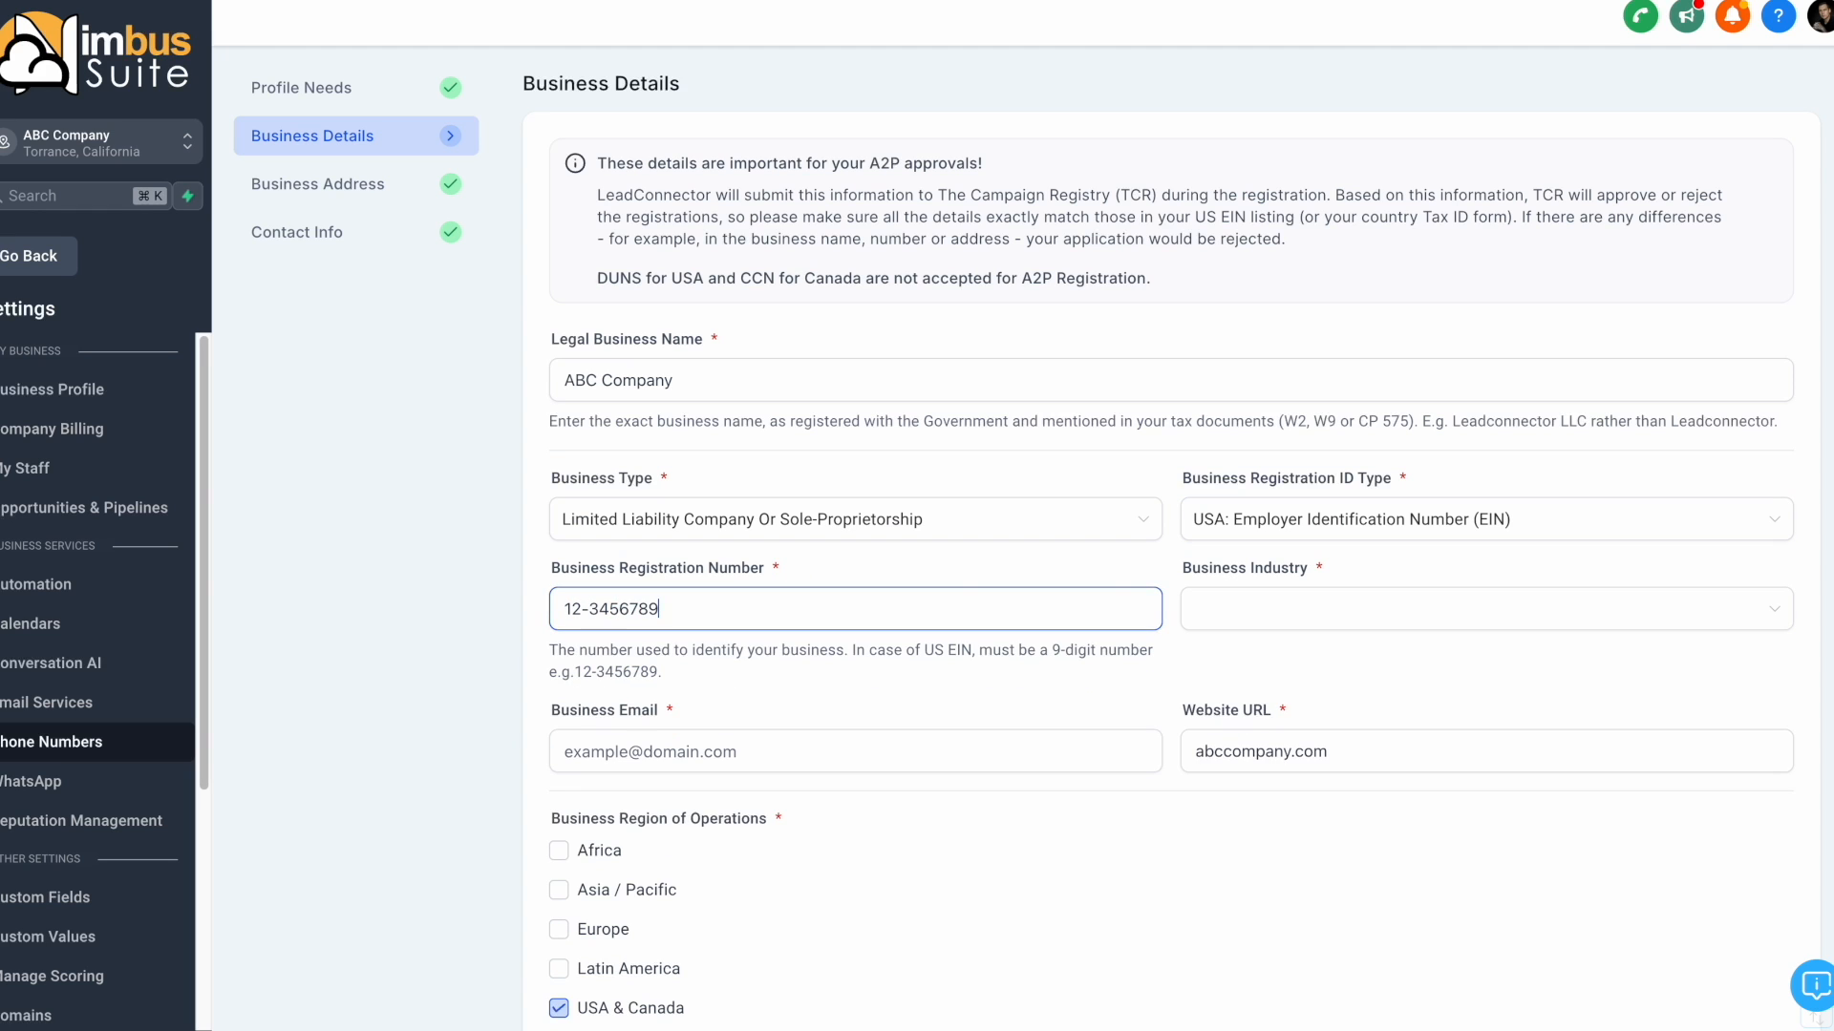
Set the business industry to Online in the A2P business details.
{"action": "left_click", "coordinate": [1293, 618]}
{"action": "scroll", "coordinate": [1302, 749], "scroll_direction": "down", "scroll_amount": 3}
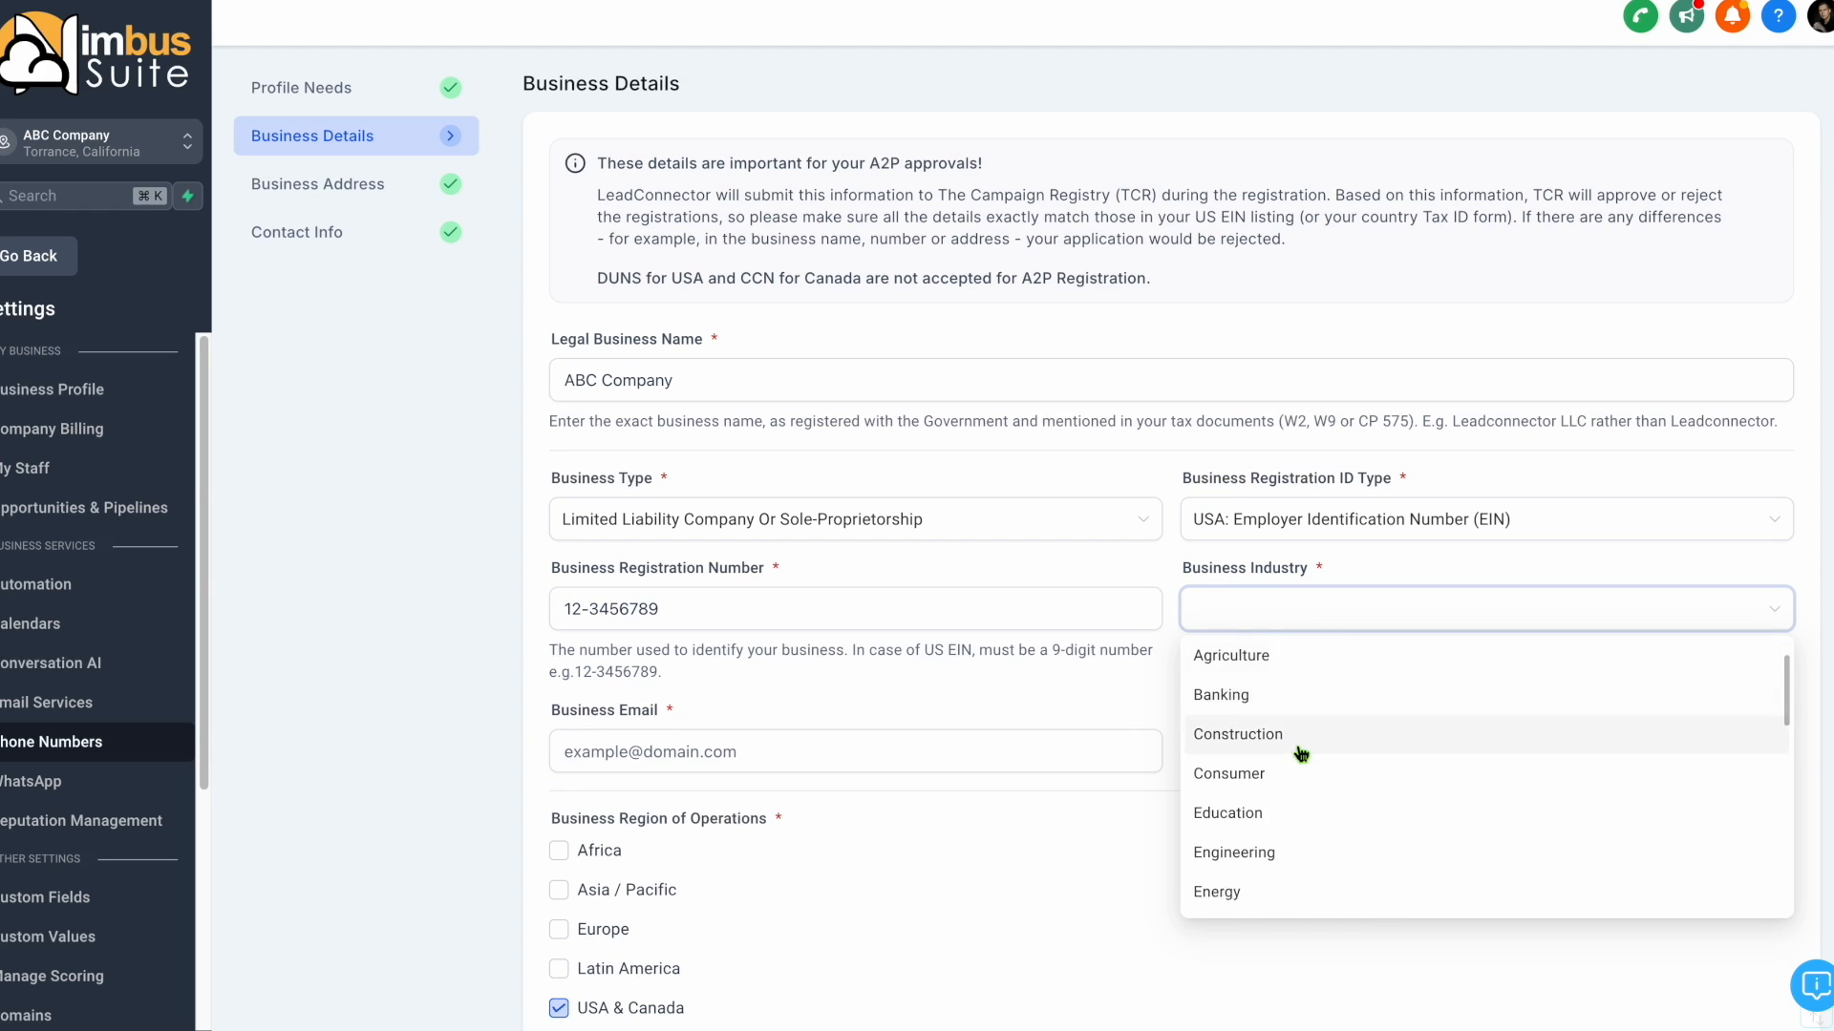
{"action": "scroll", "coordinate": [1300, 754], "scroll_direction": "down", "scroll_amount": 5}
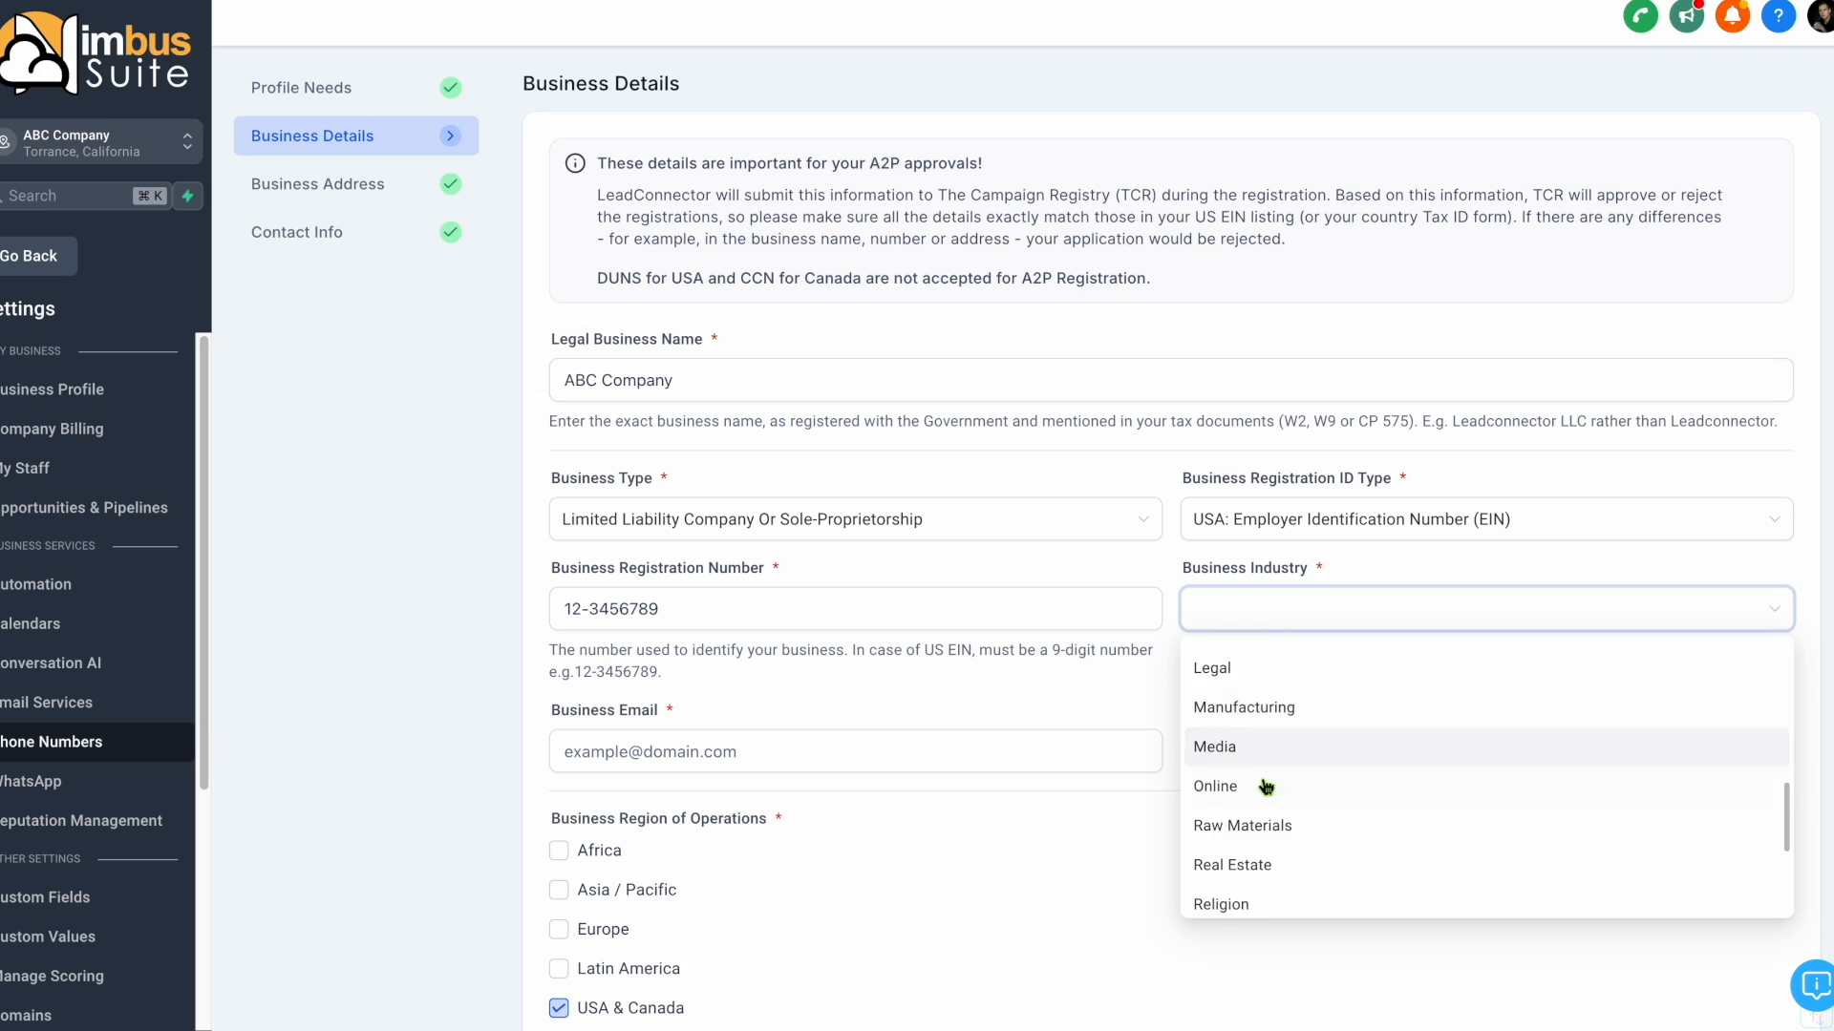
{"action": "left_click", "coordinate": [1264, 782]}
Fill in the business email and check the website URL abccompany.com in the business details.
{"action": "left_click", "coordinate": [802, 749]}
{"action": "type", "text": "exampl"}
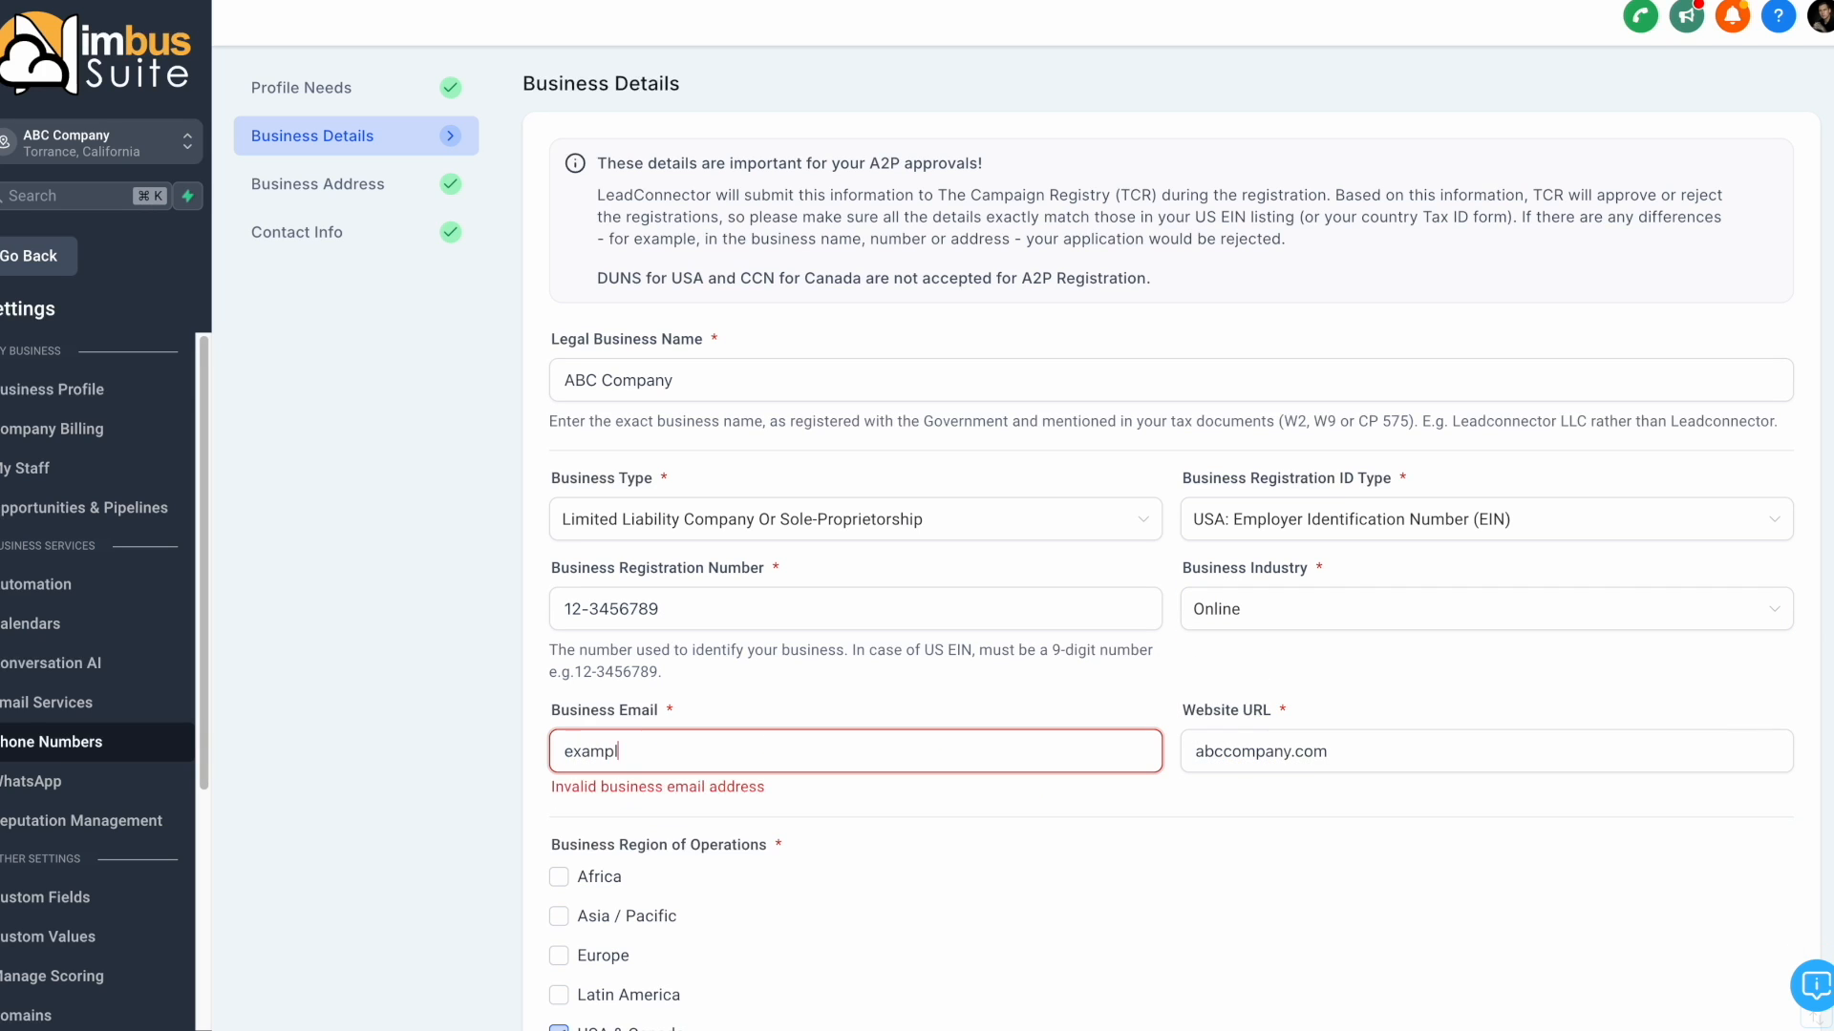
{"action": "type", "text": "e@domain.com"}
{"action": "left_click", "coordinate": [1307, 754]}
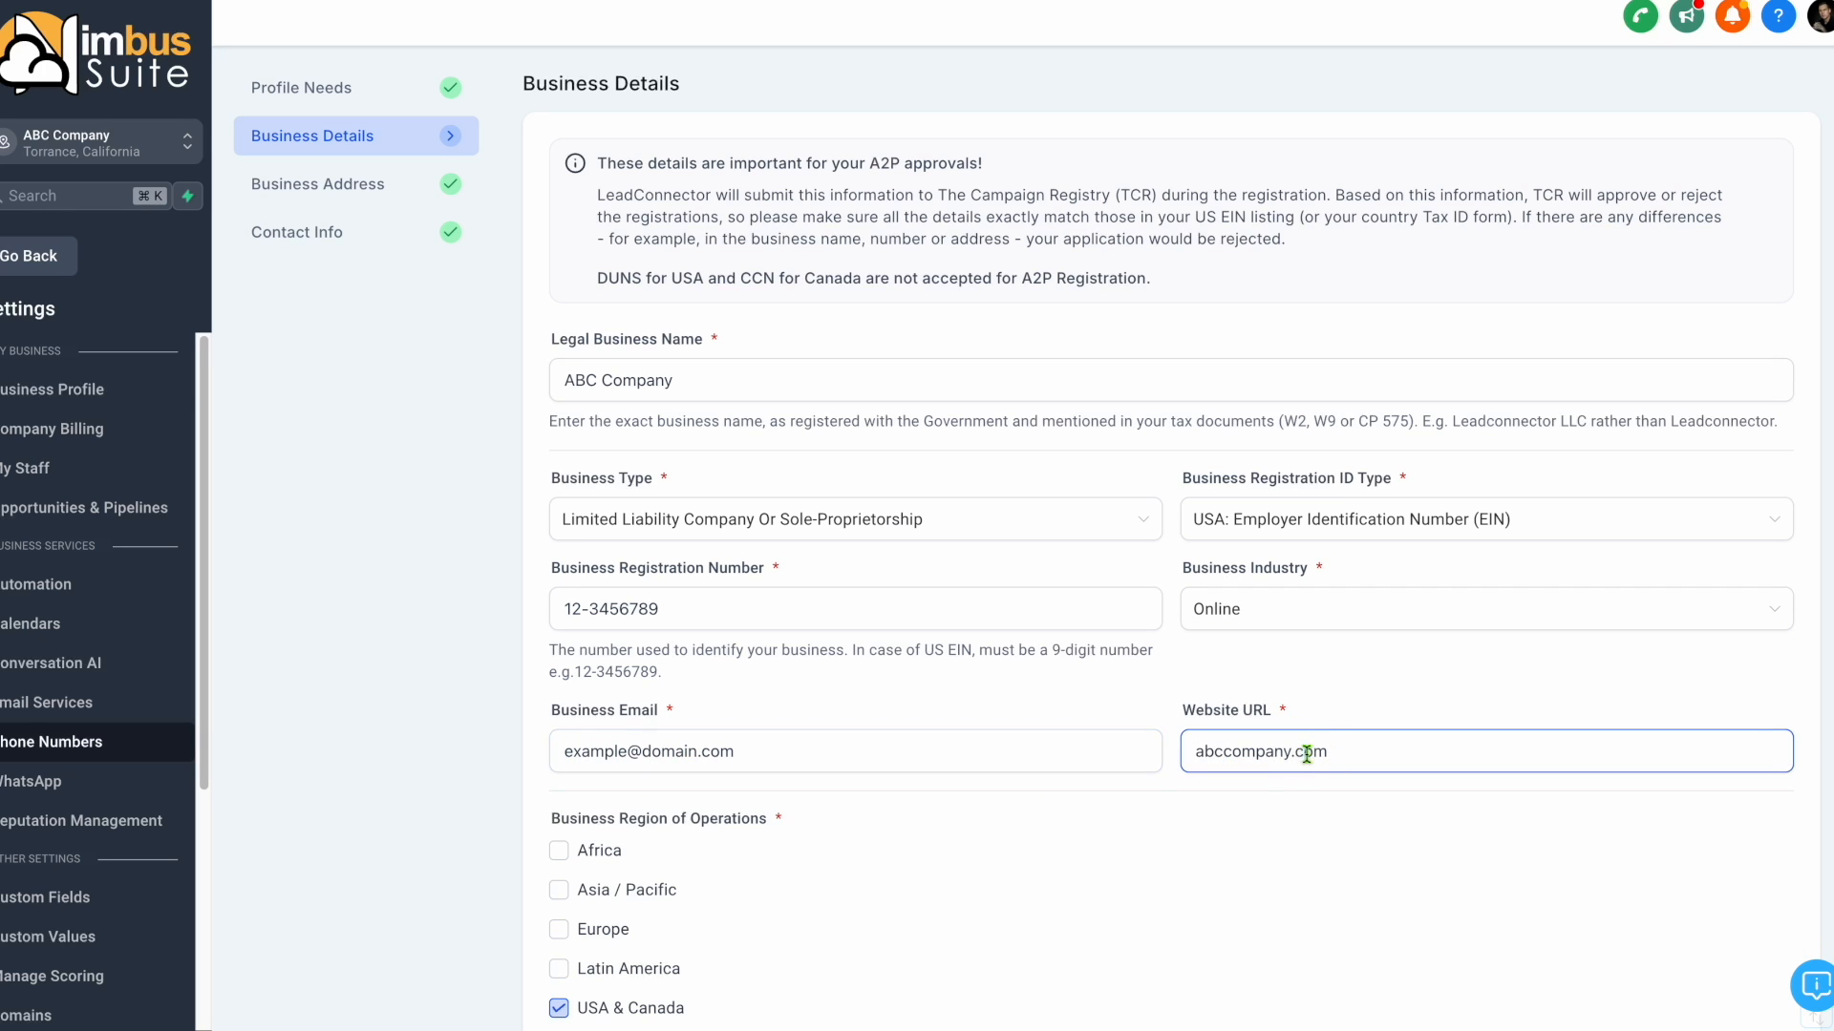
{"action": "double_click", "coordinate": [1306, 753]}
{"action": "scroll", "coordinate": [1009, 862], "scroll_direction": "down", "scroll_amount": 2}
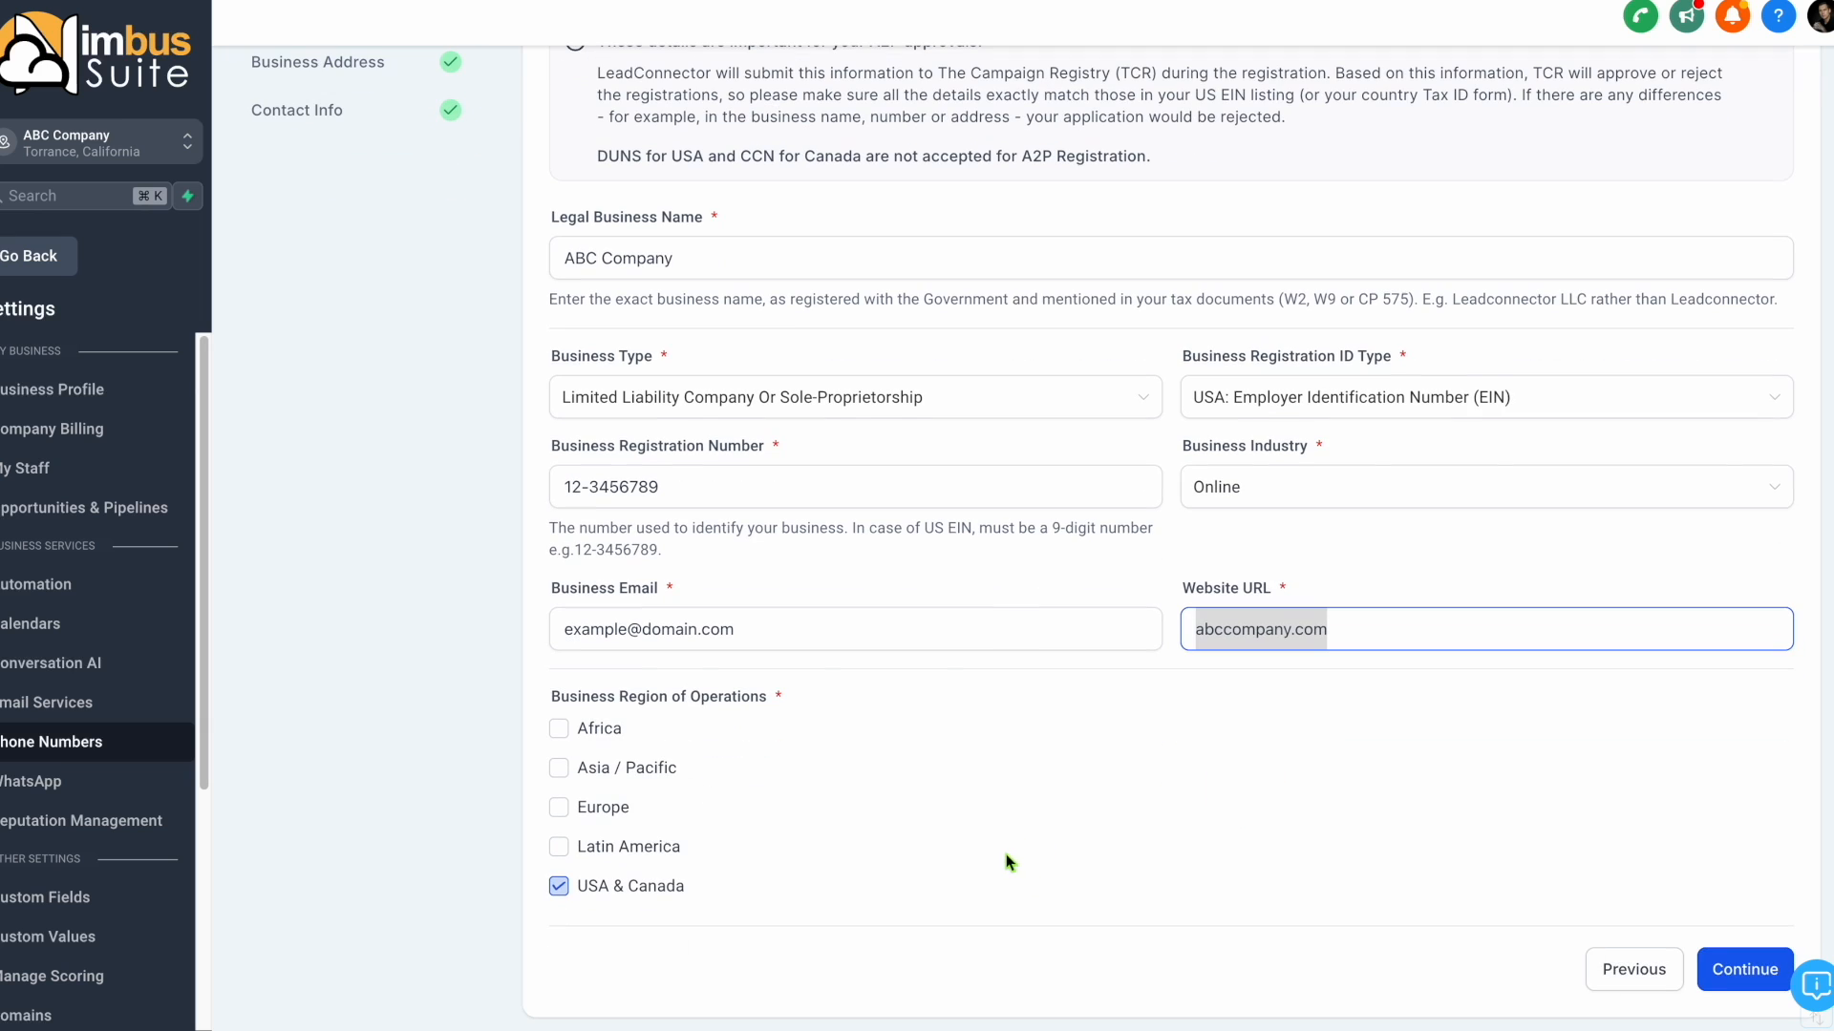
Accept the business details and business address, and enter the authorized representative's first and last name.
{"action": "left_click", "coordinate": [1724, 972]}
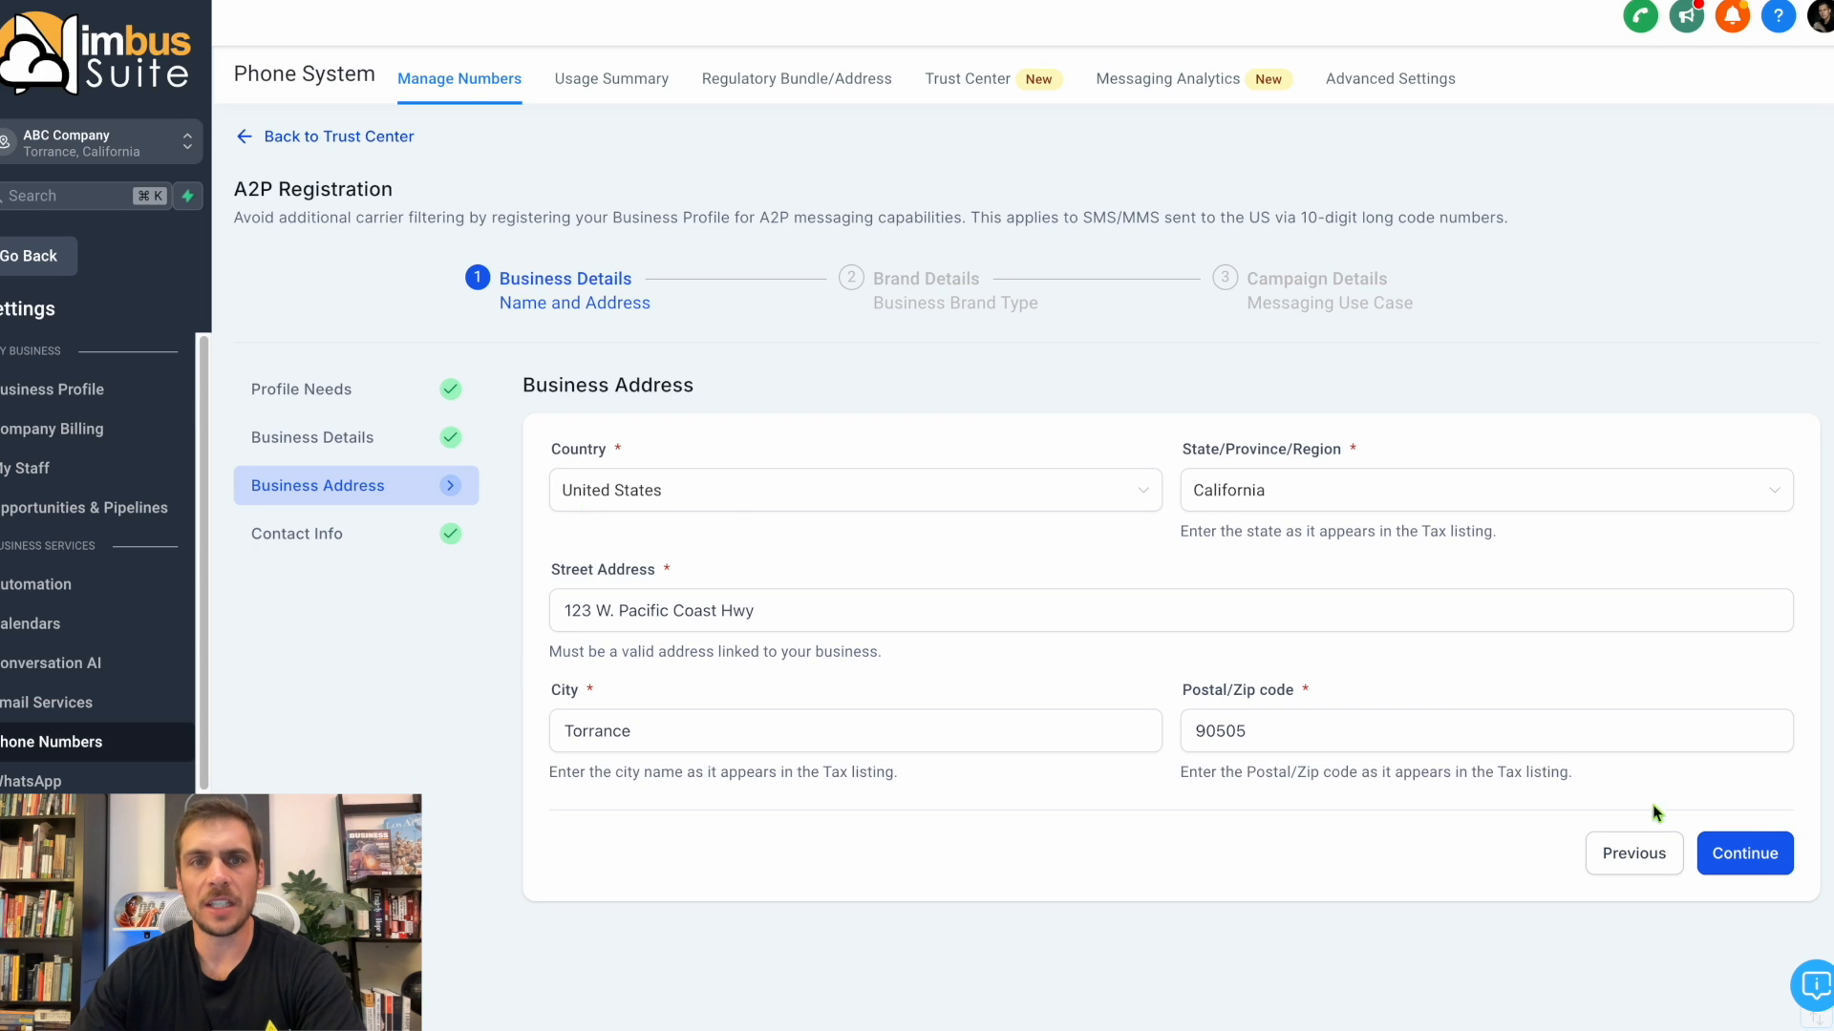
{"action": "left_click", "coordinate": [1755, 860]}
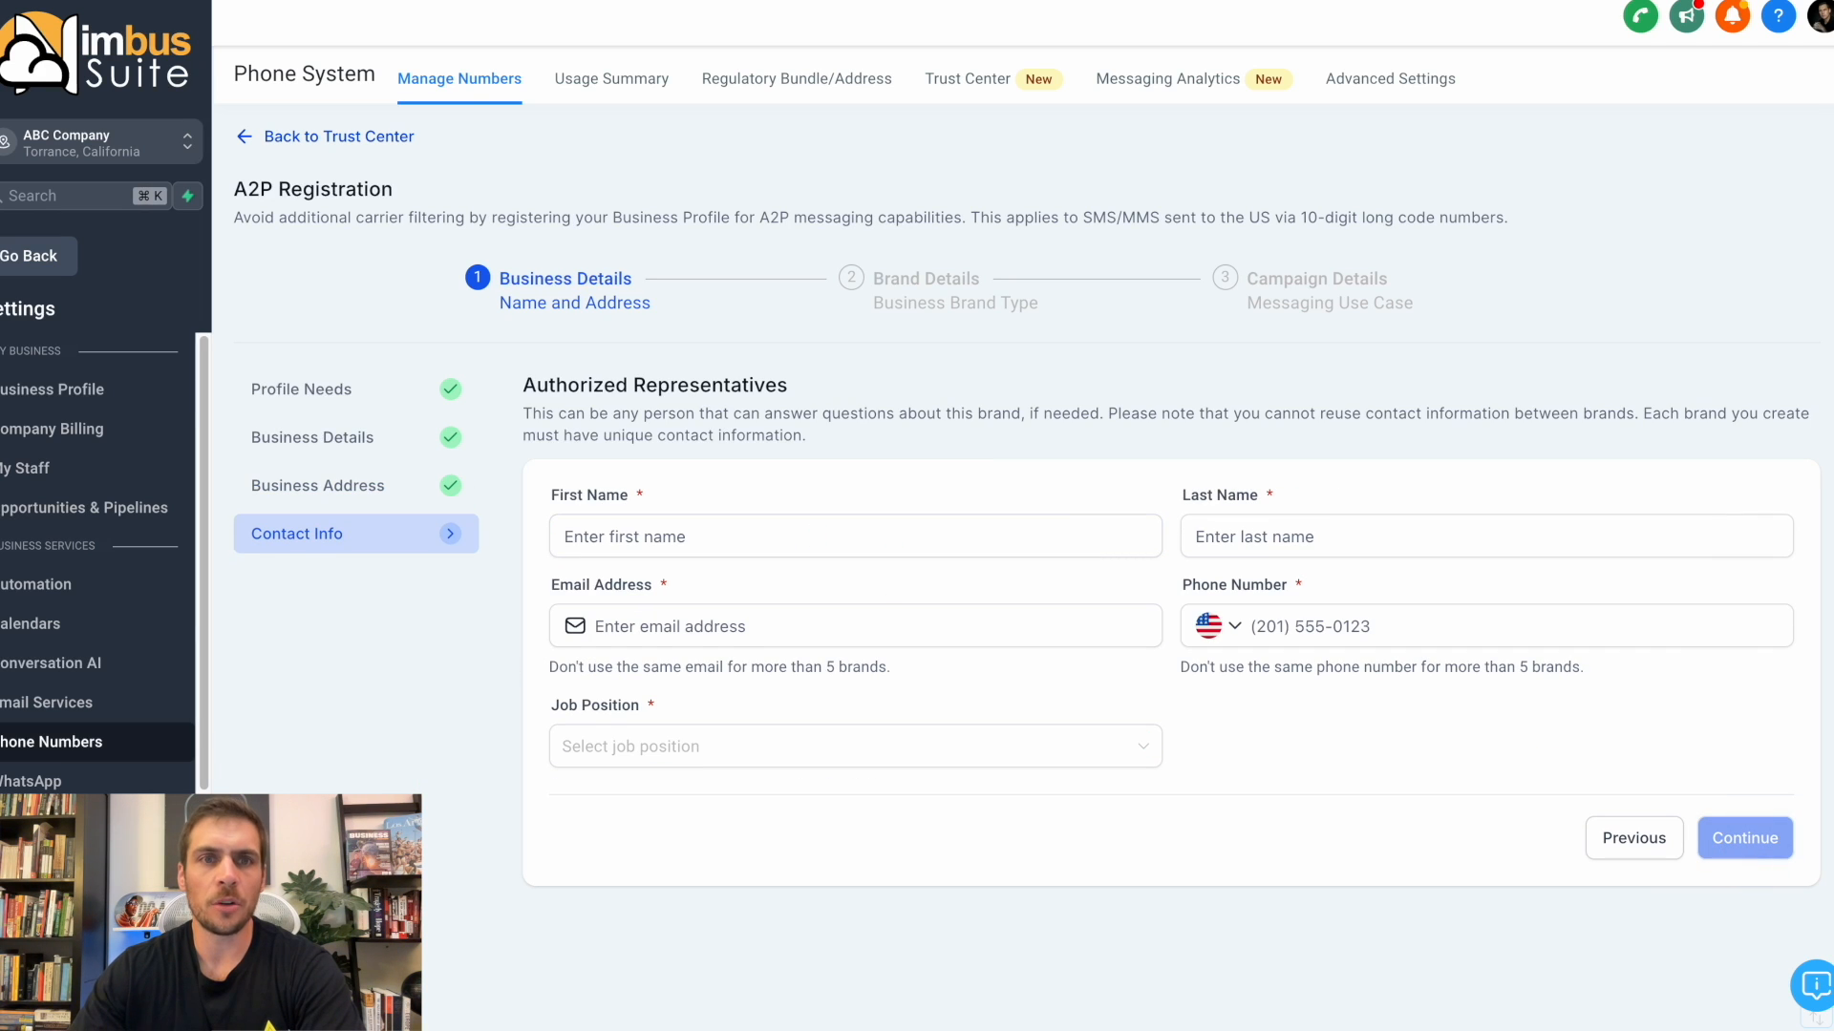
{"action": "left_click", "coordinate": [698, 535]}
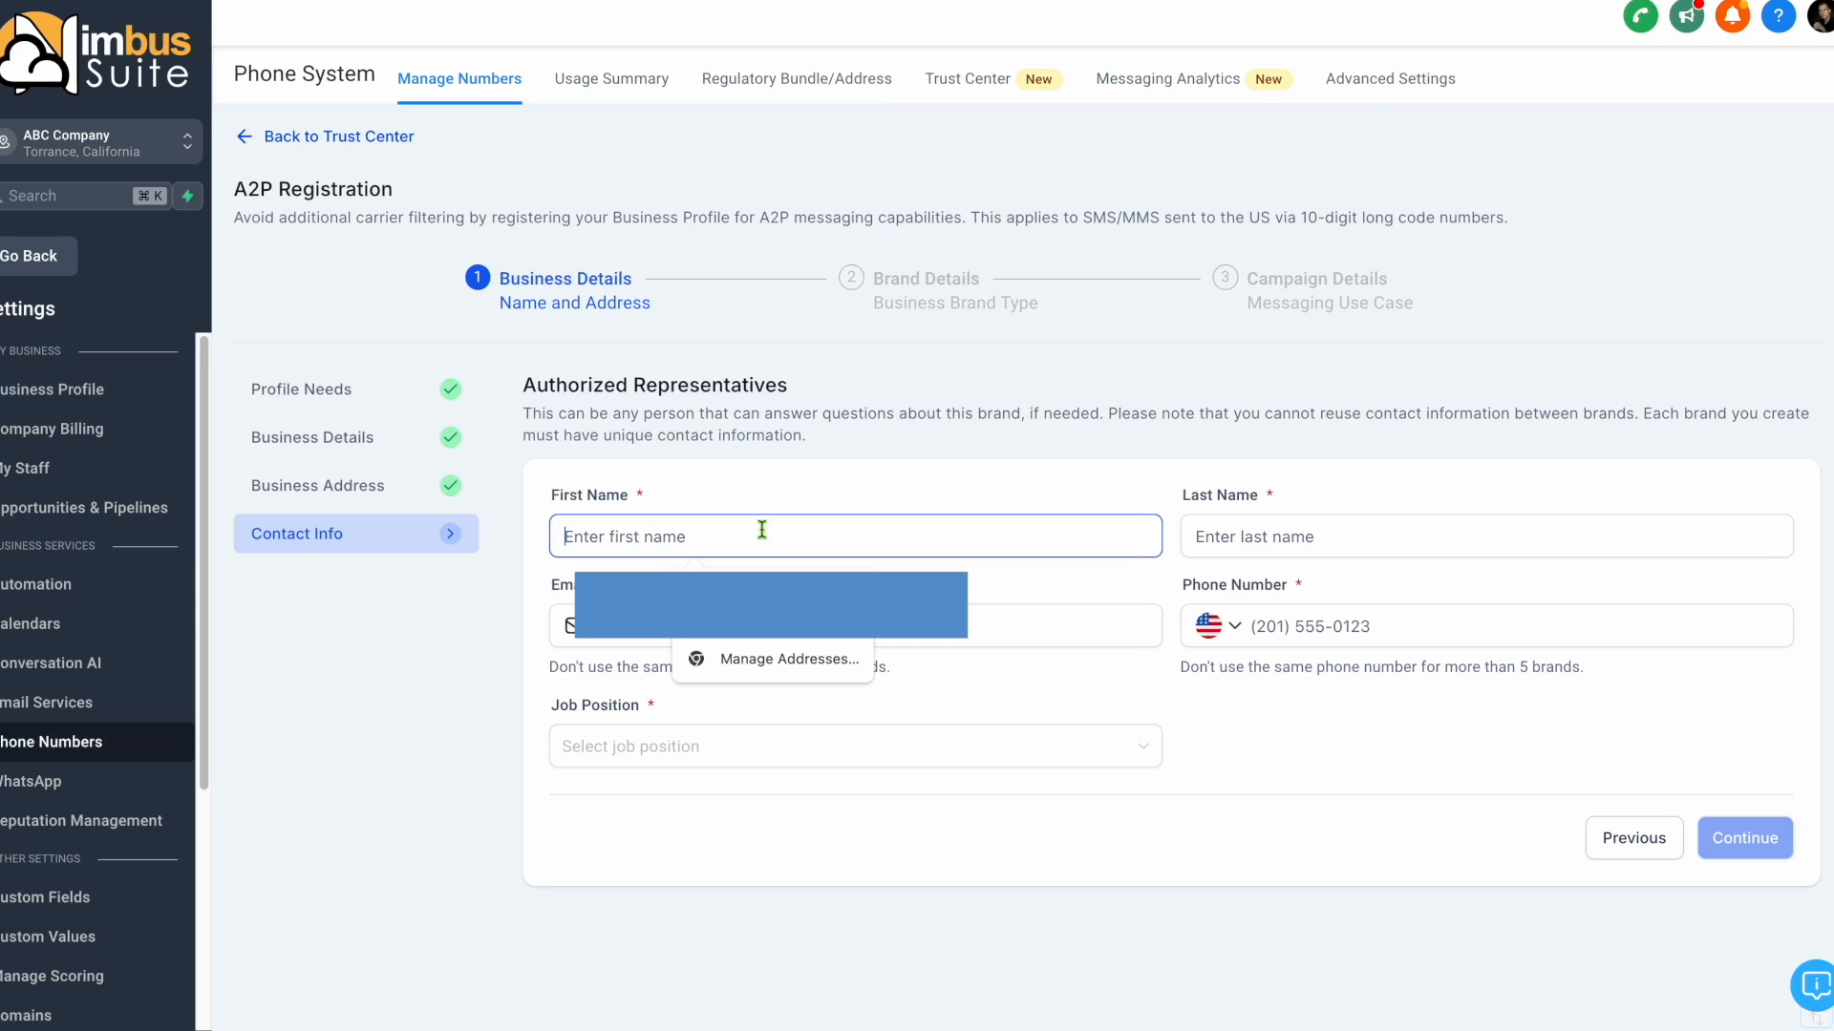
{"action": "key", "text": "Tab"}
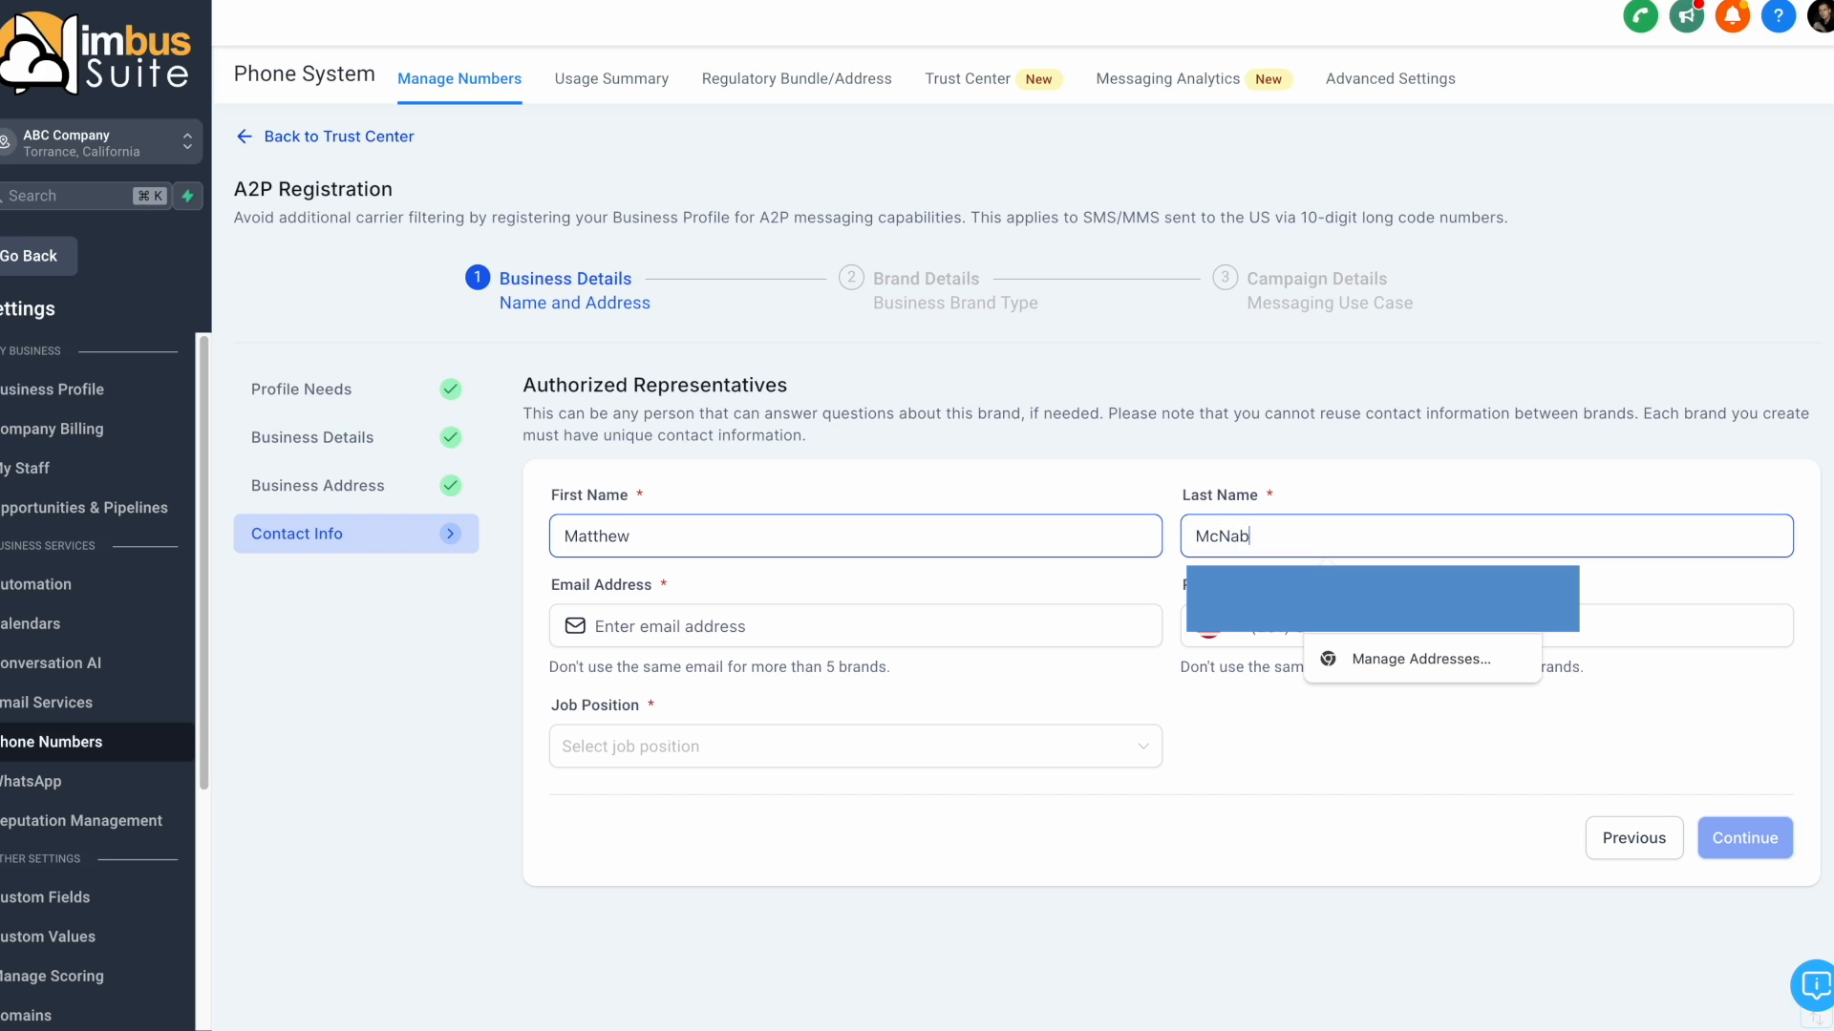
{"action": "key", "text": "Tab"}
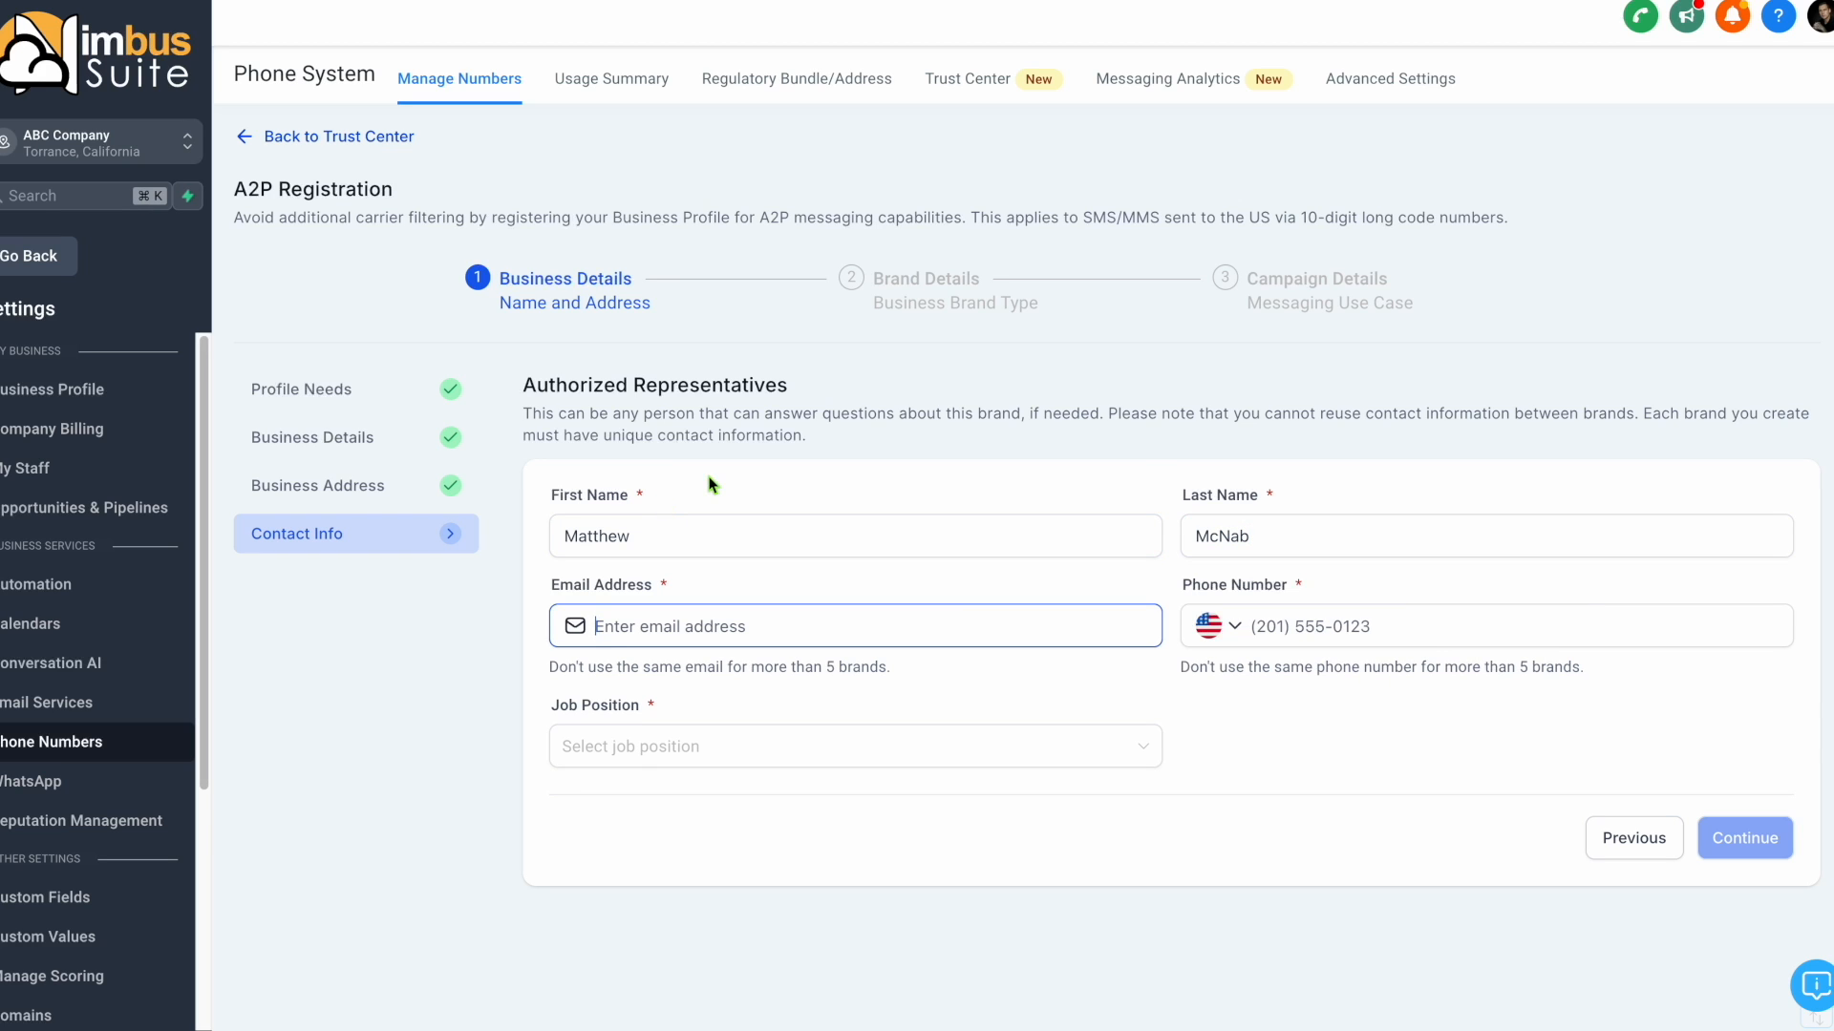
Fill in the authorized representative's email address and phone number.
{"action": "type", "text": "example@abccompany.com"}
{"action": "key", "text": "Tab"}
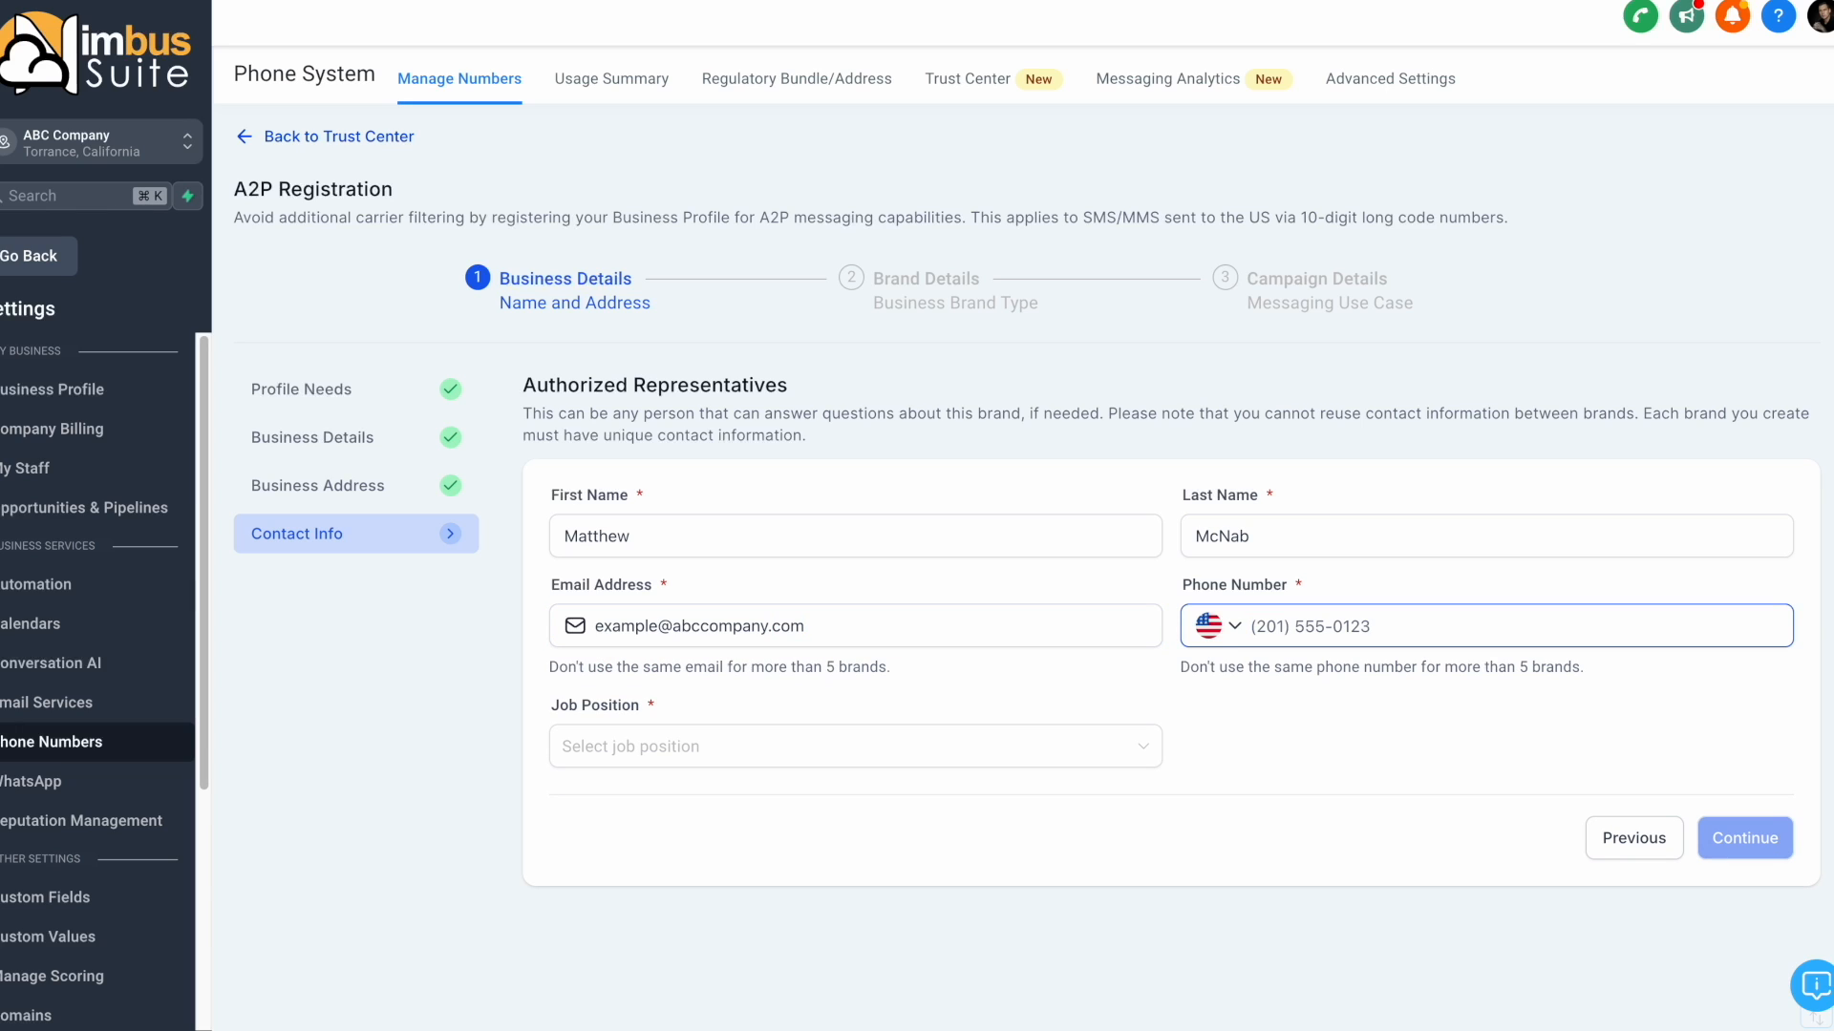
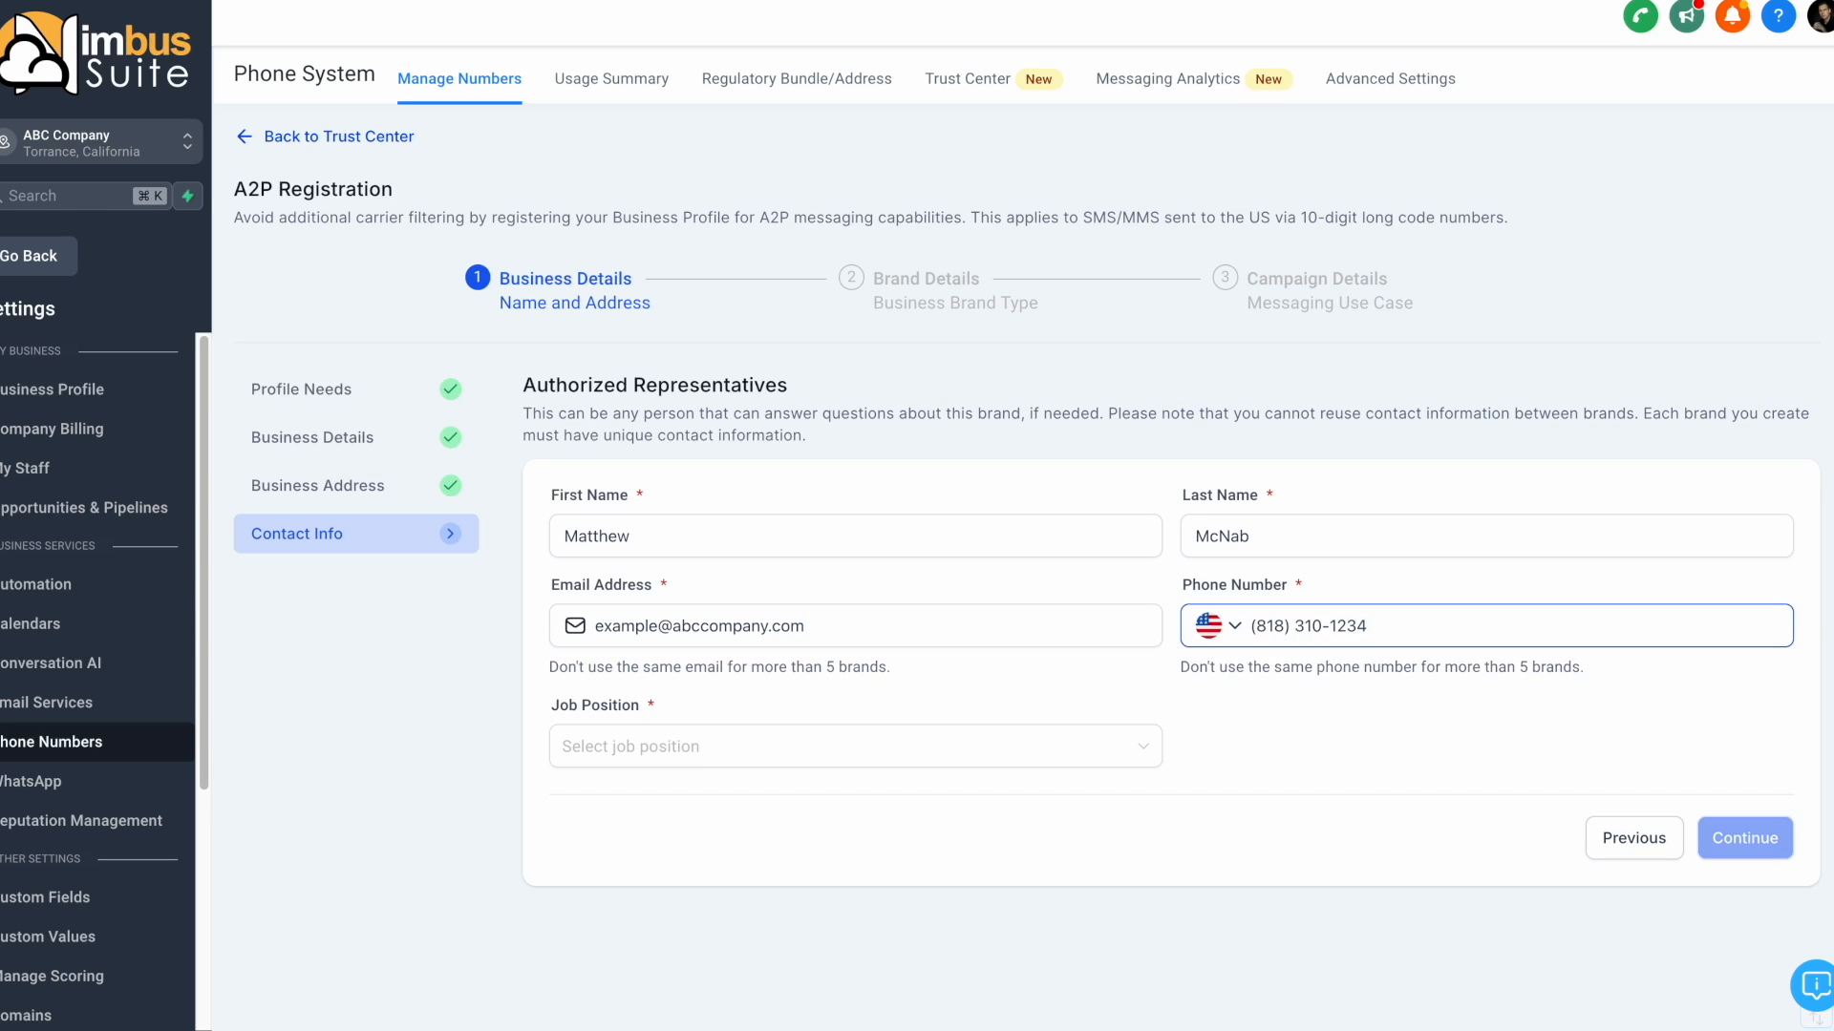
Set the representative's job position to CEO and continue to the brand details.
{"action": "left_click", "coordinate": [774, 750]}
{"action": "left_click", "coordinate": [656, 580]}
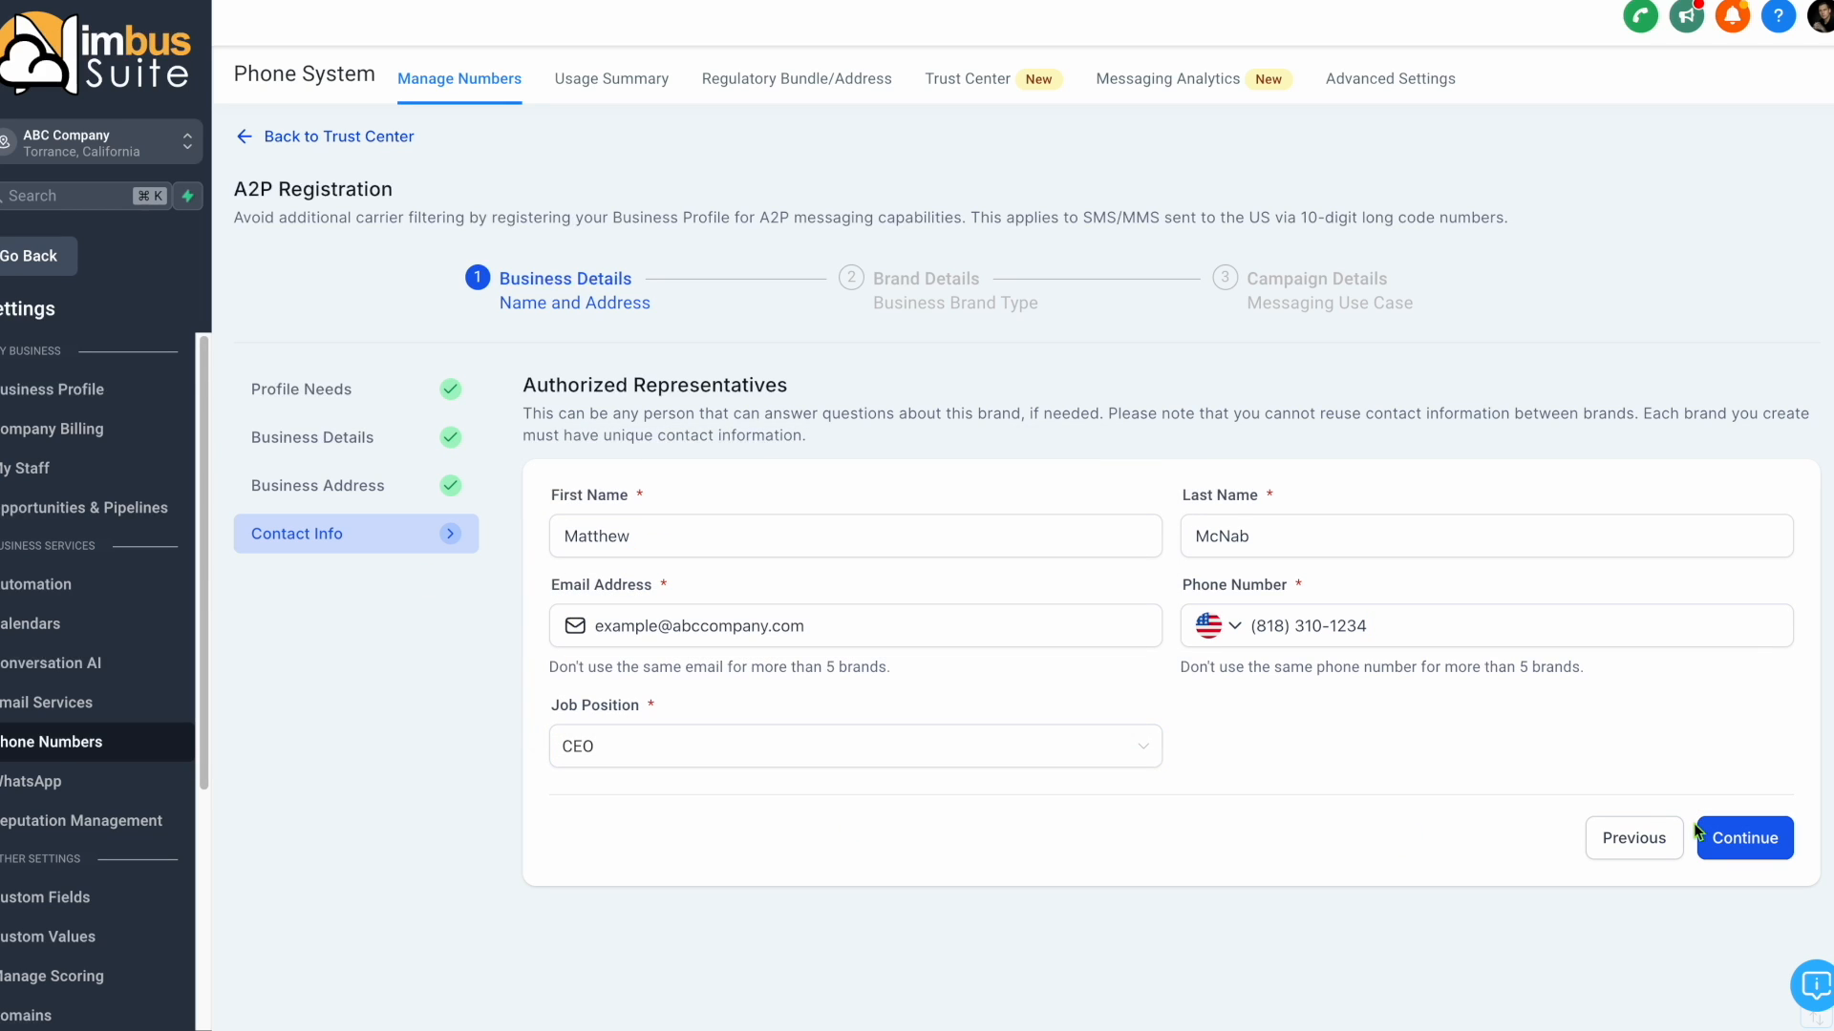
{"action": "left_click", "coordinate": [1734, 840]}
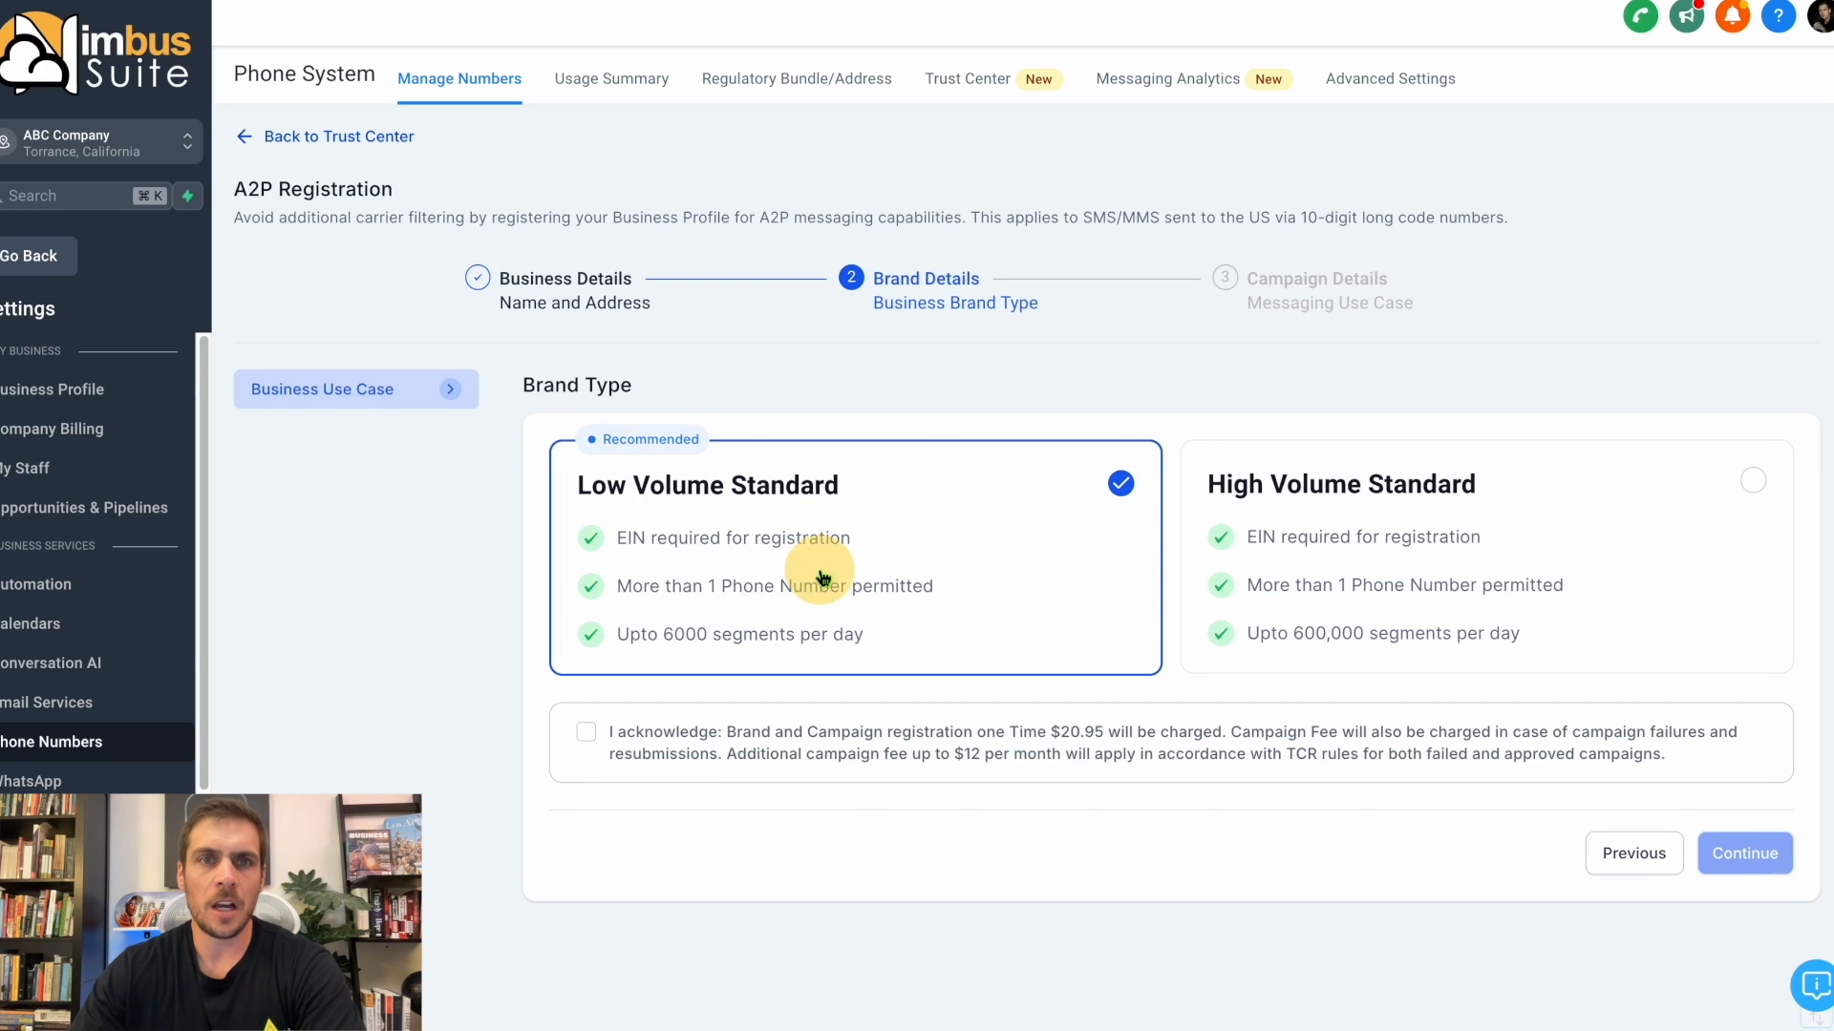
Acknowledge the registration charges for the Low Volume Standard brand and choose Low Volume Mixed (Recommended) as the campaign use case.
{"action": "left_click", "coordinate": [586, 733]}
{"action": "left_click", "coordinate": [1766, 858]}
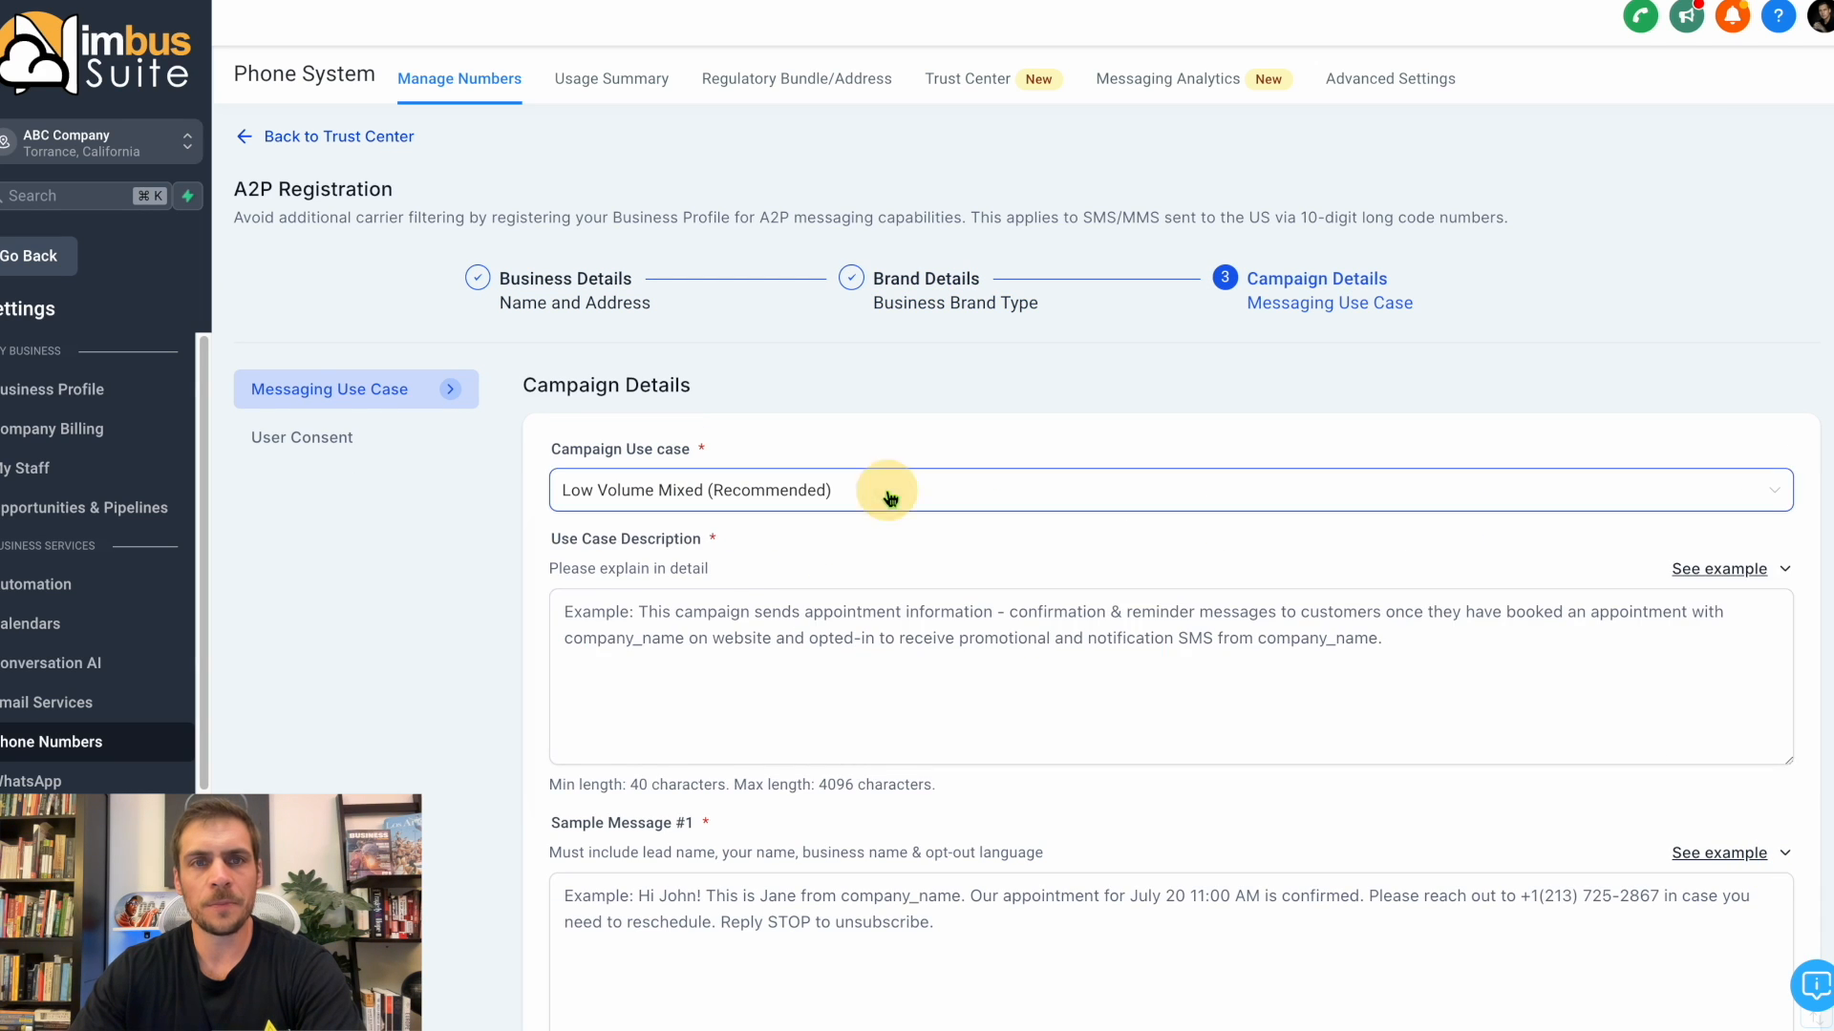
{"action": "left_click", "coordinate": [1098, 490]}
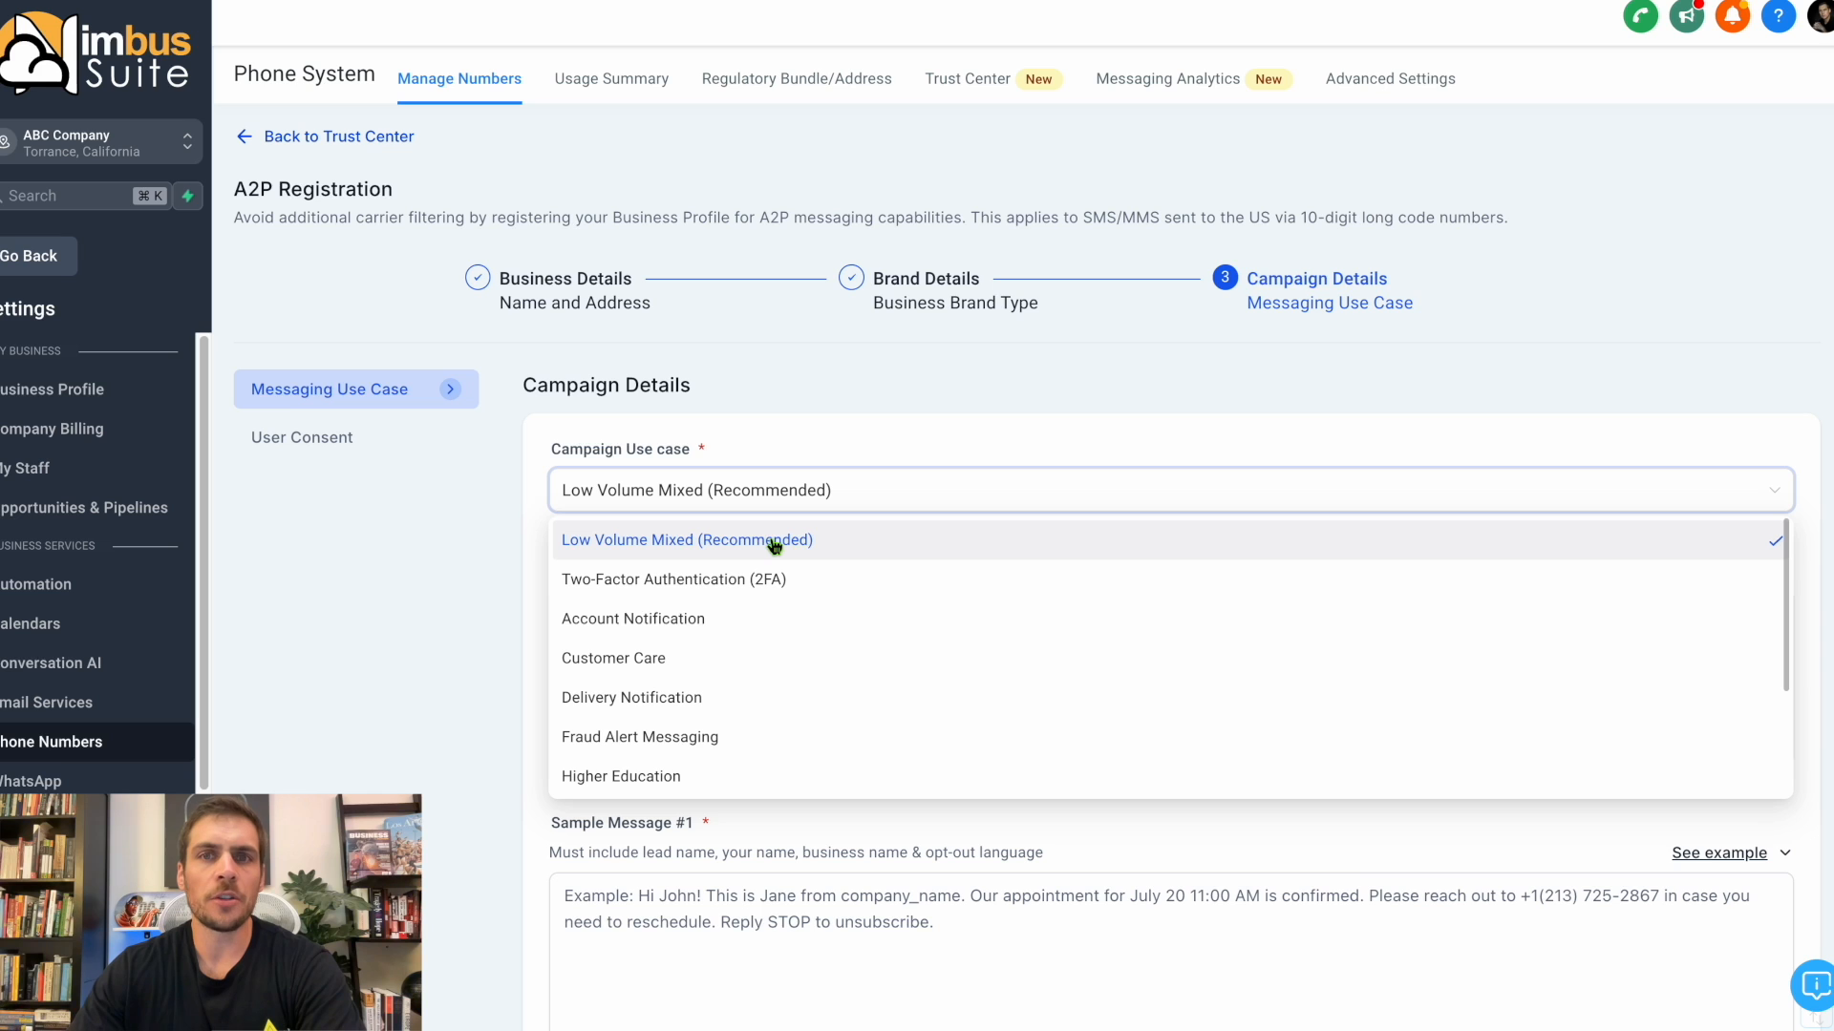
{"action": "left_click", "coordinate": [773, 540]}
Switch to the Google Docs phone number guide and copy the italic sample text under Use Case Description.
{"action": "scroll", "coordinate": [773, 540], "scroll_direction": "down", "scroll_amount": 2}
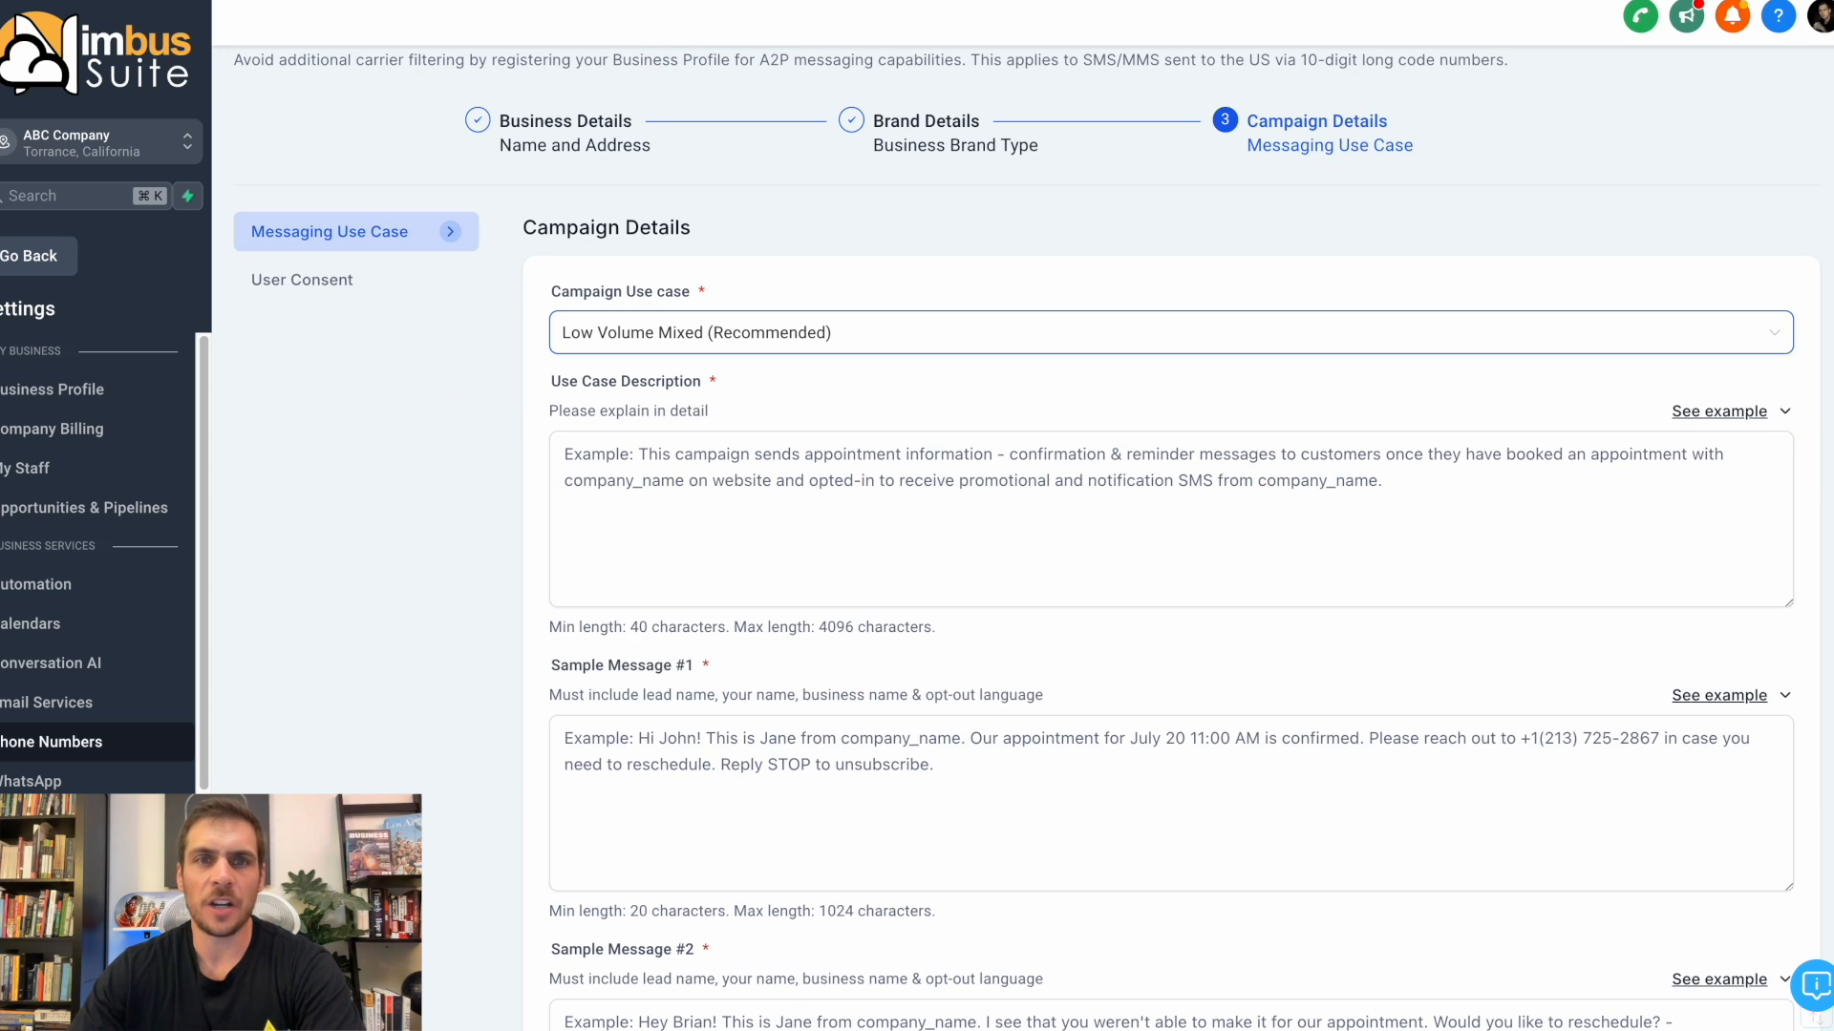
{"action": "left_click_drag", "start_coordinate": [1833, 67], "coordinate": [917, 47]}
{"action": "scroll", "coordinate": [842, 578], "scroll_direction": "down", "scroll_amount": 3}
{"action": "scroll", "coordinate": [842, 579], "scroll_direction": "down", "scroll_amount": 3}
{"action": "left_click_drag", "start_coordinate": [649, 499], "coordinate": [1077, 585]}
{"action": "left_click_drag", "start_coordinate": [649, 453], "coordinate": [1089, 454]}
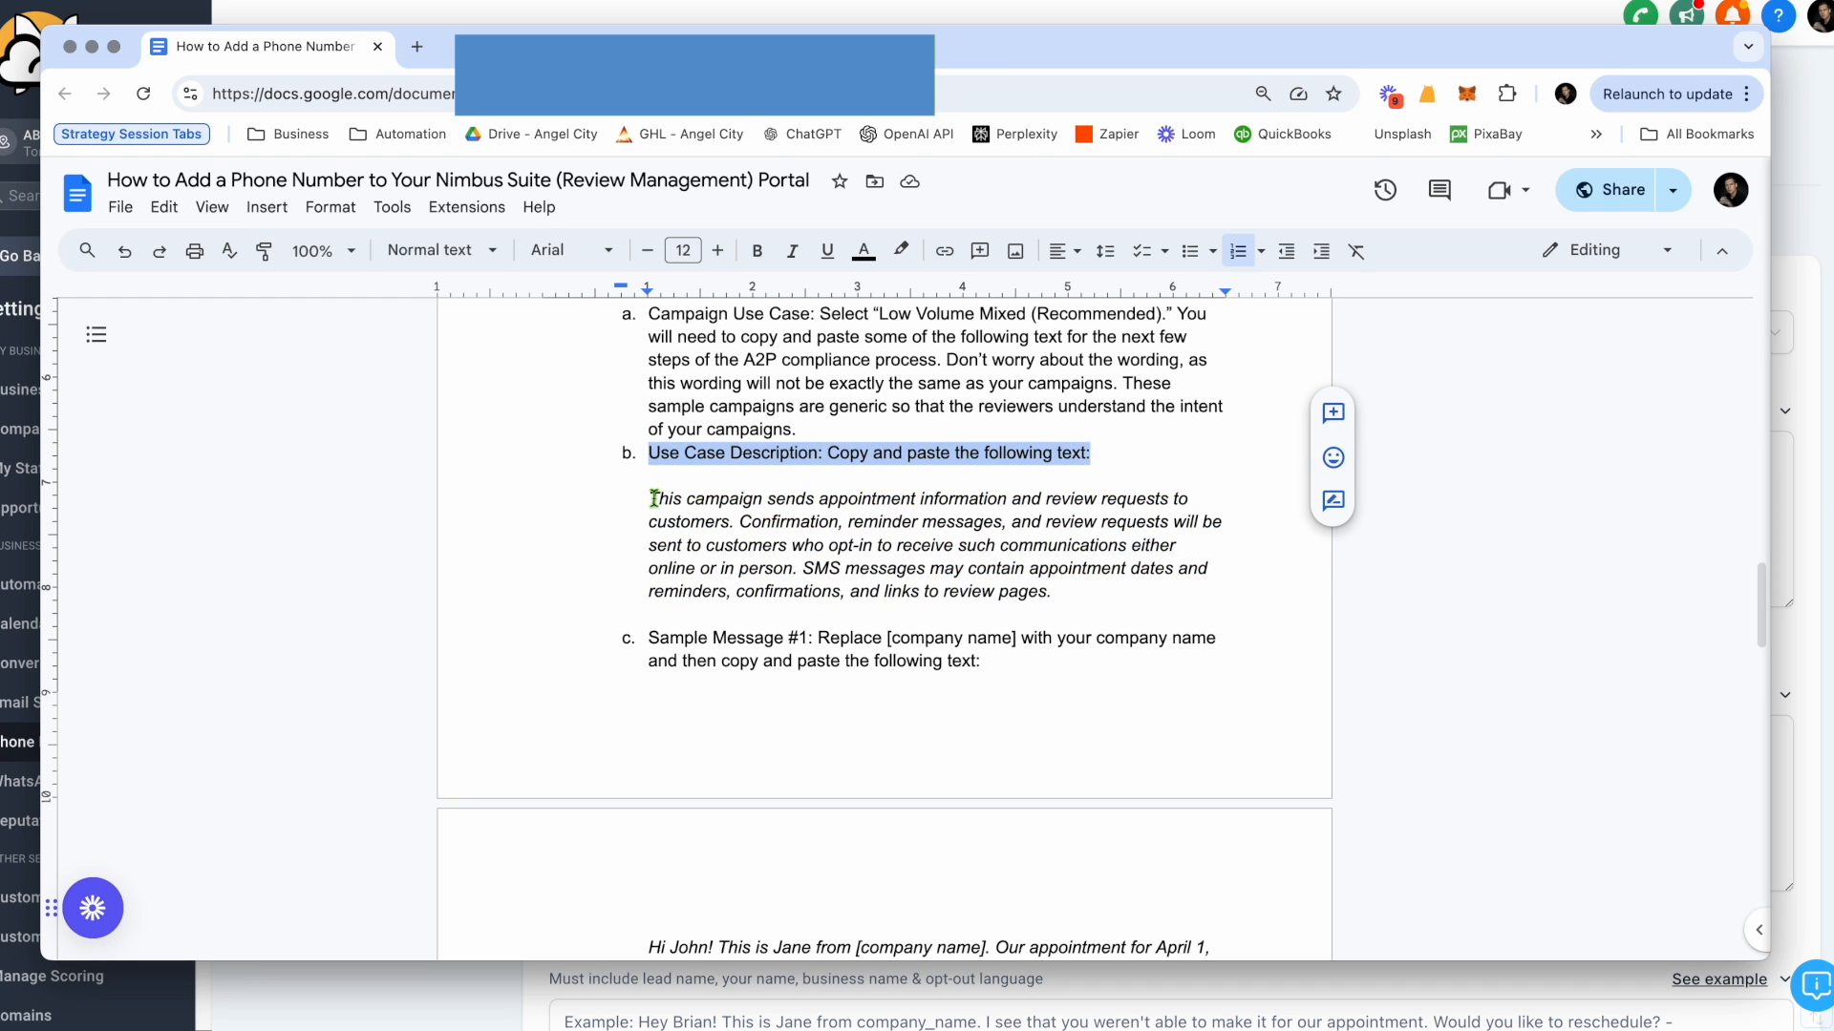
{"action": "left_click_drag", "start_coordinate": [653, 499], "coordinate": [1097, 577]}
{"action": "right_click", "coordinate": [953, 539]}
{"action": "left_click", "coordinate": [1048, 331]}
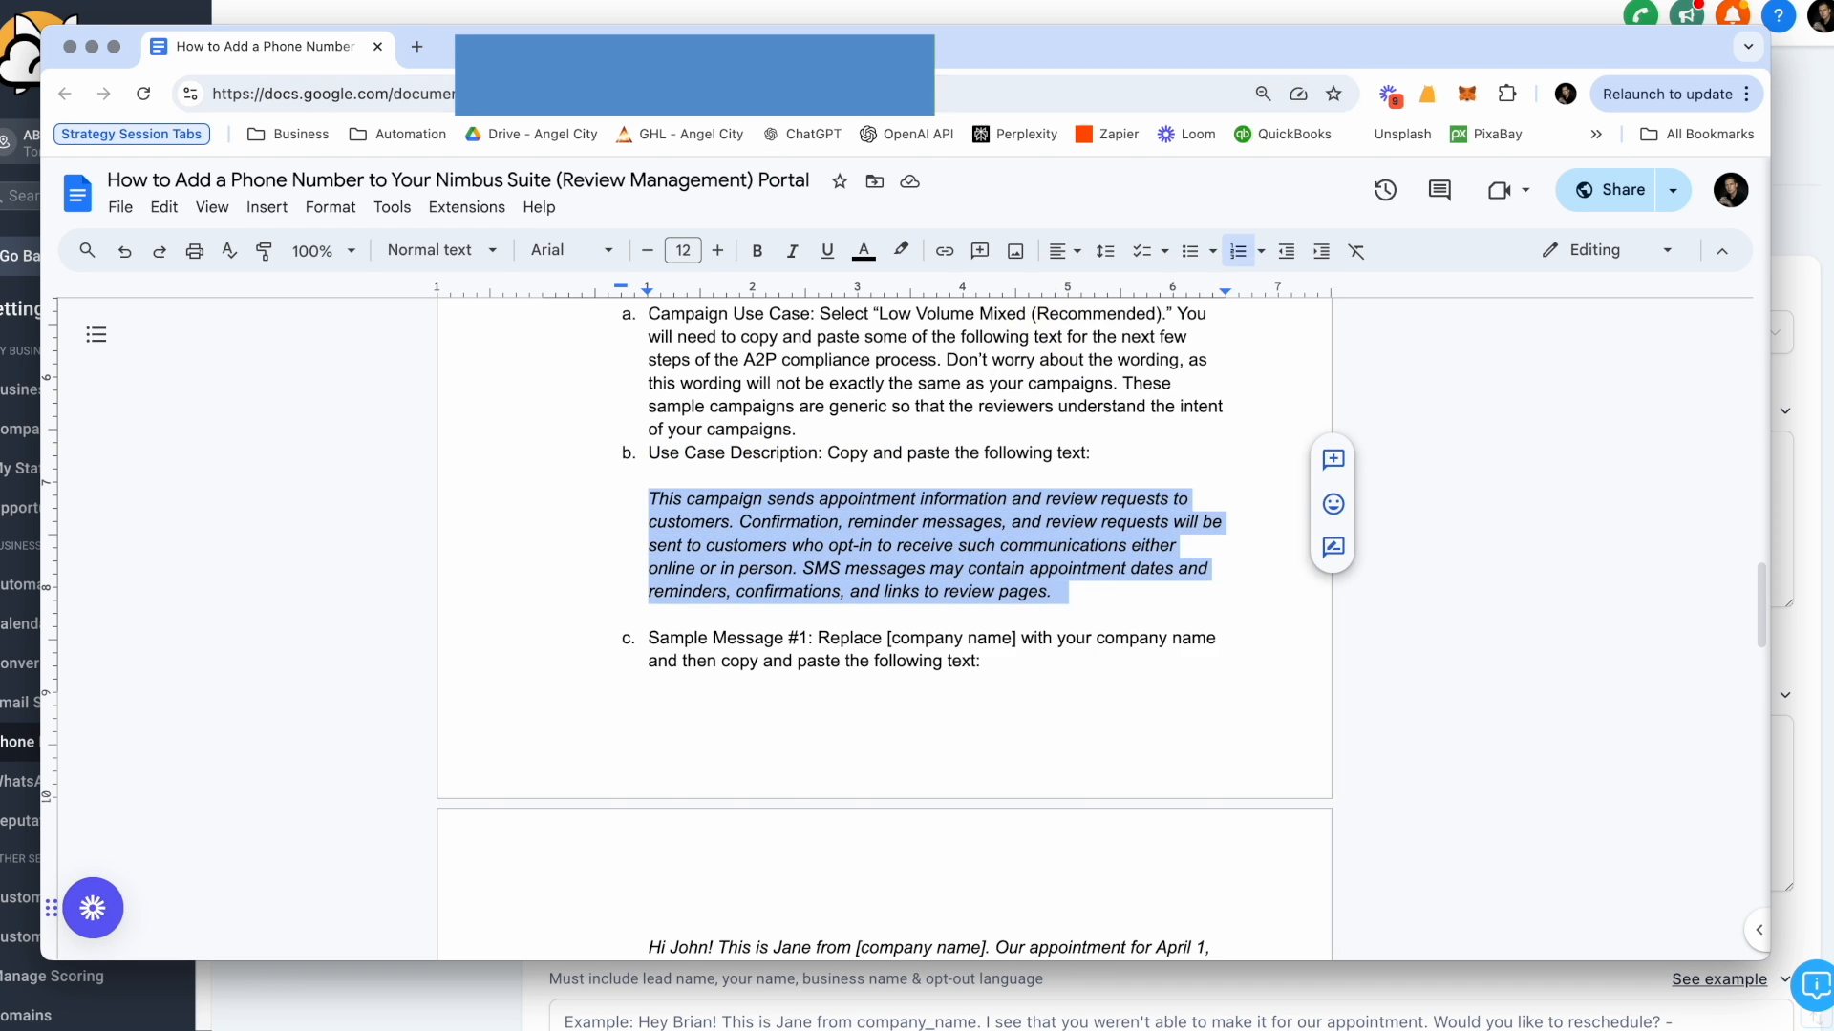
Return to the A2P registration form and paste the copied text as the use case description.
{"action": "key", "text": "super+Tab"}
{"action": "right_click", "coordinate": [633, 462]}
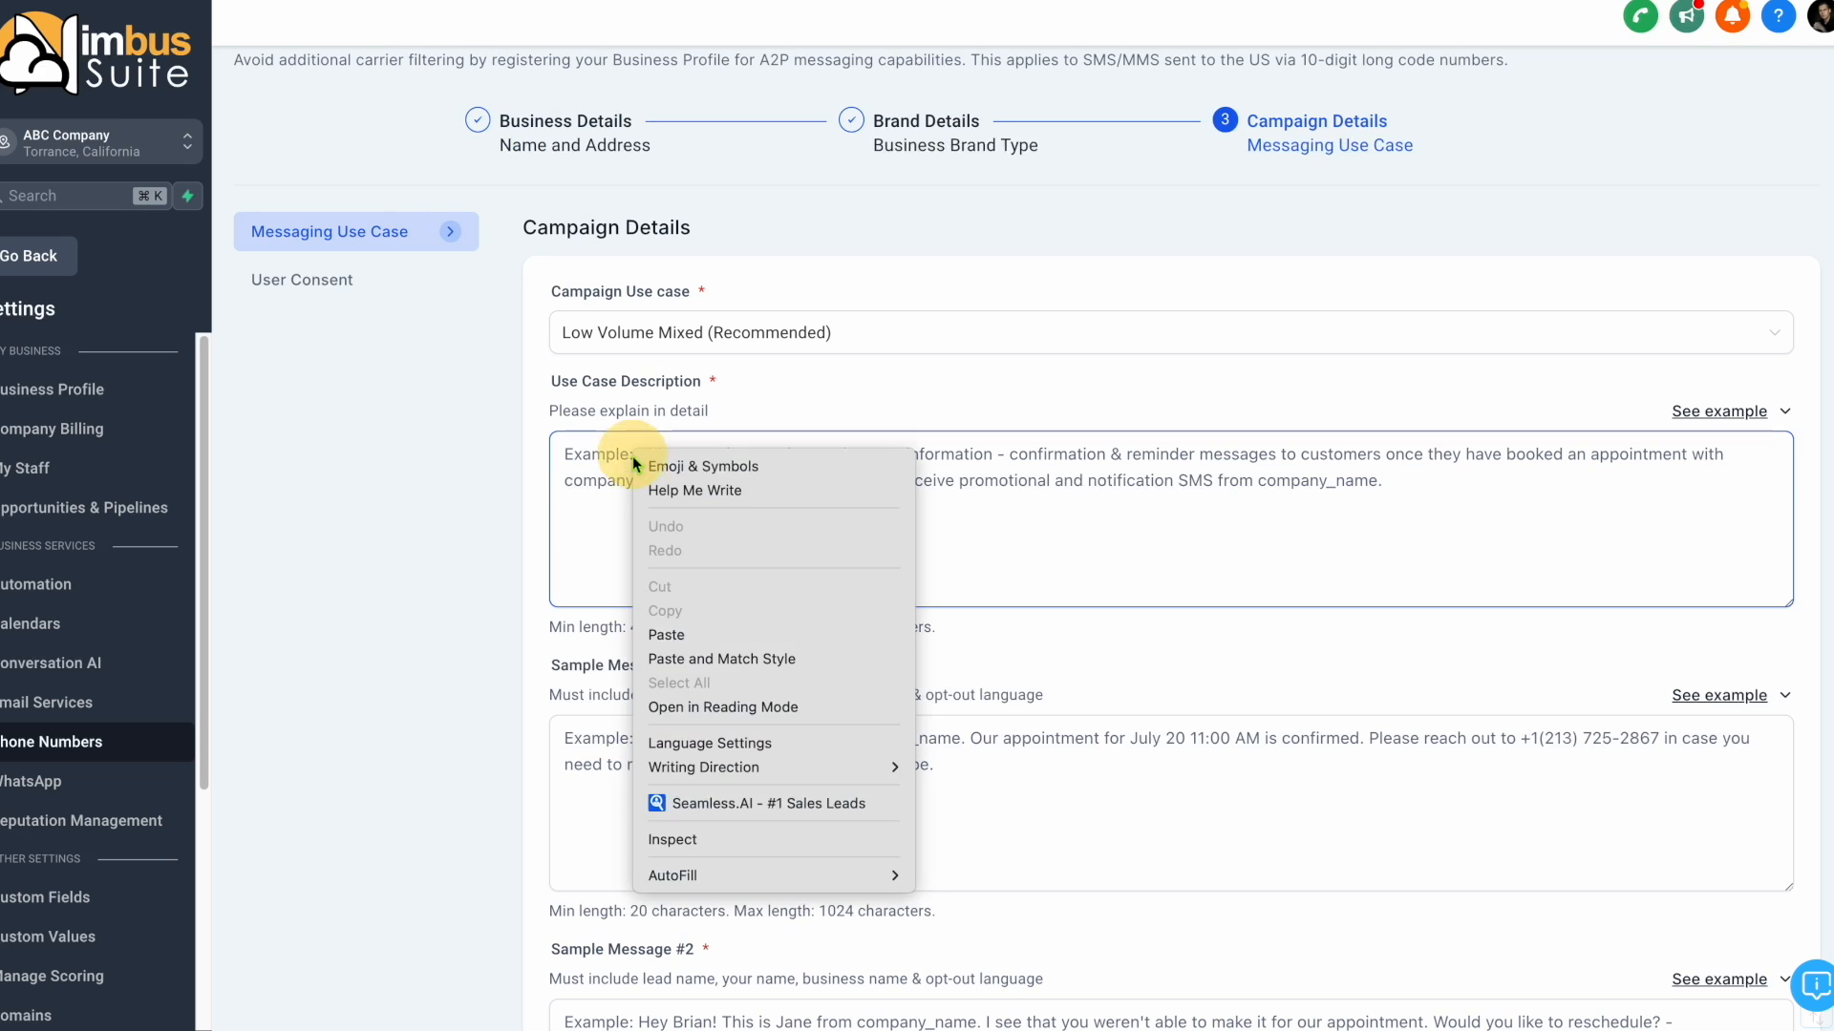
{"action": "left_click", "coordinate": [699, 635]}
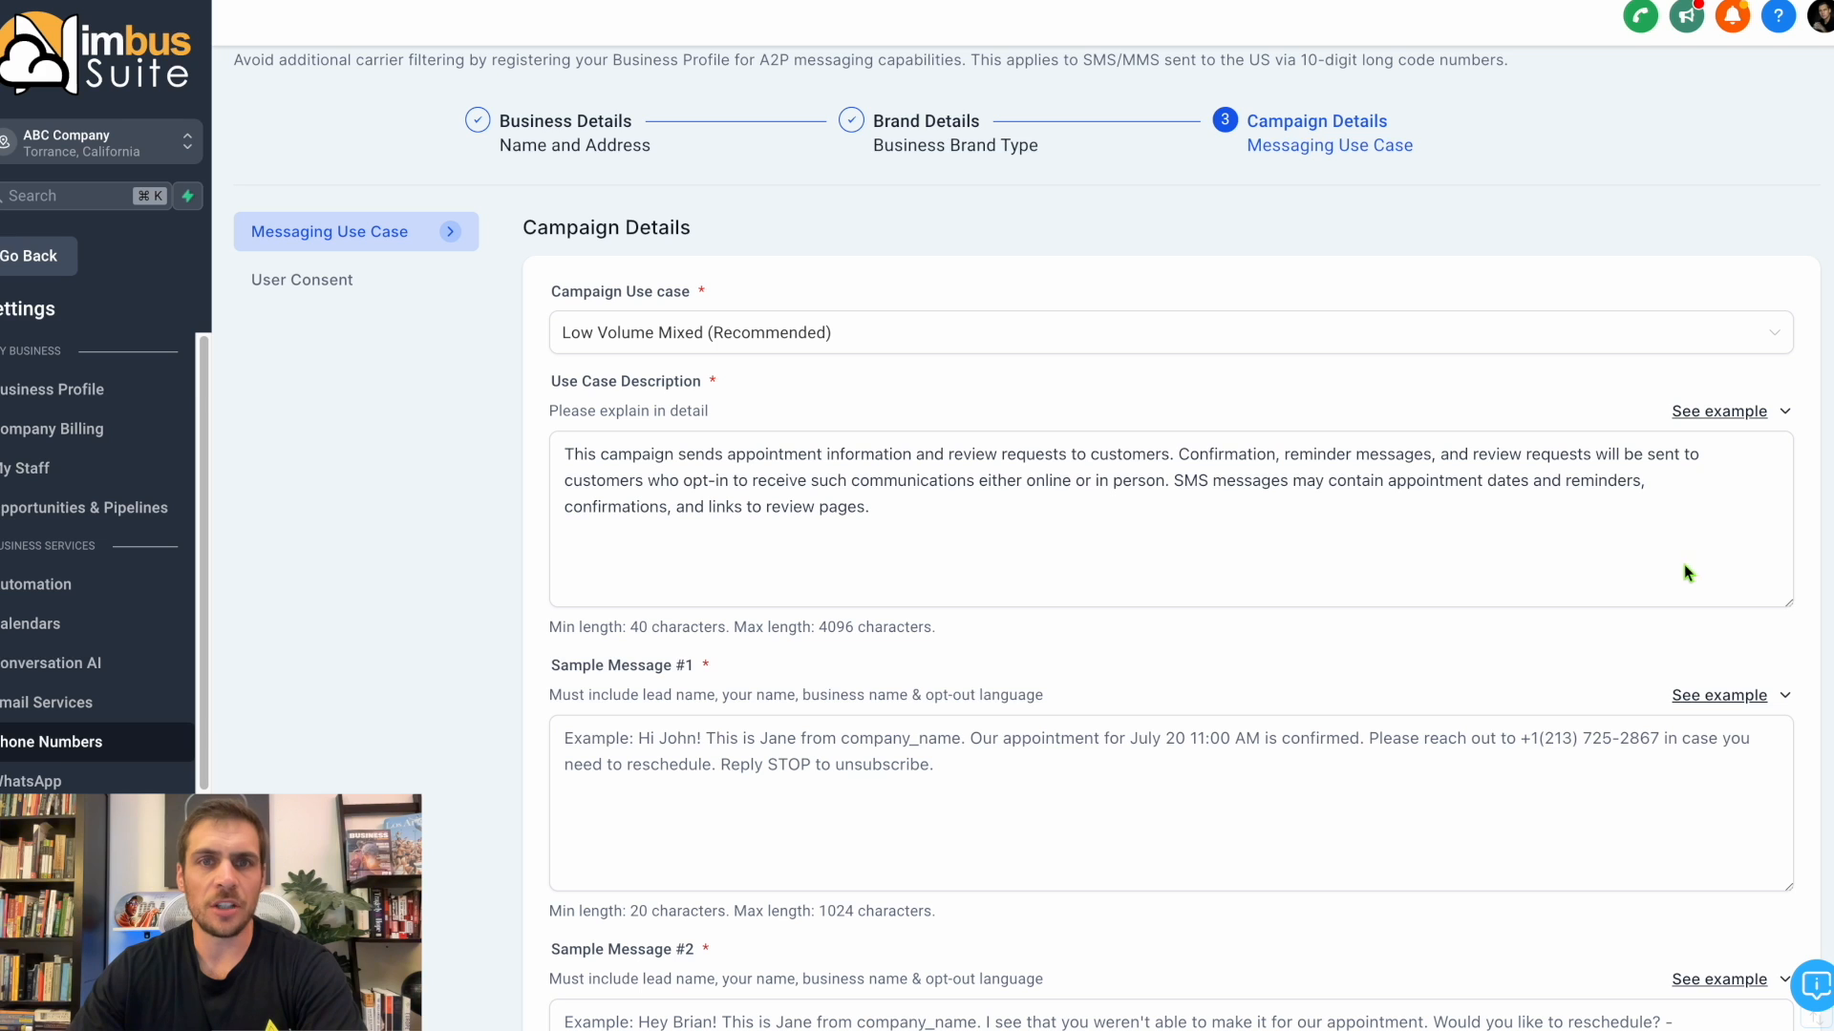
Switch to the Google Docs guide and copy the appointment confirmation text given for Sample Message #1.
{"action": "key", "text": "super+Tab"}
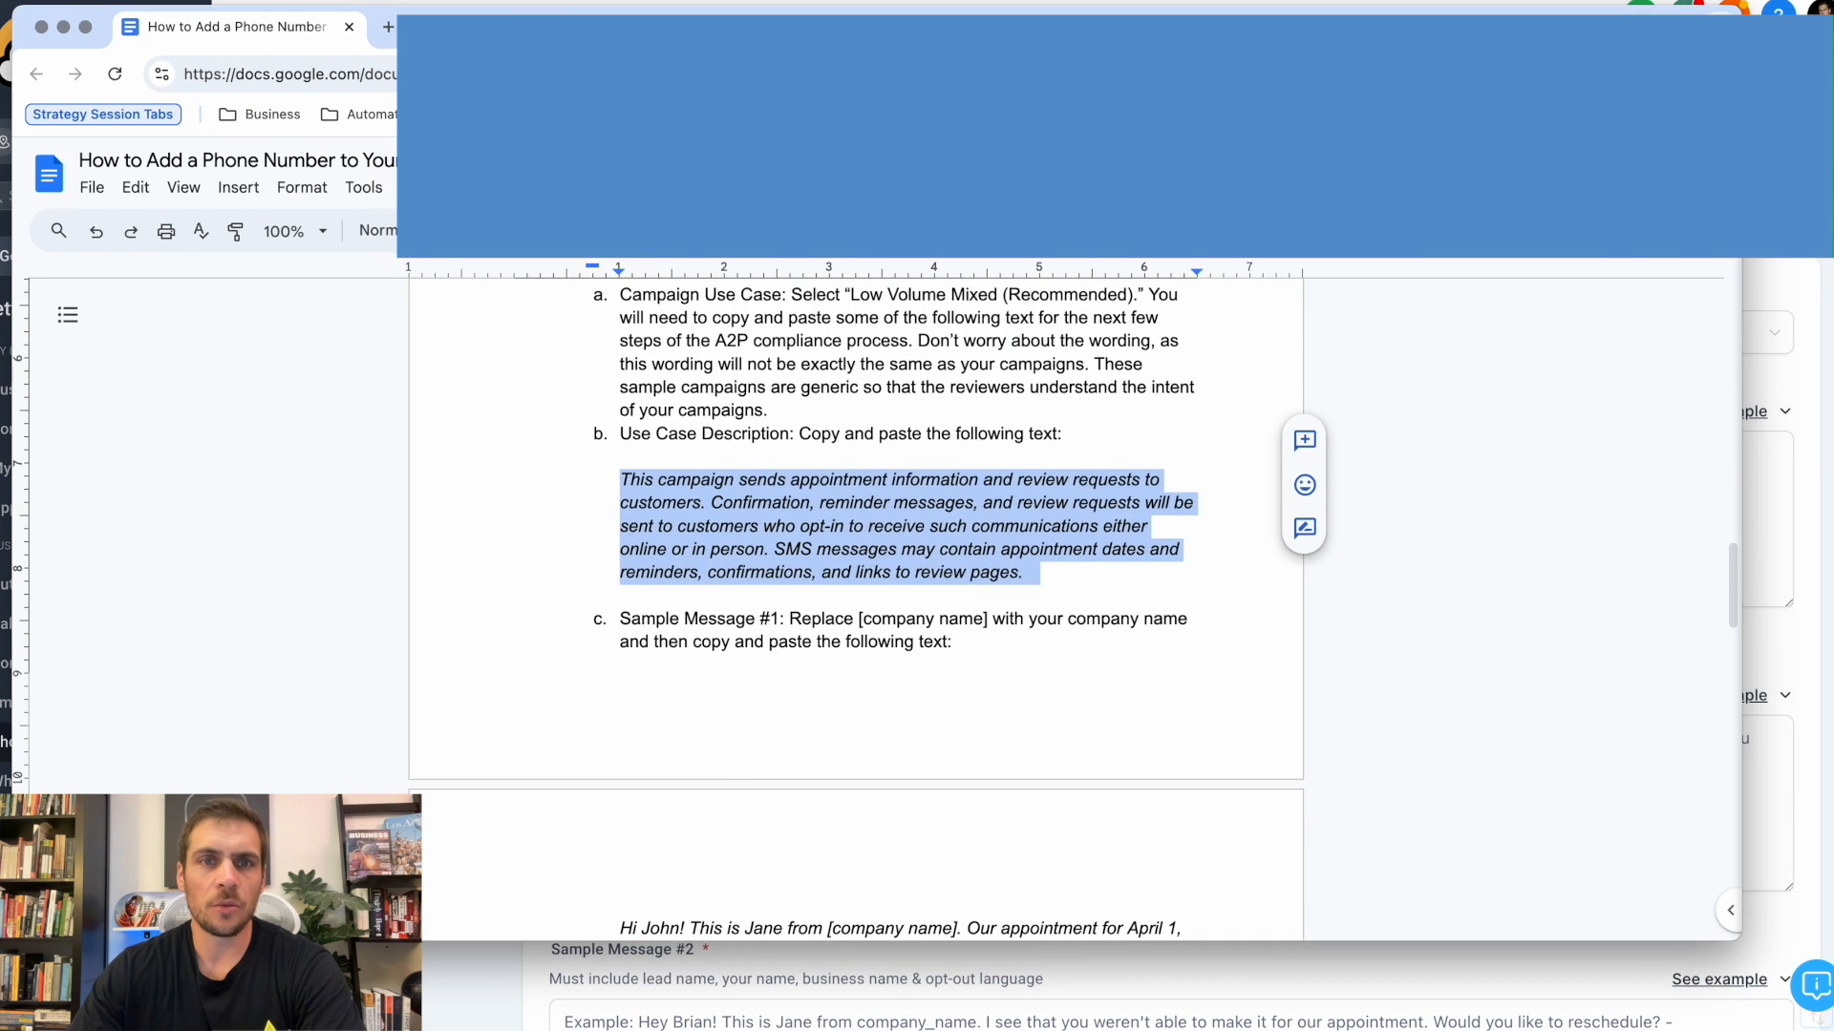
{"action": "scroll", "coordinate": [880, 675], "scroll_direction": "down", "scroll_amount": 4}
{"action": "left_click_drag", "start_coordinate": [621, 443], "coordinate": [993, 451]}
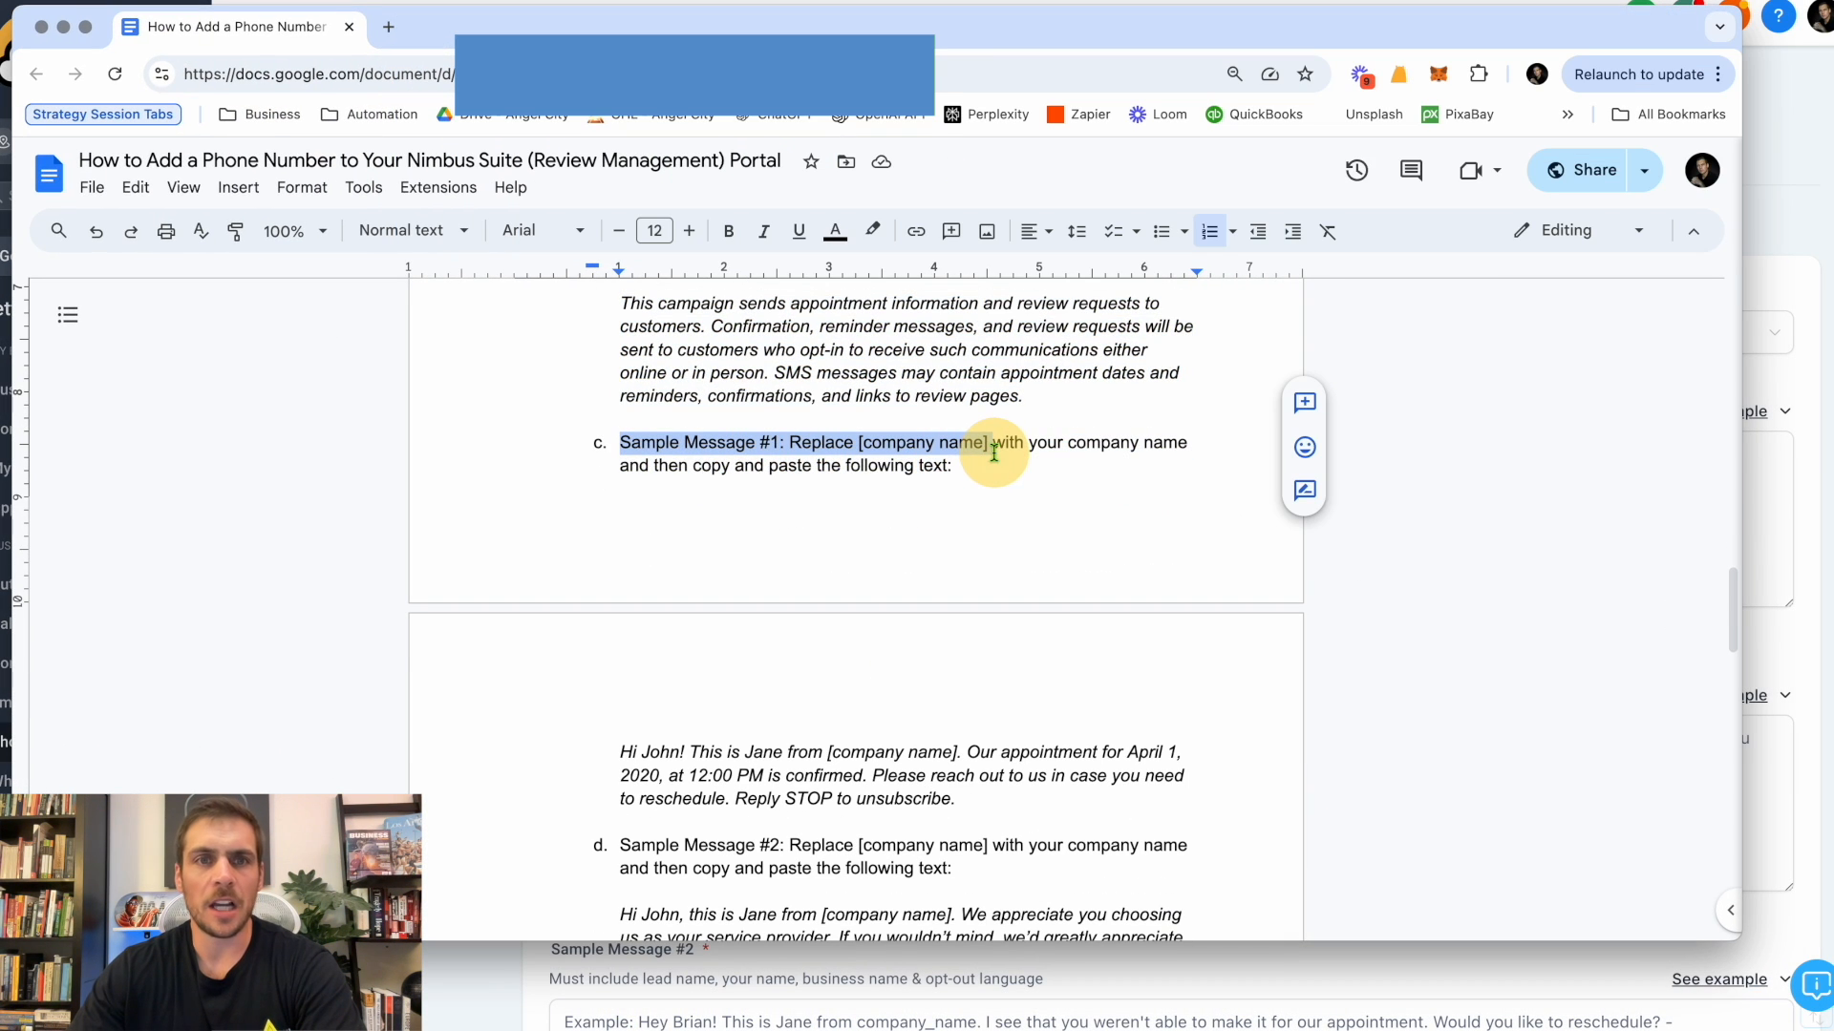
{"action": "left_click_drag", "start_coordinate": [955, 799], "coordinate": [620, 752]}
{"action": "right_click", "coordinate": [679, 756]}
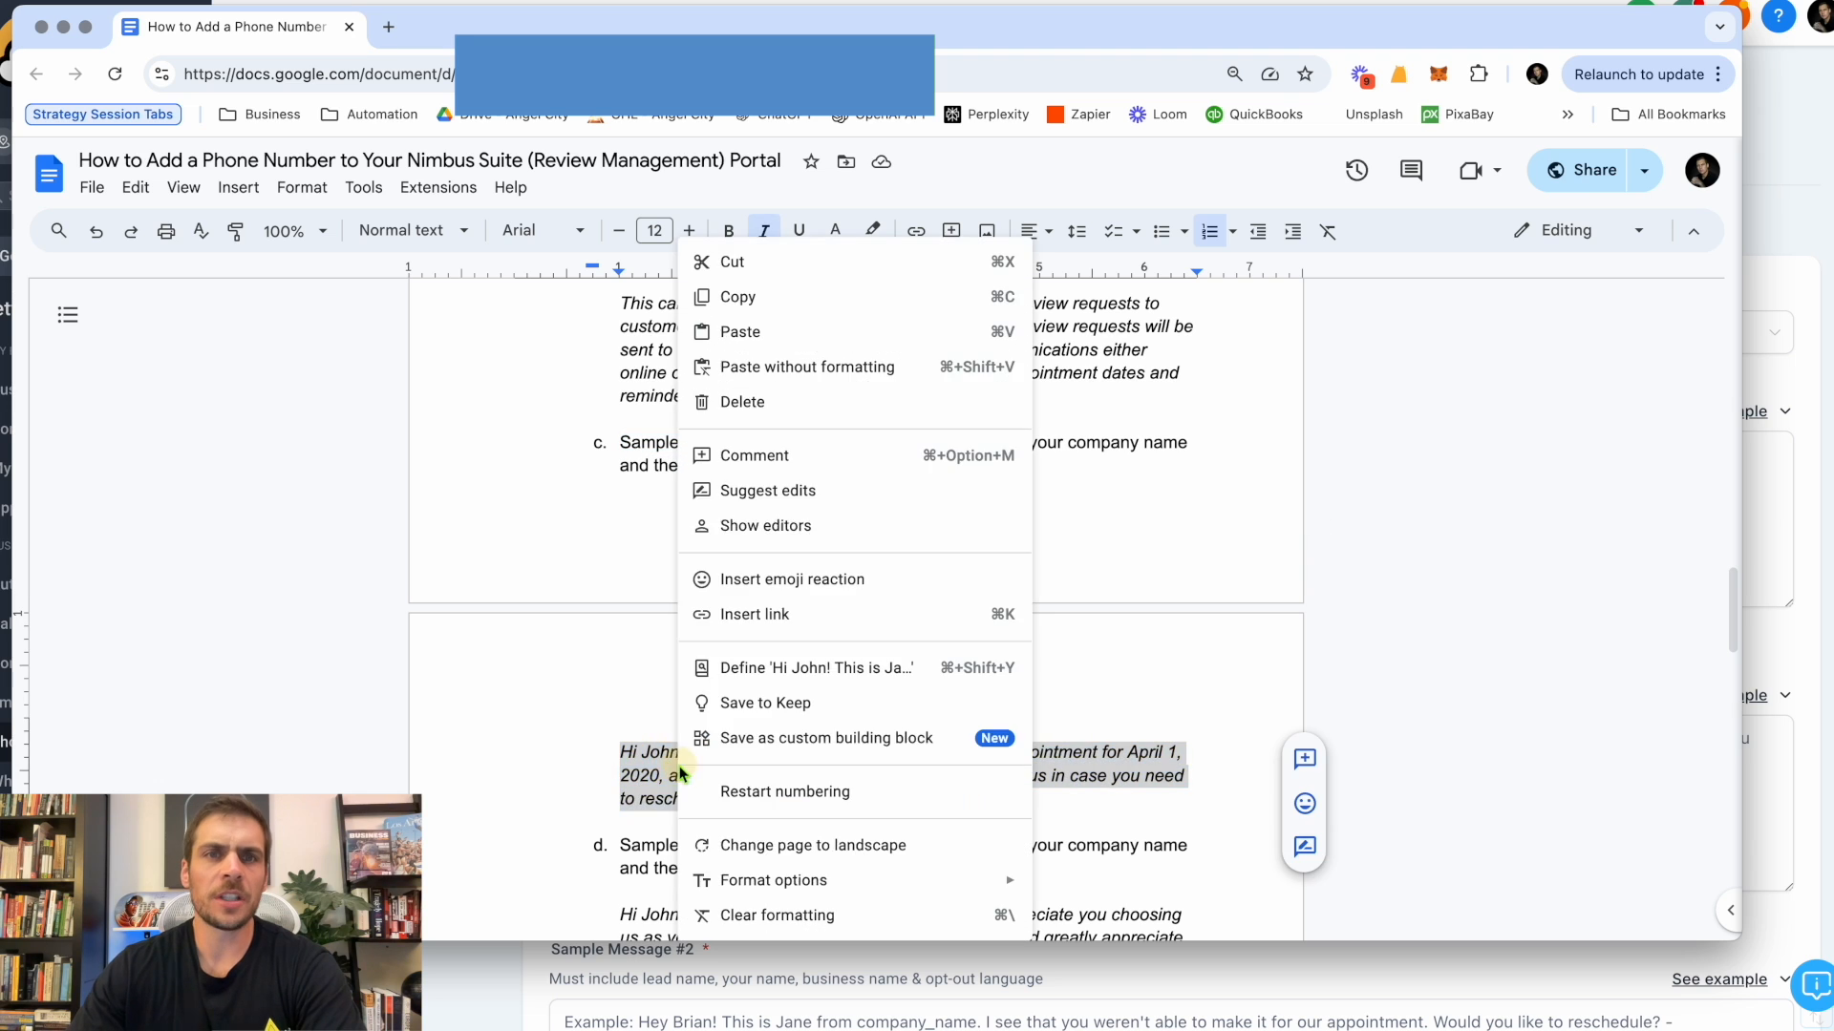
{"action": "left_click", "coordinate": [779, 317]}
Paste the copied text into Sample Message #1 of the registration form and replace the company name placeholder with ABC Company.
{"action": "key", "text": "super+Tab"}
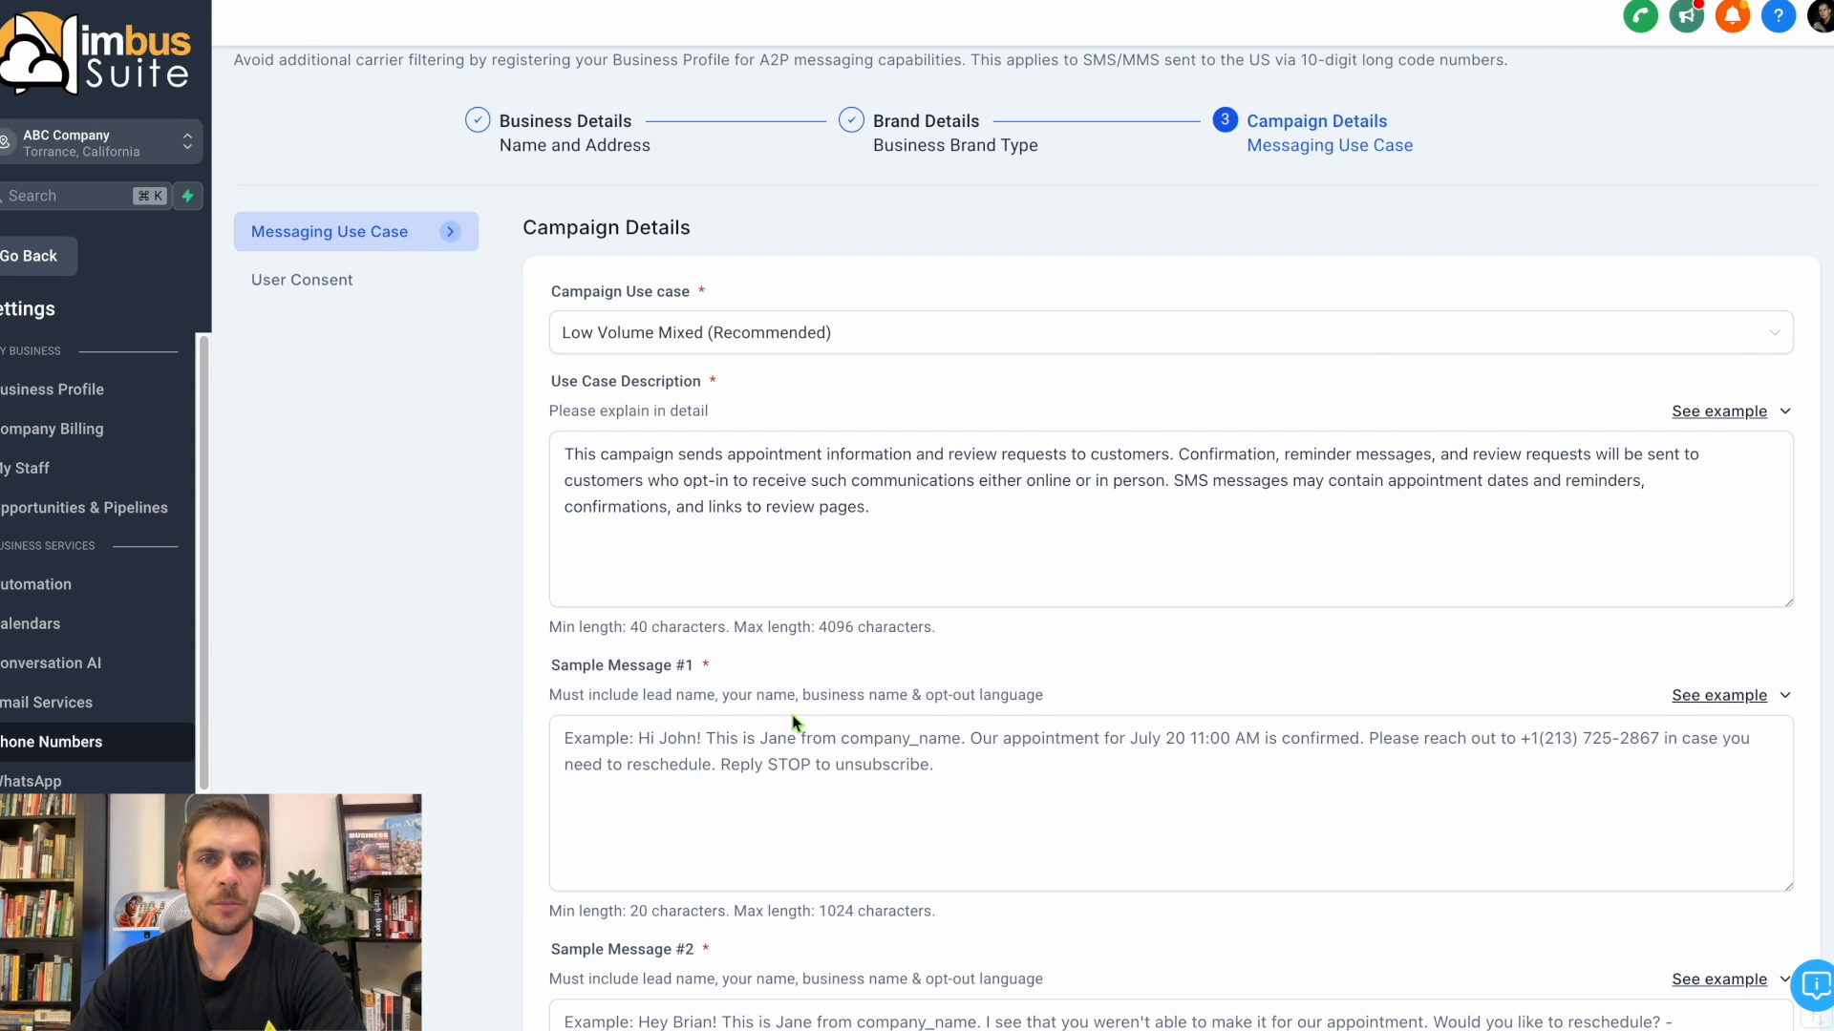
{"action": "right_click", "coordinate": [794, 726]}
{"action": "left_click", "coordinate": [874, 778]}
{"action": "left_click_drag", "start_coordinate": [889, 740], "coordinate": [764, 741]}
{"action": "type", "text": "ABC Company"}
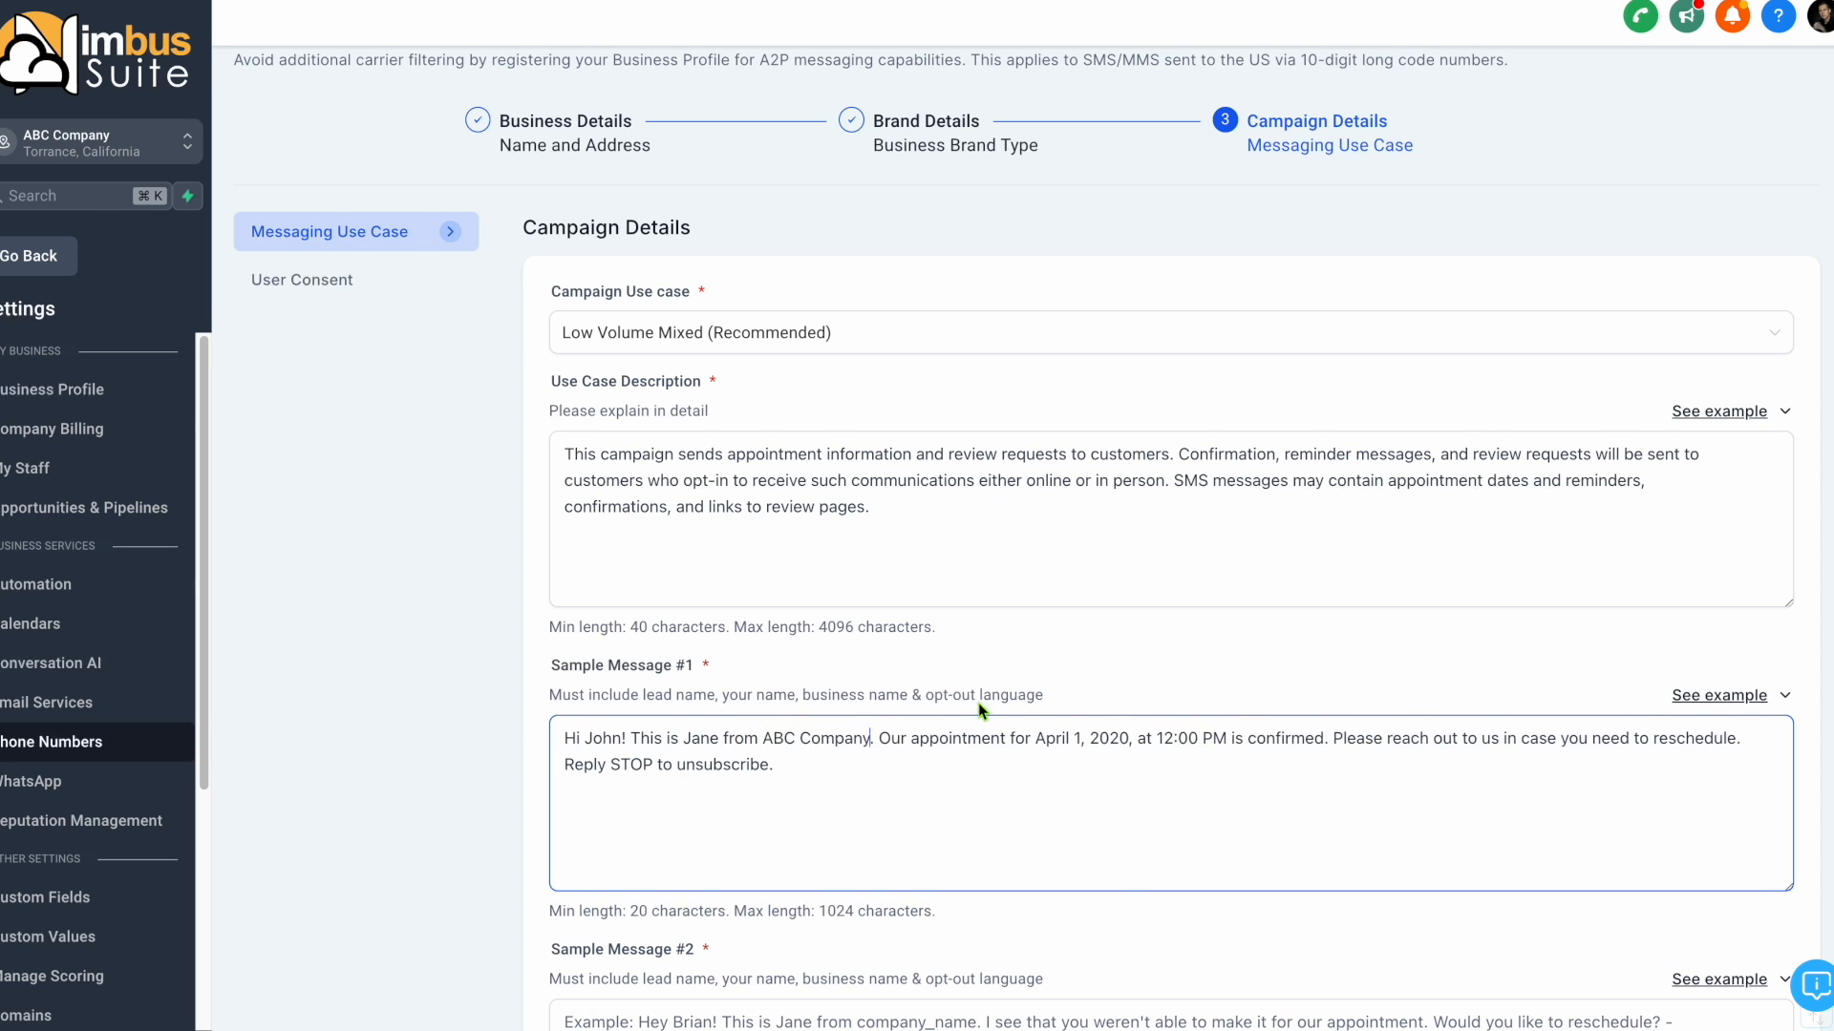
Switch to the Google Docs guide and copy the review request text given for Sample Message #2.
{"action": "scroll", "coordinate": [981, 711], "scroll_direction": "down", "scroll_amount": 5}
{"action": "key", "text": "super+Tab"}
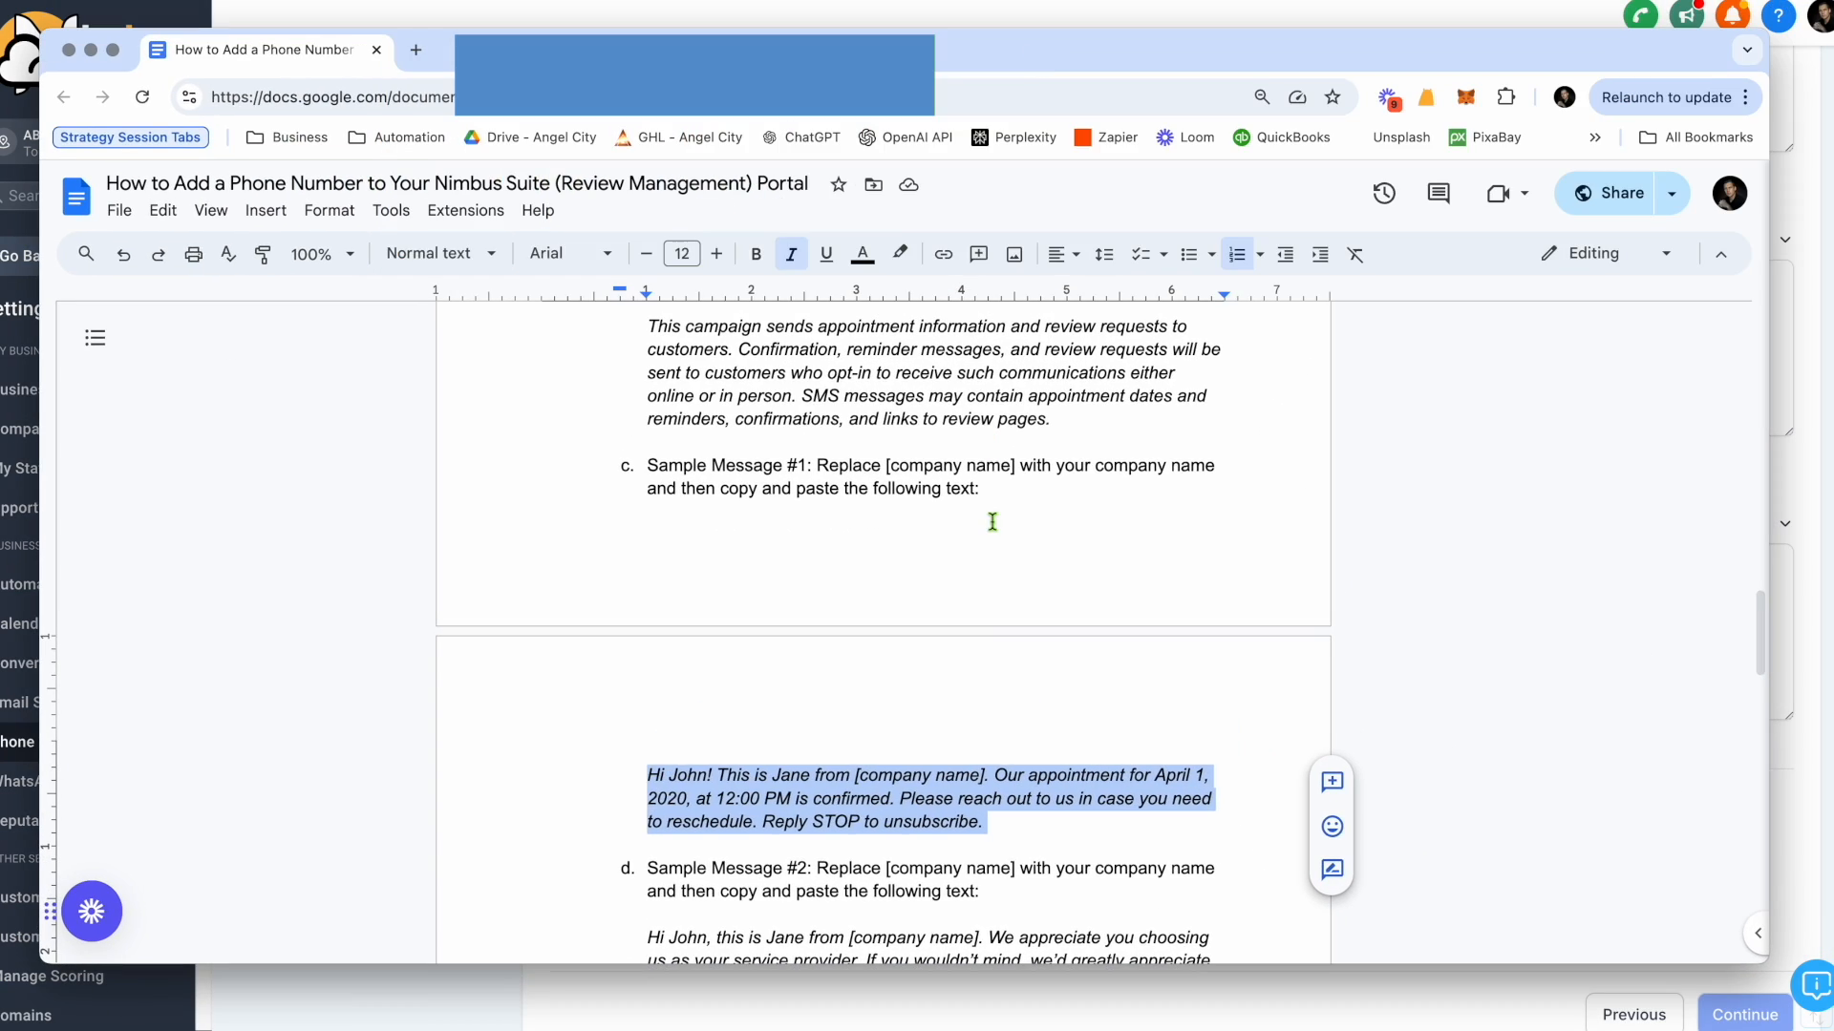
{"action": "scroll", "coordinate": [991, 520], "scroll_direction": "down", "scroll_amount": 5}
{"action": "left_click_drag", "start_coordinate": [1201, 578], "coordinate": [646, 506]}
{"action": "right_click", "coordinate": [707, 535]}
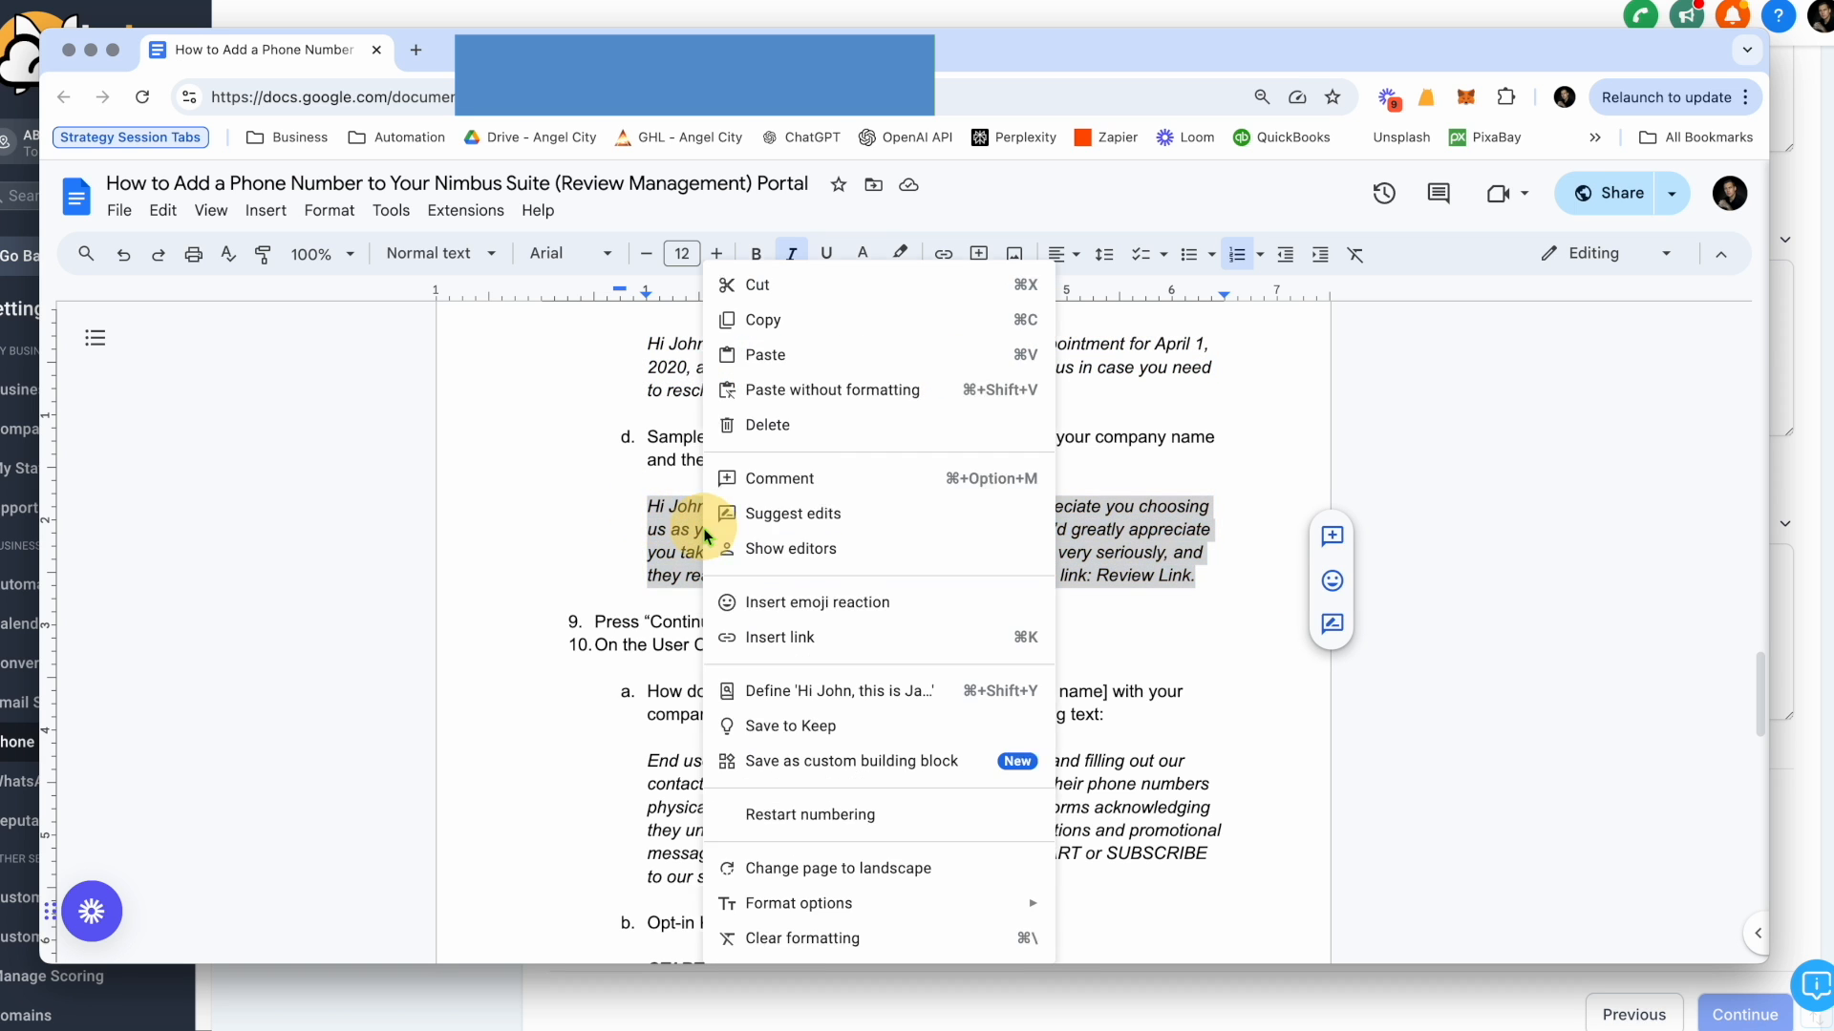
{"action": "left_click", "coordinate": [839, 319]}
Paste the review request into Sample Message #2 of the registration form and replace the company name placeholder with ABC Company.
{"action": "key", "text": "super+Tab"}
{"action": "right_click", "coordinate": [789, 590]}
{"action": "left_click", "coordinate": [850, 756]}
{"action": "left_click_drag", "start_coordinate": [887, 568], "coordinate": [759, 567]}
{"action": "type", "text": "ABC Company"}
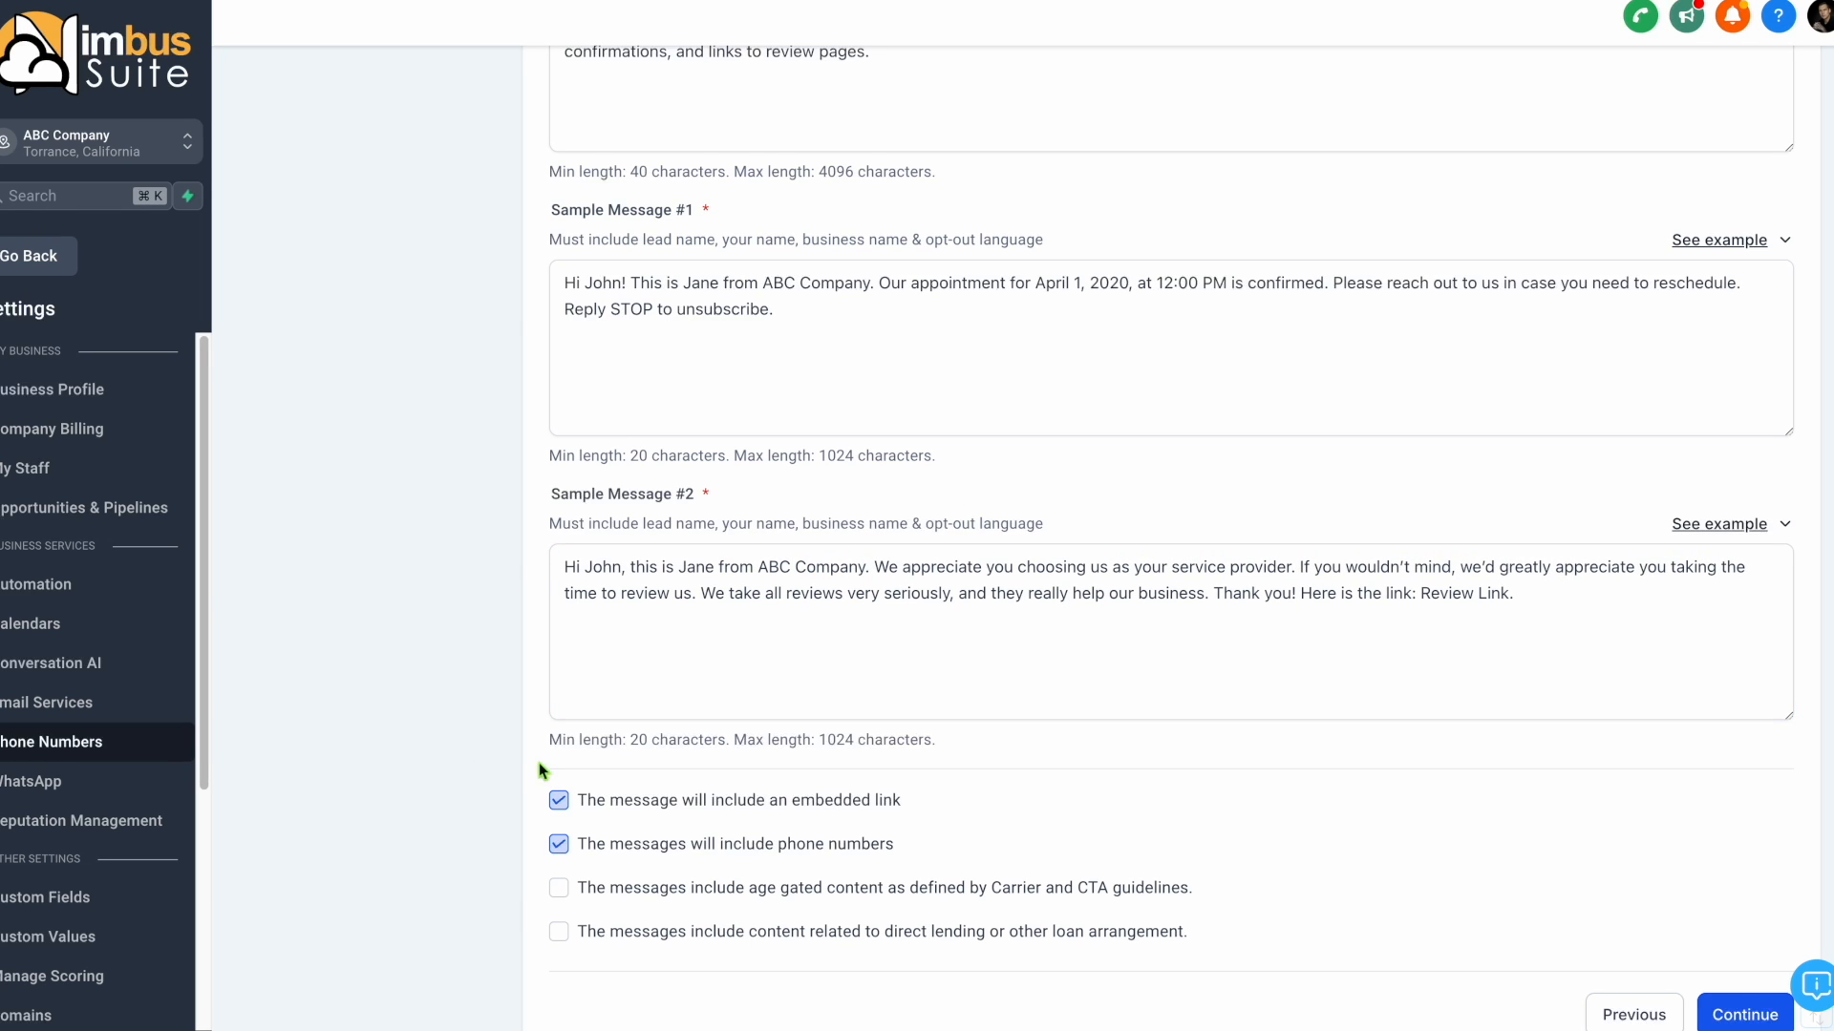
Check the embedded link option in the campaign's message content settings and continue to User Consent.
{"action": "scroll", "coordinate": [503, 755], "scroll_direction": "down", "scroll_amount": 1}
{"action": "left_click_drag", "start_coordinate": [585, 761], "coordinate": [923, 760]}
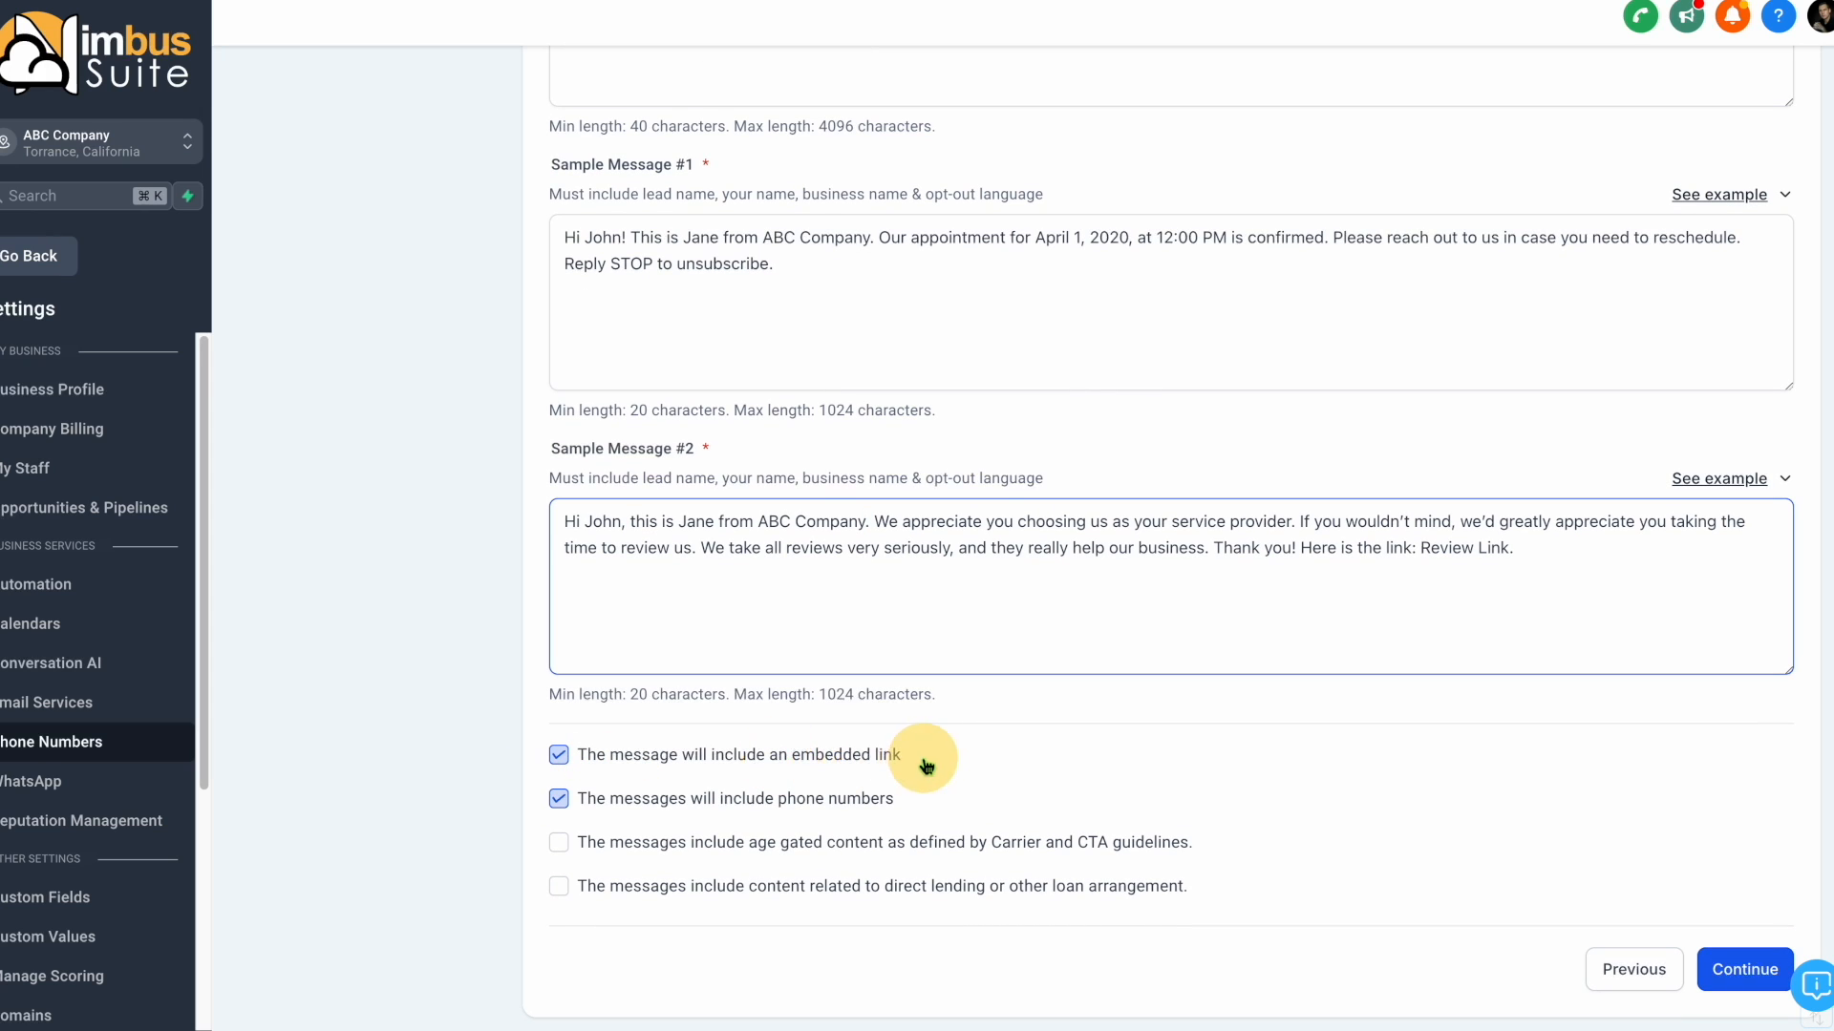
{"action": "left_click", "coordinate": [1725, 973]}
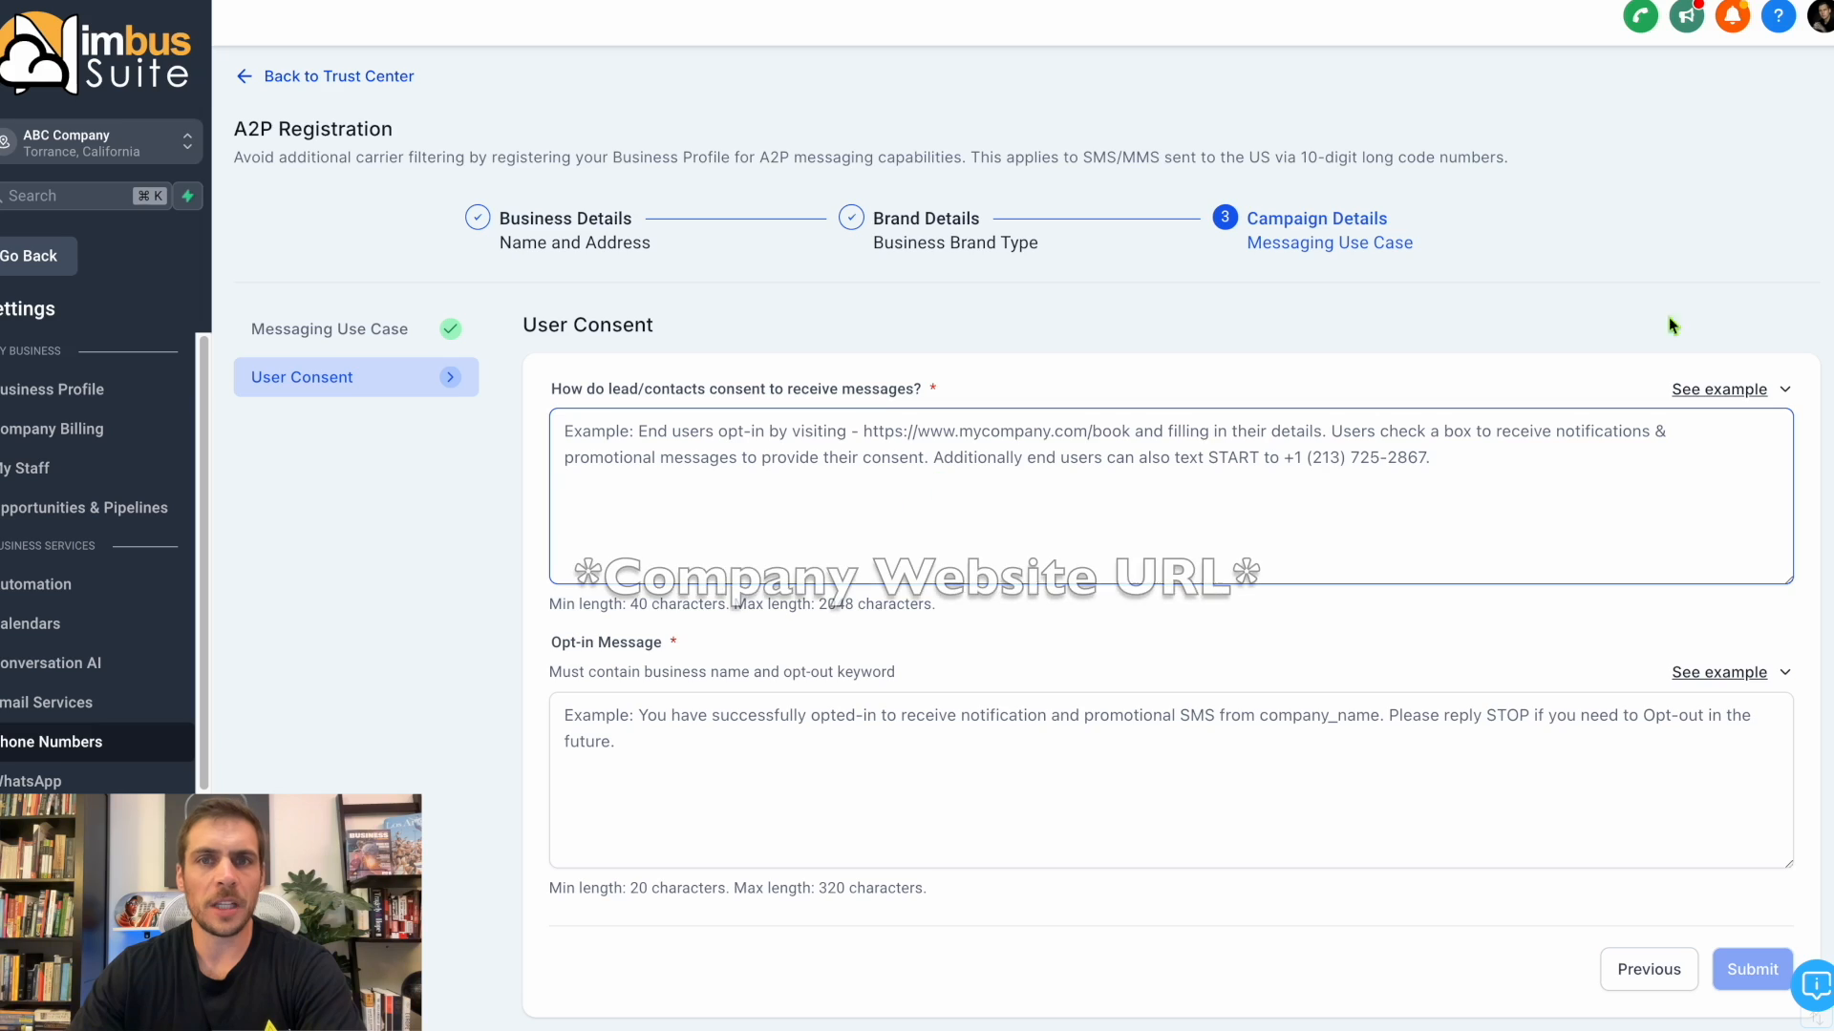
Switch to the Google Docs guide and copy the sample text explaining how leads and contacts consent to messages.
{"action": "key", "text": "super+Tab"}
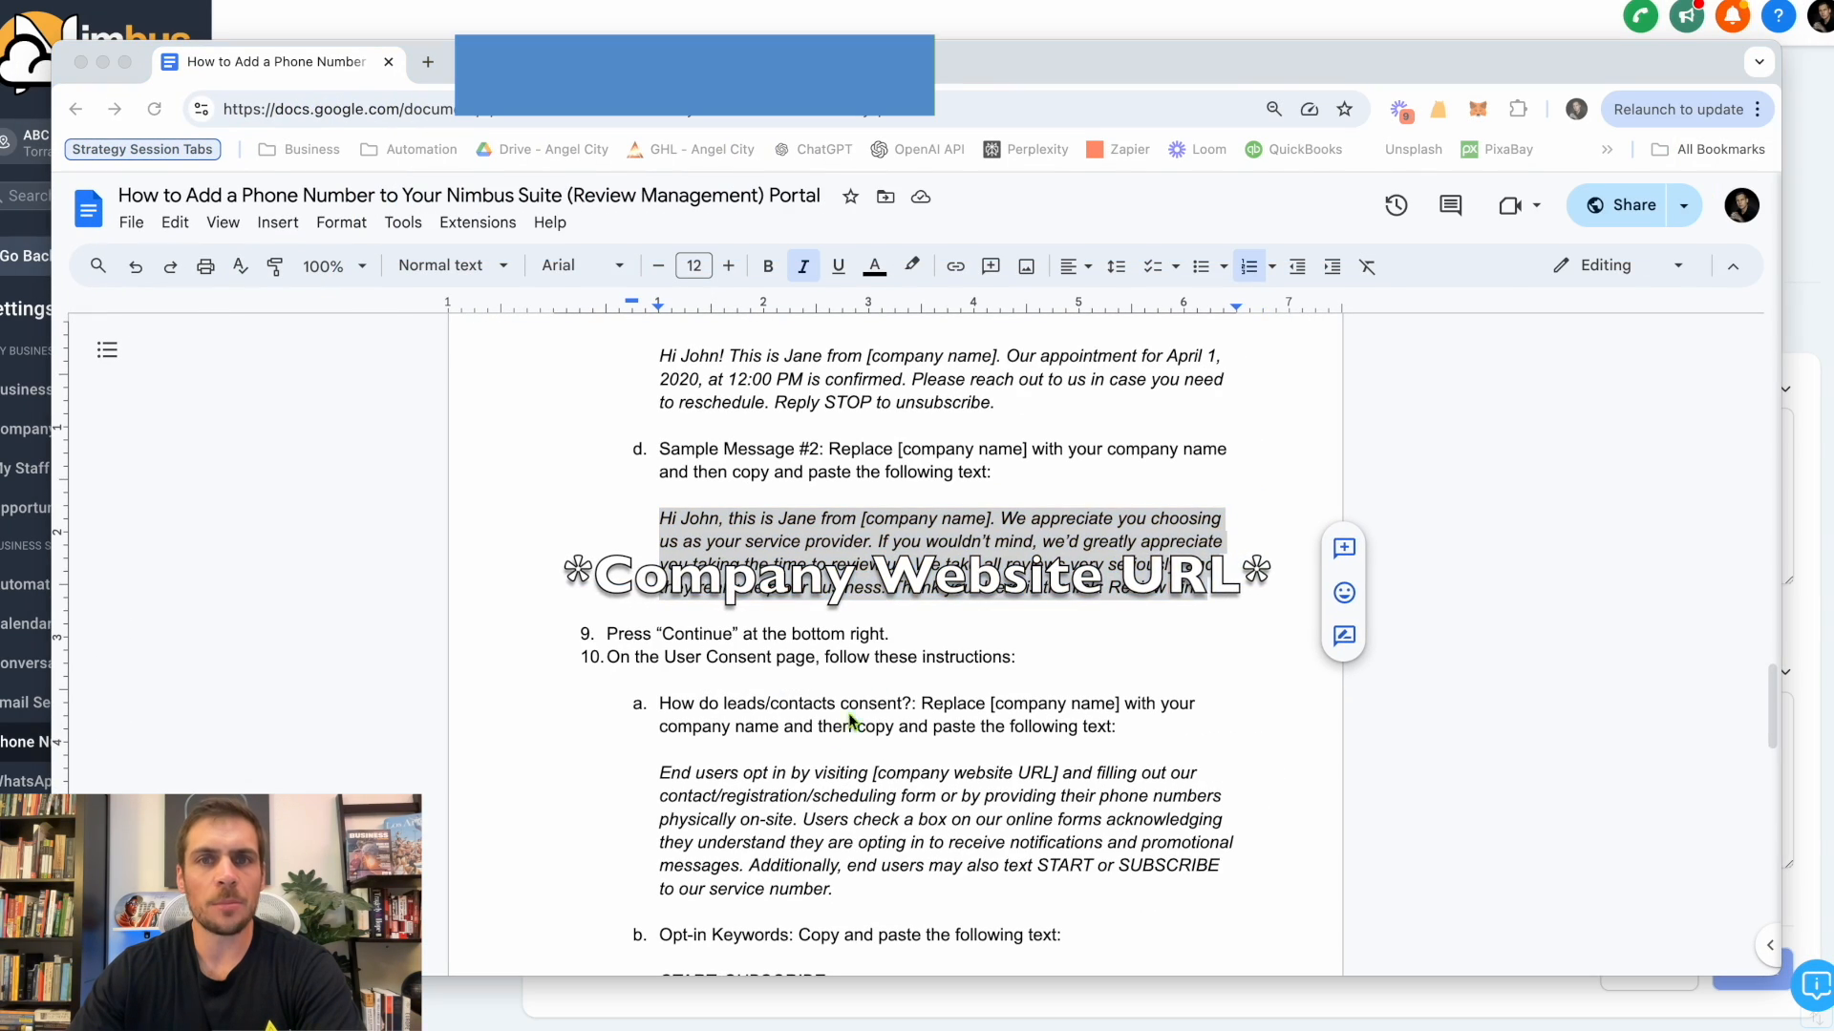
{"action": "scroll", "coordinate": [645, 450], "scroll_direction": "down", "scroll_amount": 3}
{"action": "left_click_drag", "start_coordinate": [1015, 448], "coordinate": [608, 448]}
{"action": "left_click_drag", "start_coordinate": [922, 495], "coordinate": [1122, 495]}
{"action": "left_click_drag", "start_coordinate": [659, 564], "coordinate": [864, 680]}
{"action": "right_click", "coordinate": [875, 673]}
{"action": "left_click", "coordinate": [935, 331]}
{"action": "key", "text": "super+Tab"}
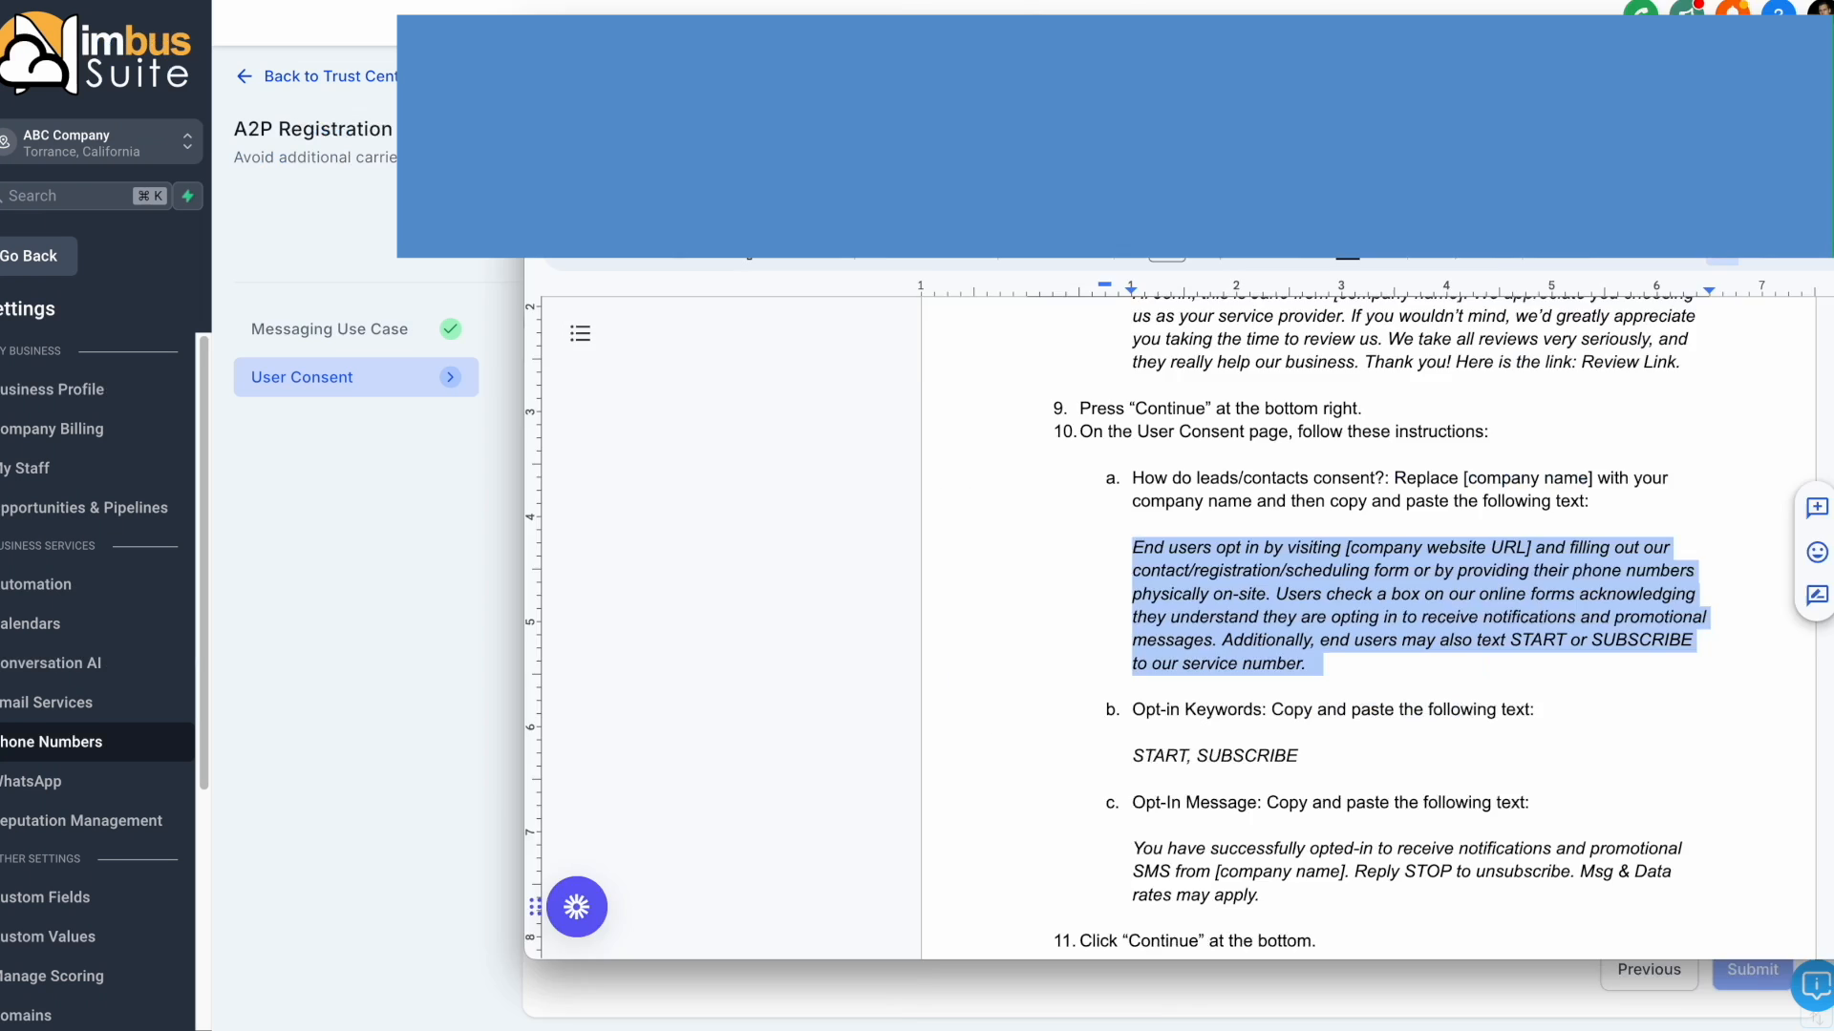
{"action": "right_click", "coordinate": [869, 460]}
{"action": "left_click", "coordinate": [945, 640]}
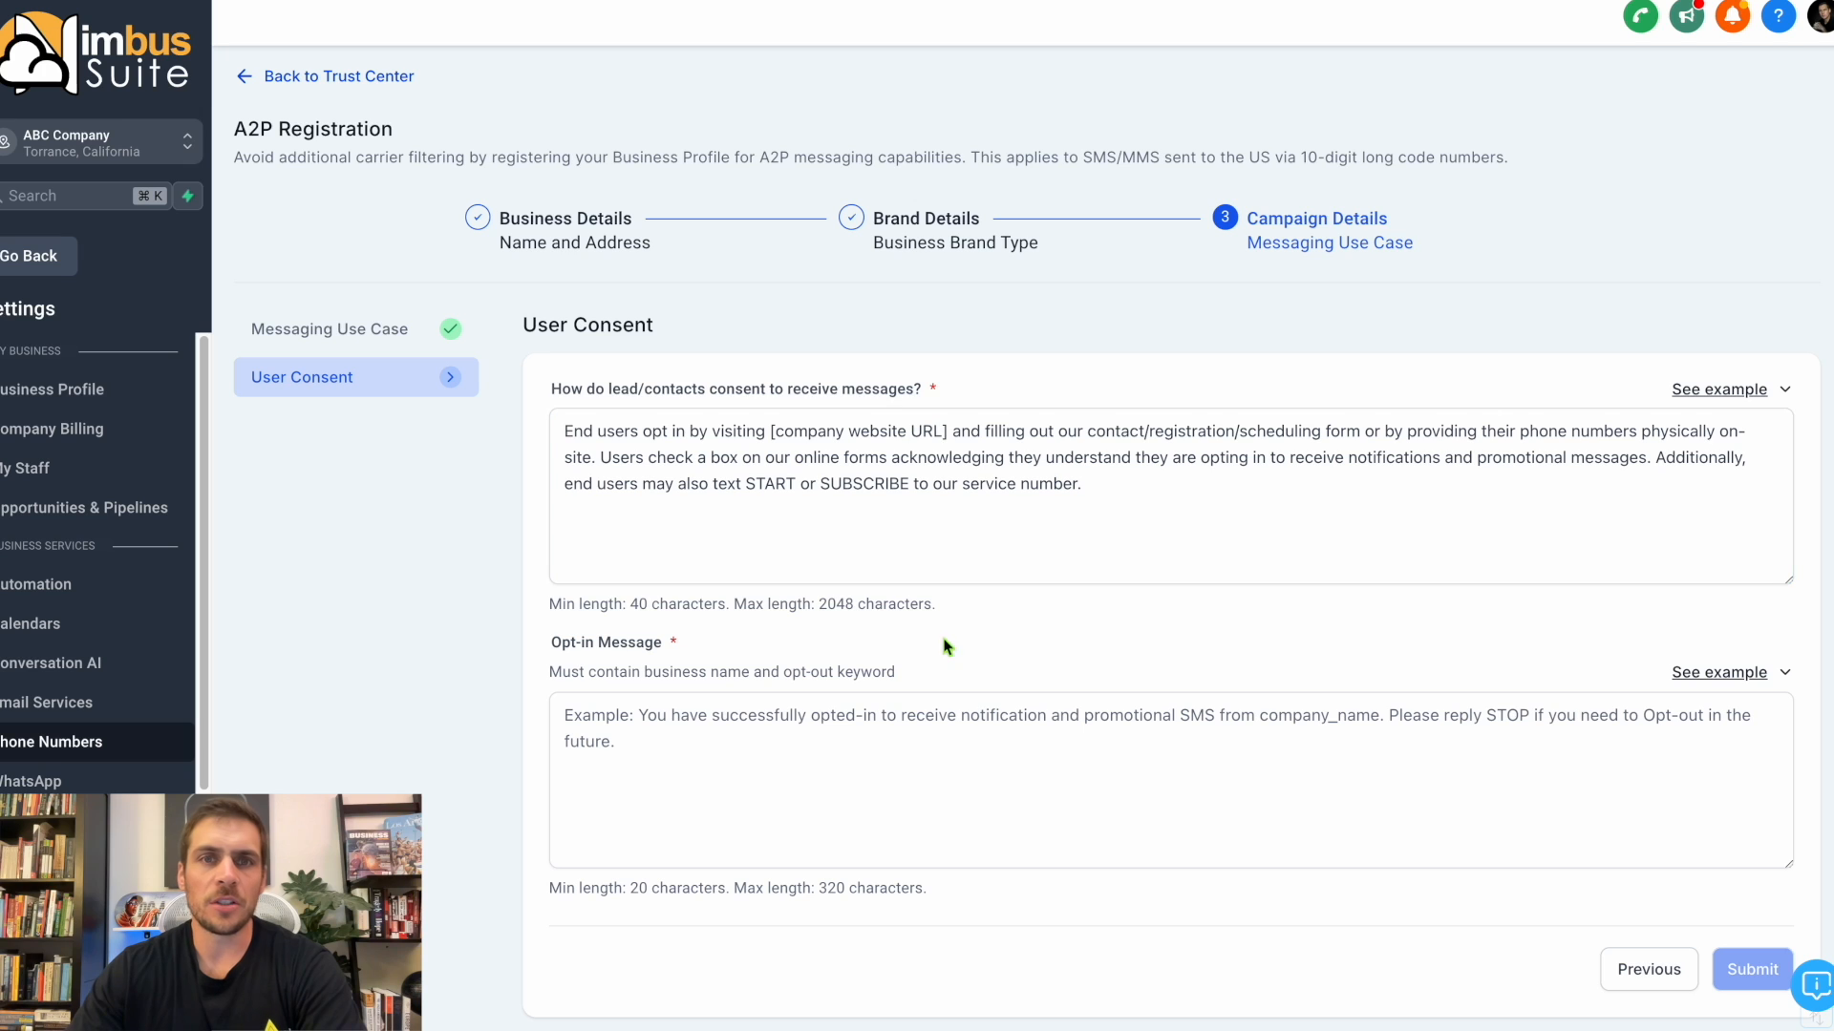
{"action": "left_click_drag", "start_coordinate": [948, 435], "coordinate": [769, 430]}
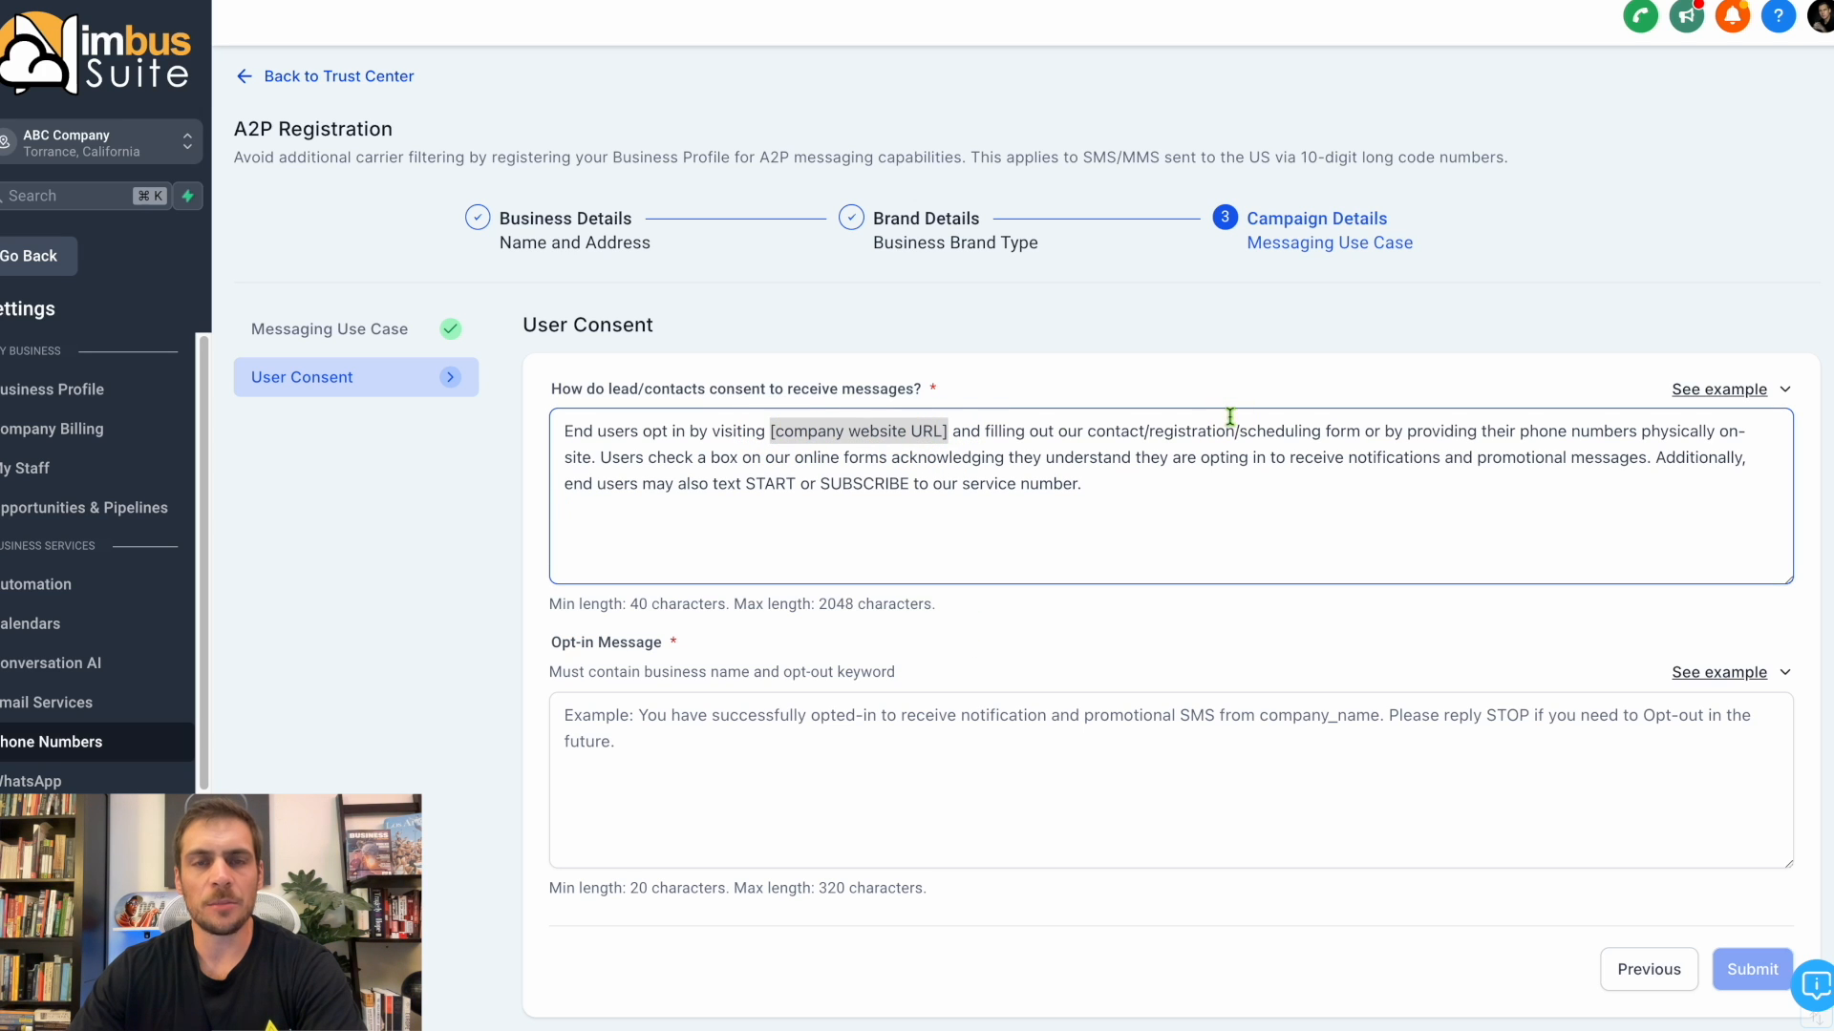
{"action": "type", "text": "www.a"}
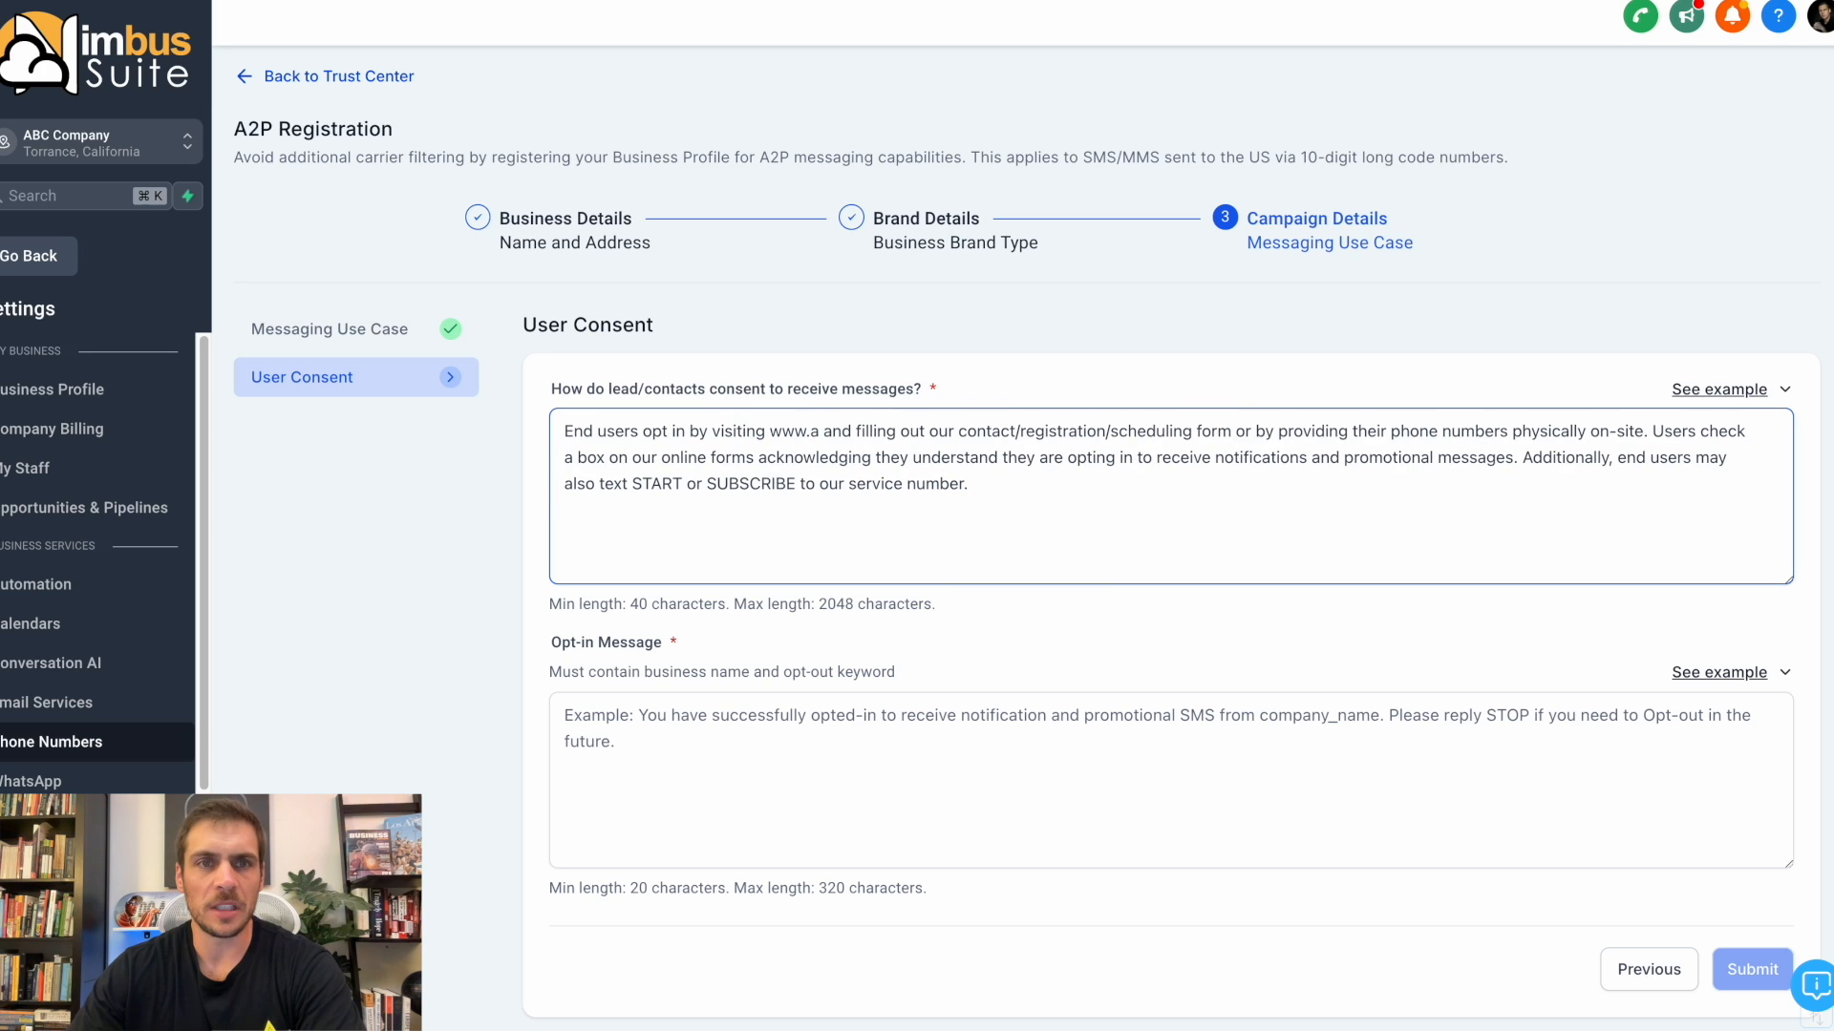
{"action": "type", "text": "bc"}
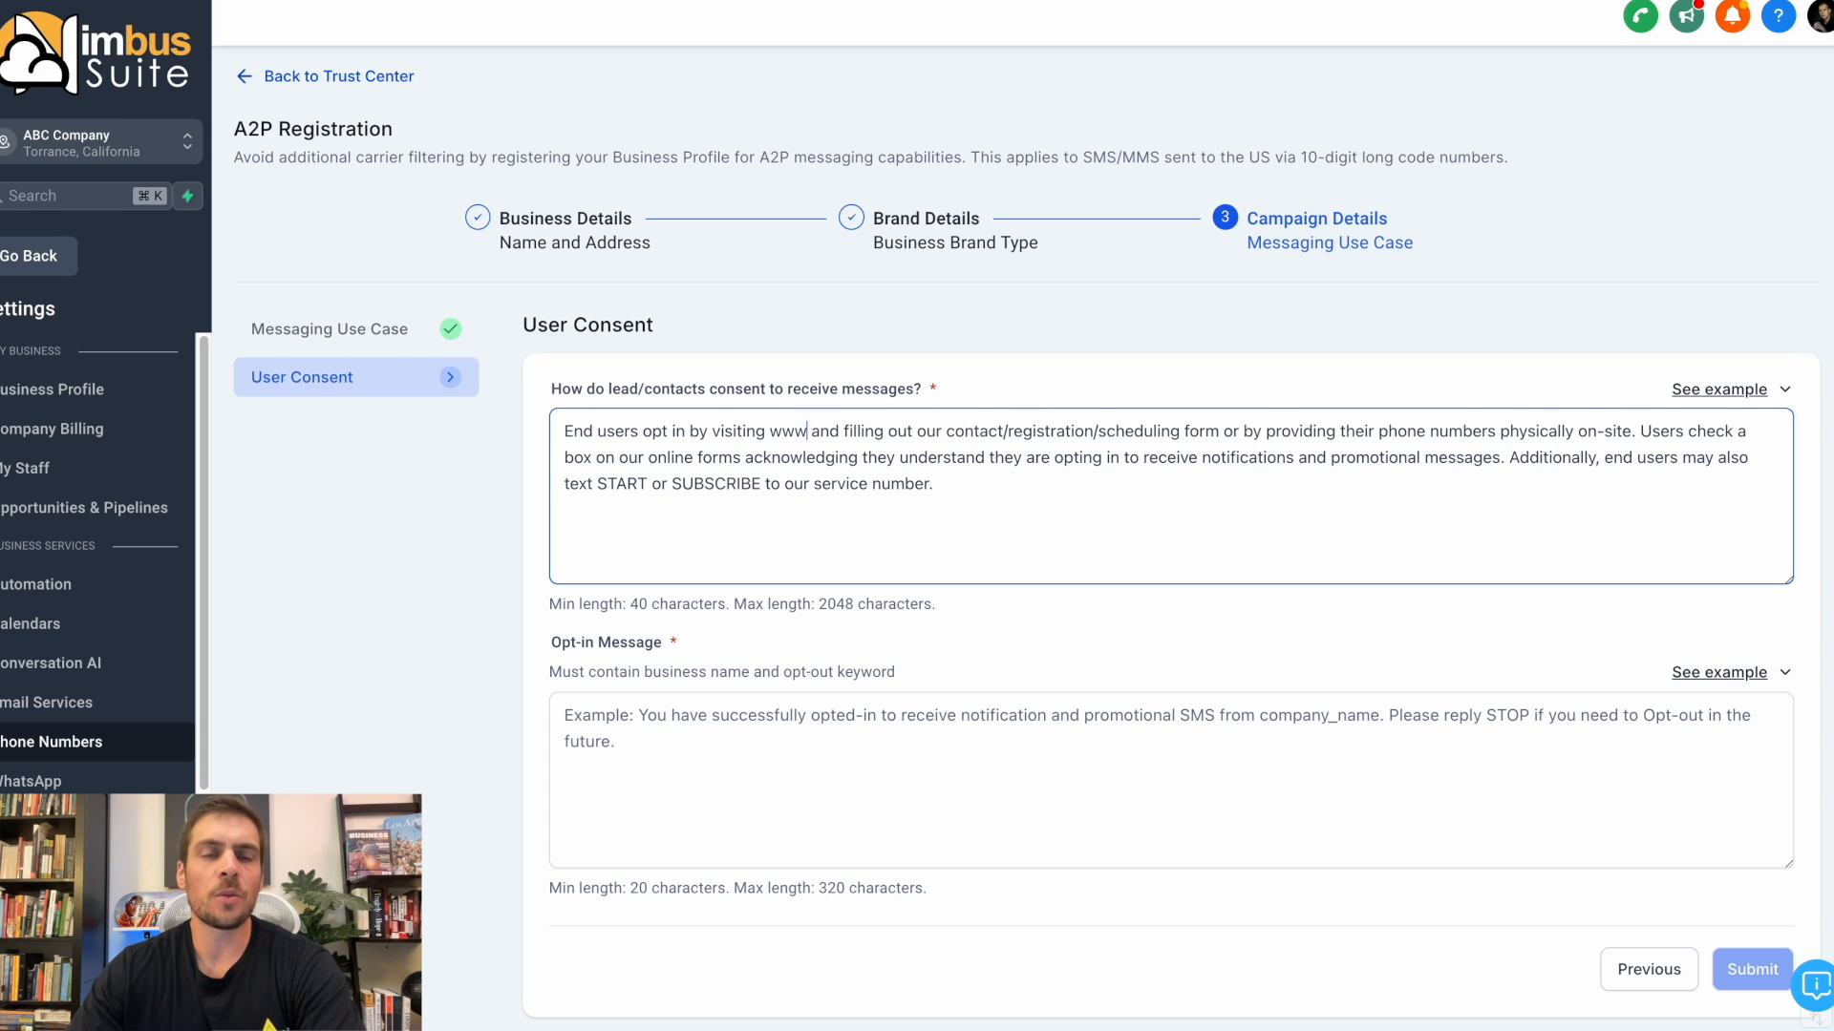
{"action": "type", "text": "company.com"}
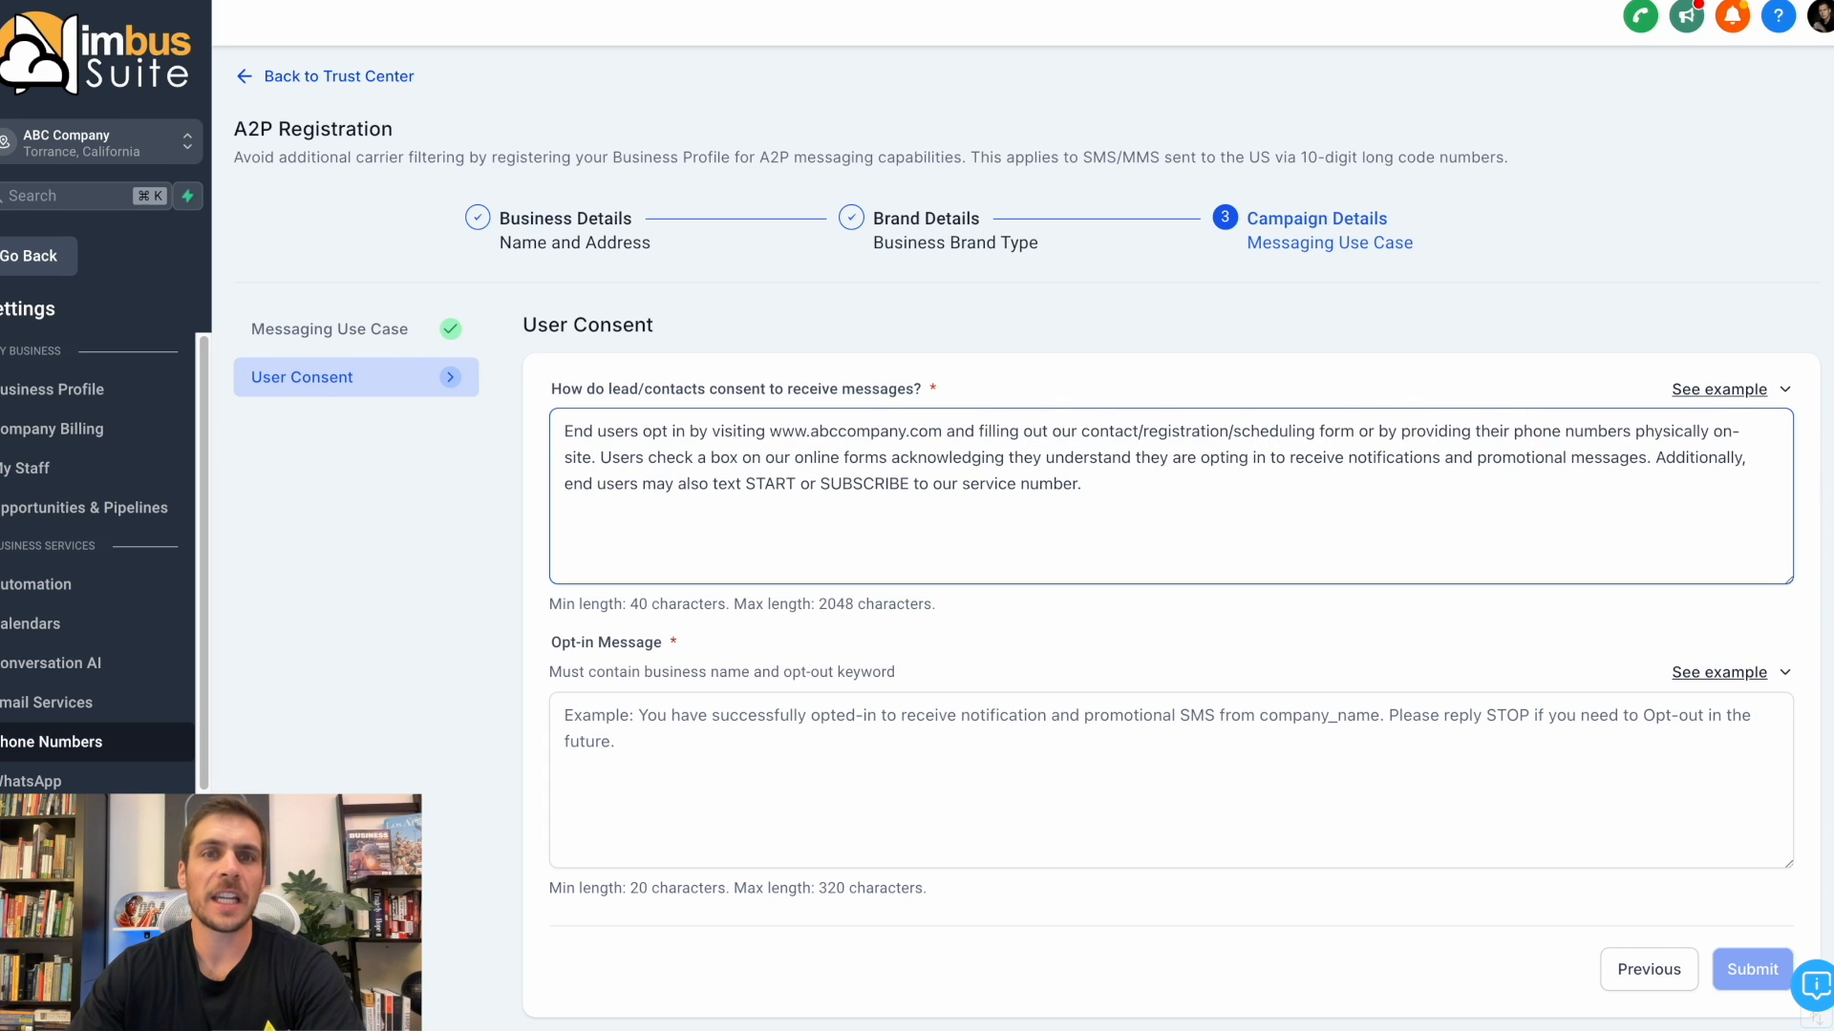
Copy the Opt-In Message sample text from the Google Docs guide and return to the User Consent form.
{"action": "left_click_drag", "start_coordinate": [1833, 9], "coordinate": [860, 48]}
{"action": "left_click_drag", "start_coordinate": [625, 805], "coordinate": [752, 851]}
{"action": "right_click", "coordinate": [773, 841]}
{"action": "left_click", "coordinate": [812, 322]}
{"action": "left_click_drag", "start_coordinate": [812, 50], "coordinate": [1832, 50]}
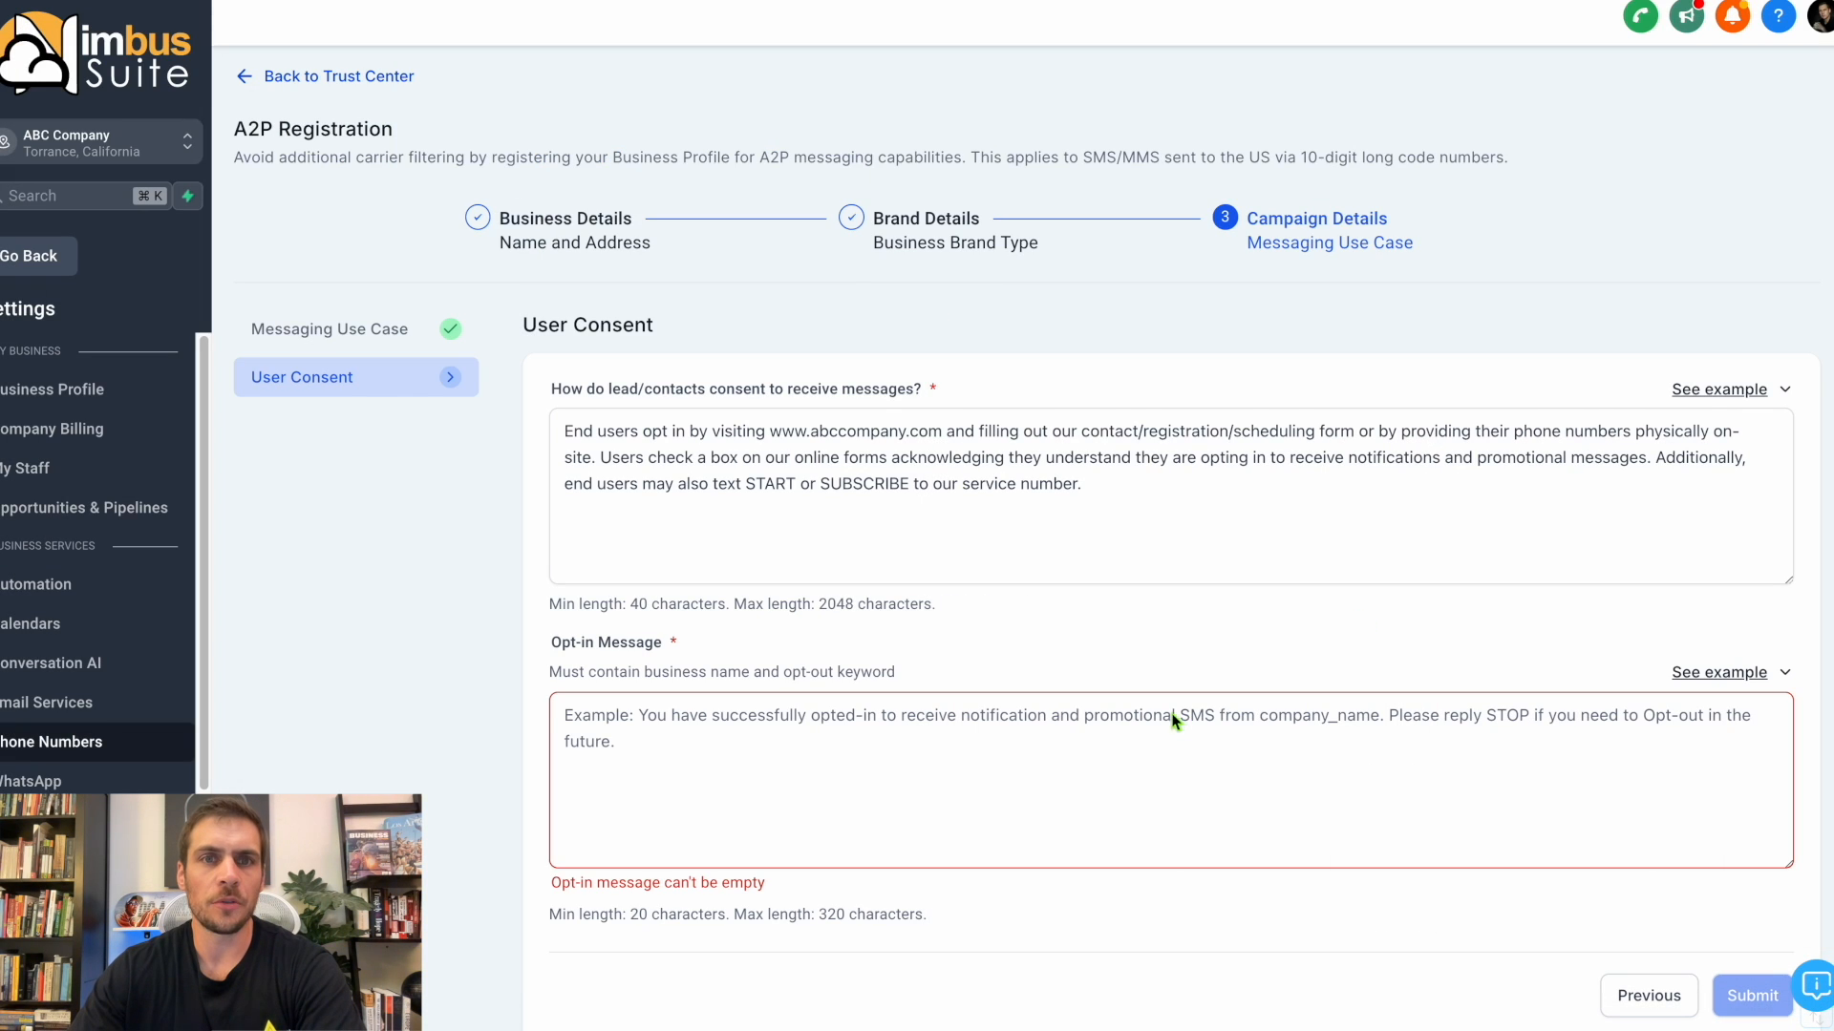
Paste the copied sample text into the Opt-in Message of the User Consent form and submit the registration.
{"action": "right_click", "coordinate": [877, 804]}
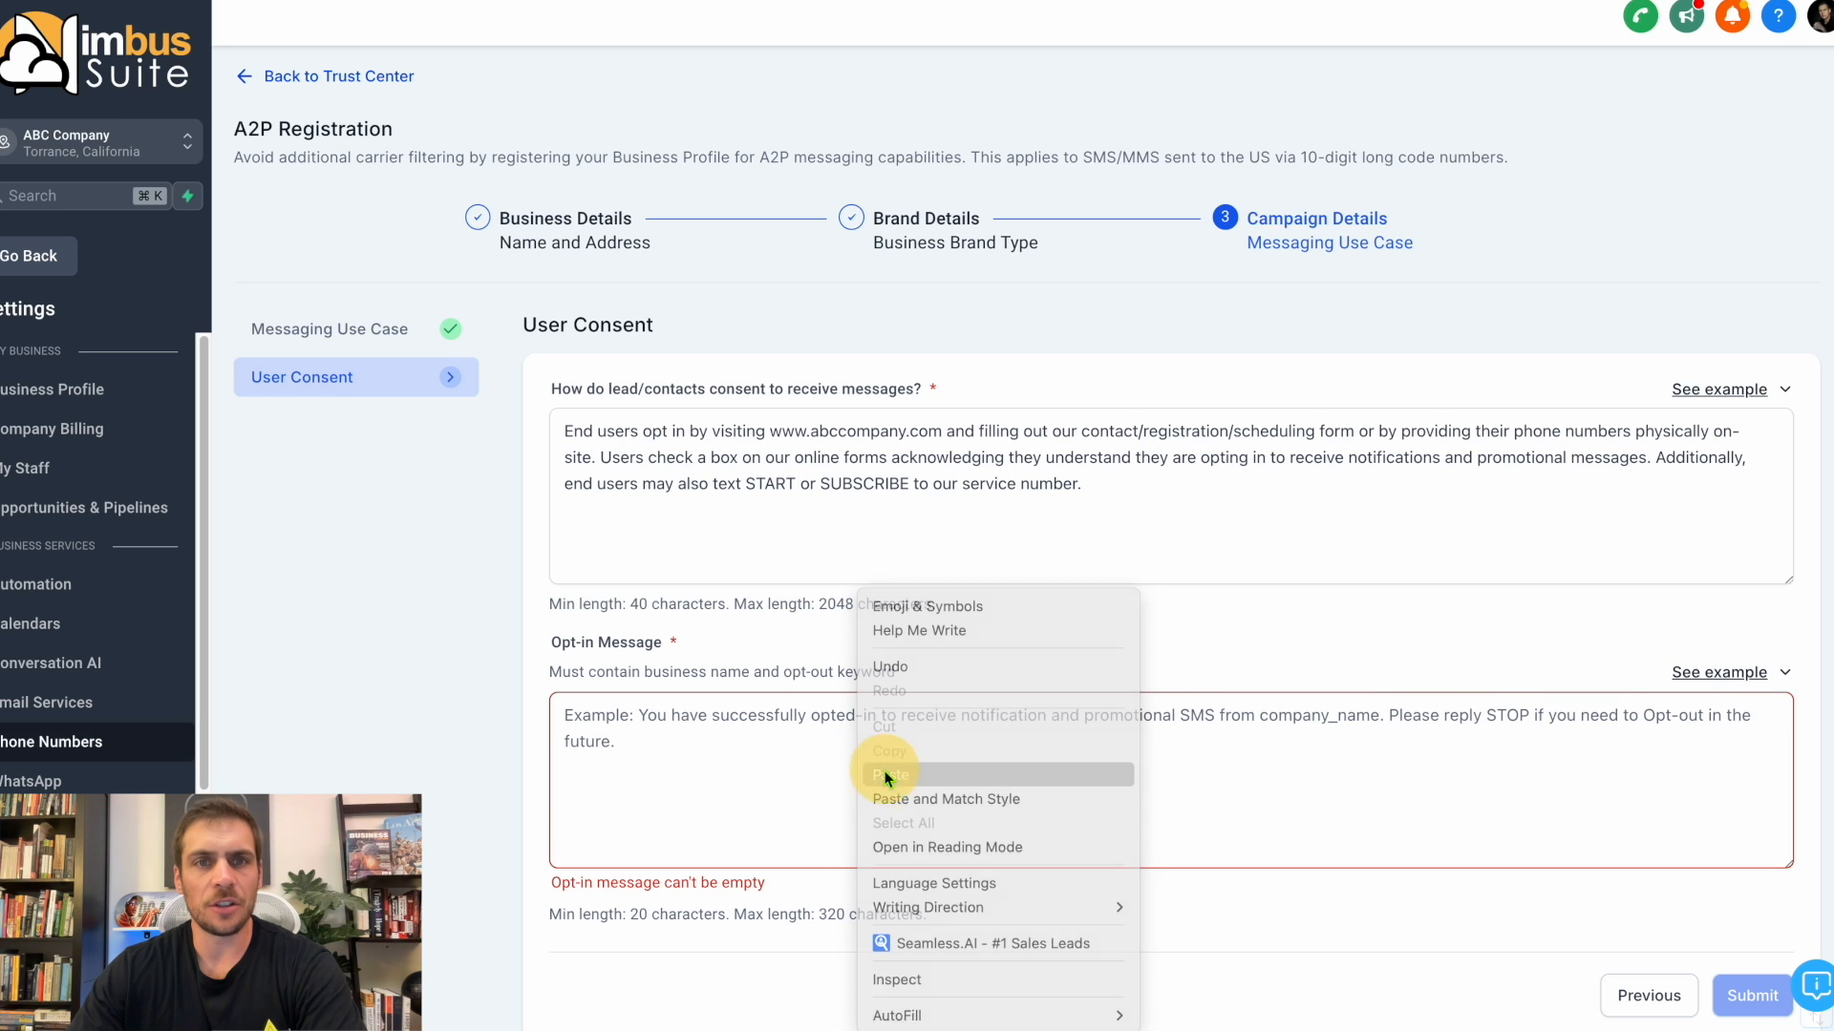
{"action": "left_click", "coordinate": [876, 765]}
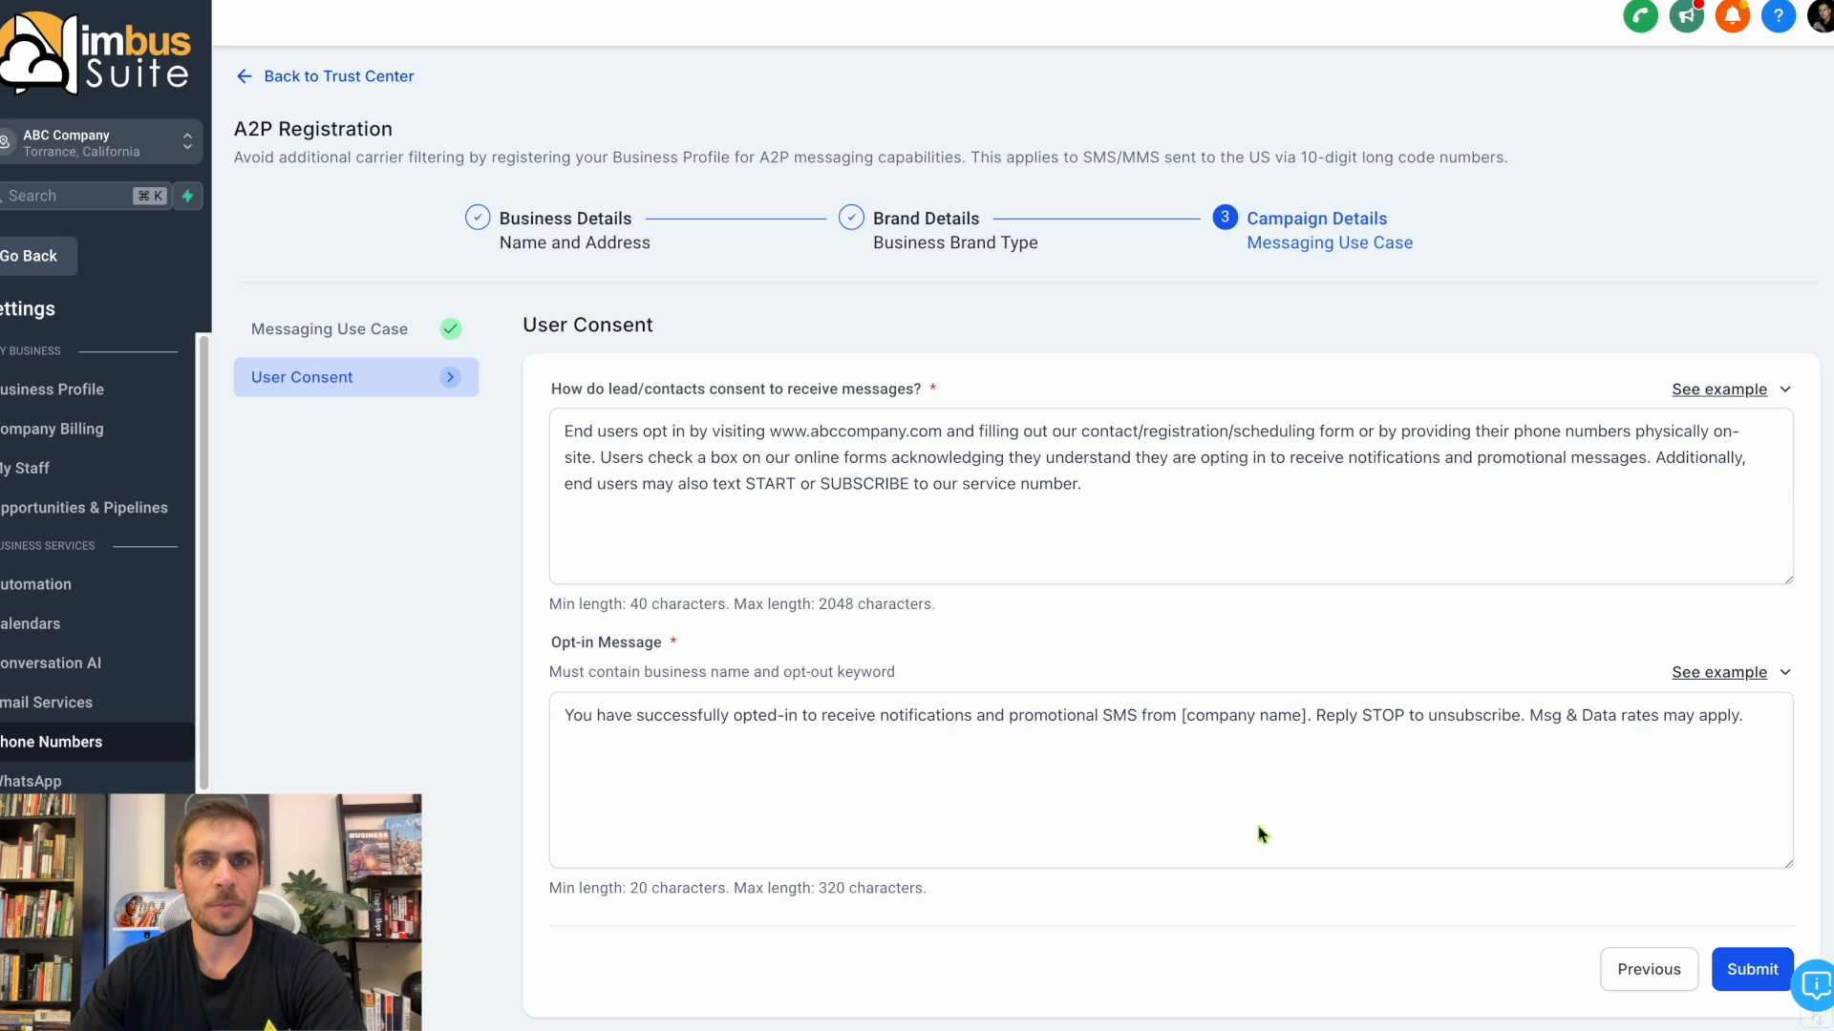
{"action": "left_click", "coordinate": [1743, 967]}
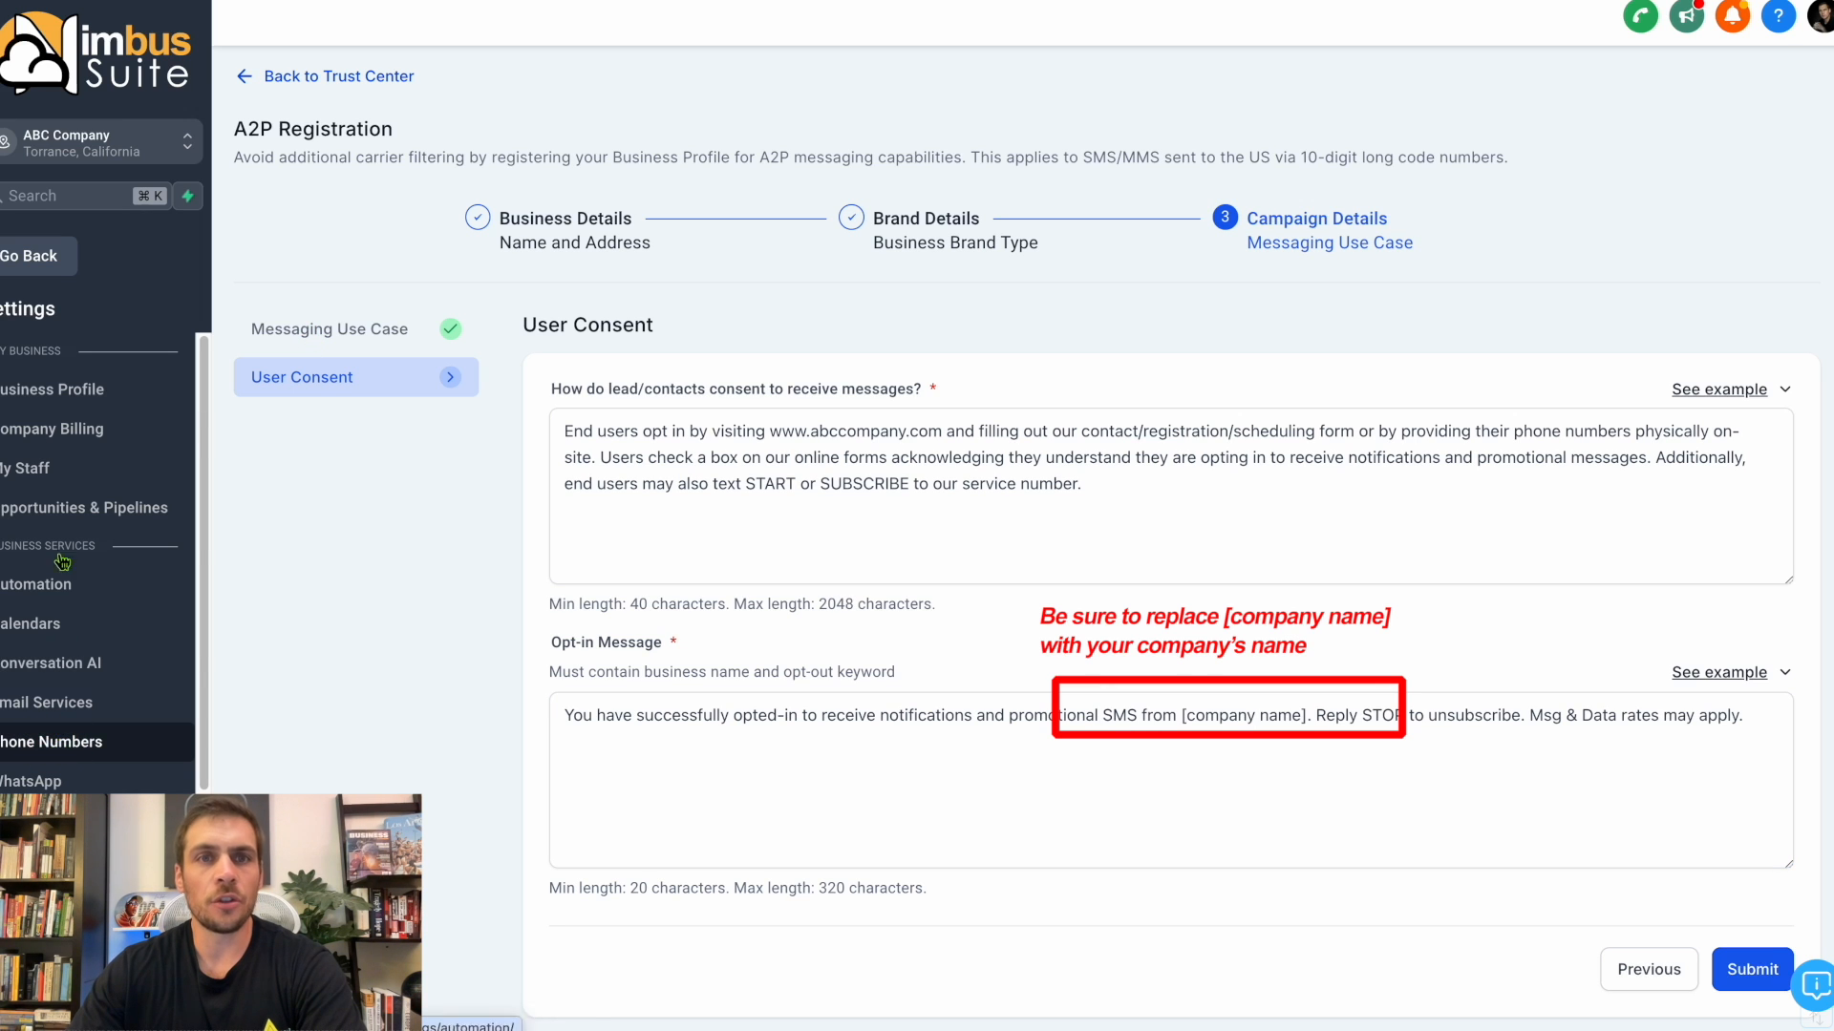
Return to the phone number settings and check Step 4 on connecting the Google Business Profile in the Google Docs onboarding guide.
{"action": "left_click", "coordinate": [62, 390]}
{"action": "left_click", "coordinate": [85, 742]}
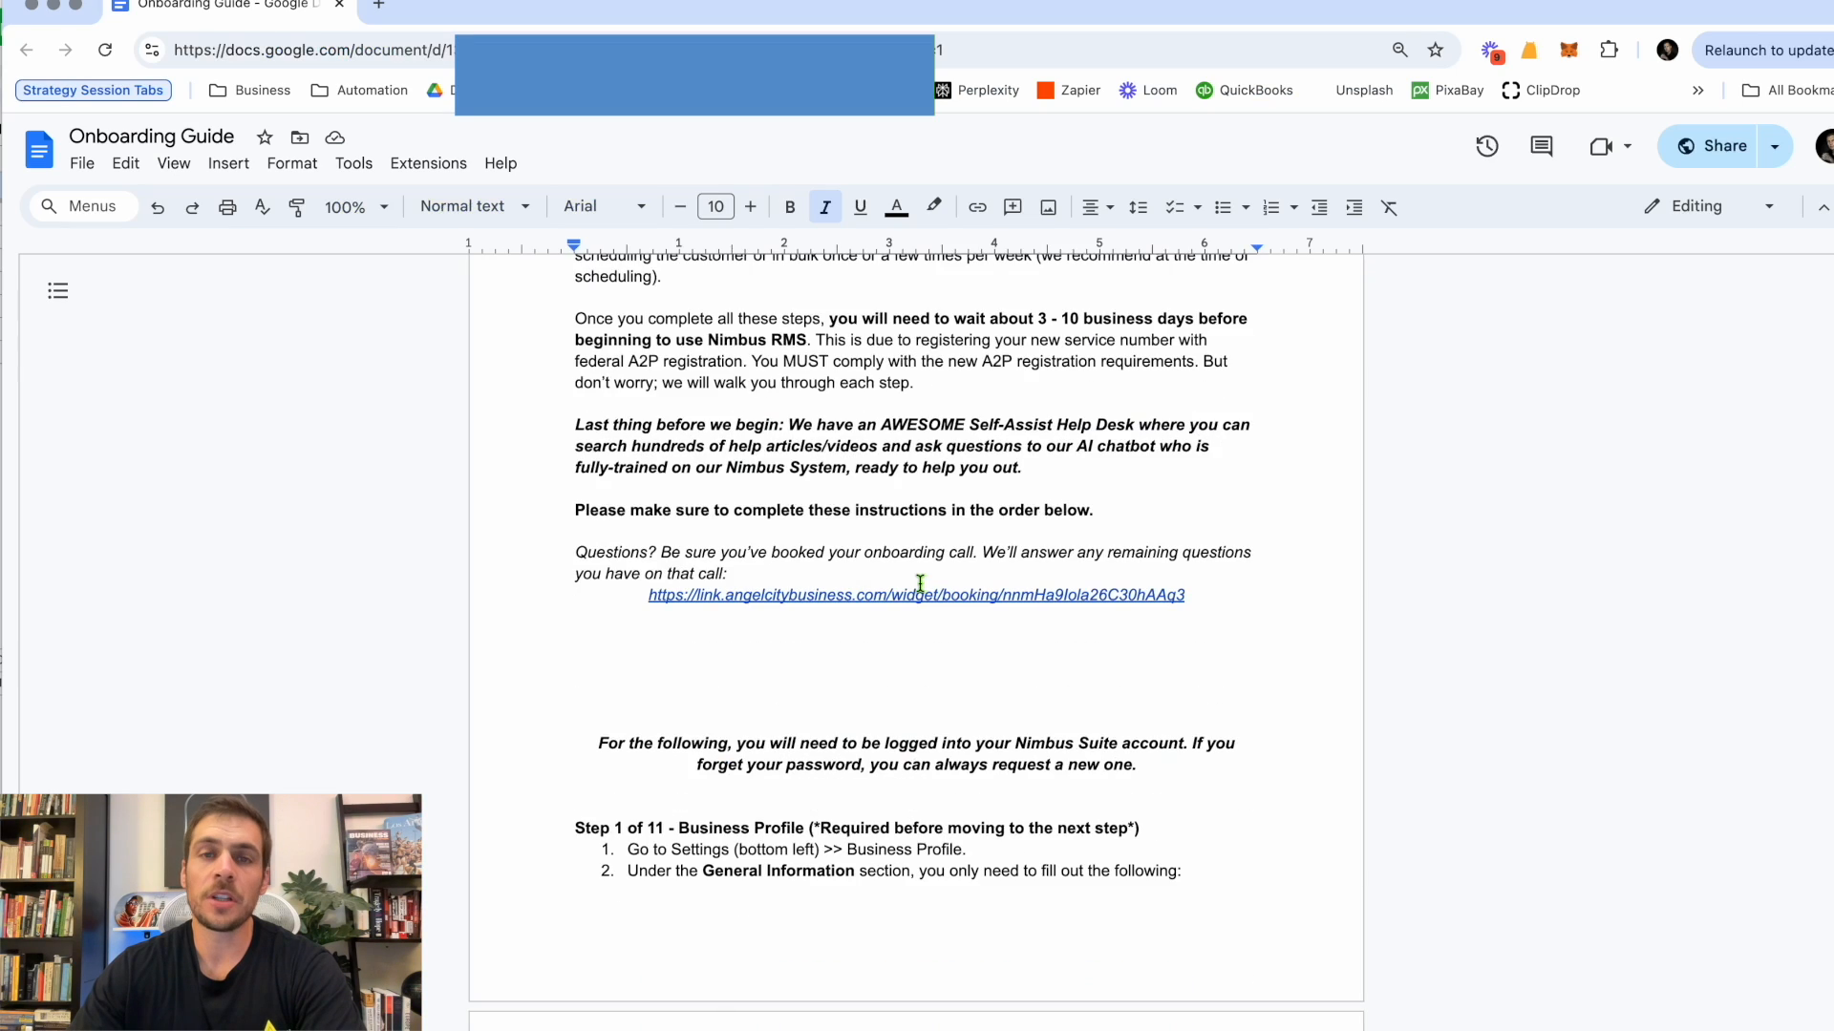
{"action": "scroll", "coordinate": [925, 592], "scroll_direction": "down", "scroll_amount": 15}
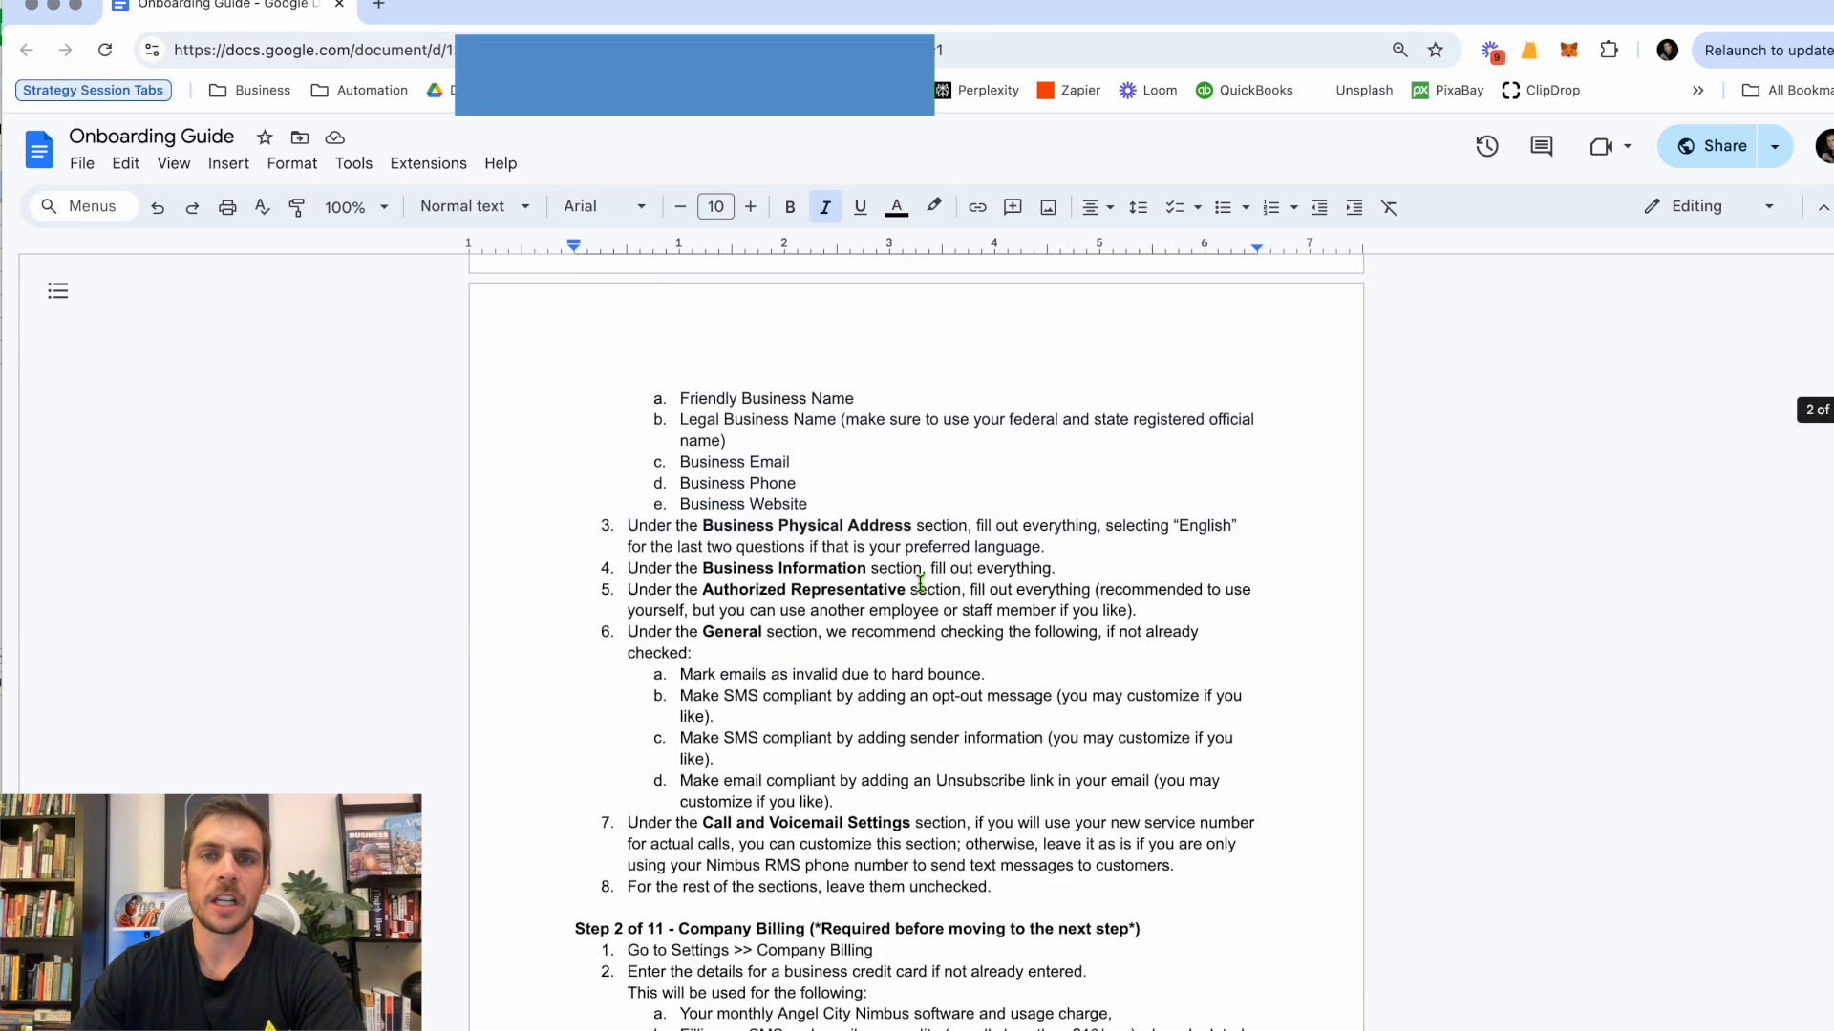
{"action": "left_click_drag", "start_coordinate": [926, 592], "coordinate": [491, 524]}
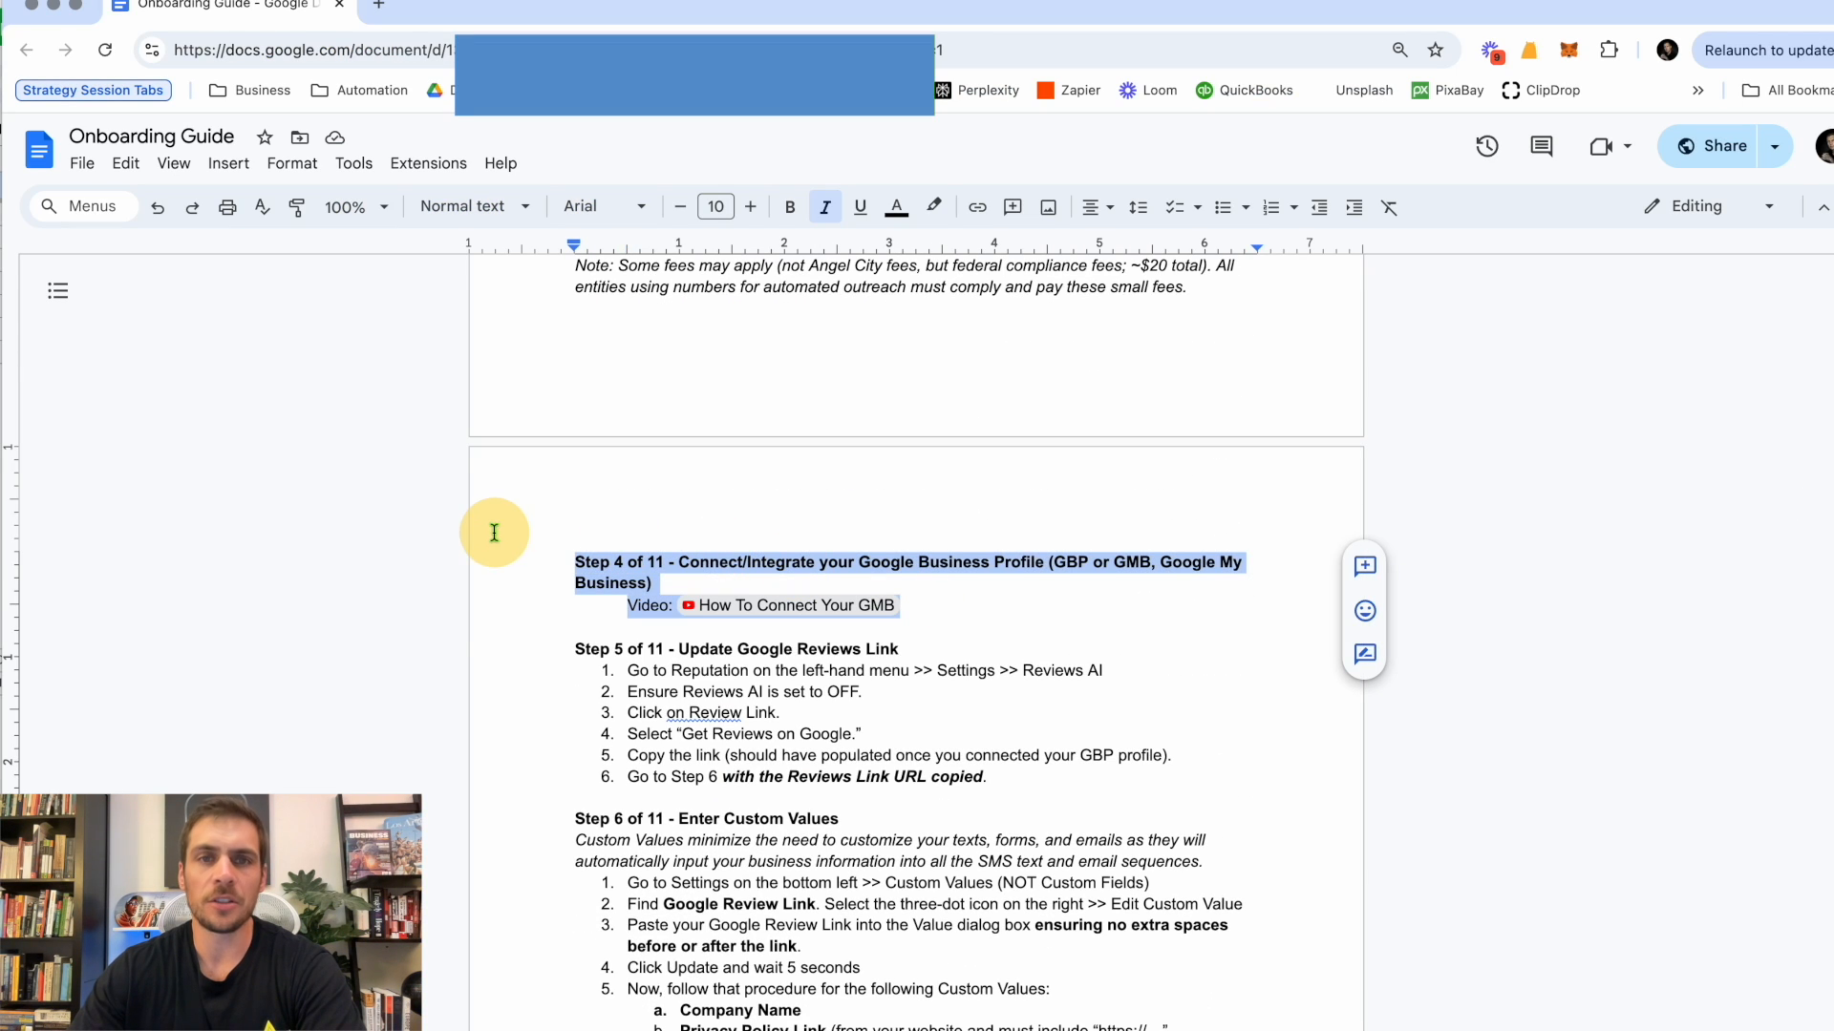
{"action": "key", "text": "super+Tab"}
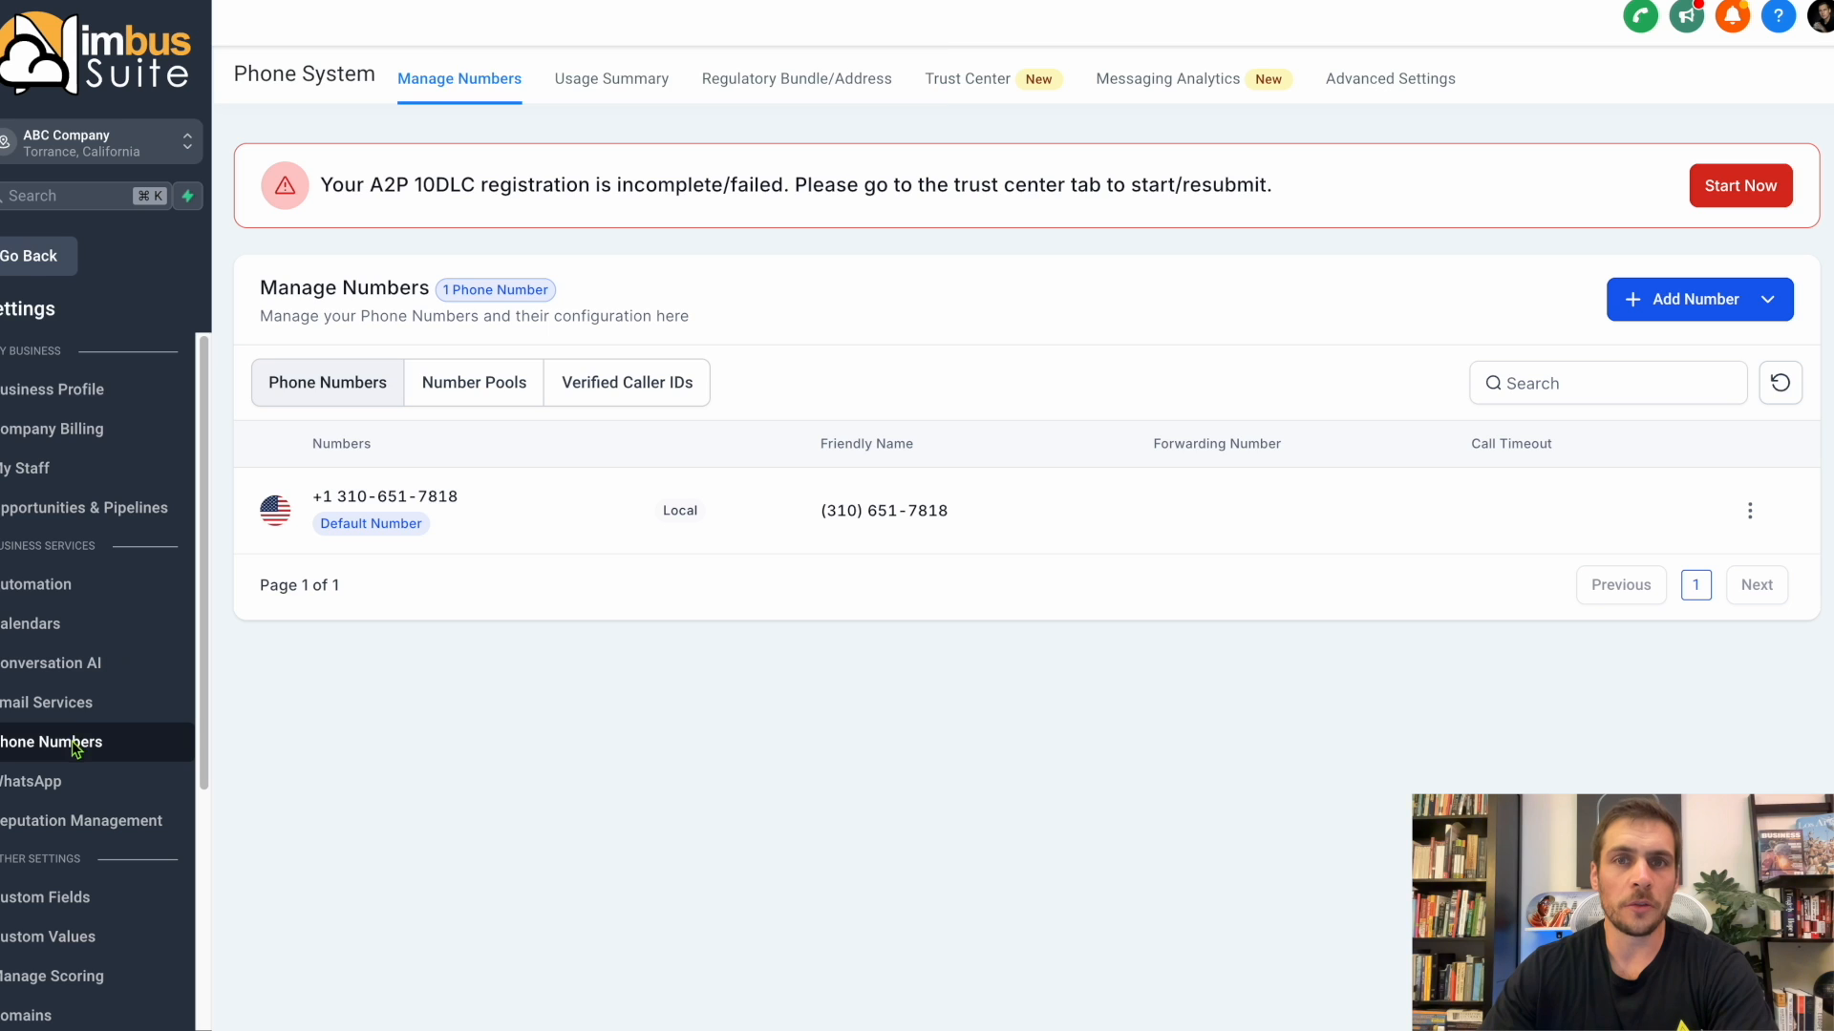
Open the Reputation settings, set Reviews AI to Off and save the change.
{"action": "left_click", "coordinate": [38, 265]}
{"action": "left_click", "coordinate": [58, 728]}
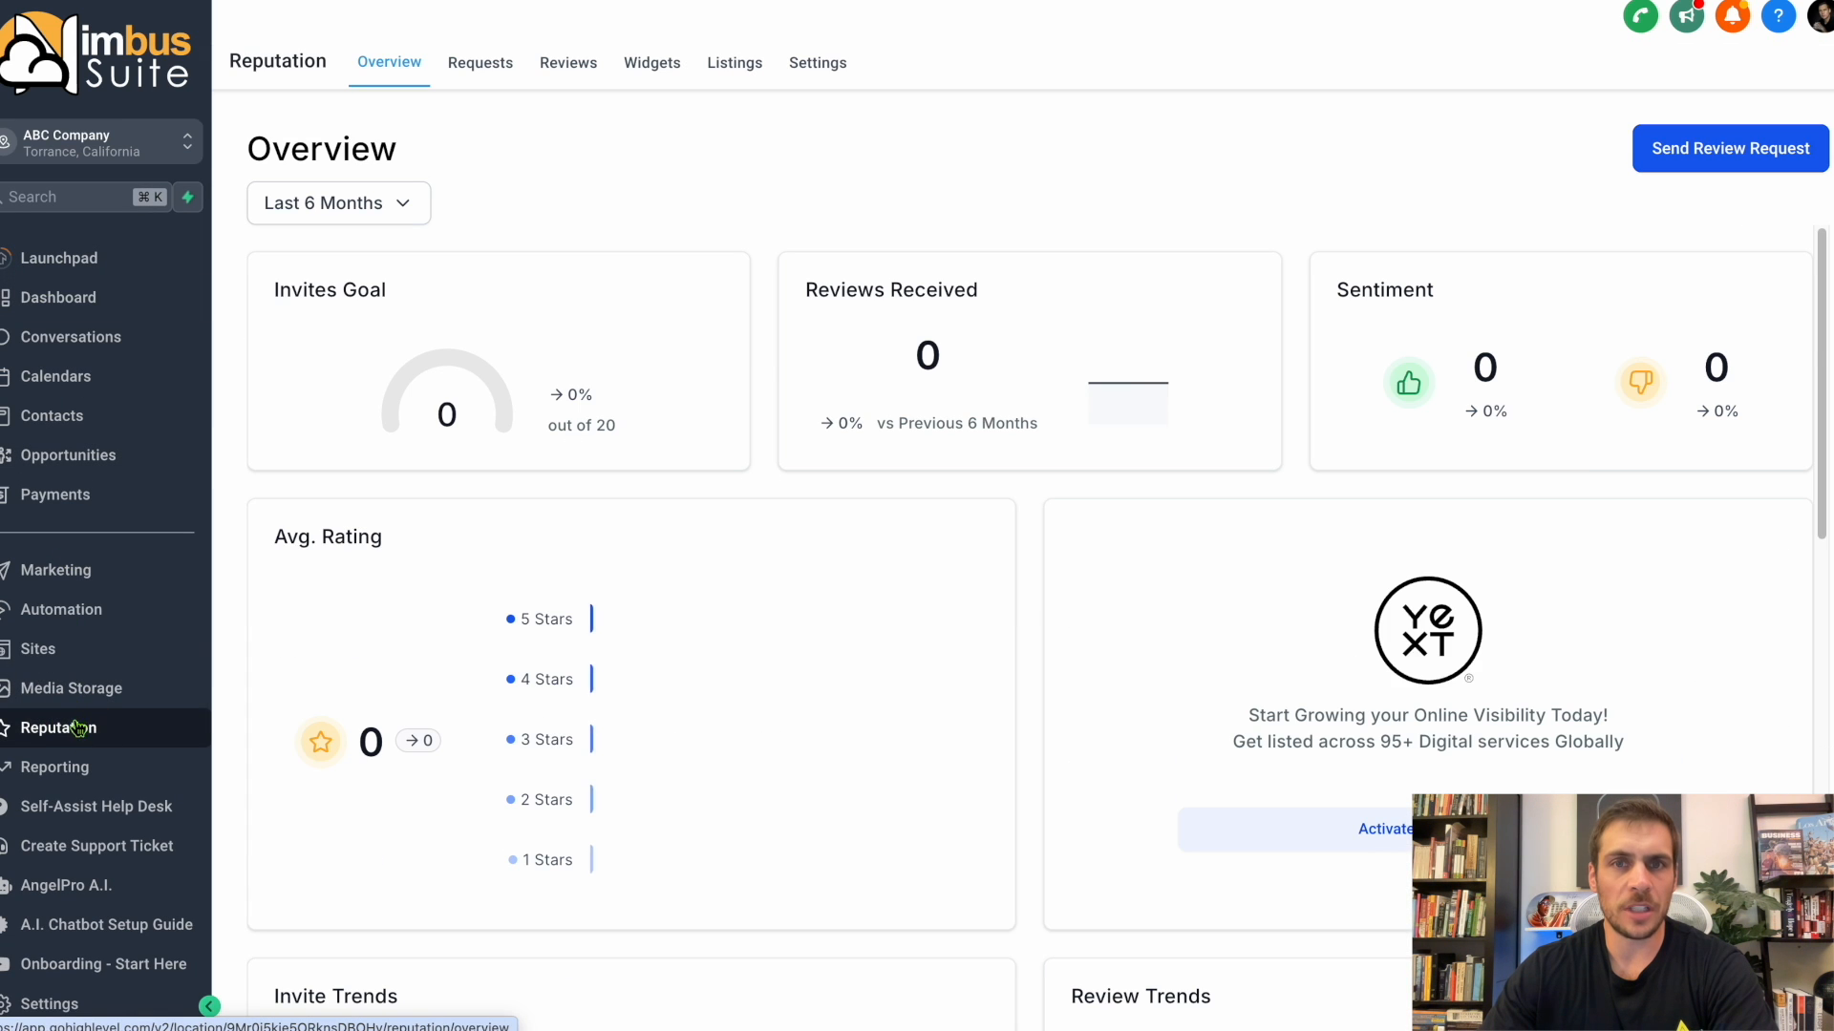
{"action": "left_click", "coordinate": [817, 63]}
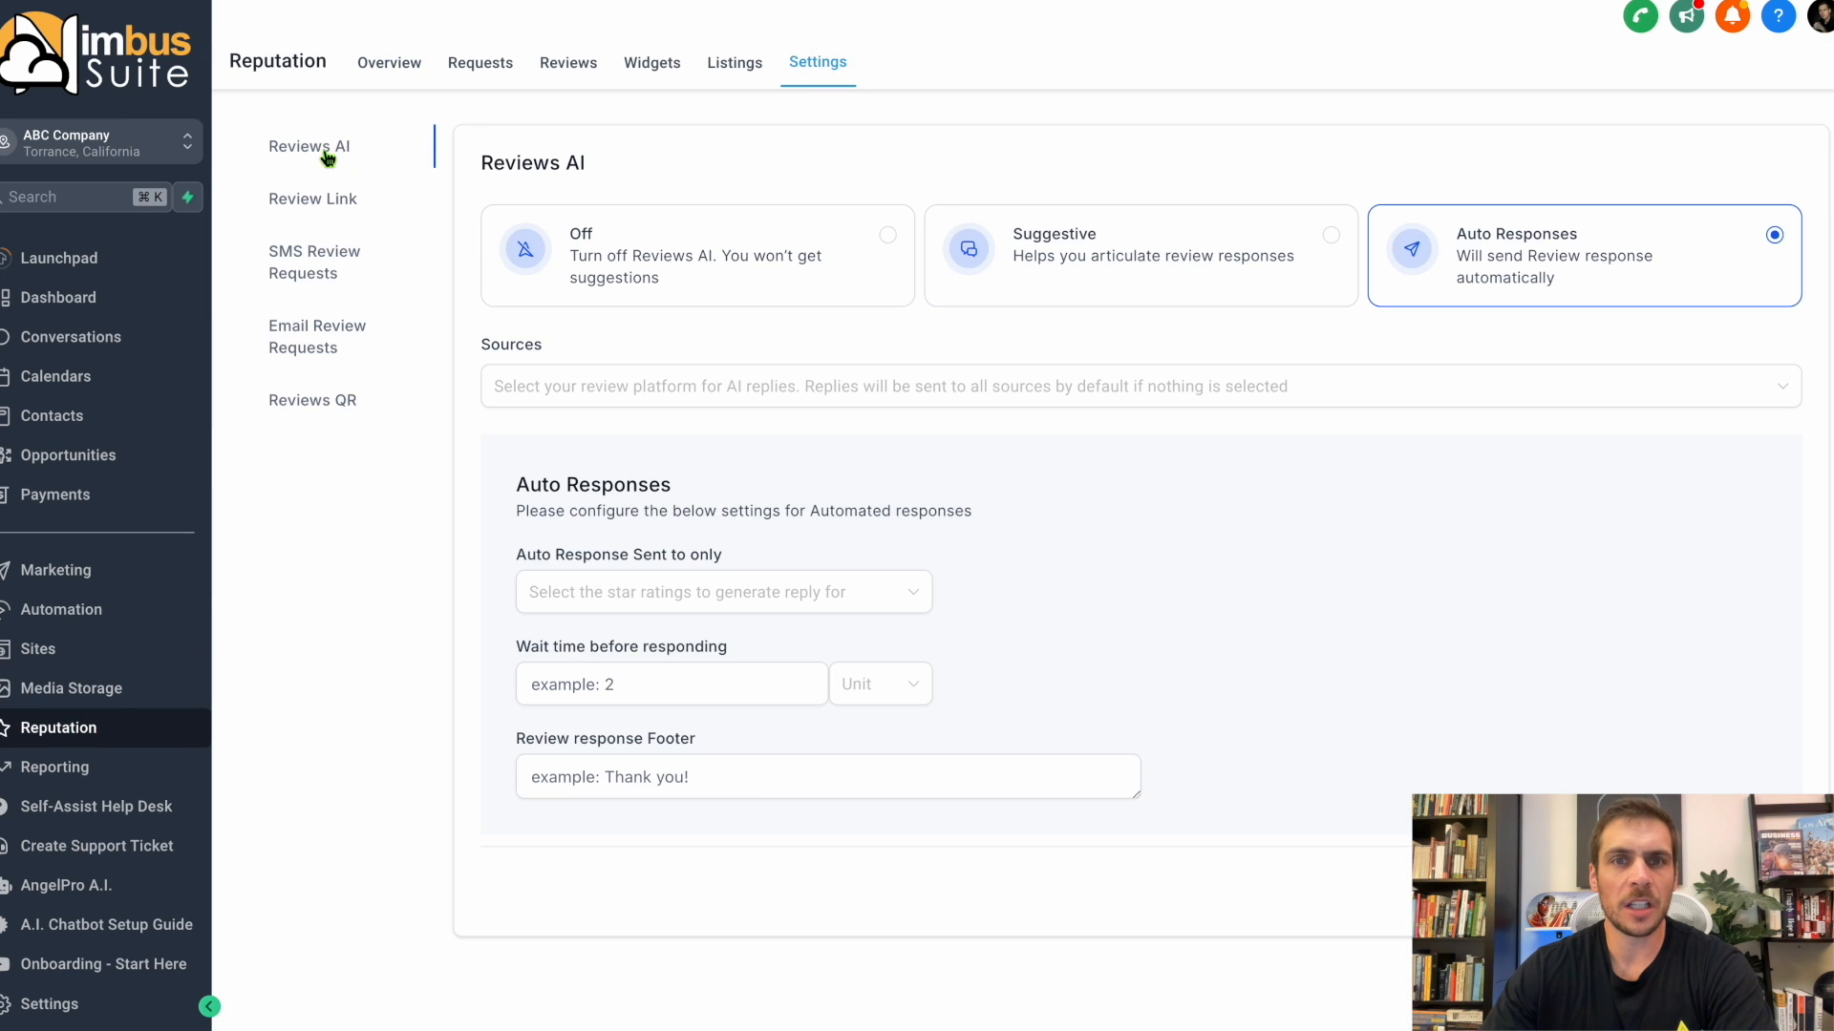
{"action": "left_click", "coordinate": [680, 265]}
{"action": "left_click", "coordinate": [1767, 392]}
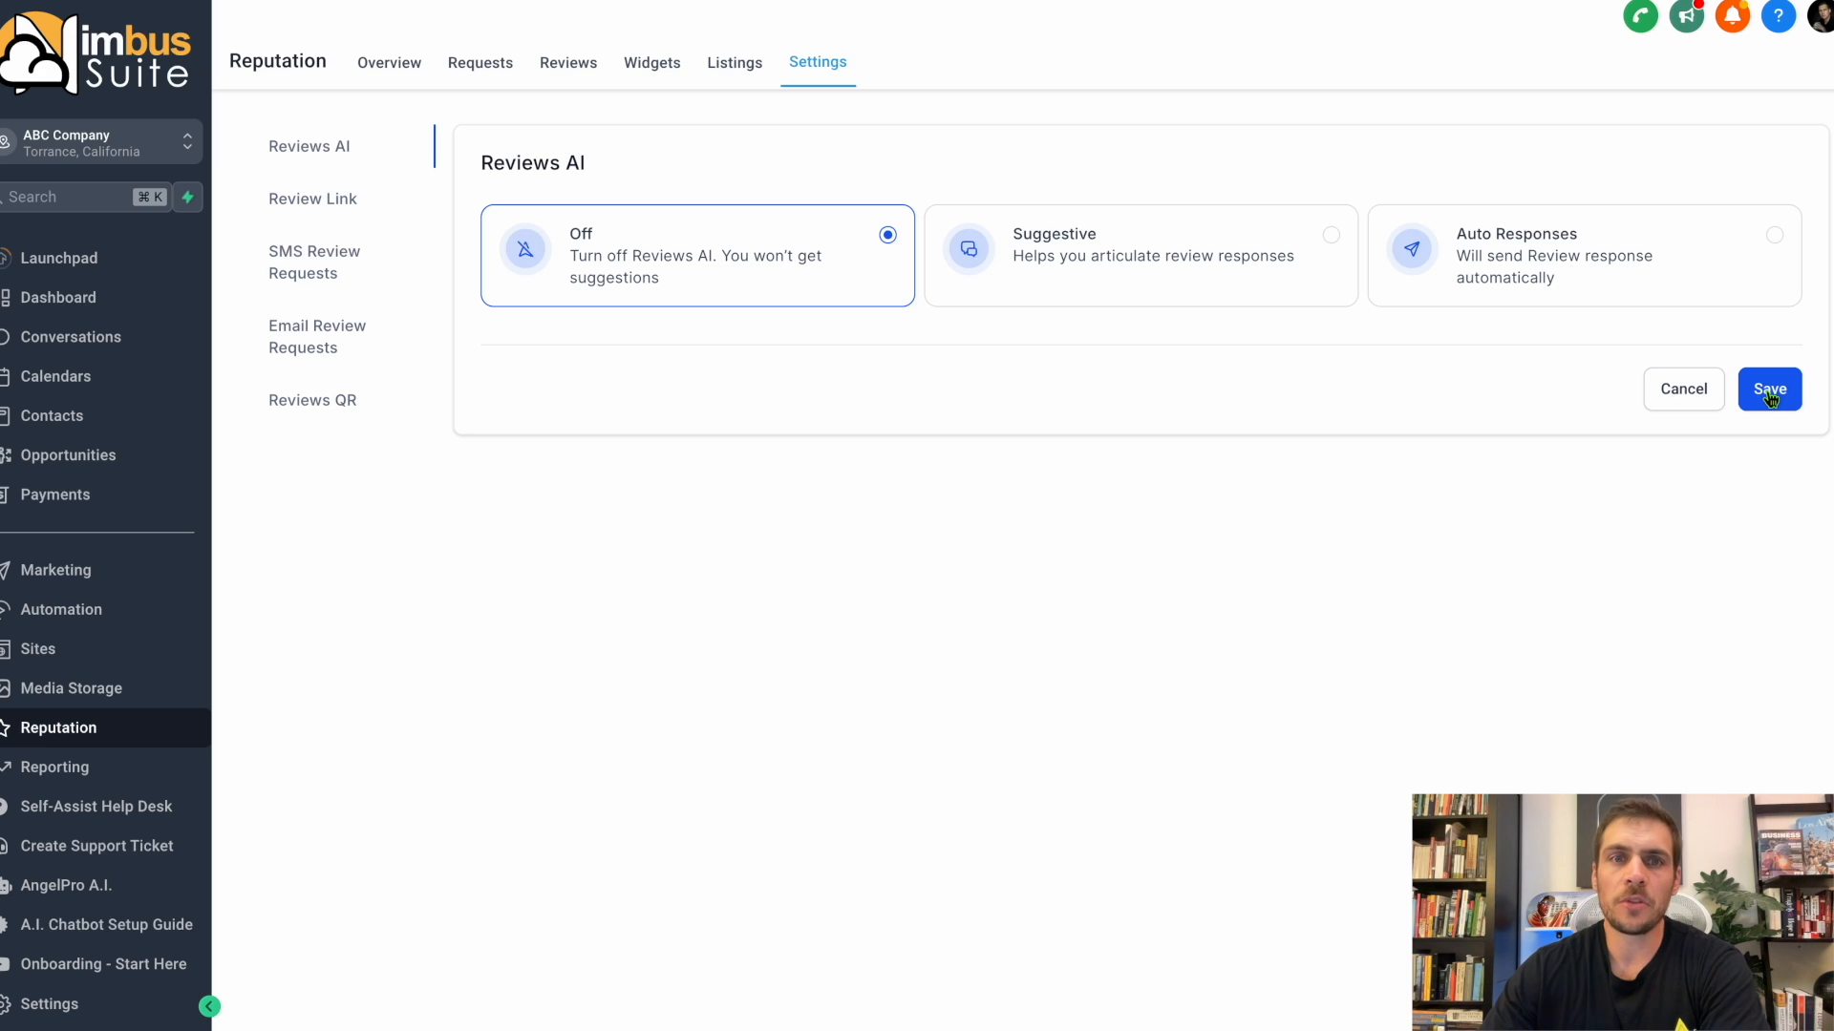
Examine the Auto Responses options of Reviews AI for star ratings, wait time and response footer, and set Reviews AI back to Off.
{"action": "left_click", "coordinate": [1640, 263]}
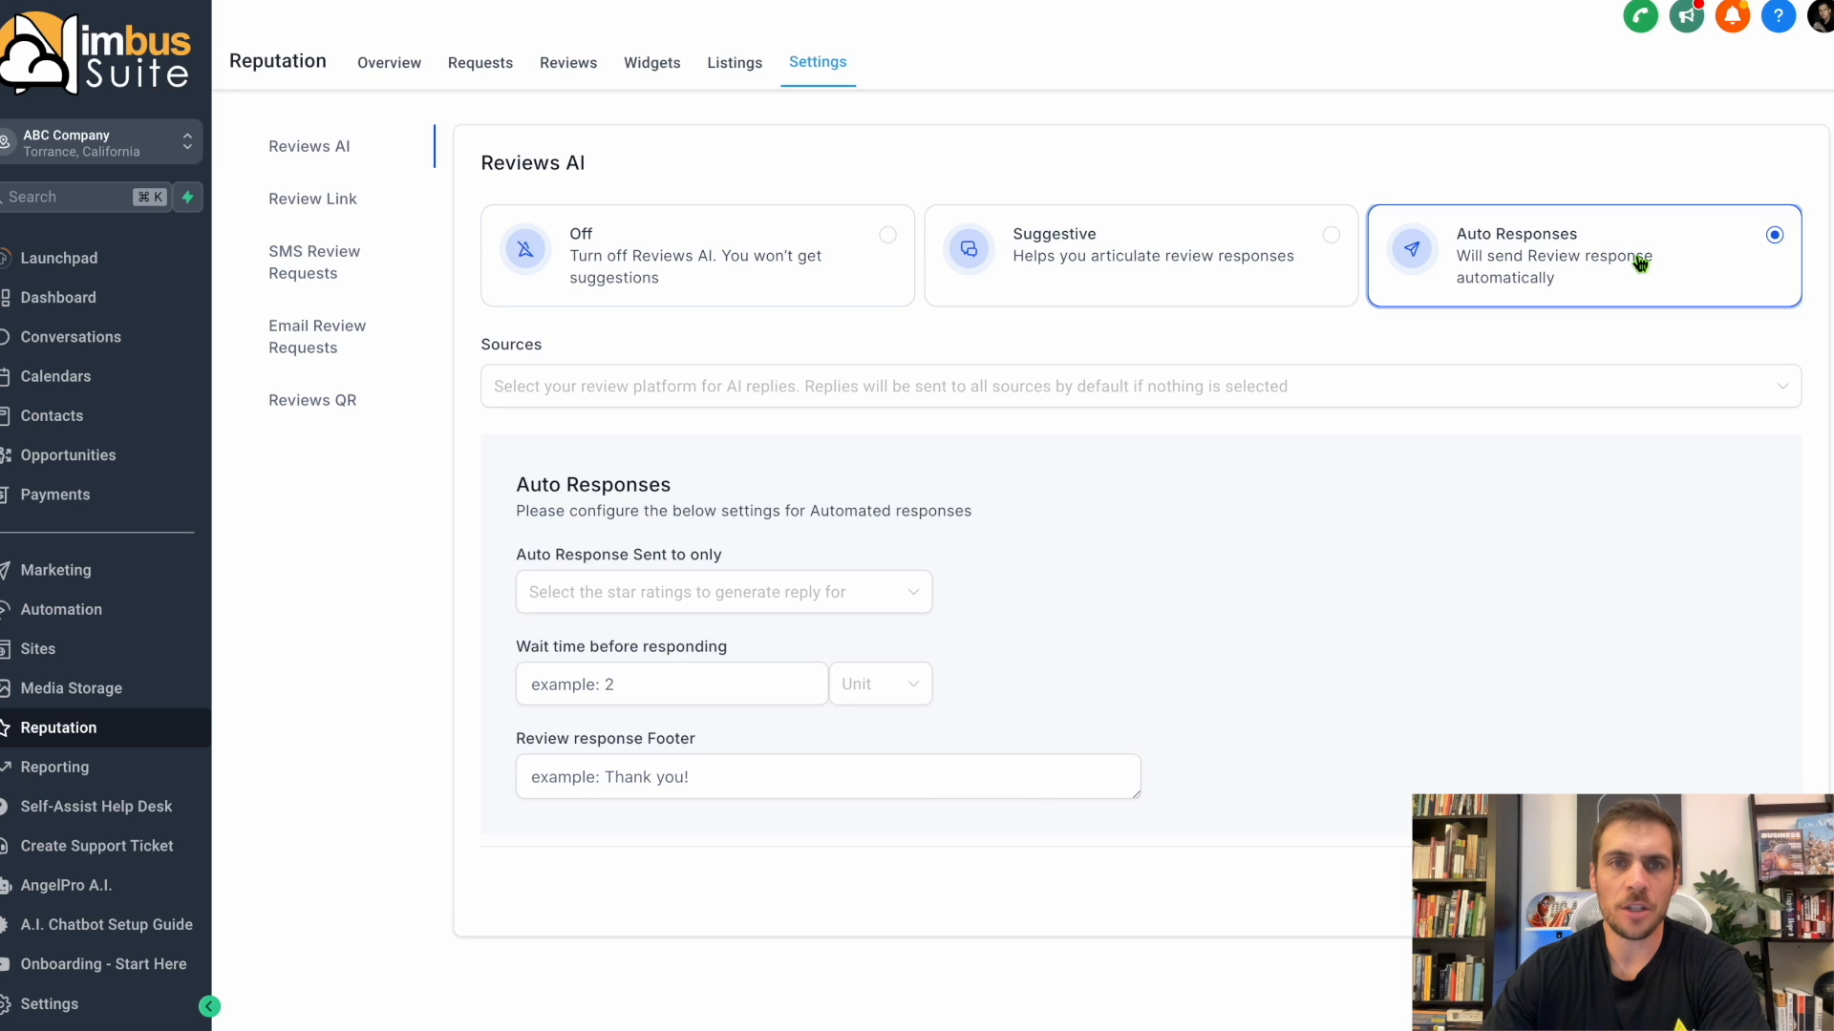
{"action": "left_click", "coordinate": [911, 596]}
{"action": "left_click", "coordinate": [1139, 583]}
{"action": "left_click", "coordinate": [742, 682]}
{"action": "left_click", "coordinate": [743, 780]}
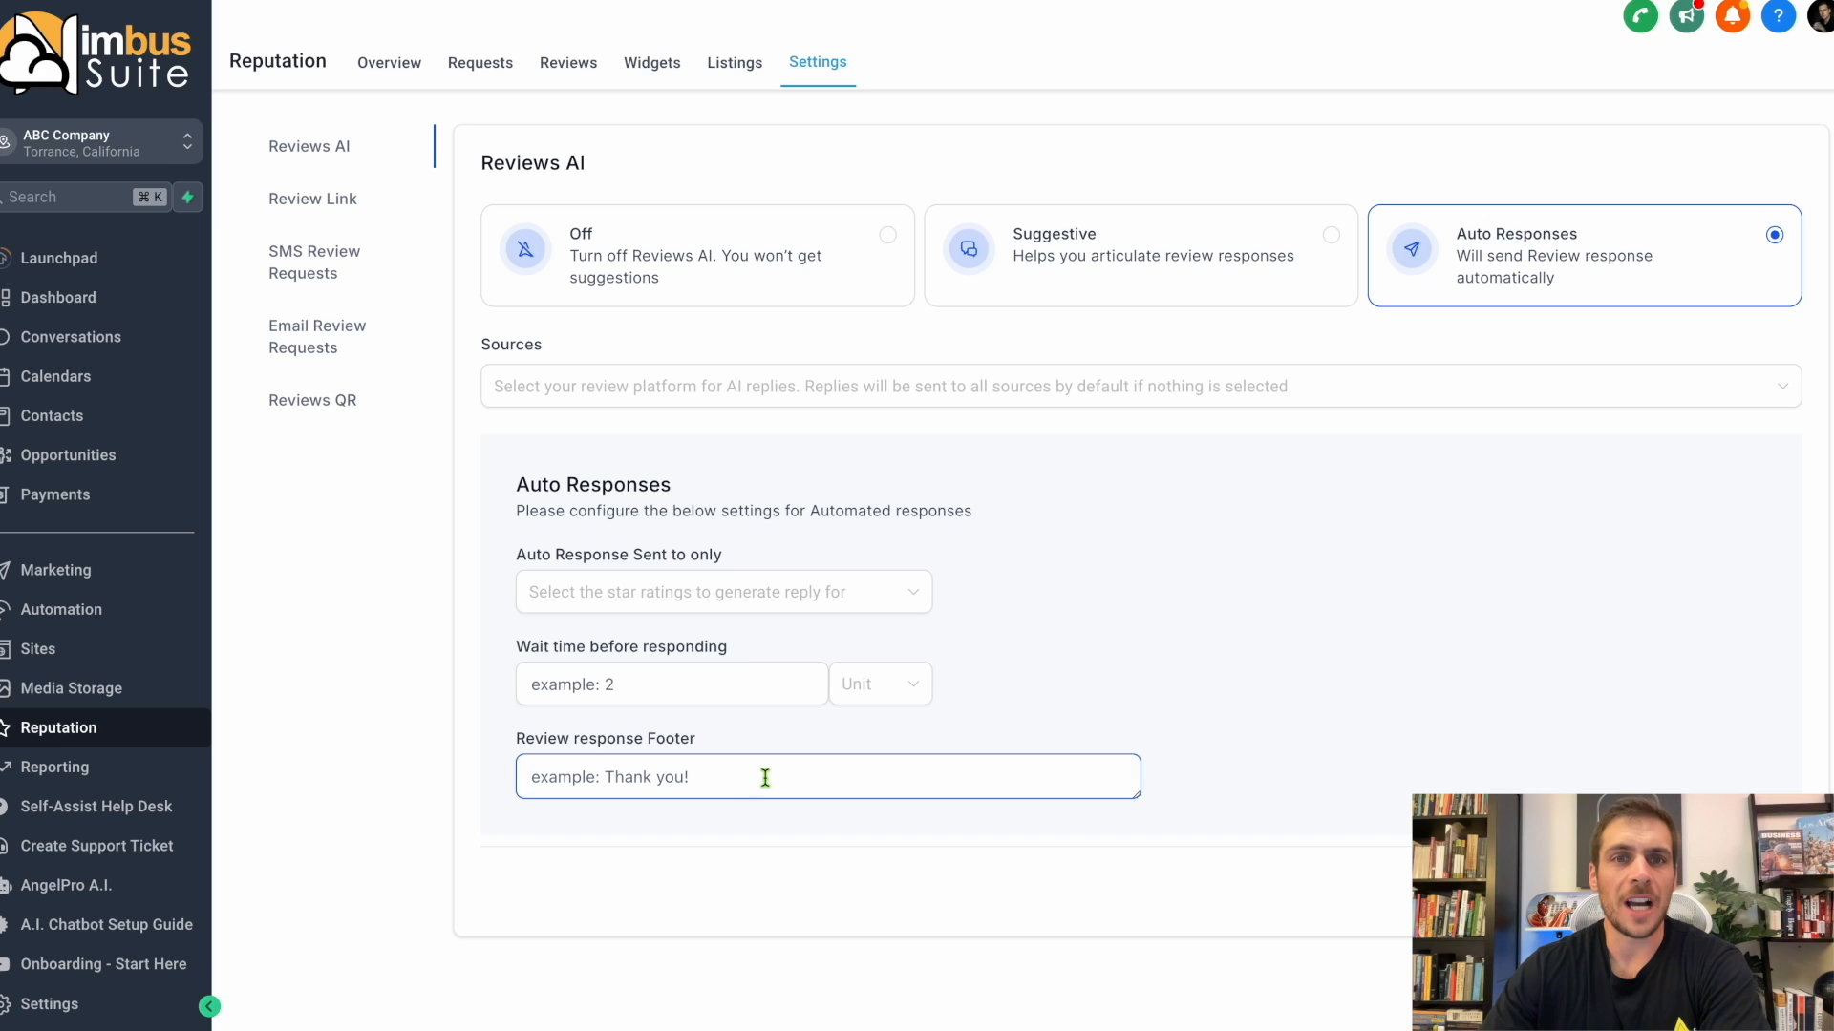
{"action": "left_click", "coordinate": [792, 261]}
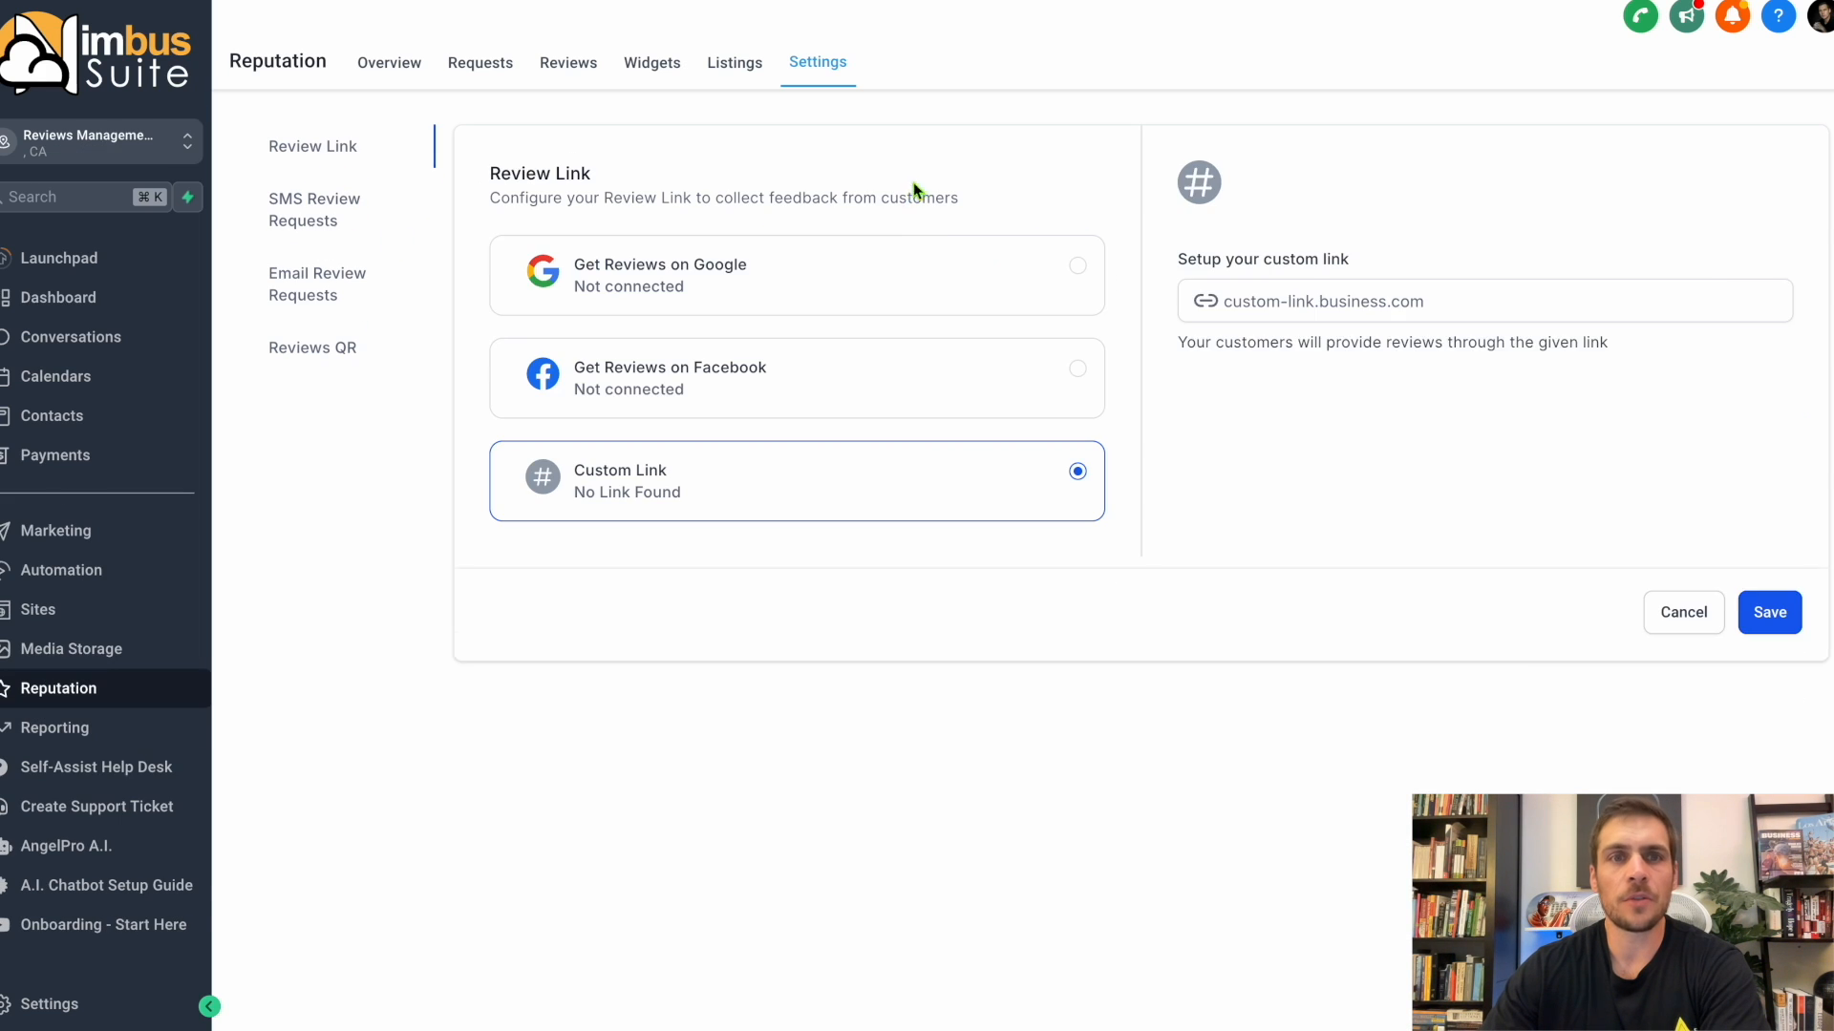
Choose Get Reviews on Google as the review link, check its page and link fields, and save the setting.
{"action": "left_click", "coordinate": [924, 271]}
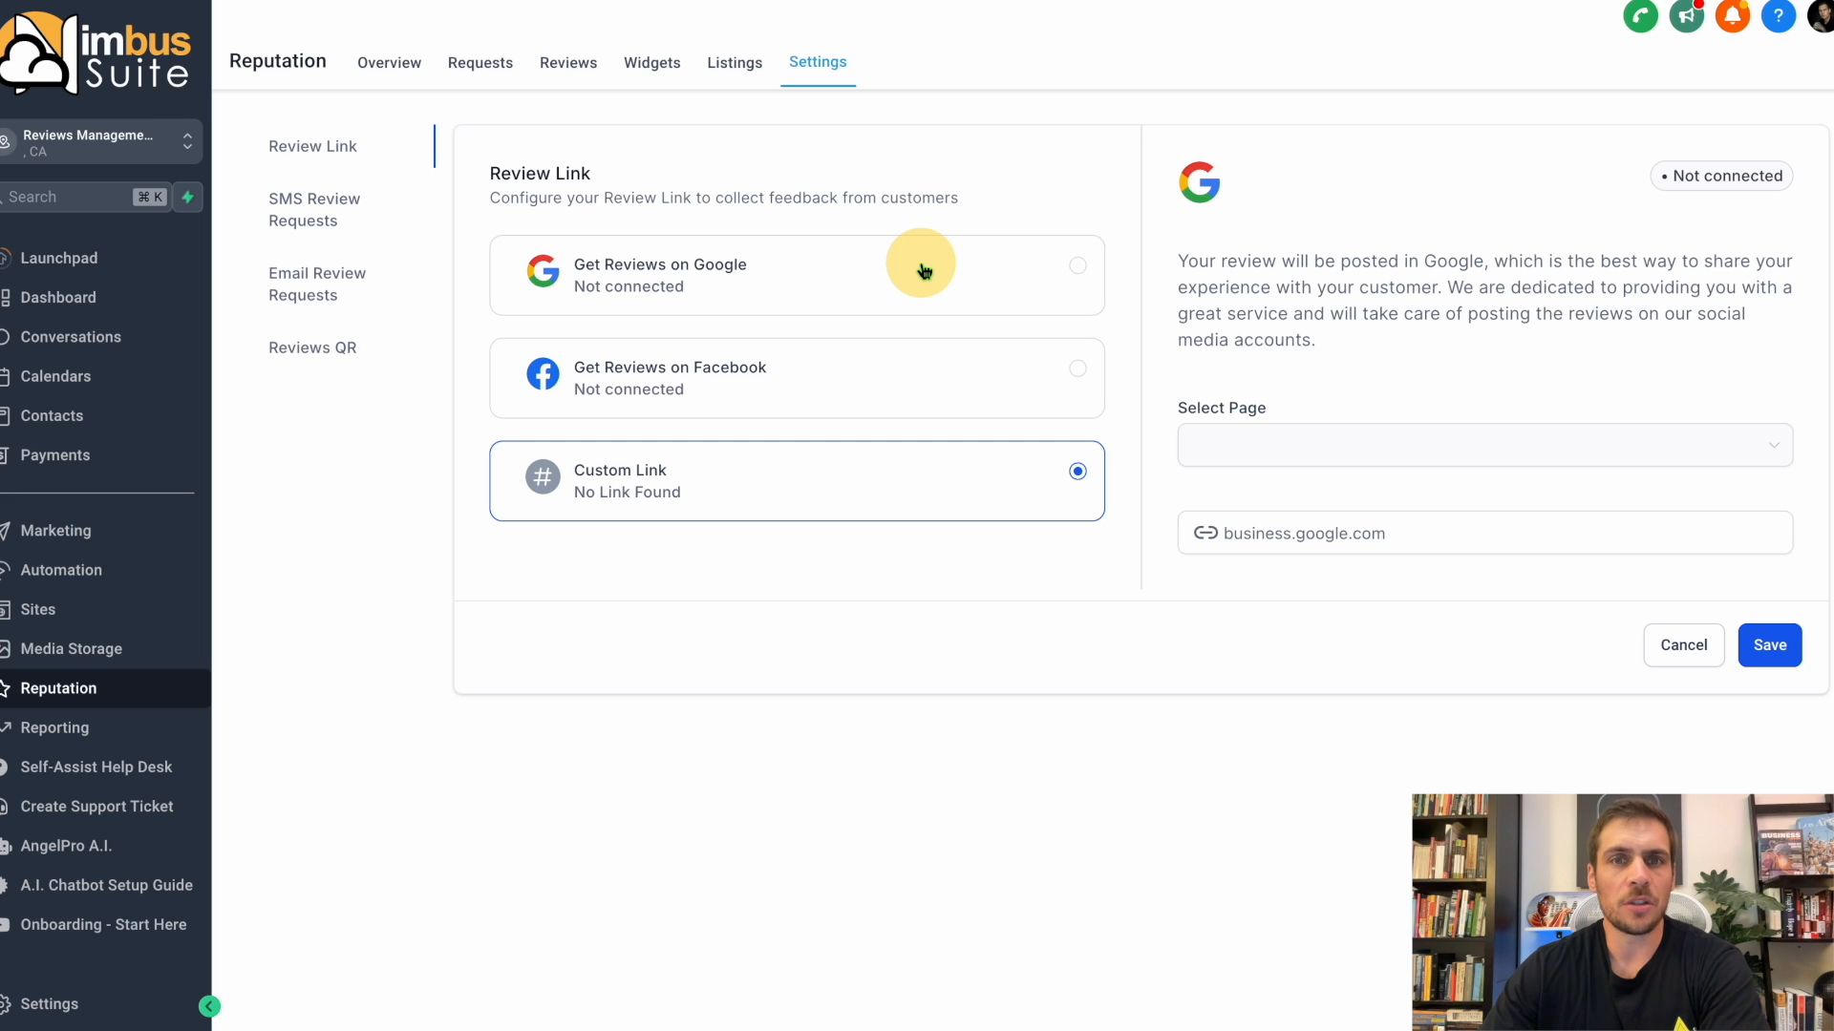
{"action": "left_click", "coordinate": [924, 271]}
{"action": "left_click_drag", "start_coordinate": [1173, 525], "coordinate": [1442, 549]}
{"action": "left_click", "coordinate": [1397, 447]}
{"action": "left_click", "coordinate": [1235, 531]}
{"action": "left_click", "coordinate": [1763, 651]}
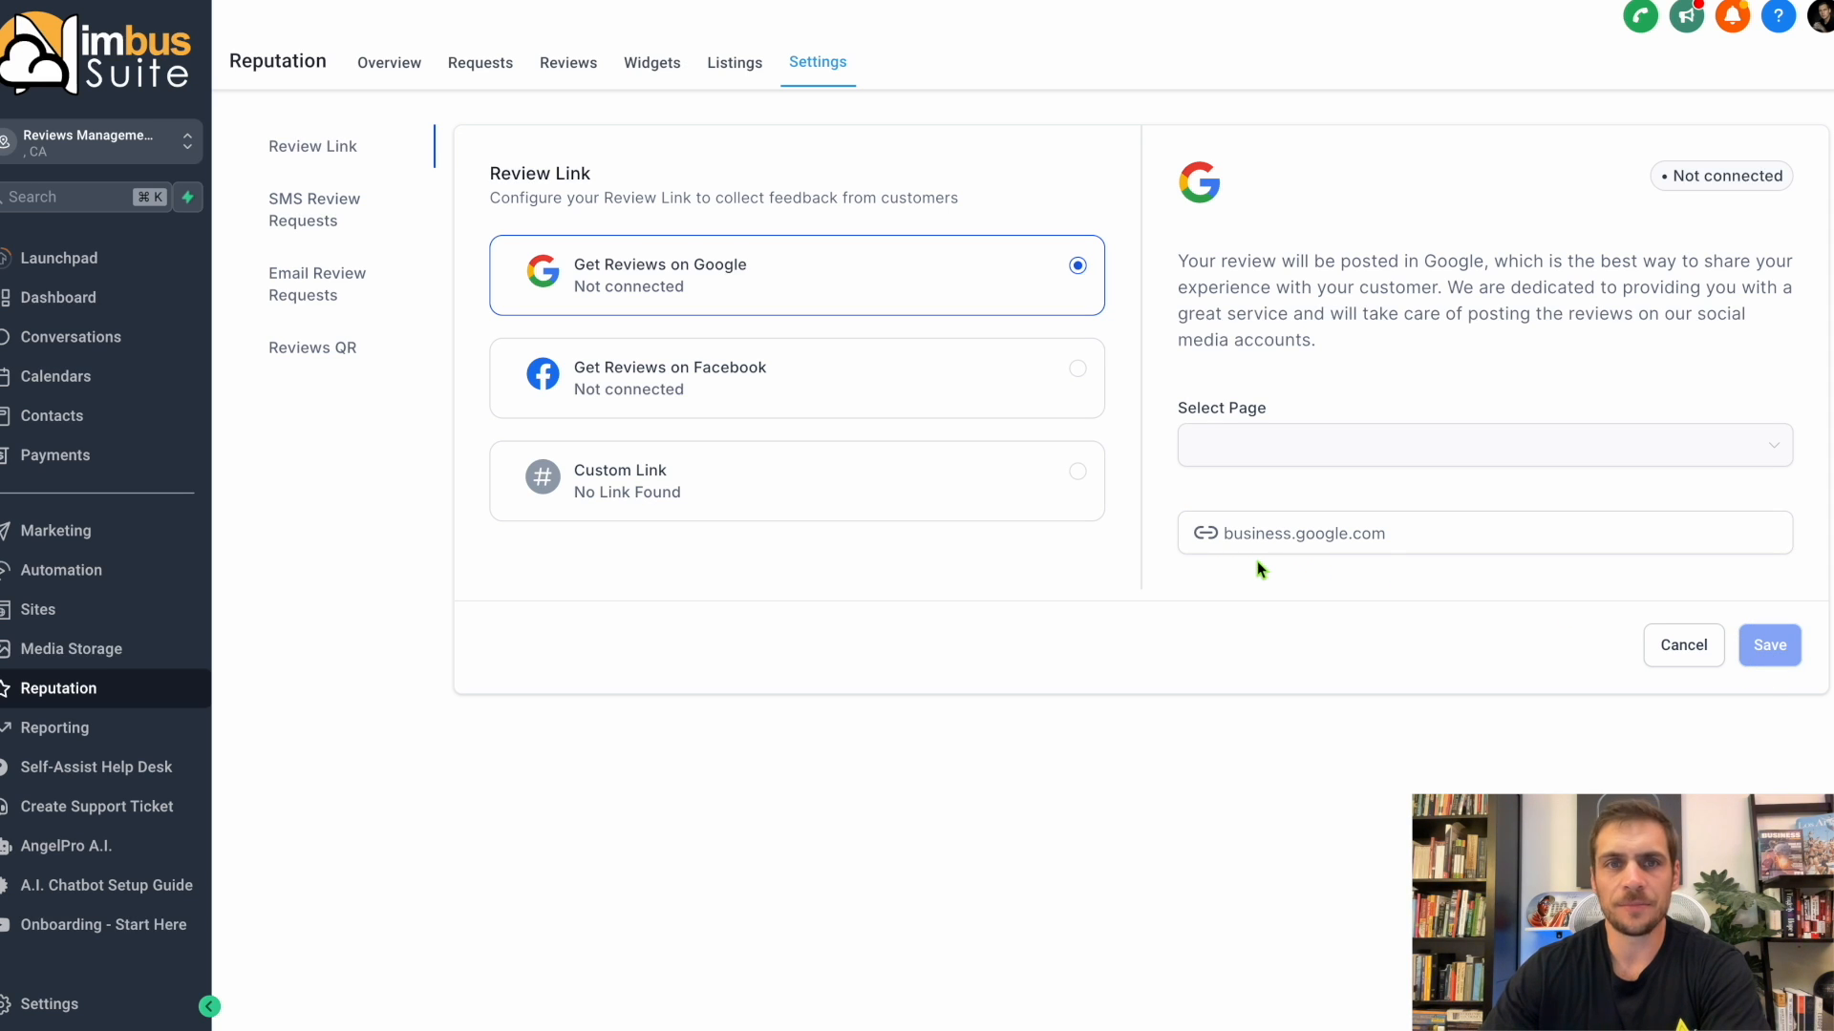
Open the Google Review Link custom value in the account settings for editing and update it with the value left empty.
{"action": "left_click", "coordinate": [94, 1008]}
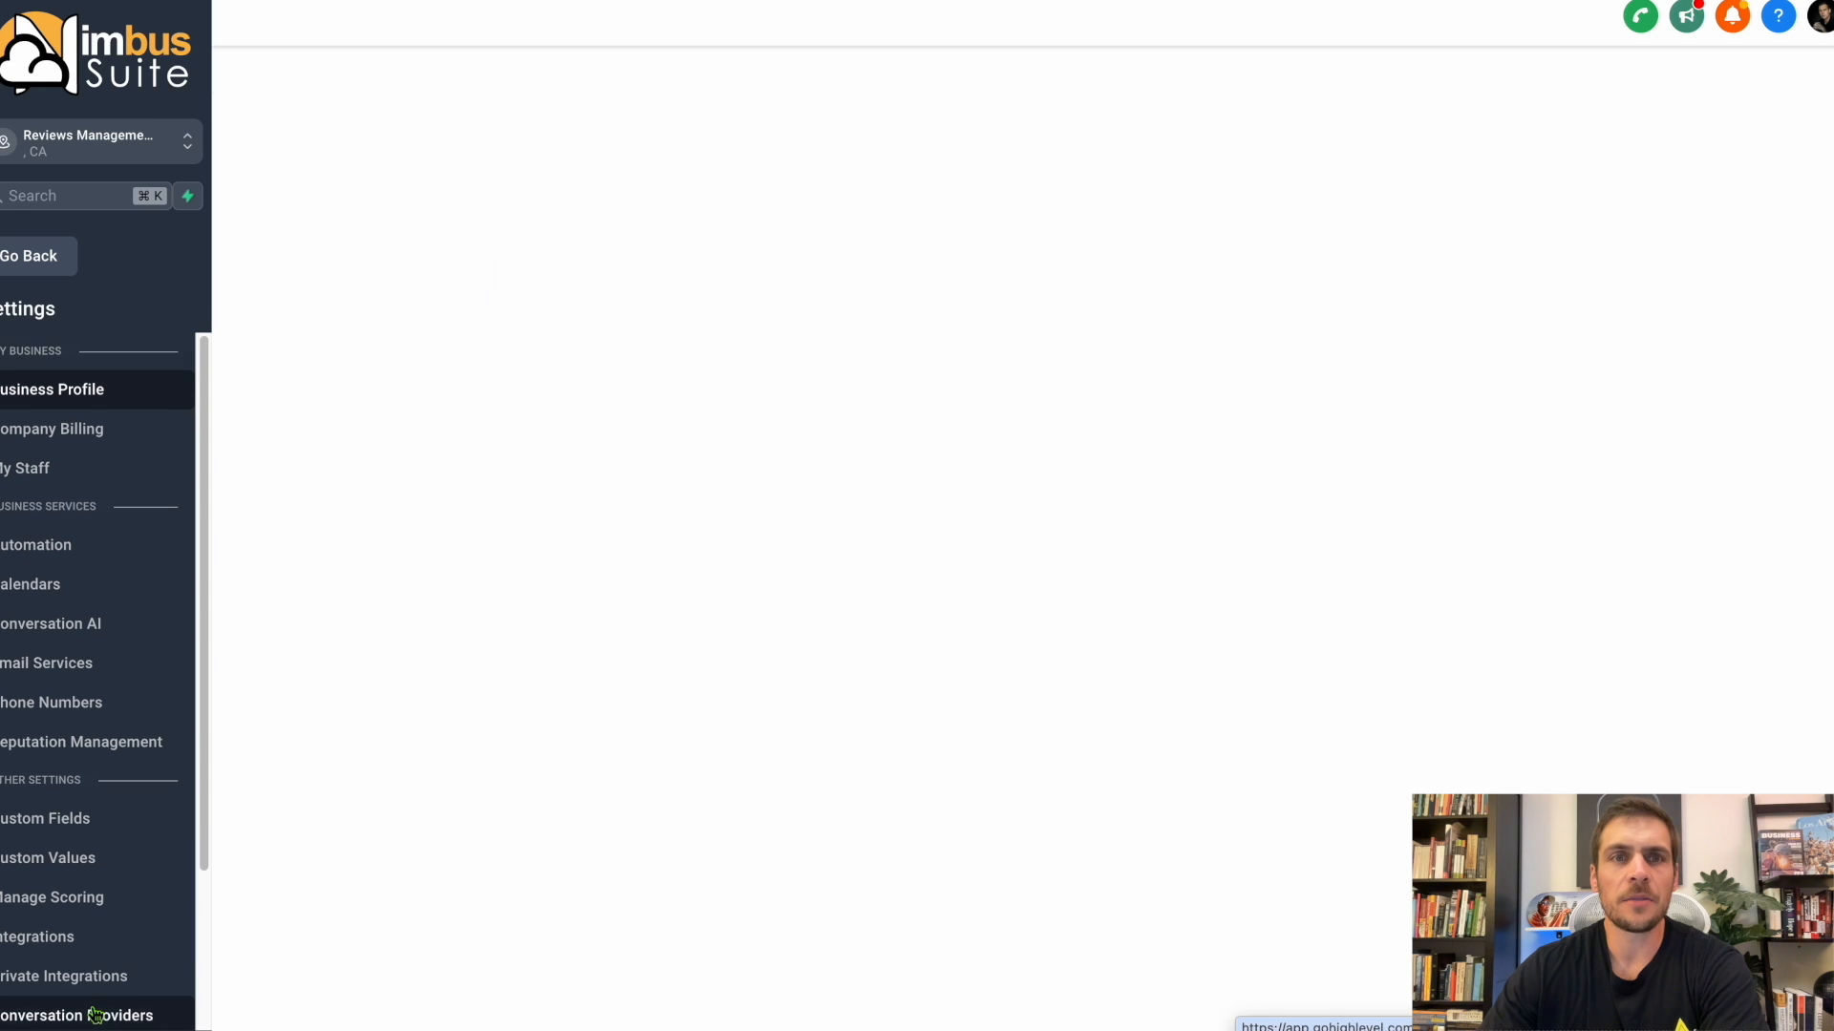
{"action": "scroll", "coordinate": [94, 802], "scroll_direction": "down", "scroll_amount": 2}
{"action": "left_click", "coordinate": [77, 656]}
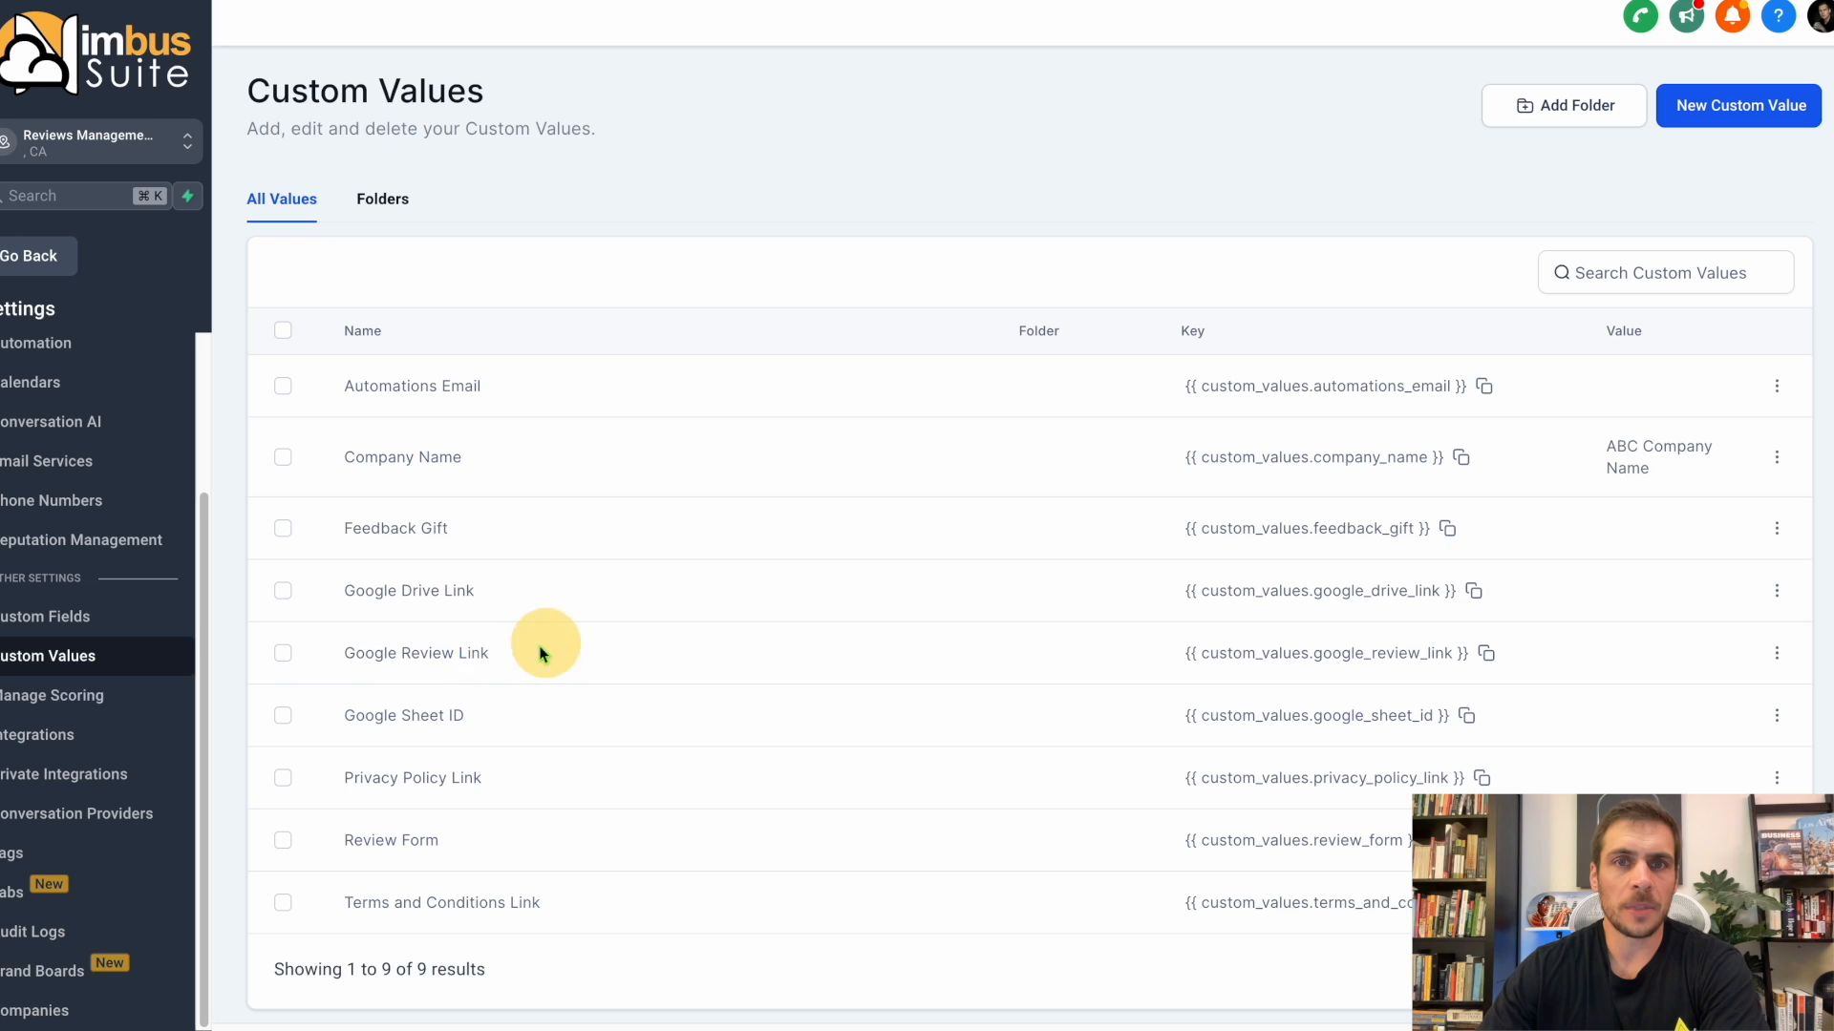
{"action": "left_click", "coordinate": [1777, 653]}
{"action": "left_click", "coordinate": [1685, 576]}
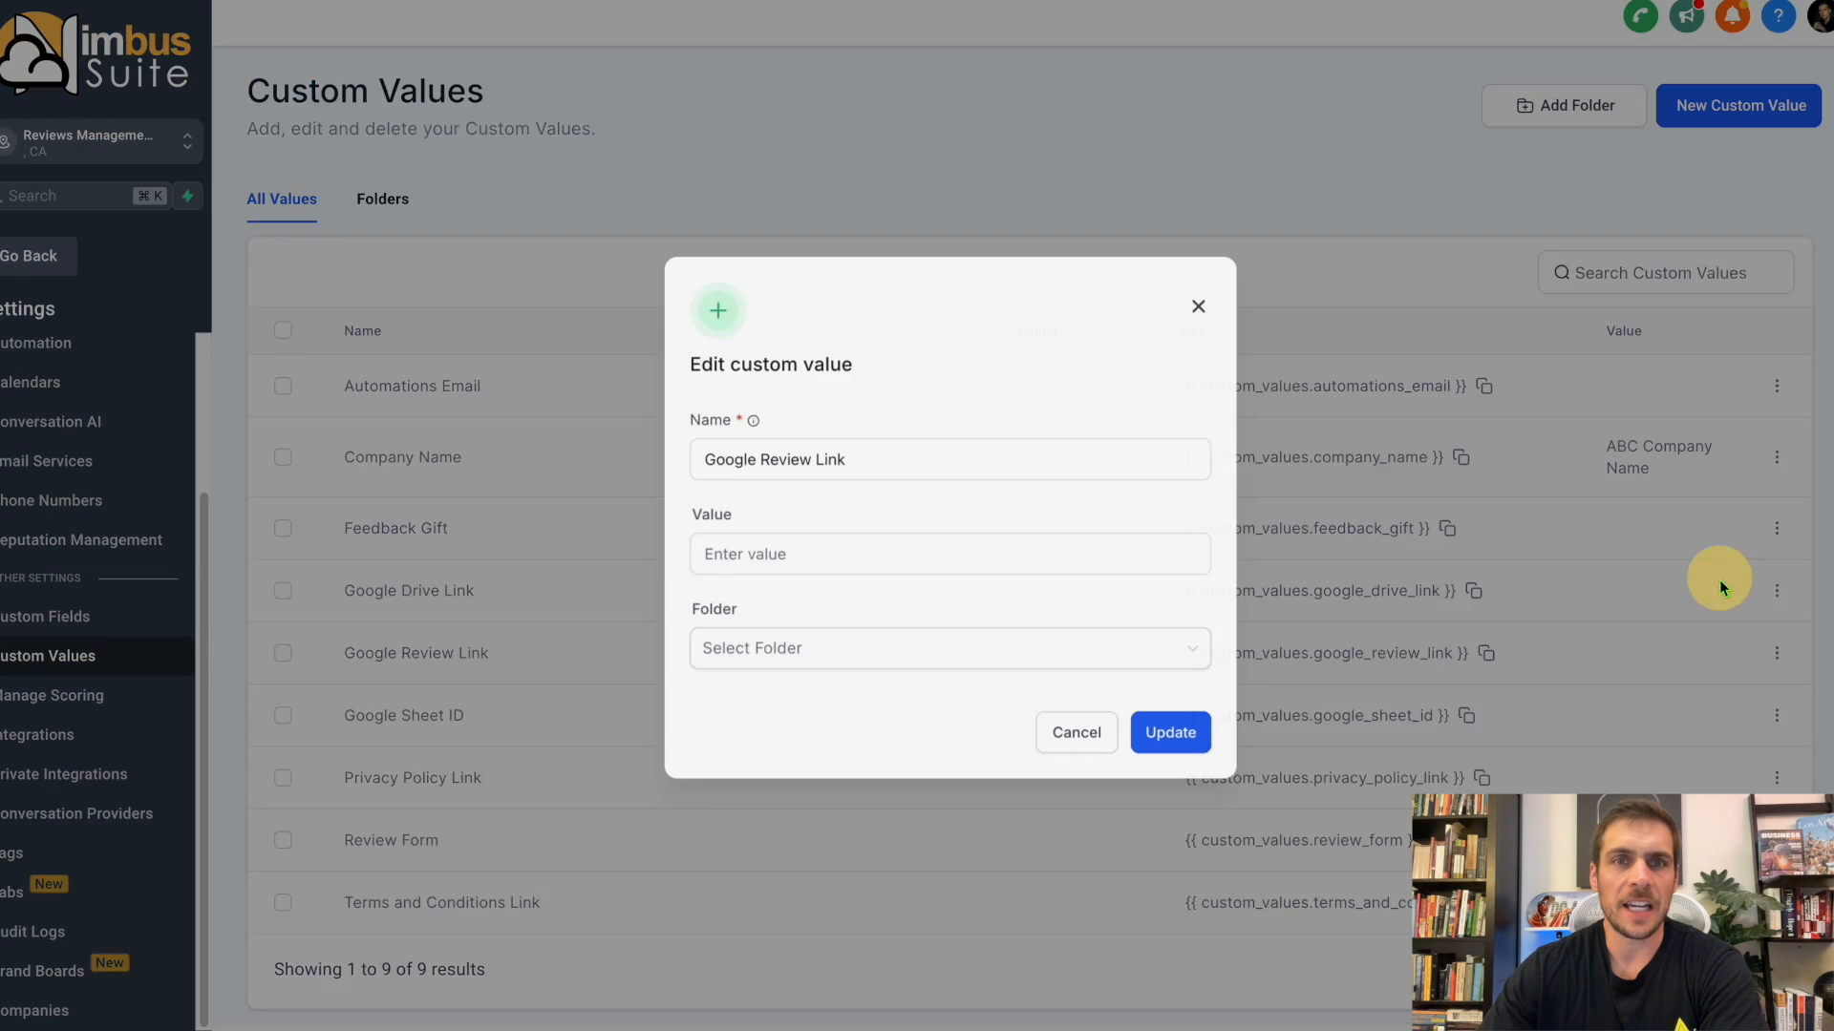
{"action": "left_click", "coordinate": [896, 552]}
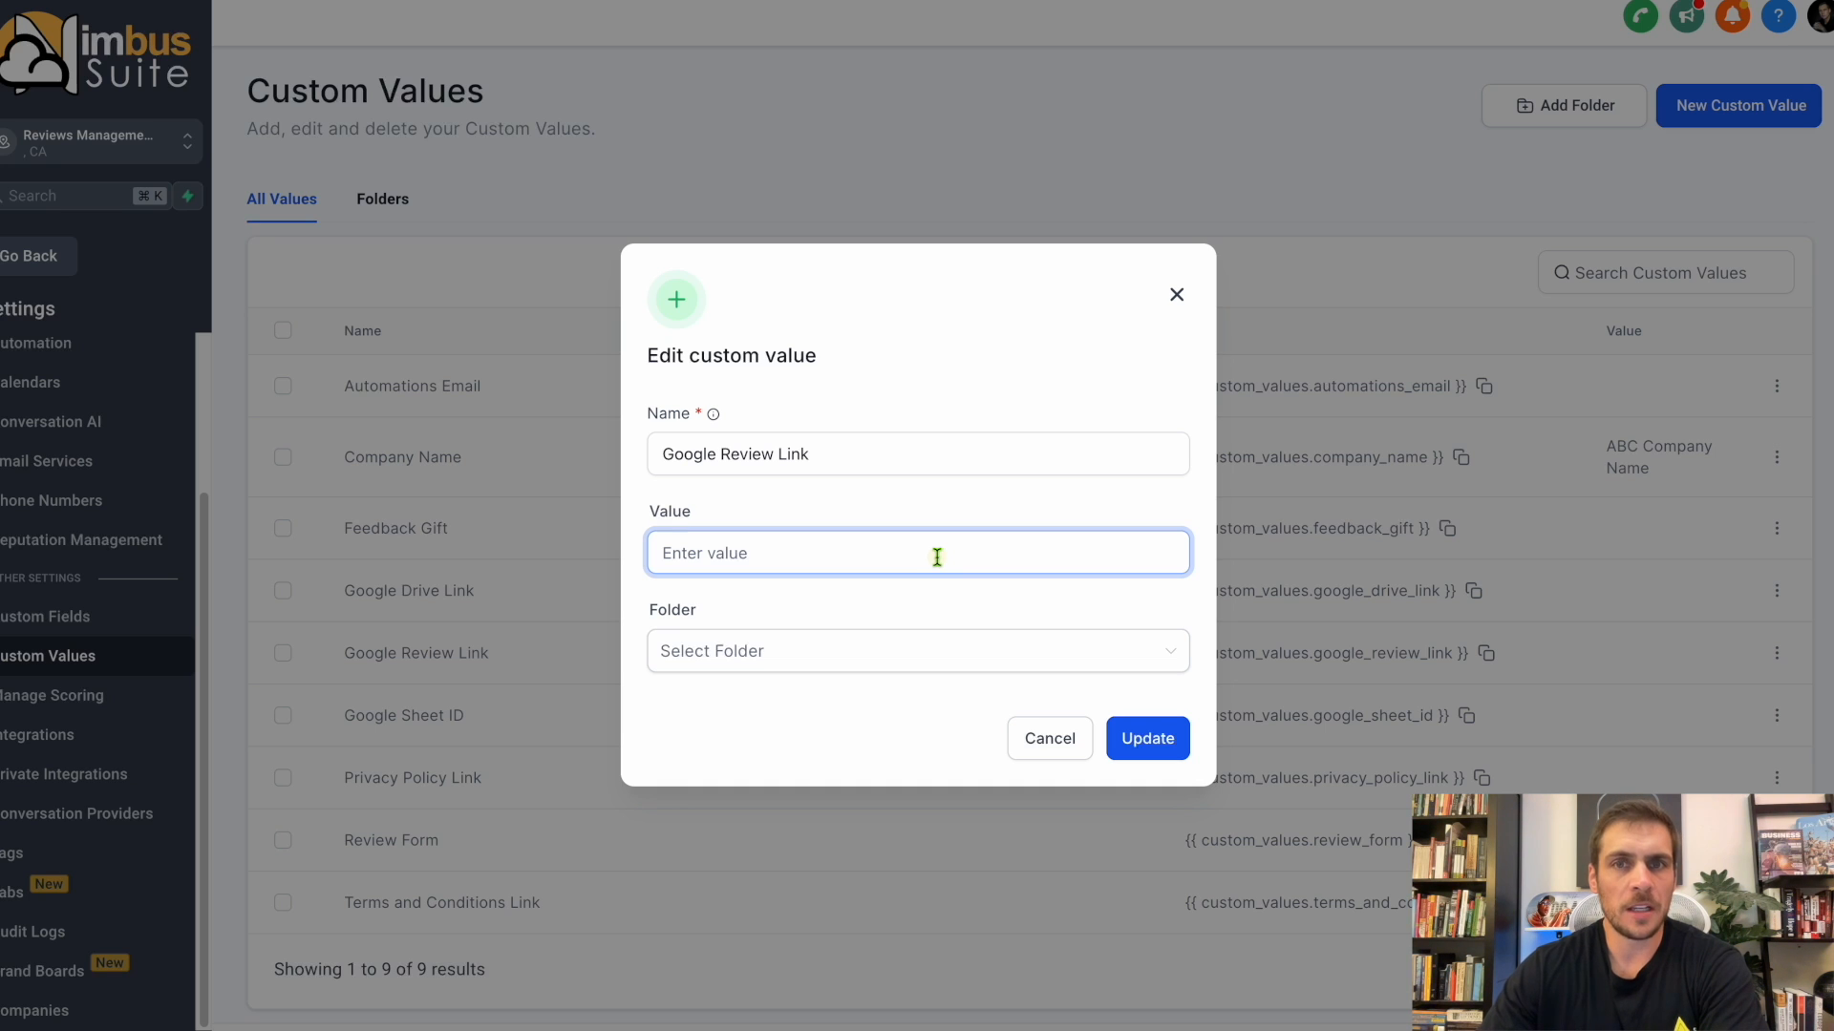
{"action": "left_click", "coordinate": [1151, 740]}
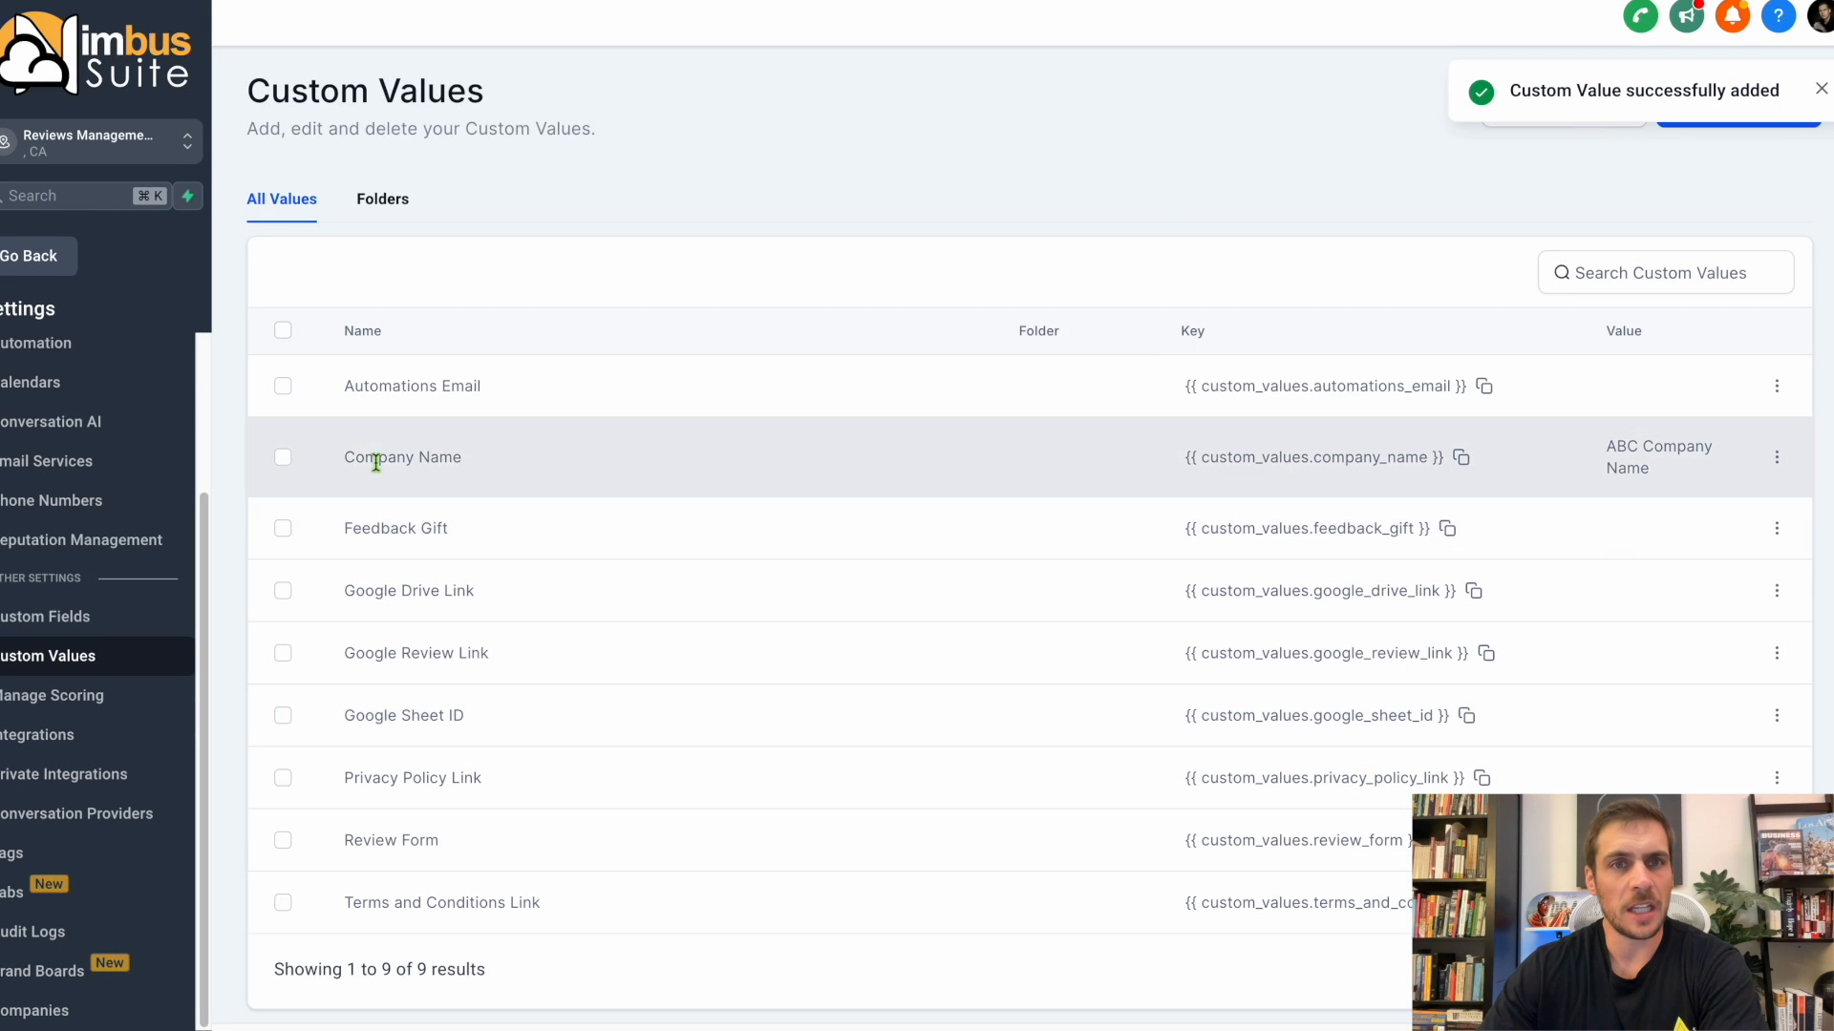
{"action": "left_click_drag", "start_coordinate": [344, 459], "coordinate": [524, 463]}
{"action": "left_click_drag", "start_coordinate": [343, 778], "coordinate": [504, 781]}
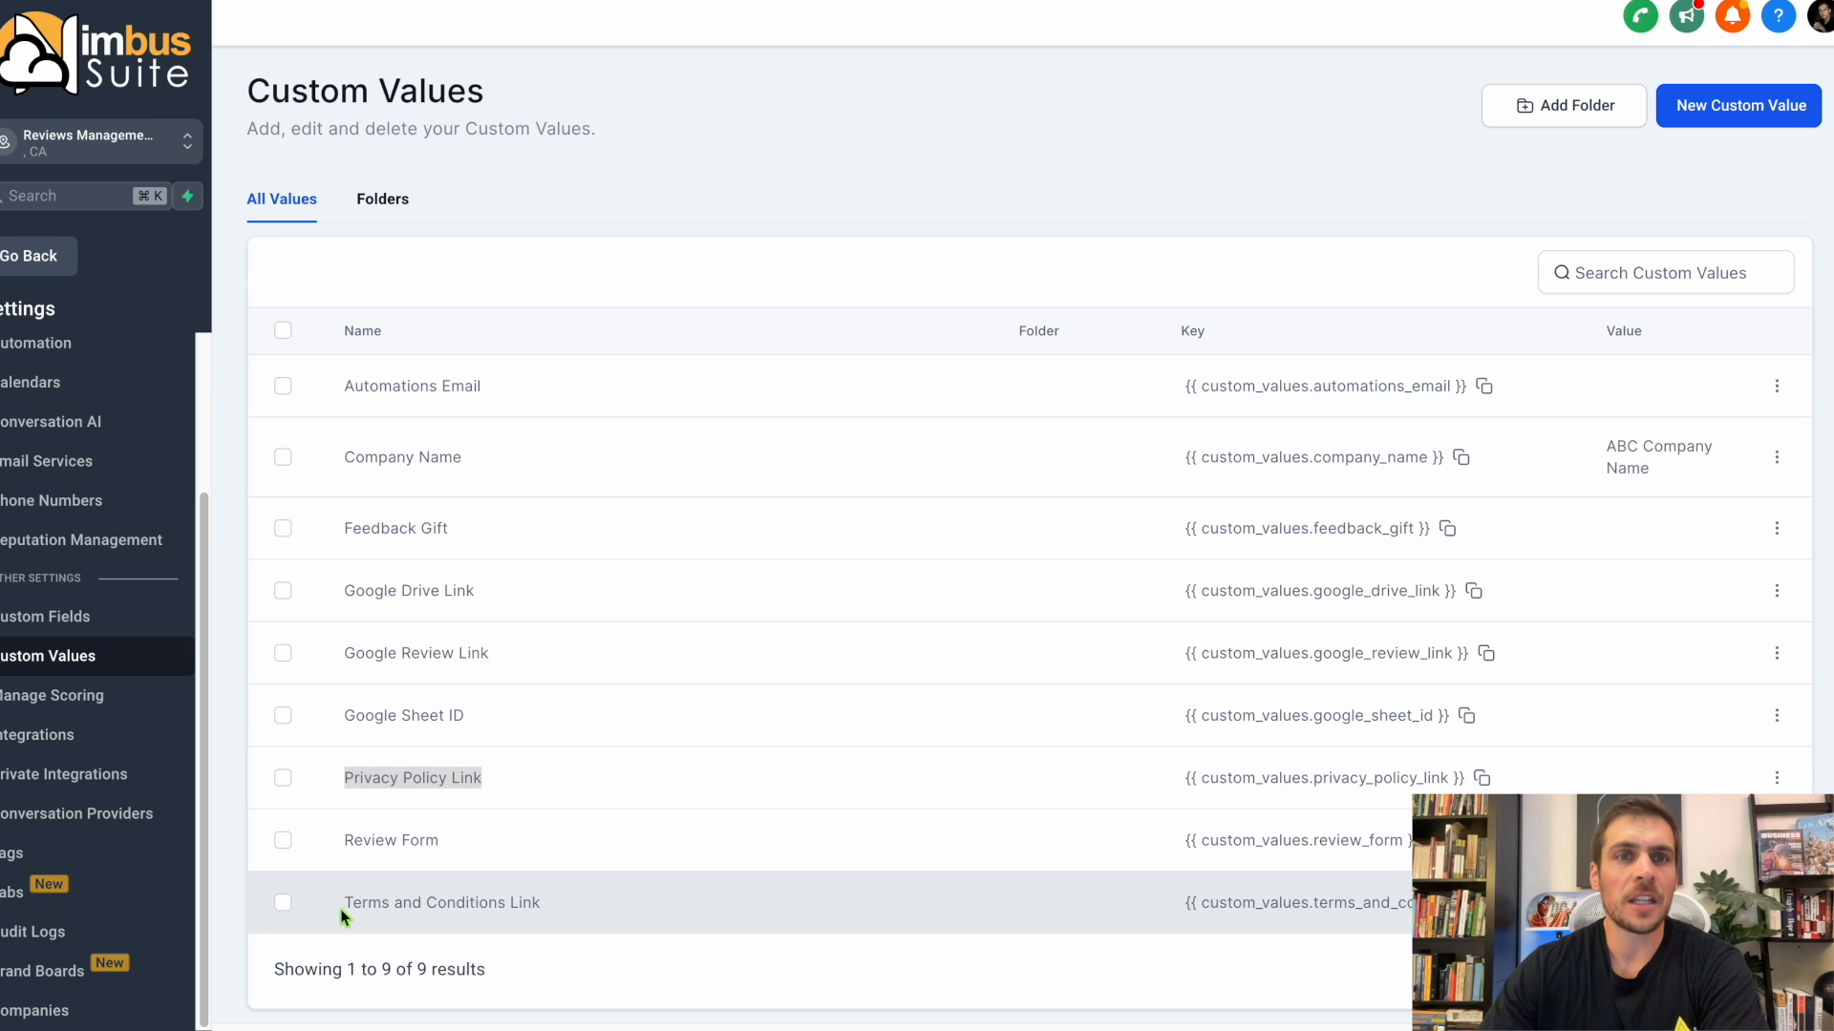
{"action": "left_click", "coordinate": [1776, 777]}
{"action": "left_click", "coordinate": [1678, 700]}
{"action": "left_click", "coordinate": [1023, 559]}
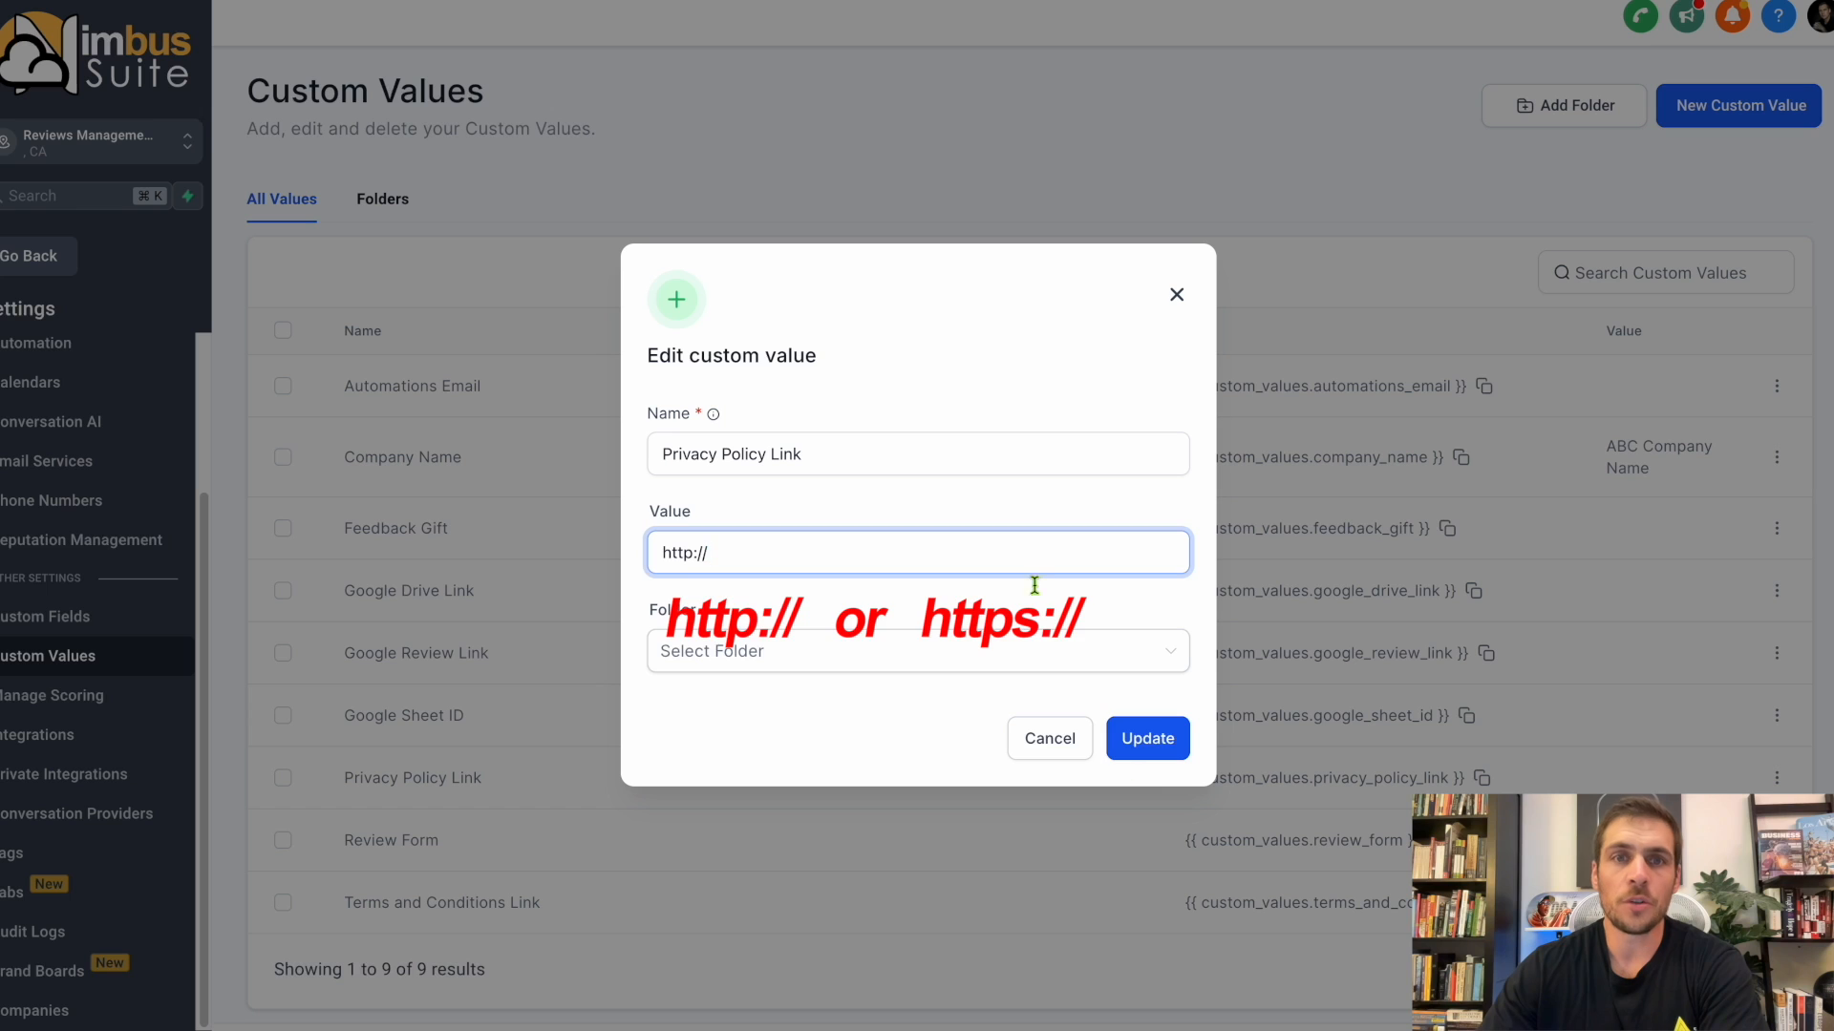
{"action": "left_click", "coordinate": [1049, 738]}
{"action": "left_click_drag", "start_coordinate": [346, 900], "coordinate": [592, 906]}
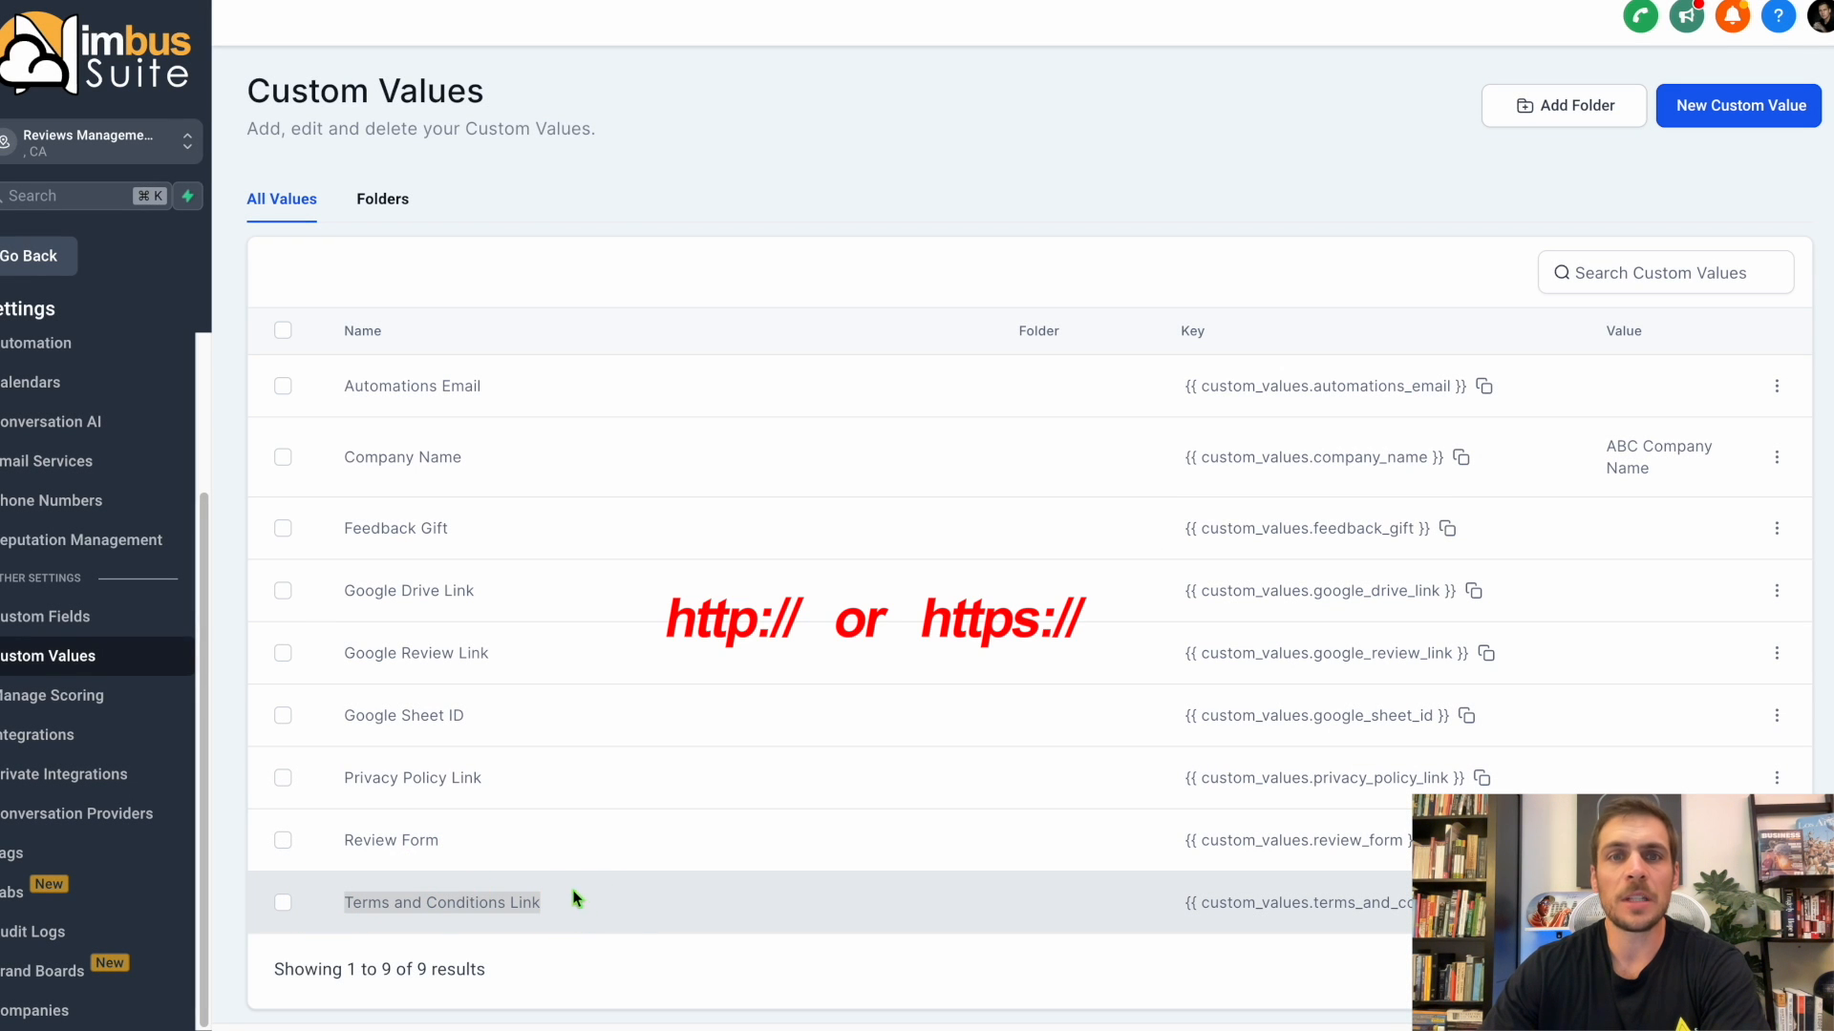
Open the form "2. Review Form" among the site forms, copy its form link from the integration options and leave the form editor.
{"action": "left_click_drag", "start_coordinate": [345, 839], "coordinate": [468, 855]}
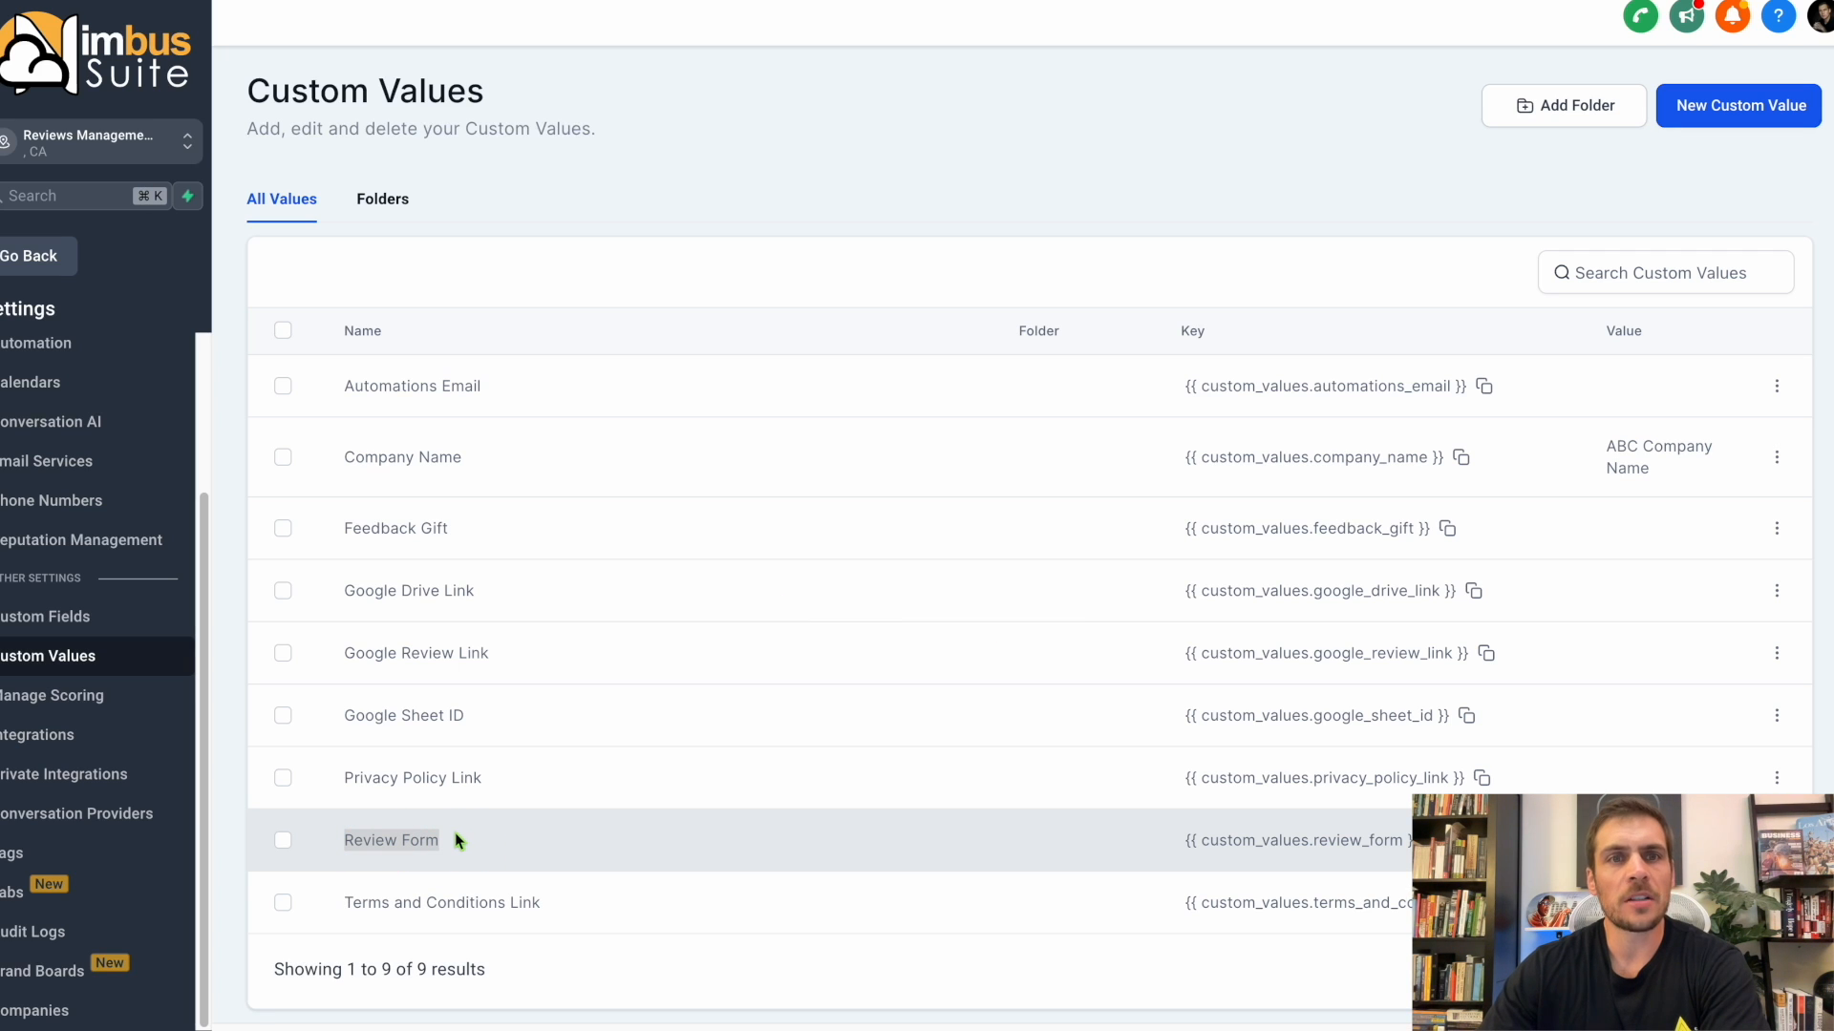
{"action": "left_click", "coordinate": [29, 256]}
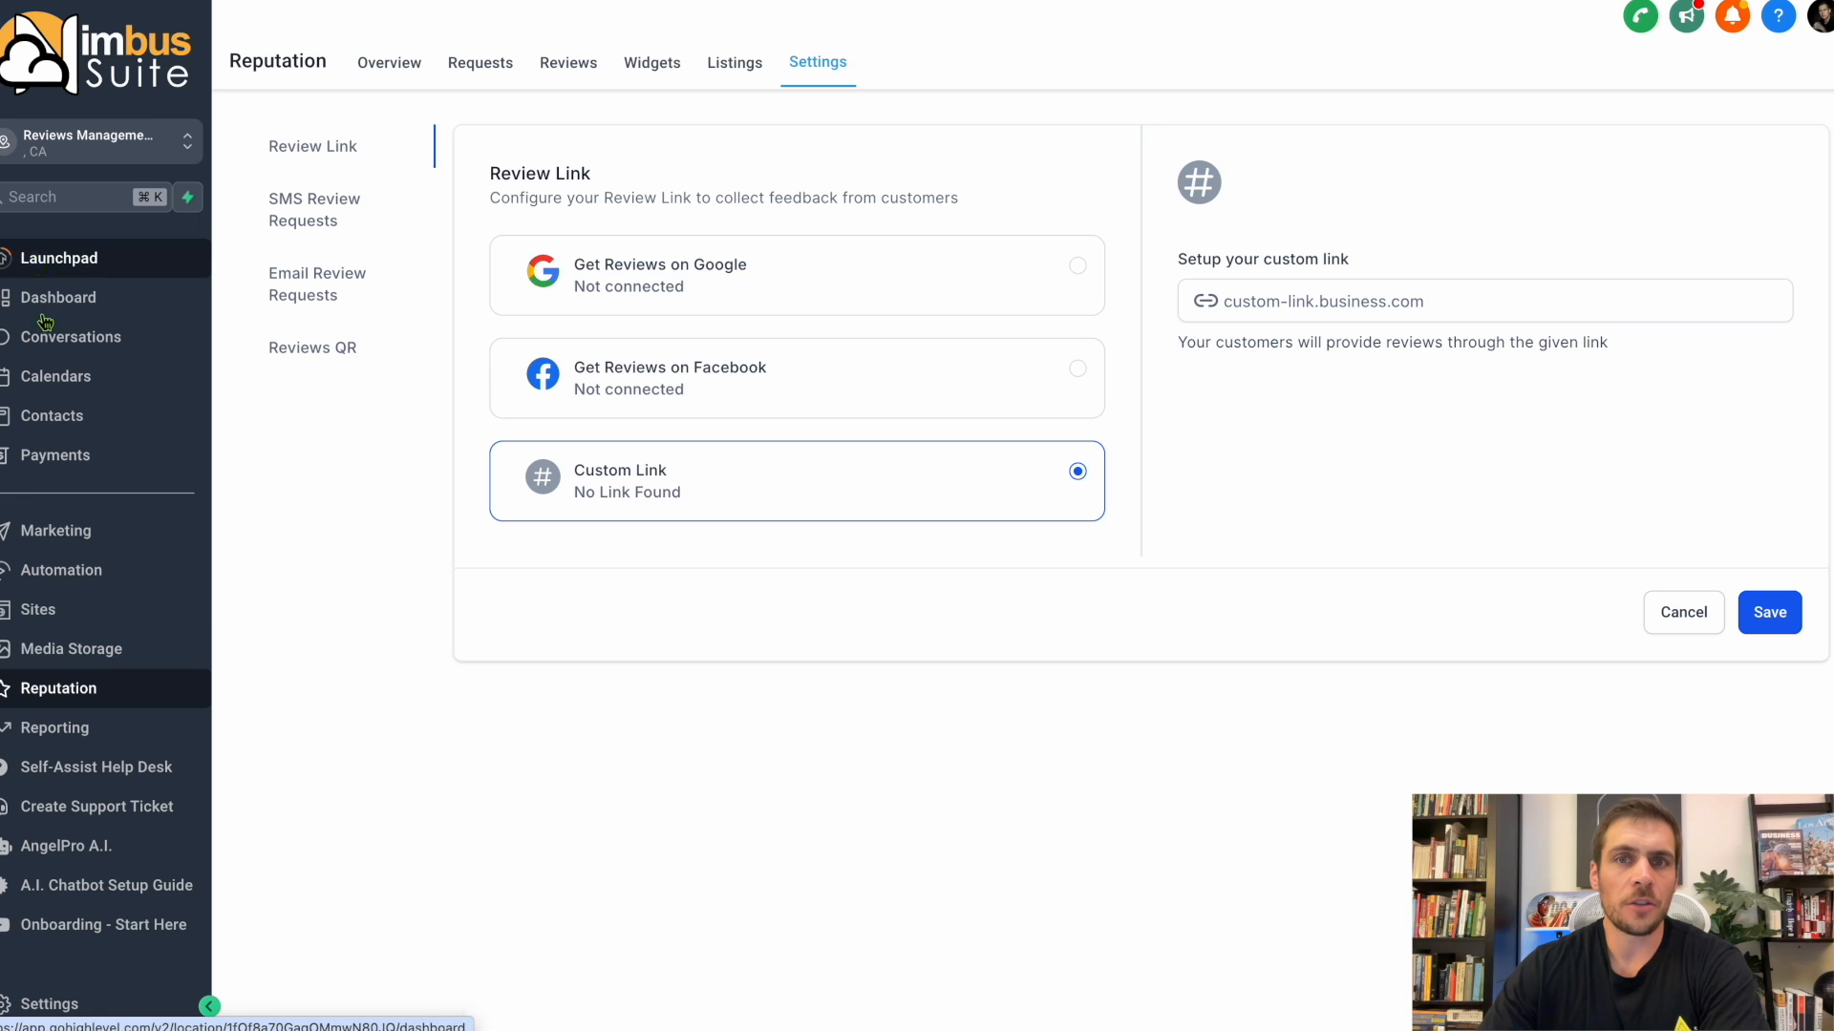
{"action": "left_click", "coordinate": [53, 616]}
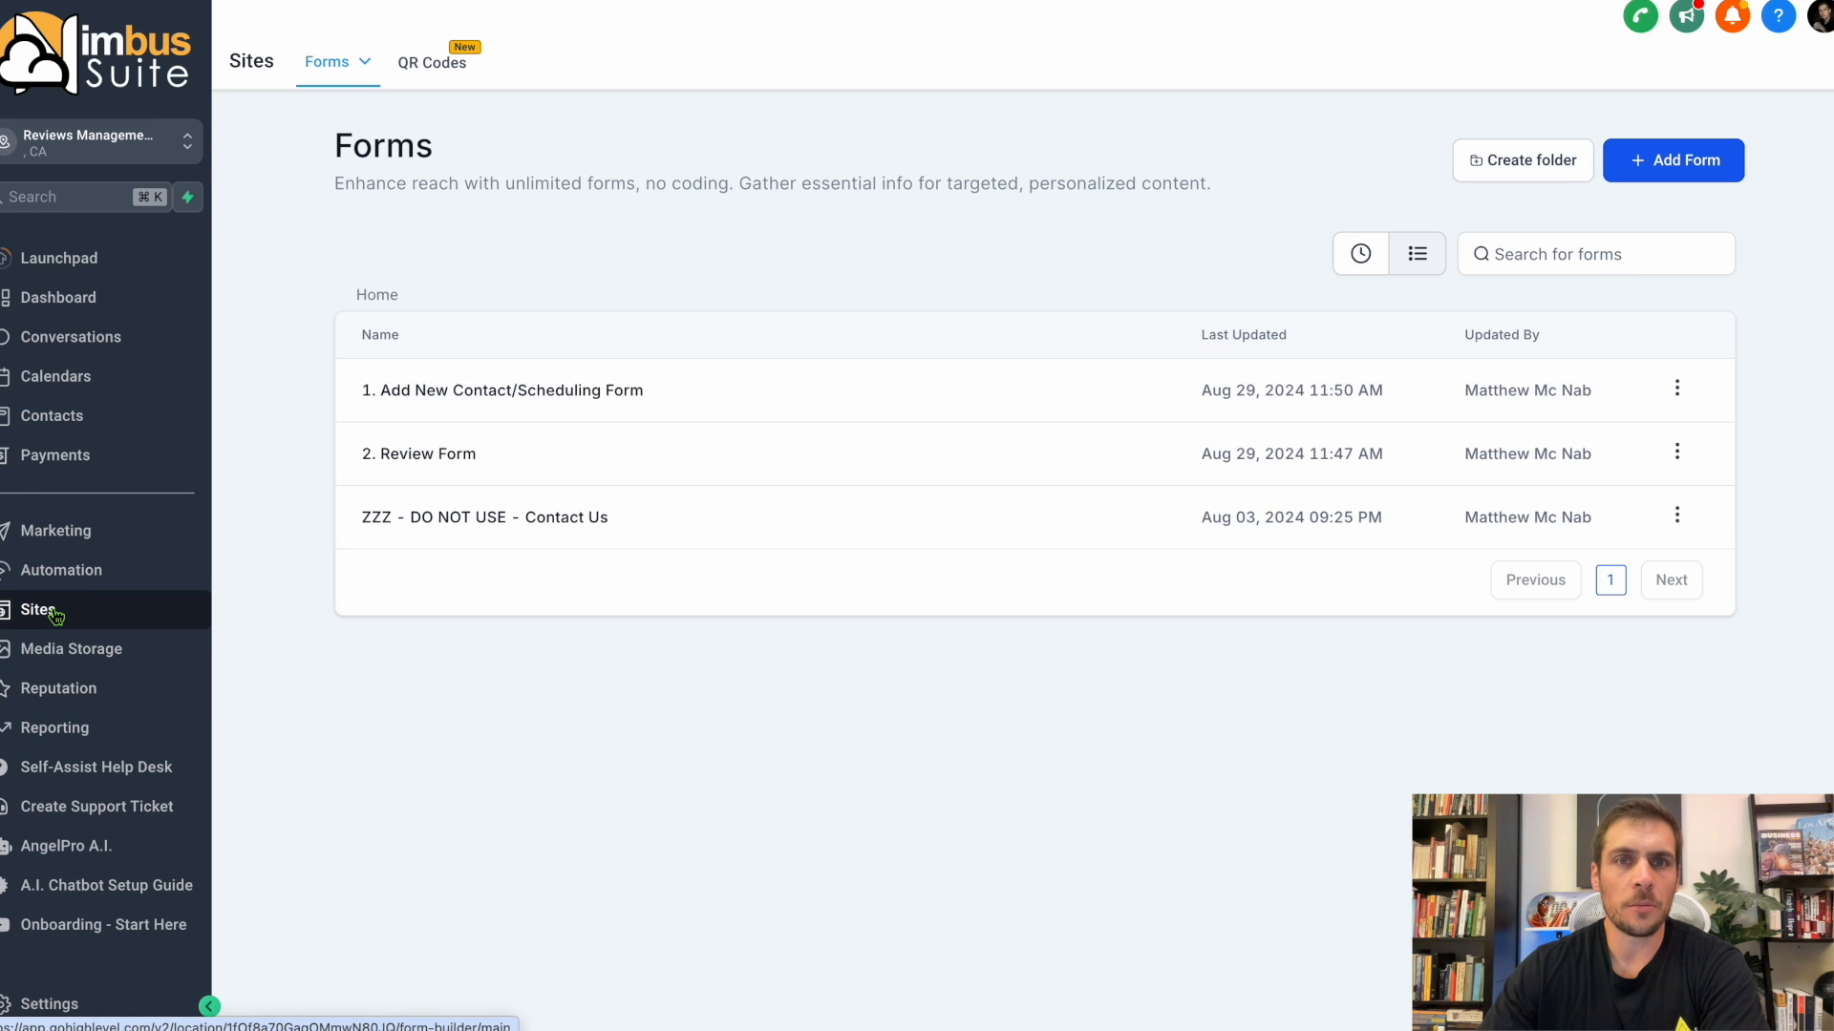
{"action": "left_click", "coordinate": [417, 457]}
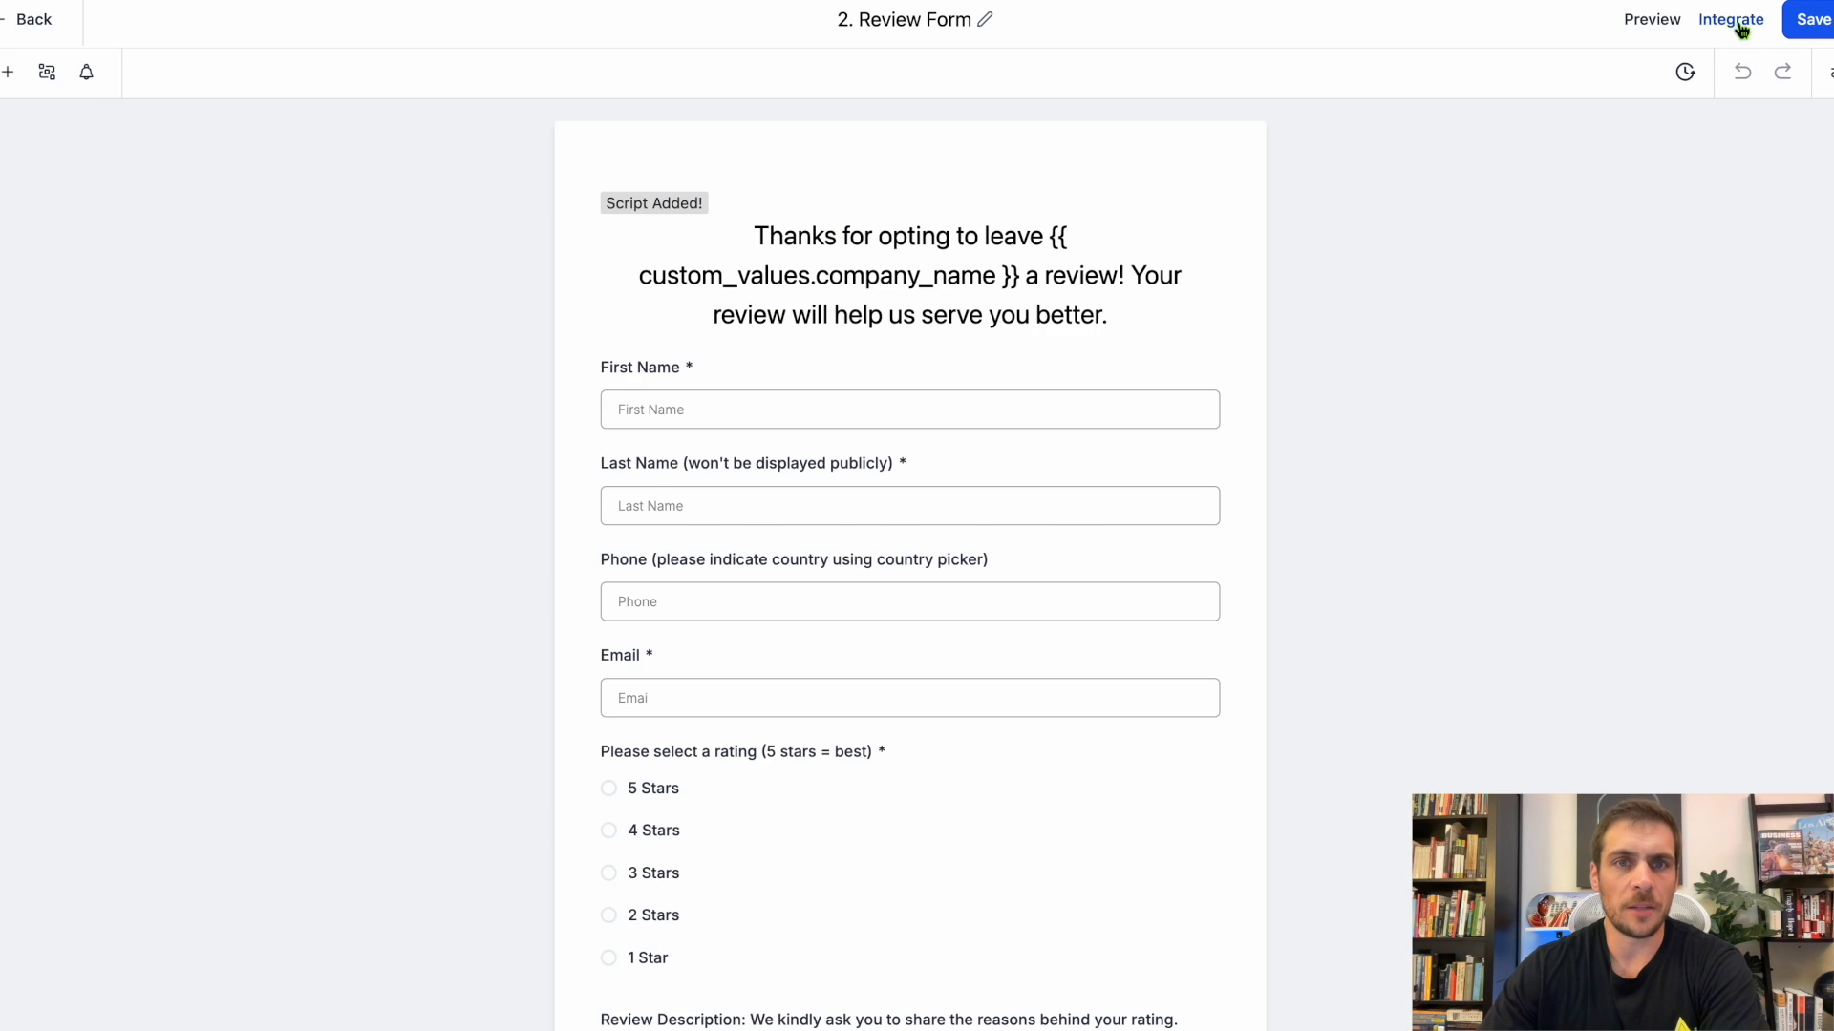
{"action": "left_click", "coordinate": [1730, 20]}
{"action": "left_click", "coordinate": [1155, 611]}
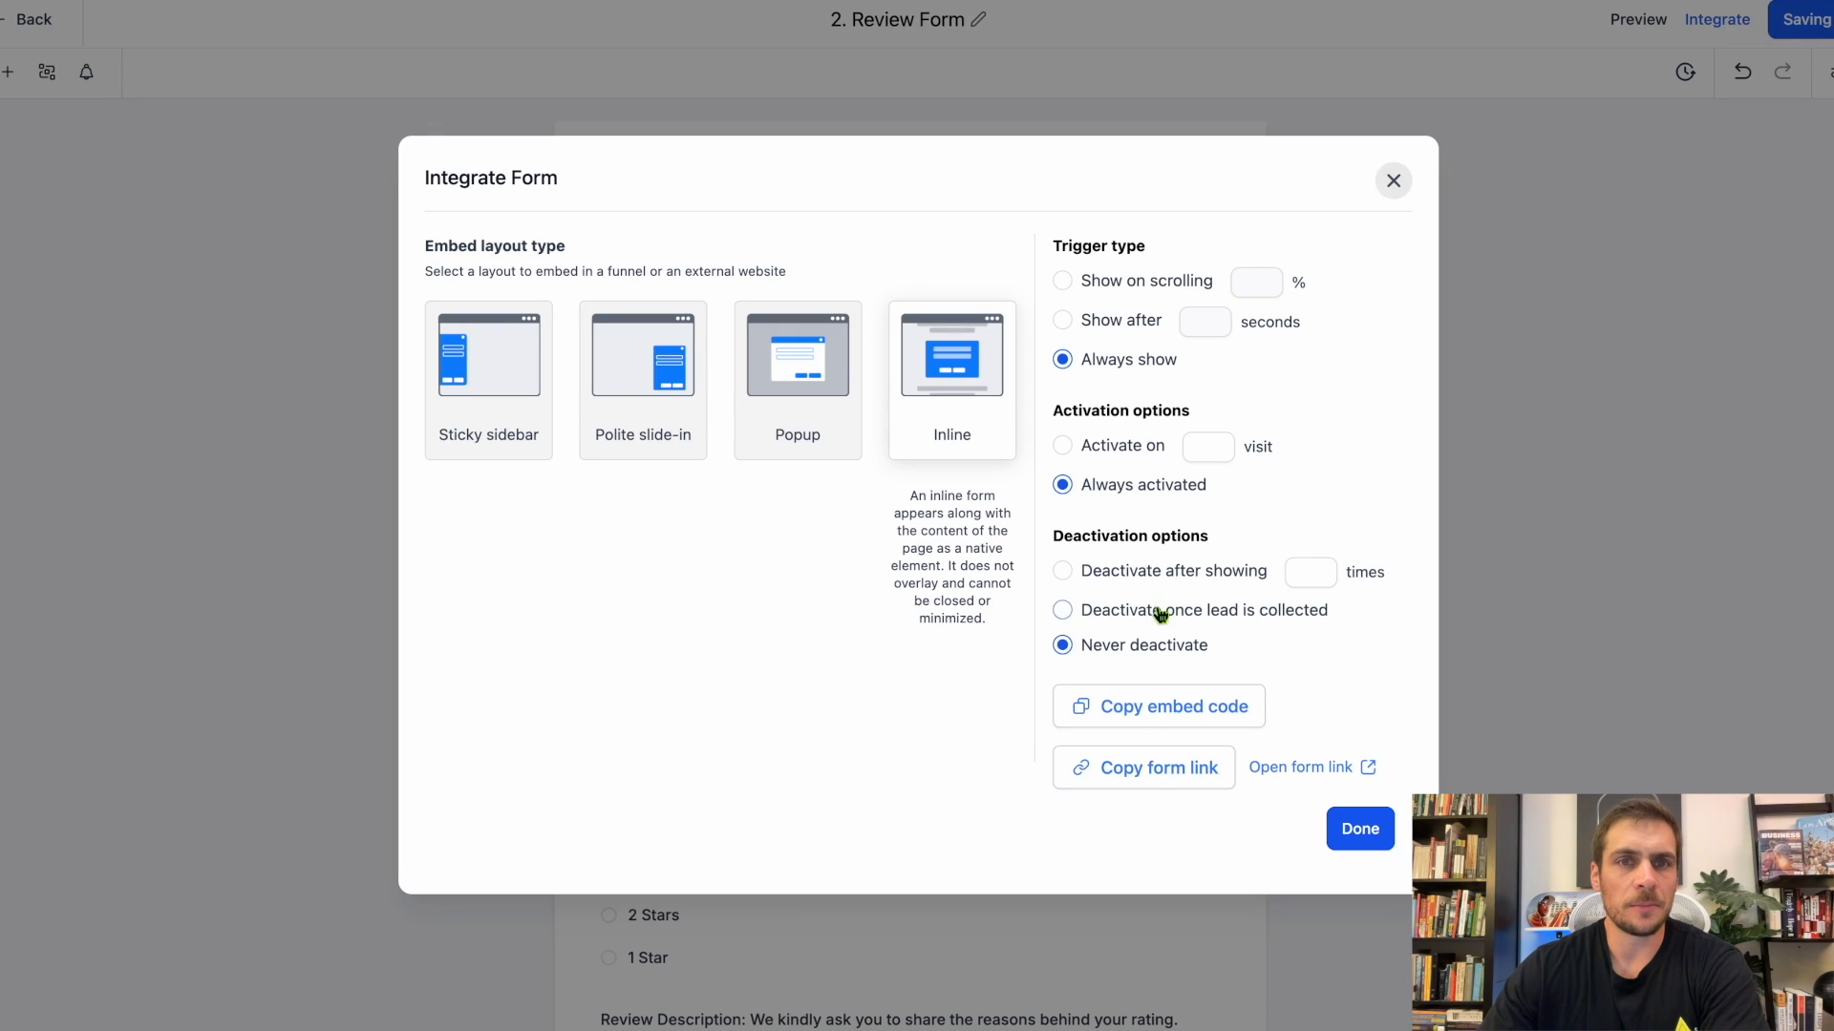
{"action": "left_click", "coordinate": [1147, 777]}
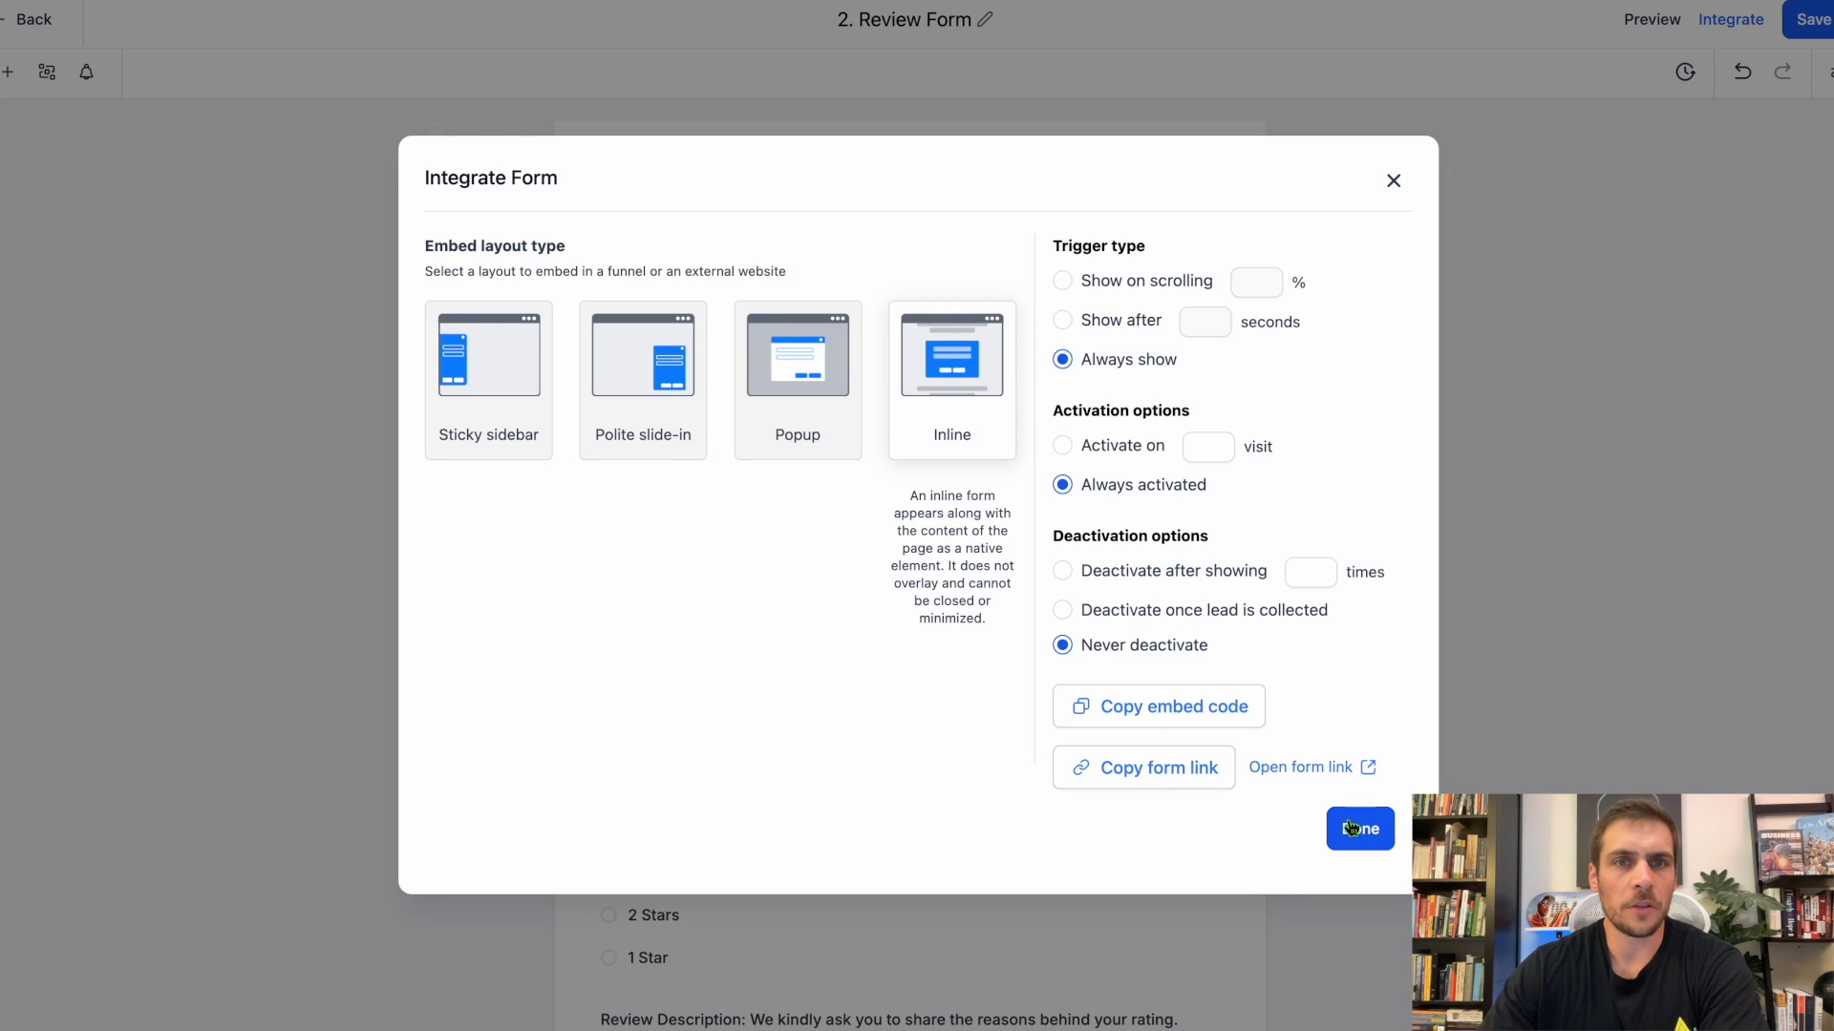
{"action": "left_click", "coordinate": [1350, 827]}
{"action": "left_click", "coordinate": [32, 23]}
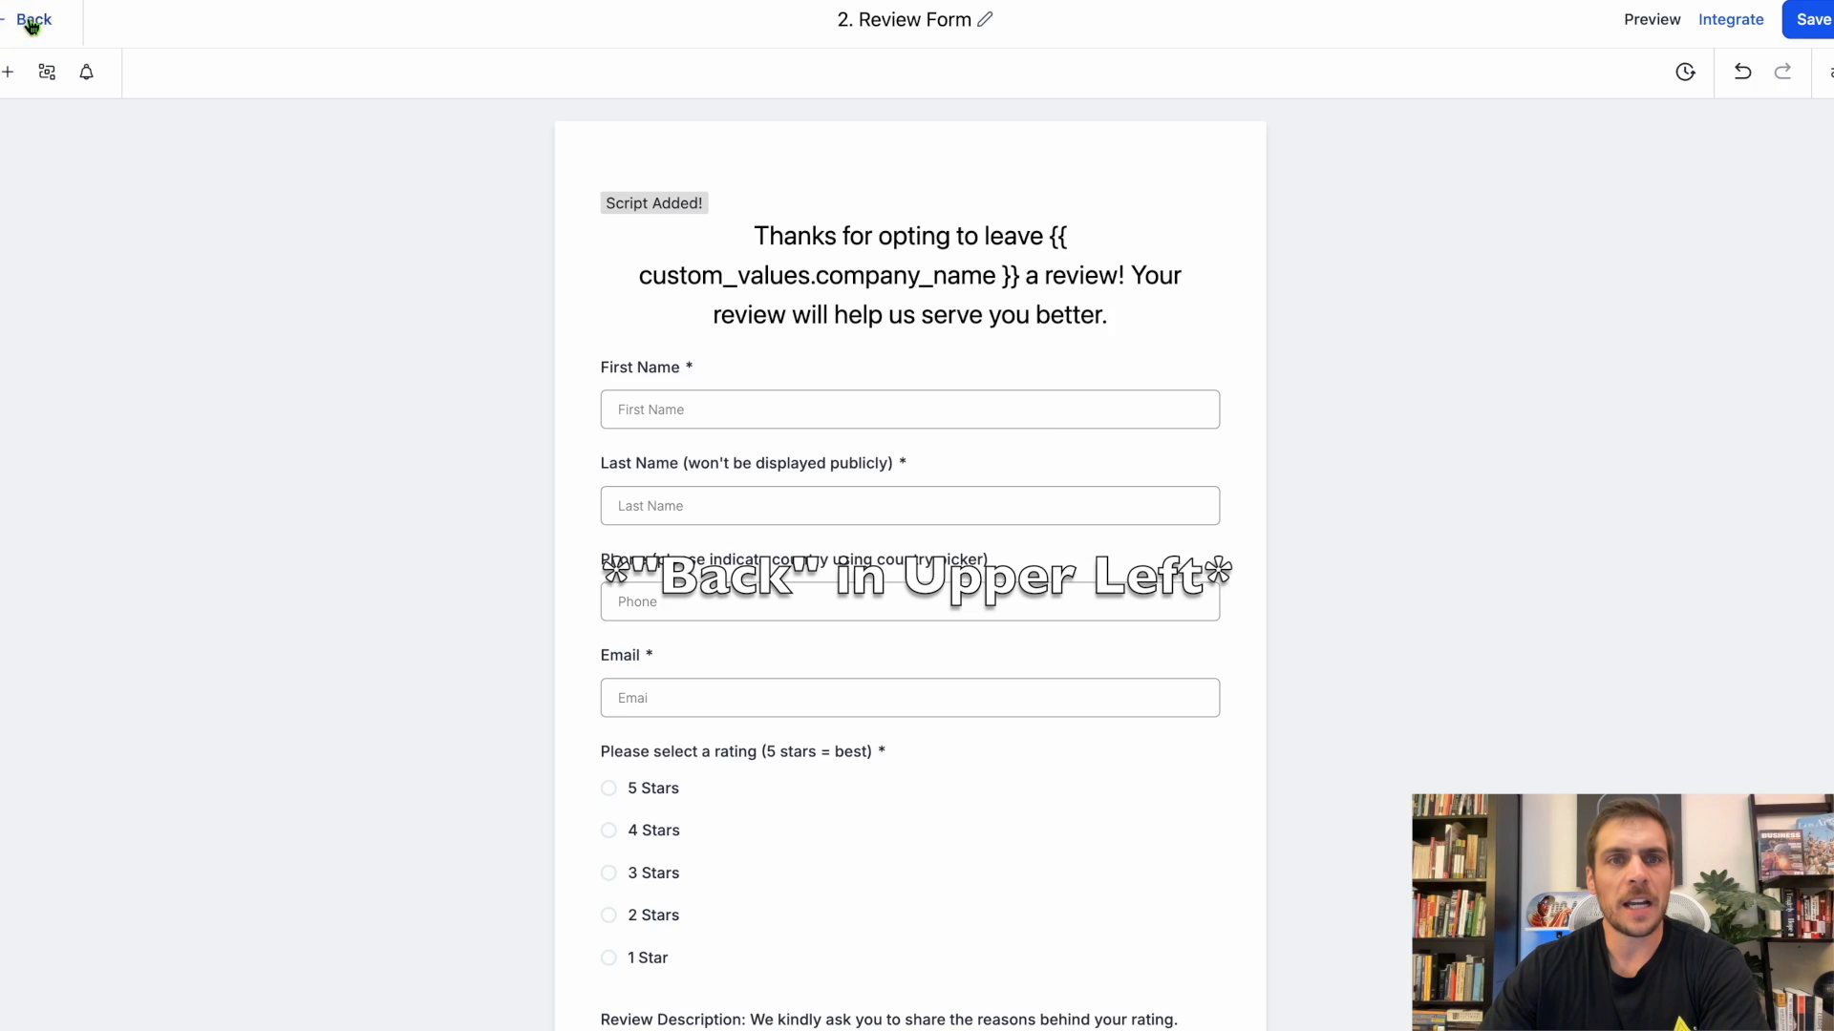
Return to the custom values, open the Review Form value for editing and update it.
{"action": "left_click", "coordinate": [84, 1015]}
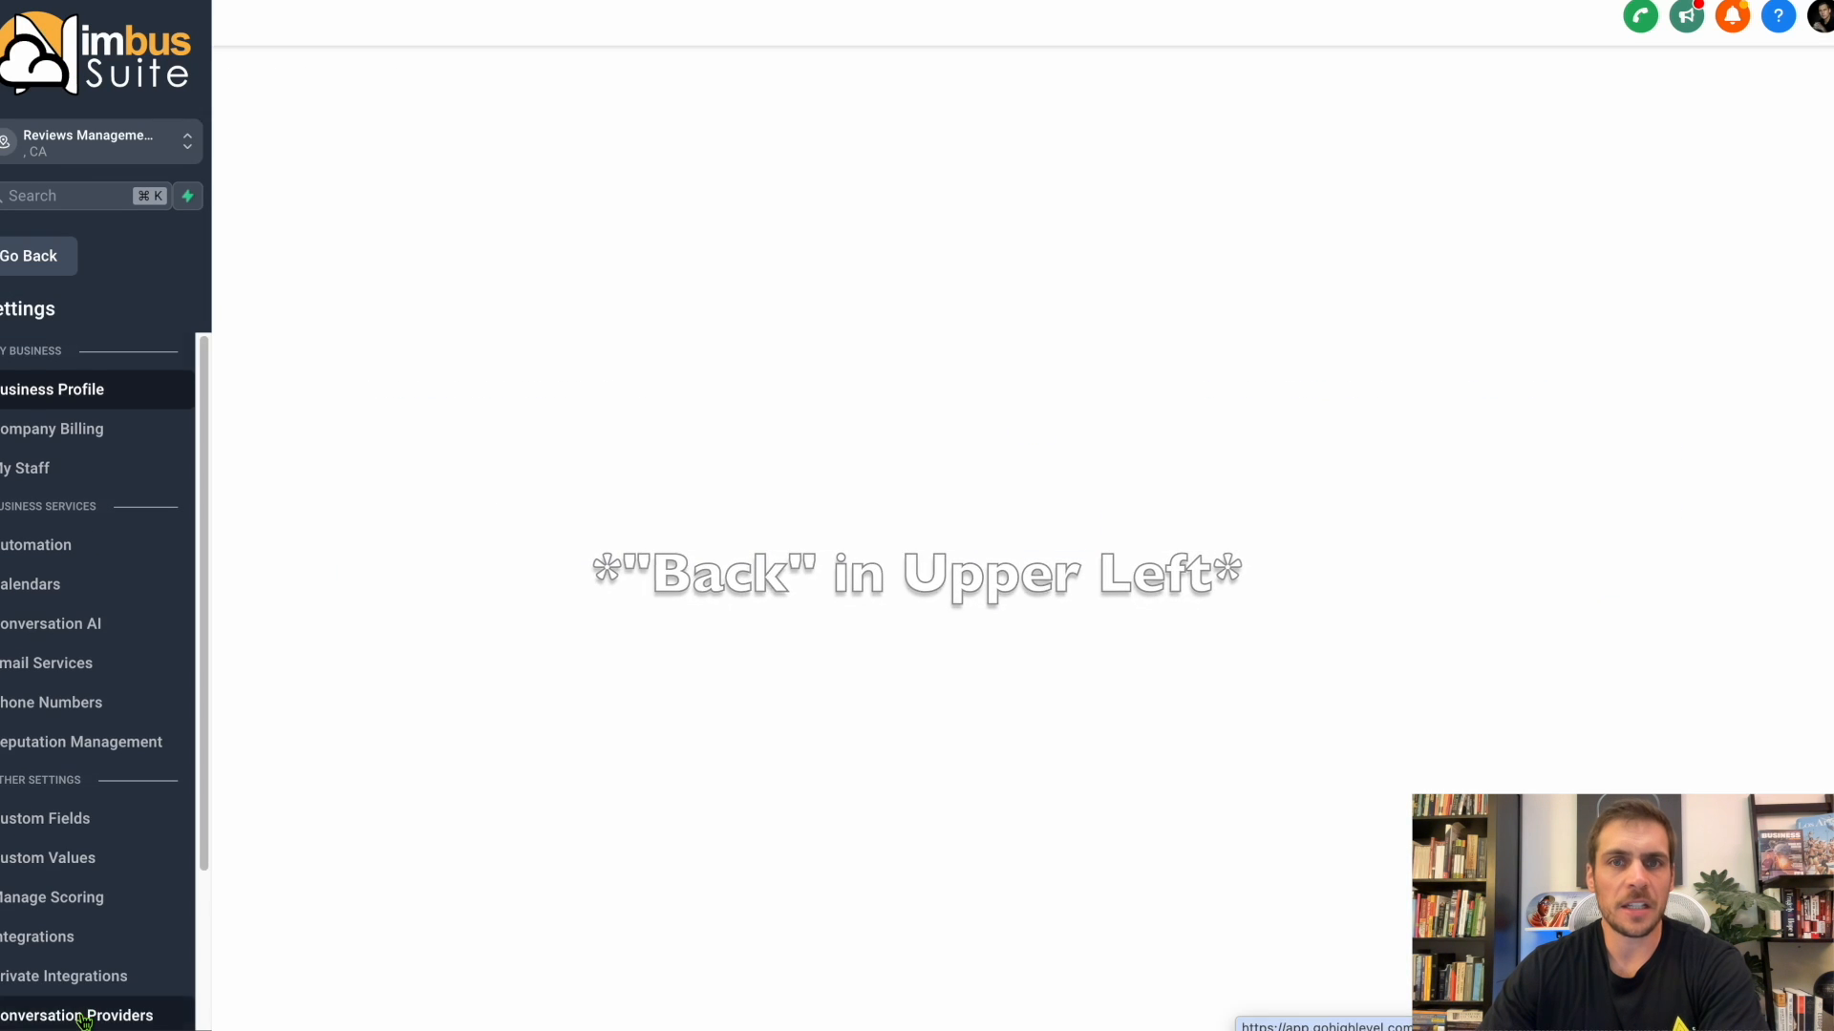
{"action": "left_click", "coordinate": [57, 857]}
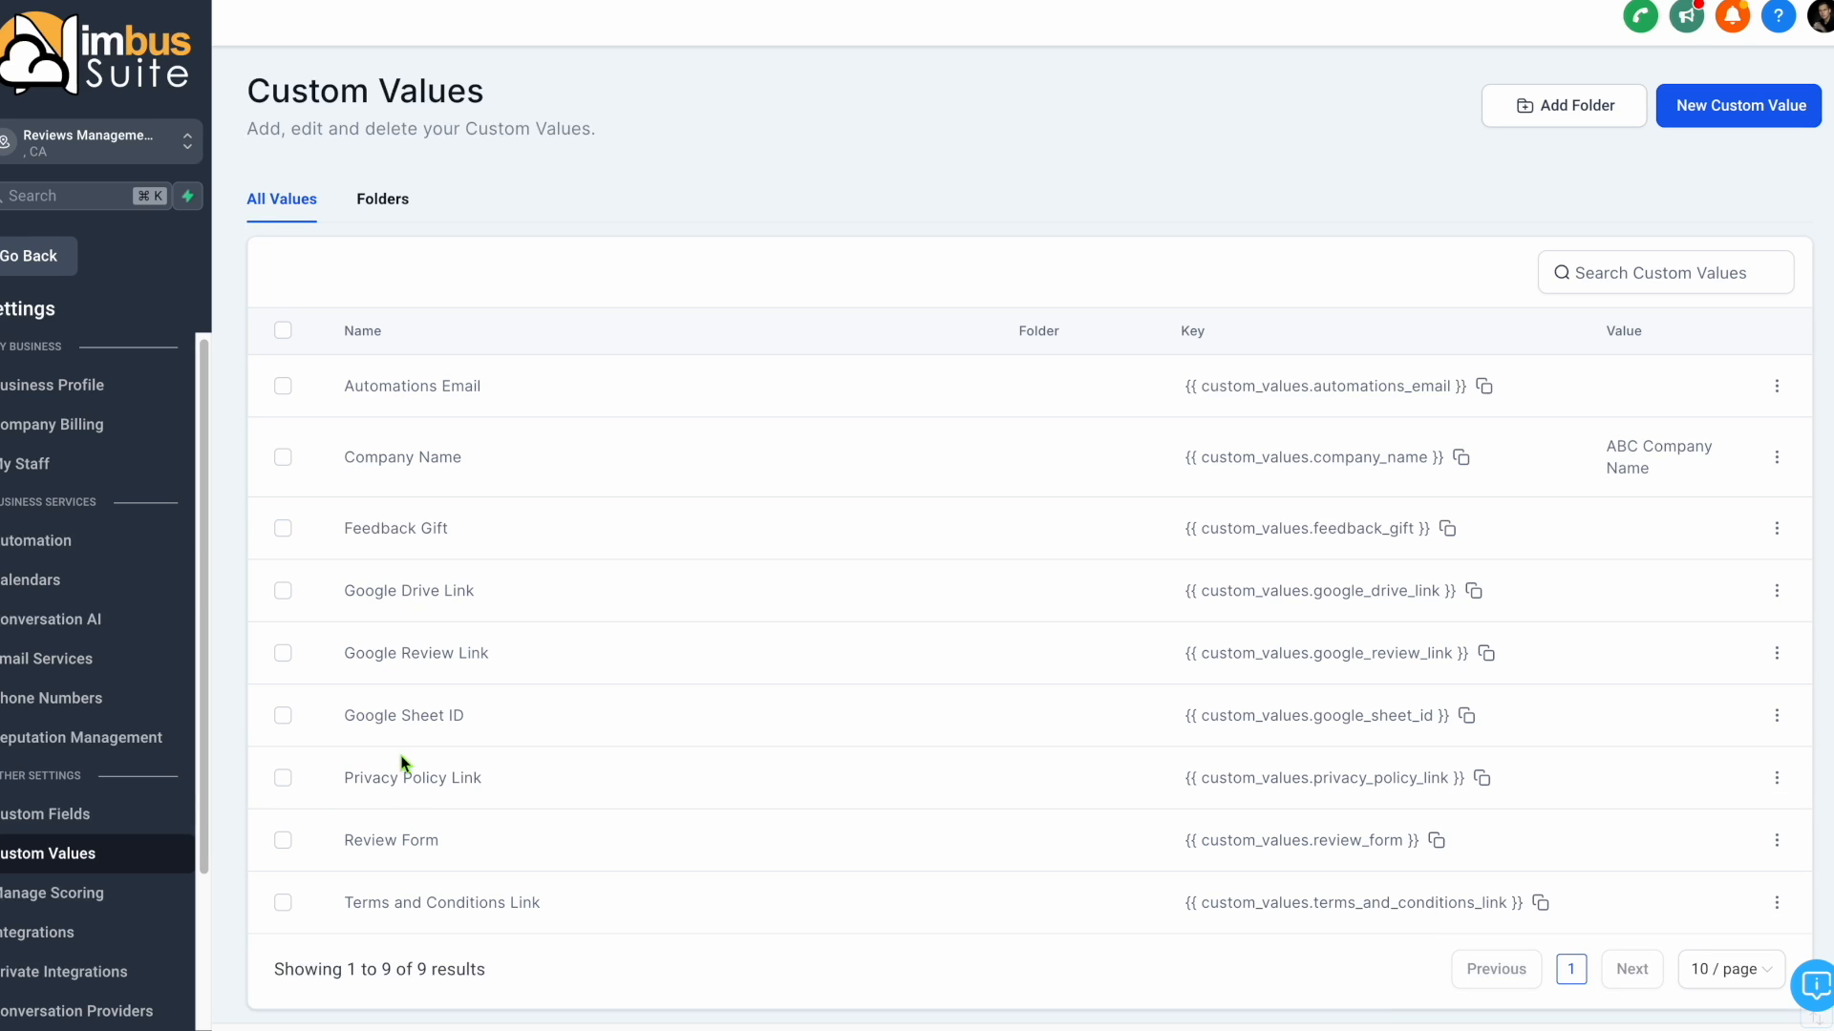
{"action": "left_click", "coordinate": [1777, 841]}
{"action": "left_click", "coordinate": [1719, 765]}
{"action": "left_click", "coordinate": [972, 542]}
{"action": "right_click", "coordinate": [735, 556]}
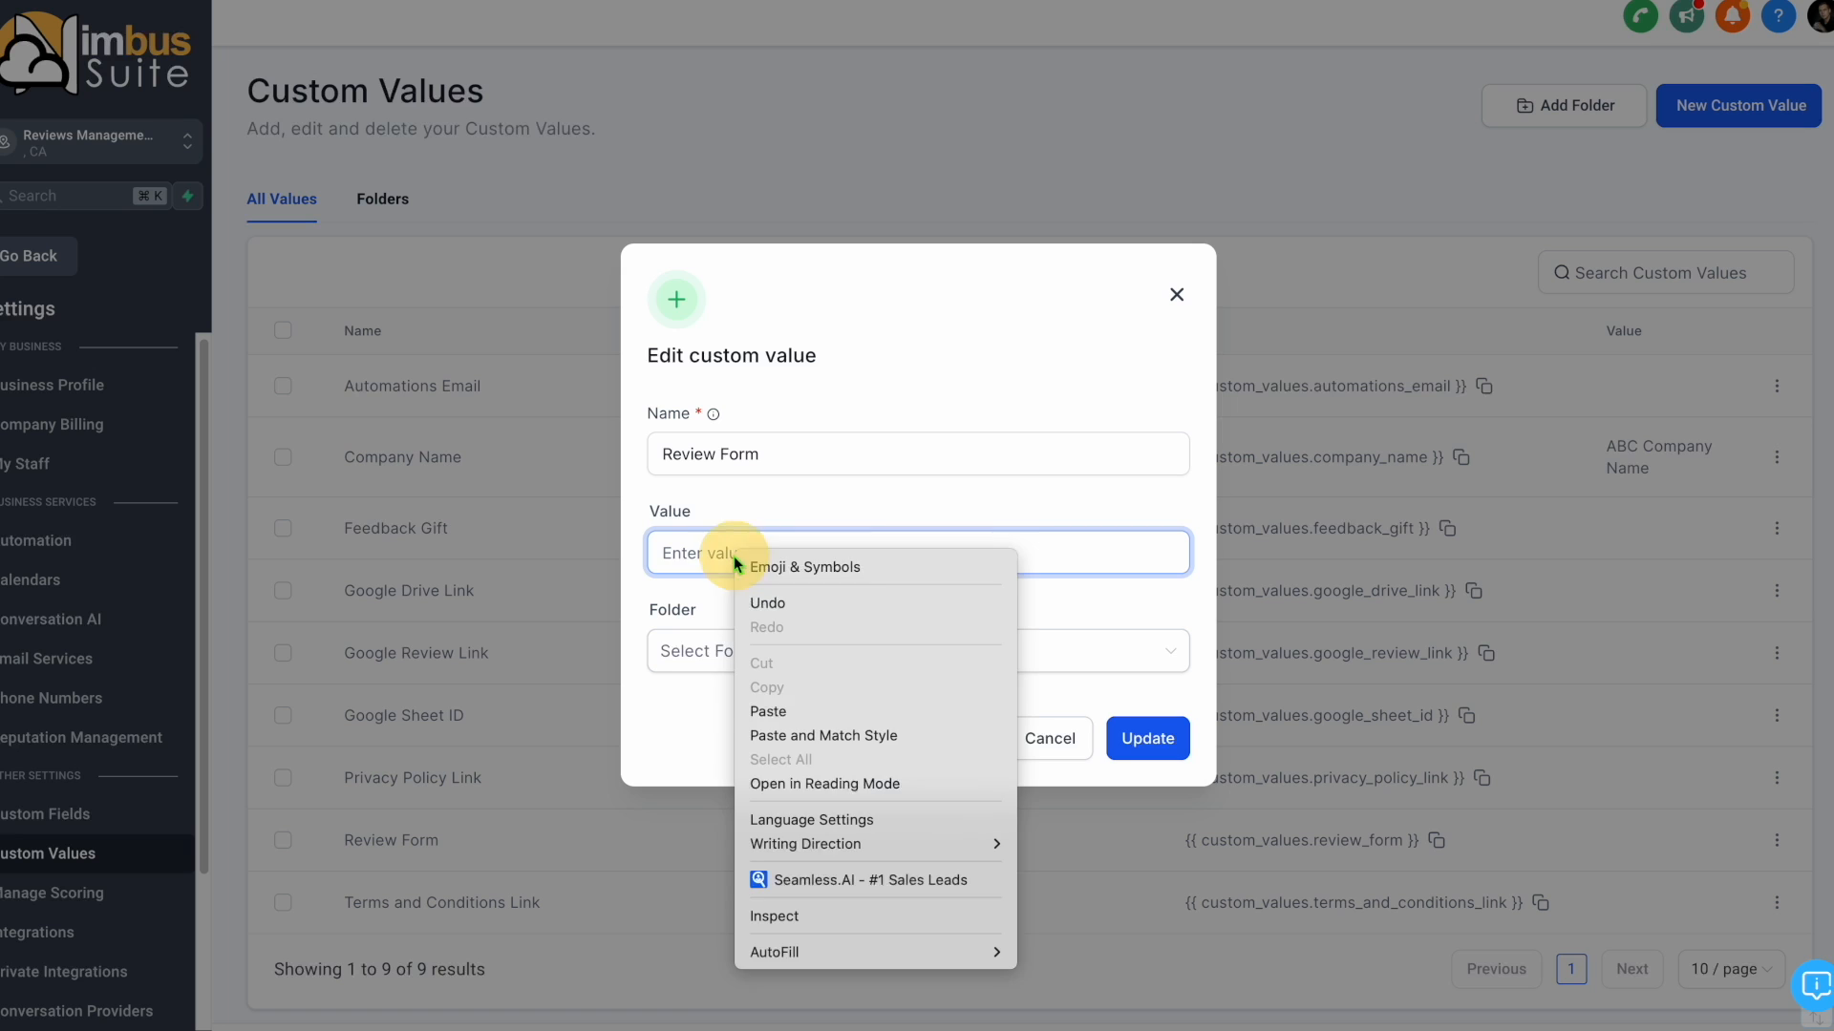
{"action": "left_click", "coordinate": [1058, 728]}
{"action": "left_click", "coordinate": [1142, 738]}
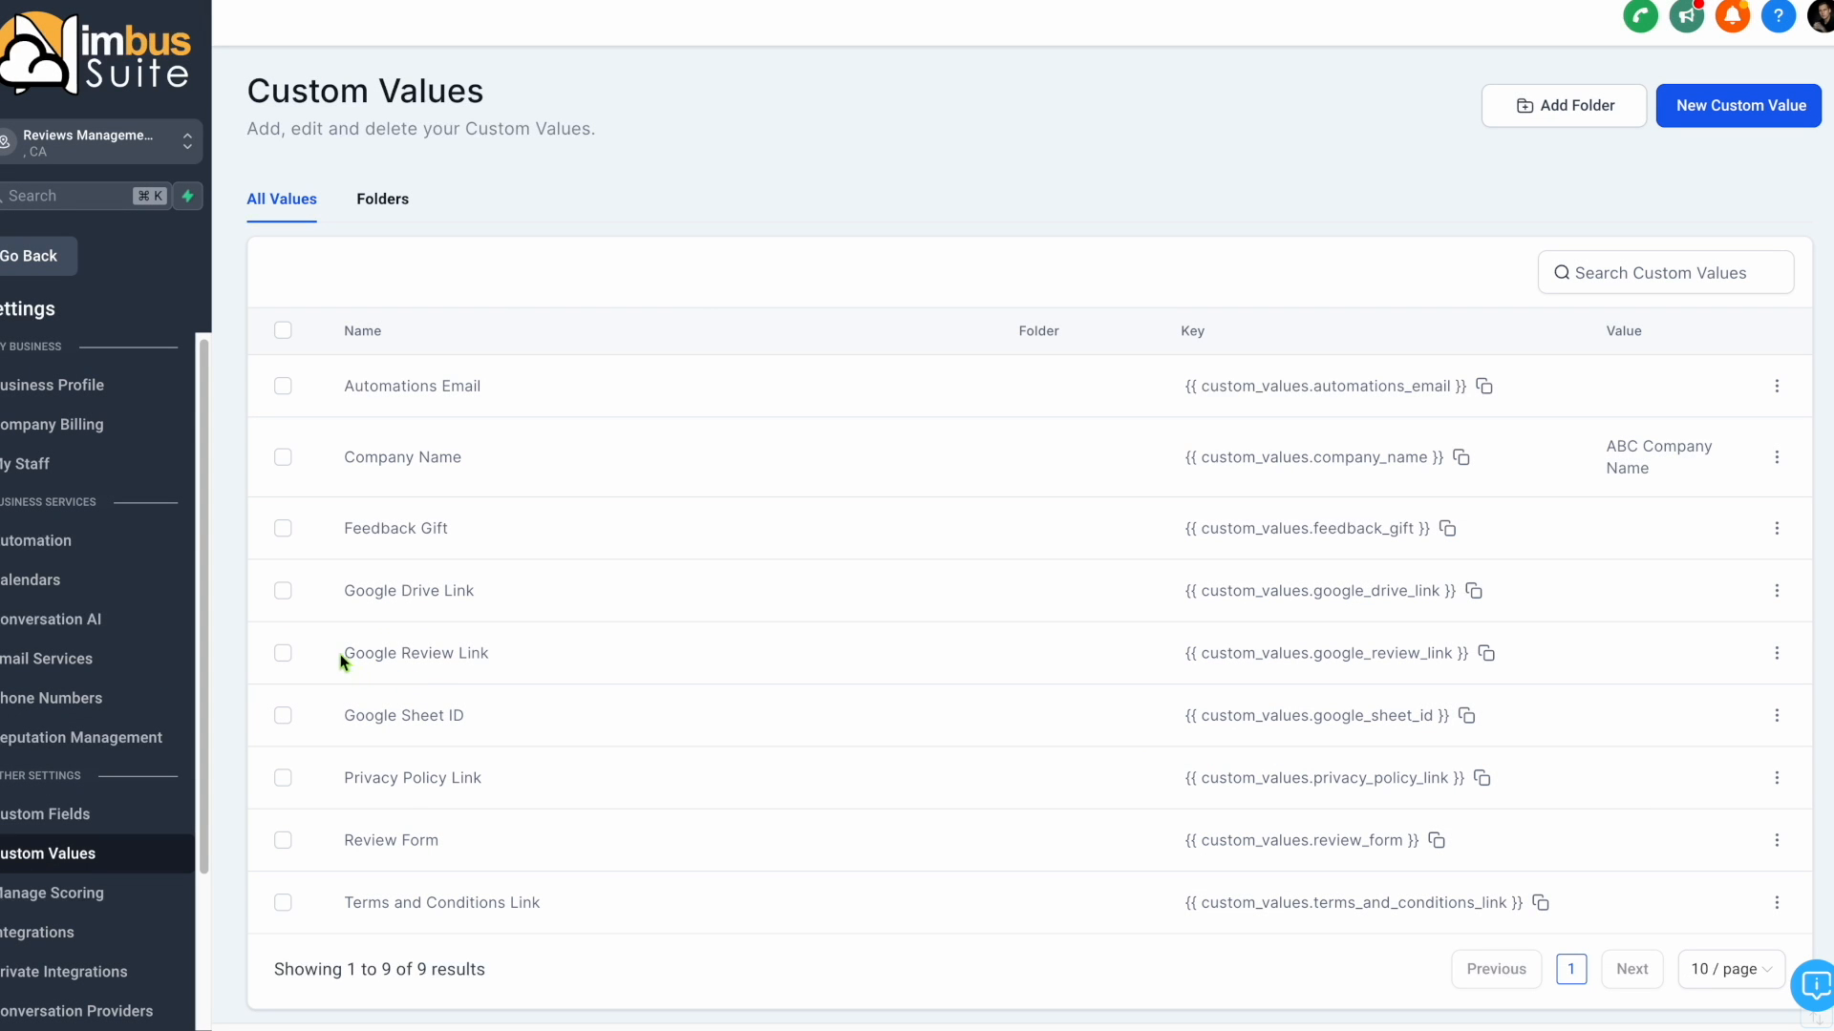
{"action": "left_click_drag", "start_coordinate": [346, 715], "coordinate": [482, 716]}
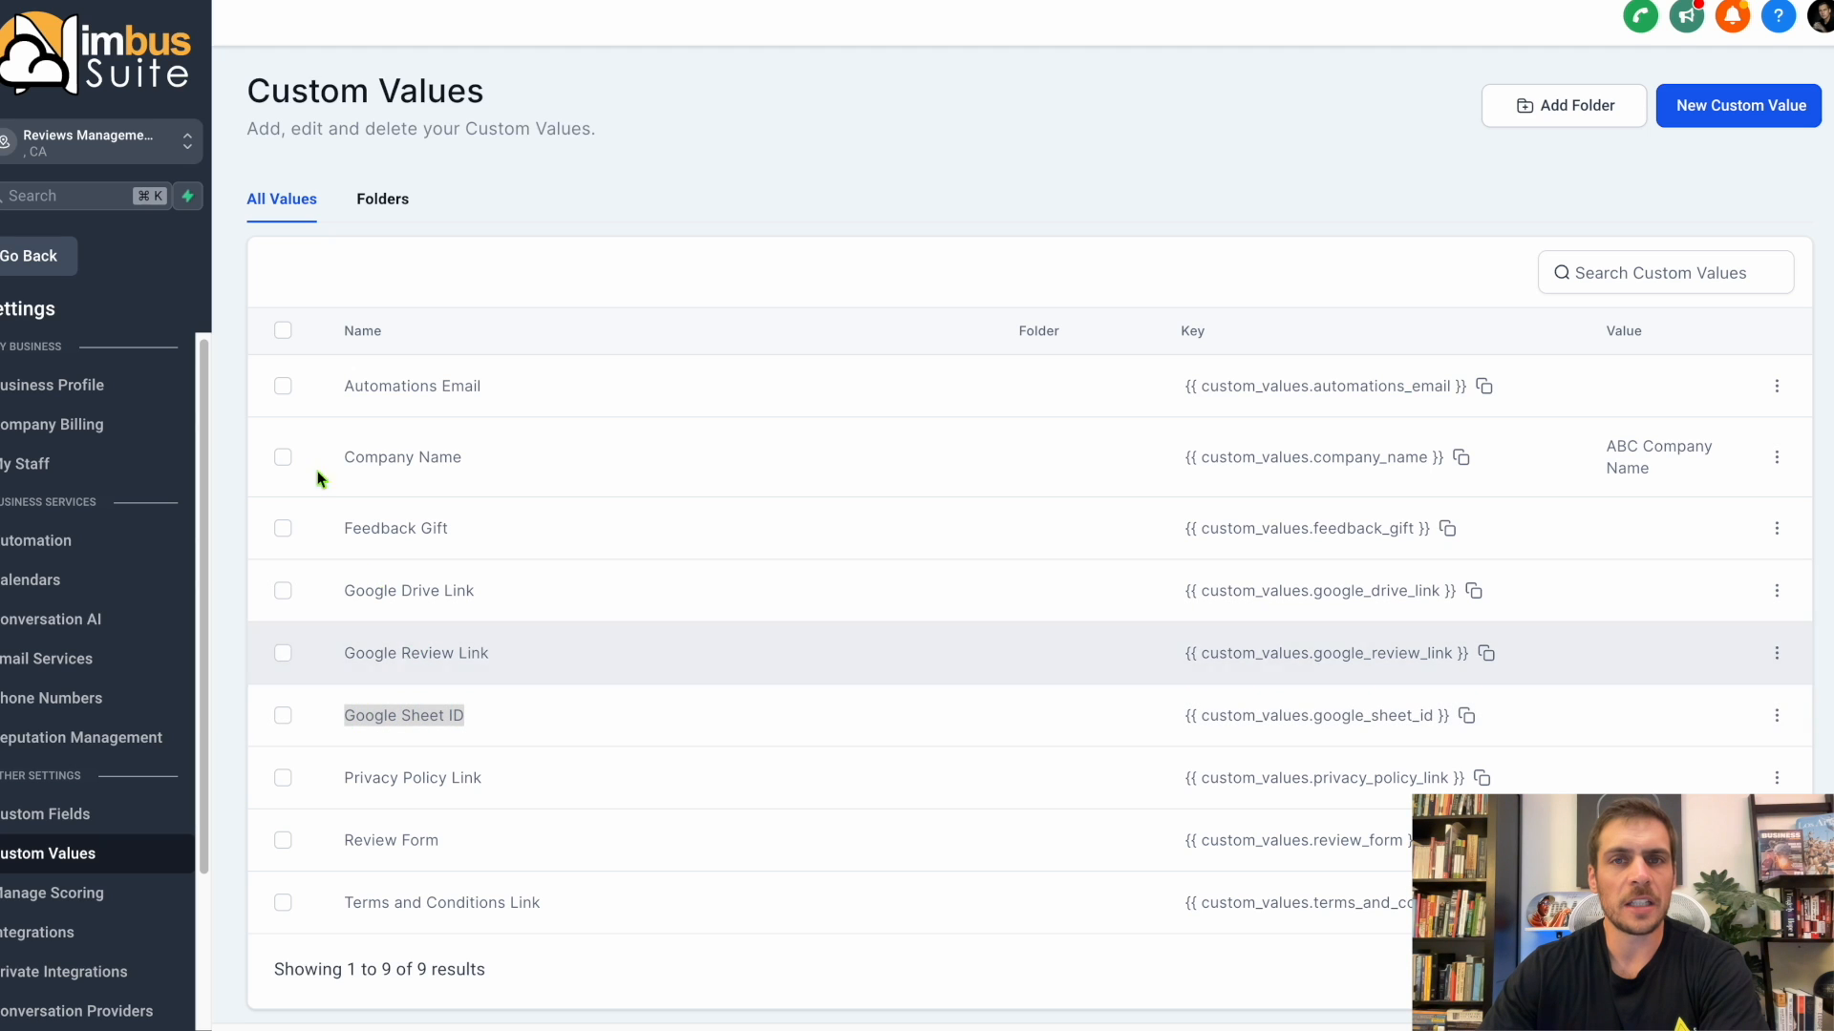
Switch to the resources email in Gmail, copy the Google Drive ID link and return to the custom values.
{"action": "left_click", "coordinate": [134, 2]}
{"action": "left_click_drag", "start_coordinate": [959, 463], "coordinate": [449, 458]}
{"action": "right_click", "coordinate": [462, 458]}
{"action": "left_click", "coordinate": [507, 614]}
{"action": "left_click", "coordinate": [325, 2]}
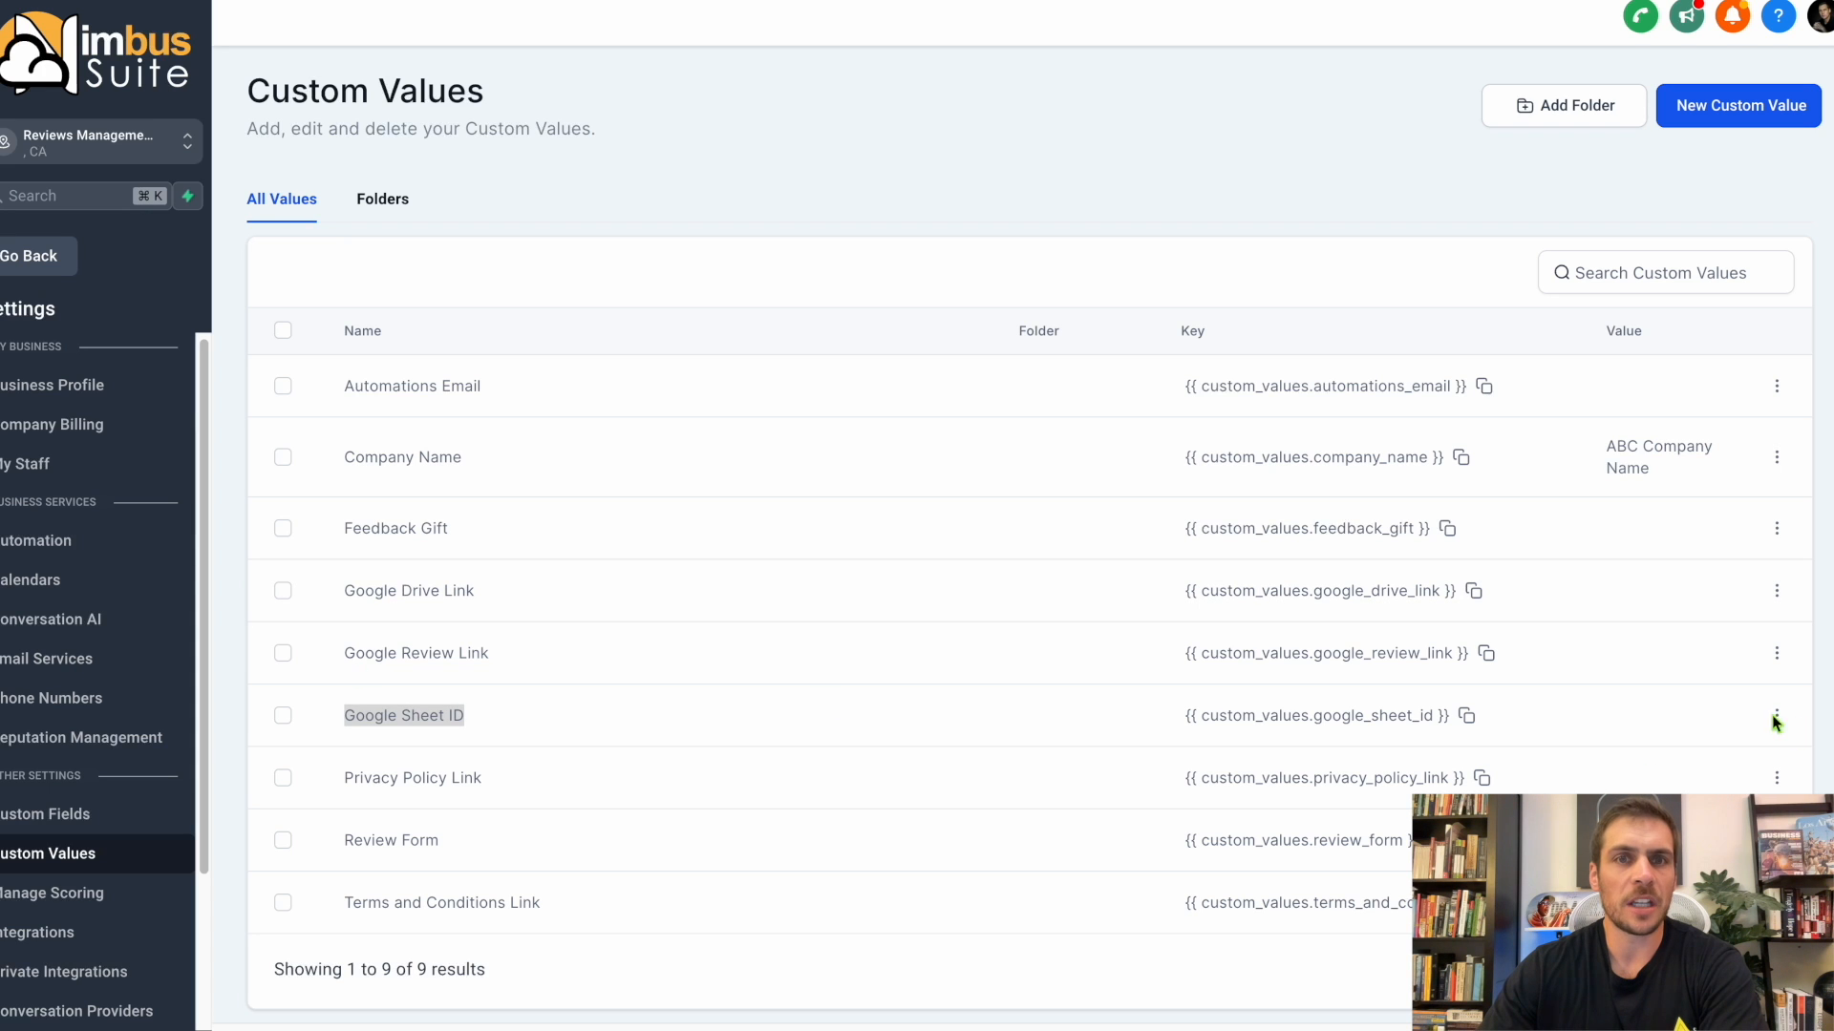
Try to enter the copied Drive link as the value of the Google Drive Link custom value.
{"action": "left_click", "coordinate": [468, 584]}
{"action": "left_click", "coordinate": [1776, 590]}
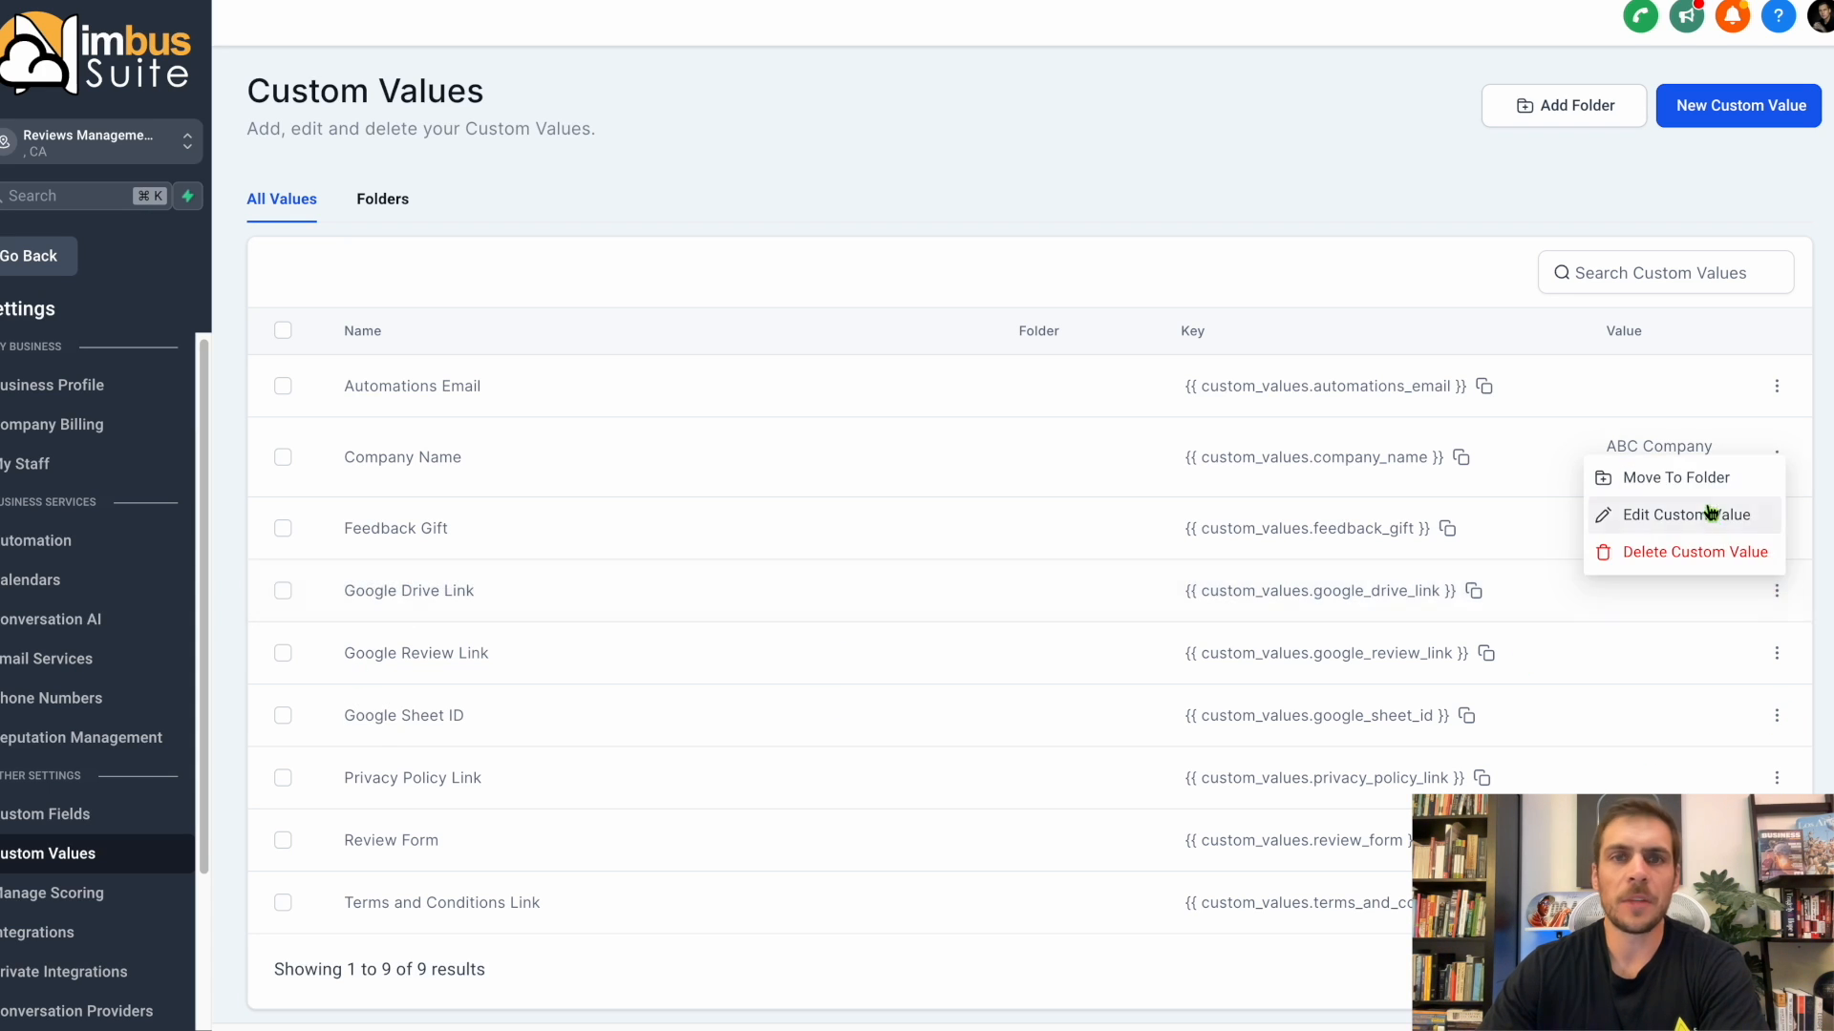
{"action": "left_click", "coordinate": [1710, 516]}
{"action": "left_click", "coordinate": [795, 554]}
{"action": "right_click", "coordinate": [794, 550]}
{"action": "left_click", "coordinate": [1096, 696]}
{"action": "left_click", "coordinate": [1066, 739]}
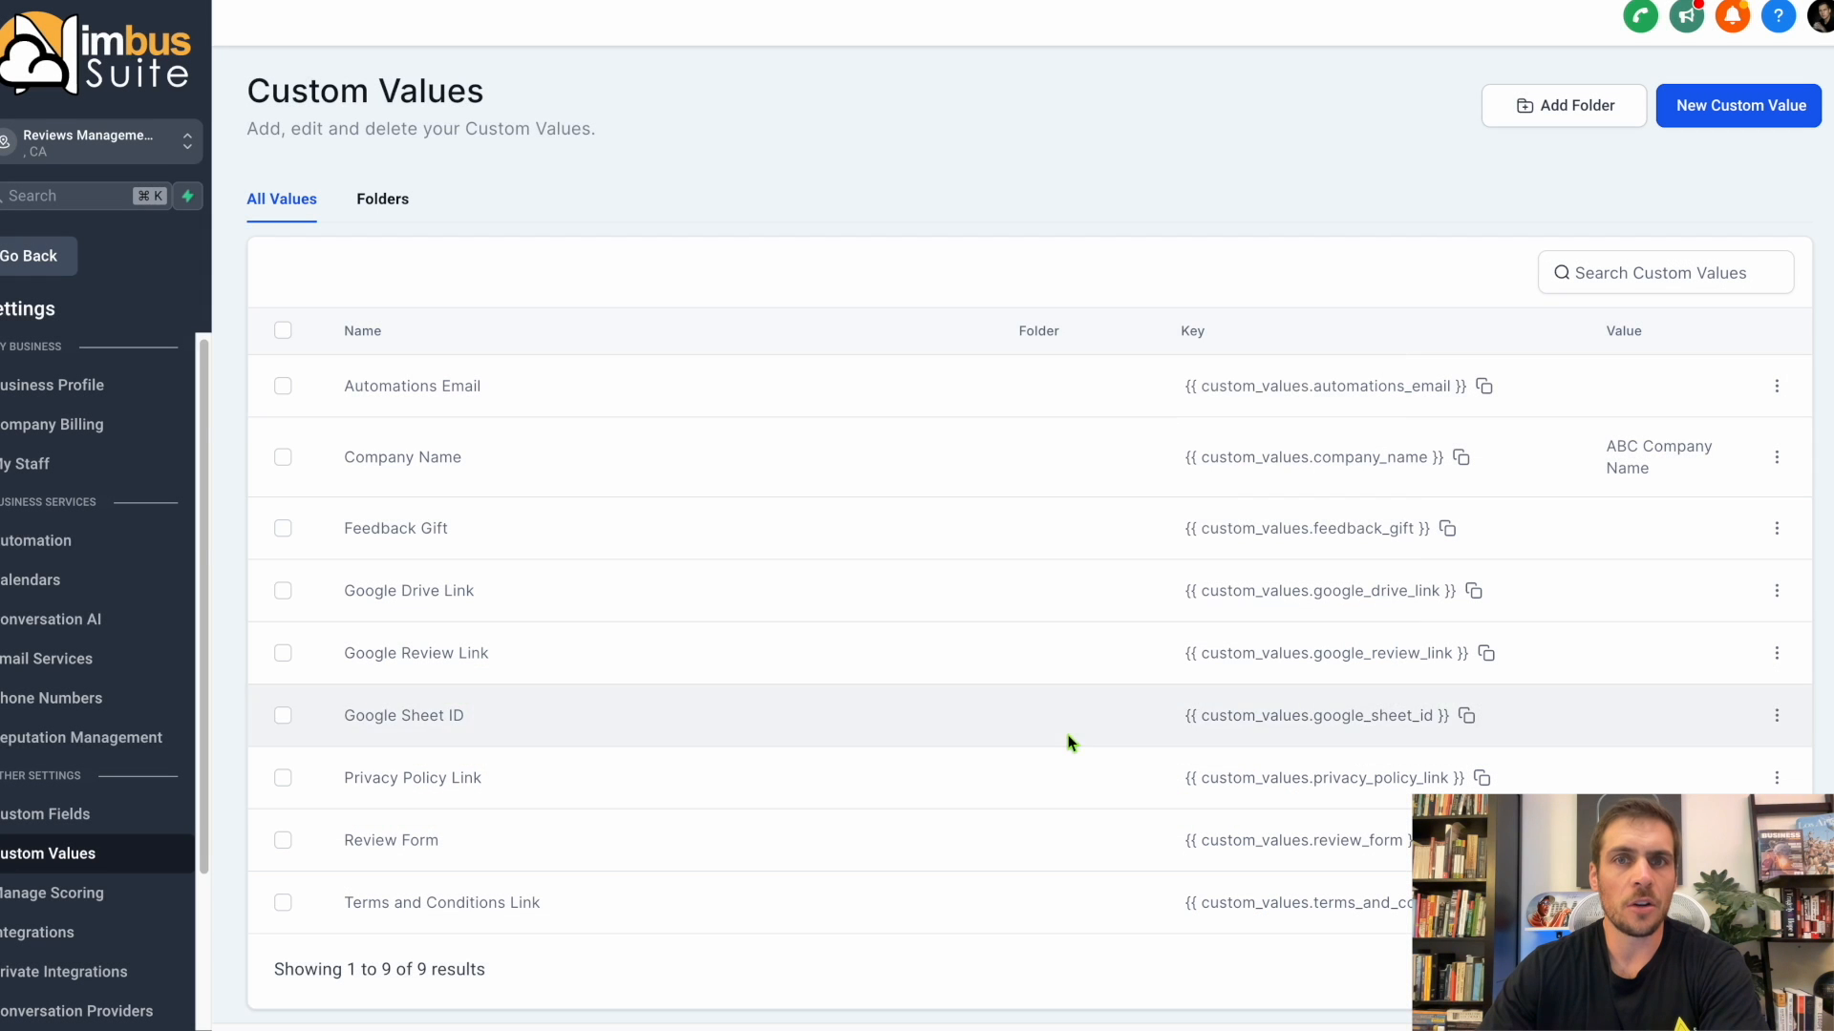
Copy the Google Sheet ID from the same email in Gmail and return to the custom values.
{"action": "left_click", "coordinate": [143, 2]}
{"action": "left_click_drag", "start_coordinate": [754, 501], "coordinate": [448, 495]}
{"action": "right_click", "coordinate": [468, 493]}
{"action": "double_click", "coordinate": [464, 490]}
{"action": "right_click", "coordinate": [469, 491]}
{"action": "left_click", "coordinate": [518, 545]}
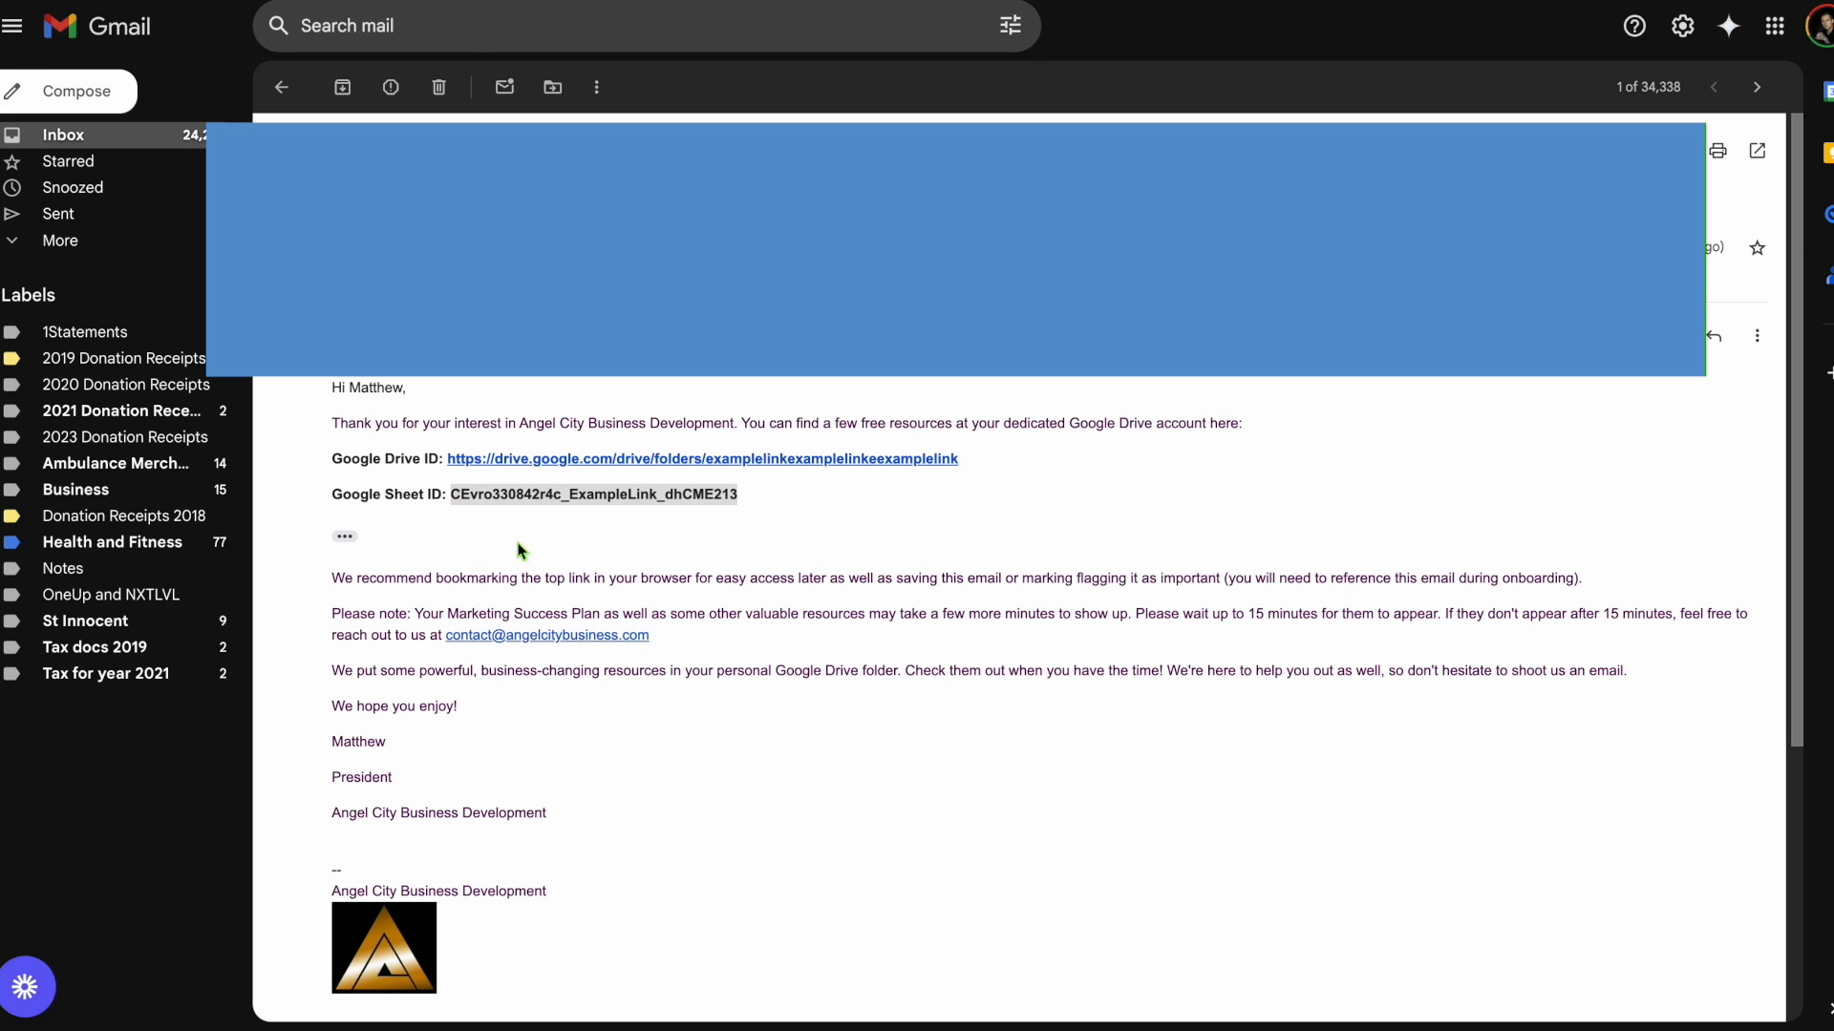
{"action": "left_click", "coordinate": [735, 1]}
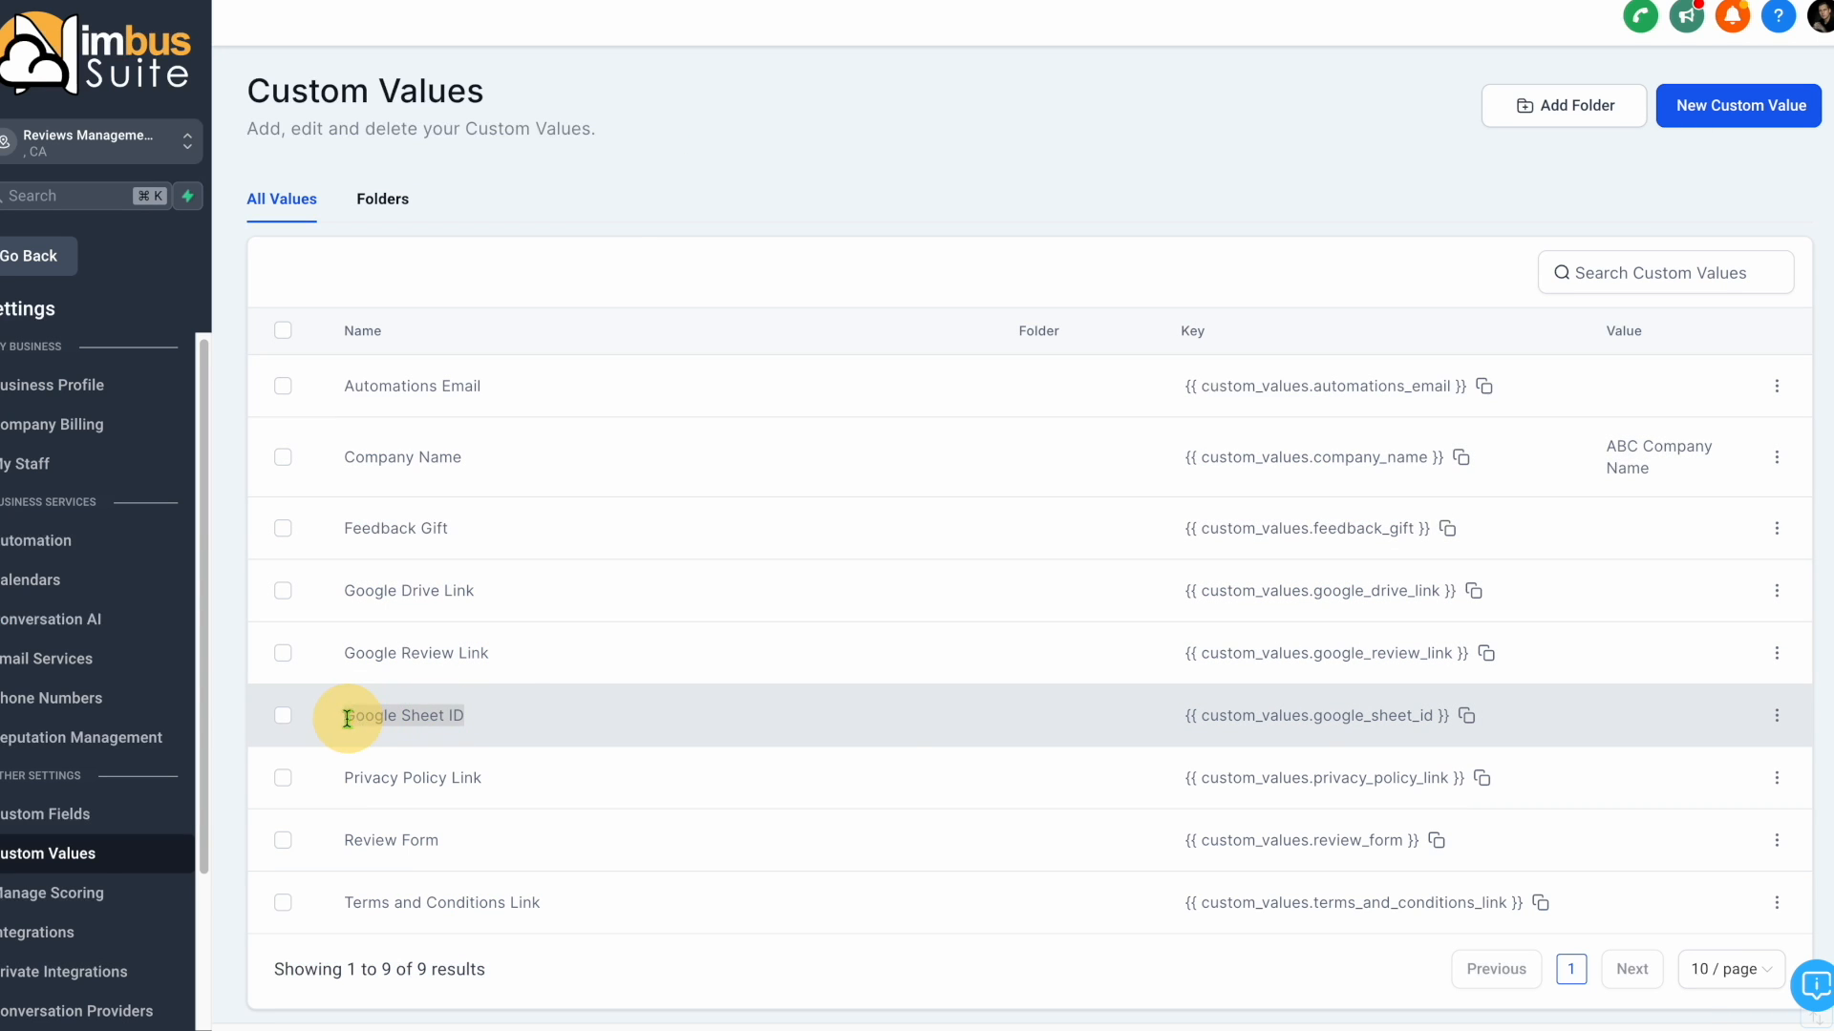
Try to enter the copied ID as the value of the Google Sheet ID custom value.
{"action": "left_click", "coordinate": [1776, 716]}
{"action": "left_click", "coordinate": [1732, 640]}
{"action": "left_click", "coordinate": [777, 552]}
{"action": "right_click", "coordinate": [778, 552]}
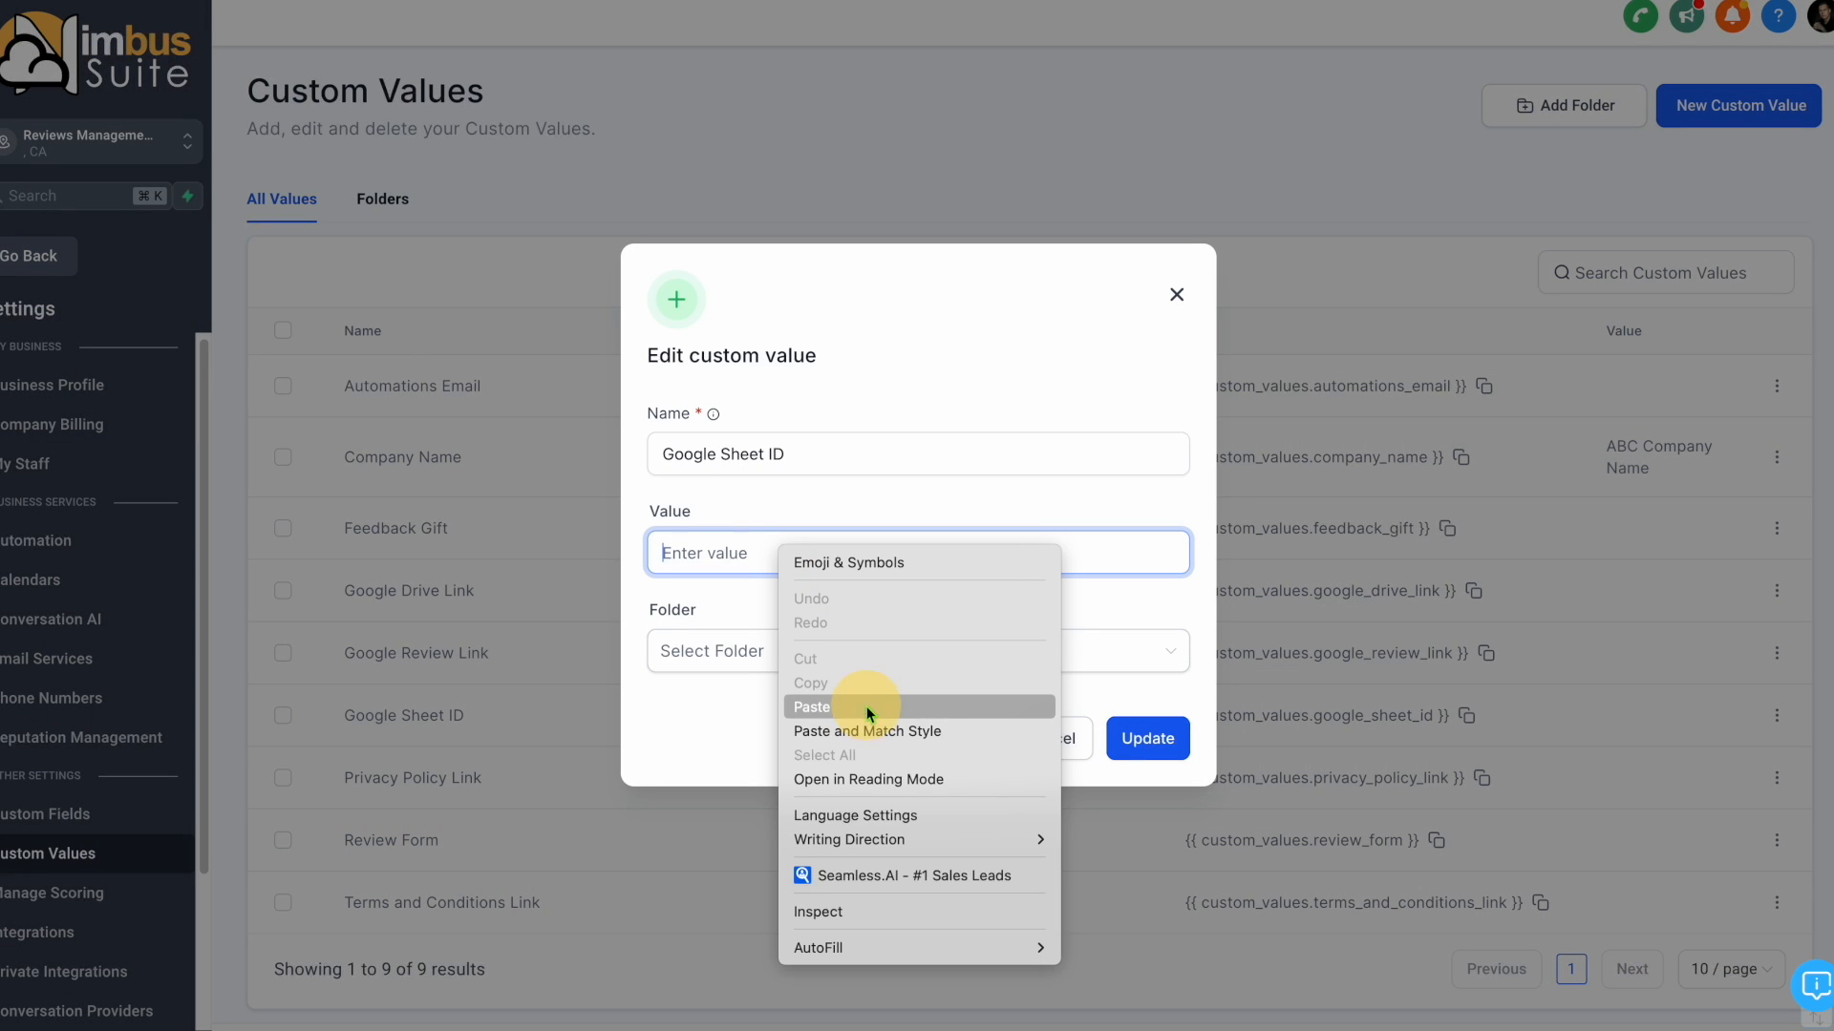
{"action": "left_click", "coordinate": [1153, 738]}
{"action": "left_click", "coordinate": [1081, 732]}
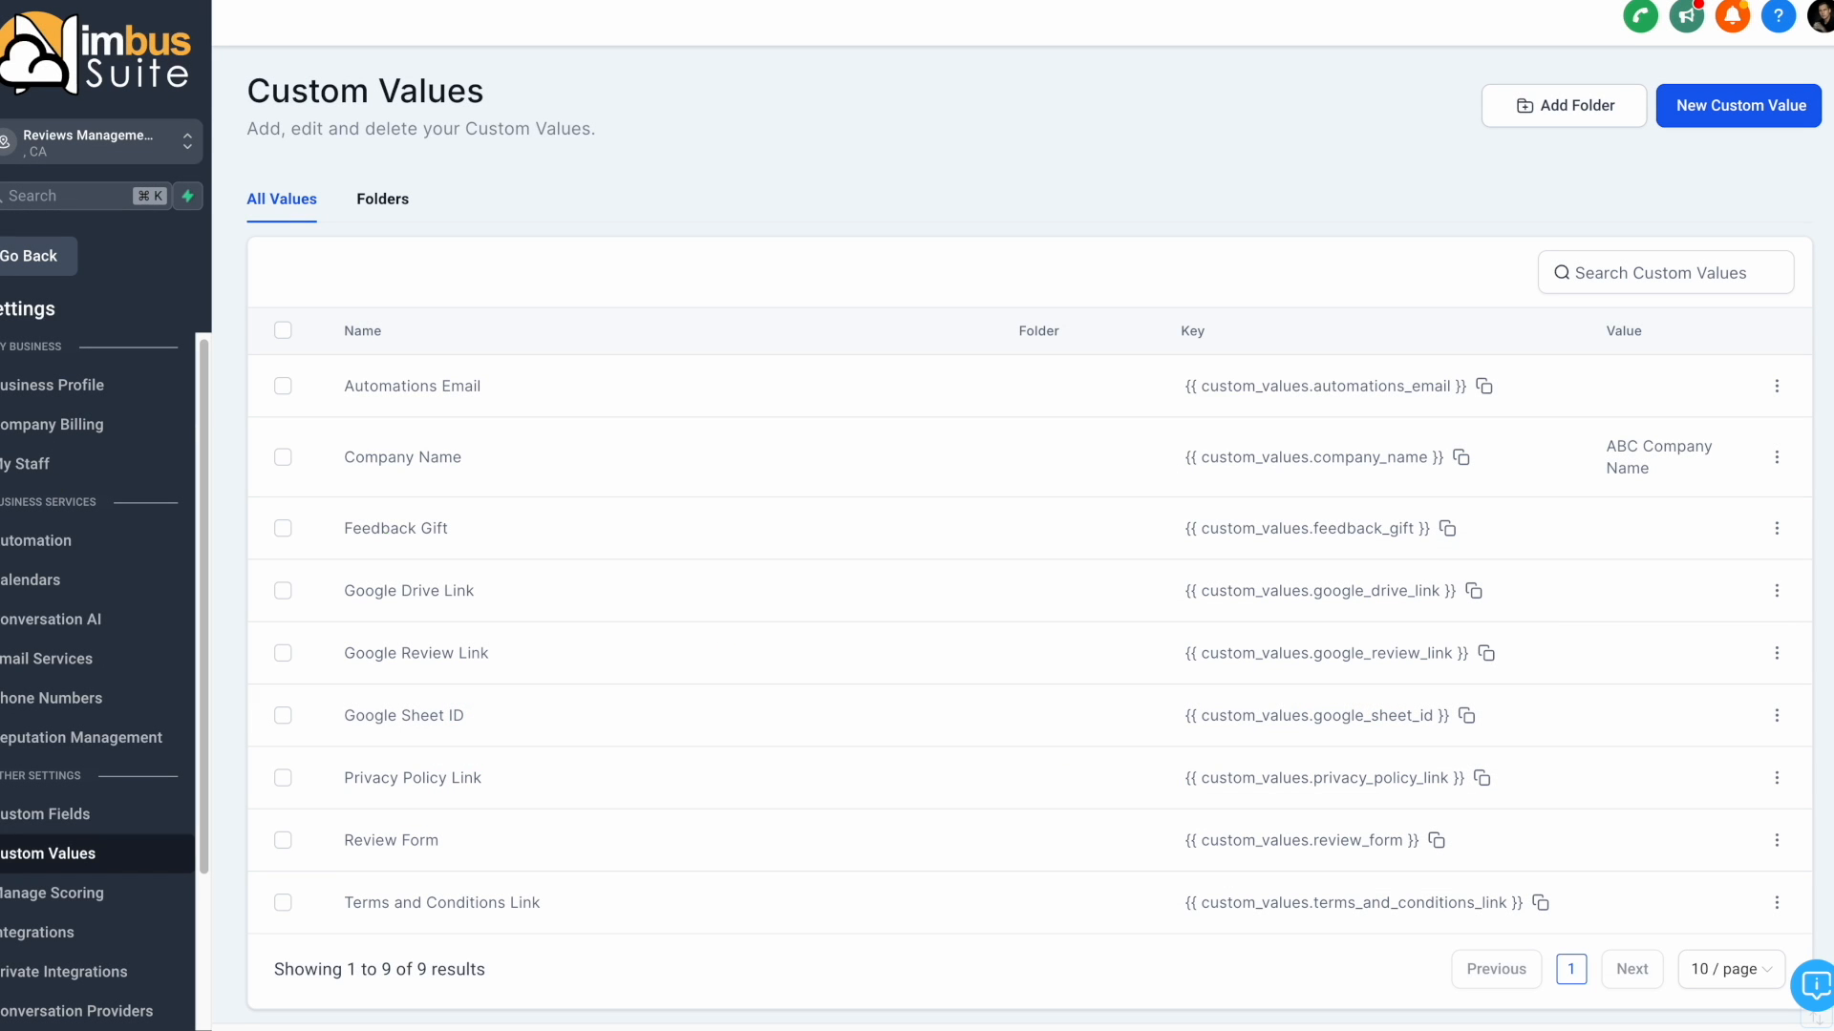
Open the Feedback Gift custom value for editing and enter "20% off your and your friend's next visit" as its value.
{"action": "left_click", "coordinate": [1776, 528]}
{"action": "left_click", "coordinate": [1712, 460]}
{"action": "left_click", "coordinate": [770, 551]}
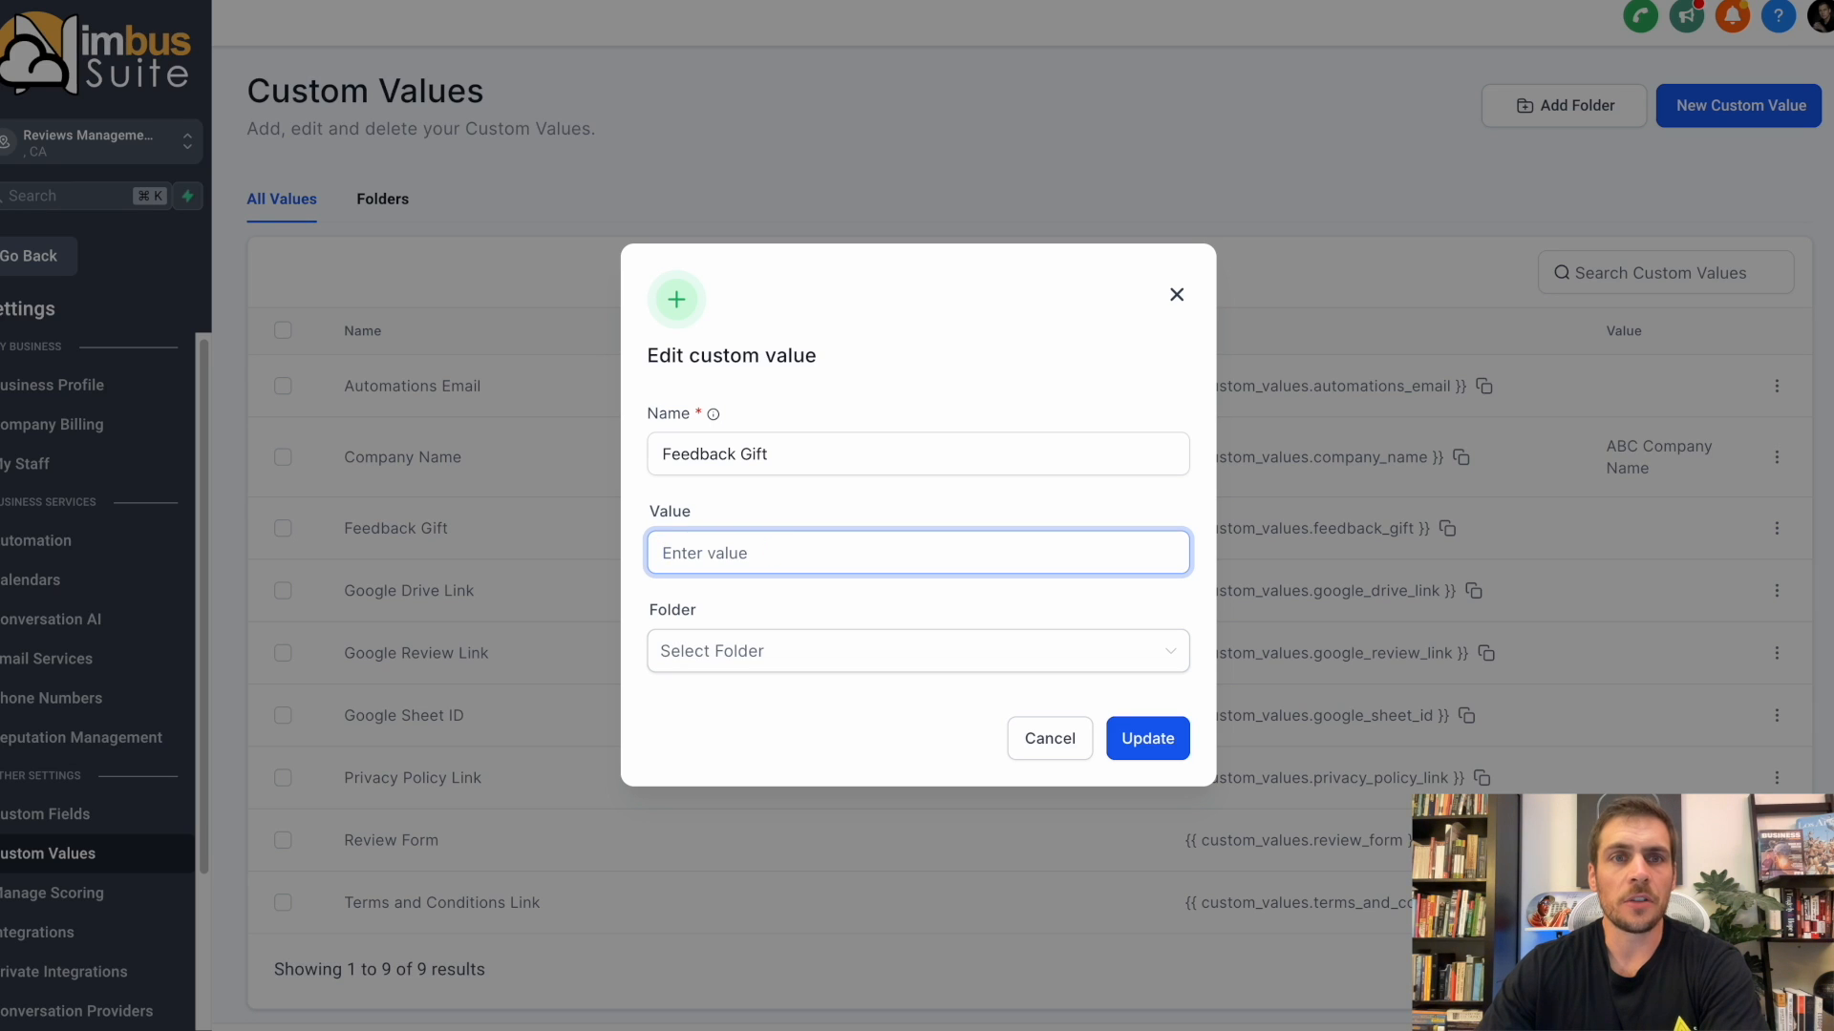
{"action": "type", "text": "20% o"}
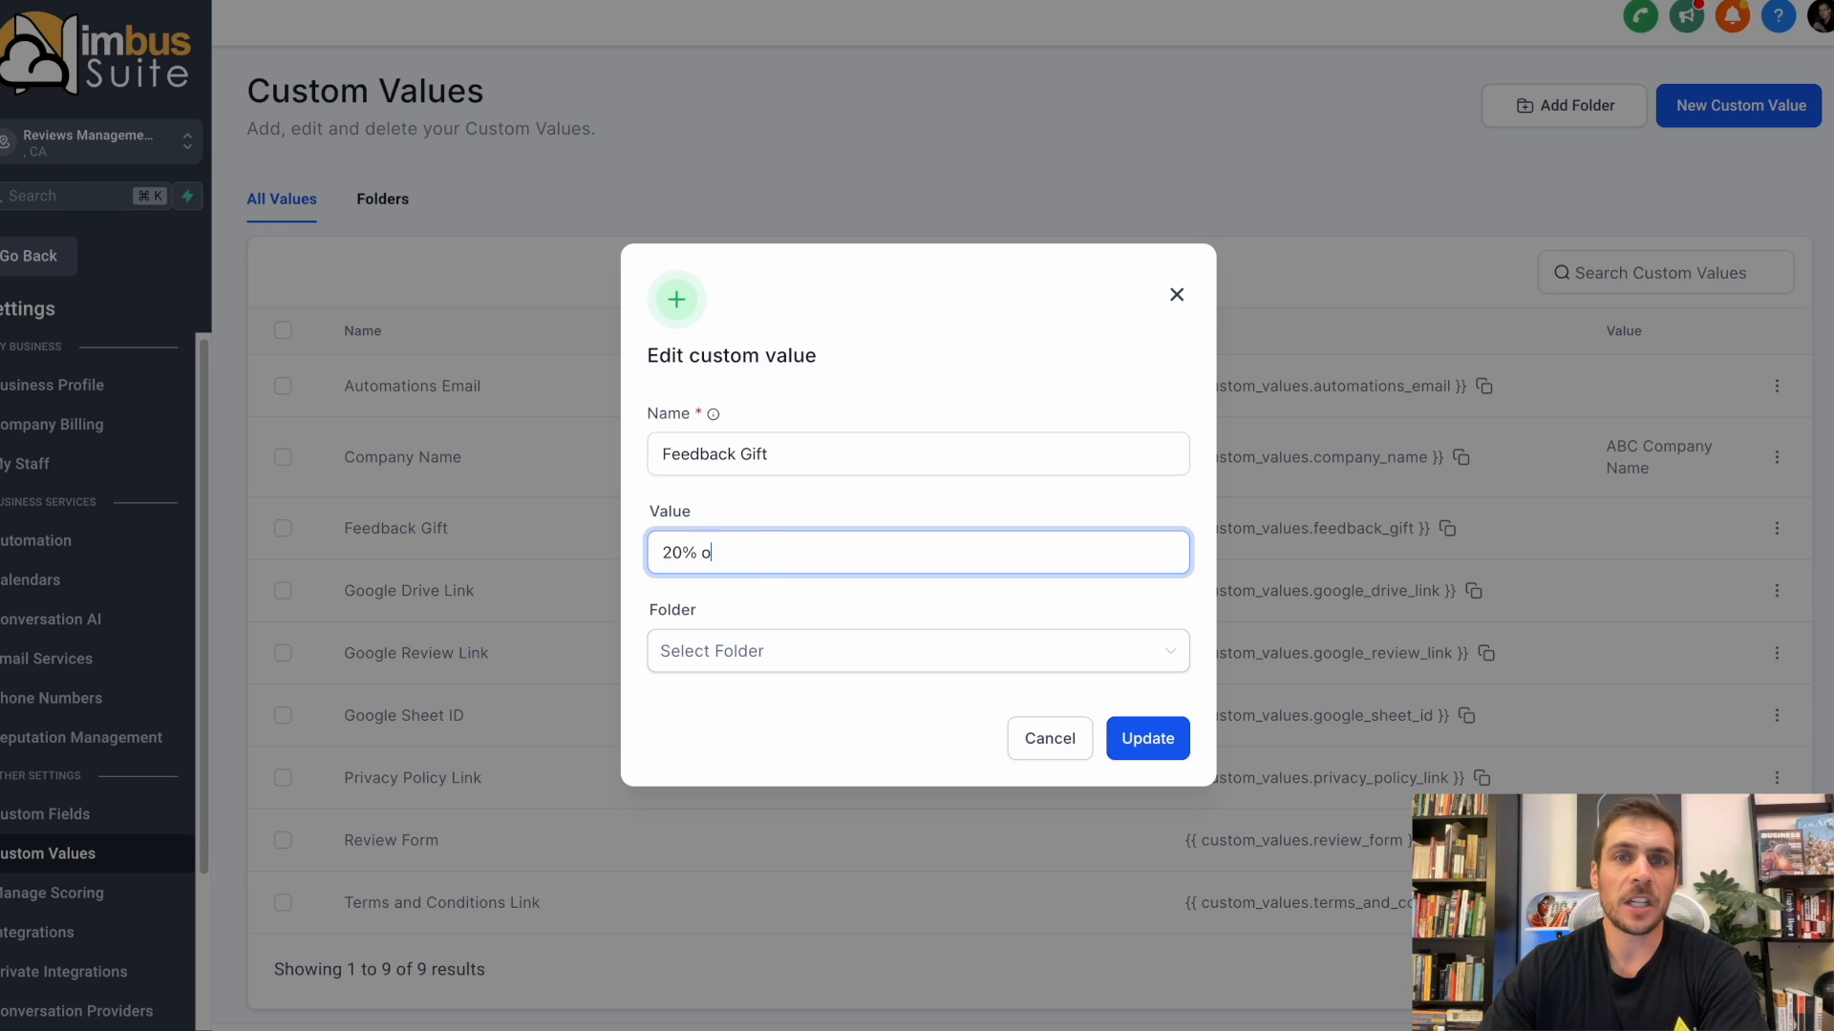
{"action": "type", "text": "ff your and your friend's next visit"}
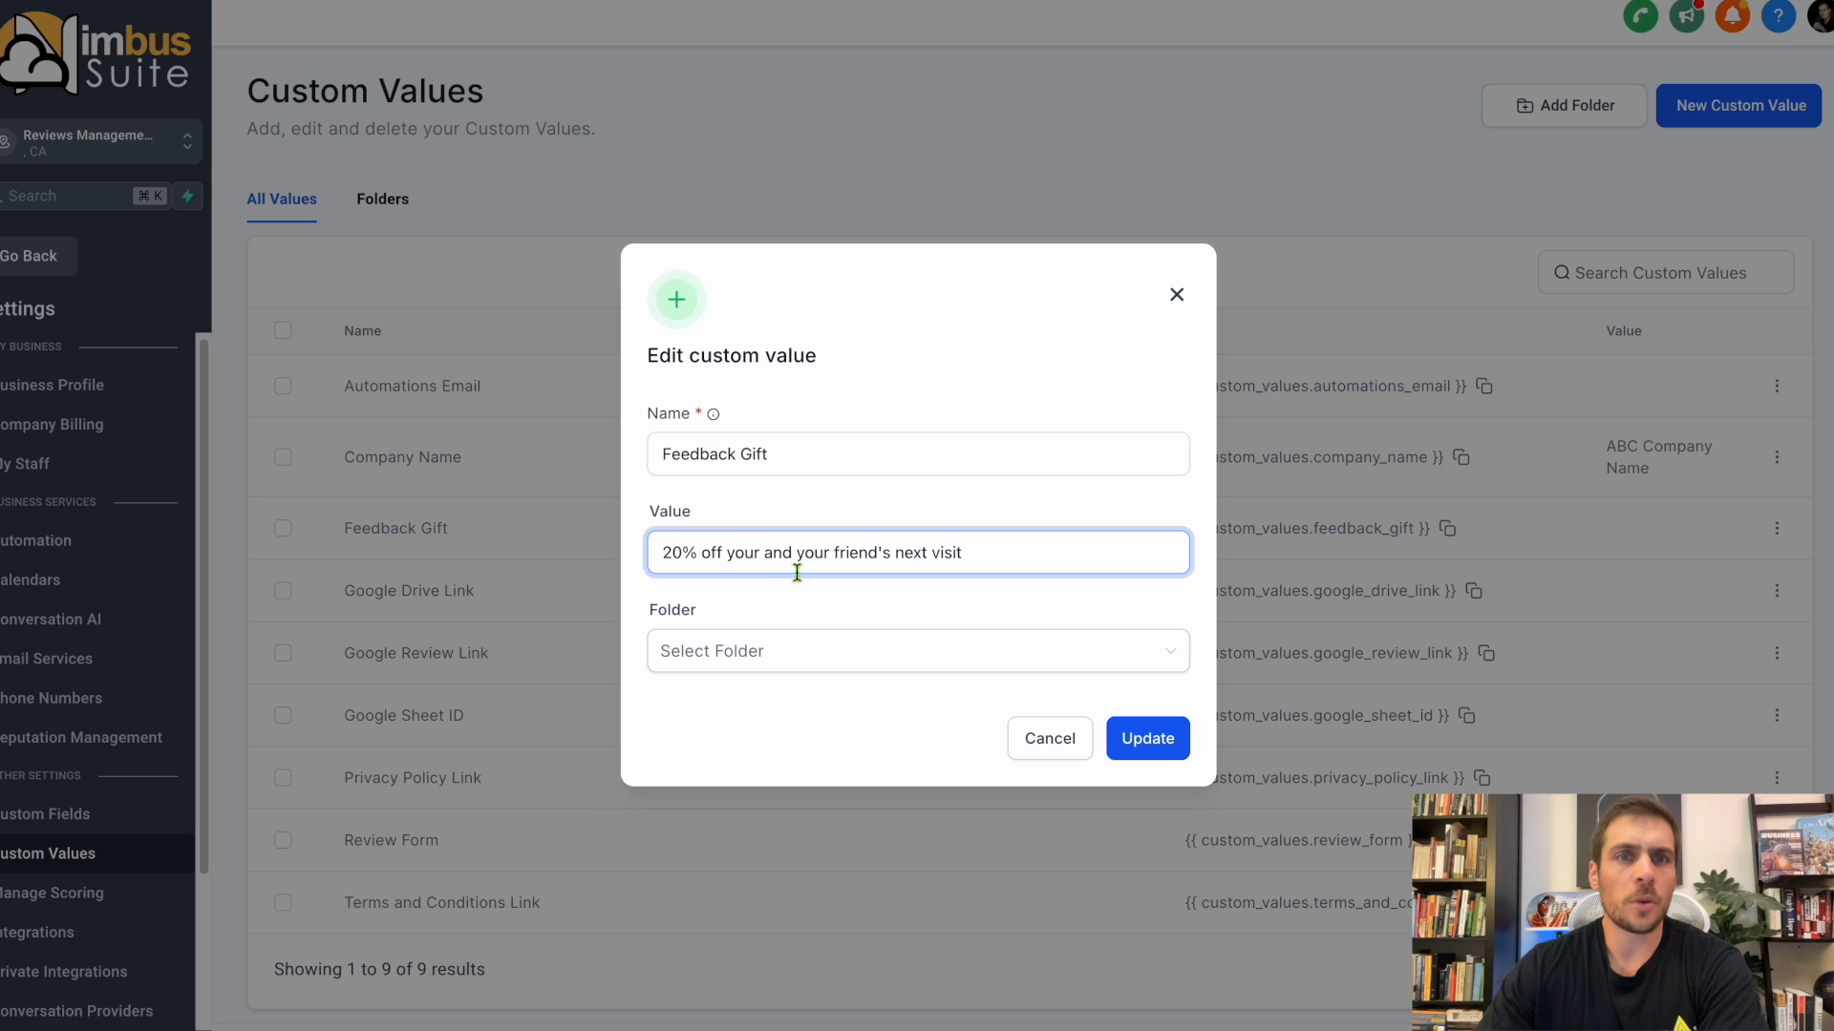
Replace the Feedback Gift value with "20% off your or your friend's next purchase" and update it.
{"action": "left_click_drag", "start_coordinate": [994, 561], "coordinate": [659, 552]}
{"action": "key", "text": "BackSpace"}
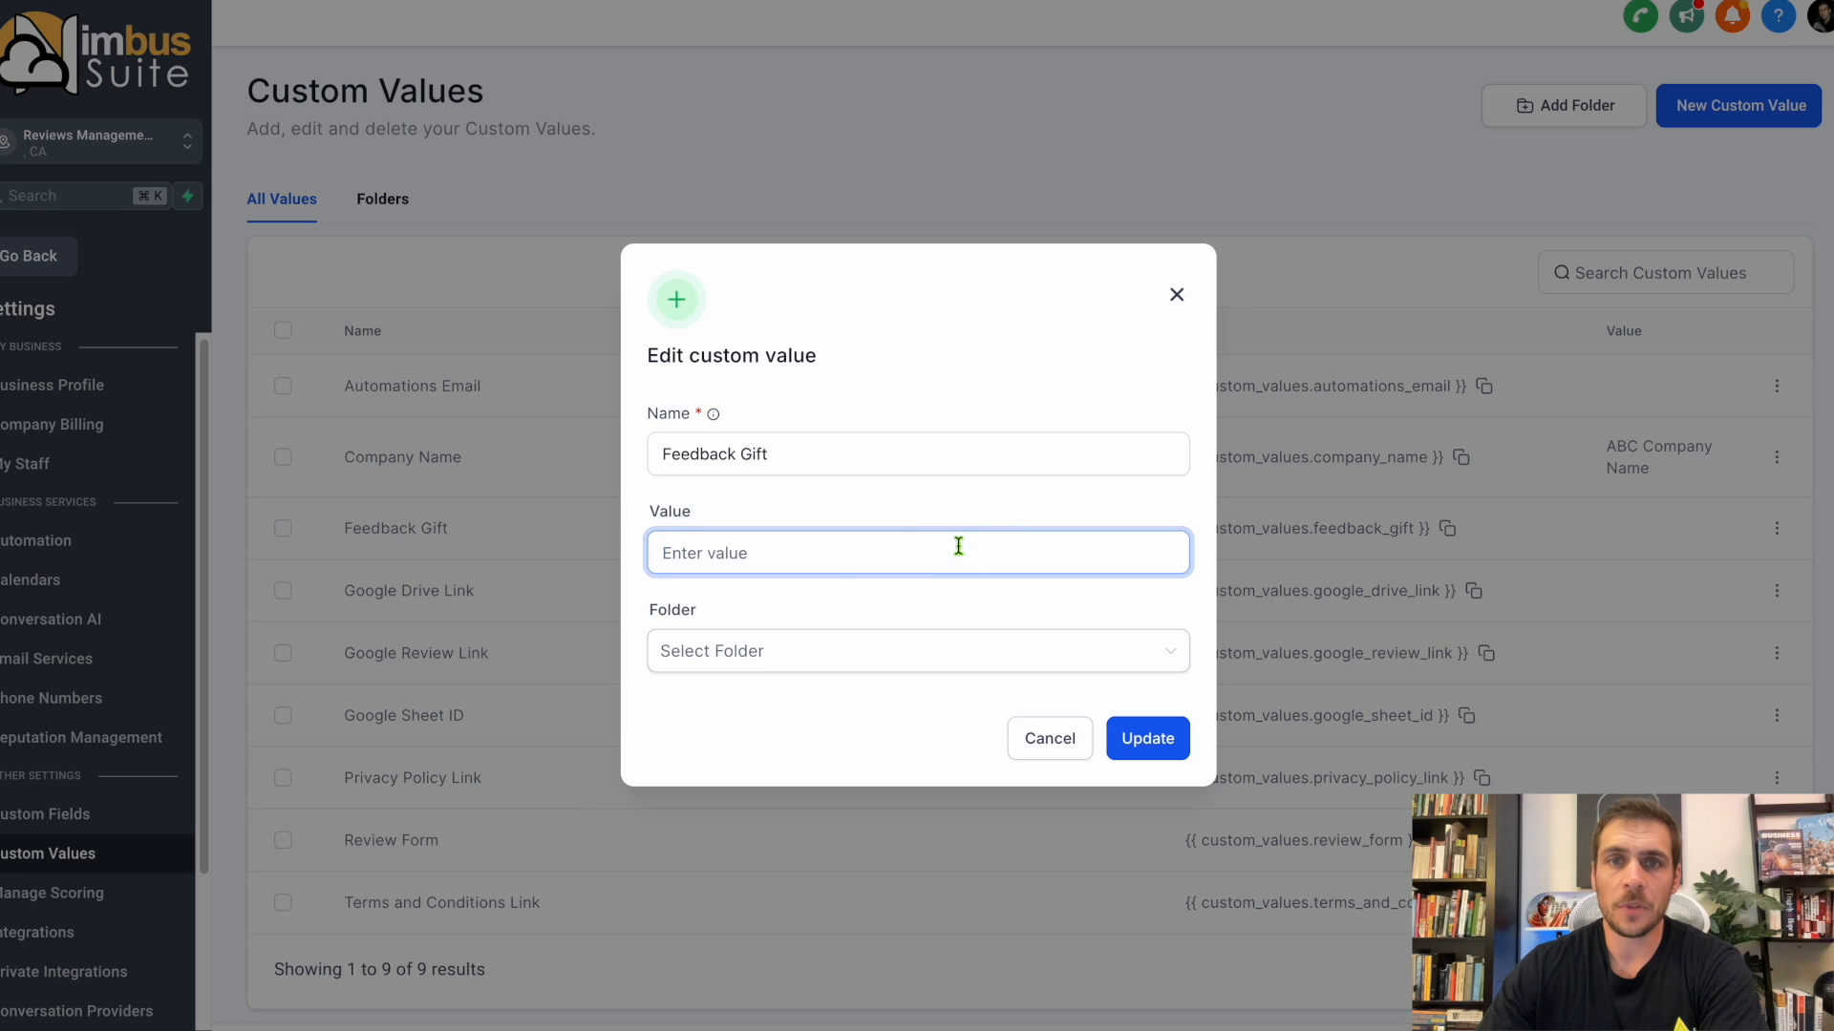
{"action": "type", "text": "20% off you"}
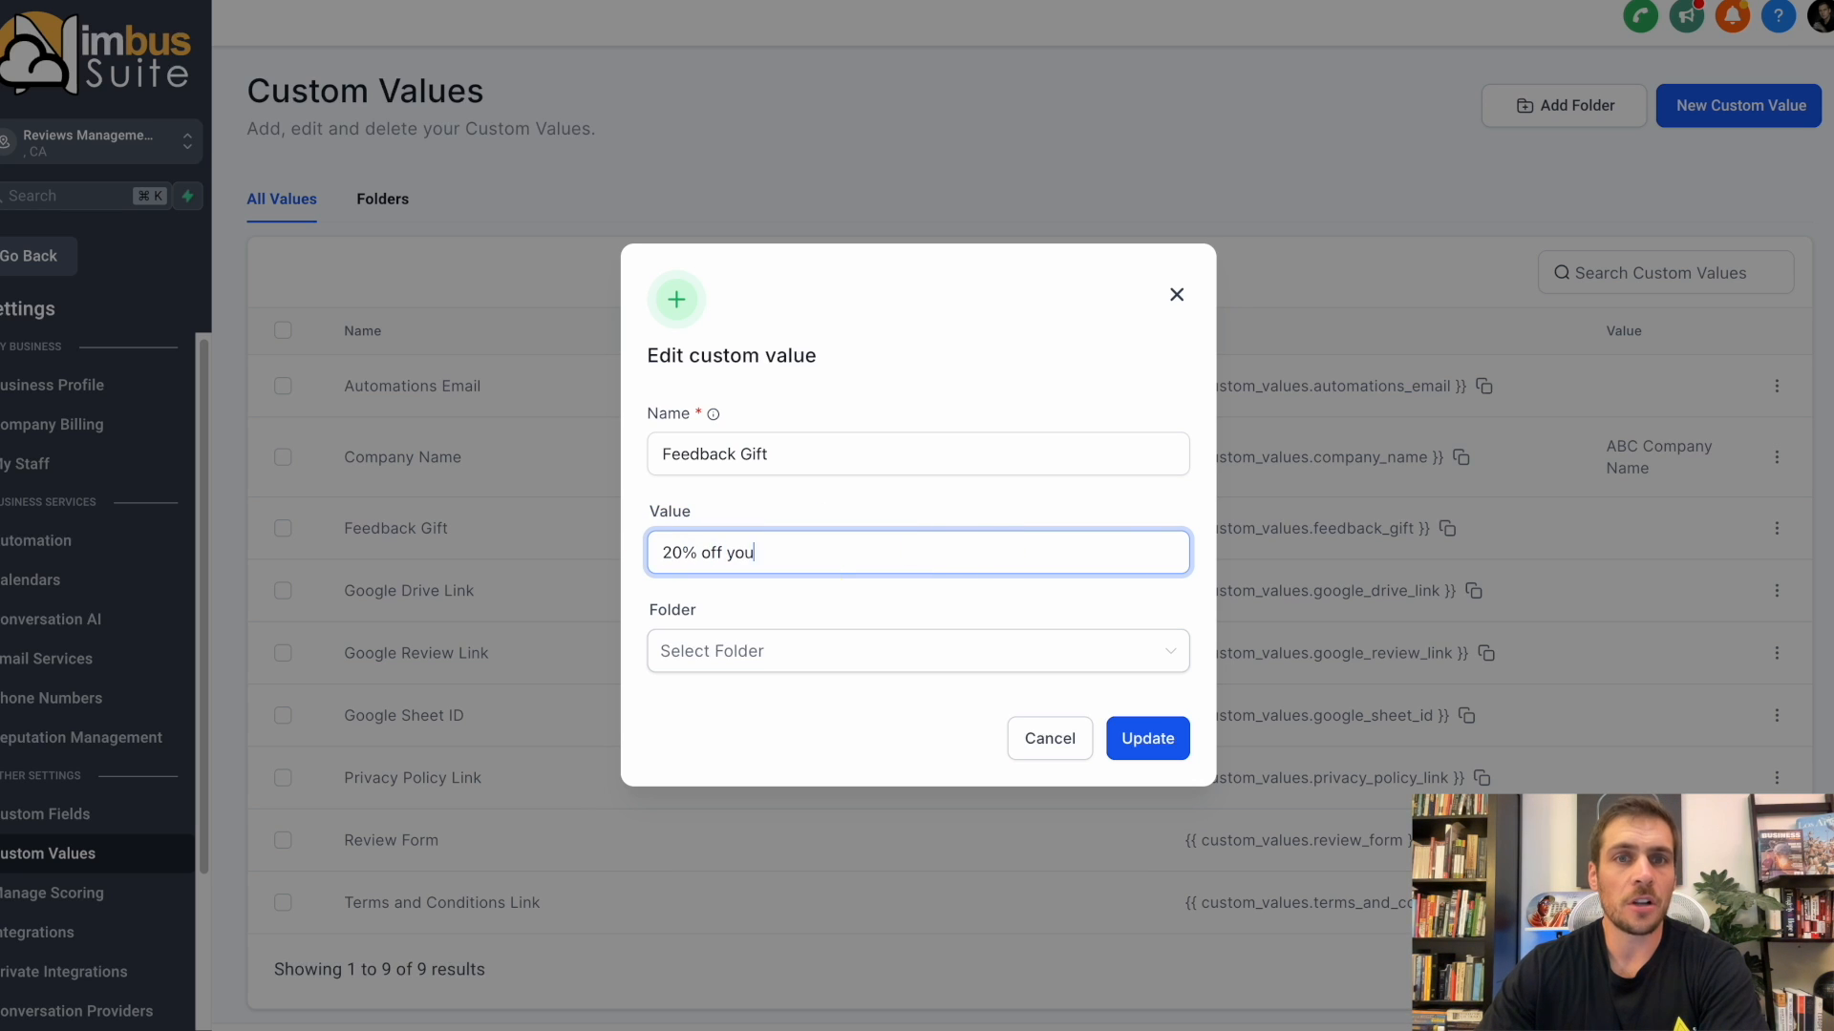
{"action": "type", "text": "r or your friend's nex"}
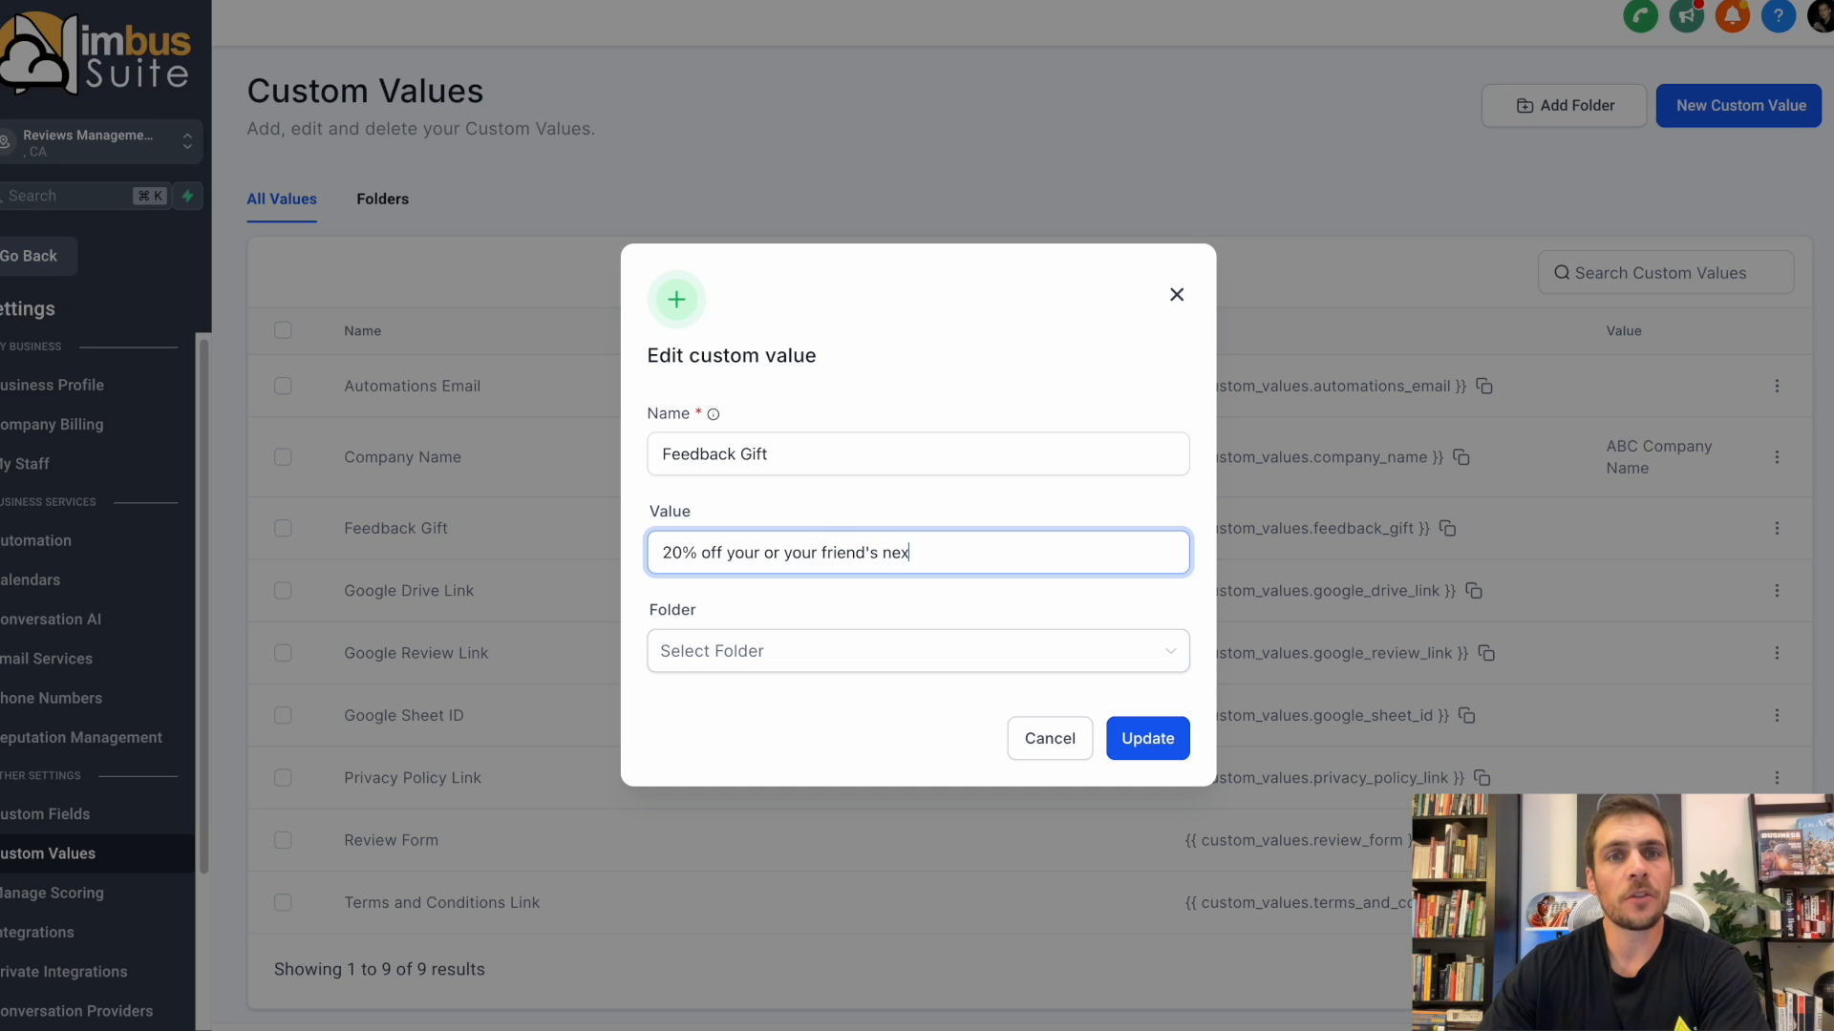
{"action": "type", "text": "t purchase"}
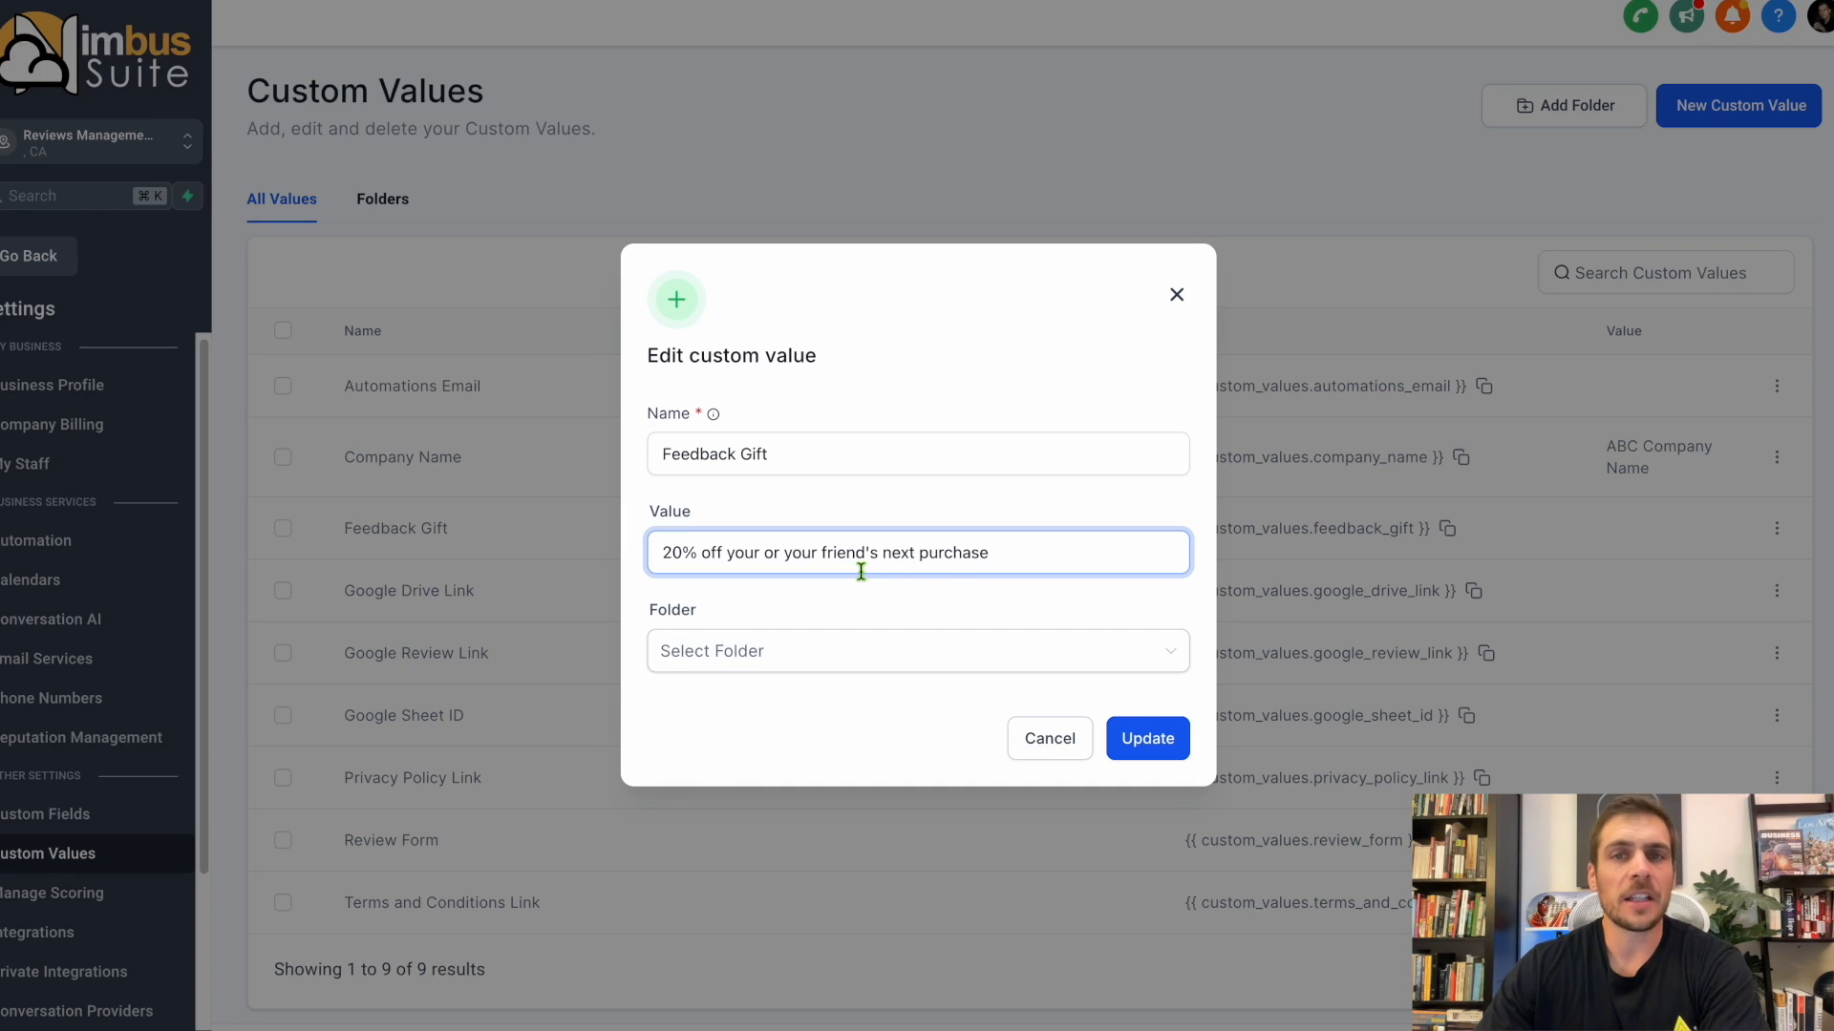
{"action": "left_click", "coordinate": [1149, 740]}
Open the email services settings and start creating a dedicated sending domain.
{"action": "left_click_drag", "start_coordinate": [497, 398], "coordinate": [328, 388]}
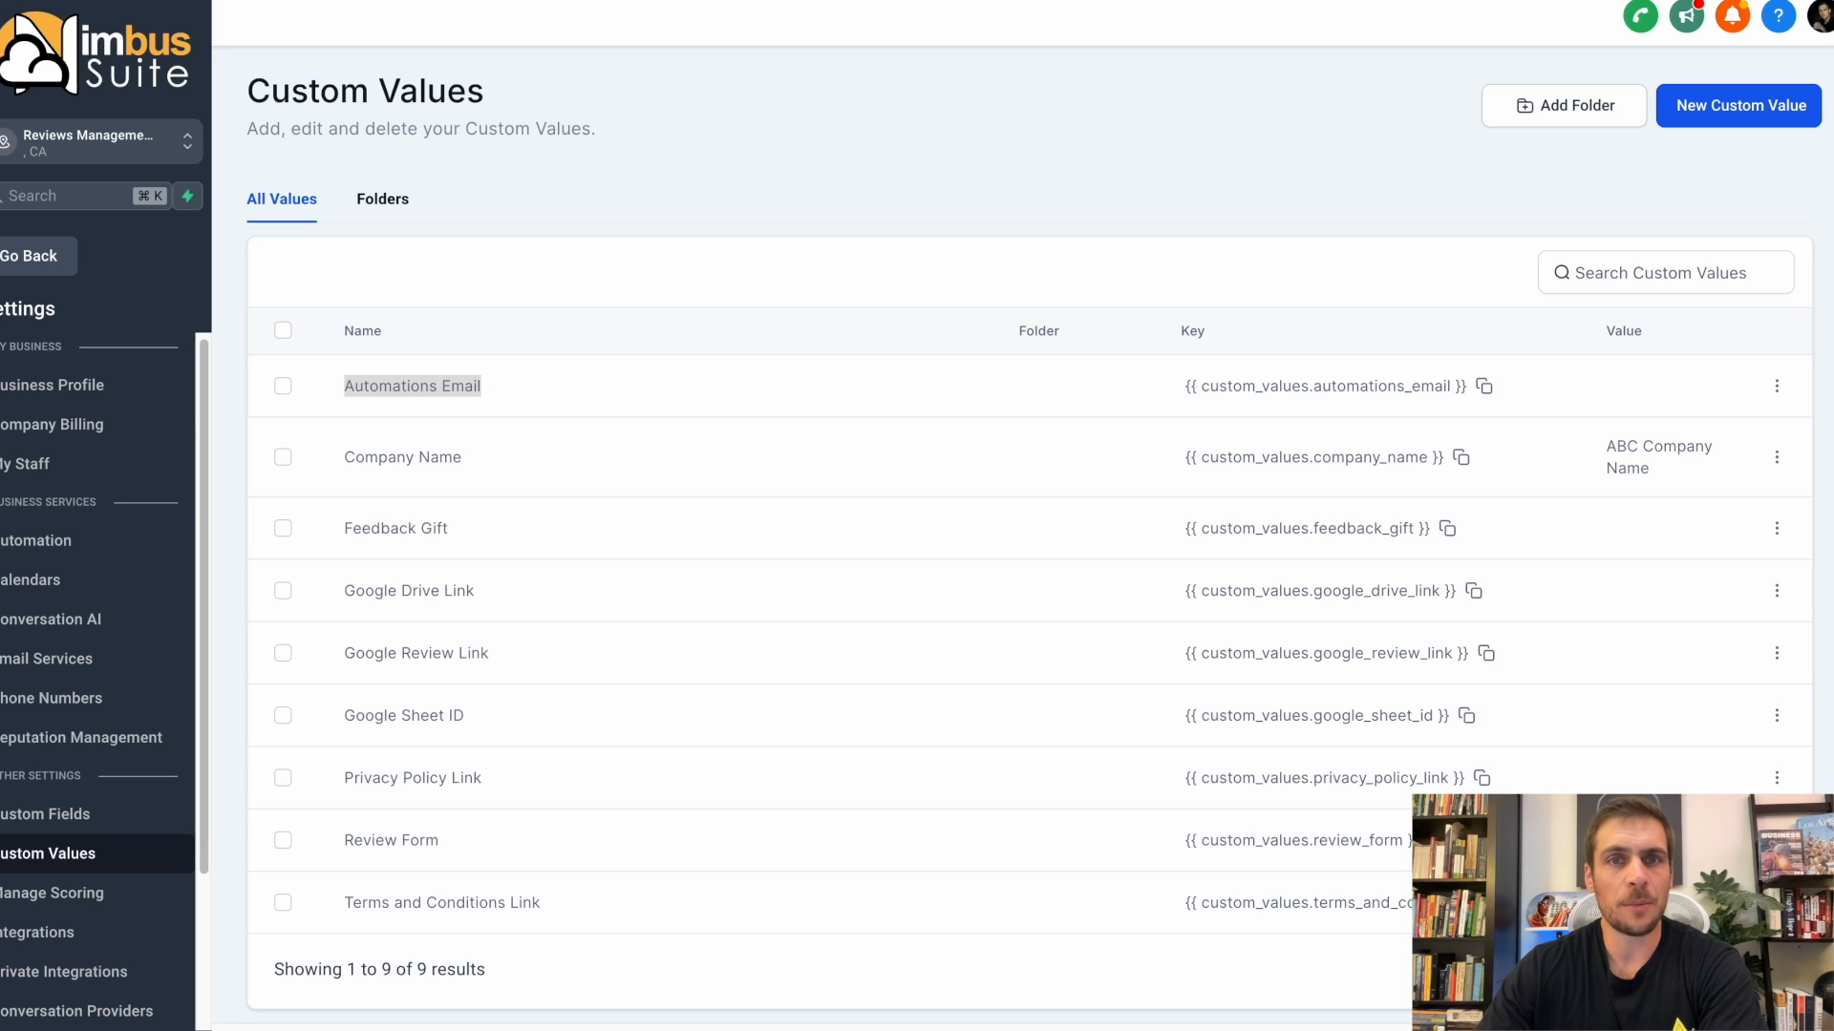
{"action": "left_click", "coordinate": [59, 661]}
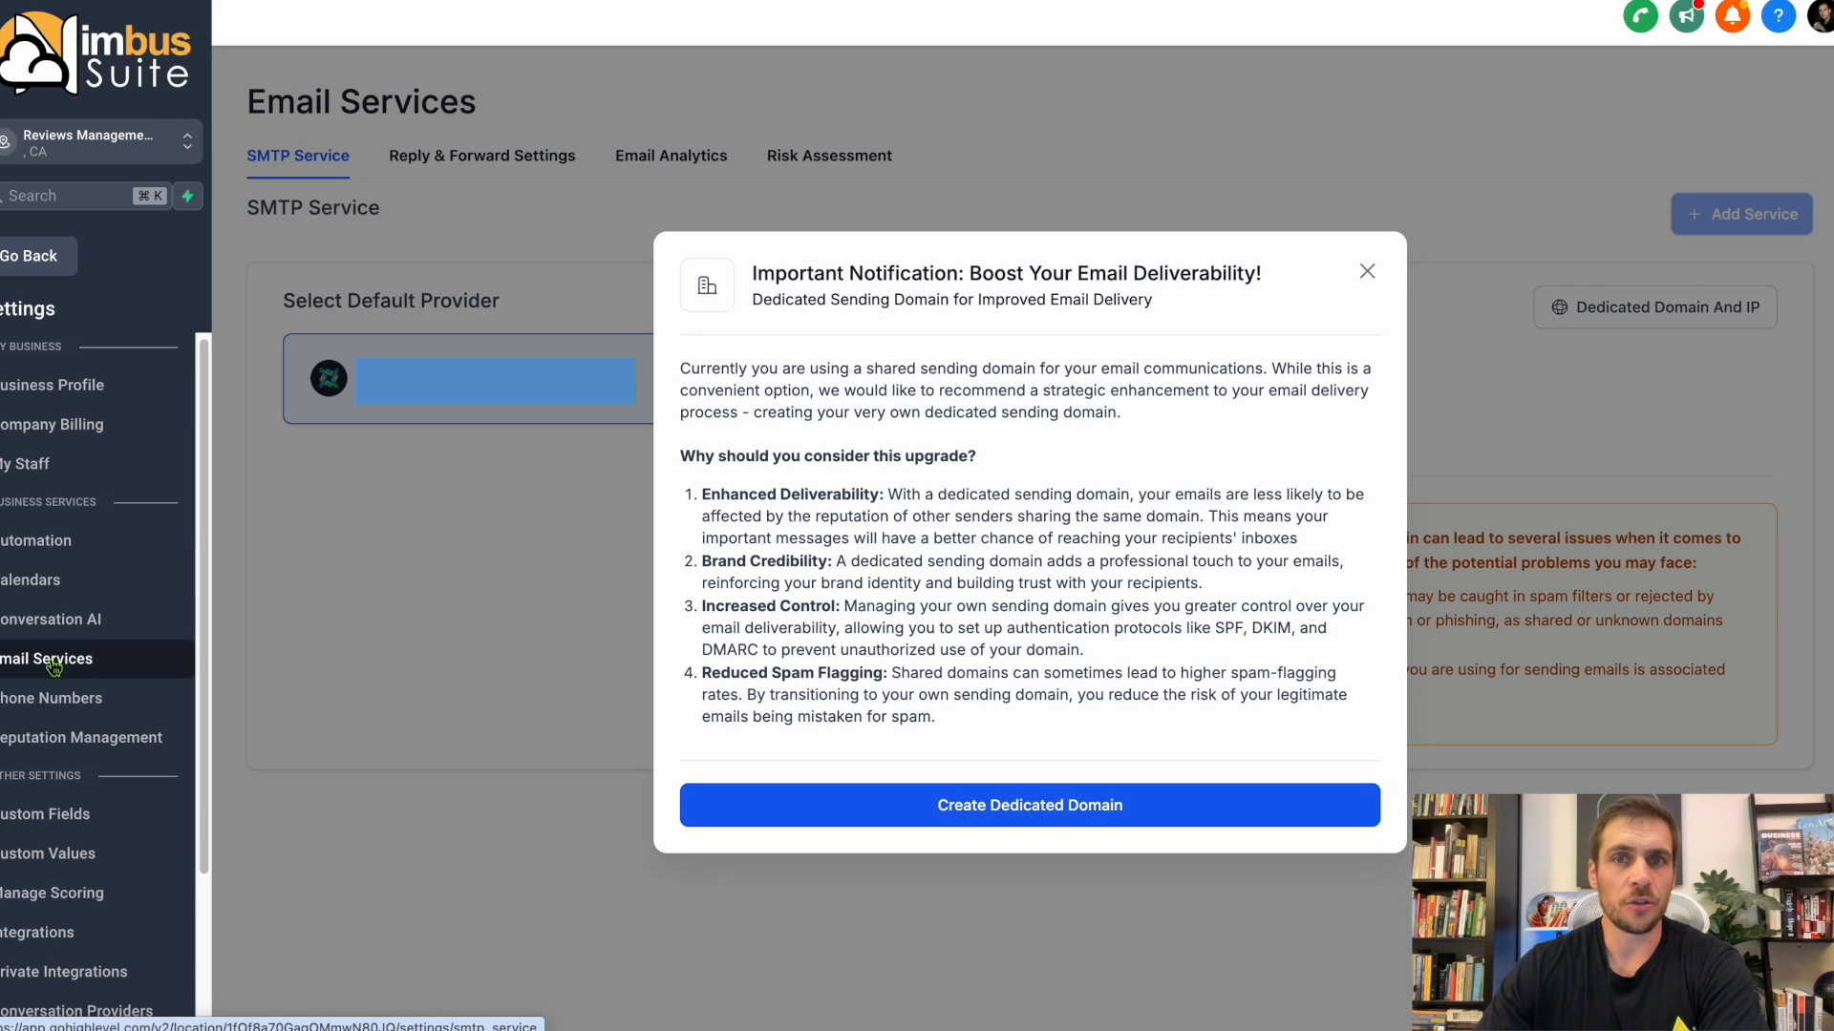
{"action": "left_click", "coordinate": [992, 807]}
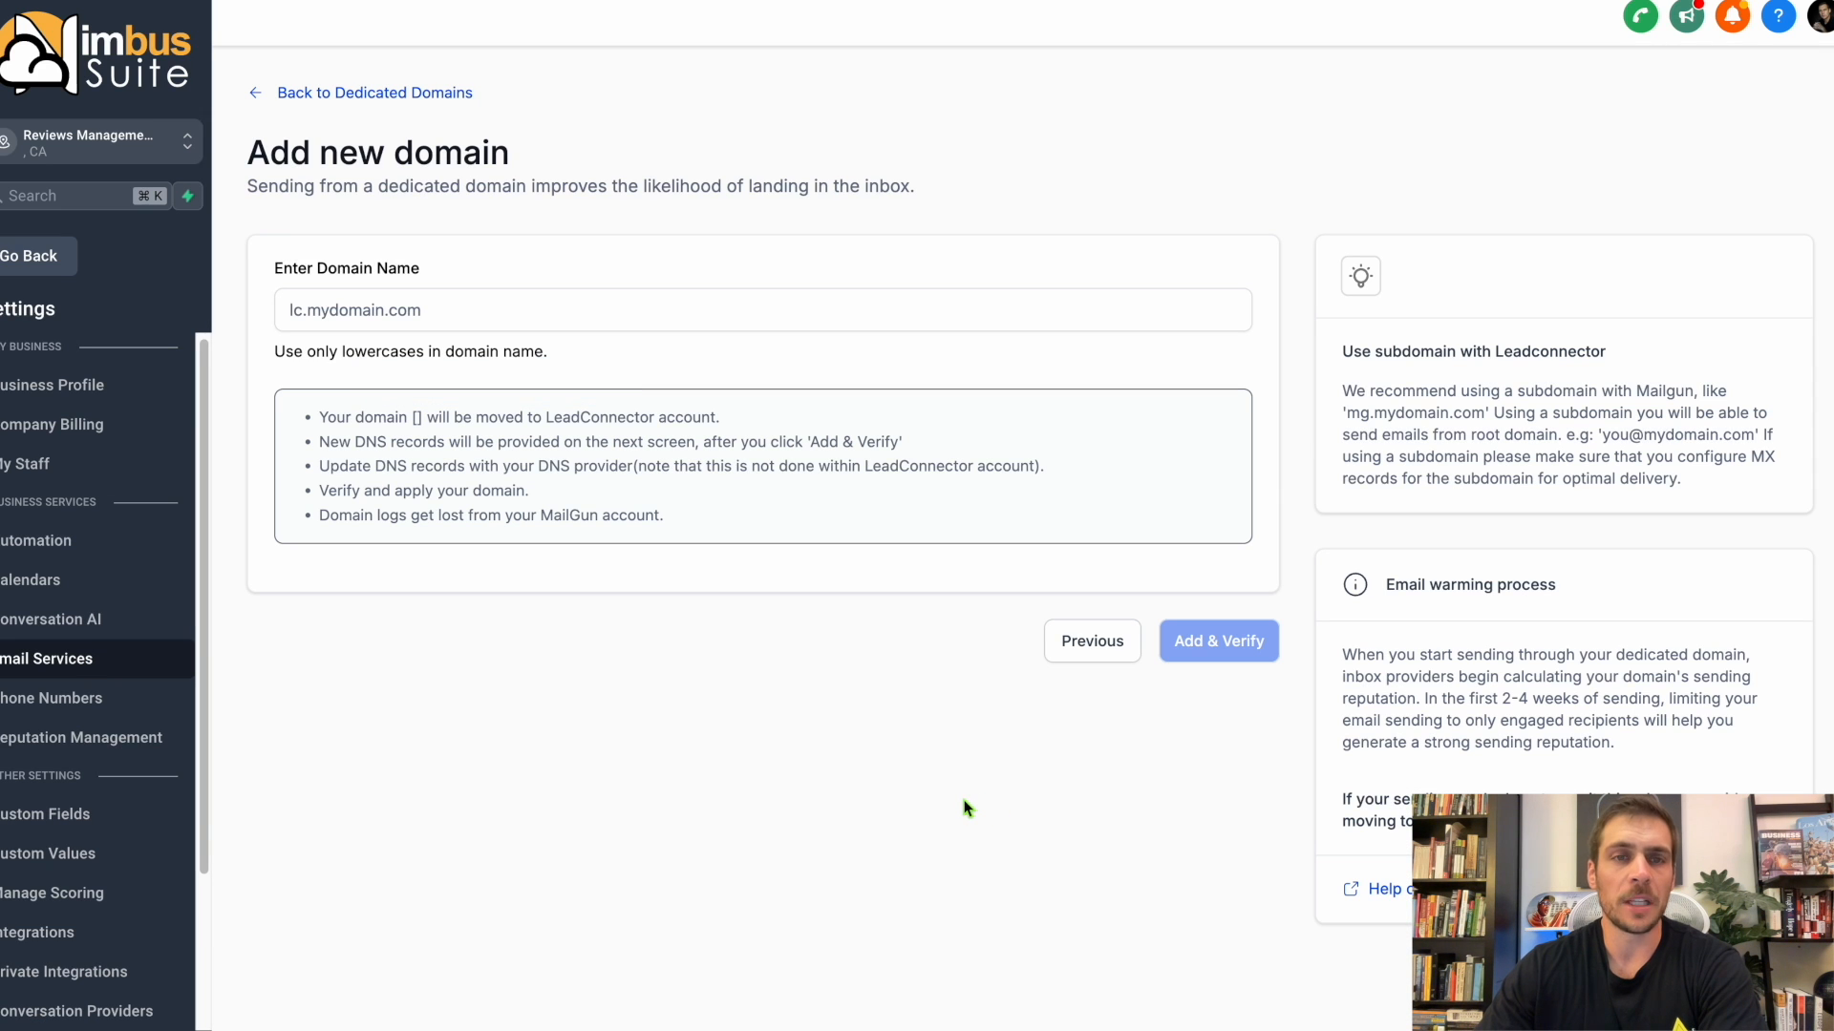
Enter email.example123123.com as the new domain name and submit it for adding and verification.
{"action": "left_click", "coordinate": [585, 313]}
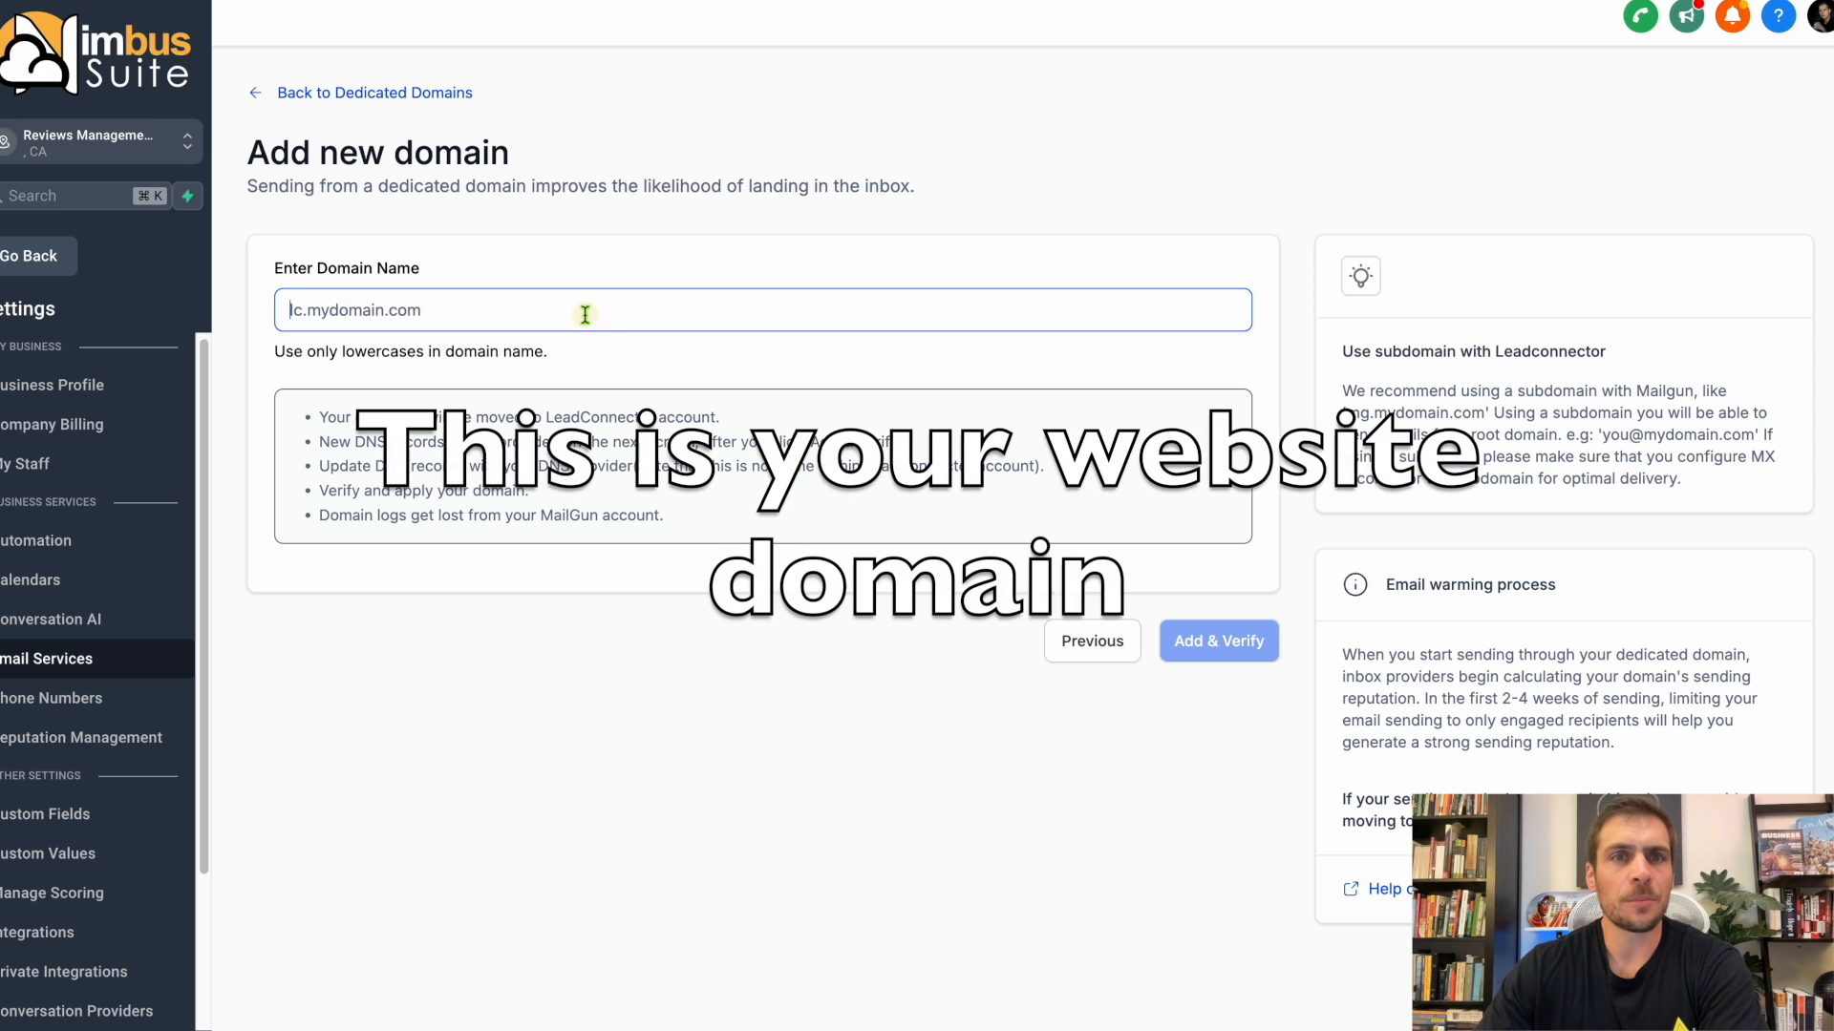
{"action": "type", "text": "example.com"}
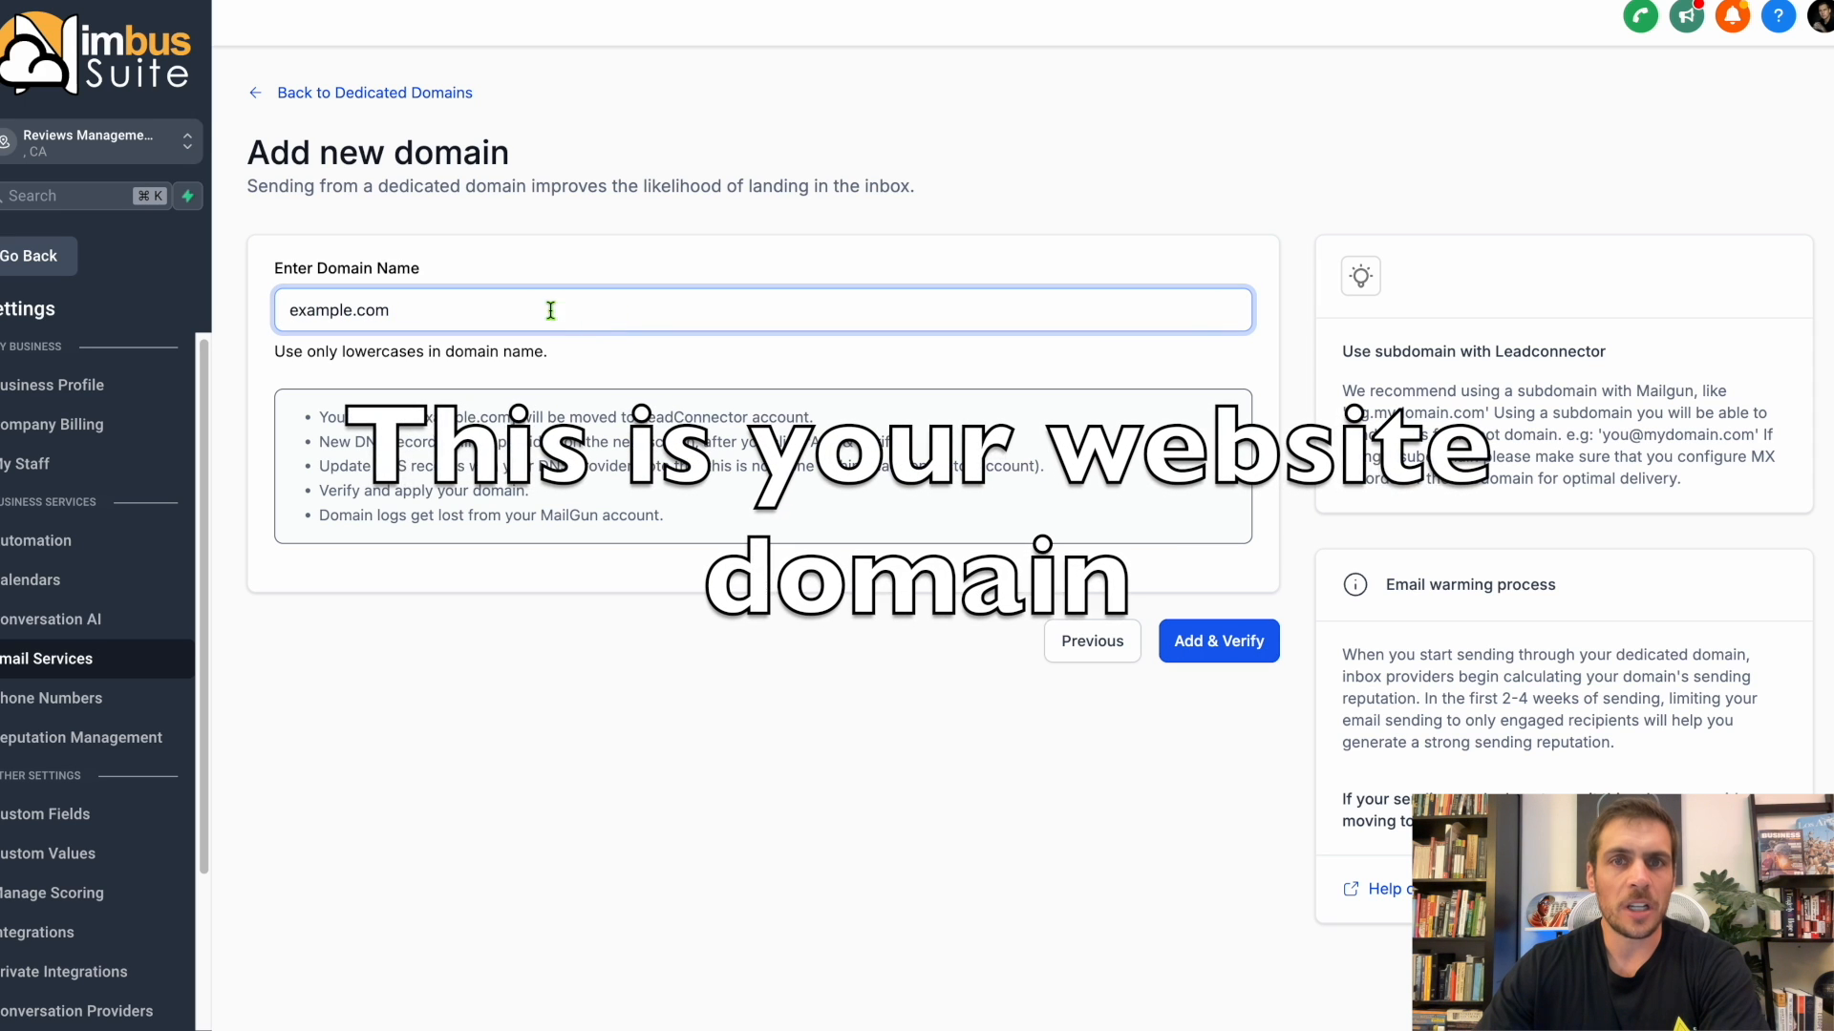
{"action": "left_click", "coordinate": [289, 311]}
{"action": "type", "text": "email."}
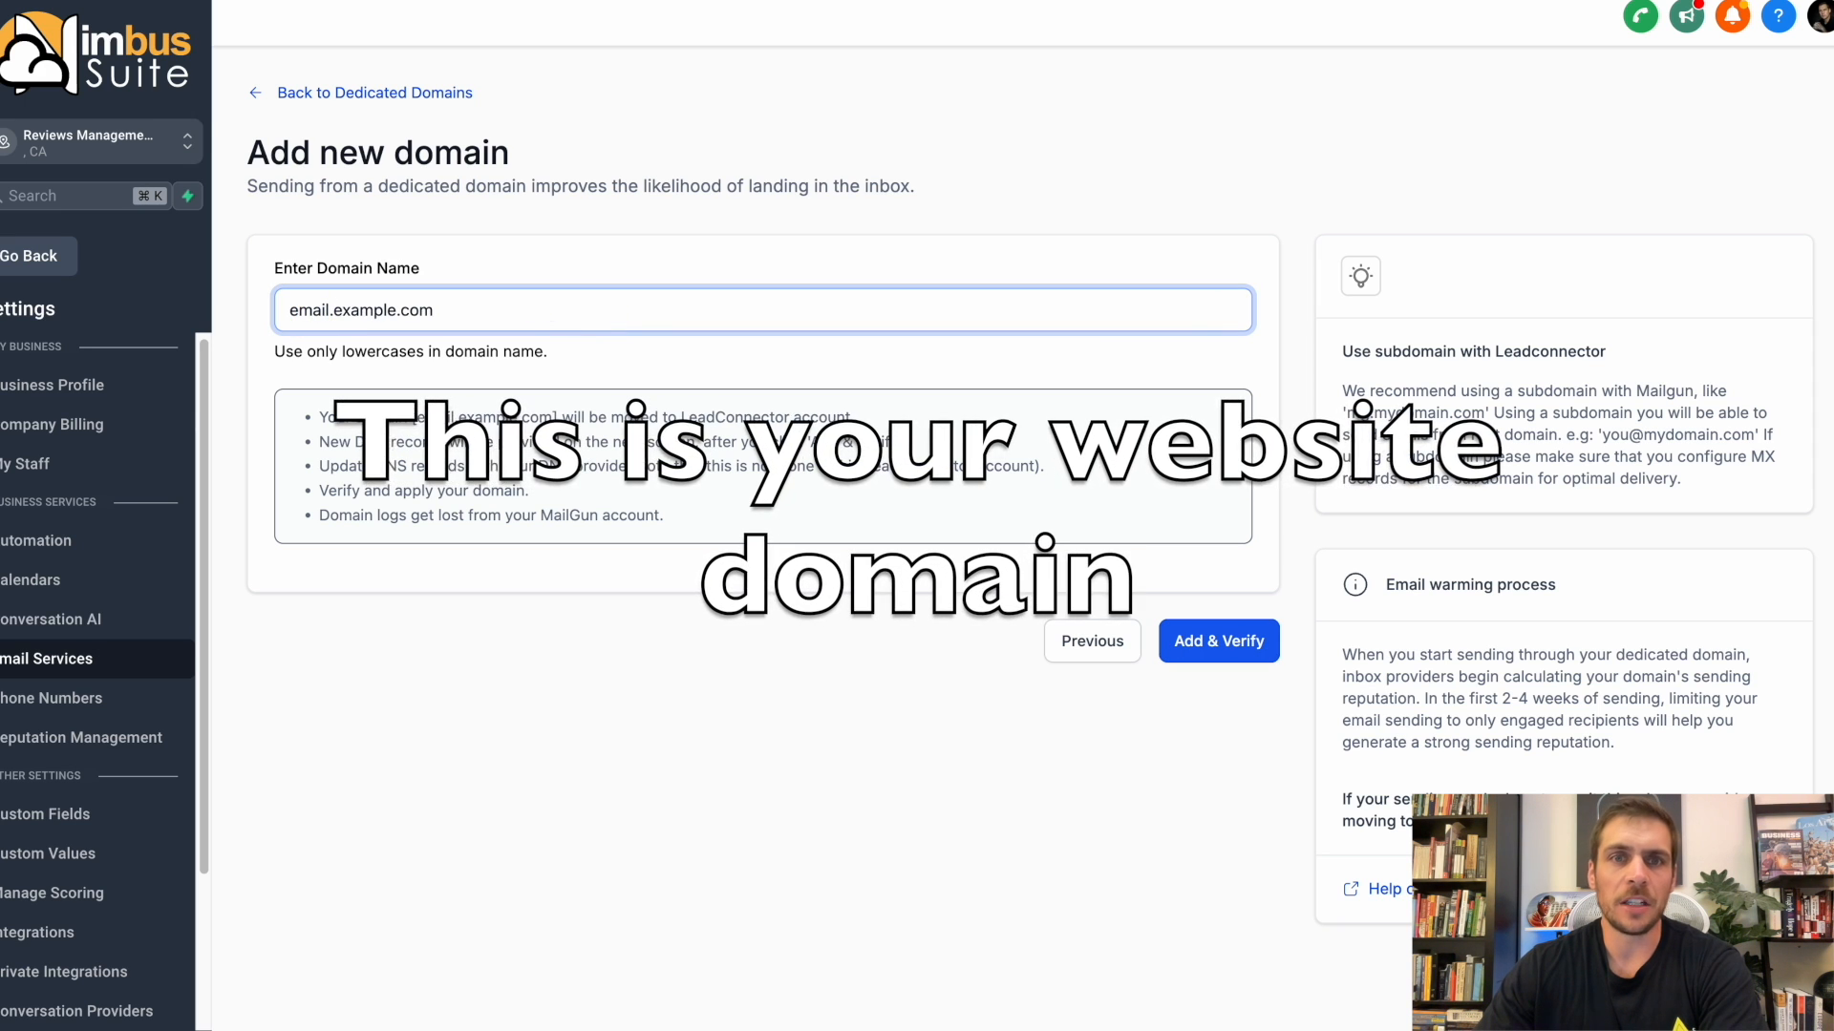
{"action": "left_click_drag", "start_coordinate": [305, 314], "coordinate": [507, 307]}
{"action": "left_click", "coordinate": [507, 307]}
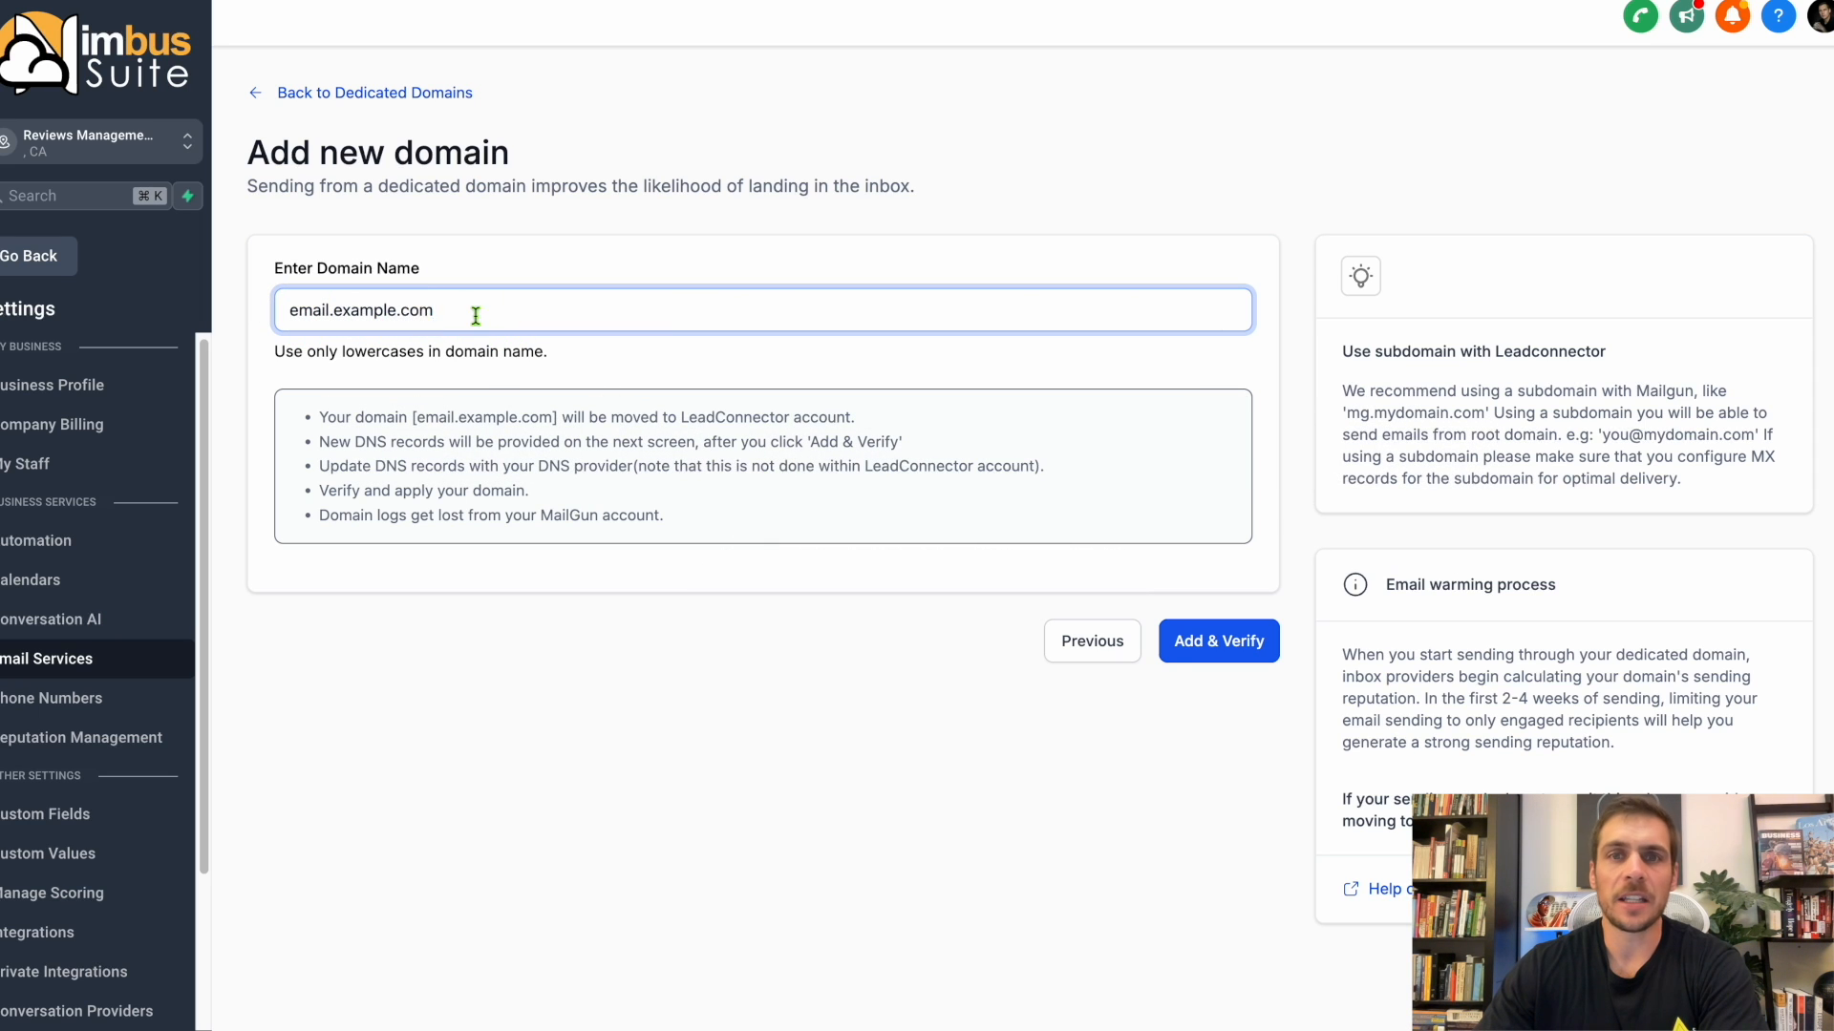
{"action": "type", "text": "123123"}
{"action": "left_click", "coordinate": [1211, 645]}
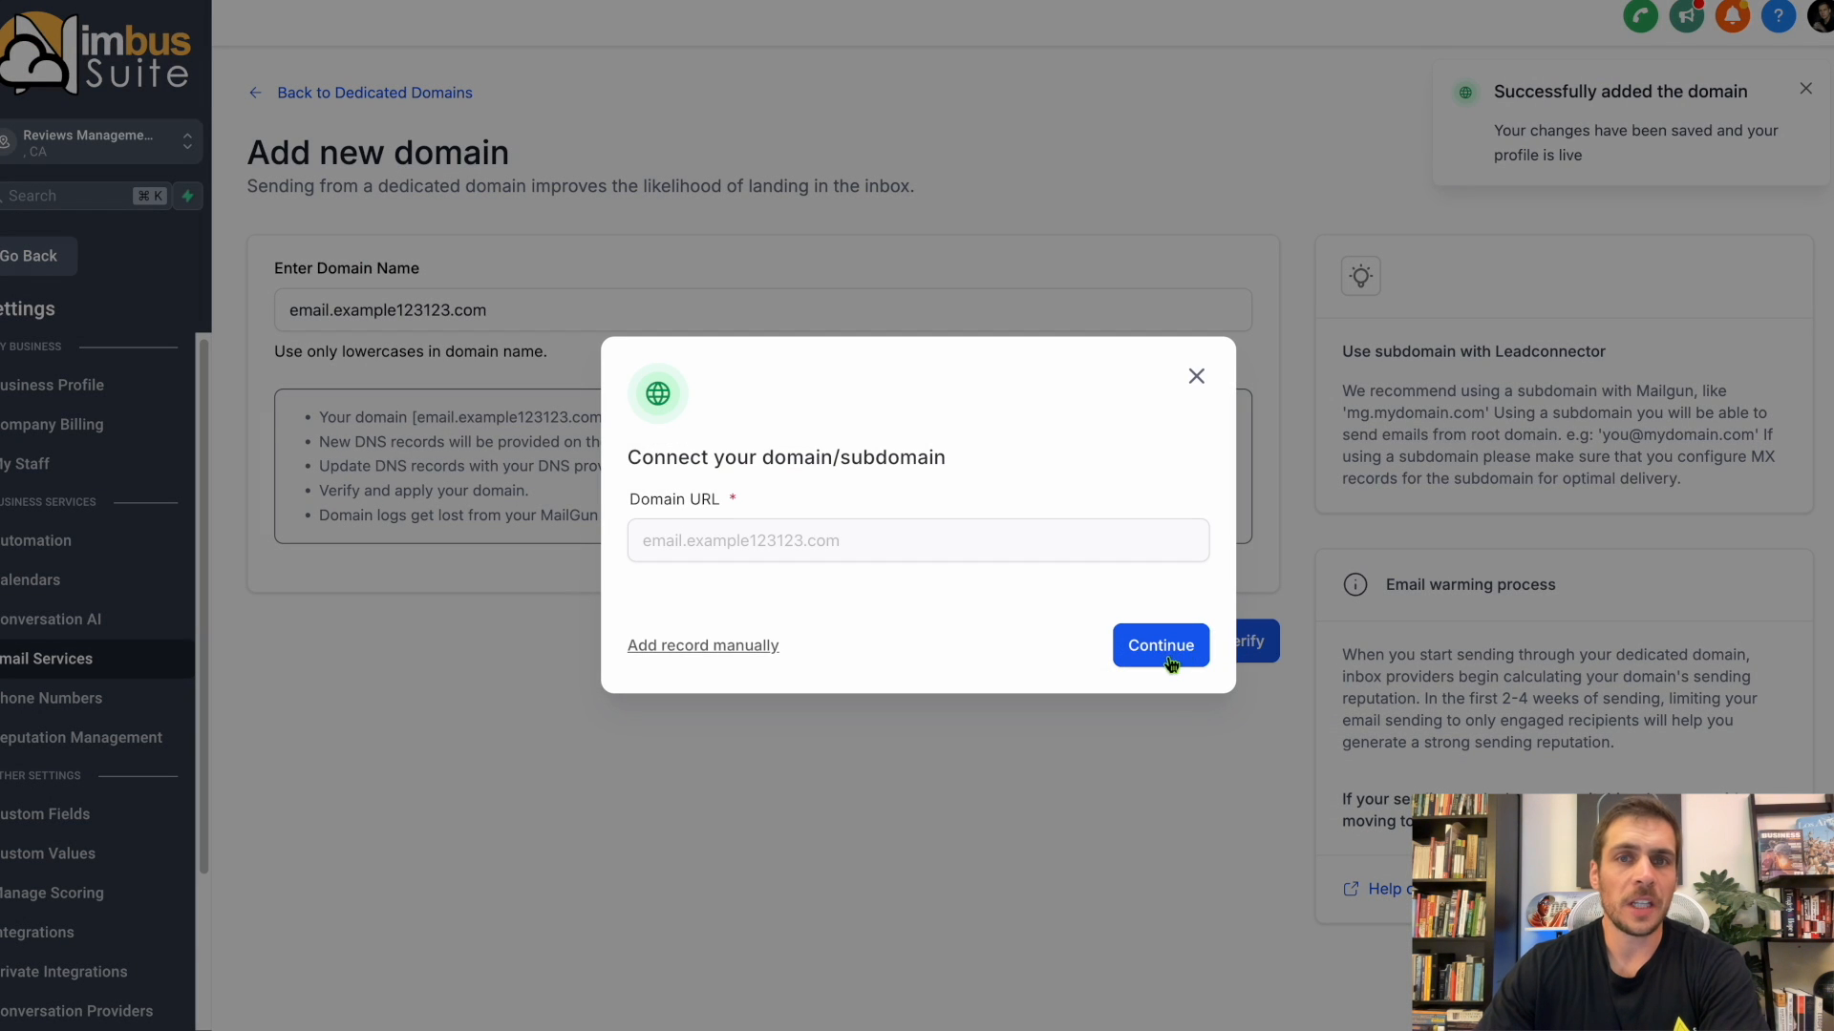
Review the DNS records required for the new domain, close the setup and check the domain's verification notice among the dedicated domains.
{"action": "left_click", "coordinate": [1167, 648]}
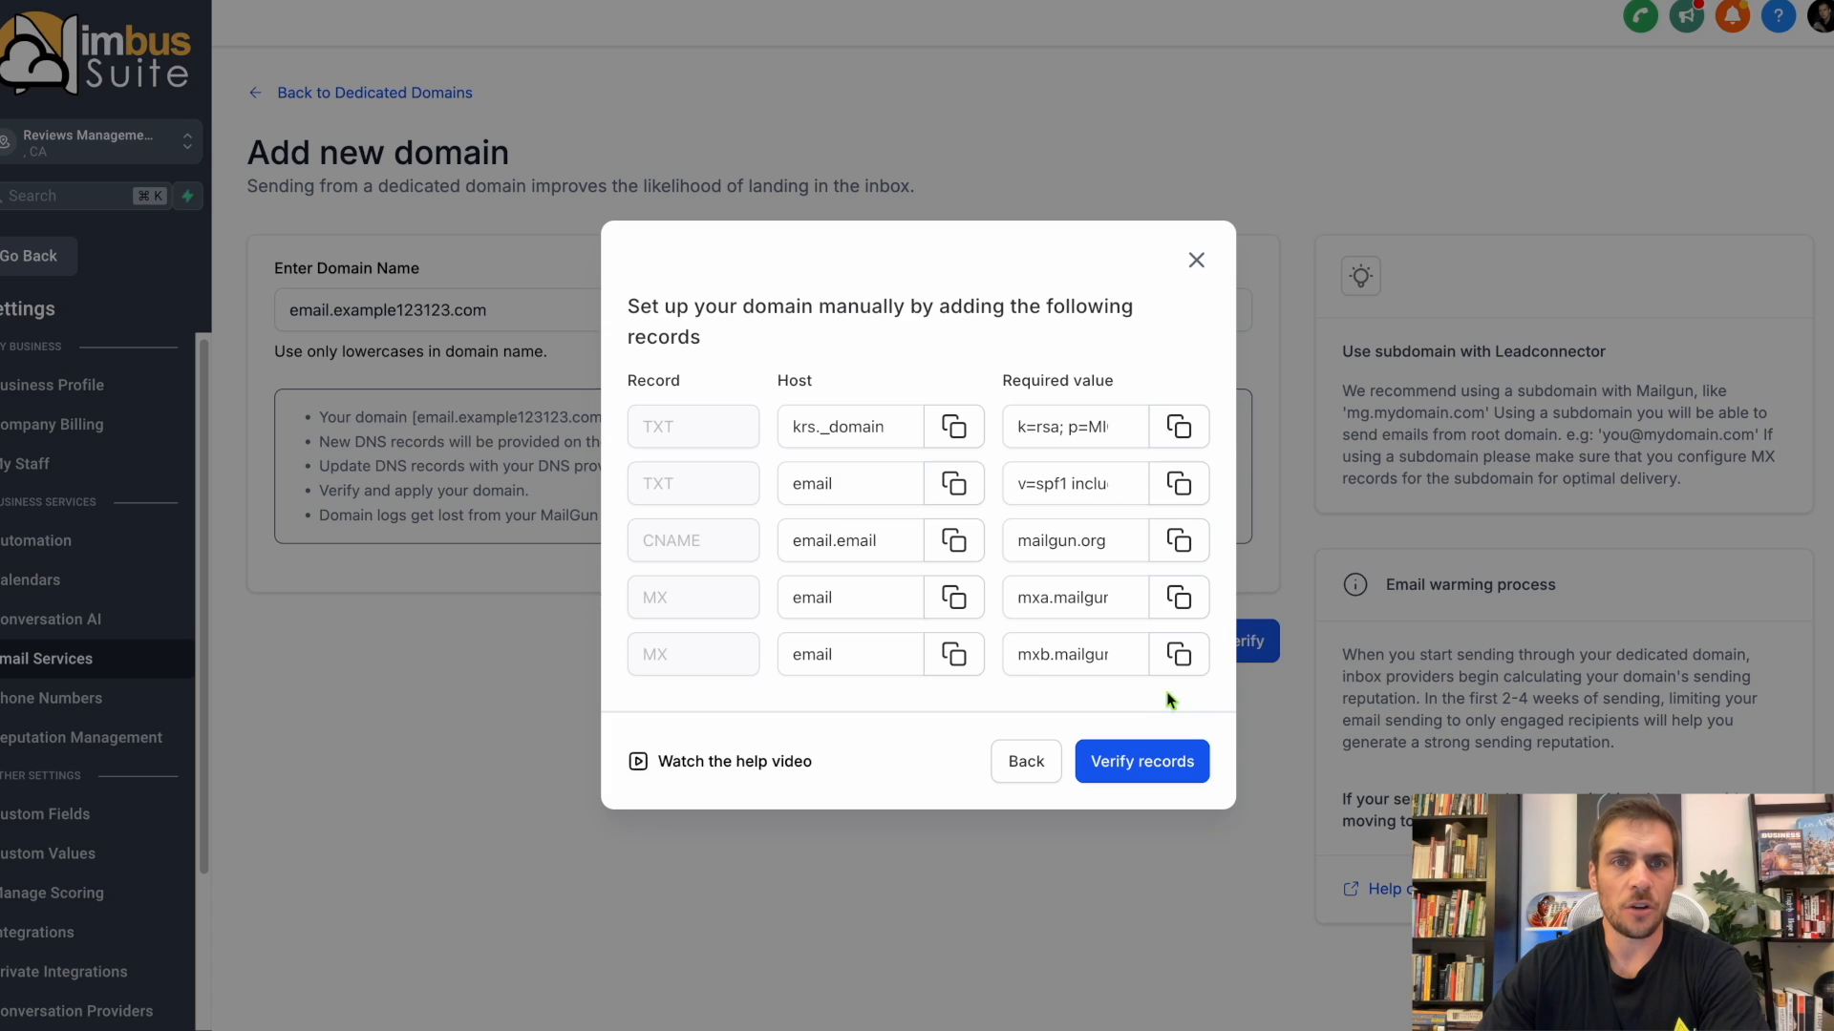
{"action": "mouse_move", "coordinate": [631, 315]}
{"action": "left_mouse_down"}
{"action": "mouse_move", "coordinate": [1192, 696]}
{"action": "mouse_move", "coordinate": [628, 297]}
{"action": "left_mouse_up"}
{"action": "left_click_drag", "start_coordinate": [1140, 759], "coordinate": [1068, 727]}
{"action": "left_click", "coordinate": [1026, 761]}
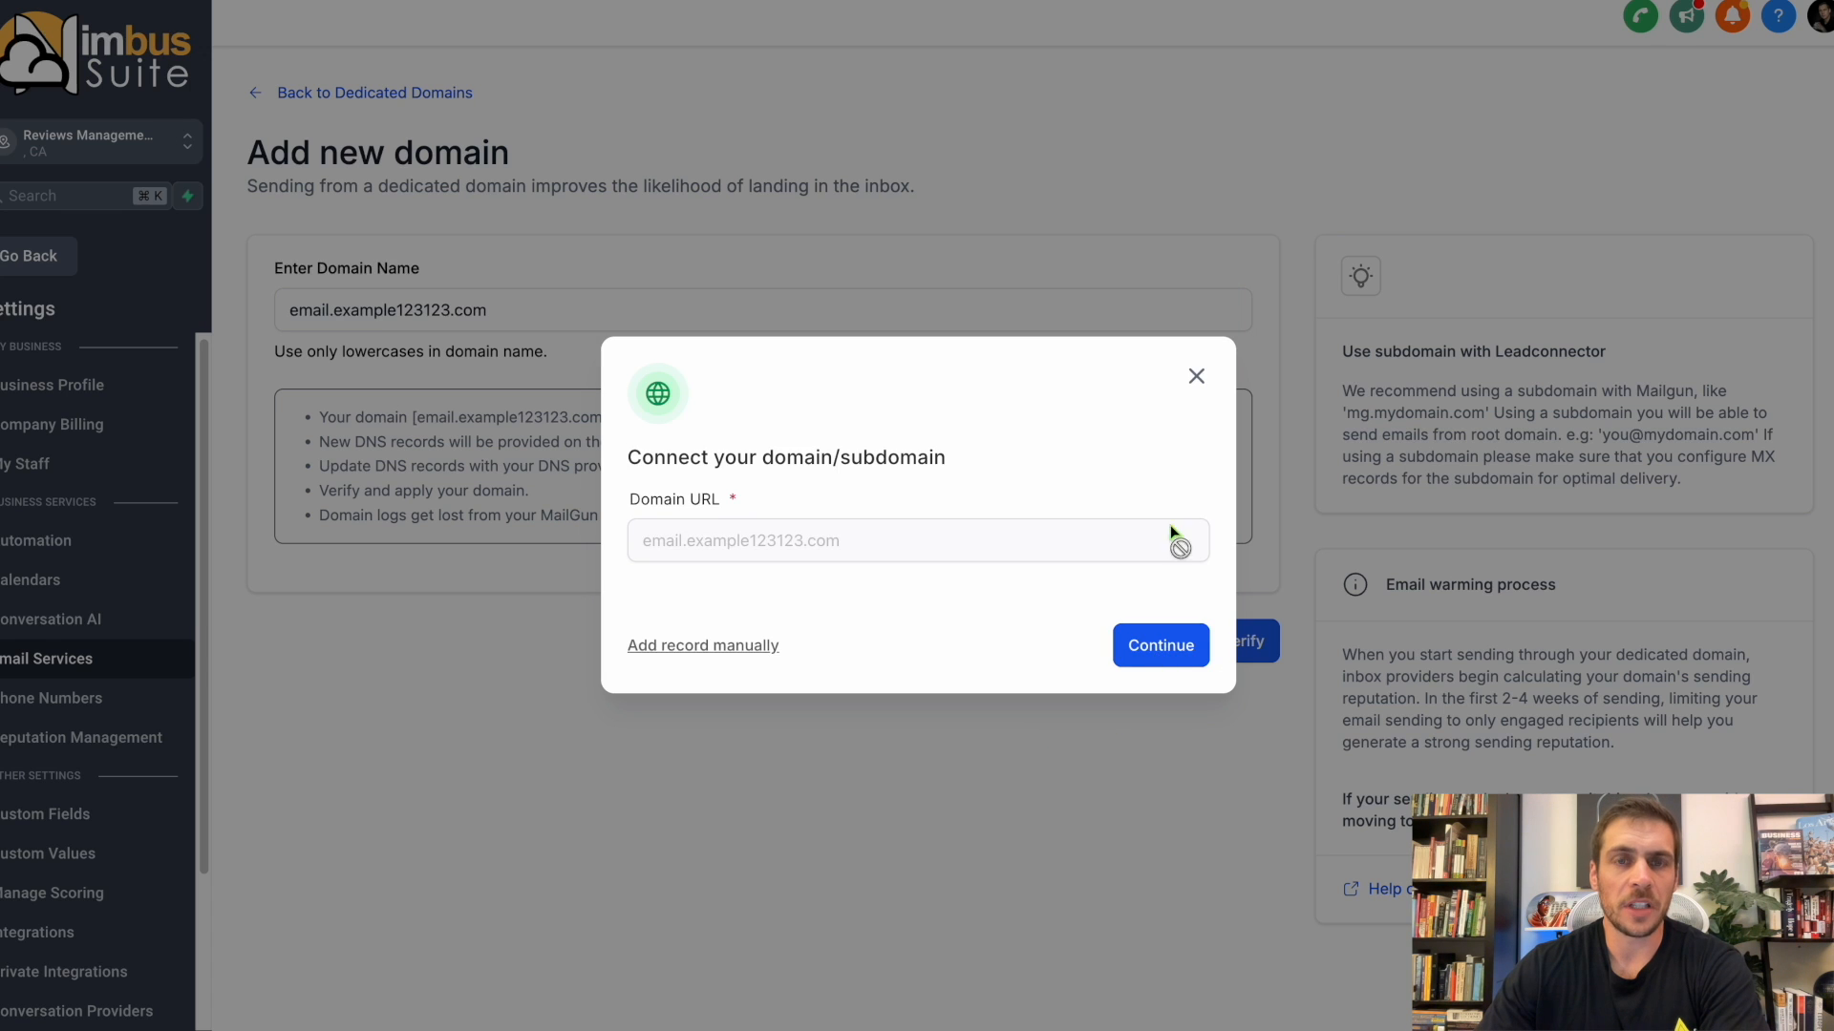
{"action": "left_click", "coordinate": [1195, 382]}
{"action": "left_click", "coordinate": [341, 95]}
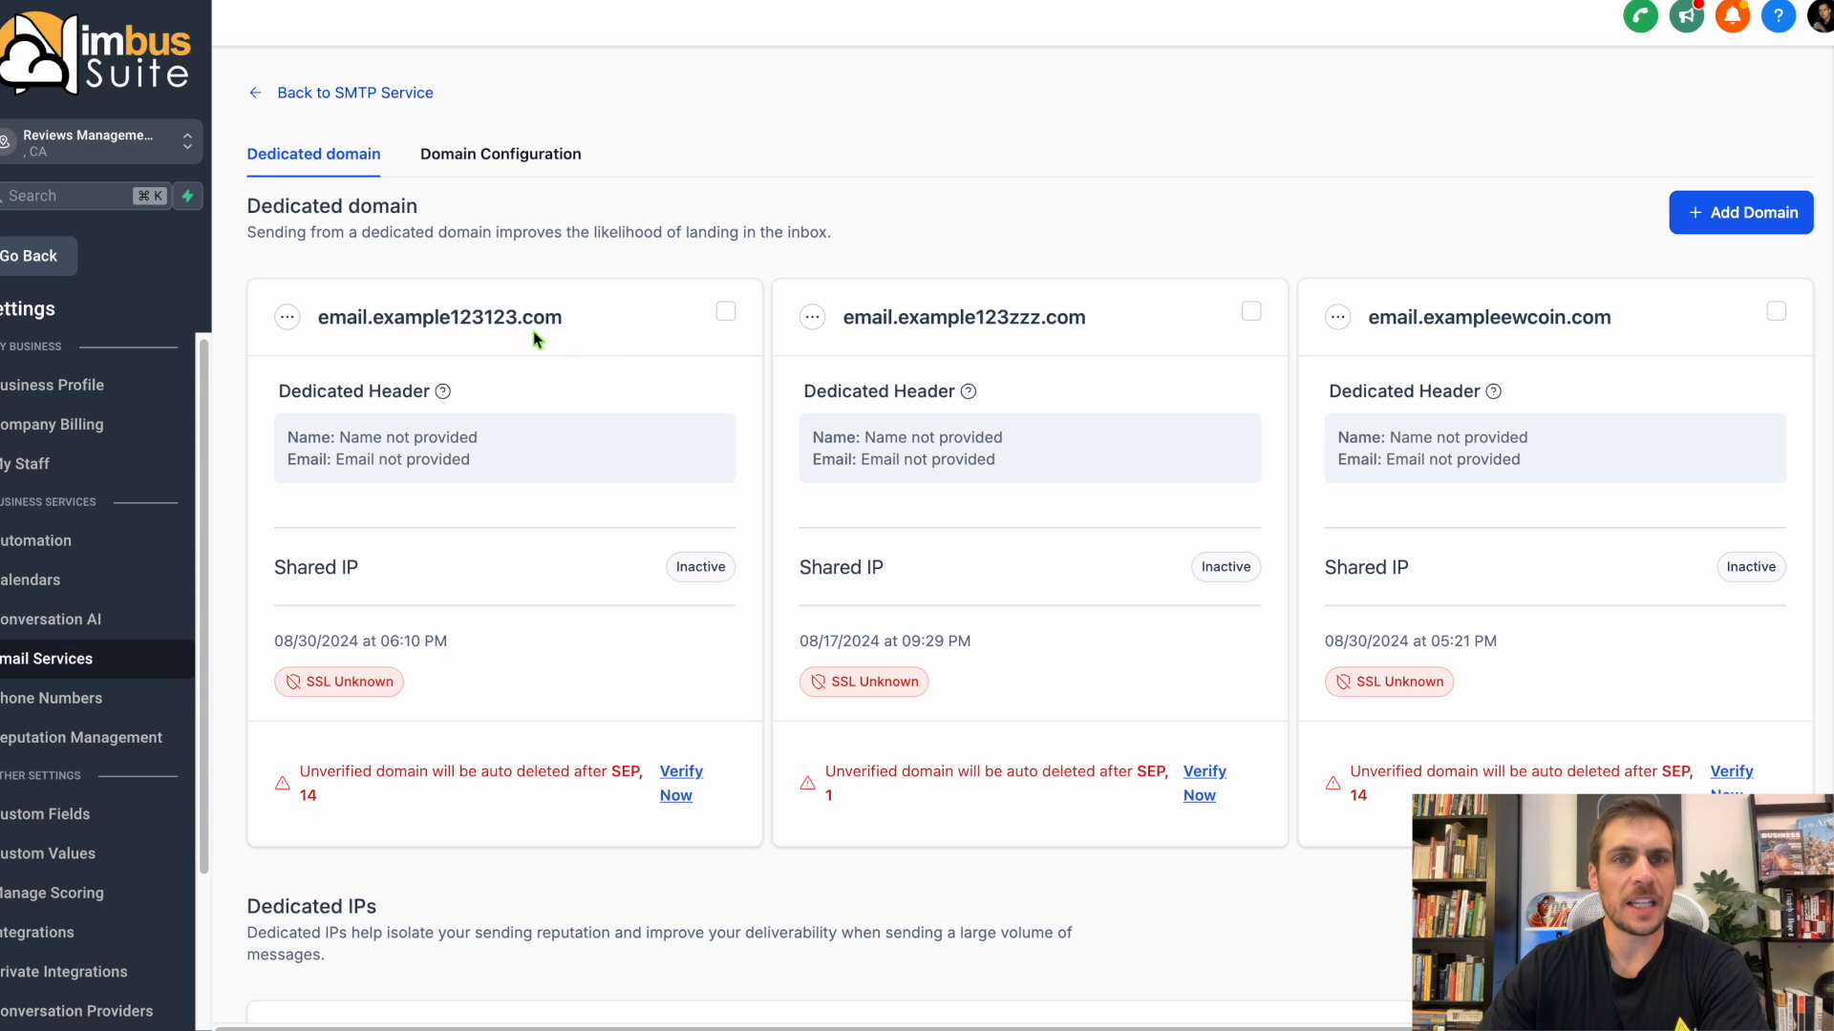
{"action": "mouse_move", "coordinate": [571, 322]}
{"action": "left_mouse_down"}
{"action": "mouse_move", "coordinate": [356, 322]}
{"action": "mouse_move", "coordinate": [573, 313]}
{"action": "left_mouse_up"}
{"action": "left_click_drag", "start_coordinate": [677, 796], "coordinate": [636, 714]}
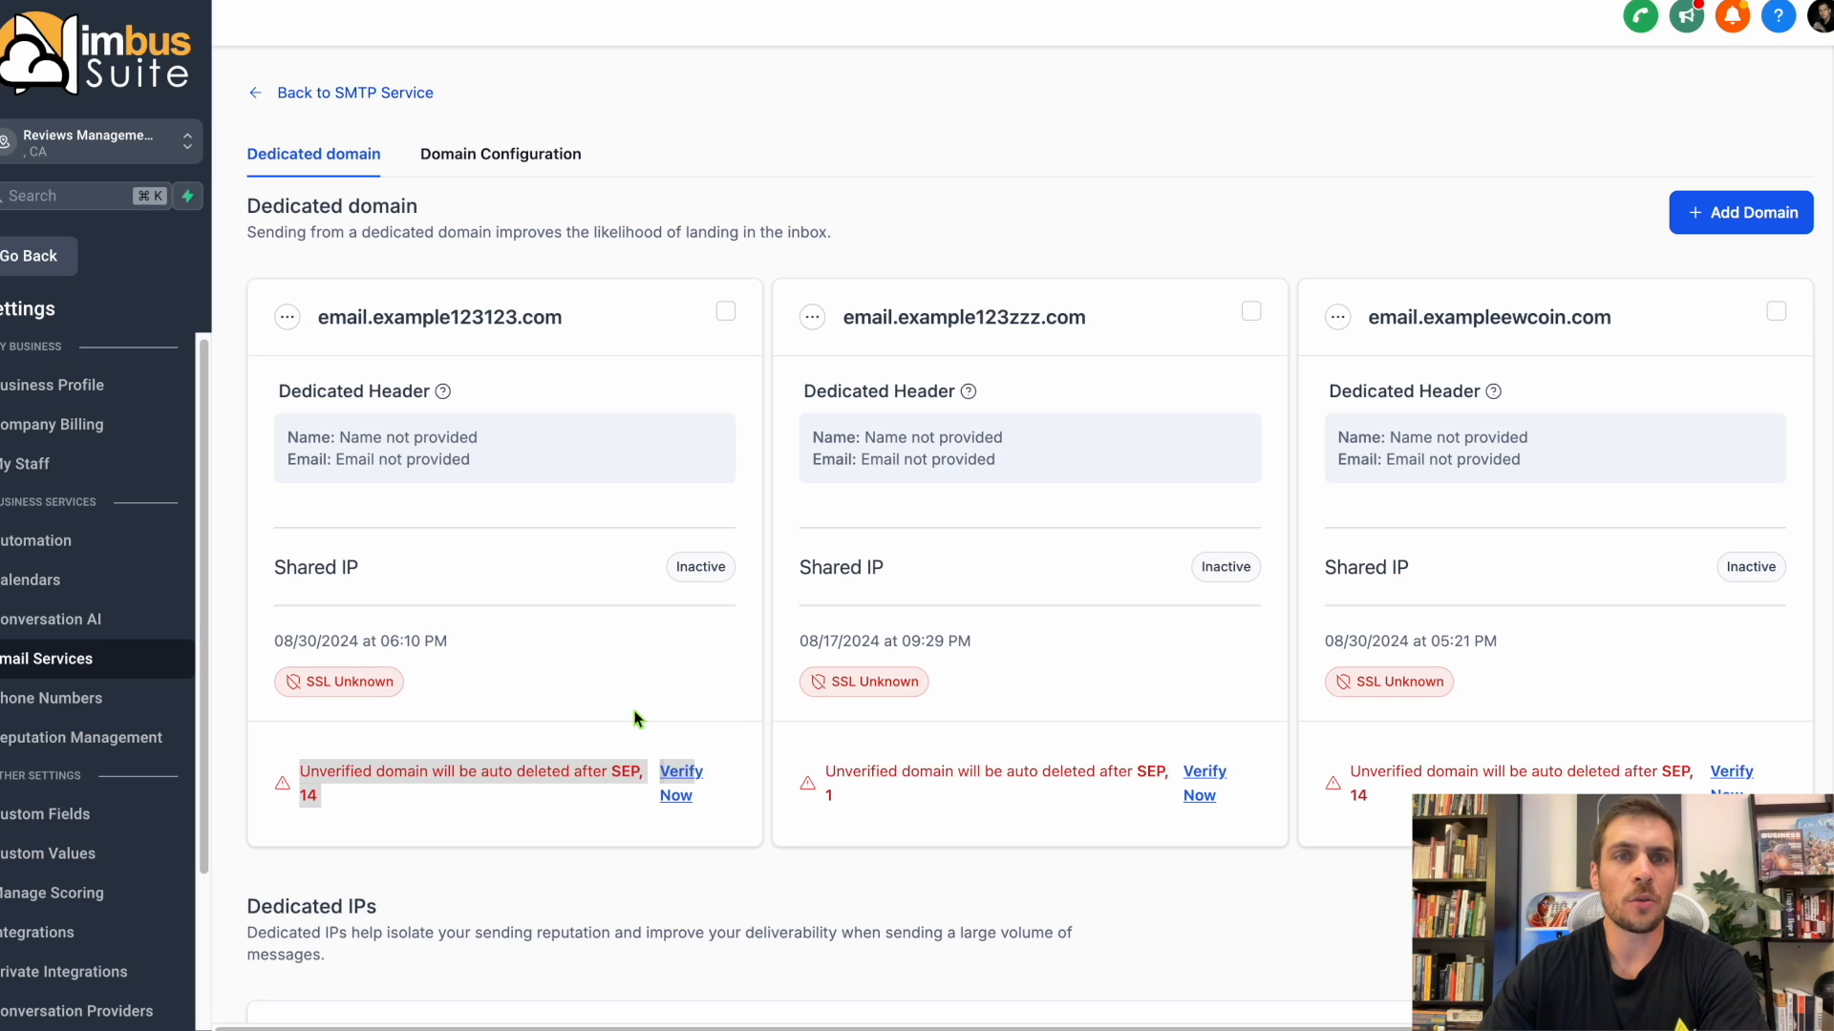
Open the dedicated header settings of email.example123123.com and fill in ABC Company as the From Name and the sender address as the From Email.
{"action": "left_click", "coordinate": [287, 317]}
{"action": "left_click", "coordinate": [284, 274]}
{"action": "left_click", "coordinate": [914, 551]}
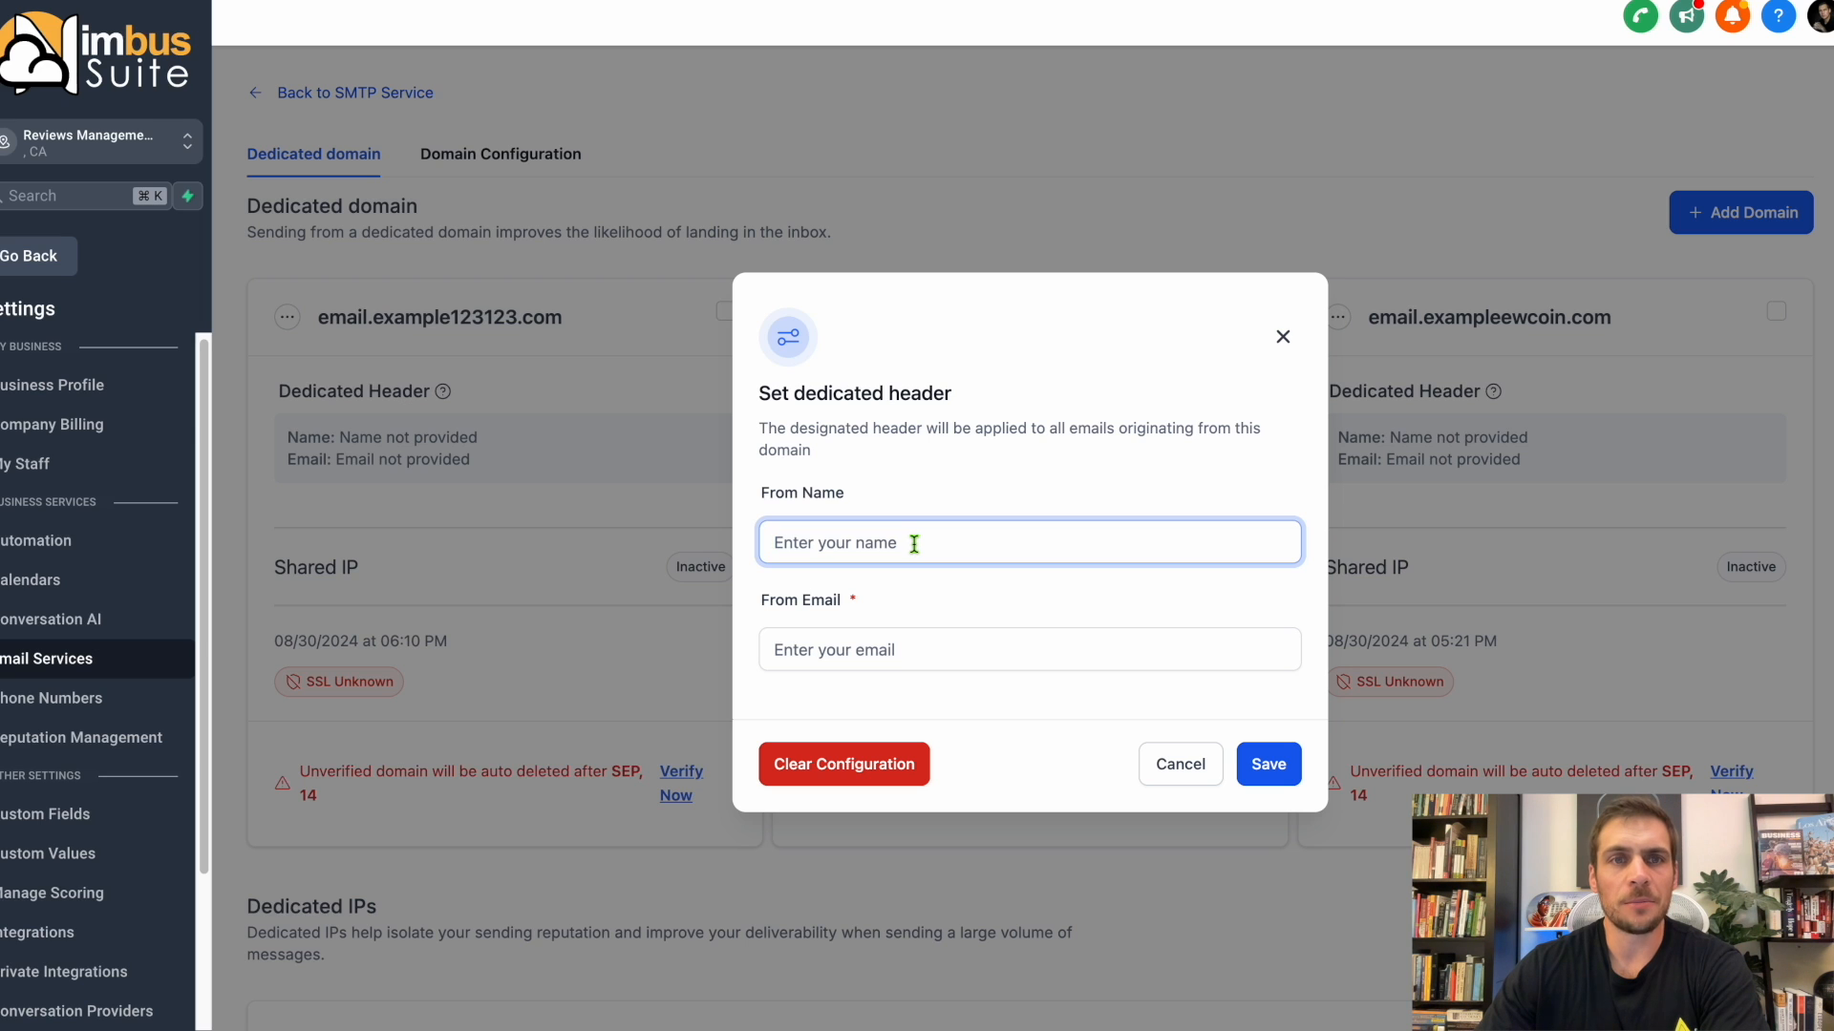
{"action": "type", "text": "ABC Company"}
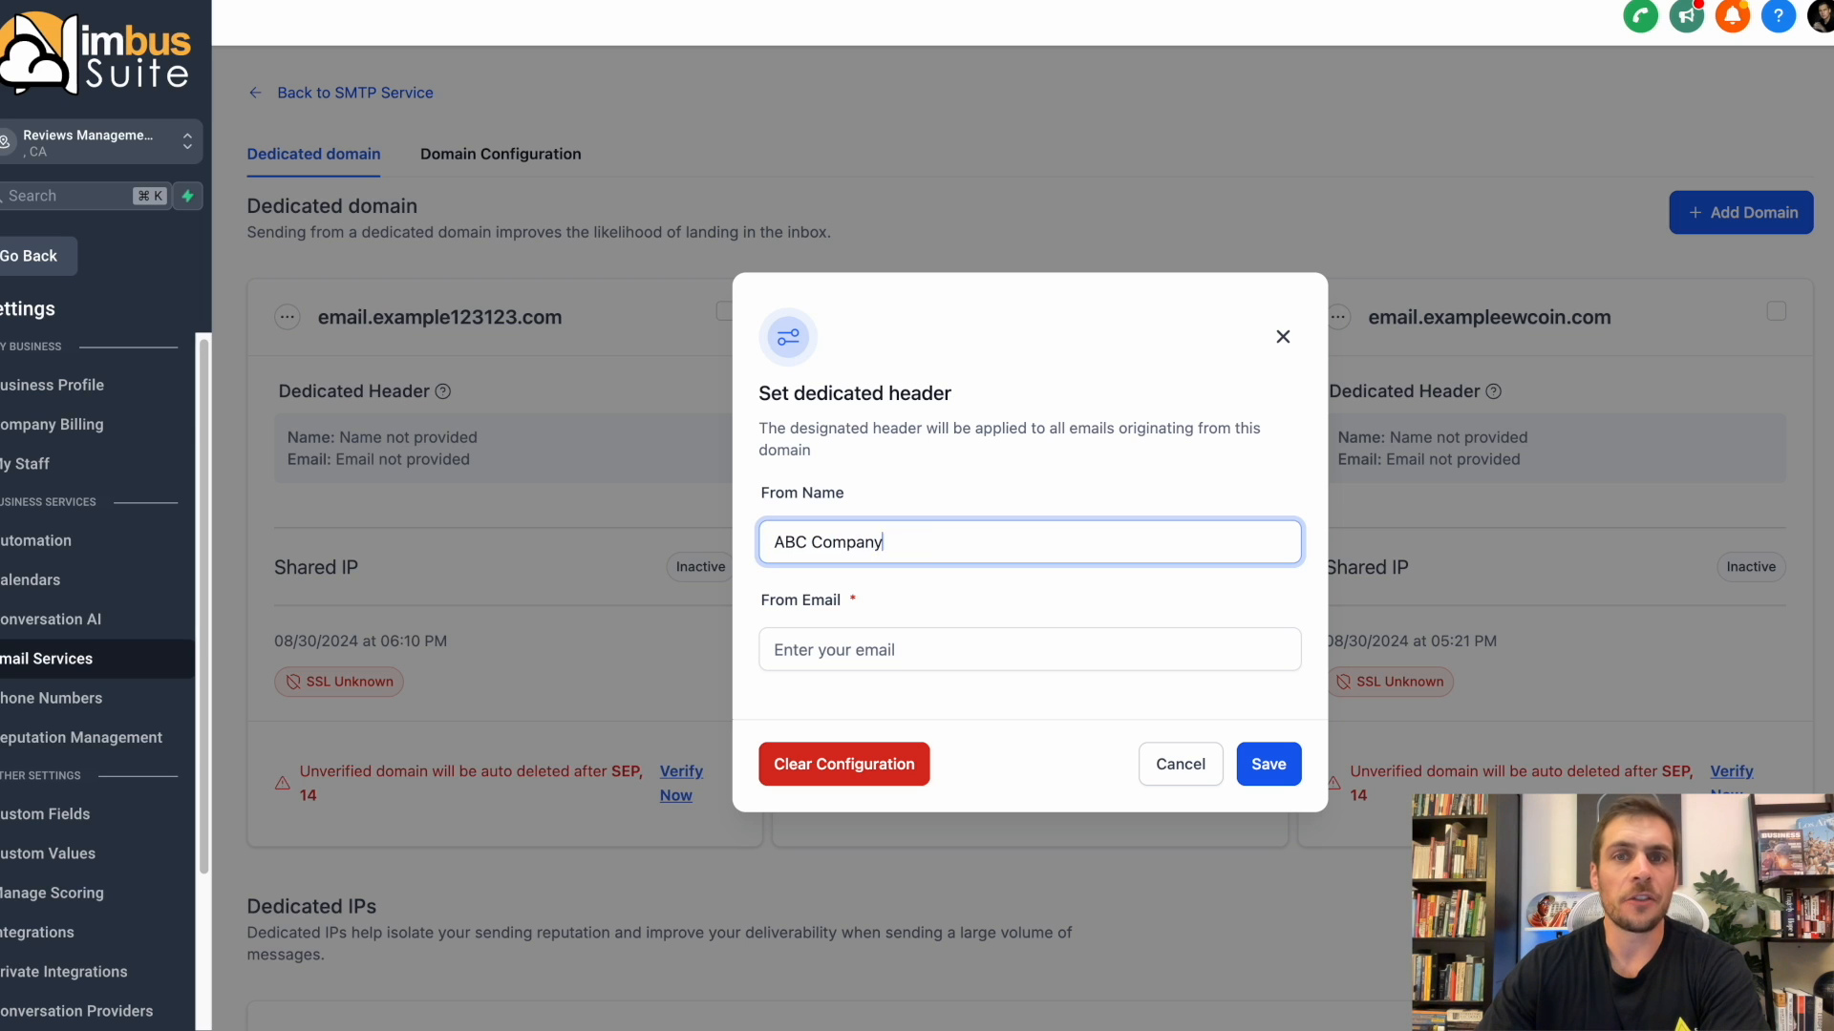
{"action": "left_click", "coordinate": [908, 650]}
{"action": "type", "text": "johndoe@em"}
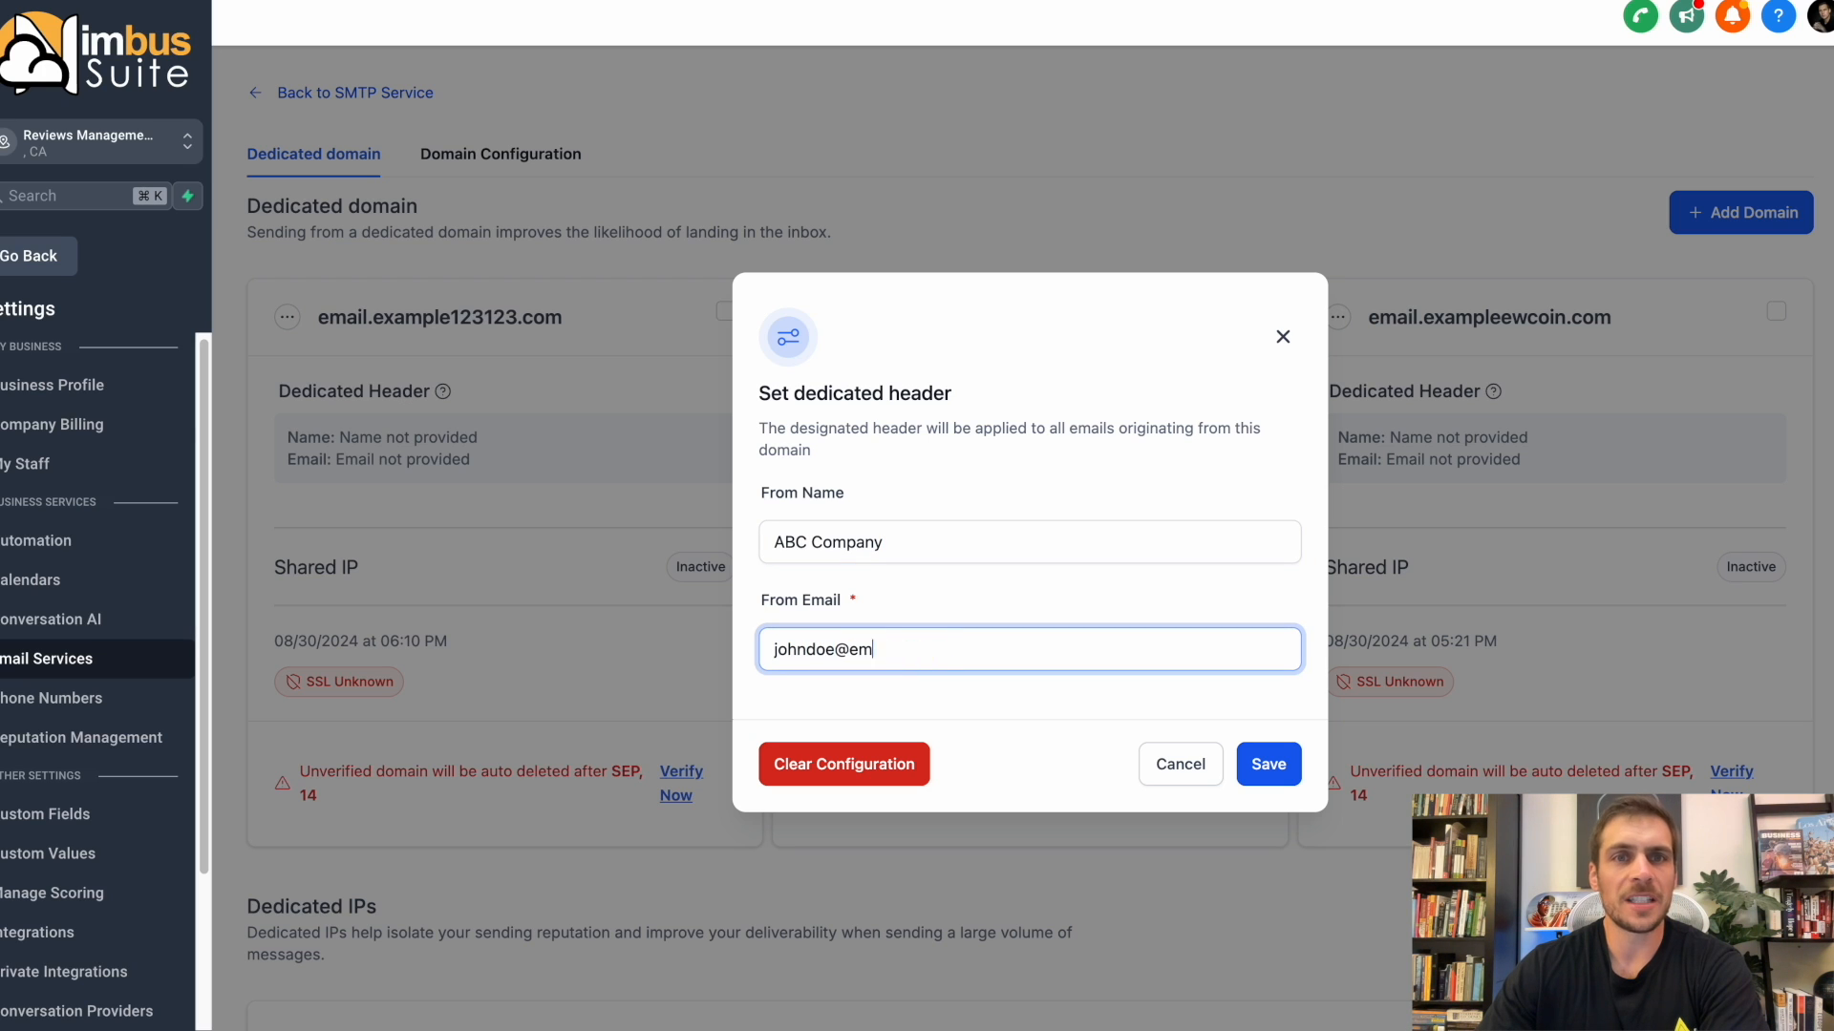
{"action": "type", "text": "ail.example123123.com"}
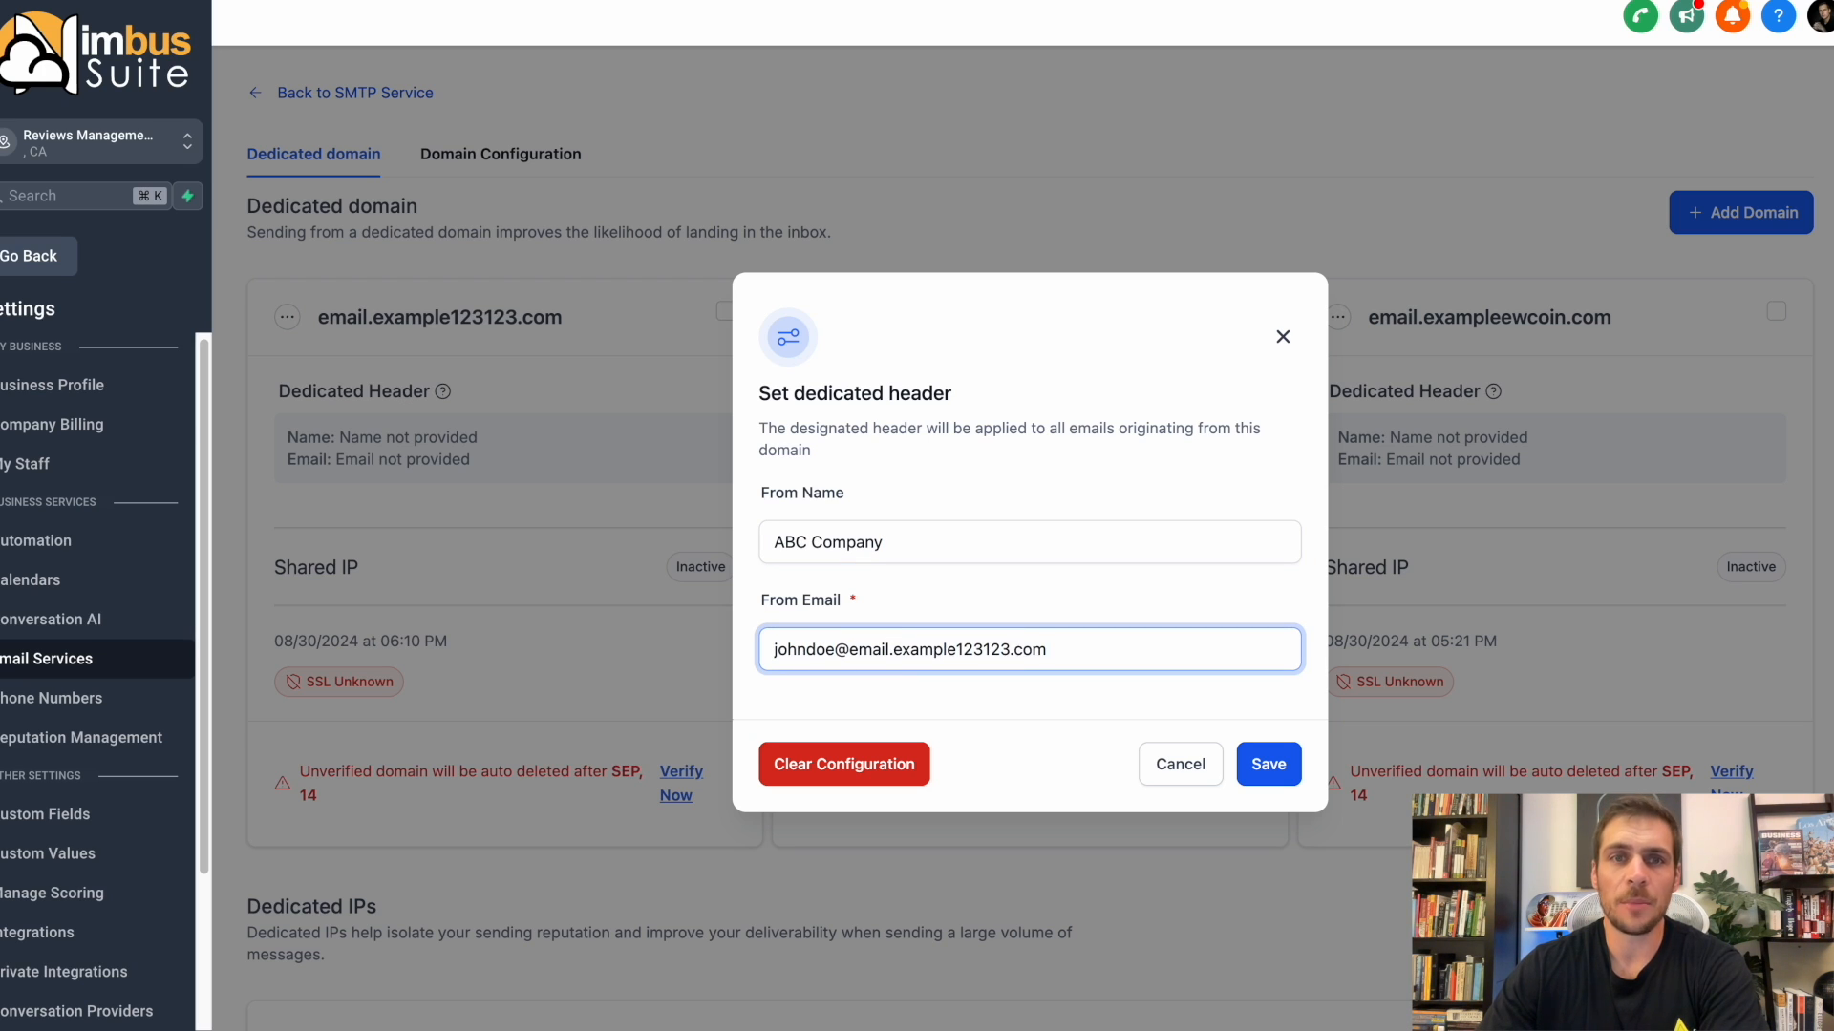
Copy the From Email address and save the dedicated header.
{"action": "left_click_drag", "start_coordinate": [1047, 657], "coordinate": [769, 663]}
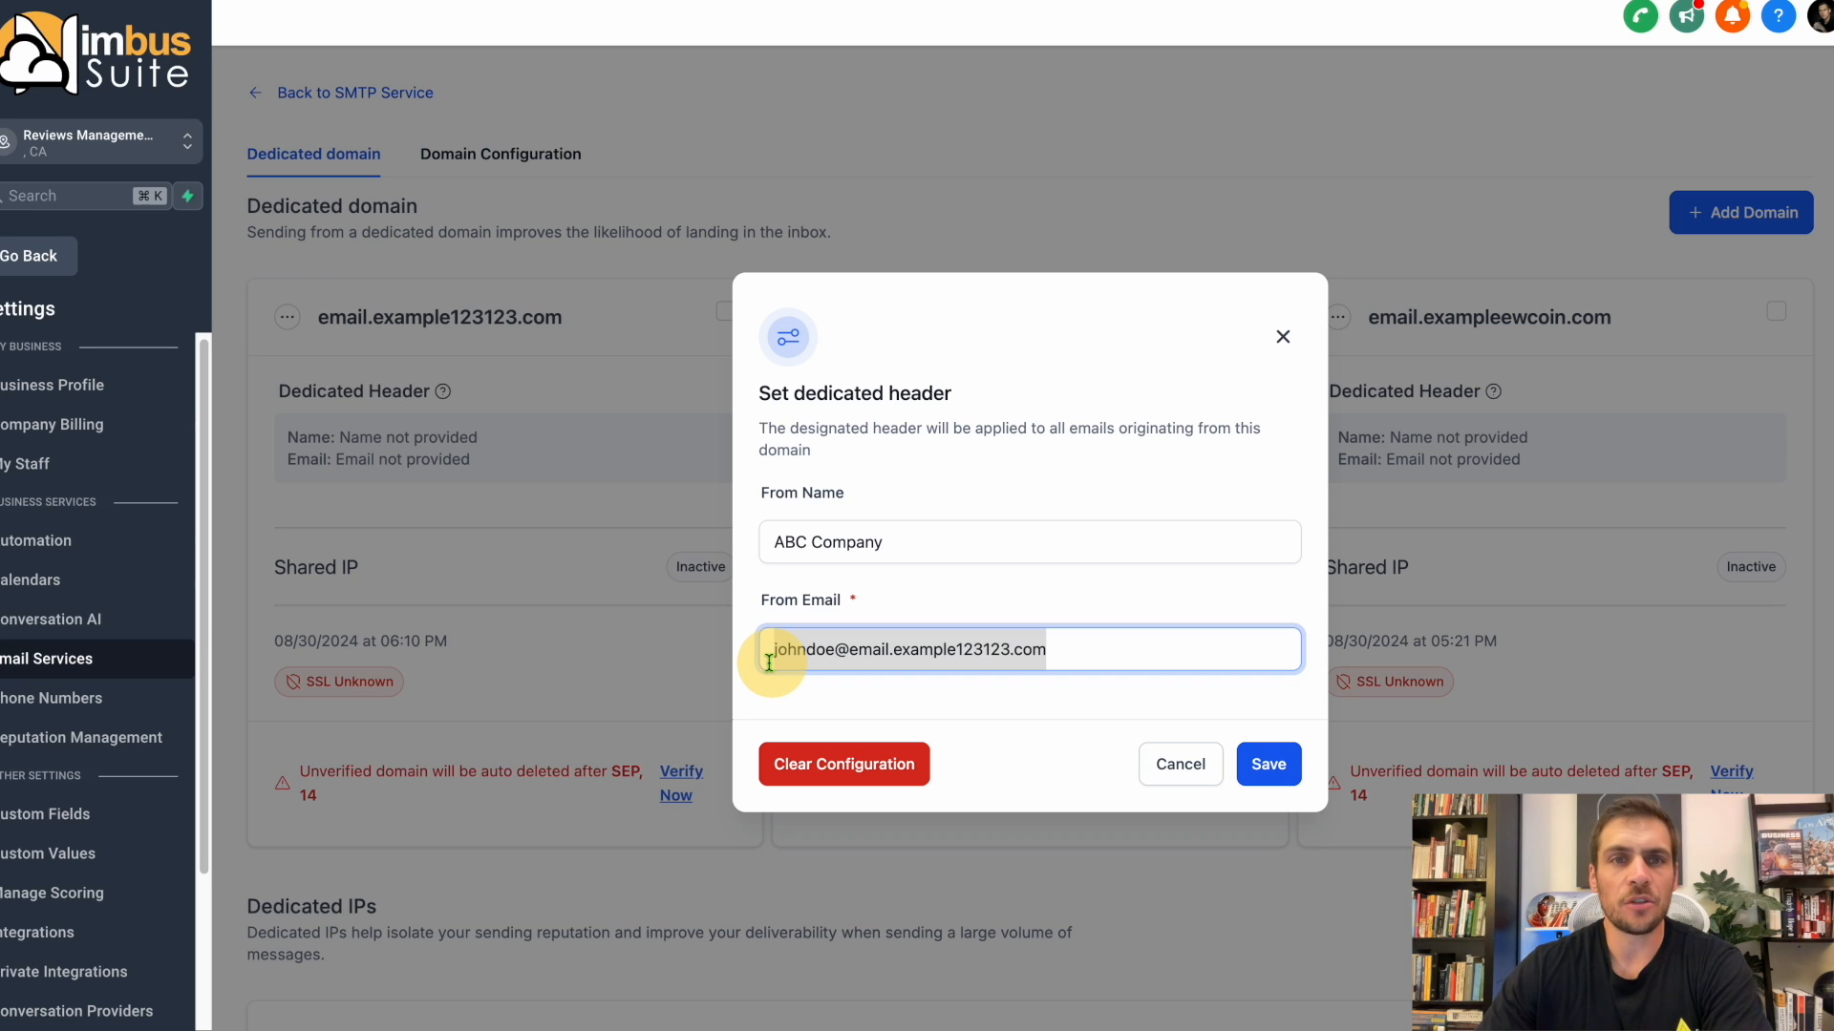
{"action": "right_click", "coordinate": [800, 659]}
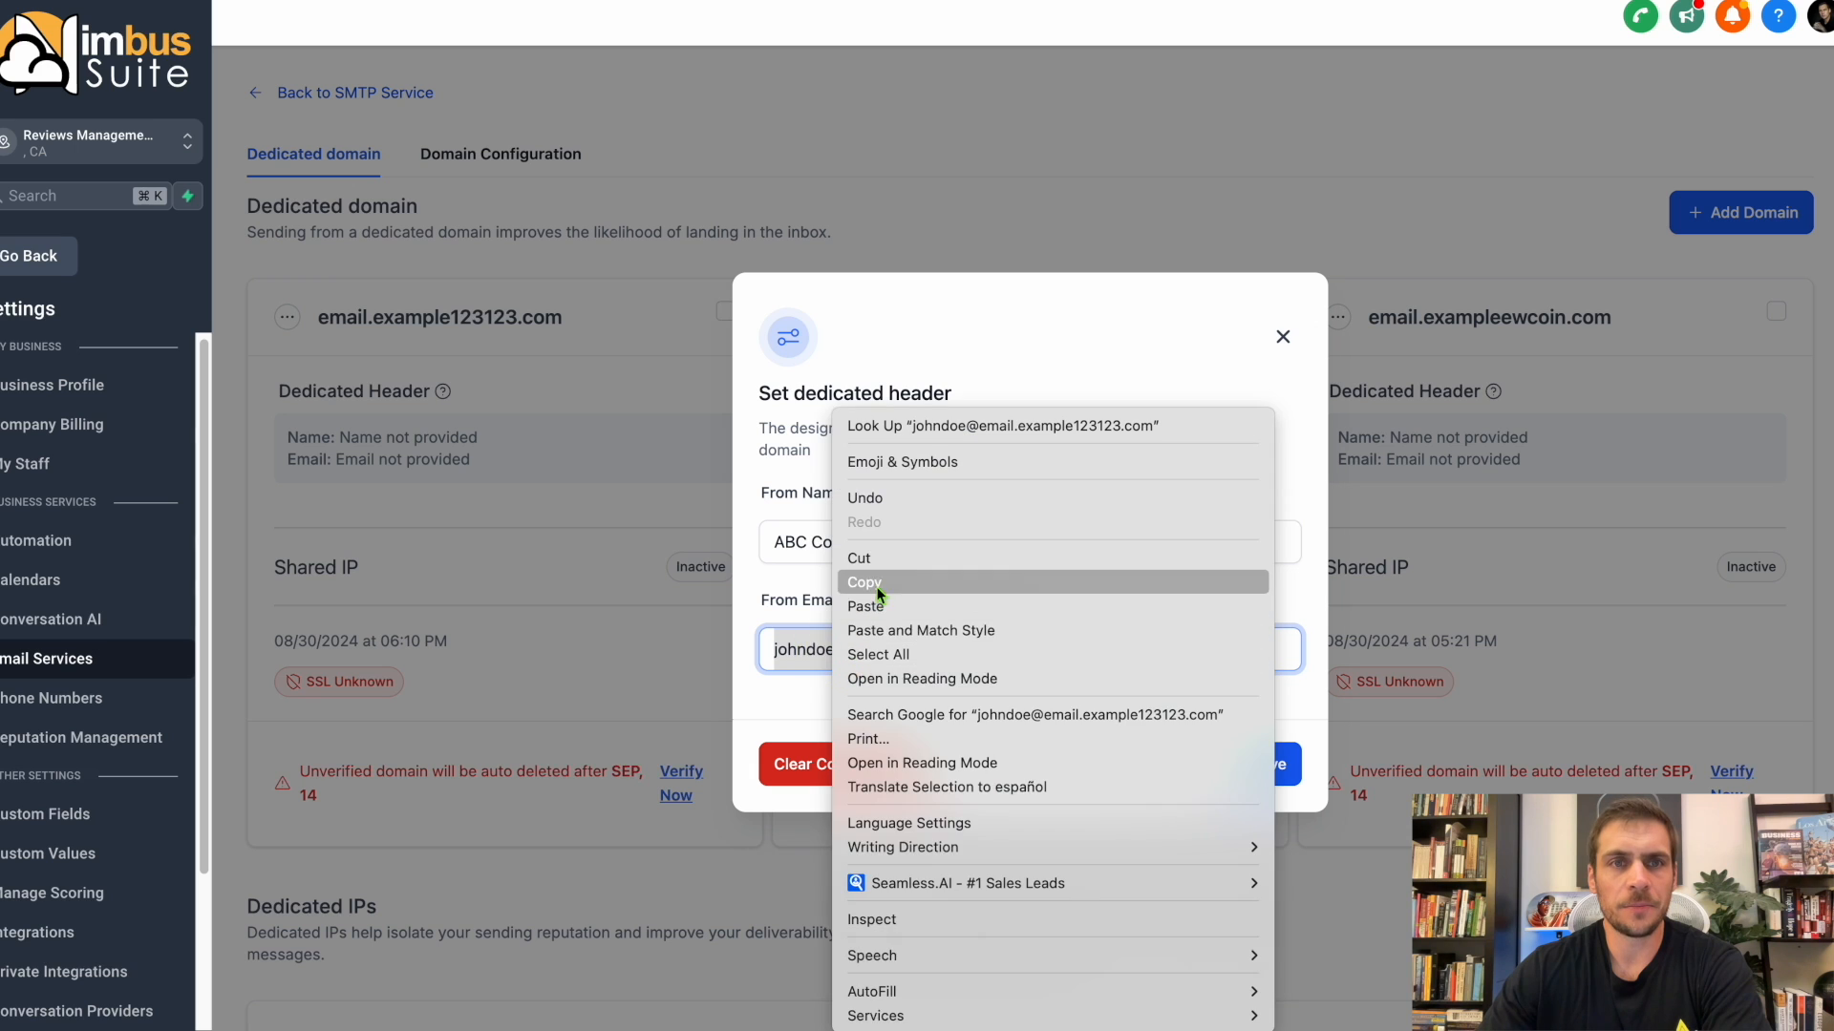
{"action": "left_click", "coordinate": [872, 586]}
{"action": "left_click", "coordinate": [1283, 765]}
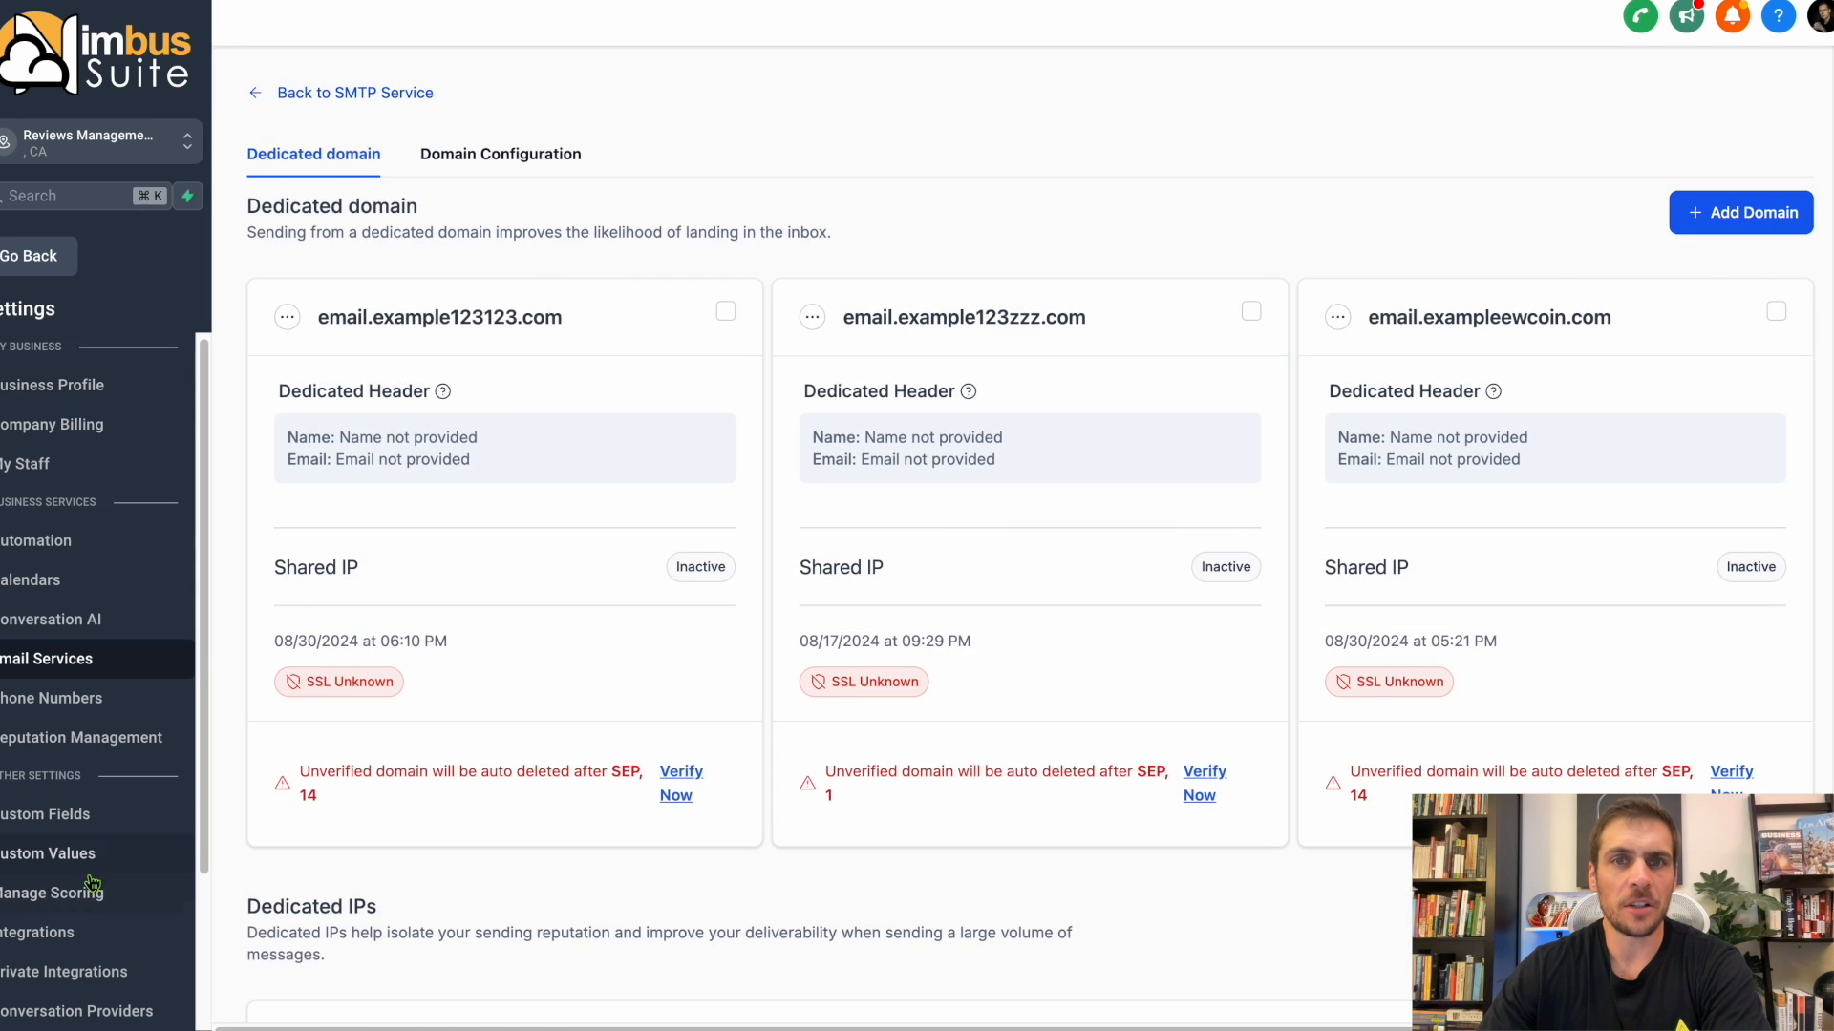
Try to fill the Automations Email custom value with the copied sender address.
{"action": "left_click", "coordinate": [90, 871]}
{"action": "left_click_drag", "start_coordinate": [342, 392], "coordinate": [708, 382]}
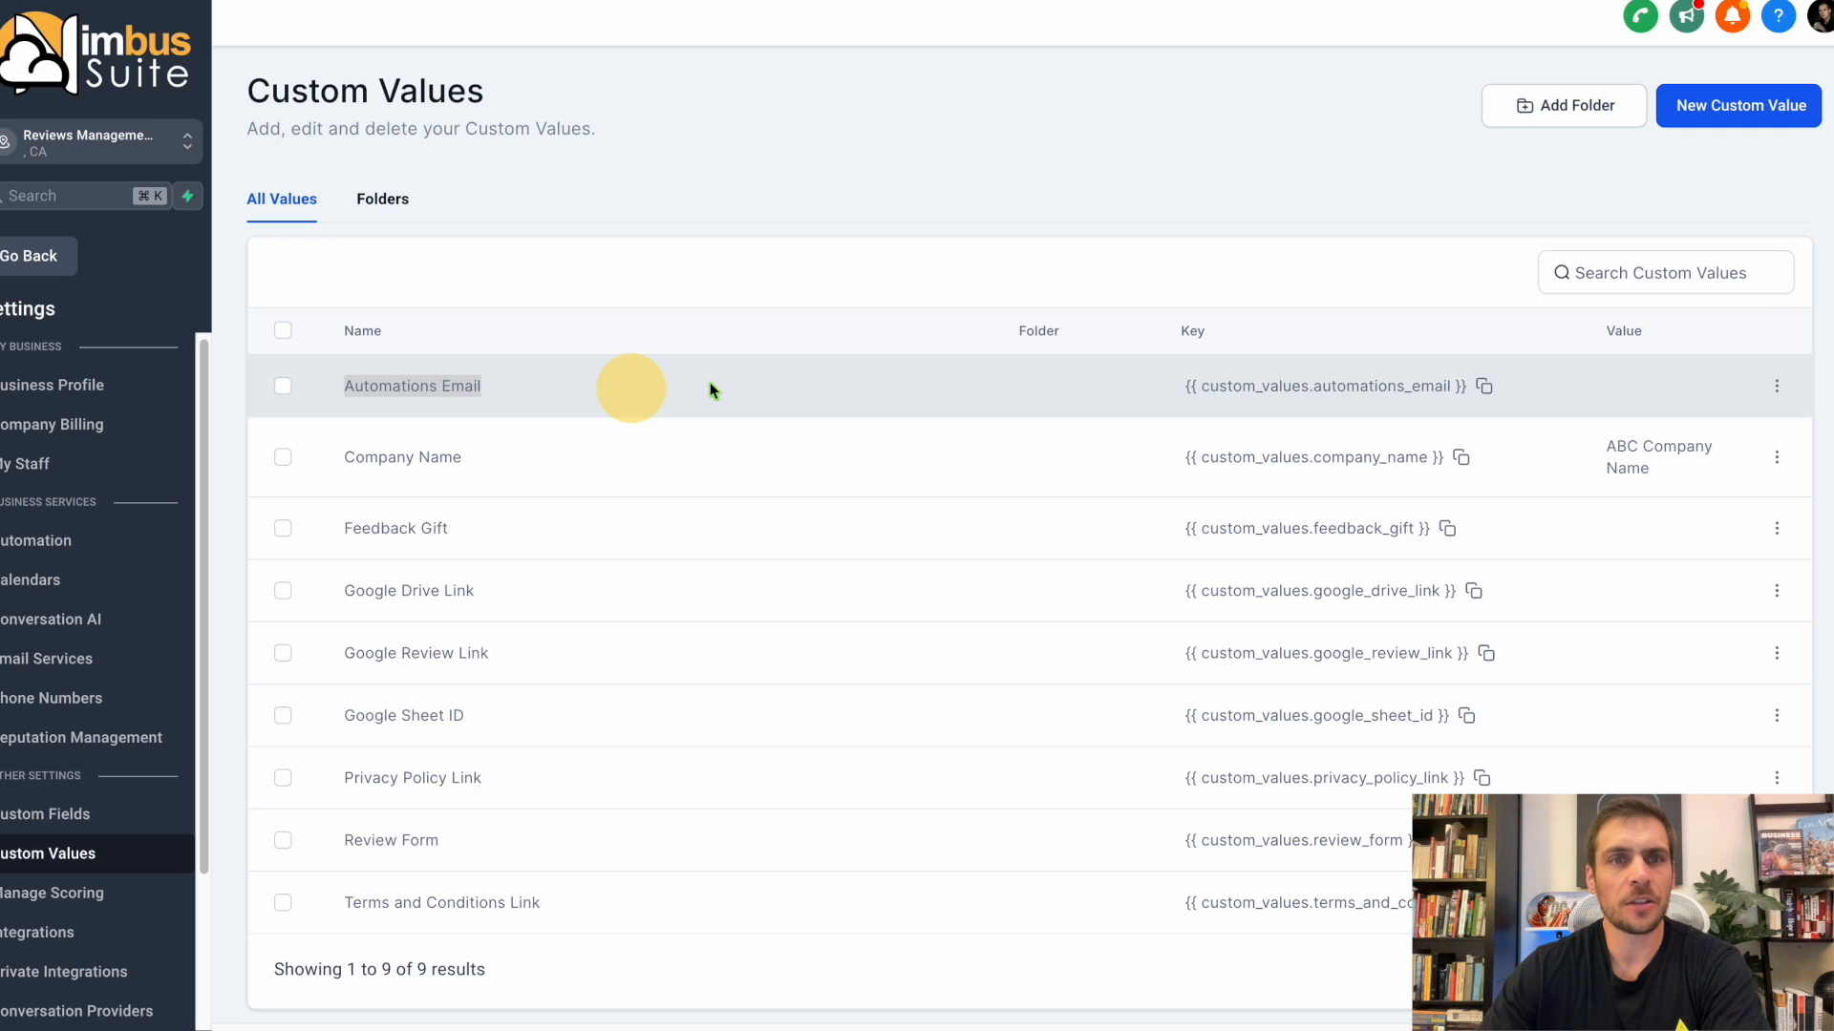
{"action": "left_click", "coordinate": [1777, 386]}
{"action": "left_click", "coordinate": [1624, 282]}
{"action": "right_click", "coordinate": [810, 567]}
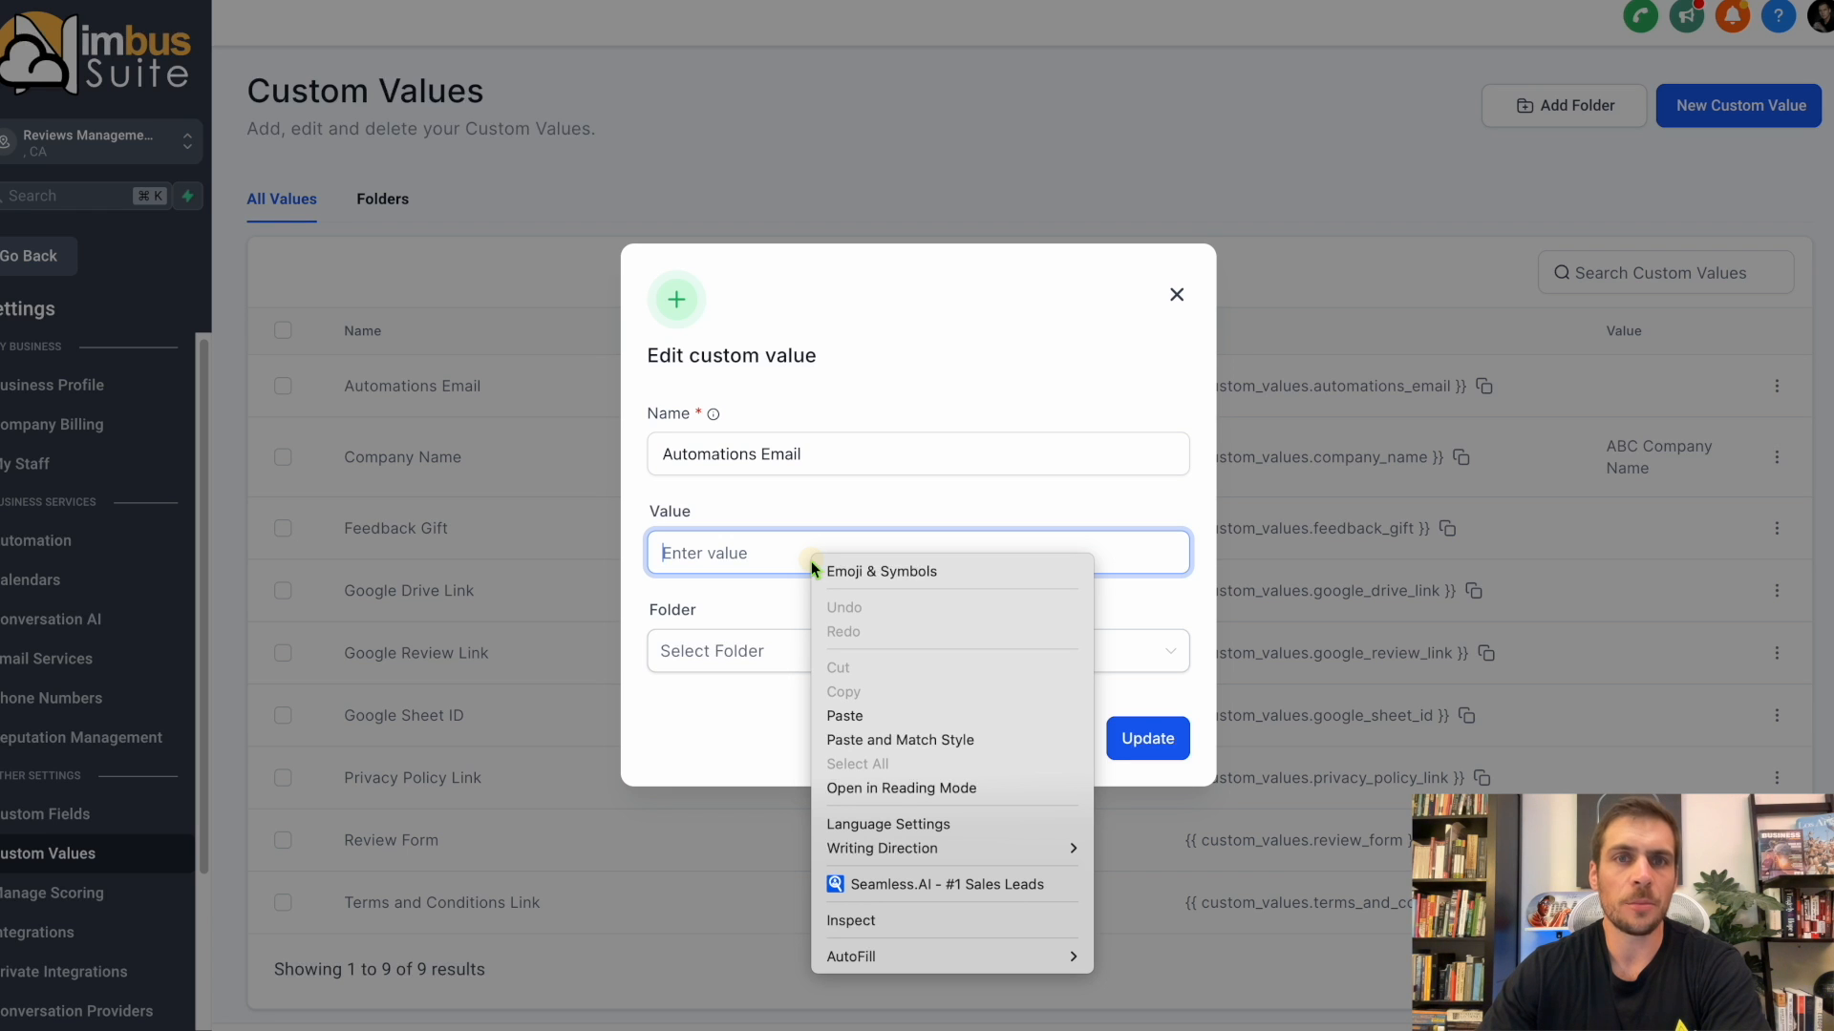
{"action": "left_click", "coordinate": [863, 715]}
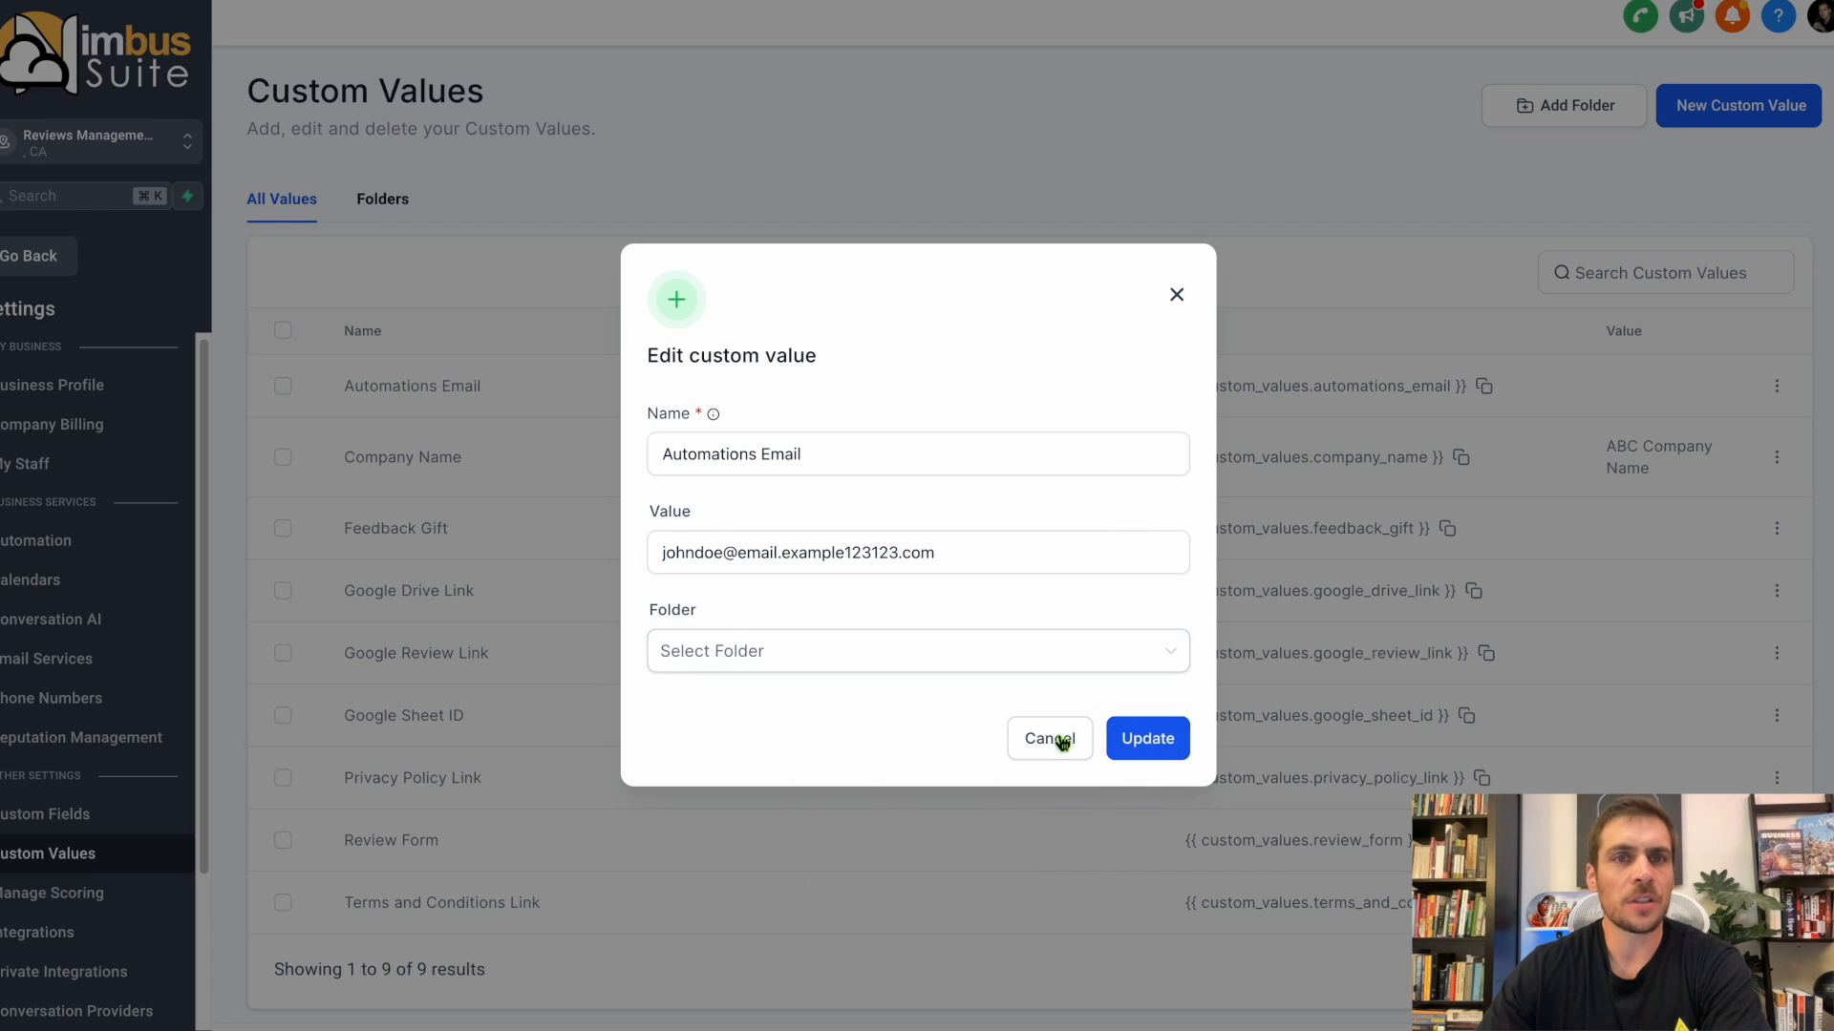
{"action": "left_click", "coordinate": [1062, 741]}
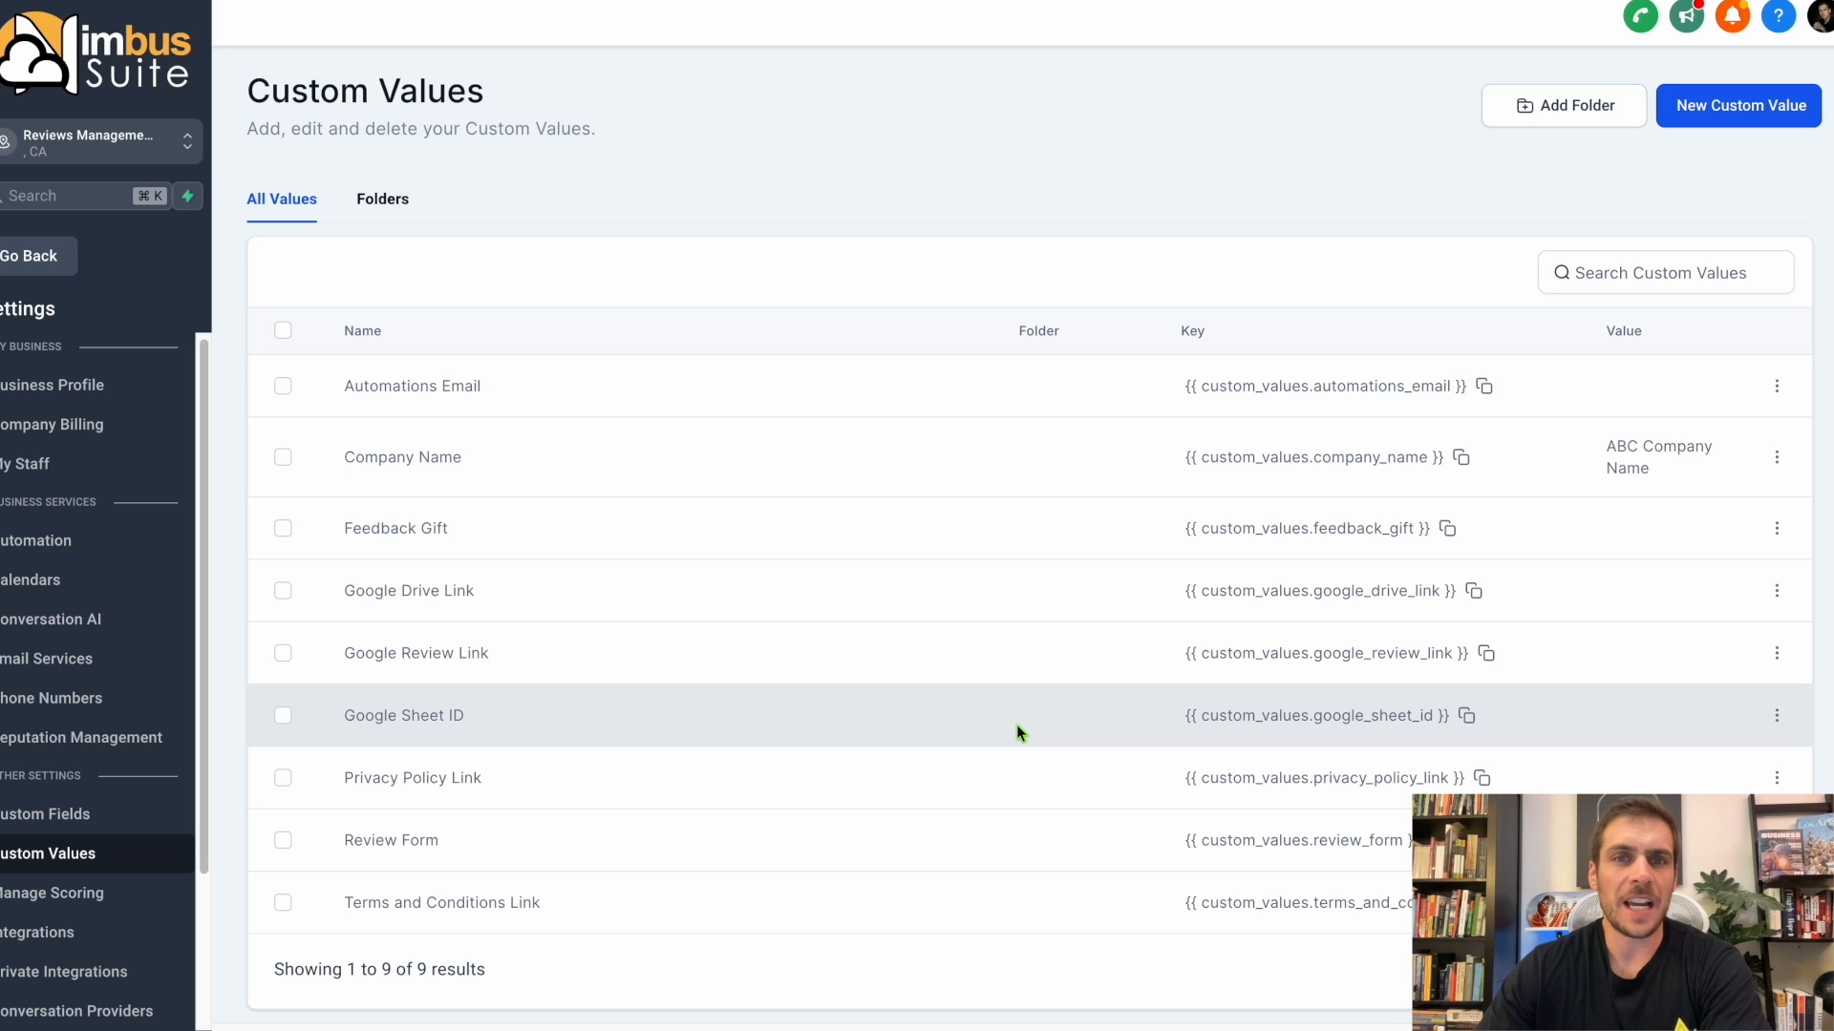
Leave the settings and open the 1. Compliance (Publish These) folder in the automation workflow list.
{"action": "left_click", "coordinate": [49, 264]}
{"action": "left_click", "coordinate": [82, 579]}
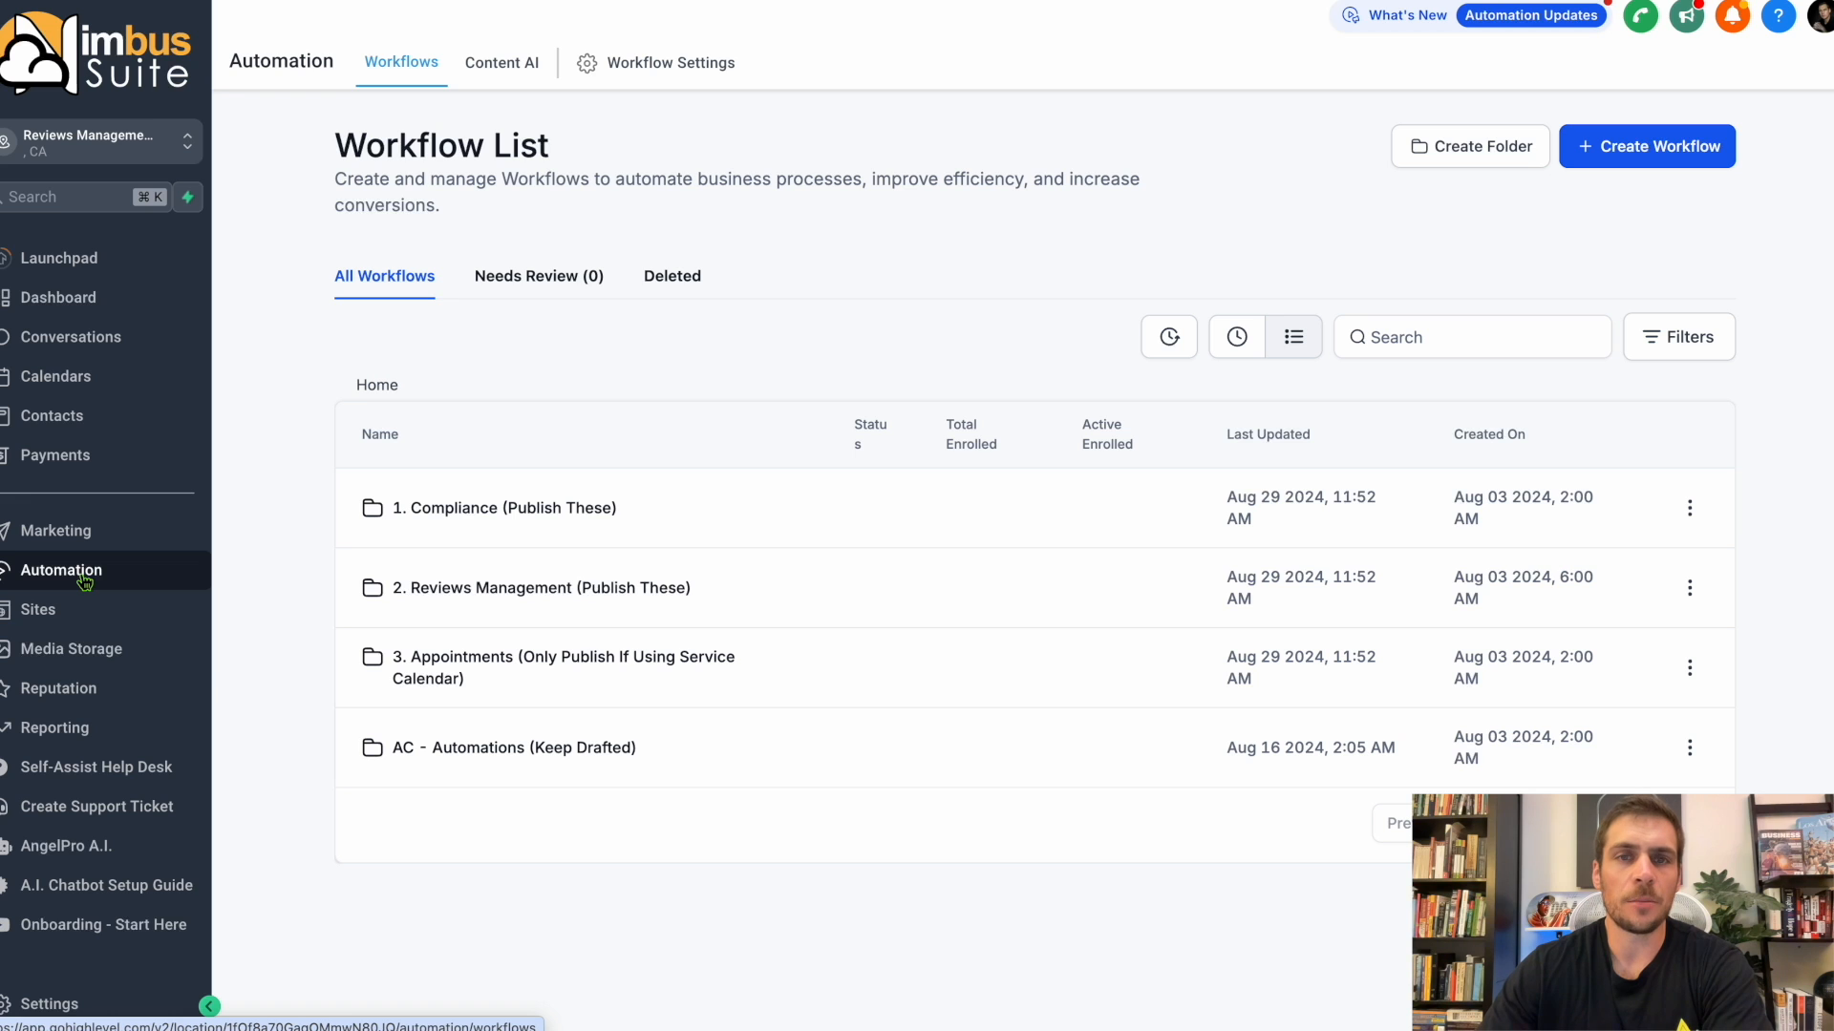
{"action": "left_click", "coordinate": [47, 1004]}
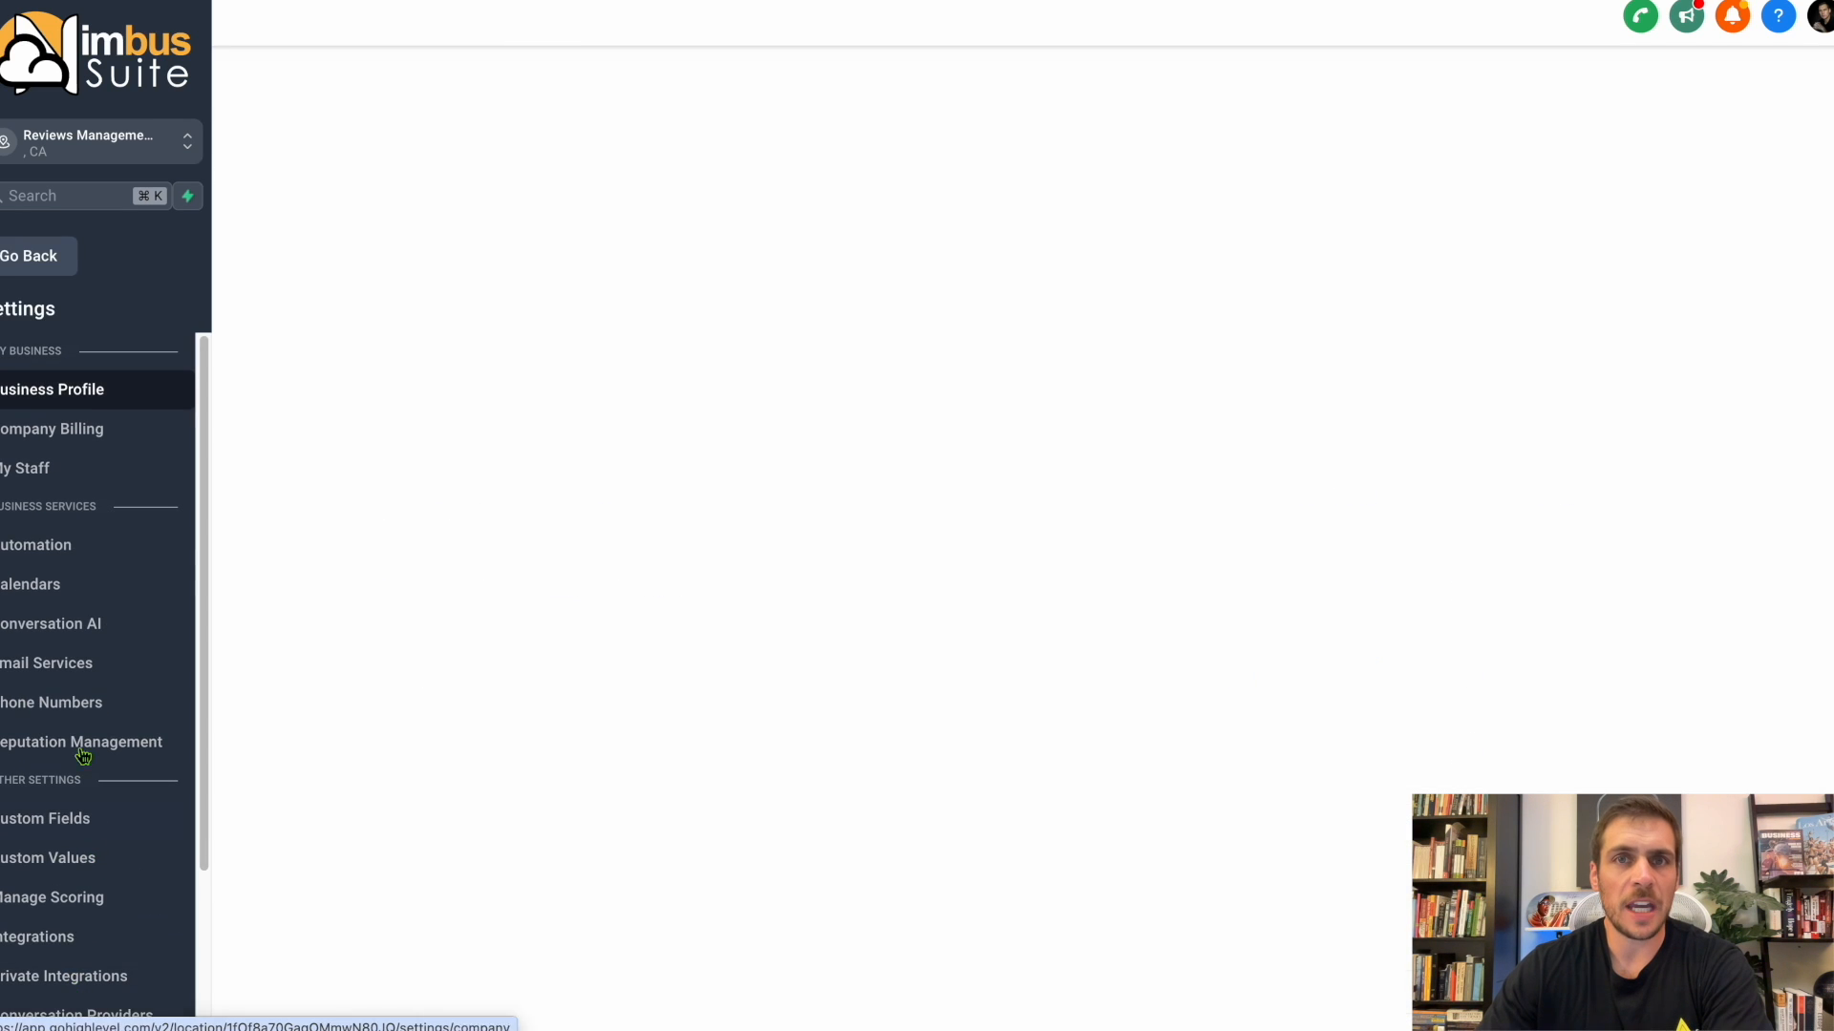
{"action": "left_click", "coordinate": [84, 543]}
{"action": "left_click", "coordinate": [27, 252]}
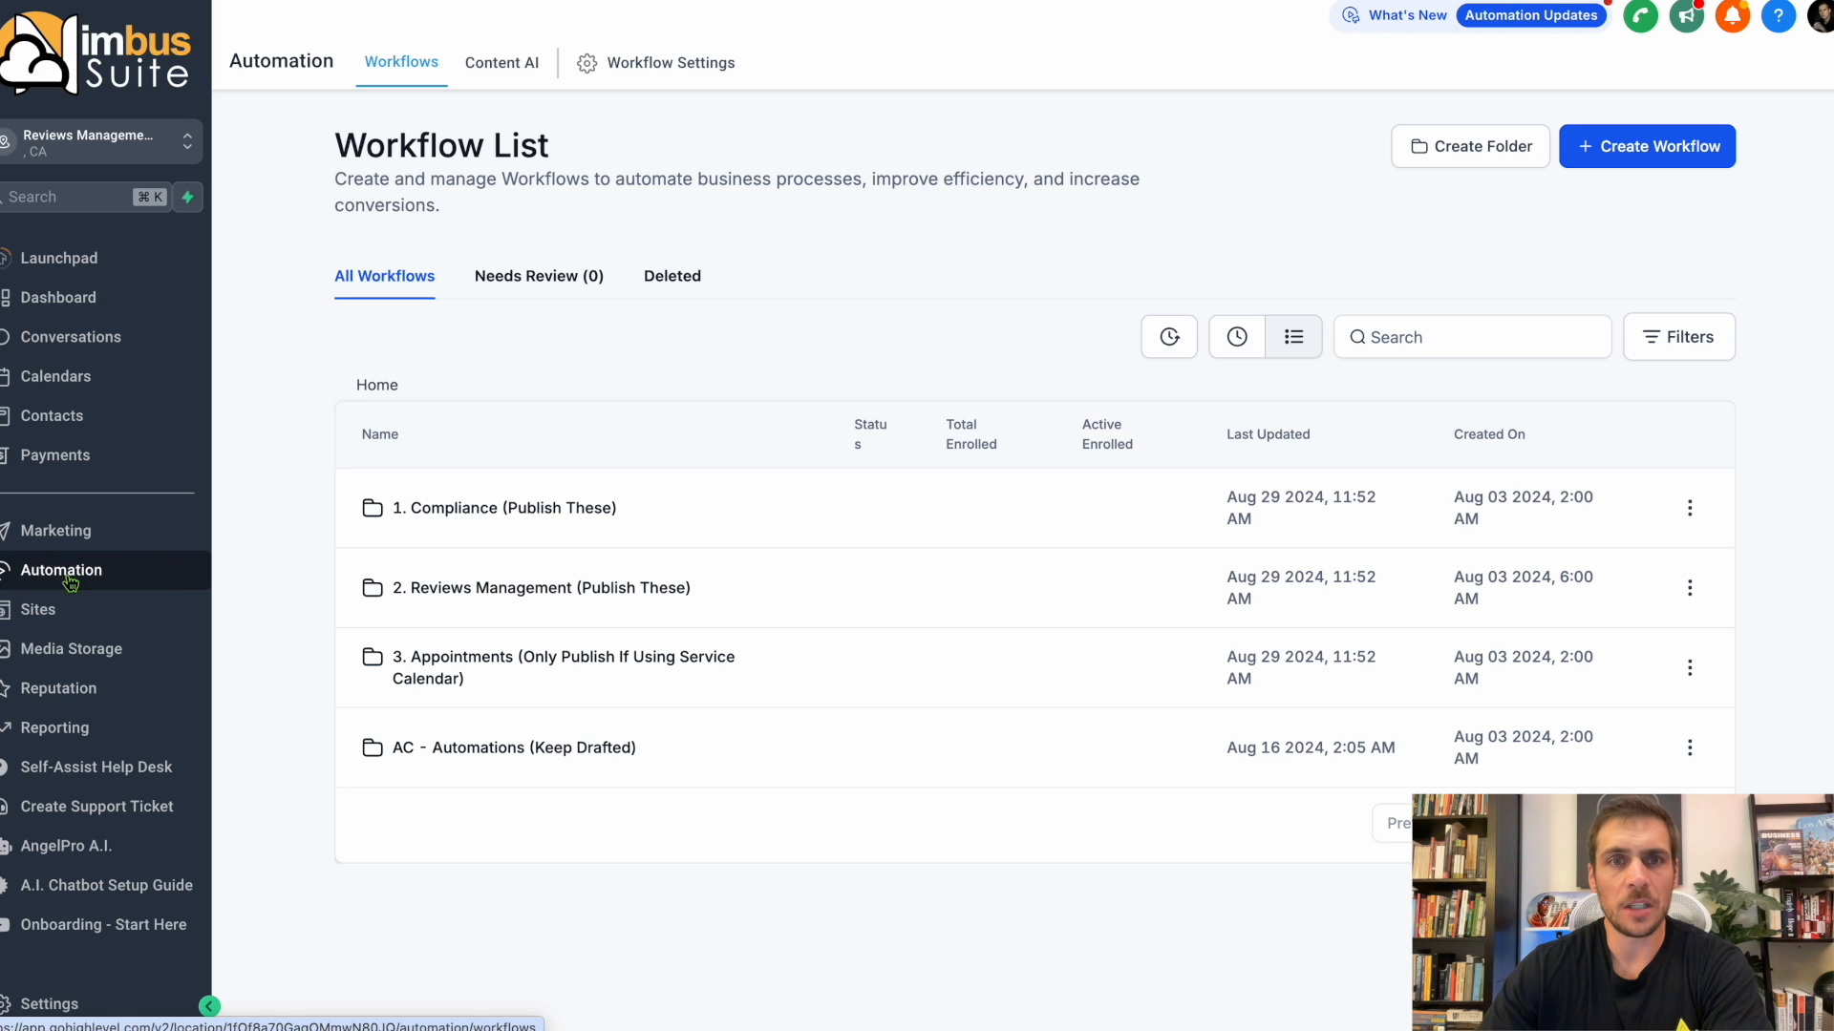
{"action": "left_click", "coordinate": [462, 513]}
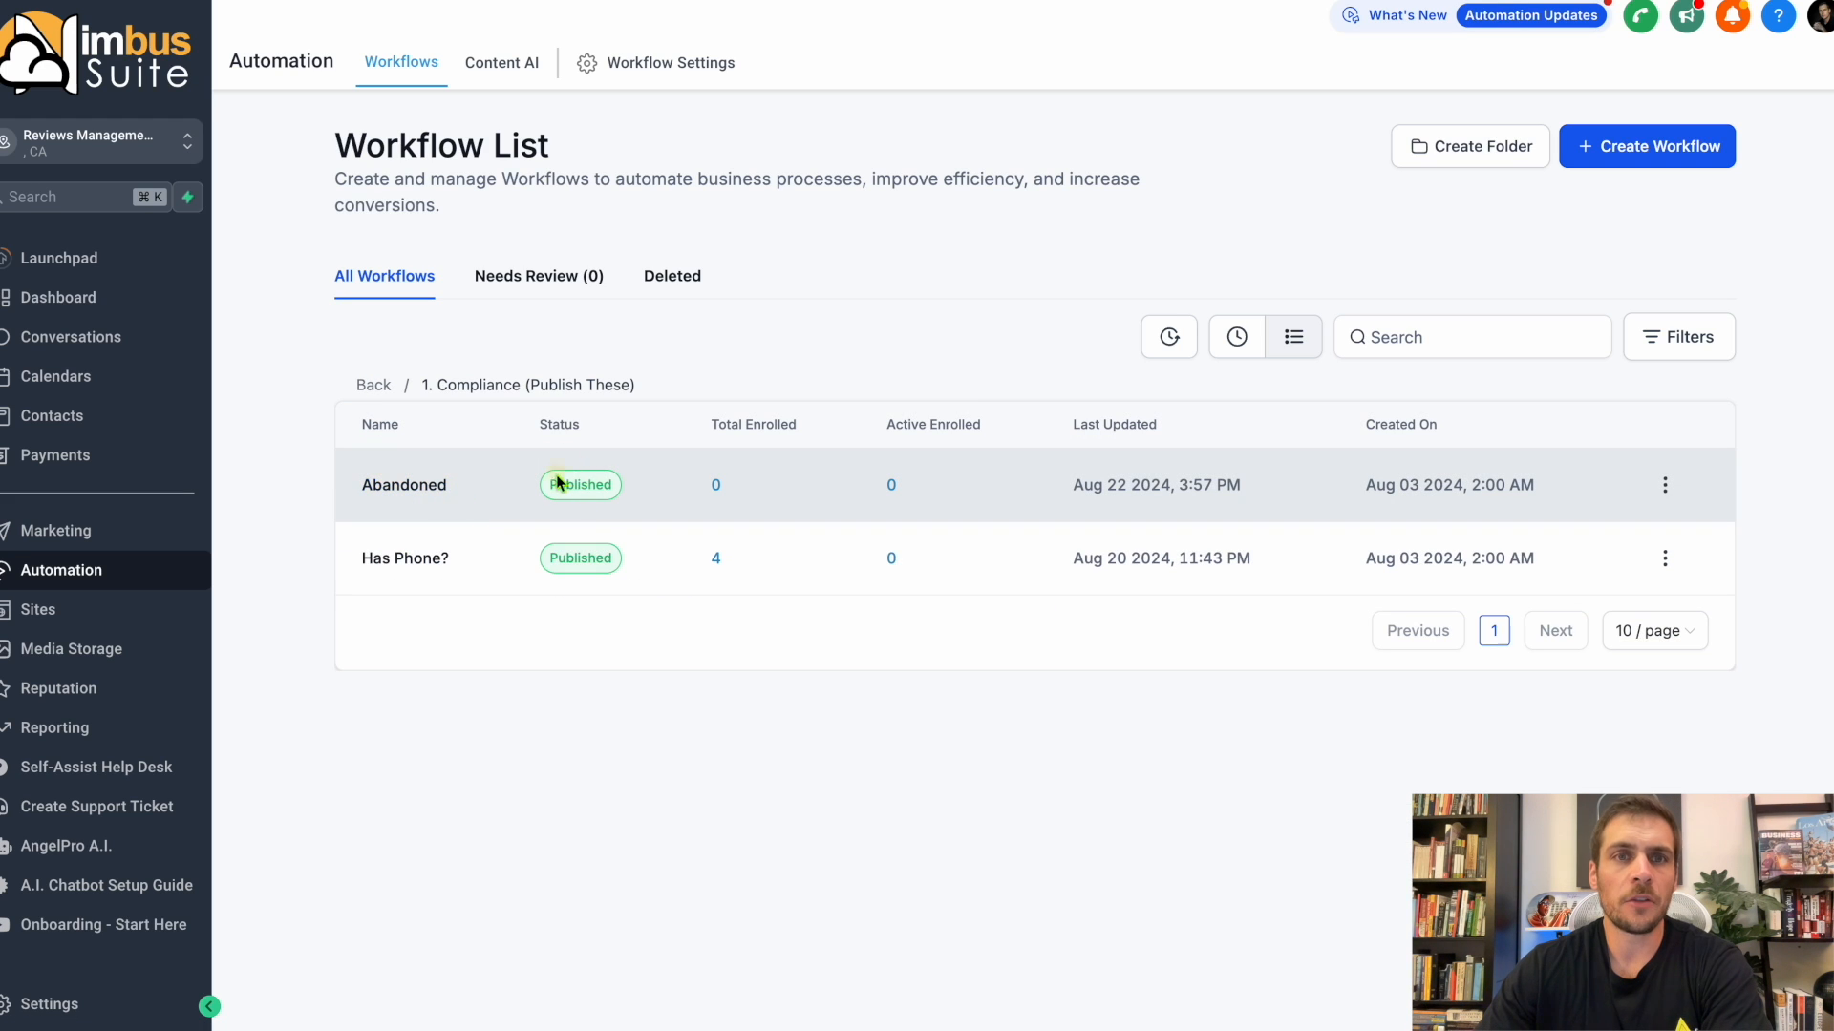
Change the Abandoned workflow to draft and publish it again.
{"action": "left_click", "coordinate": [582, 485]}
{"action": "left_click", "coordinate": [1665, 487]}
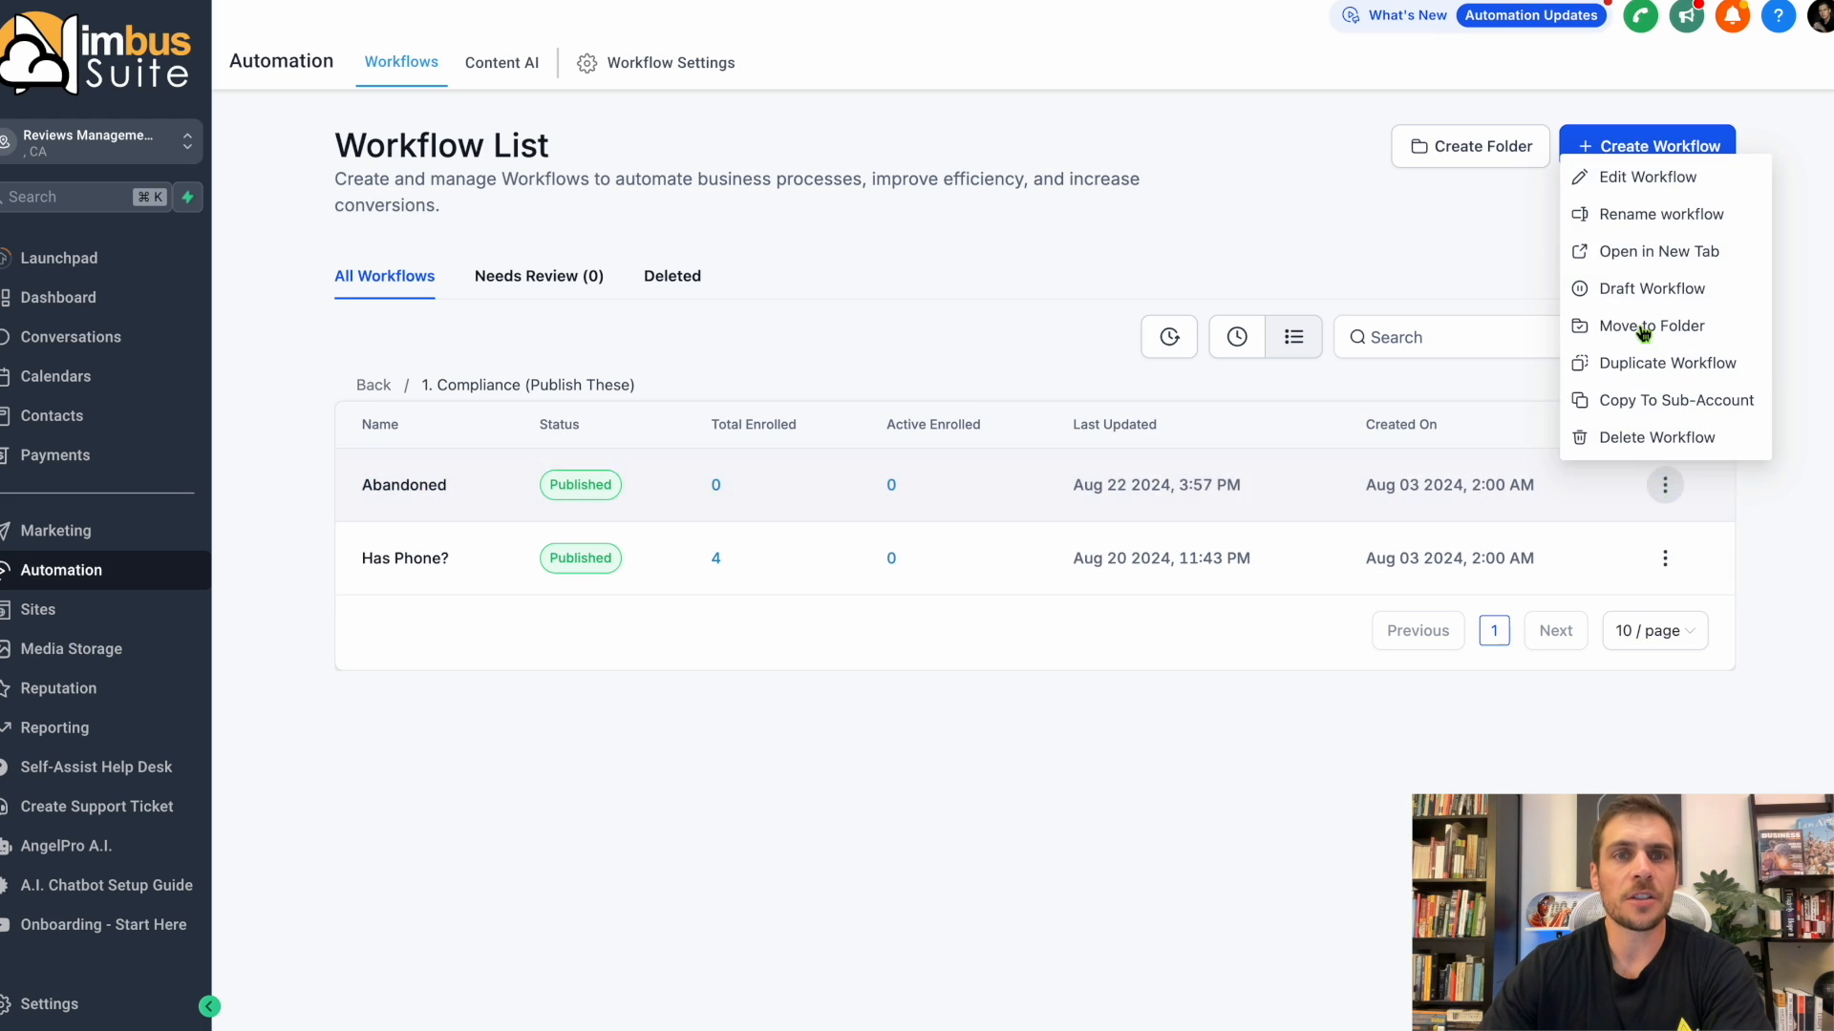
{"action": "left_click", "coordinate": [1629, 292]}
{"action": "left_click", "coordinate": [1537, 290]}
{"action": "left_click", "coordinate": [1665, 484]}
{"action": "left_click", "coordinate": [1629, 288]}
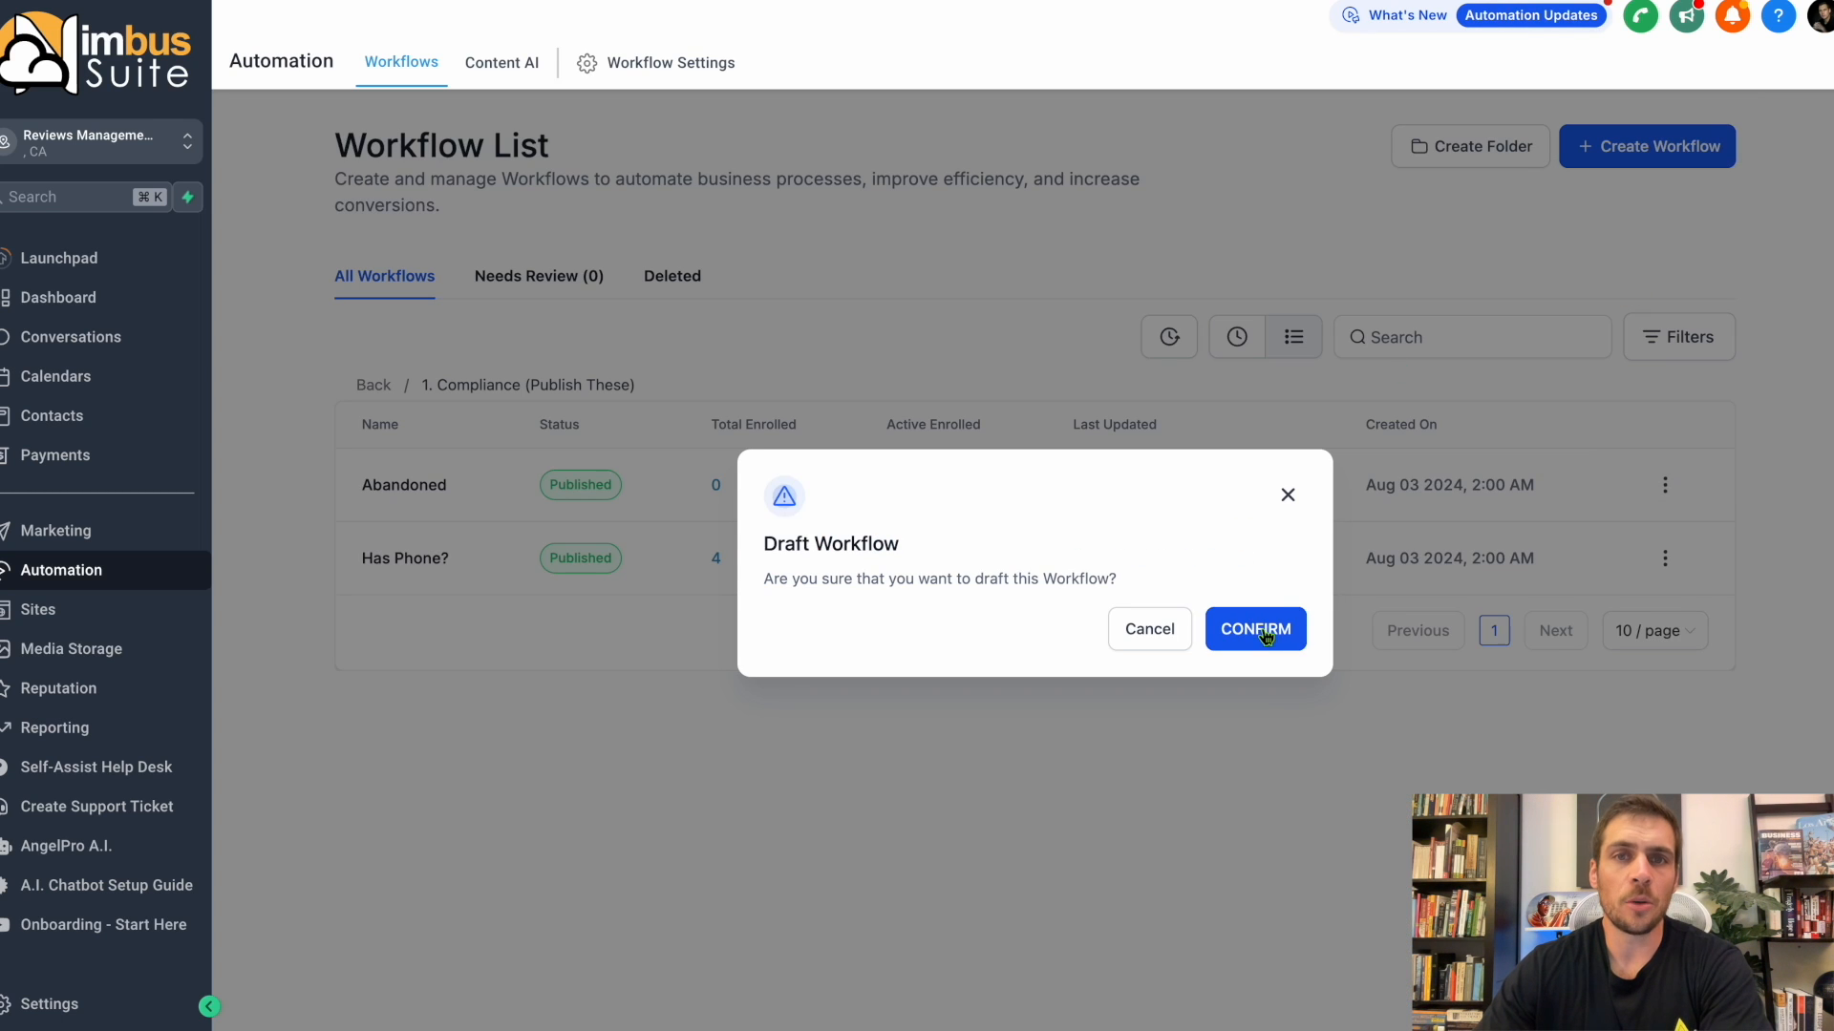
{"action": "left_click", "coordinate": [1255, 629]}
{"action": "left_click", "coordinate": [1664, 485]}
{"action": "left_click", "coordinate": [1636, 289]}
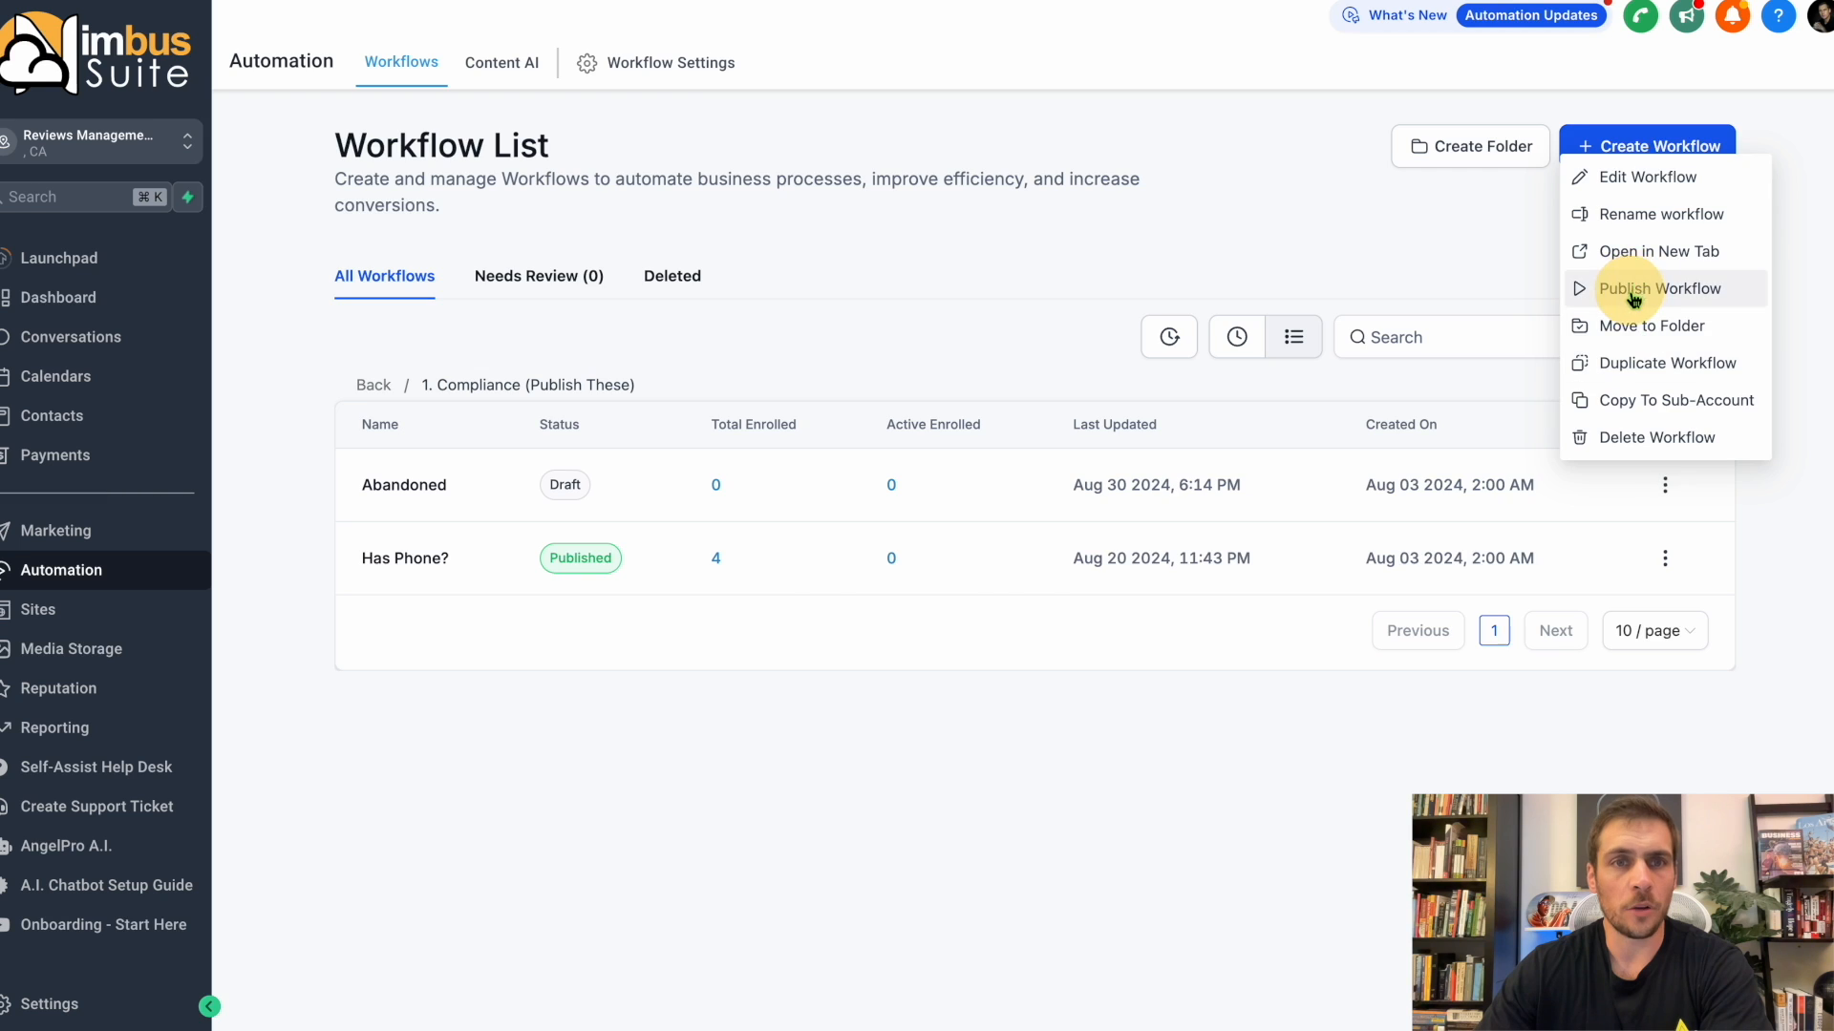
{"action": "left_click", "coordinate": [1277, 632]}
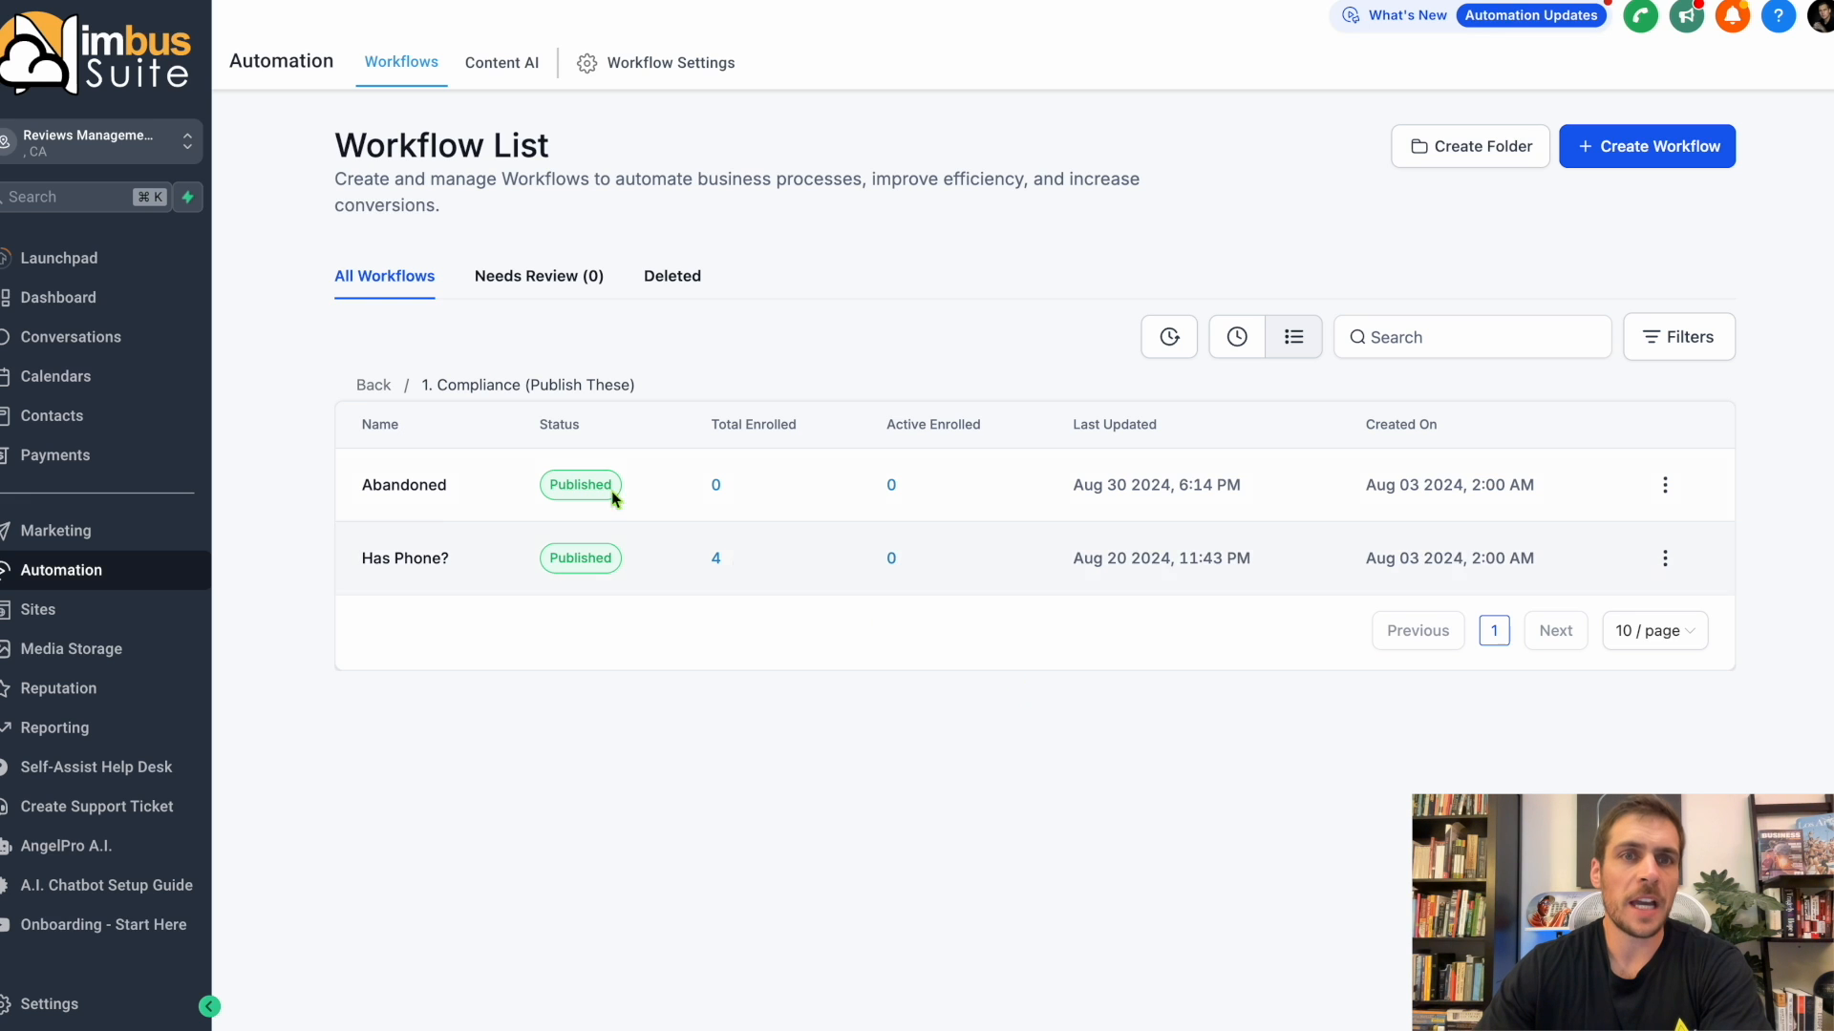
Open the 2. Reviews Management (Publish These) folder and look over its workflows.
{"action": "left_click", "coordinate": [375, 385]}
{"action": "left_click", "coordinate": [499, 587]}
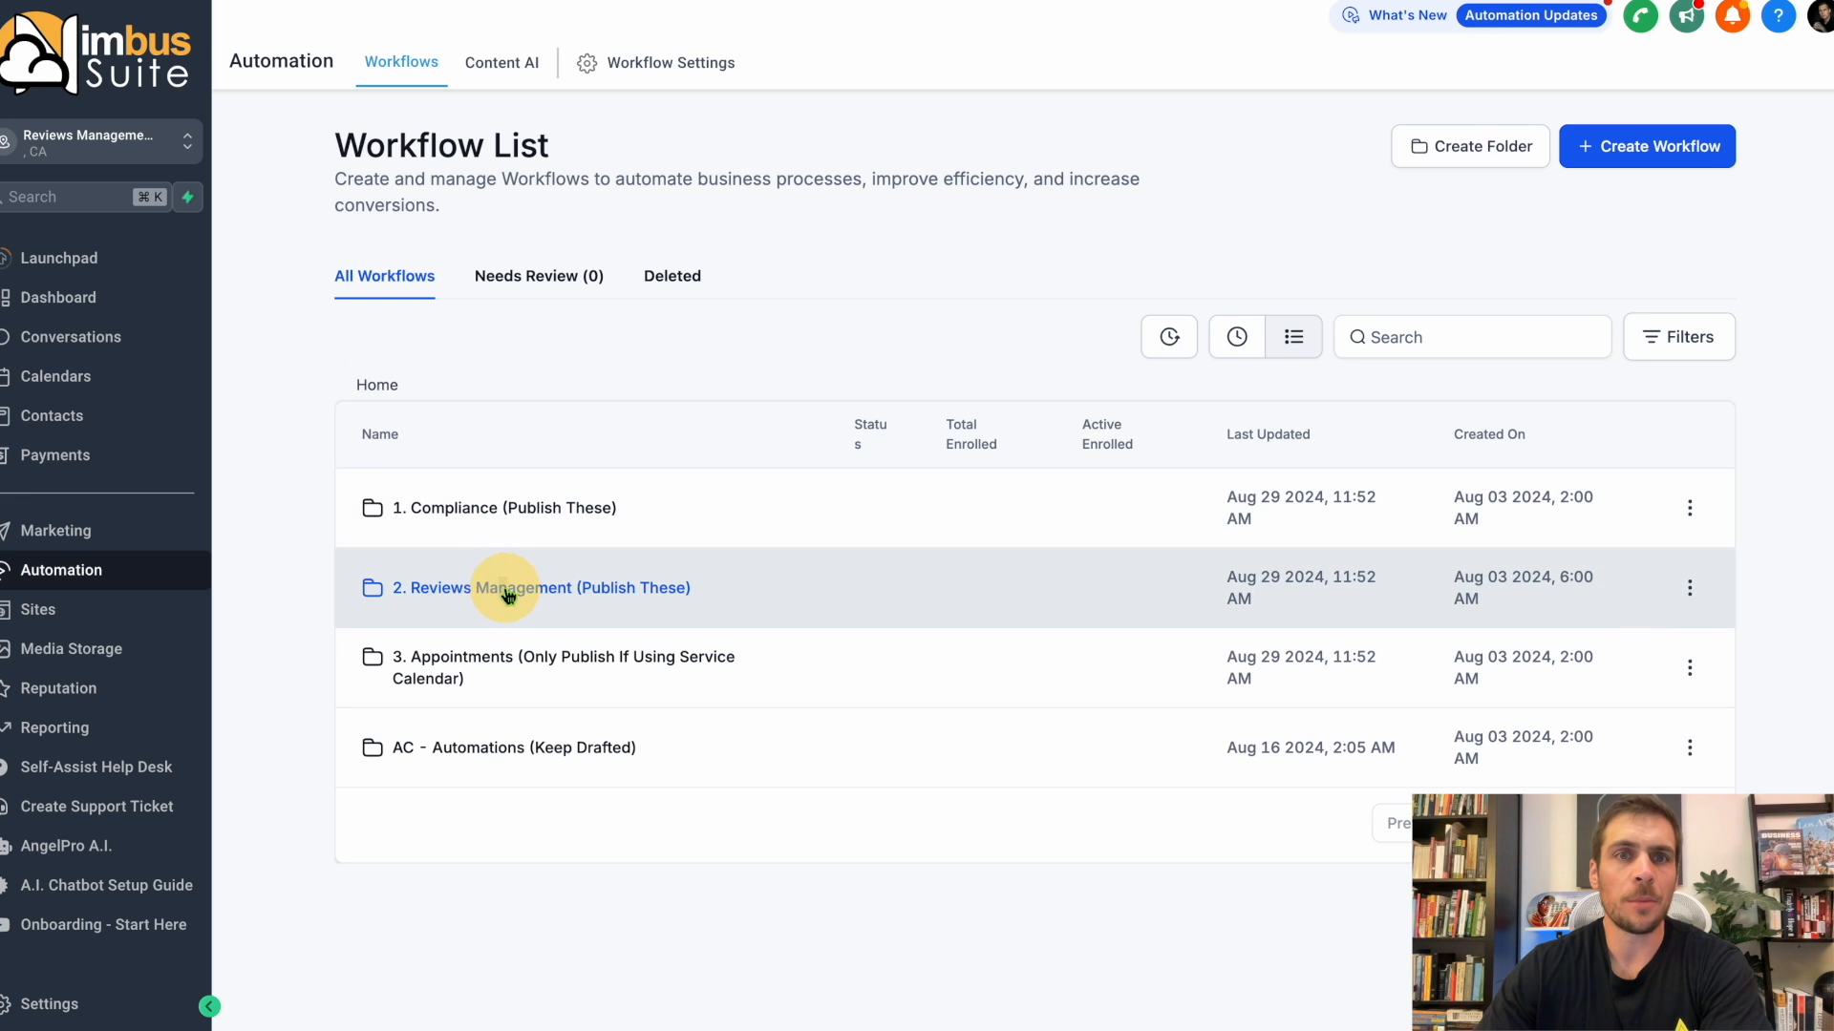
{"action": "scroll", "coordinate": [519, 578], "scroll_direction": "down", "scroll_amount": 1}
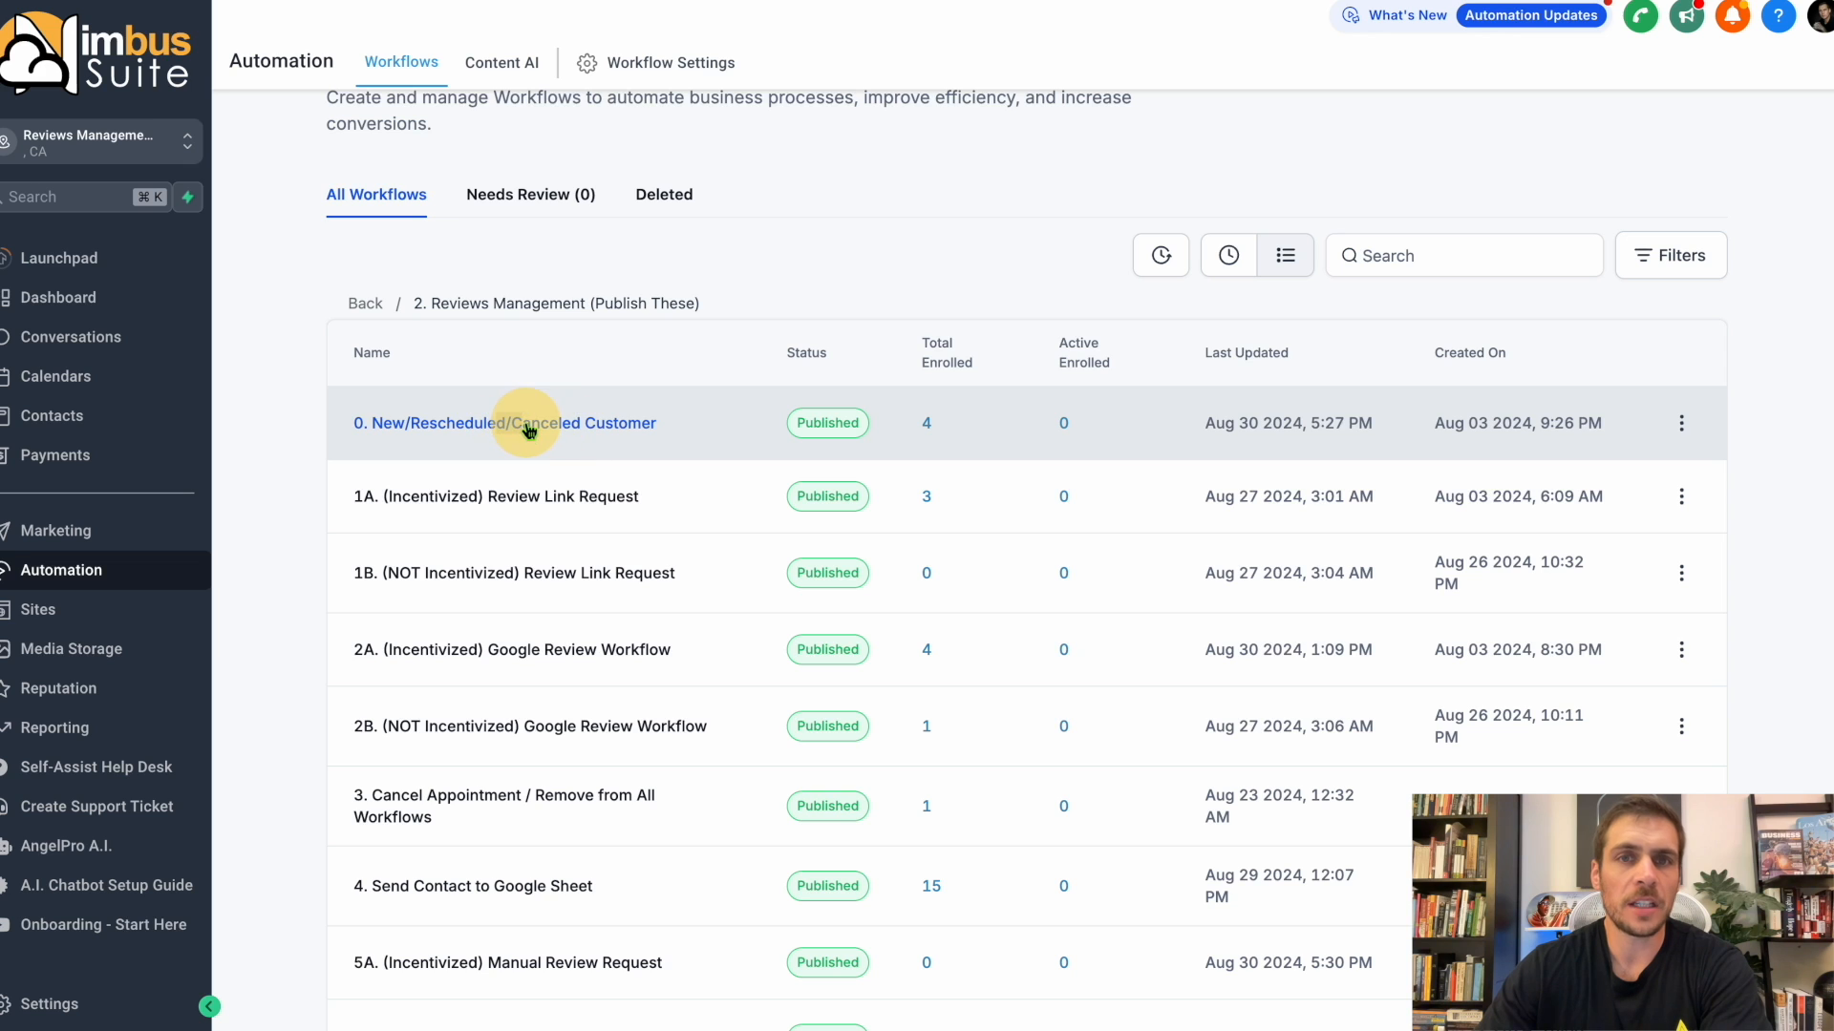
{"action": "left_click_drag", "start_coordinate": [498, 424], "coordinate": [327, 598]}
{"action": "left_click", "coordinate": [406, 807]}
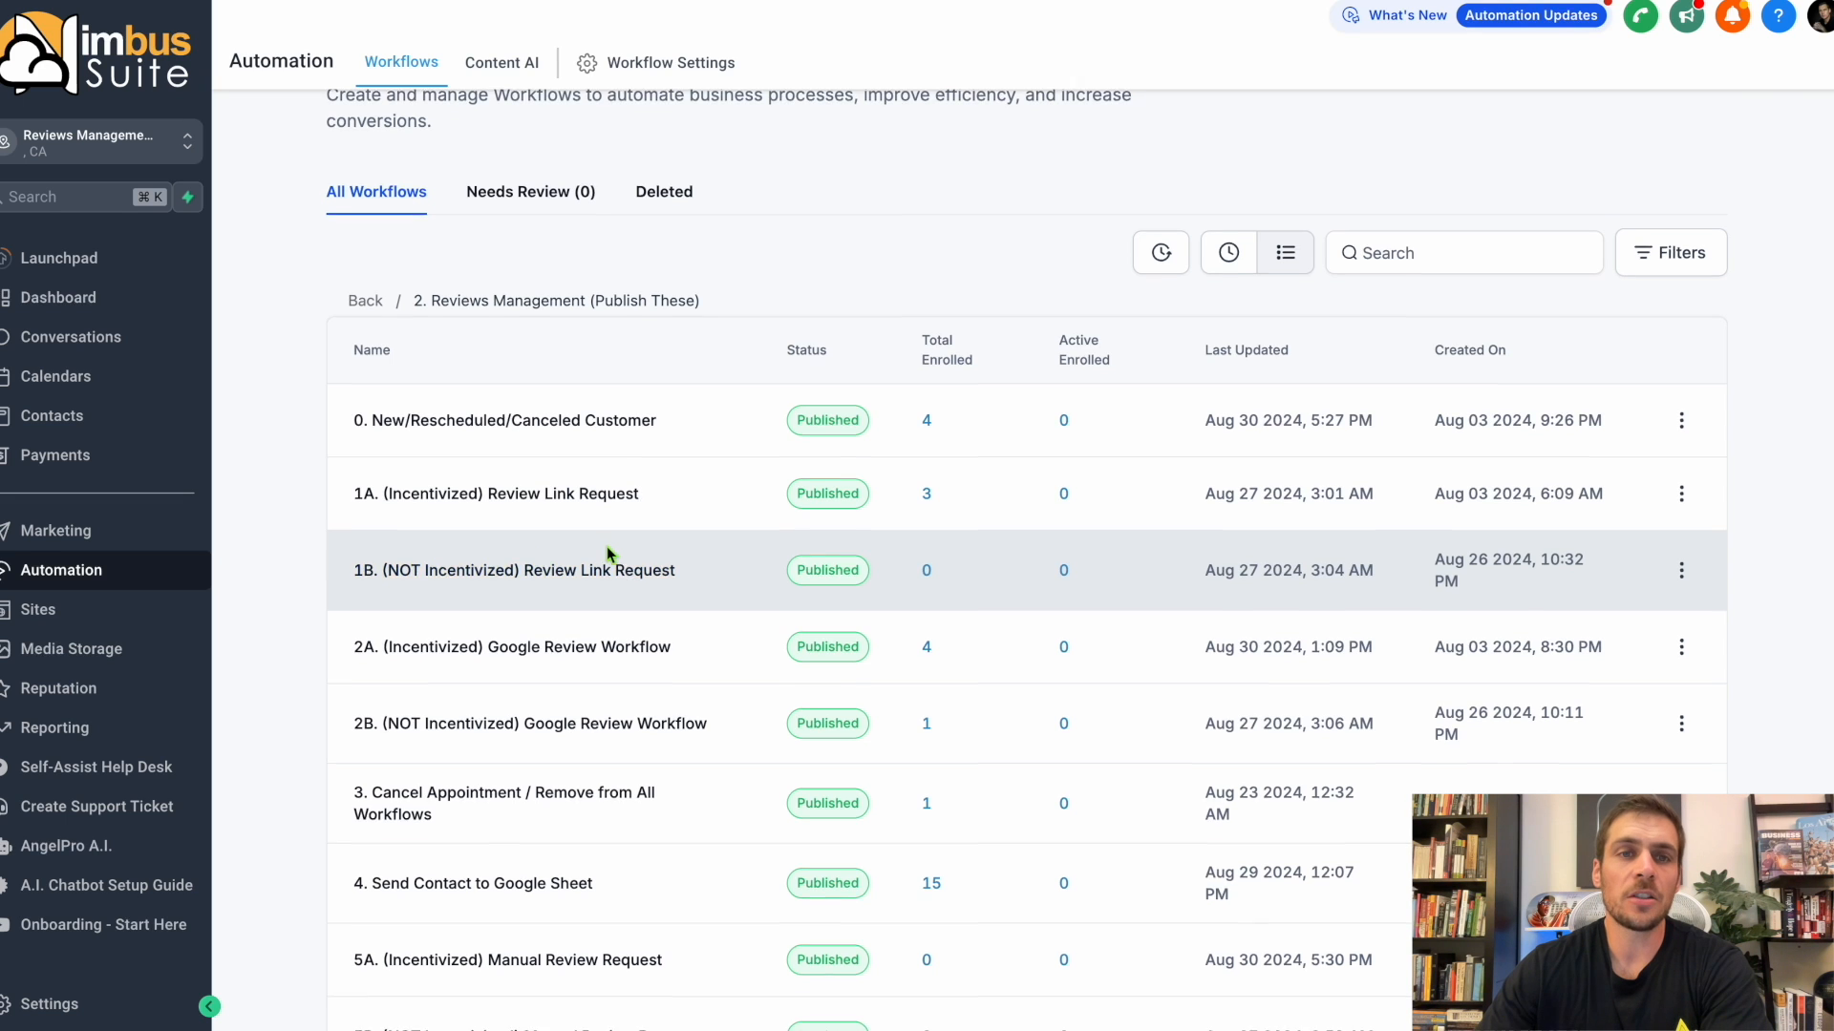
Change the 1B. (NOT Incentivized) Review Link Request workflow to draft.
{"action": "scroll", "coordinate": [605, 554], "scroll_direction": "down", "scroll_amount": 1}
{"action": "left_click", "coordinate": [1683, 515]}
{"action": "left_click", "coordinate": [1667, 316]}
{"action": "left_click", "coordinate": [1259, 628]}
Change the 2B. (NOT Incentivized) Google Review Workflow and 5B. (NOT Incentivized) Manual Review Request to draft.
{"action": "scroll", "coordinate": [700, 637], "scroll_direction": "down", "scroll_amount": 1}
{"action": "left_click", "coordinate": [1679, 600]}
{"action": "left_click", "coordinate": [1678, 401]}
{"action": "left_click", "coordinate": [1254, 628]}
{"action": "left_click", "coordinate": [1681, 909]}
{"action": "left_click", "coordinate": [1664, 711]}
{"action": "left_click", "coordinate": [1257, 626]}
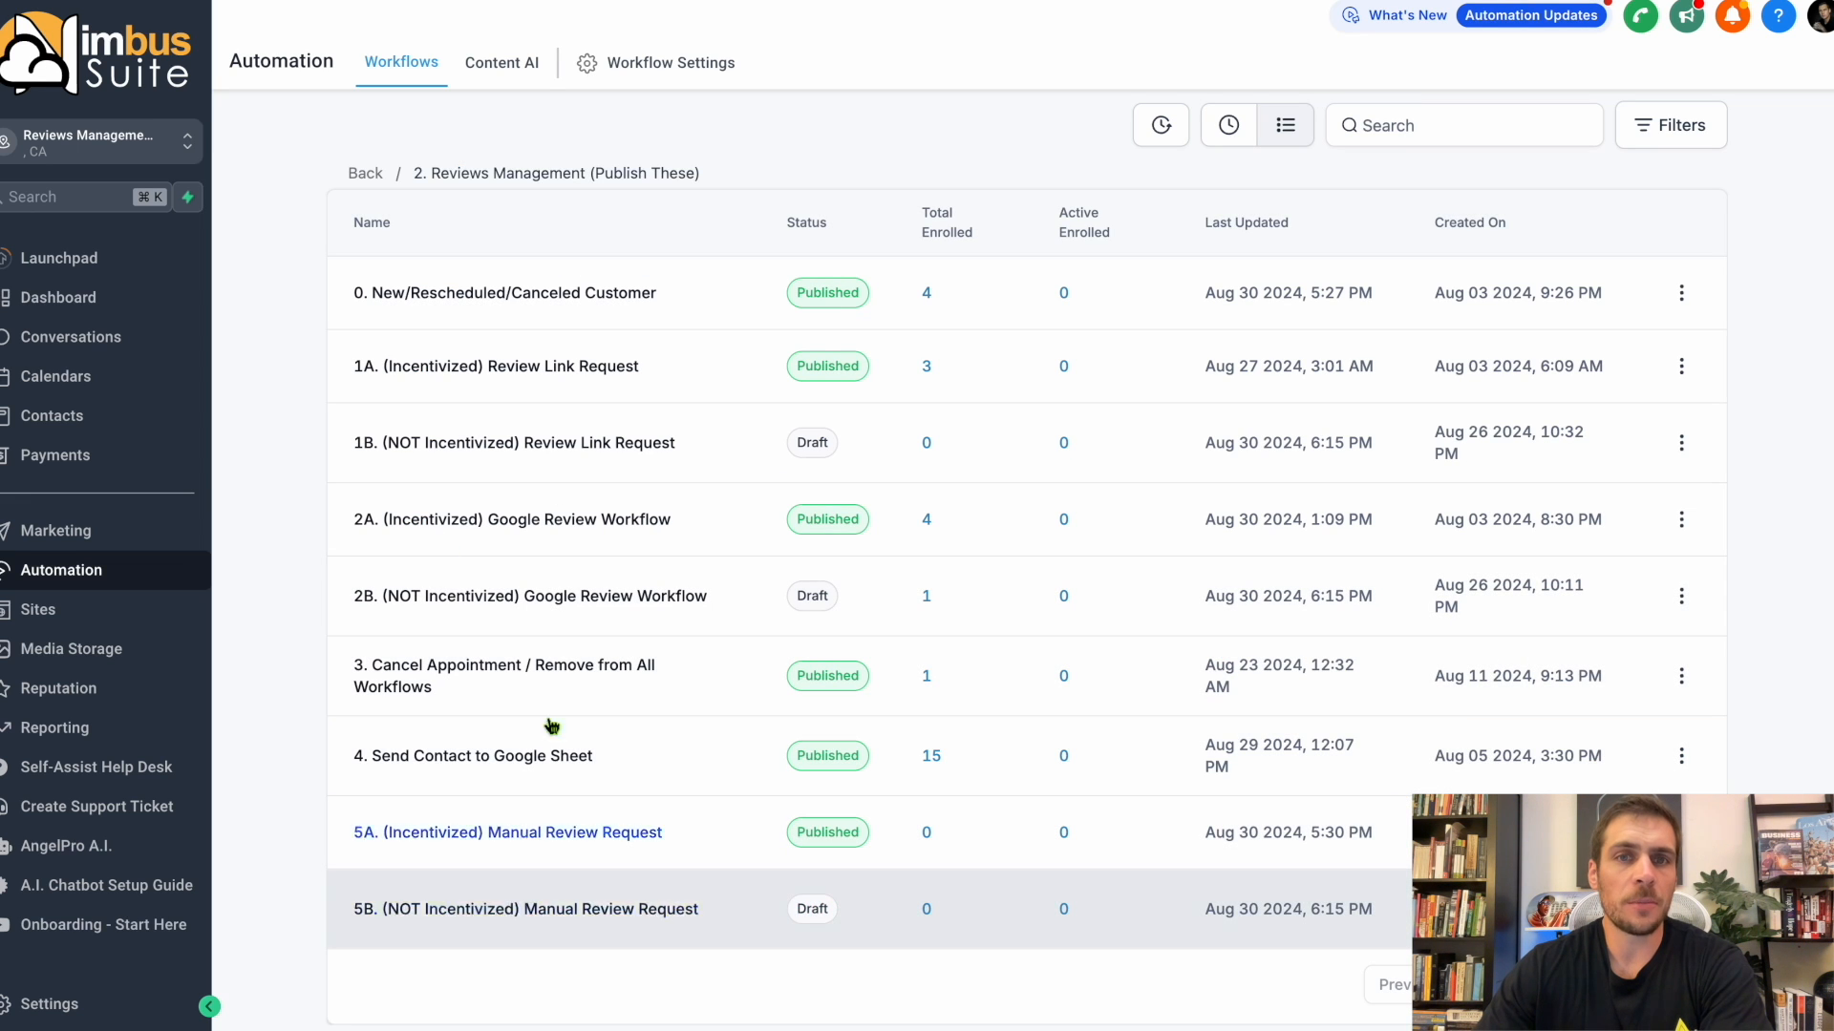
Open the 1A. (Incentivized) Review Link Request workflow and display the SMS action that follows the Daytime Hours wait.
{"action": "left_click", "coordinate": [741, 442]}
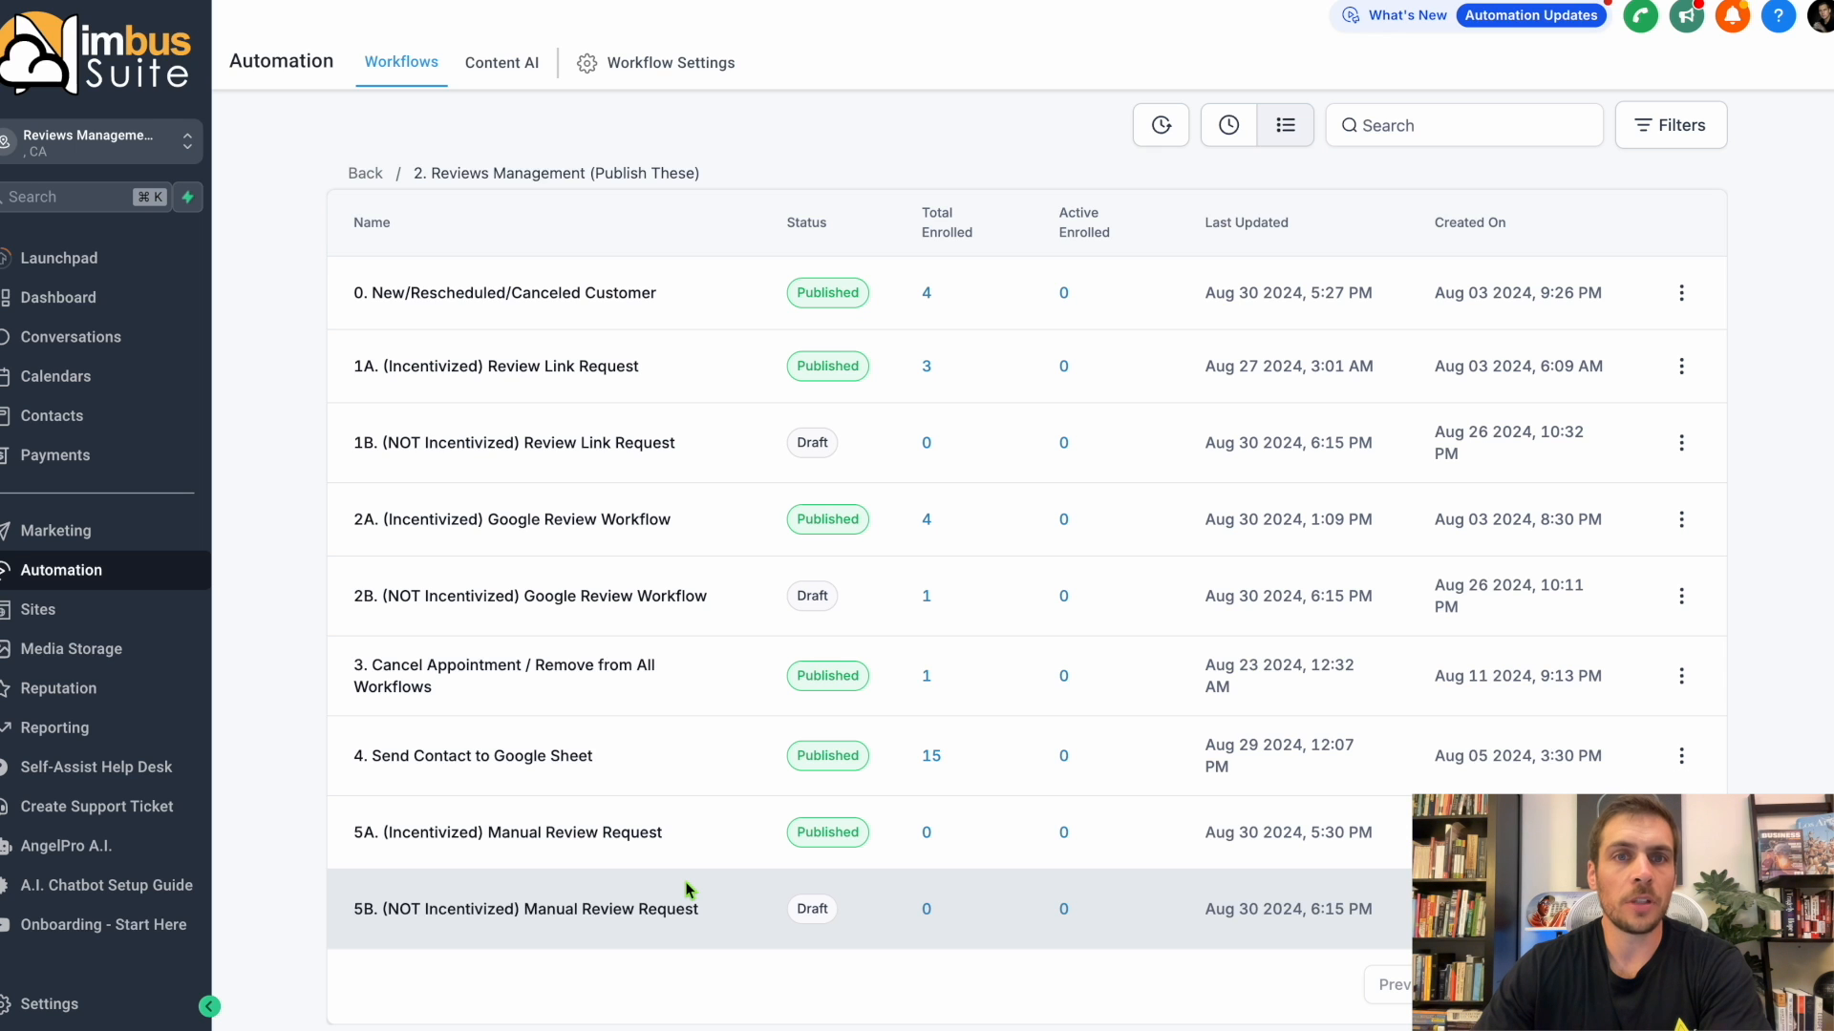
{"action": "left_click", "coordinate": [579, 377]}
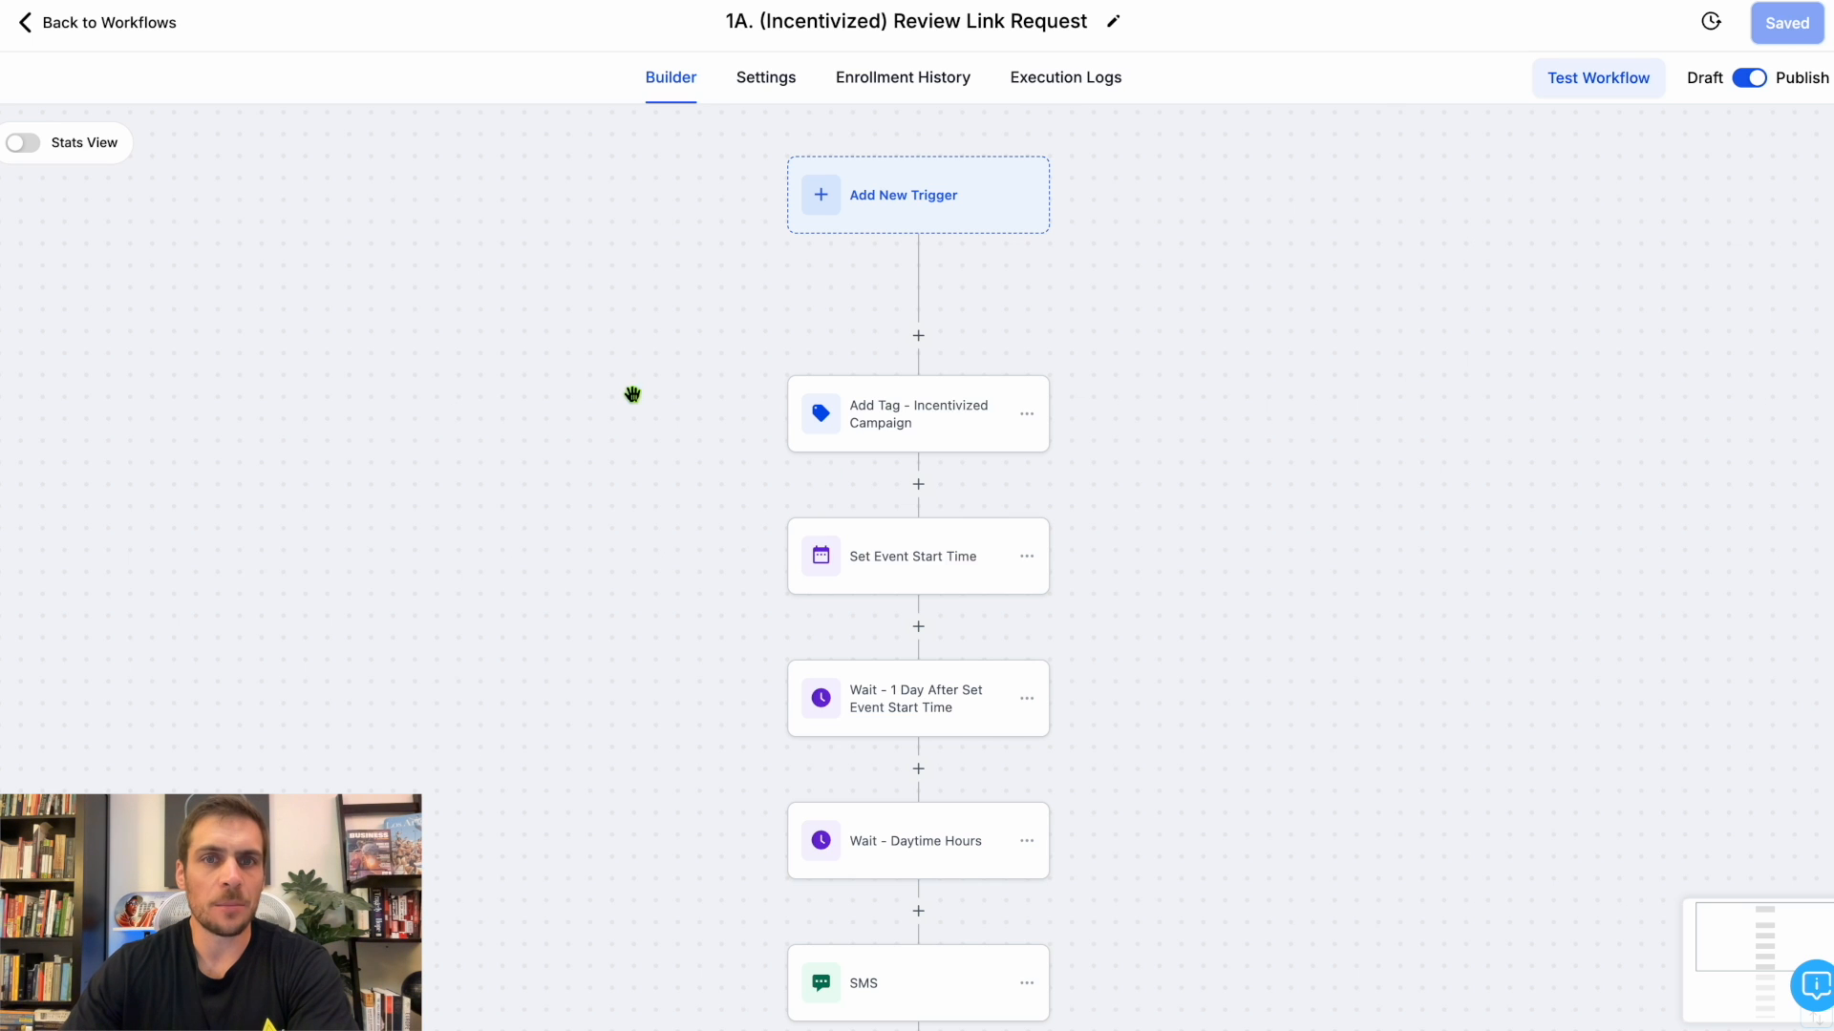
{"action": "scroll", "coordinate": [1109, 445], "scroll_direction": "down", "scroll_amount": 5}
{"action": "left_click", "coordinate": [881, 563]}
Review the feedback request and gift wording in the SMS message, and save the action and the workflow.
{"action": "left_click_drag", "start_coordinate": [1273, 625], "coordinate": [1550, 651]}
{"action": "left_click_drag", "start_coordinate": [1270, 678], "coordinate": [1584, 677]}
{"action": "left_click_drag", "start_coordinate": [1270, 726], "coordinate": [1549, 764]}
{"action": "scroll", "coordinate": [1590, 726], "scroll_direction": "down", "scroll_amount": 1}
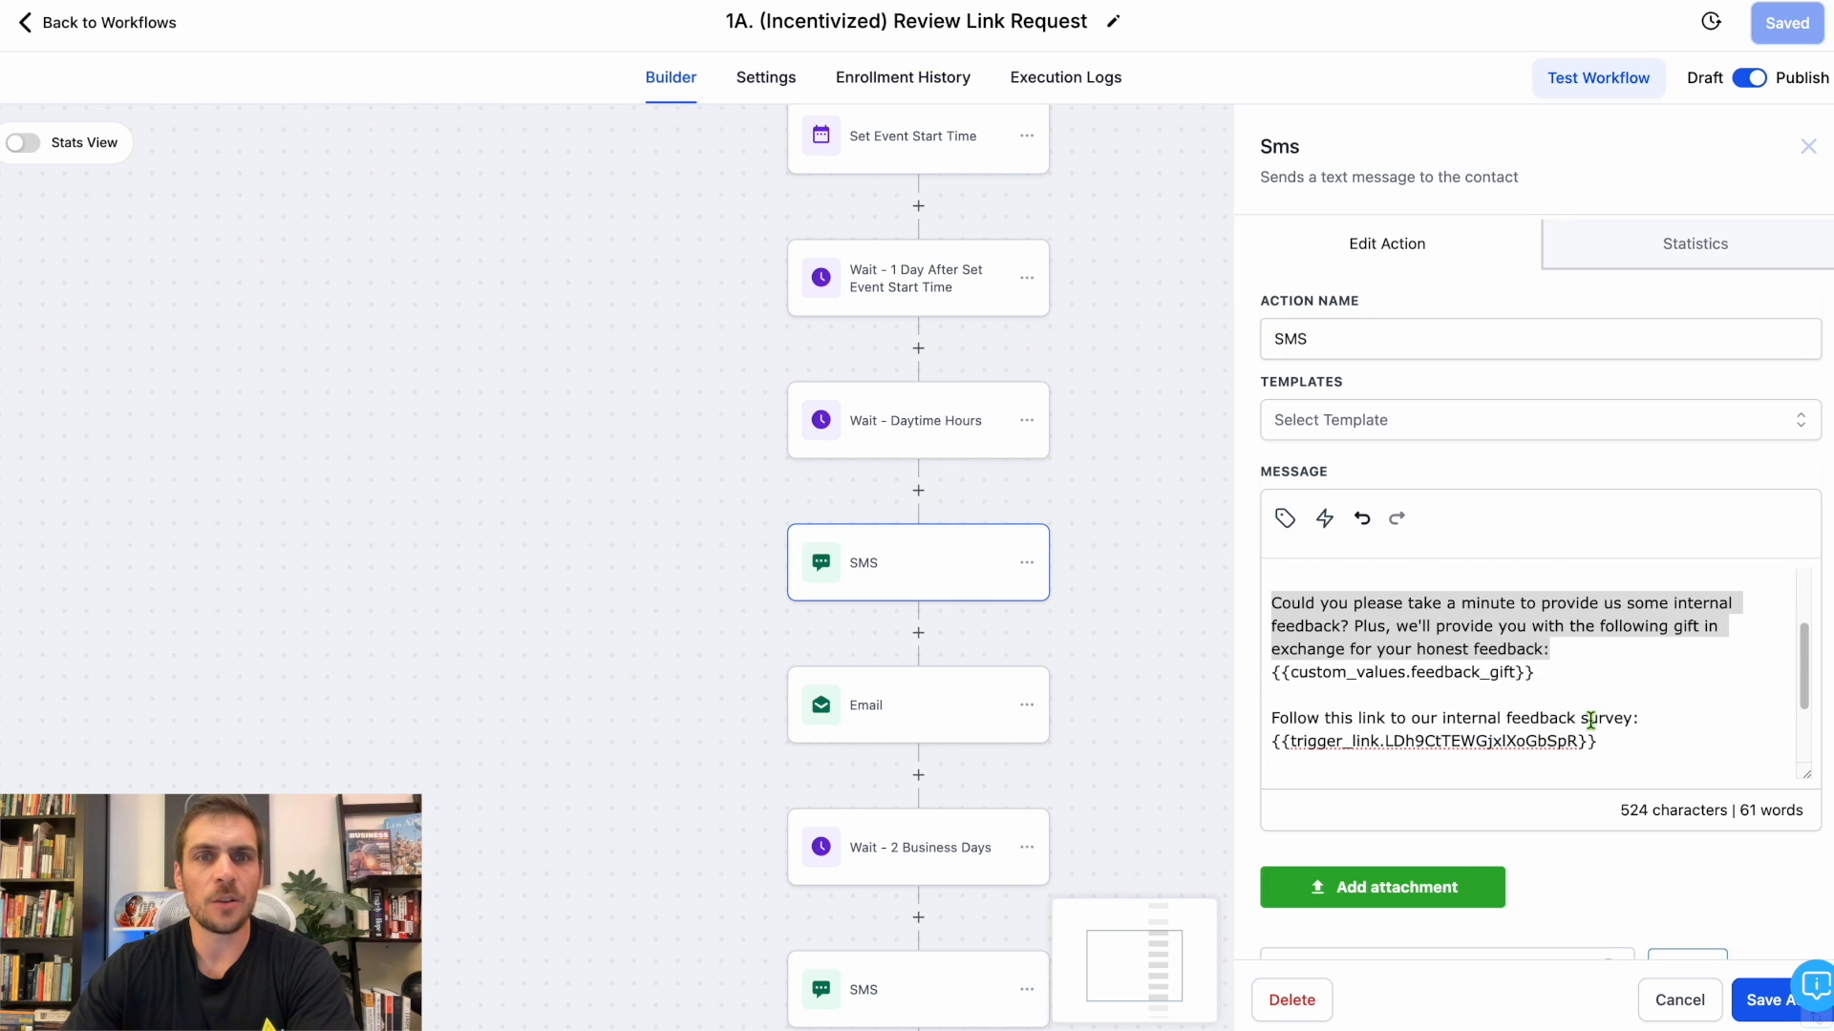
{"action": "scroll", "coordinate": [1577, 701], "scroll_direction": "up", "scroll_amount": 1}
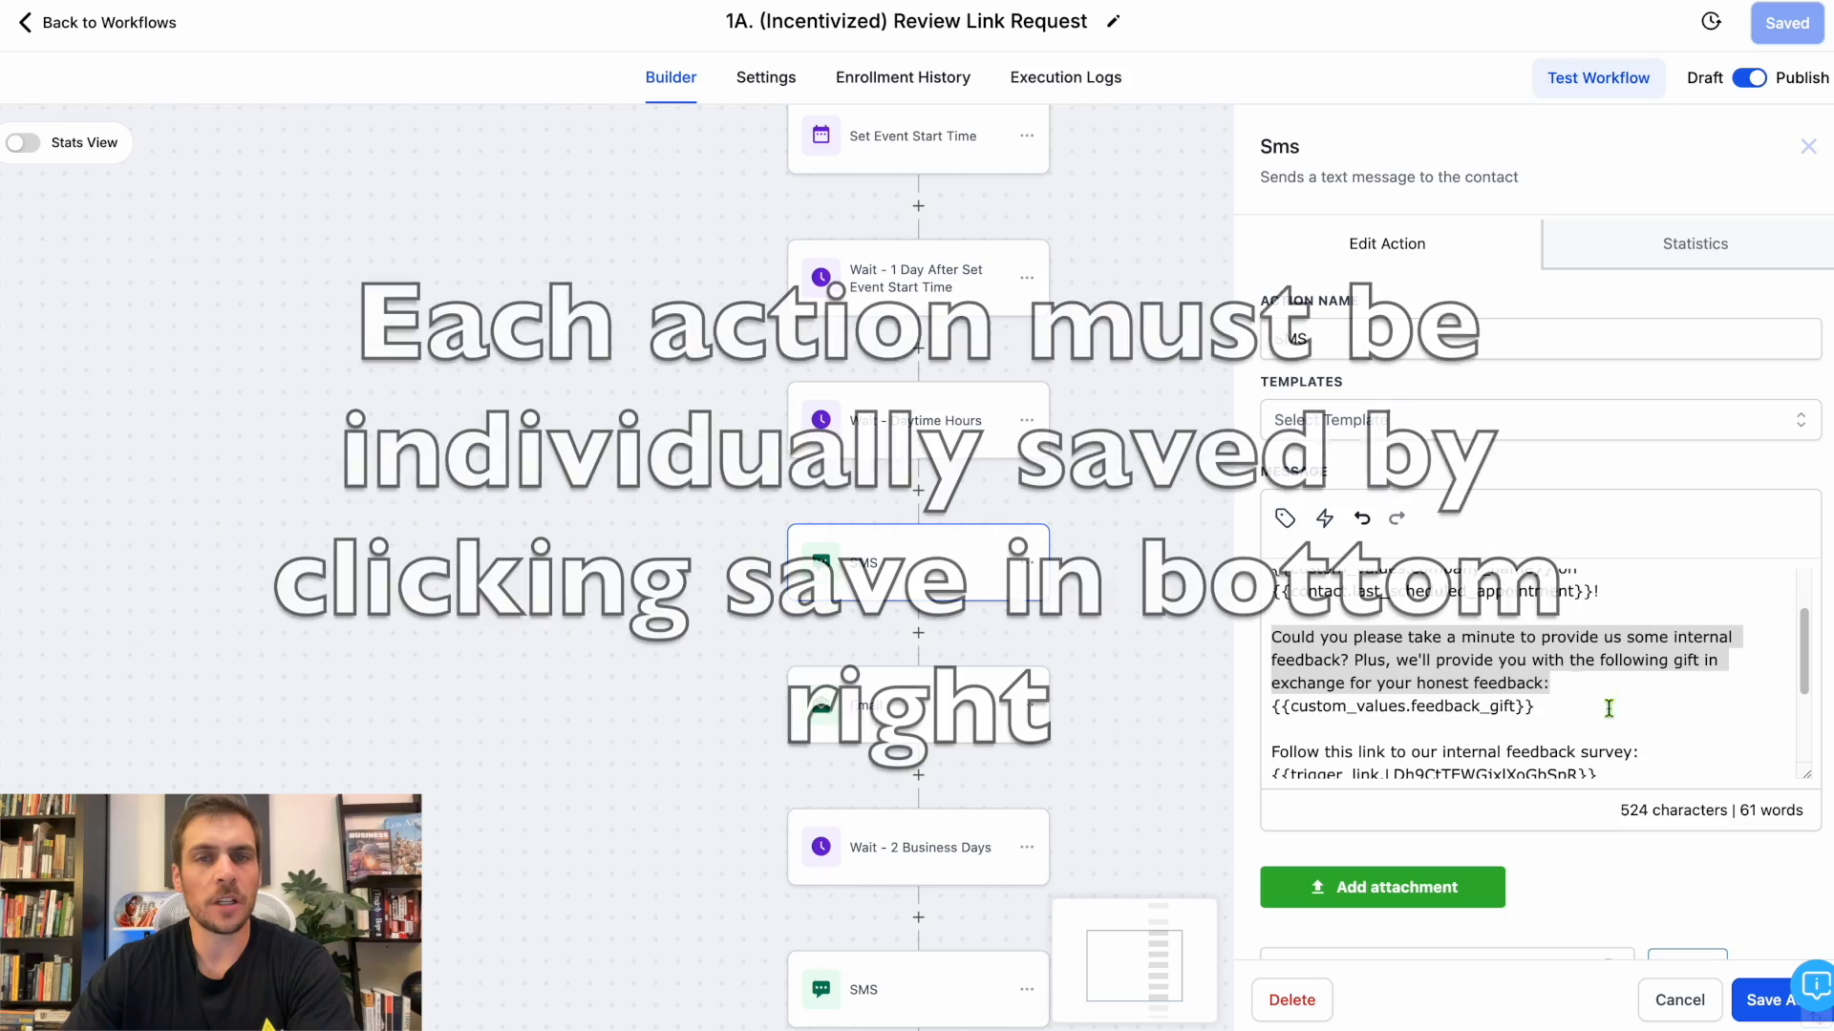
{"action": "left_click", "coordinate": [1764, 1010]}
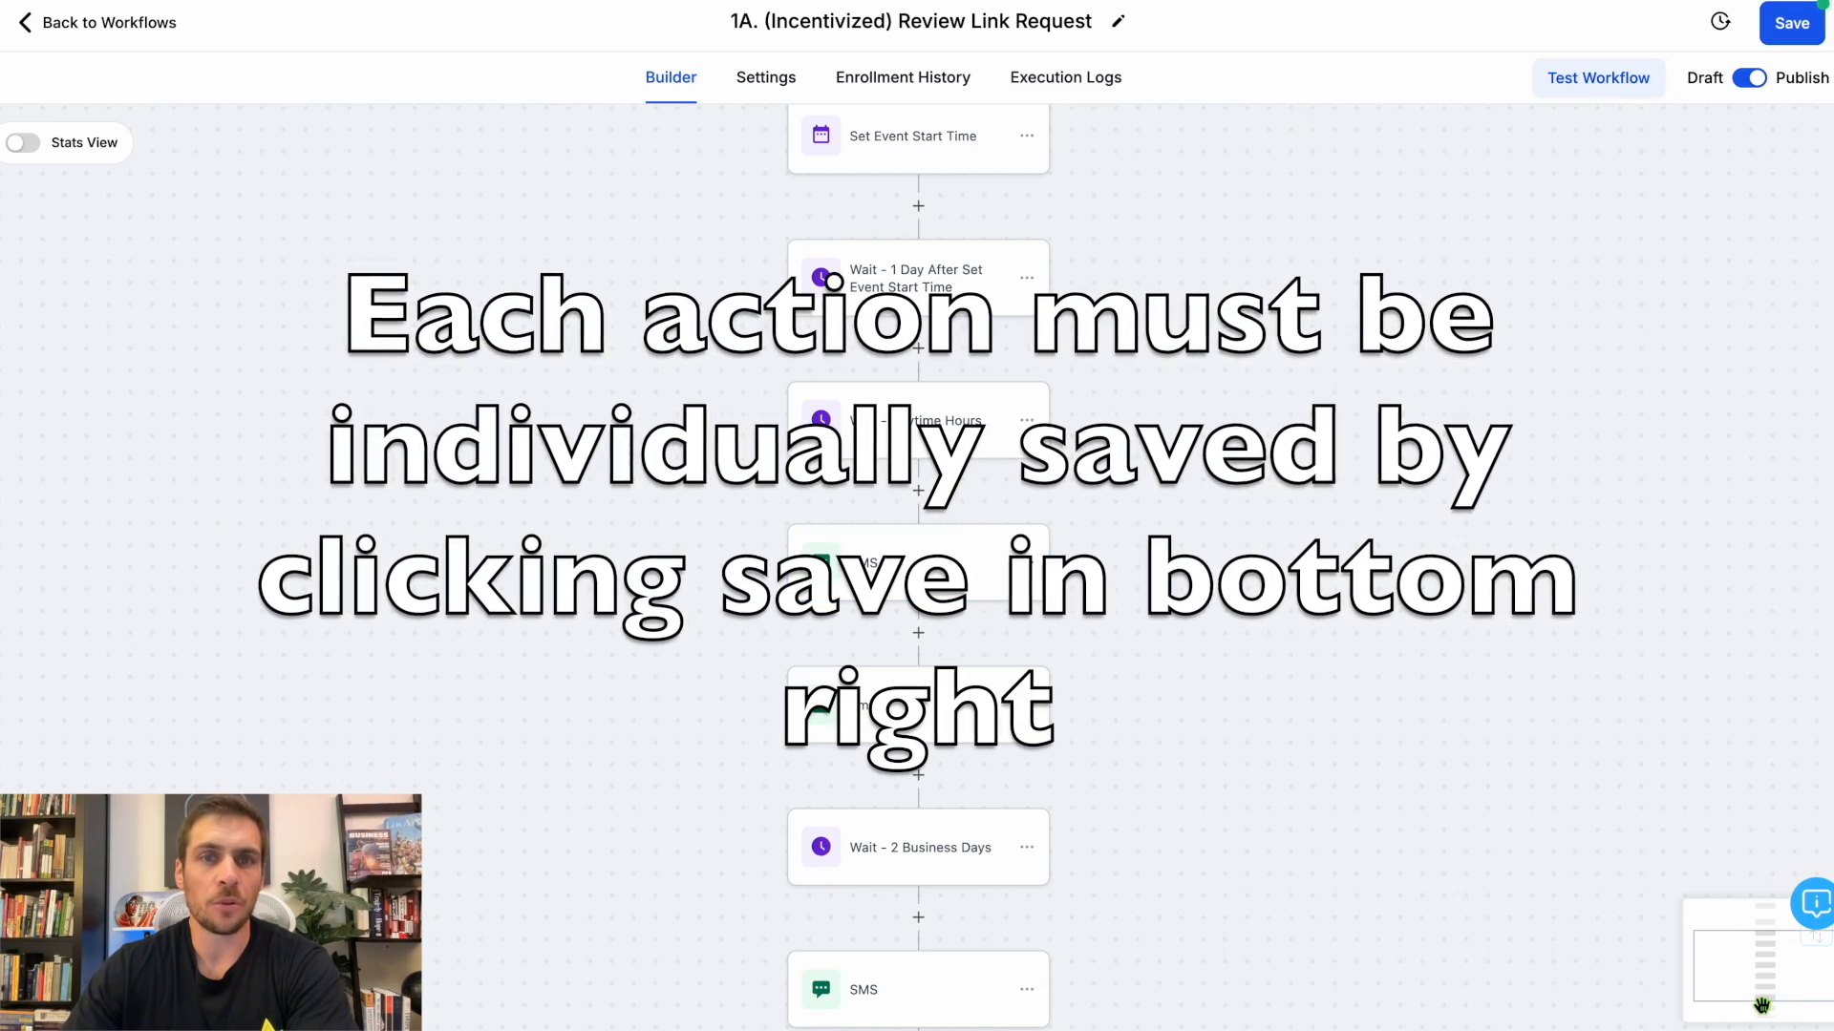
{"action": "left_click", "coordinate": [1802, 39]}
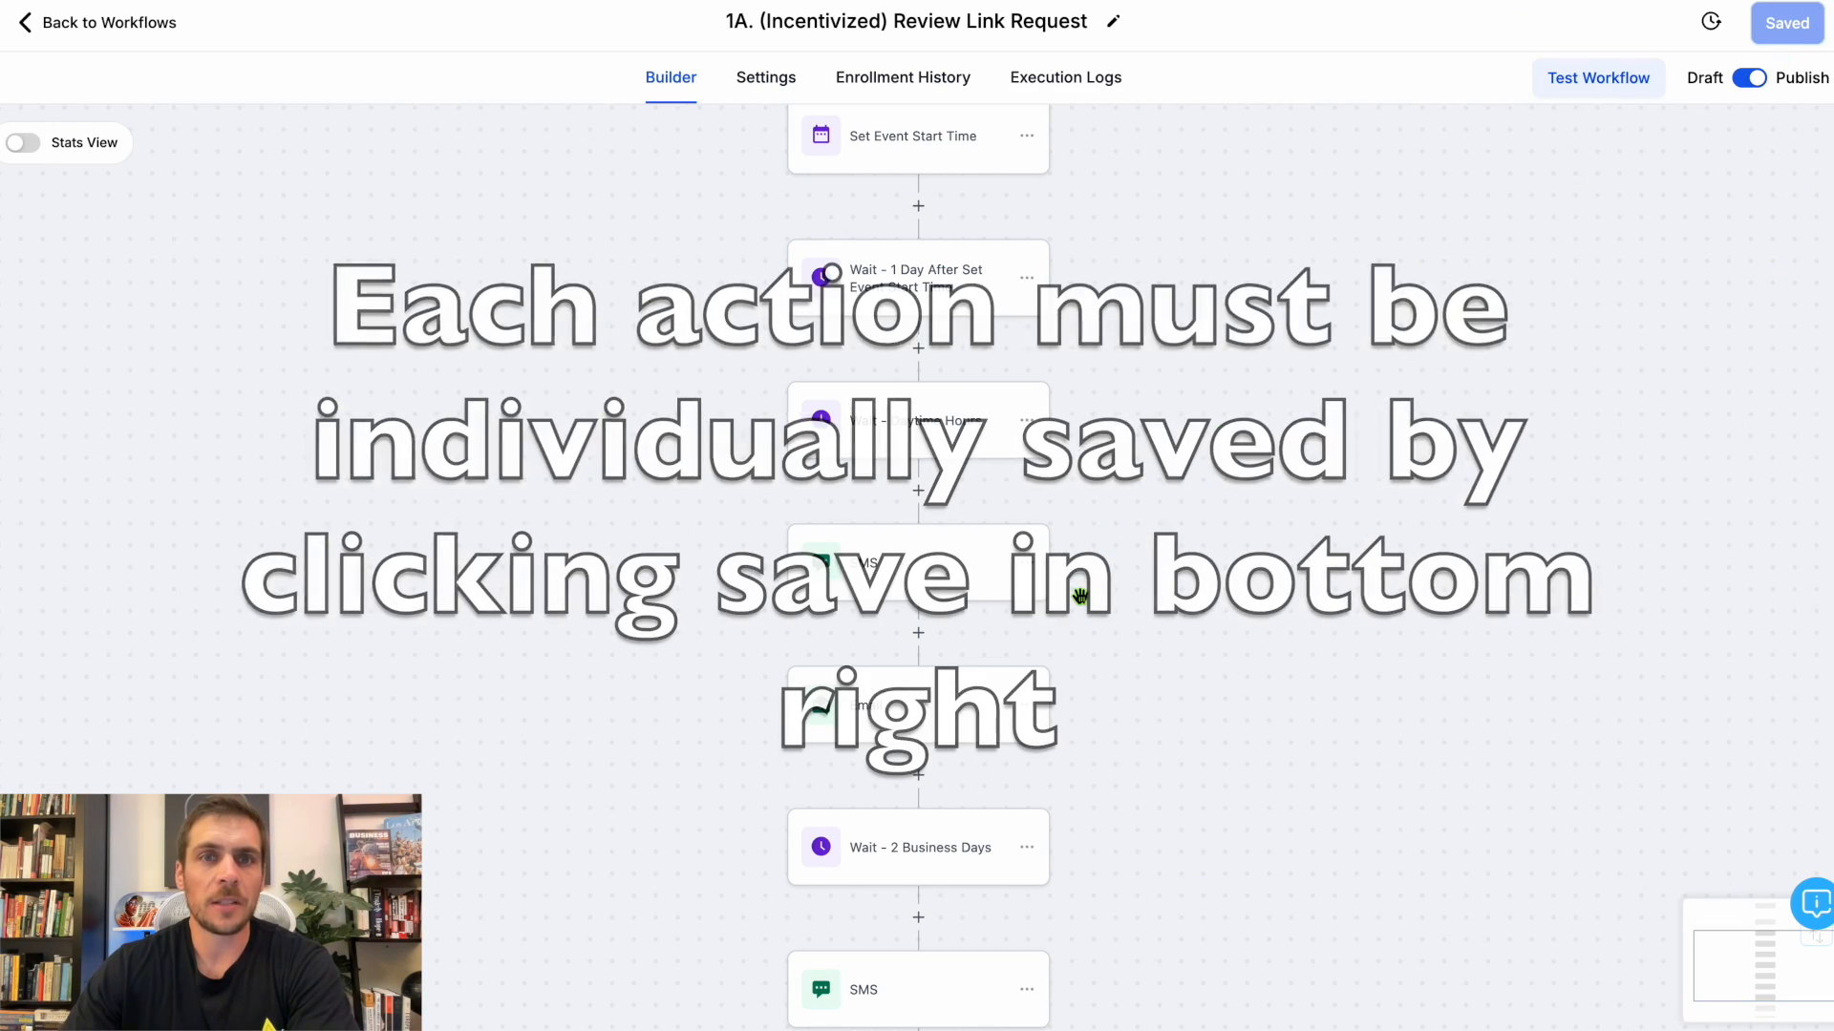
Open the Email action below the SMS, review its feedback and gift wording, and save the action and the workflow.
{"action": "left_click", "coordinate": [929, 705]}
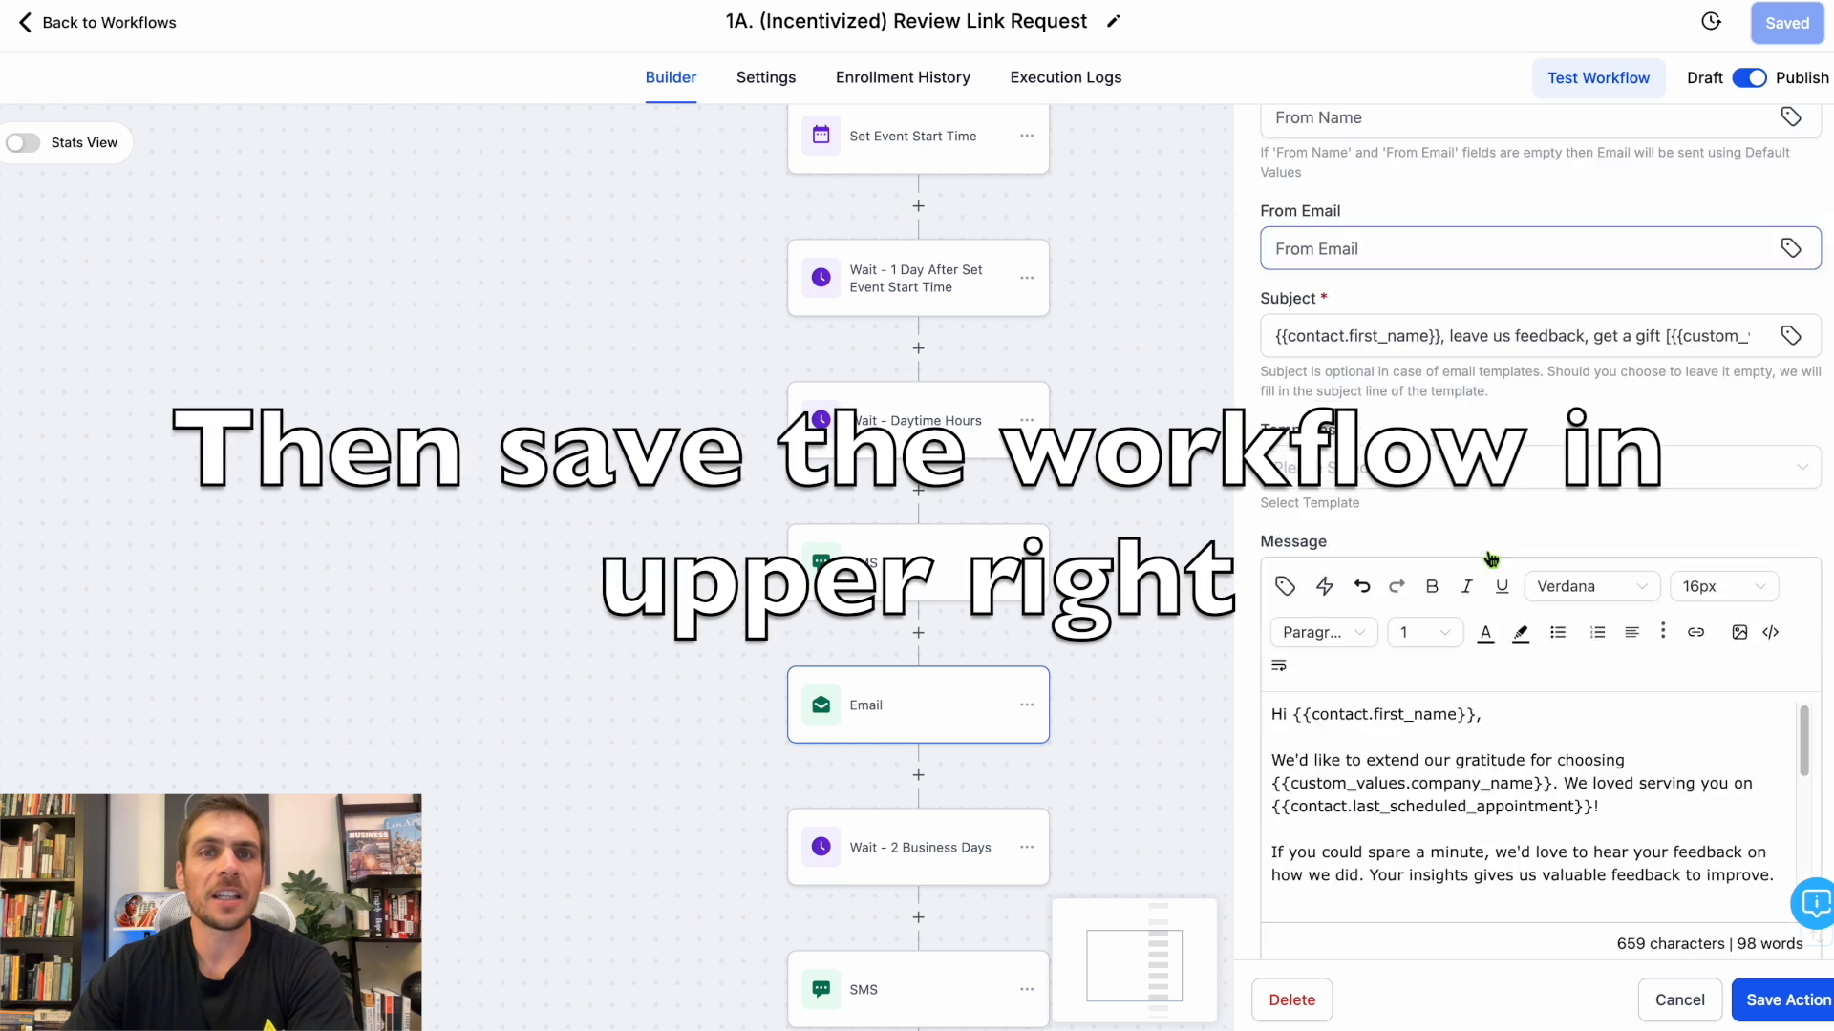
{"action": "scroll", "coordinate": [1384, 564], "scroll_direction": "down", "scroll_amount": 2}
{"action": "left_click", "coordinate": [1280, 569]}
{"action": "scroll", "coordinate": [1276, 558], "scroll_direction": "down", "scroll_amount": 3}
{"action": "left_click_drag", "start_coordinate": [1276, 558], "coordinate": [1772, 622]}
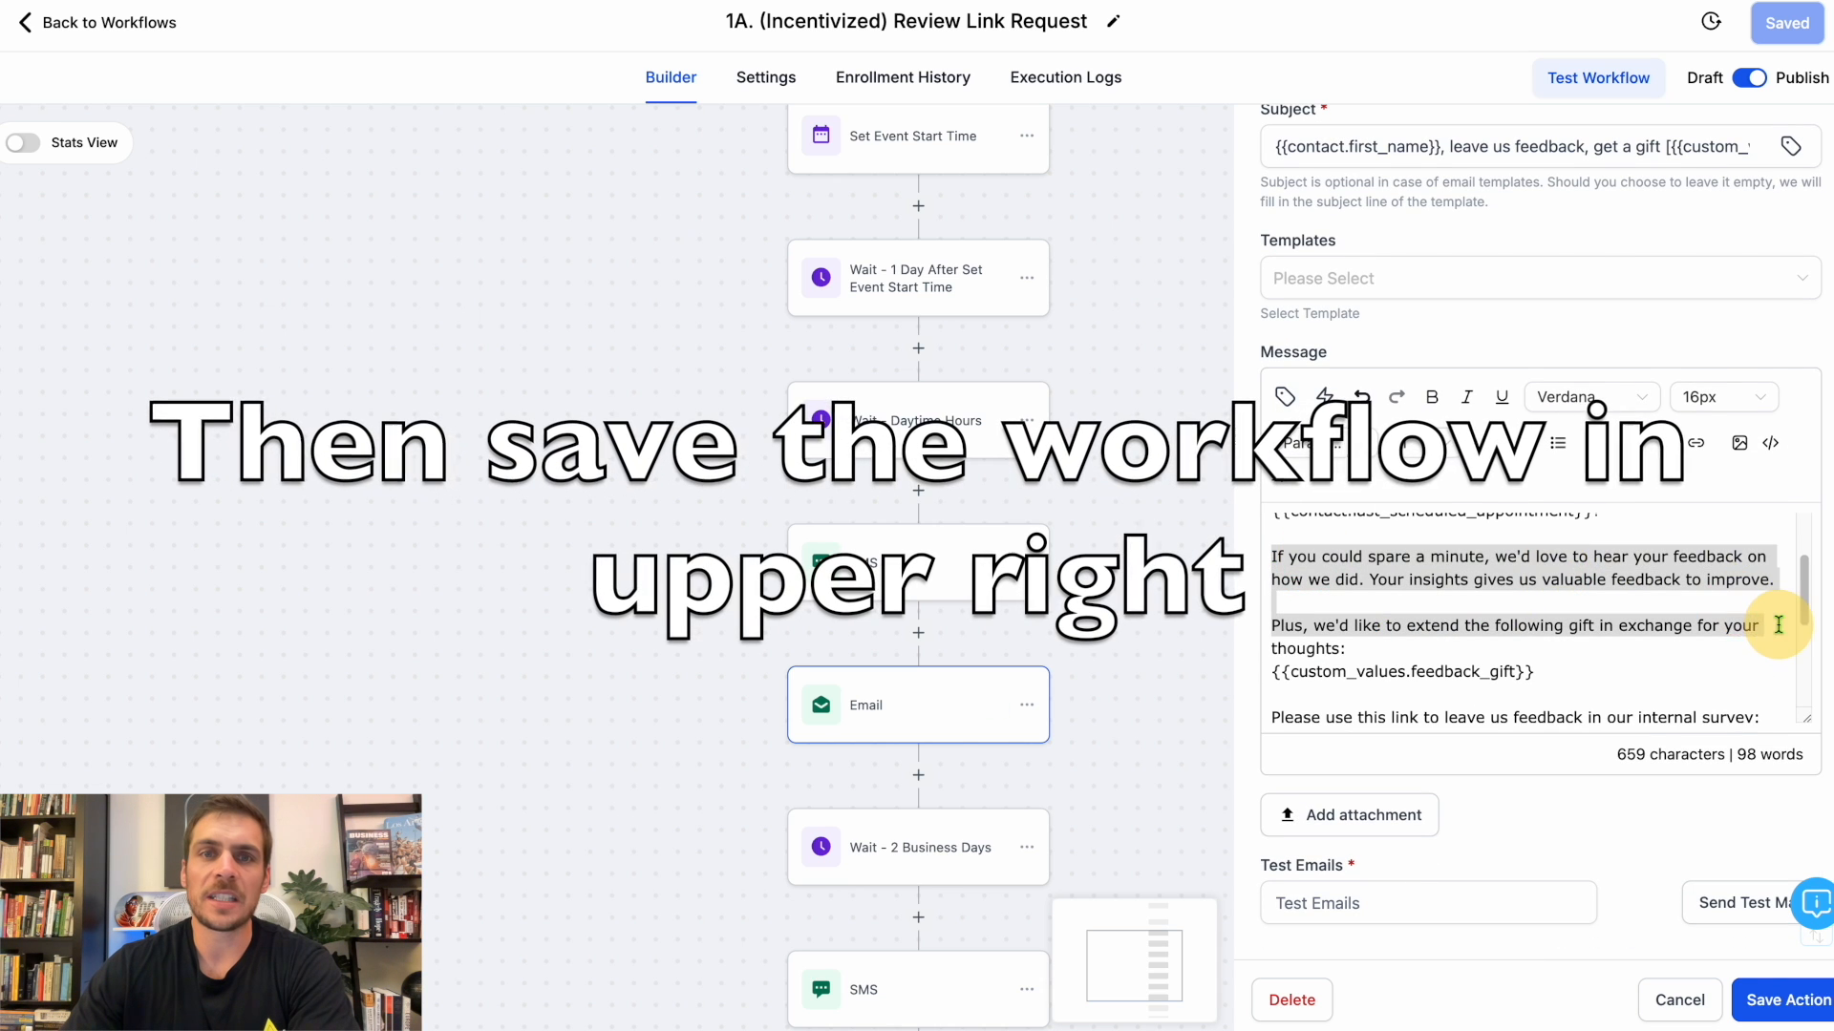
{"action": "left_click", "coordinate": [1782, 999]}
{"action": "left_click", "coordinate": [1773, 27]}
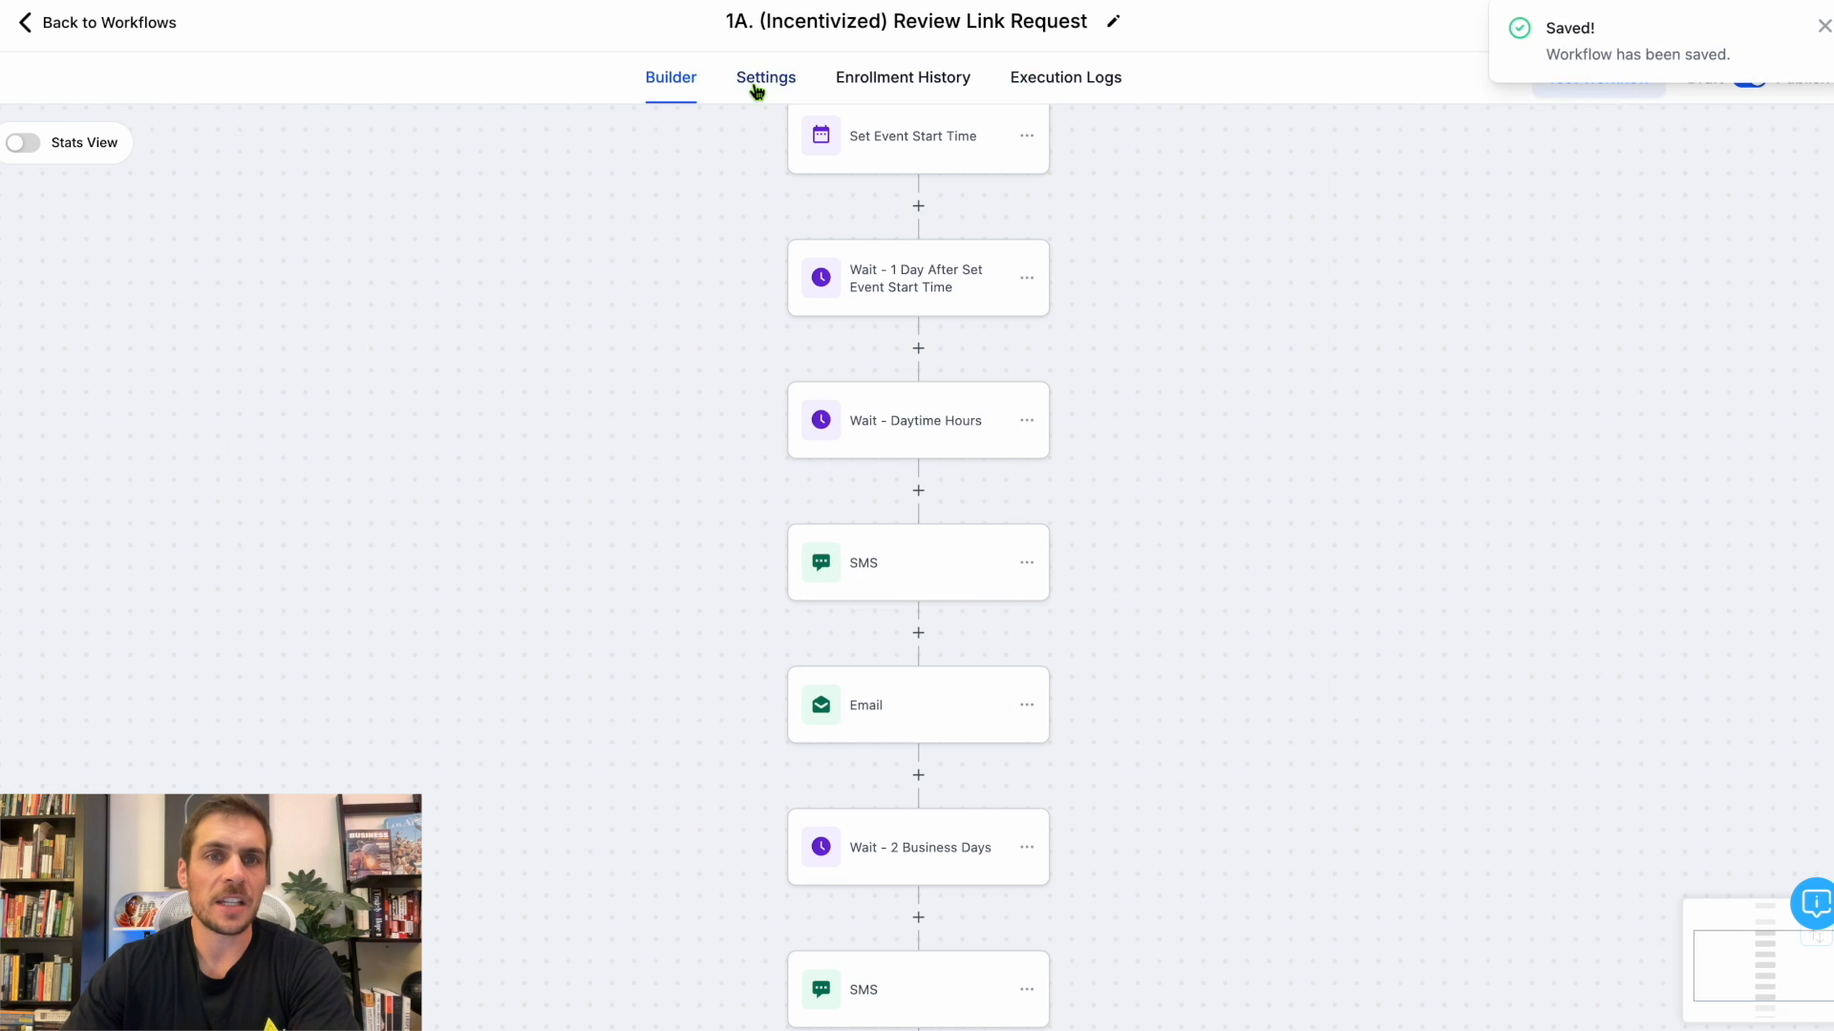
Open the workflow's settings and check its re-entry, stop-on-response, timezone and time window options.
{"action": "left_click", "coordinate": [755, 82]}
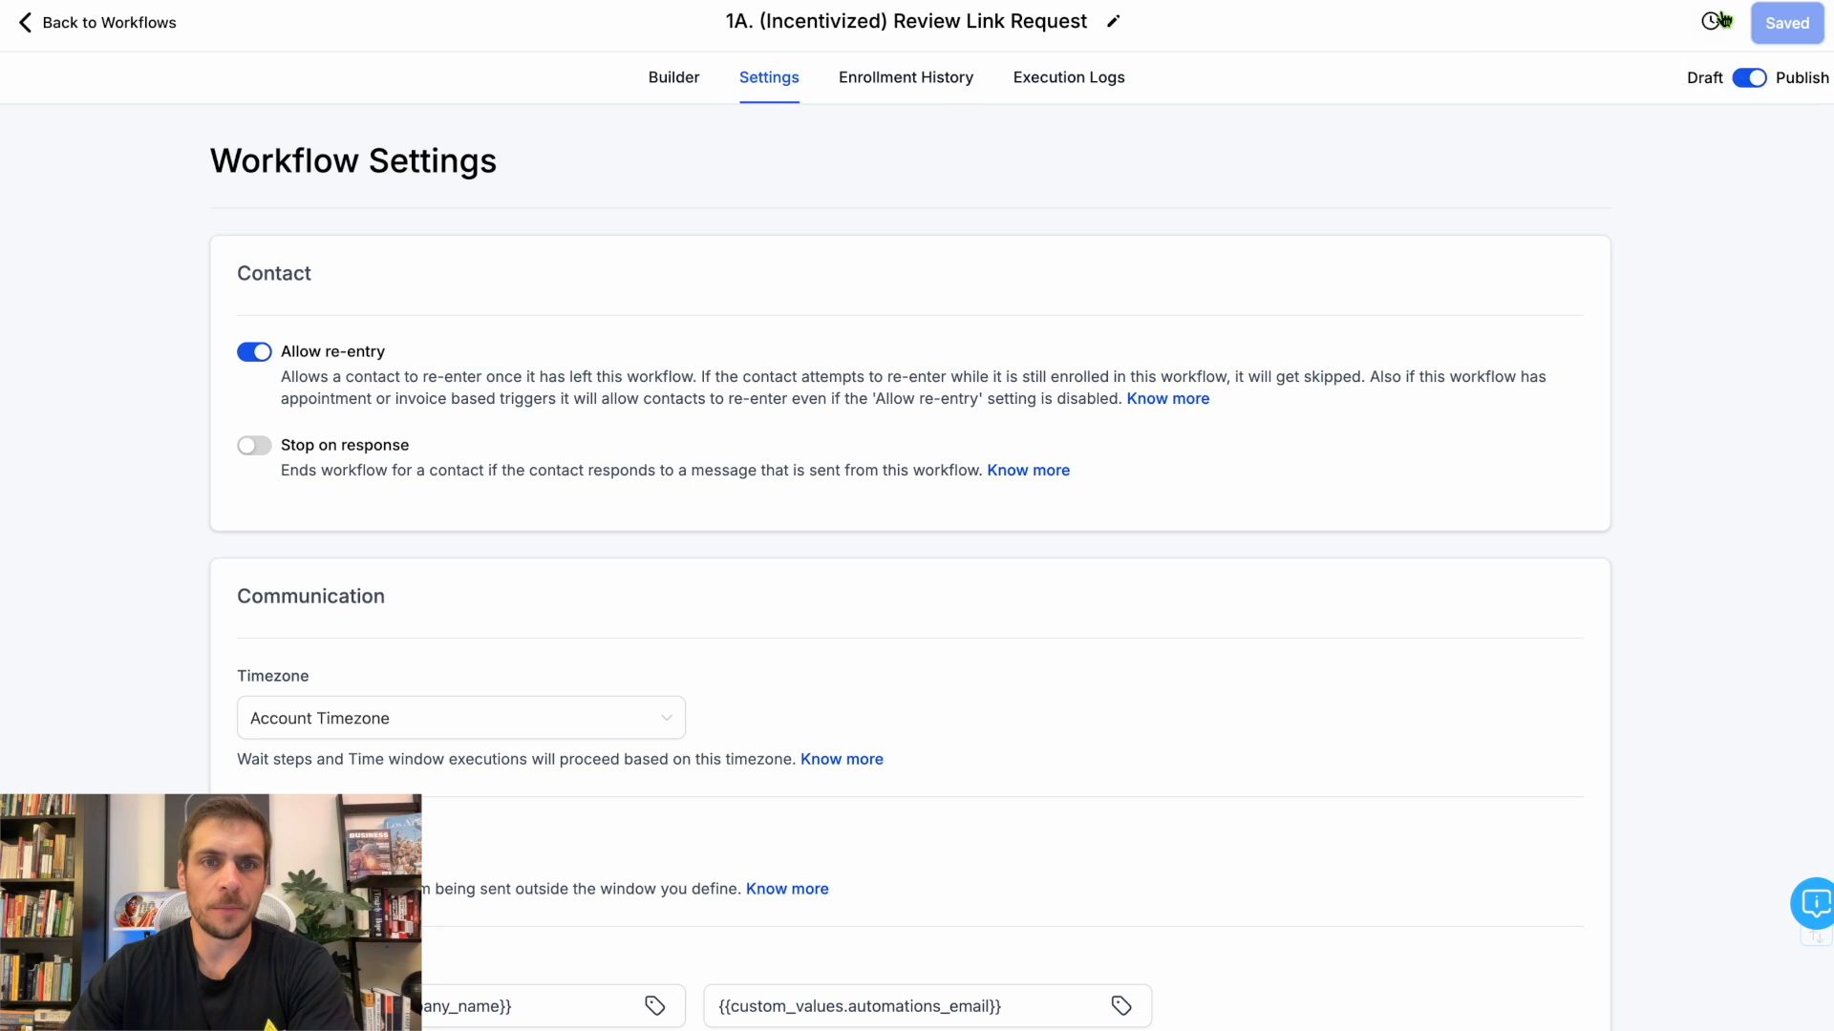
{"action": "left_click_drag", "start_coordinate": [440, 352], "coordinate": [231, 359]}
{"action": "left_click", "coordinate": [451, 445]}
{"action": "scroll", "coordinate": [453, 445], "scroll_direction": "down", "scroll_amount": 3}
{"action": "left_click", "coordinate": [410, 450]}
{"action": "left_click", "coordinate": [376, 507]}
{"action": "left_click_drag", "start_coordinate": [393, 611], "coordinate": [479, 603]}
Check the company name and automations email custom values in the sender details, save the workflow and return to the workflow list.
{"action": "left_click", "coordinate": [535, 747]}
{"action": "left_click_drag", "start_coordinate": [535, 747], "coordinate": [185, 743]}
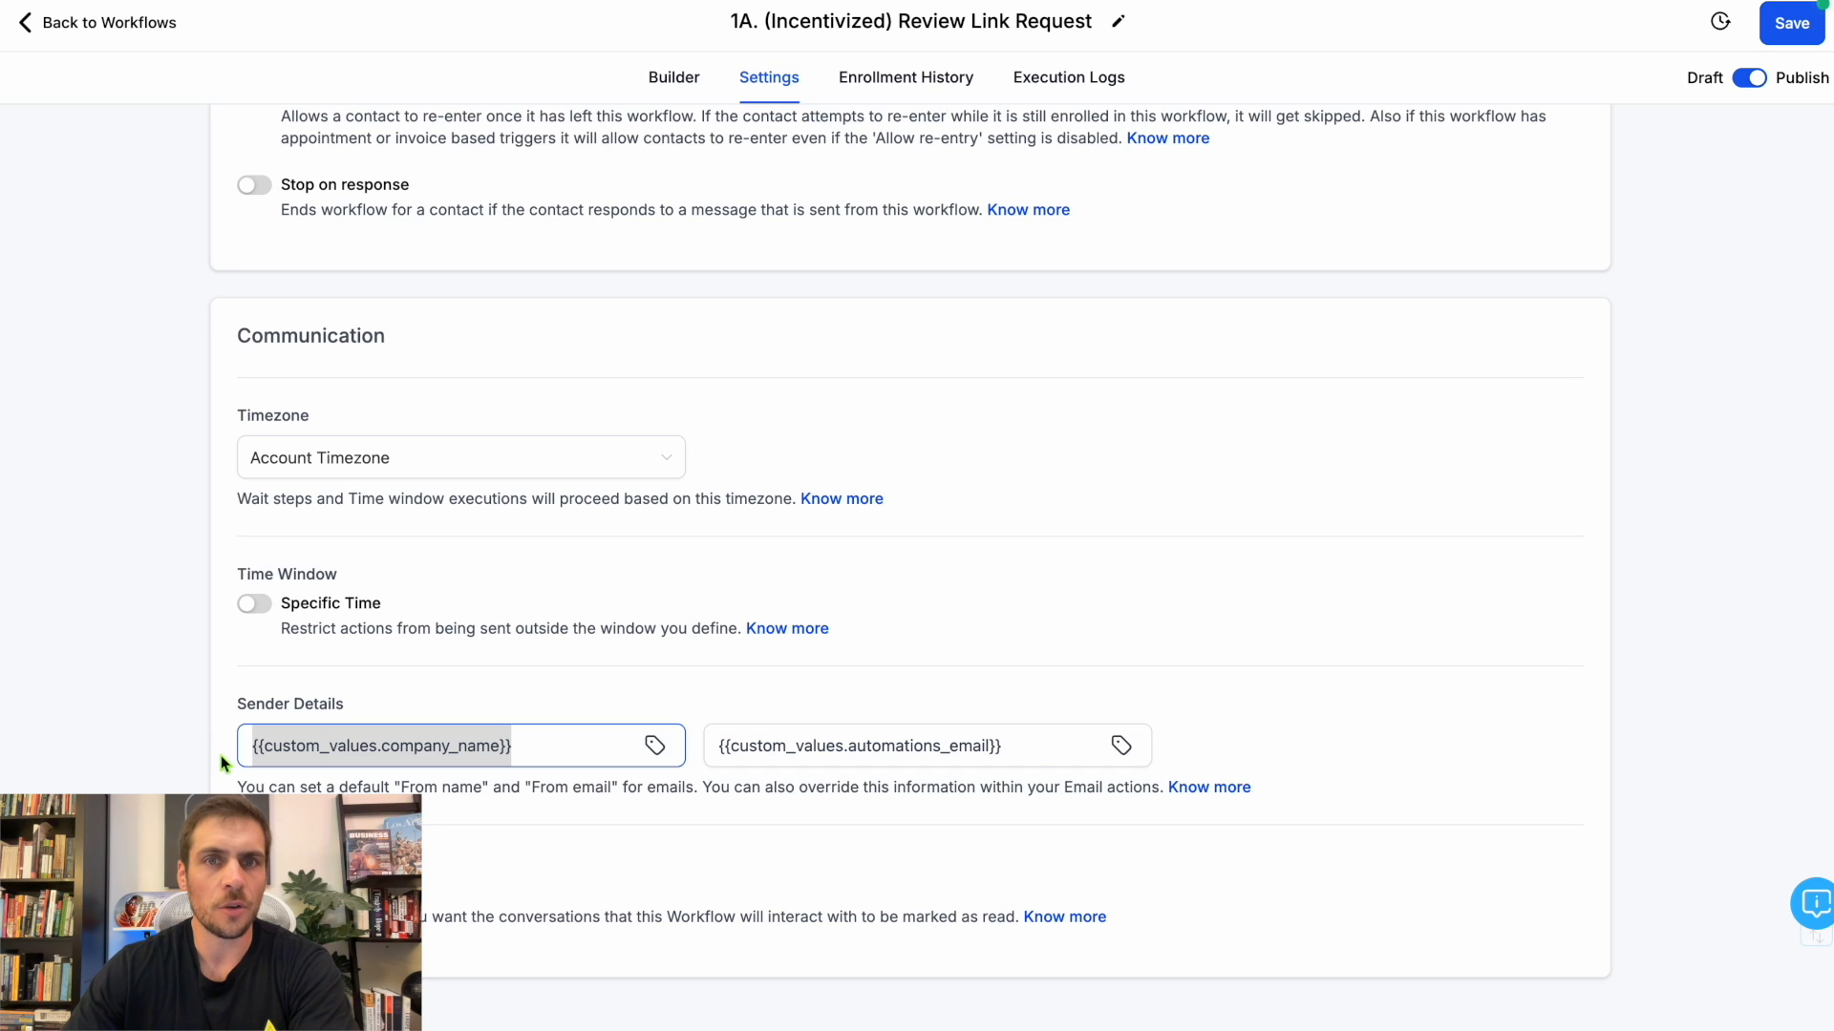
{"action": "left_click", "coordinate": [542, 753]}
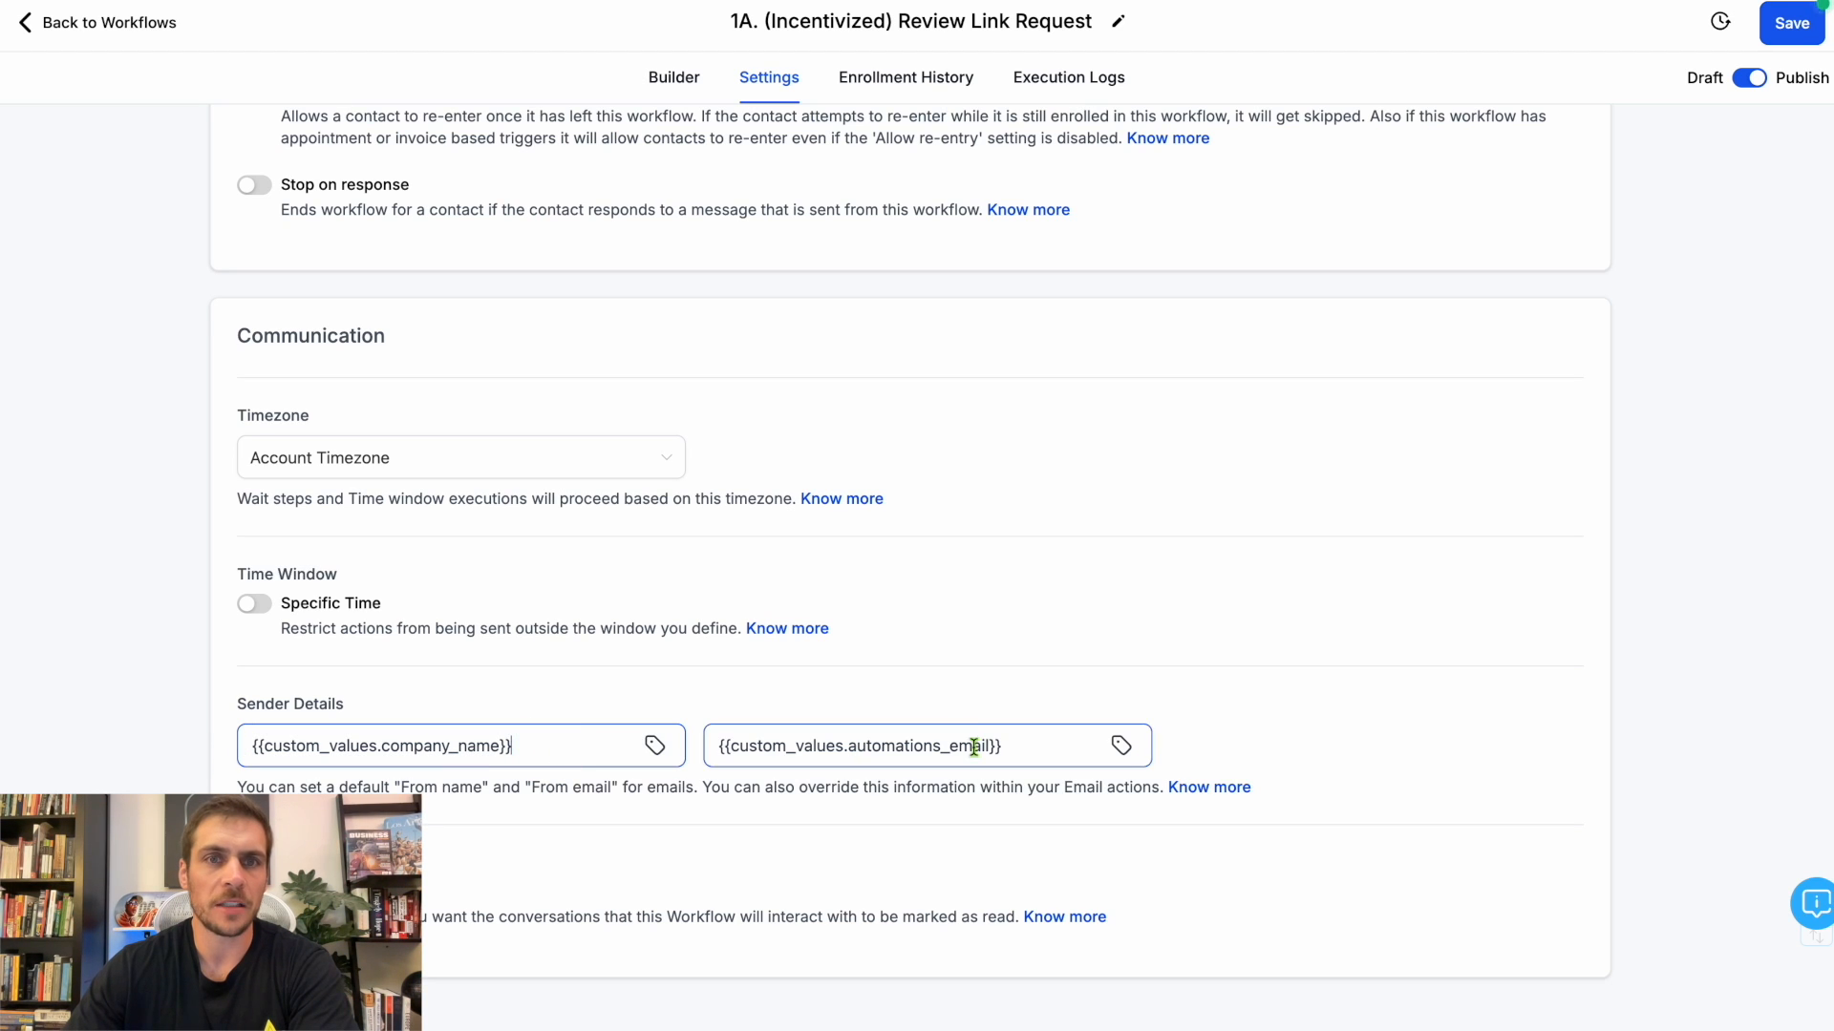
{"action": "left_click_drag", "start_coordinate": [1015, 744], "coordinate": [667, 736]}
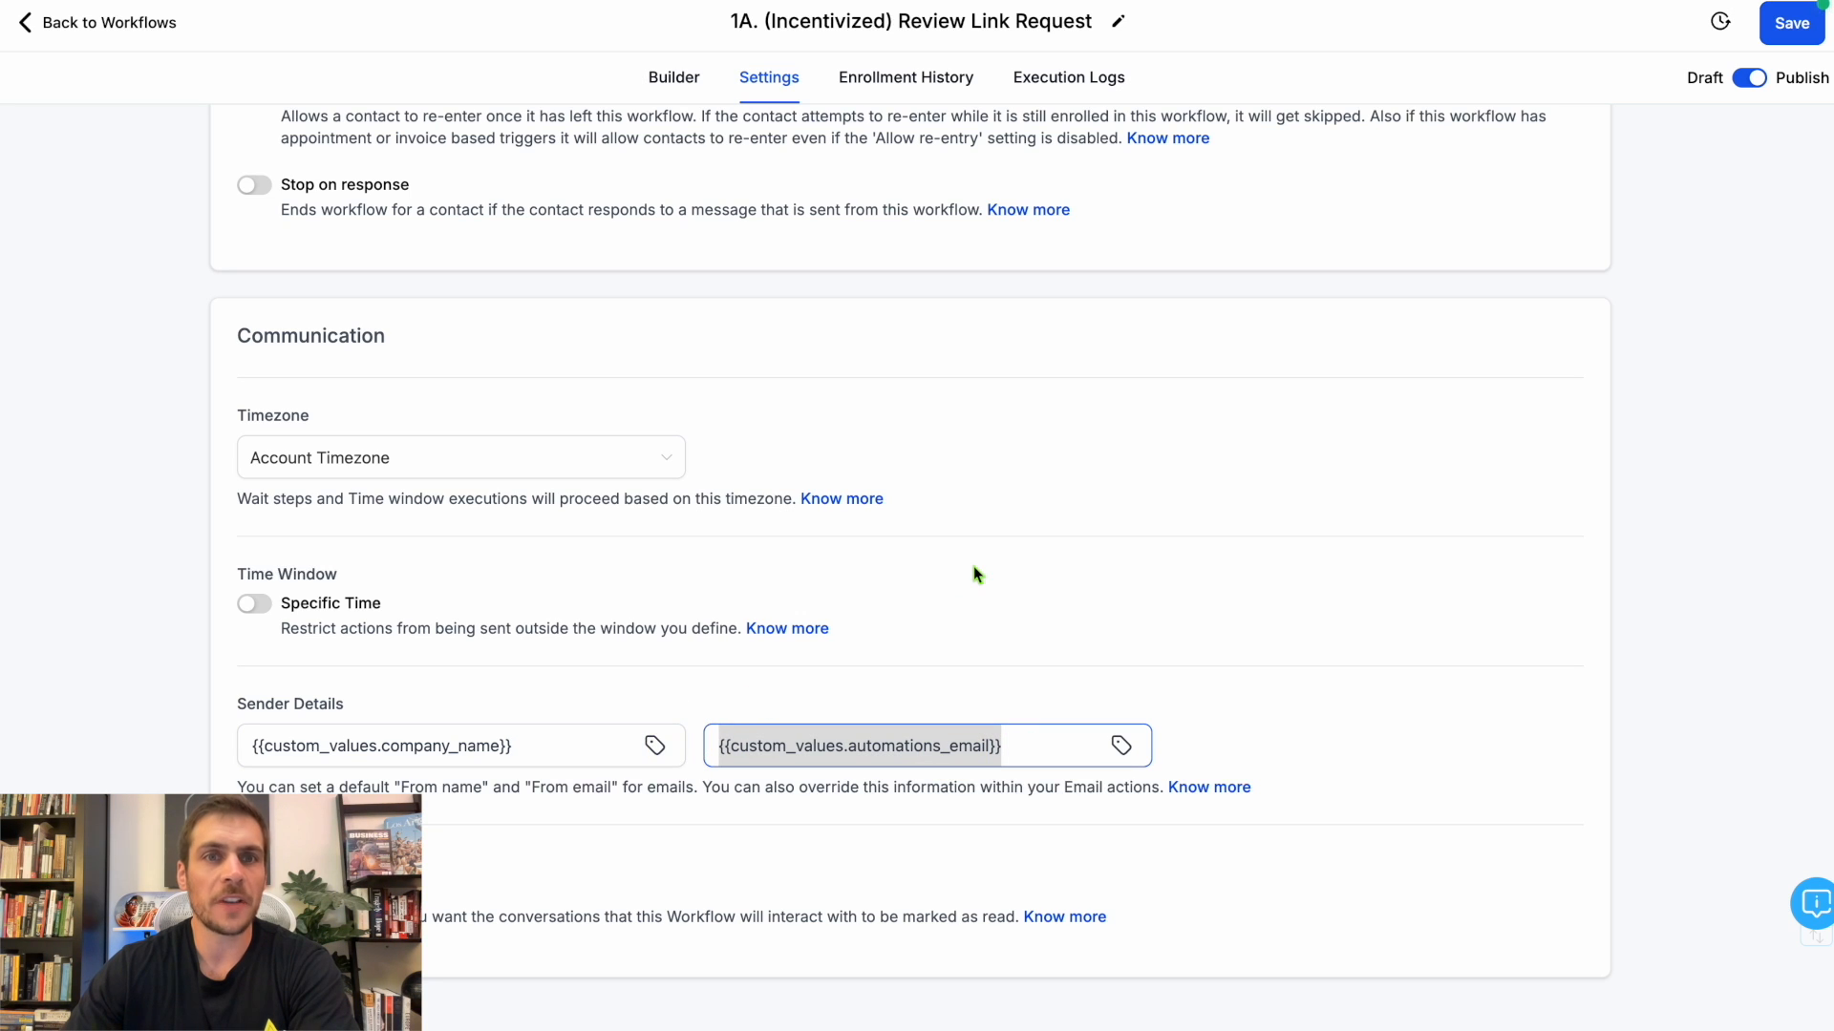
{"action": "left_click", "coordinate": [1027, 741]}
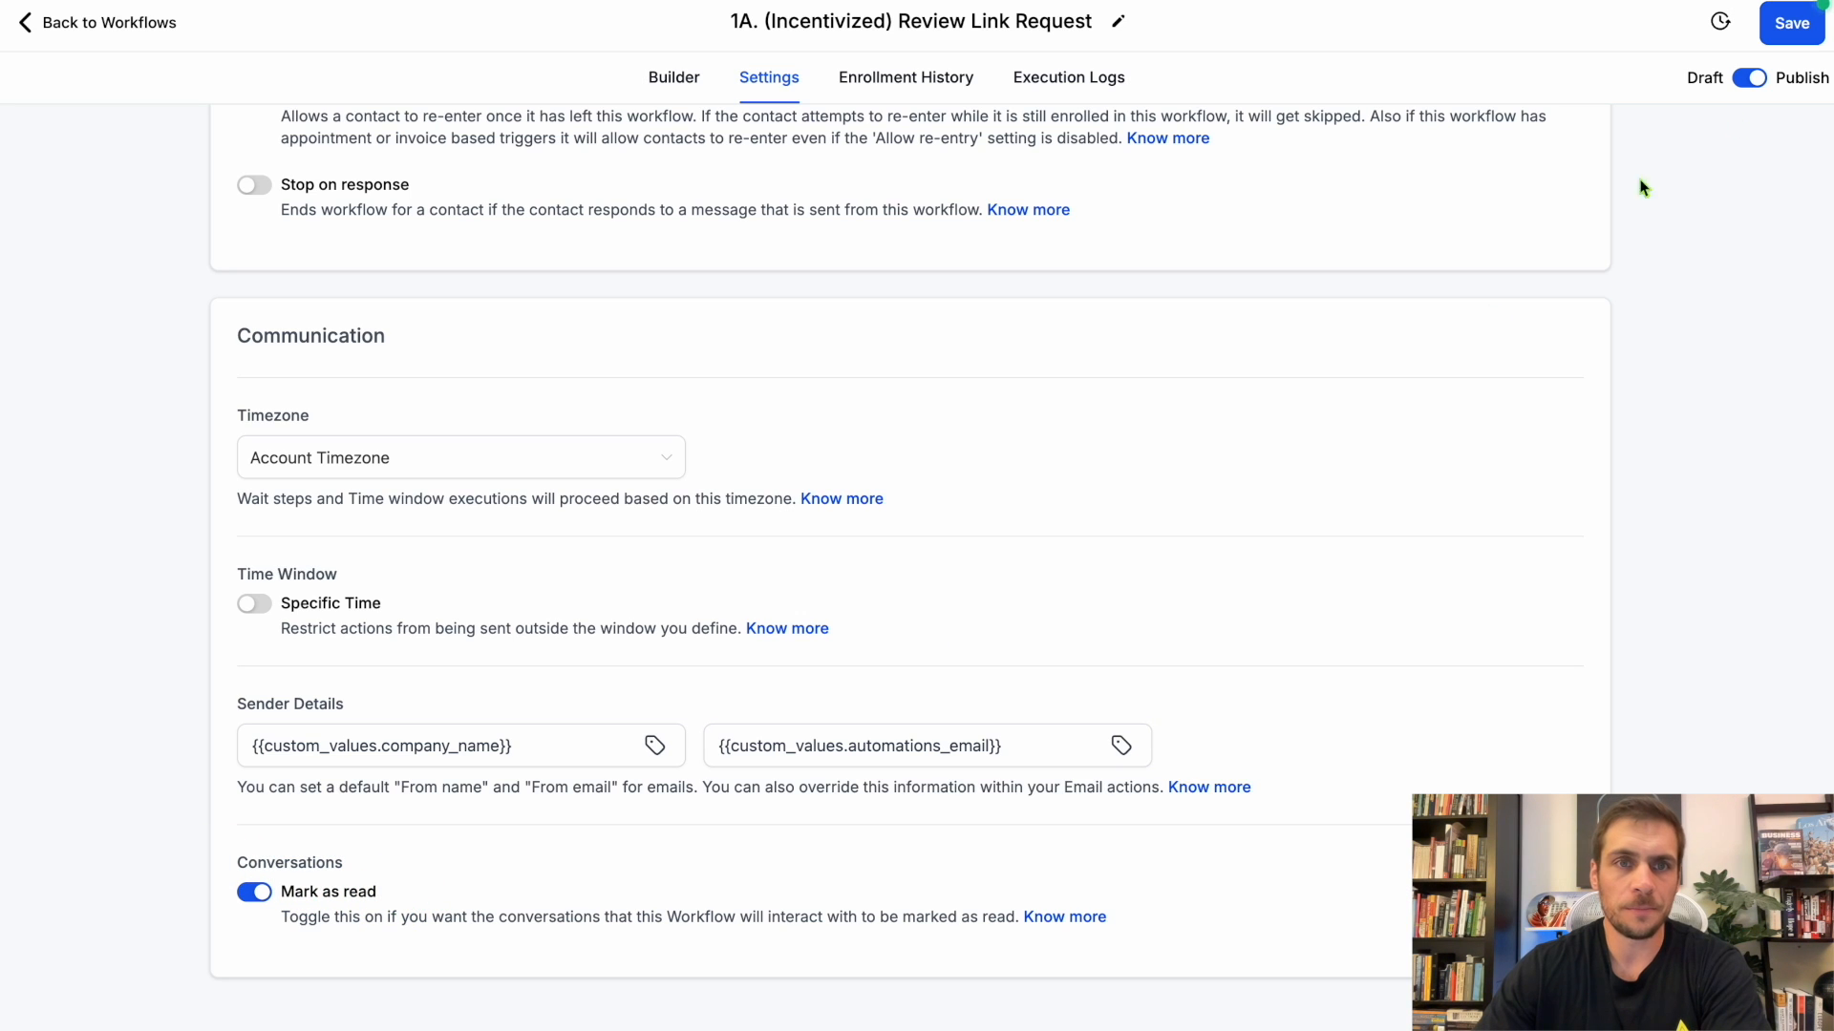
{"action": "left_click", "coordinate": [1800, 38]}
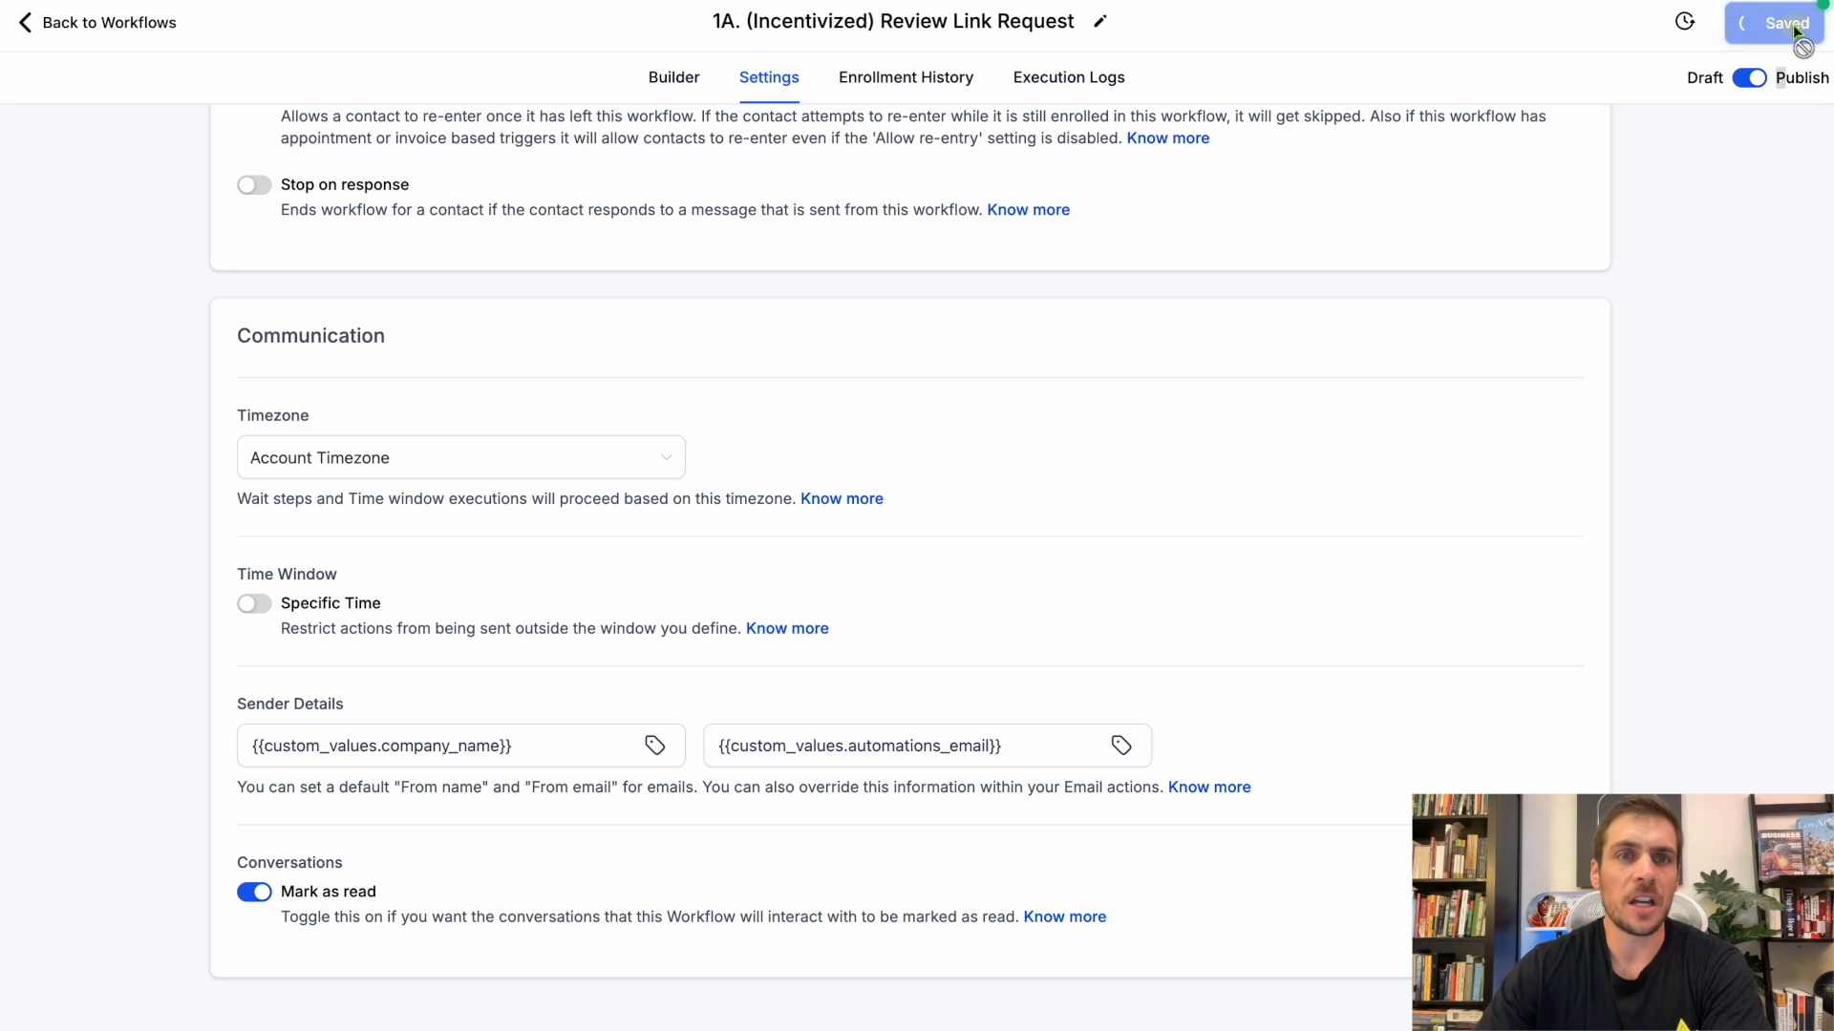
{"action": "left_click", "coordinate": [106, 22]}
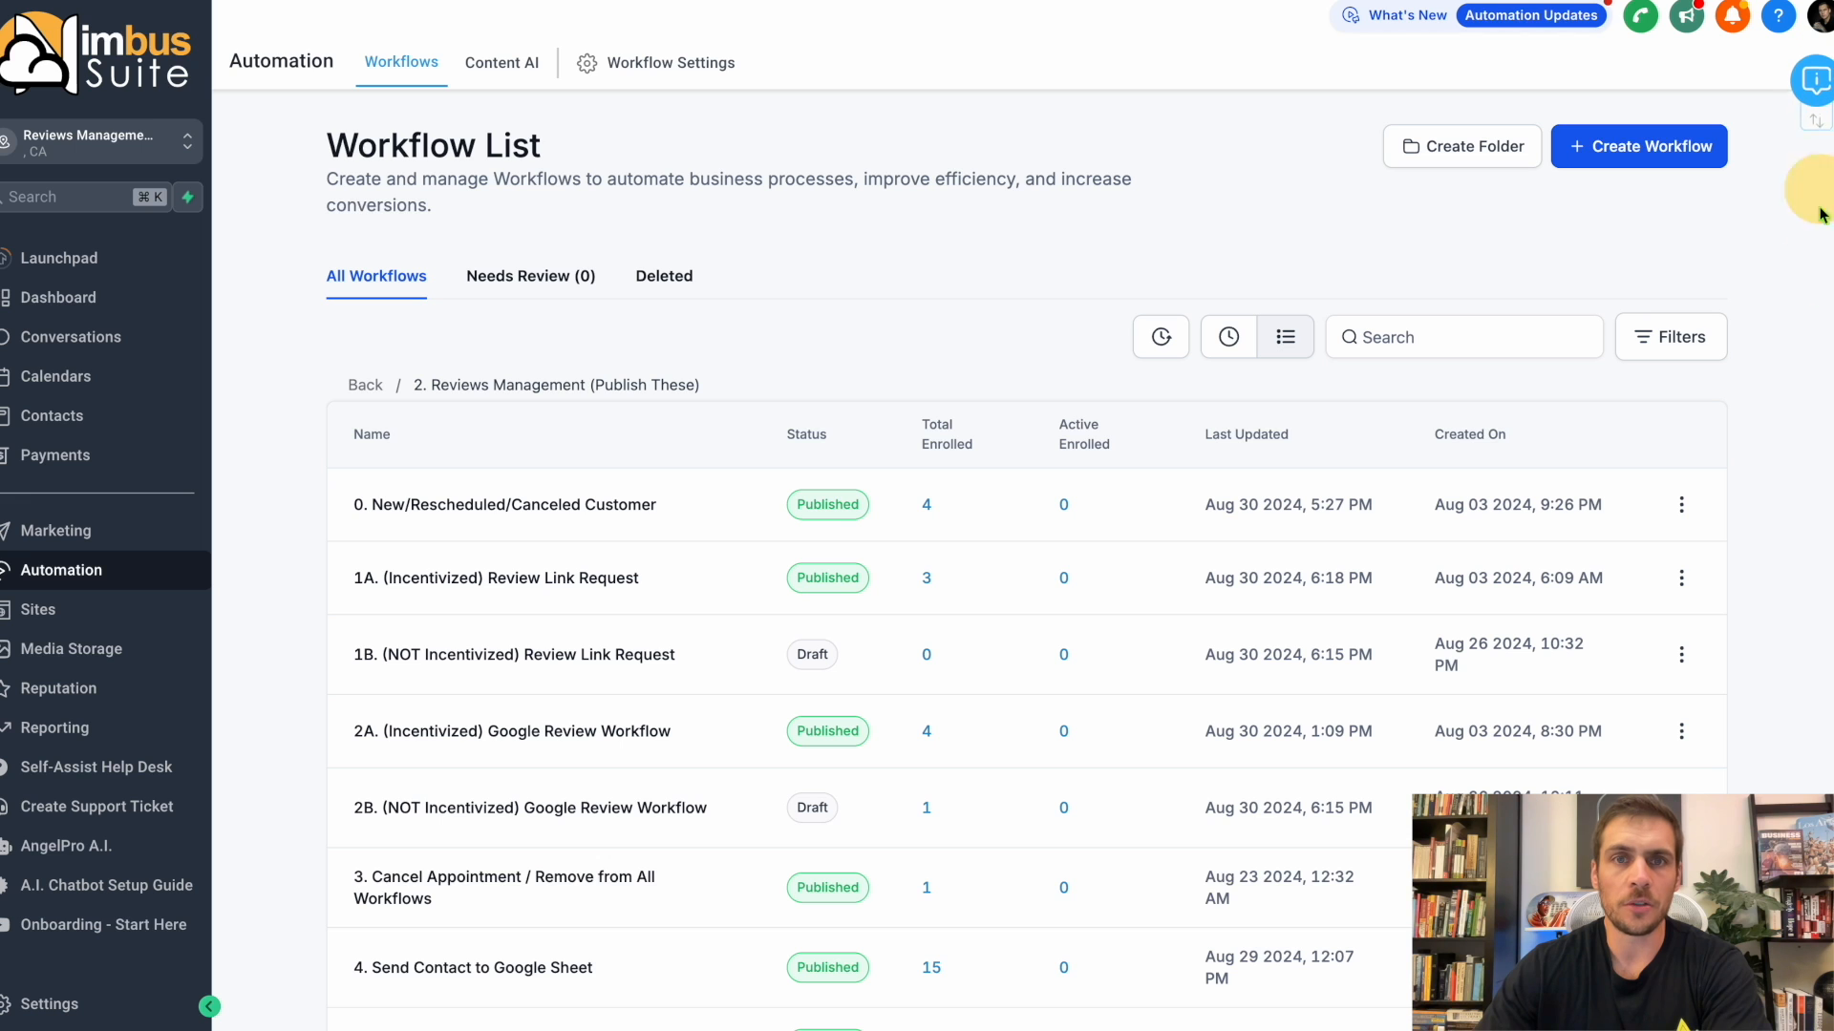
Check the settings of the 2A. (Incentivized) Google Review Workflow and return to the workflow list.
{"action": "scroll", "coordinate": [530, 736], "scroll_direction": "down", "scroll_amount": 2}
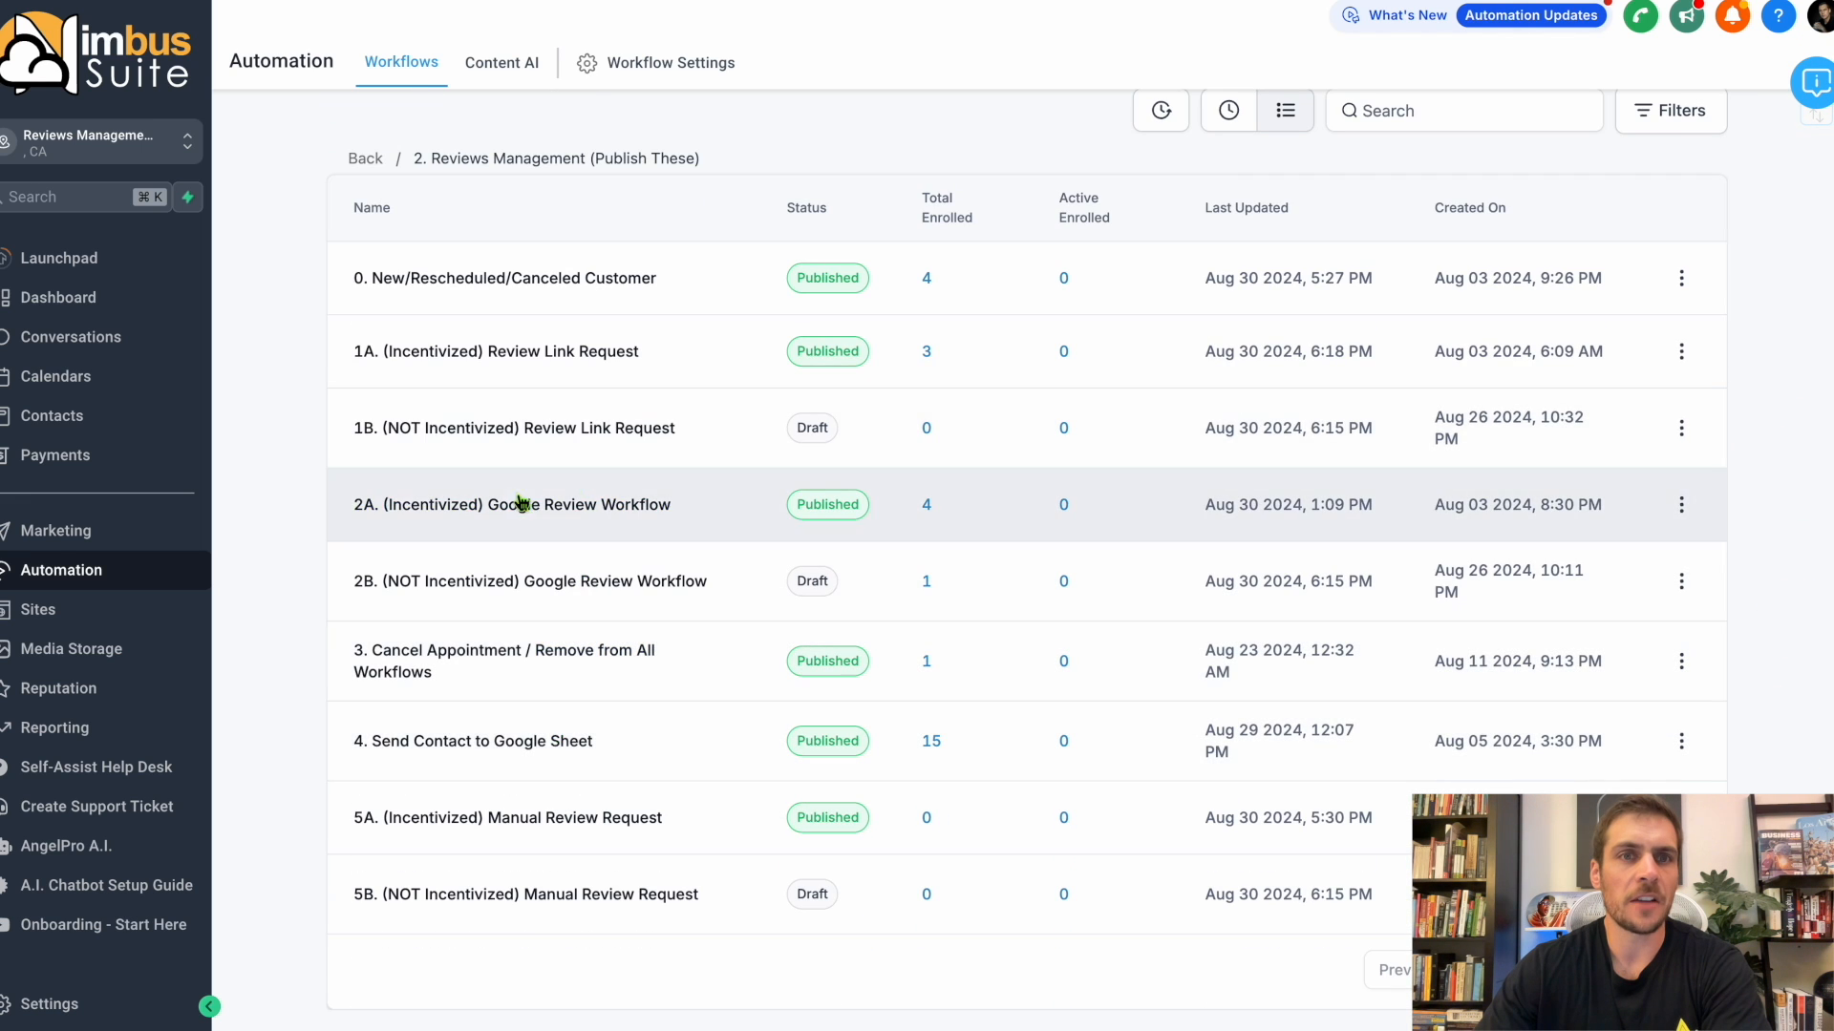
{"action": "left_click", "coordinate": [516, 512]}
{"action": "left_click", "coordinate": [752, 88]}
{"action": "scroll", "coordinate": [604, 413], "scroll_direction": "down", "scroll_amount": 3}
{"action": "scroll", "coordinate": [604, 412], "scroll_direction": "up", "scroll_amount": 3}
{"action": "left_click", "coordinate": [95, 22]}
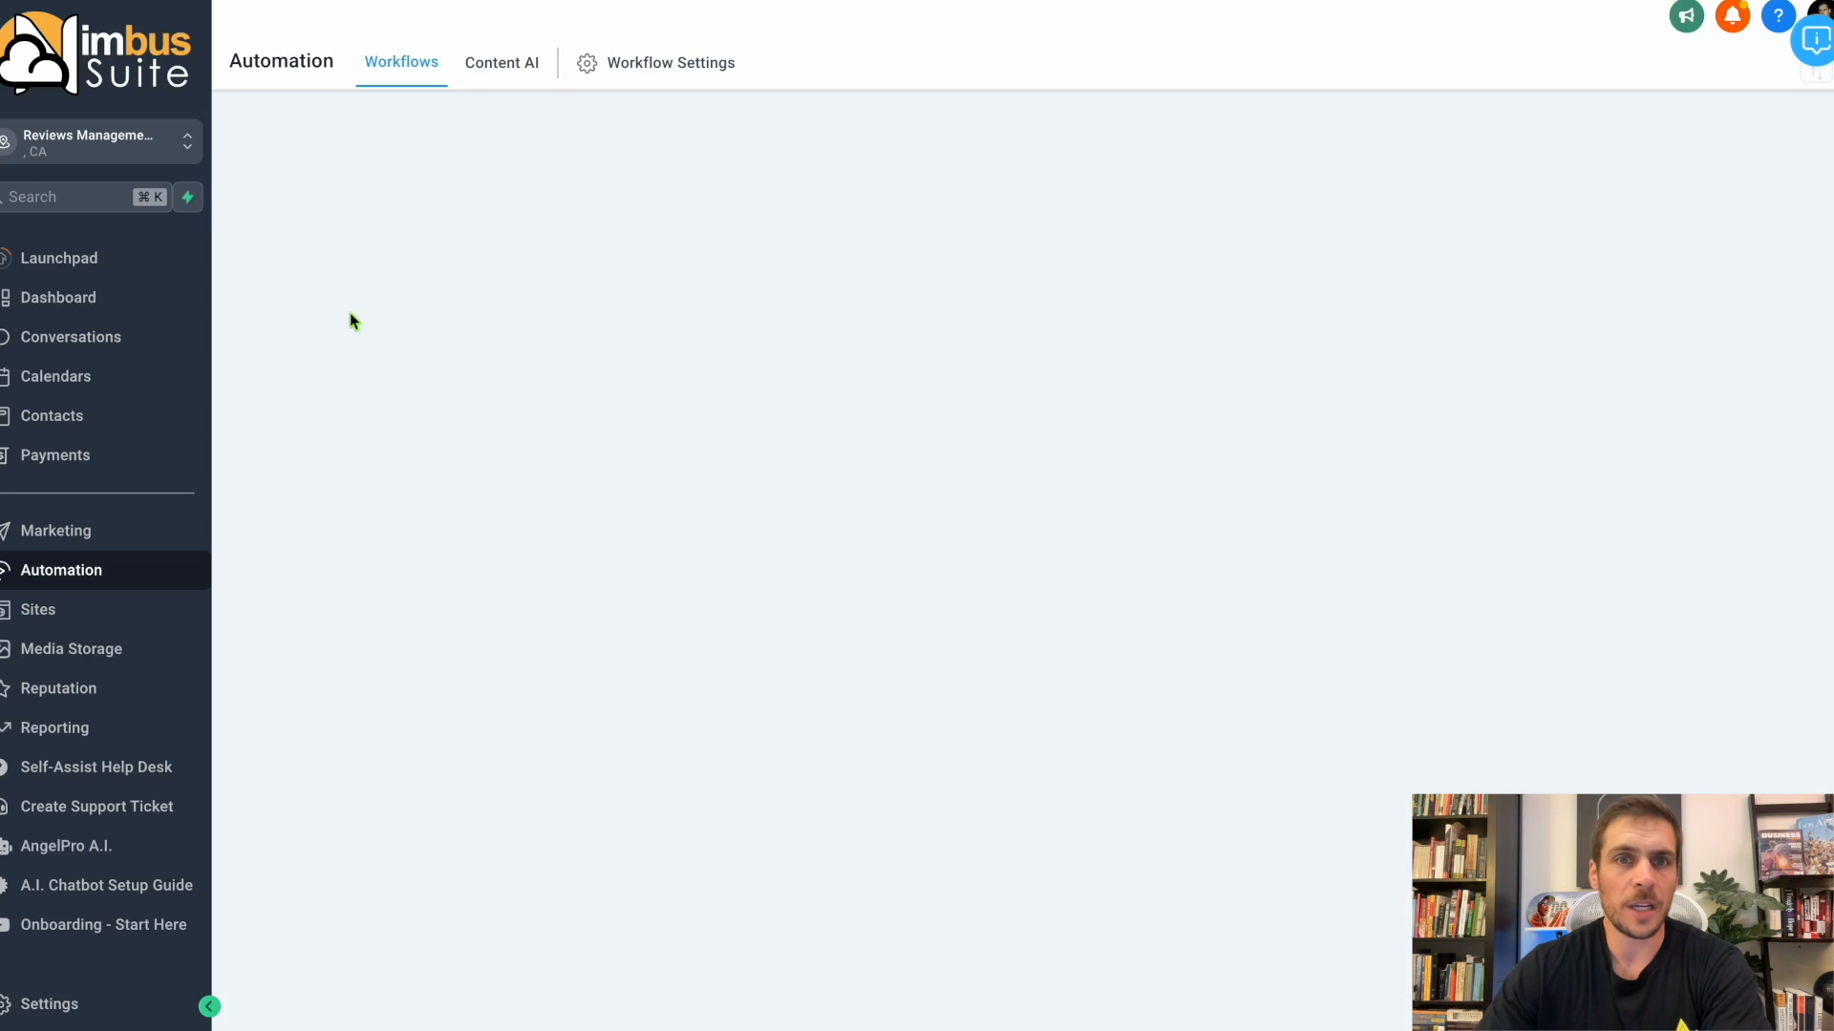
Open the 5A. (Incentivized) Manual Review Request workflow and check its settings.
{"action": "left_click", "coordinate": [500, 809]}
{"action": "left_click", "coordinate": [768, 84]}
{"action": "scroll", "coordinate": [482, 432], "scroll_direction": "down", "scroll_amount": 3}
{"action": "scroll", "coordinate": [483, 432], "scroll_direction": "up", "scroll_amount": 3}
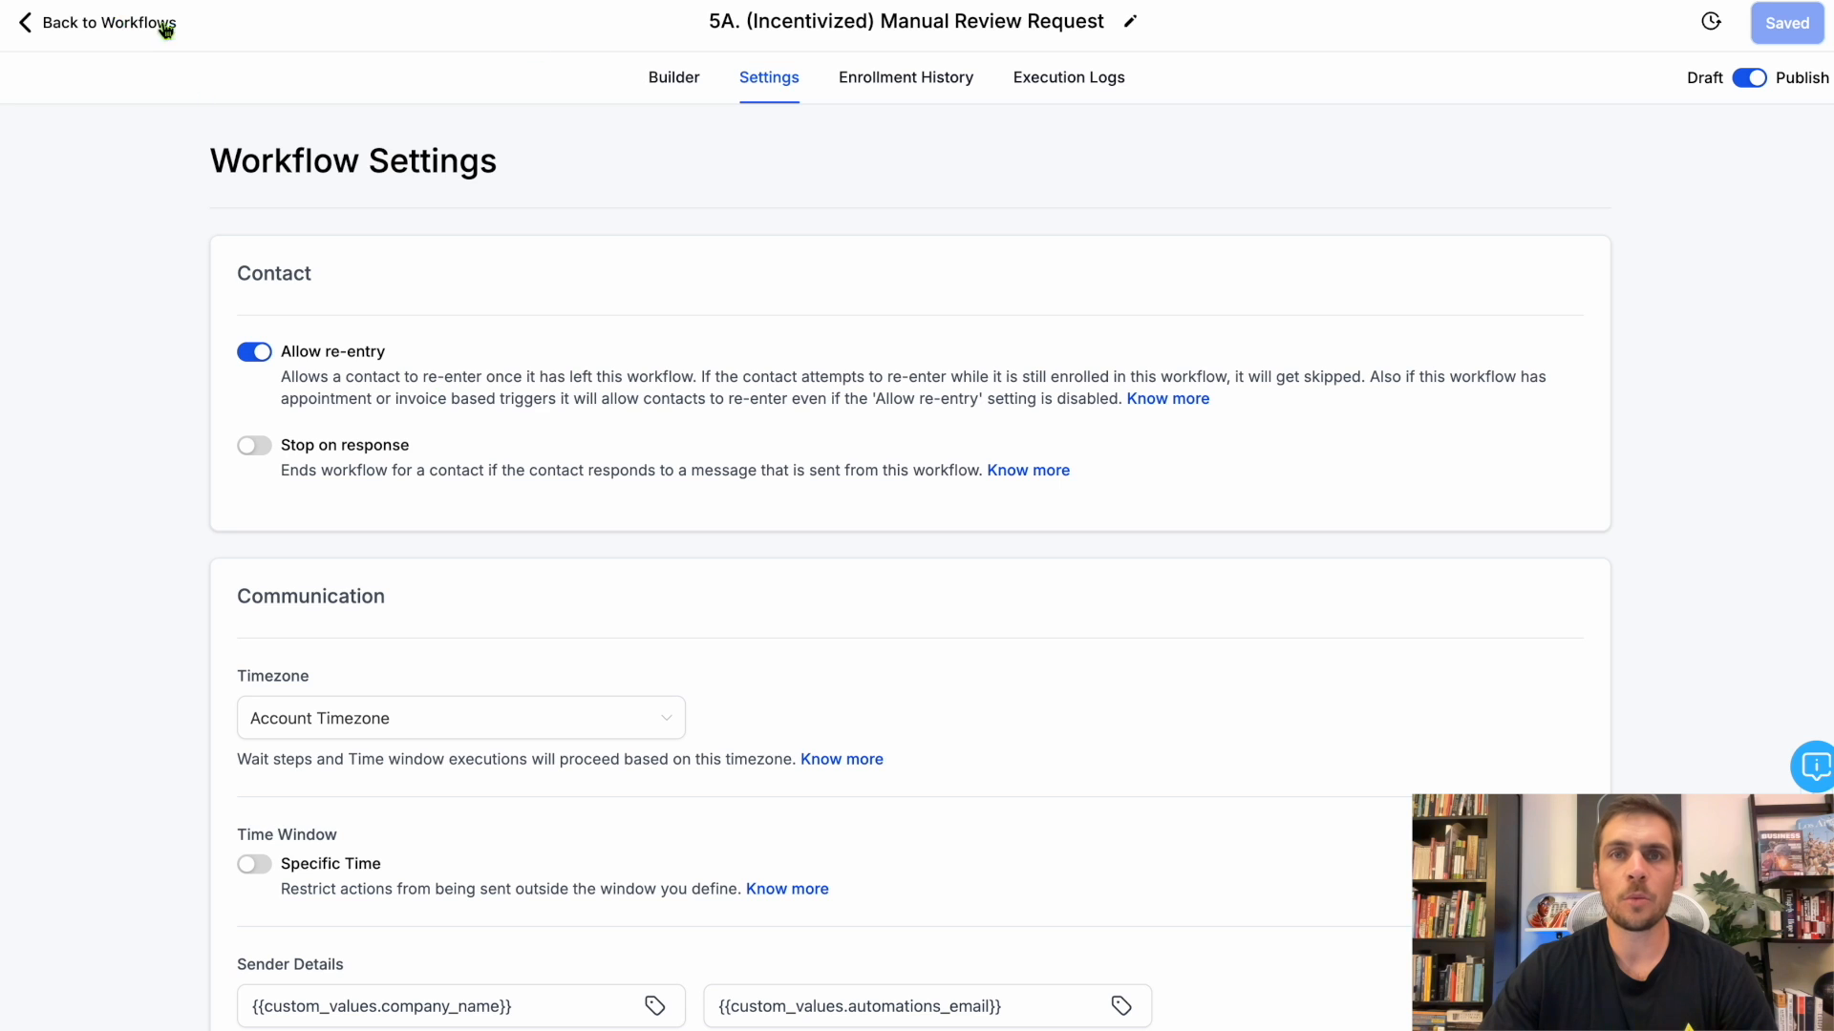
Leave the current workflow and open the Reminders workflow in the 3. Appointments folder.
{"action": "left_click", "coordinate": [119, 24]}
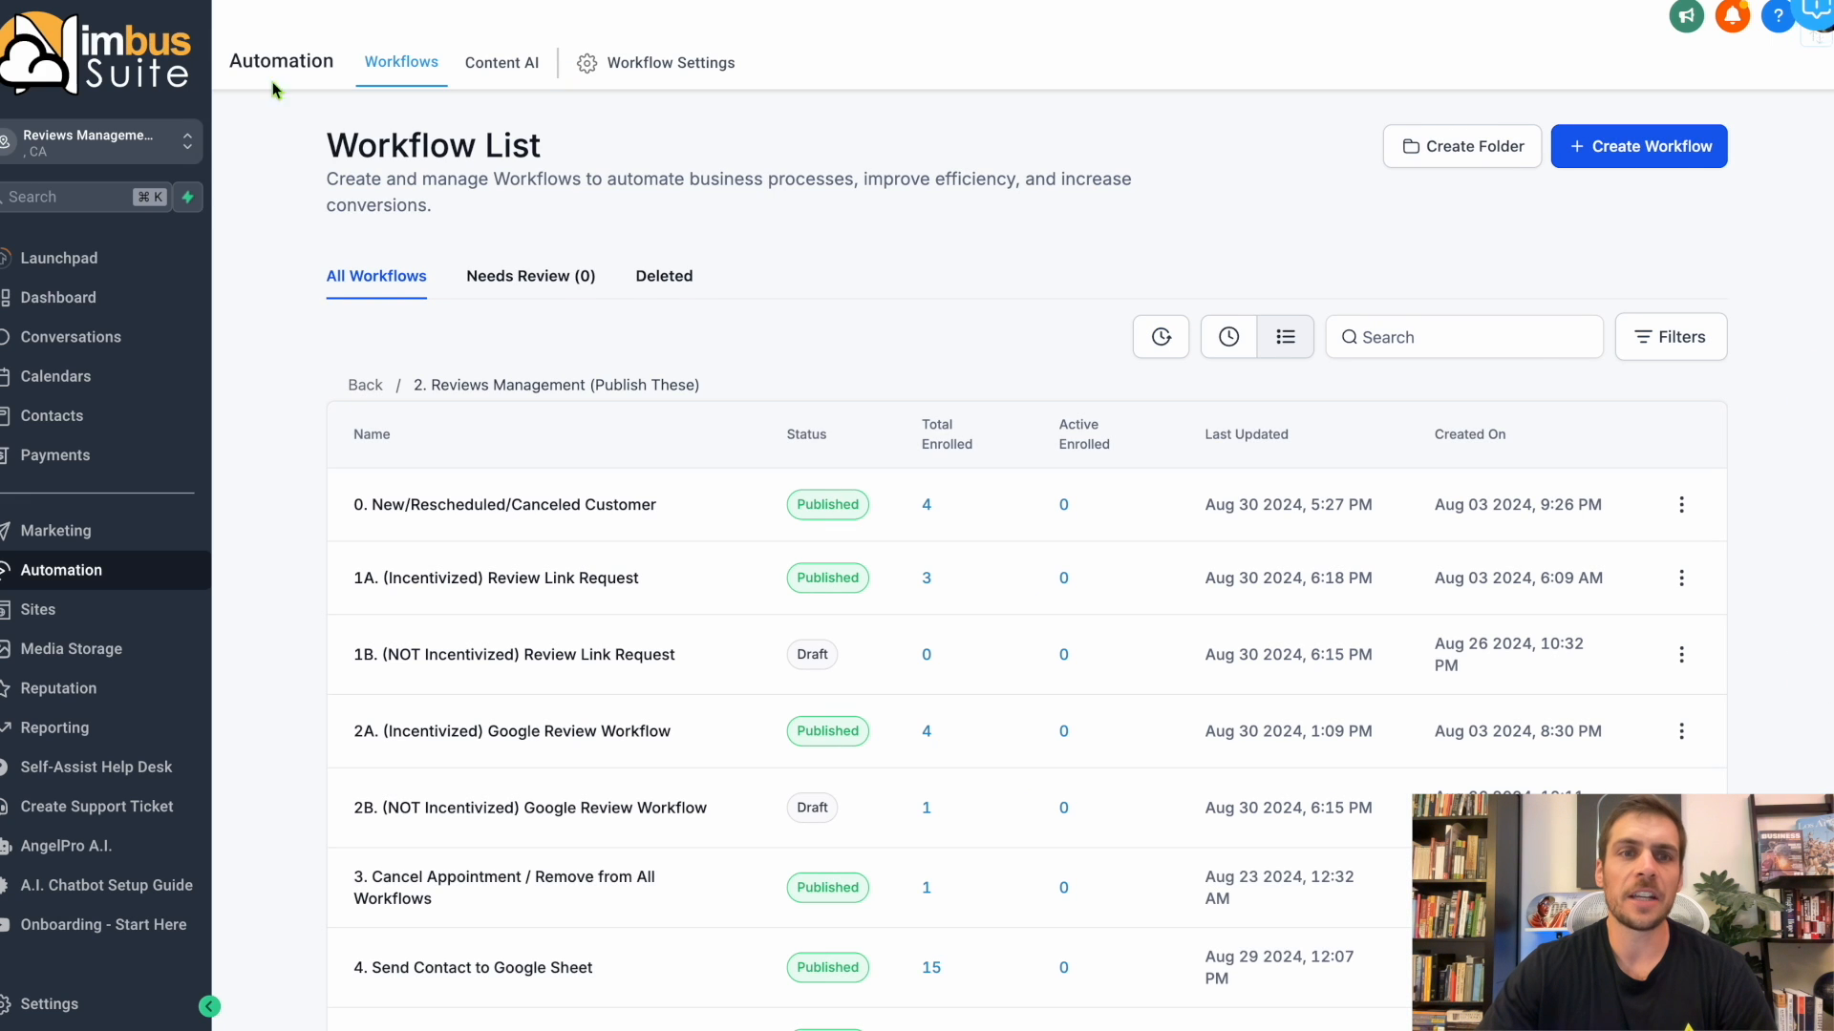
{"action": "left_click", "coordinate": [365, 387]}
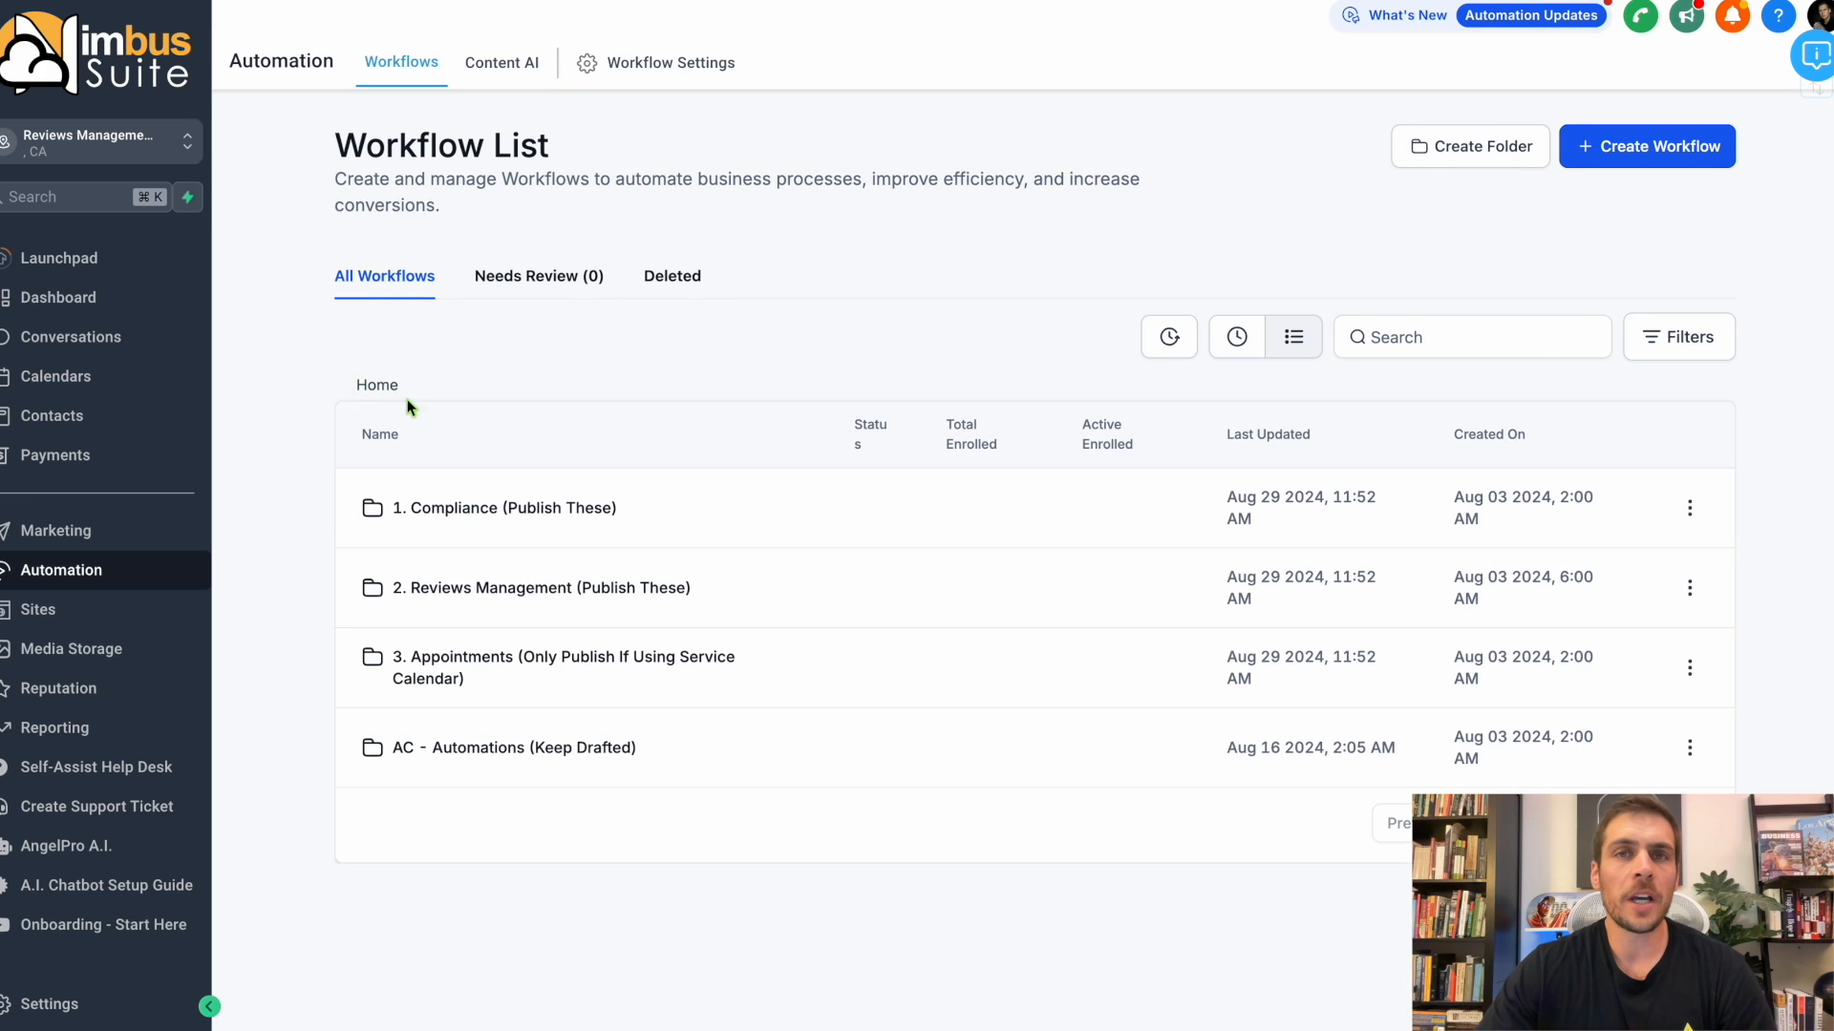
{"action": "left_click", "coordinate": [462, 649]}
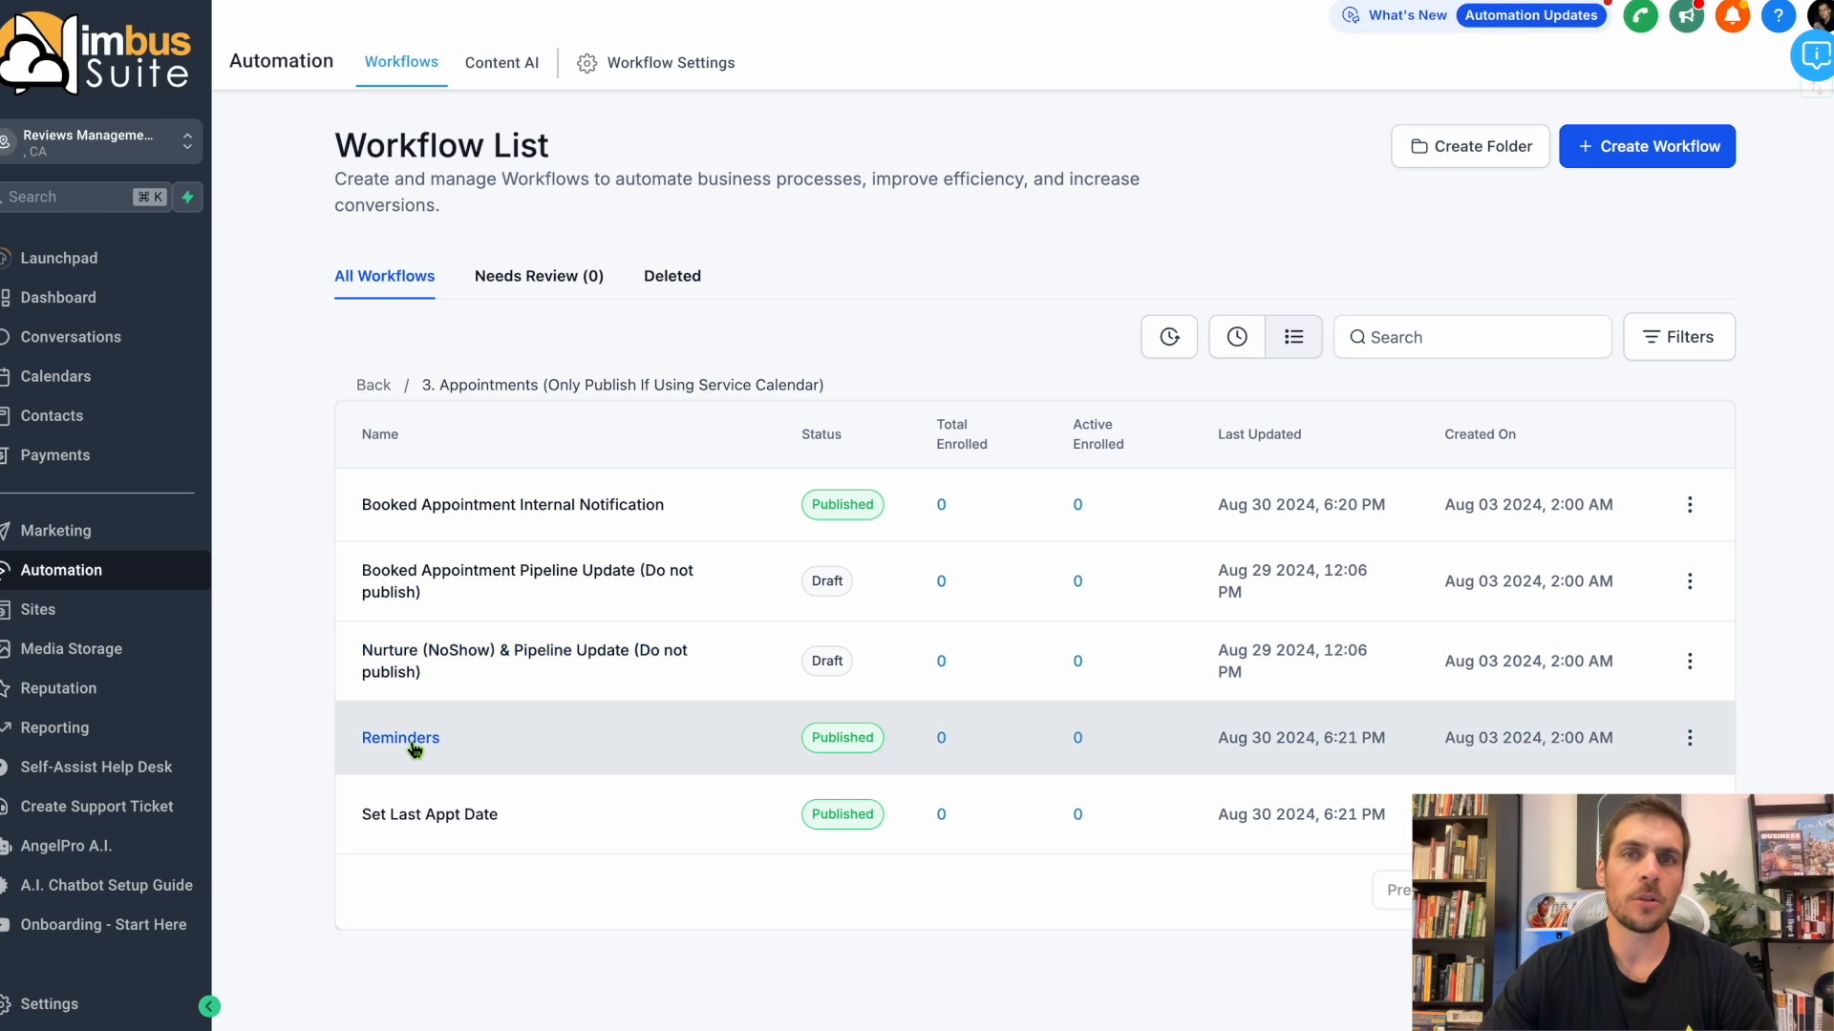
{"action": "left_click", "coordinate": [414, 745]}
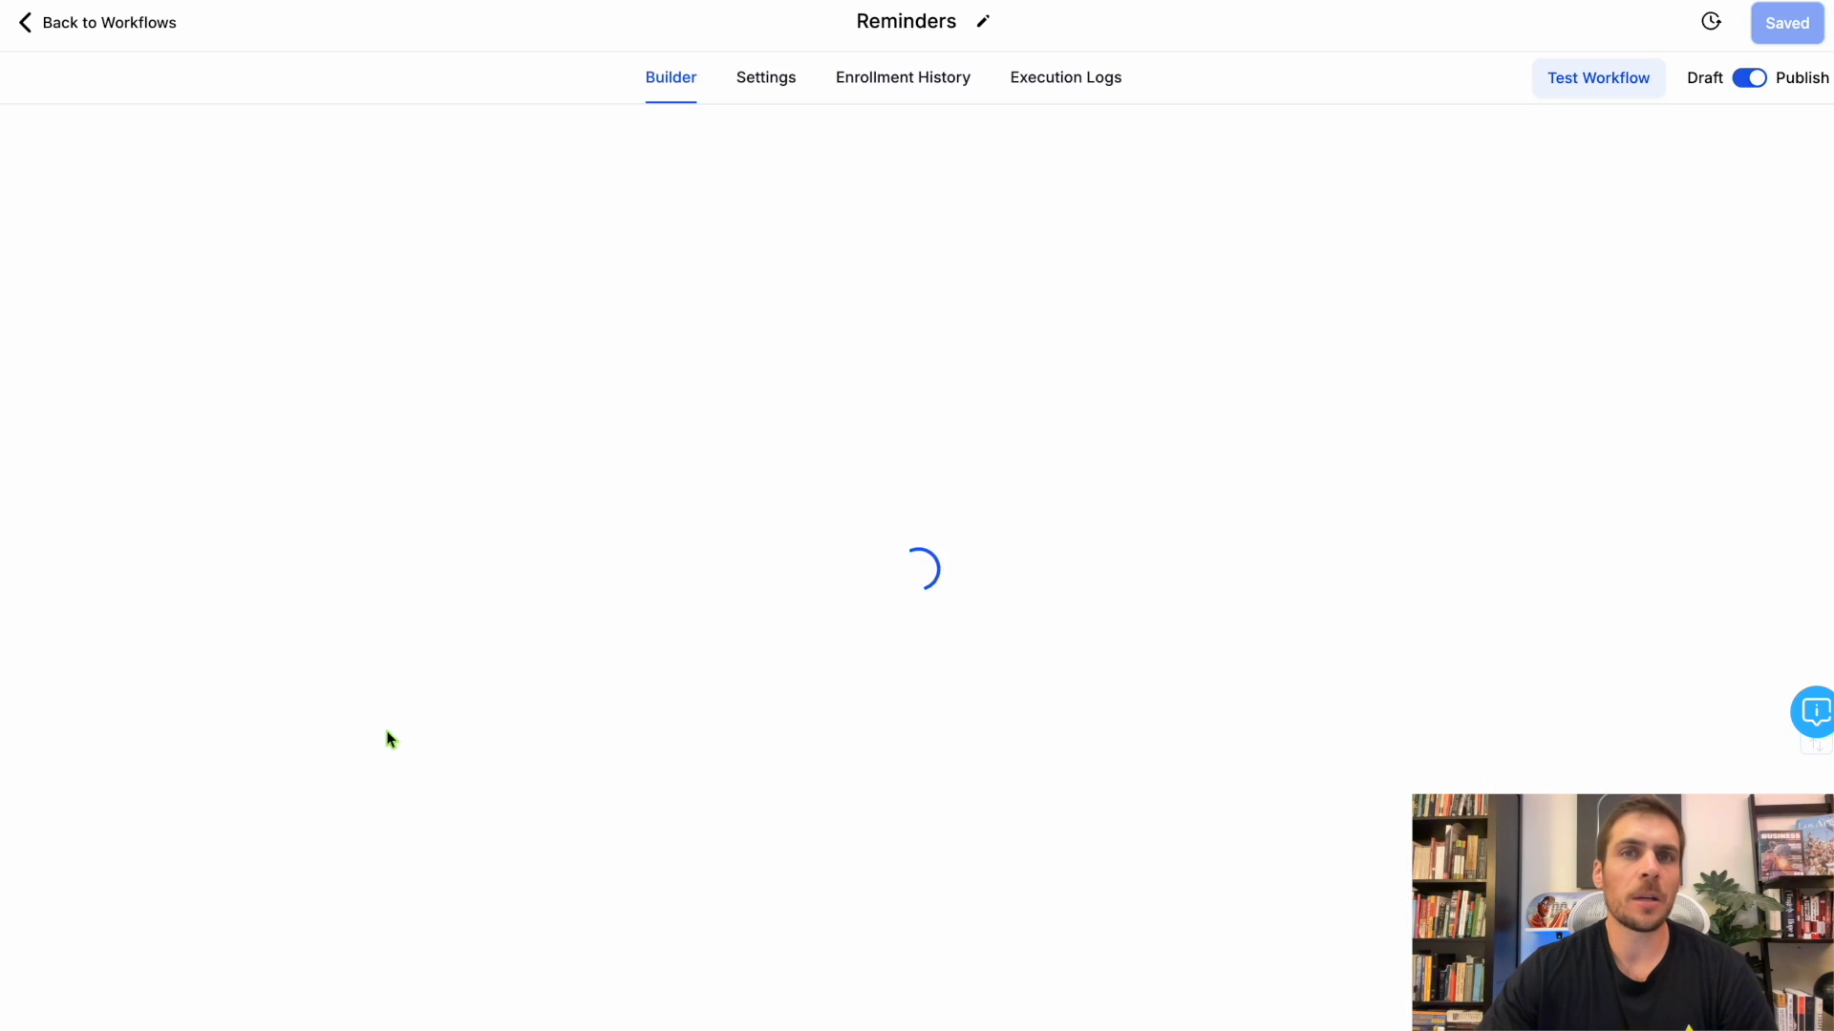
{"action": "scroll", "coordinate": [1003, 561], "scroll_direction": "down", "scroll_amount": 1}
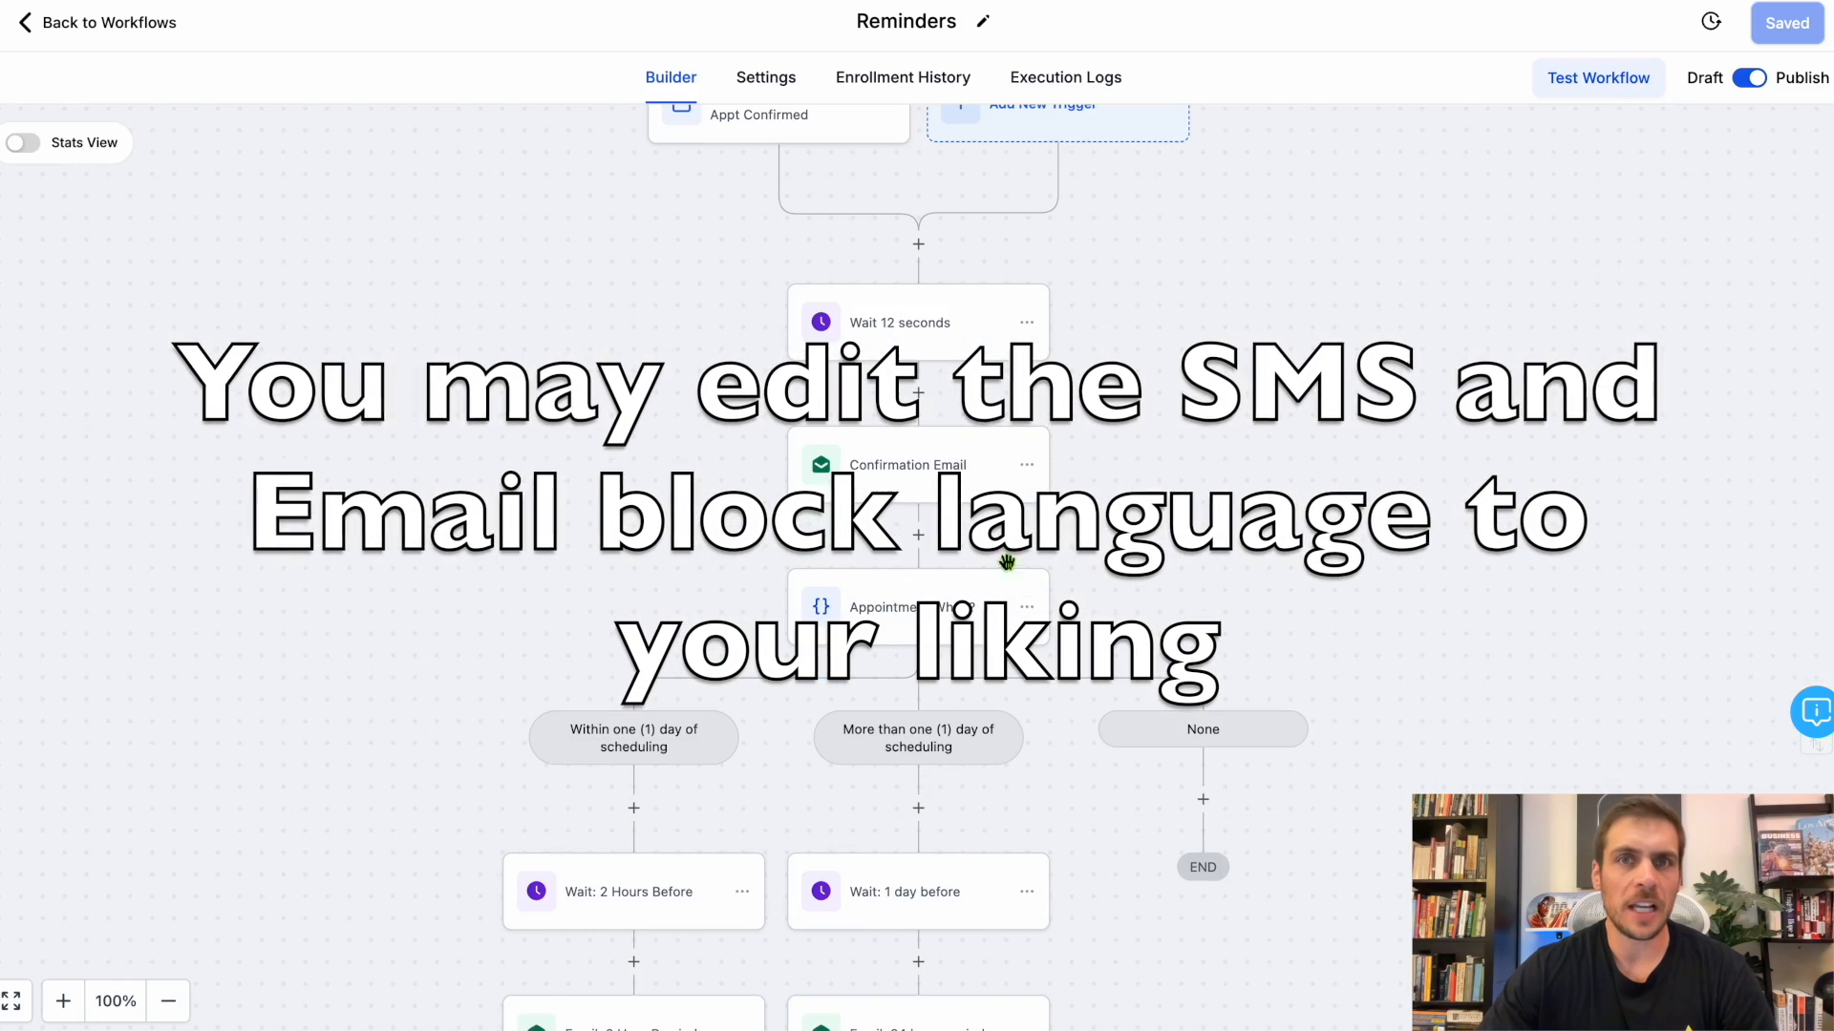
Check the contents of the Confirmation Email action and save the Reminders workflow.
{"action": "left_click", "coordinate": [902, 449]}
{"action": "scroll", "coordinate": [1493, 457], "scroll_direction": "down", "scroll_amount": 5}
{"action": "left_click_drag", "start_coordinate": [1273, 642], "coordinate": [1757, 642]}
{"action": "left_click_drag", "start_coordinate": [1272, 686], "coordinate": [1592, 686]}
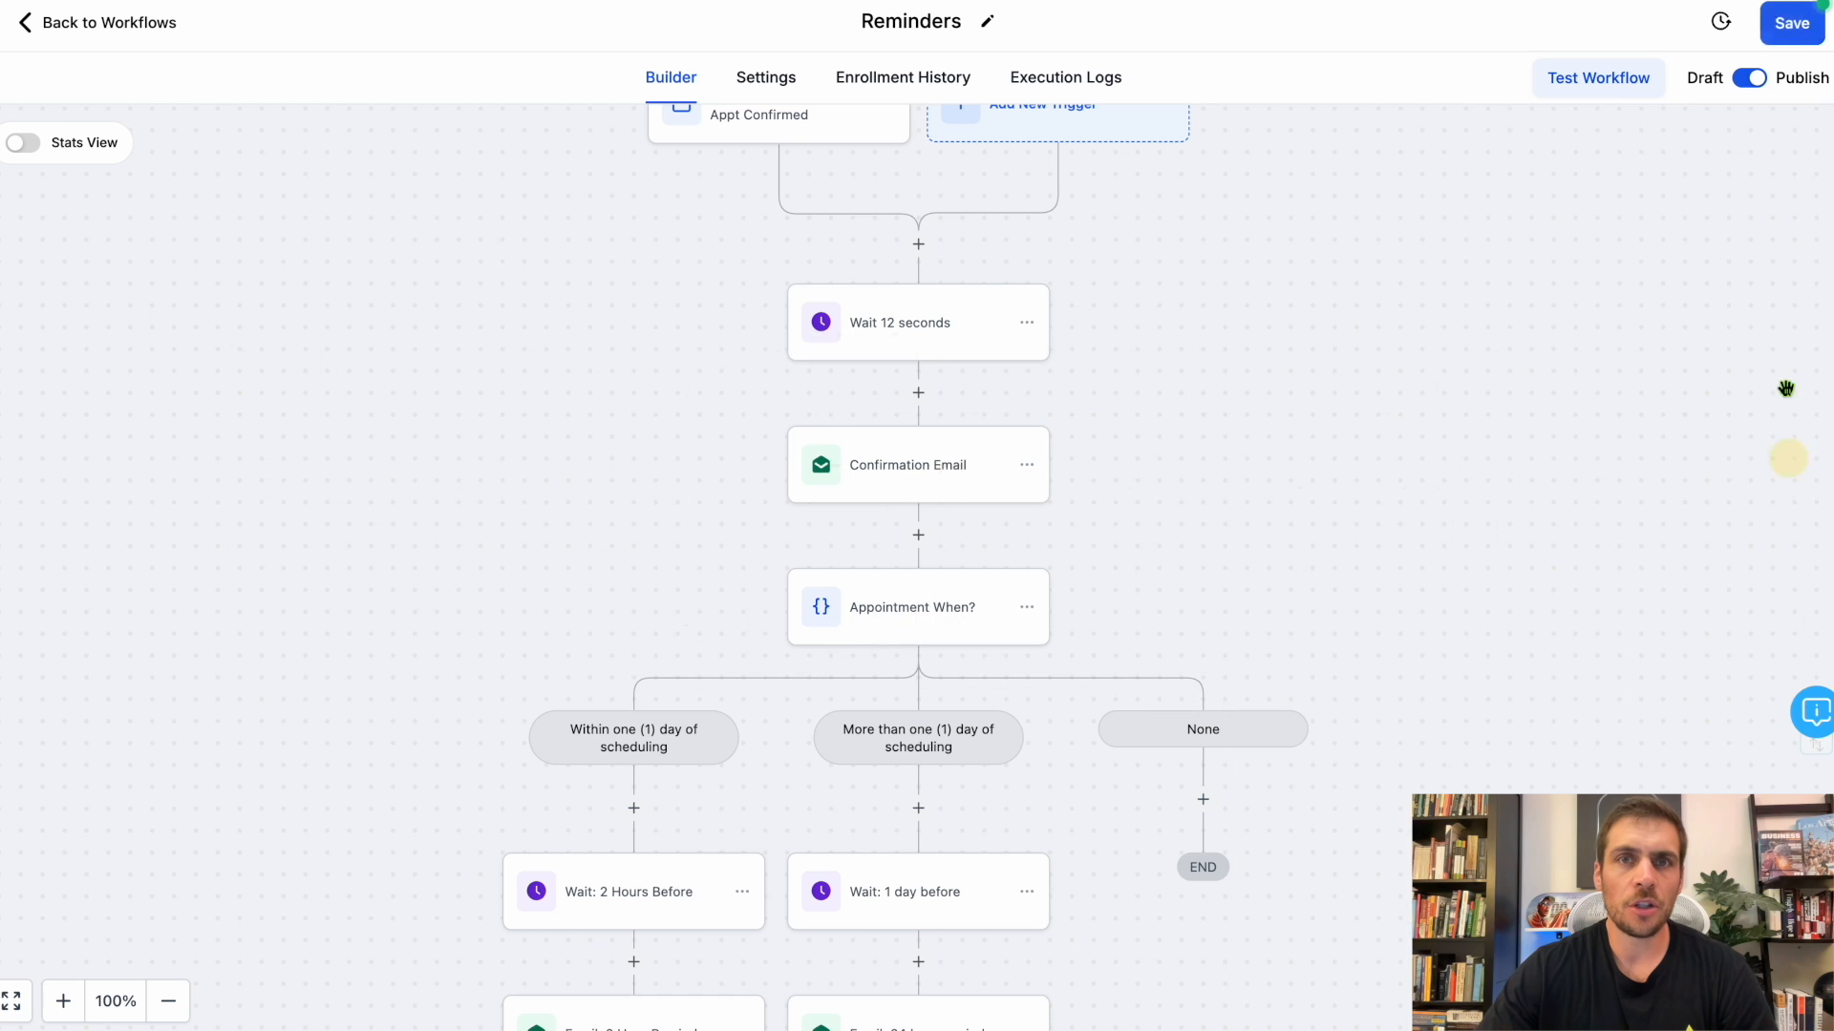
{"action": "left_click", "coordinate": [1793, 40]}
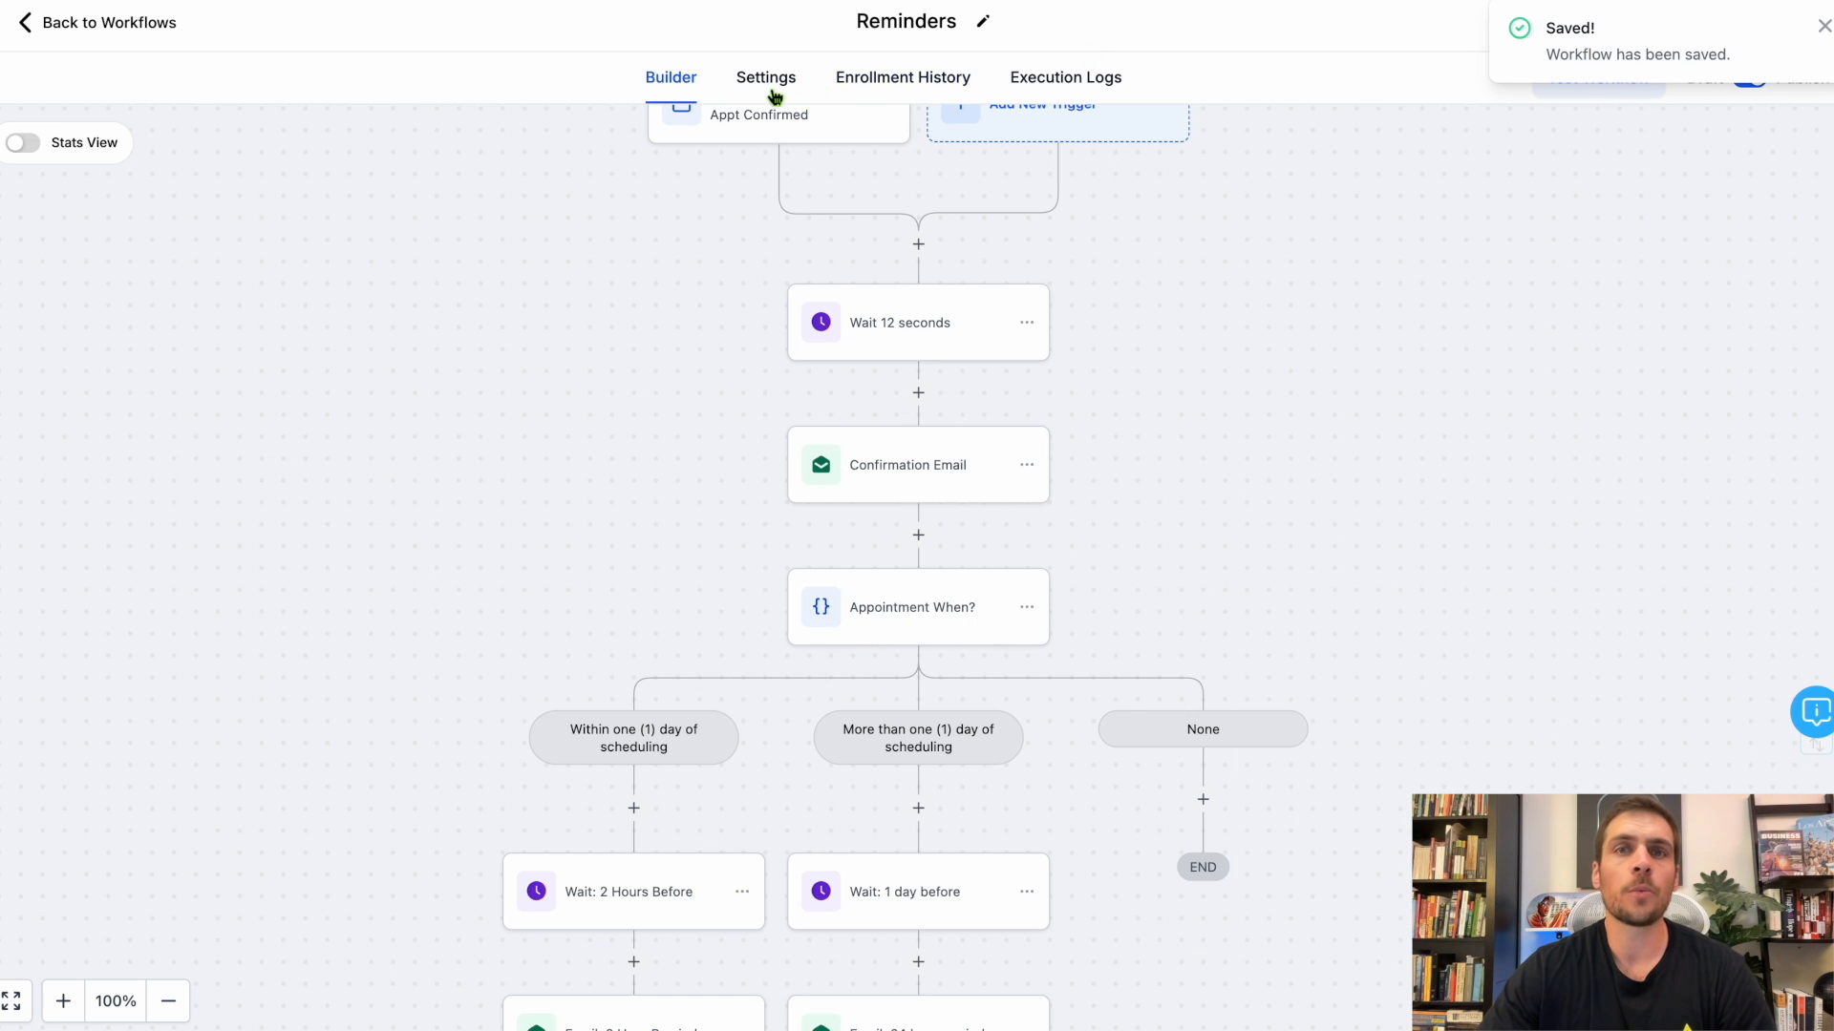
Check the Reminders workflow's re-entry, stop-on-response, timezone and time window settings.
{"action": "left_click", "coordinate": [769, 86]}
{"action": "left_click_drag", "start_coordinate": [389, 355], "coordinate": [238, 356]}
{"action": "left_click", "coordinate": [442, 349]}
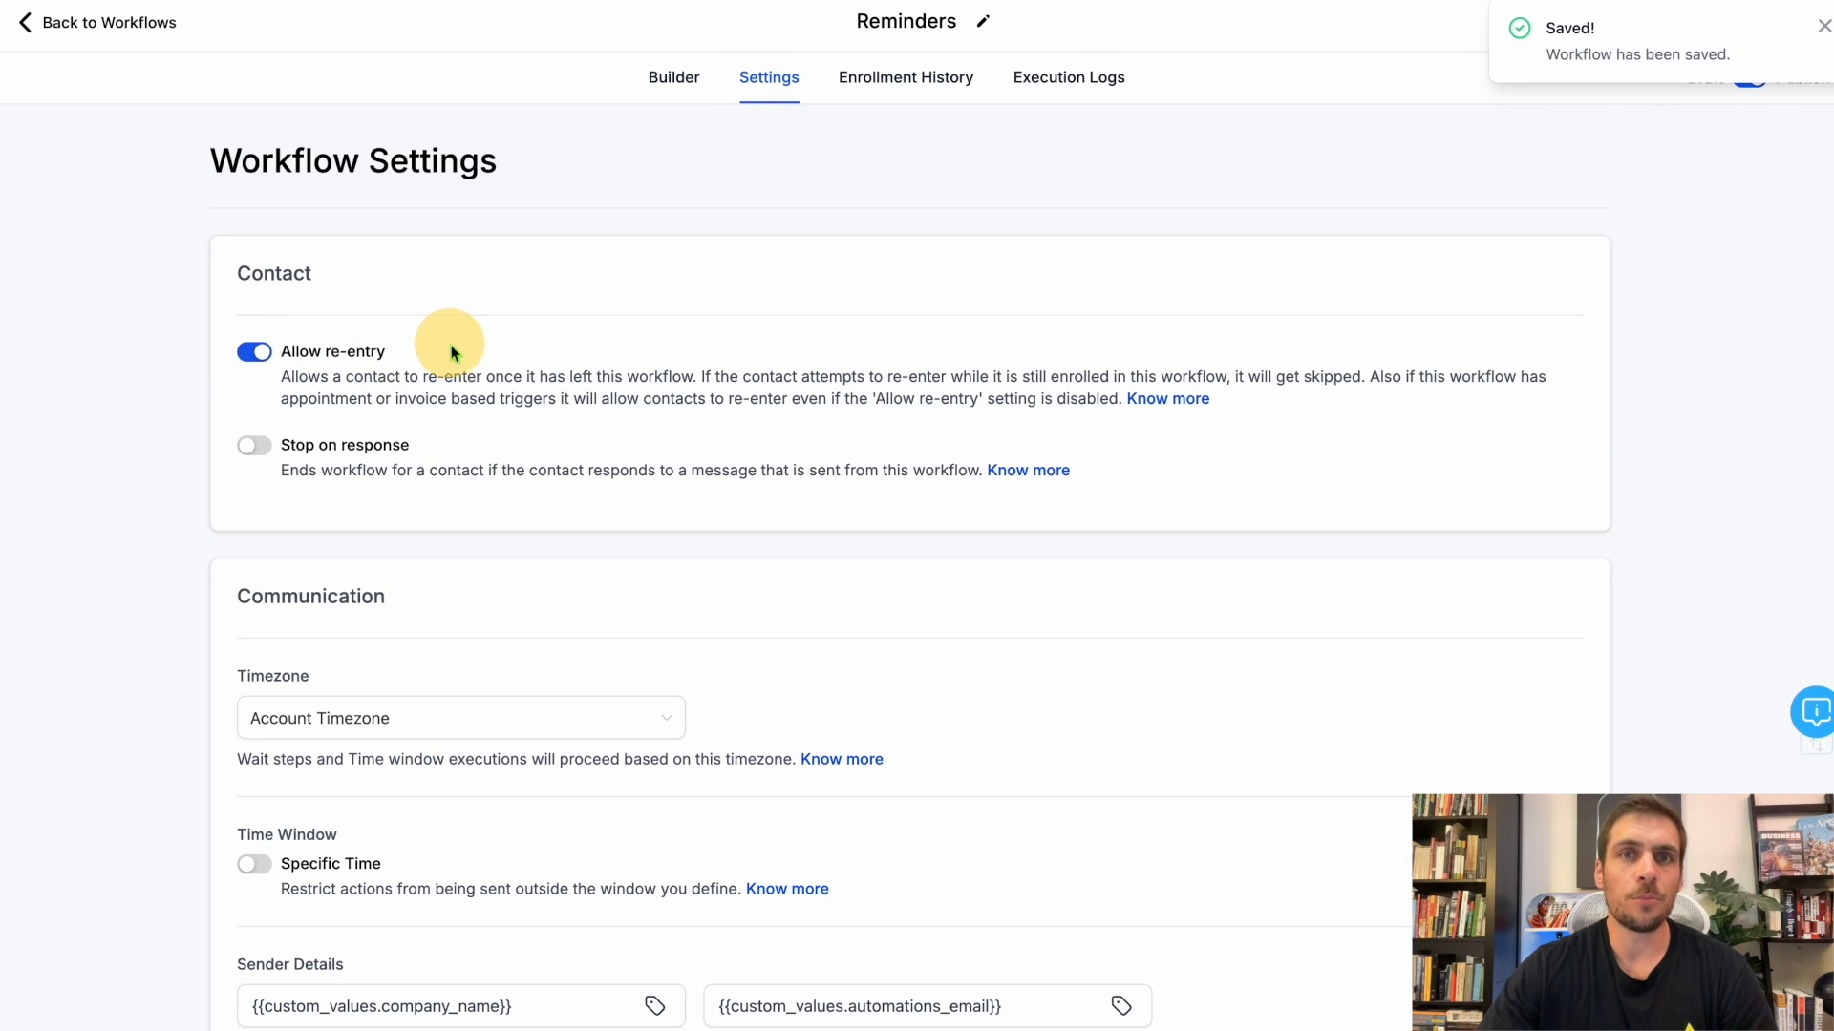
{"action": "scroll", "coordinate": [455, 357], "scroll_direction": "down", "scroll_amount": 2}
{"action": "left_click_drag", "start_coordinate": [447, 263], "coordinate": [248, 267]}
{"action": "scroll", "coordinate": [462, 278], "scroll_direction": "down", "scroll_amount": 1}
{"action": "left_click", "coordinate": [363, 474]}
{"action": "left_click", "coordinate": [390, 519]}
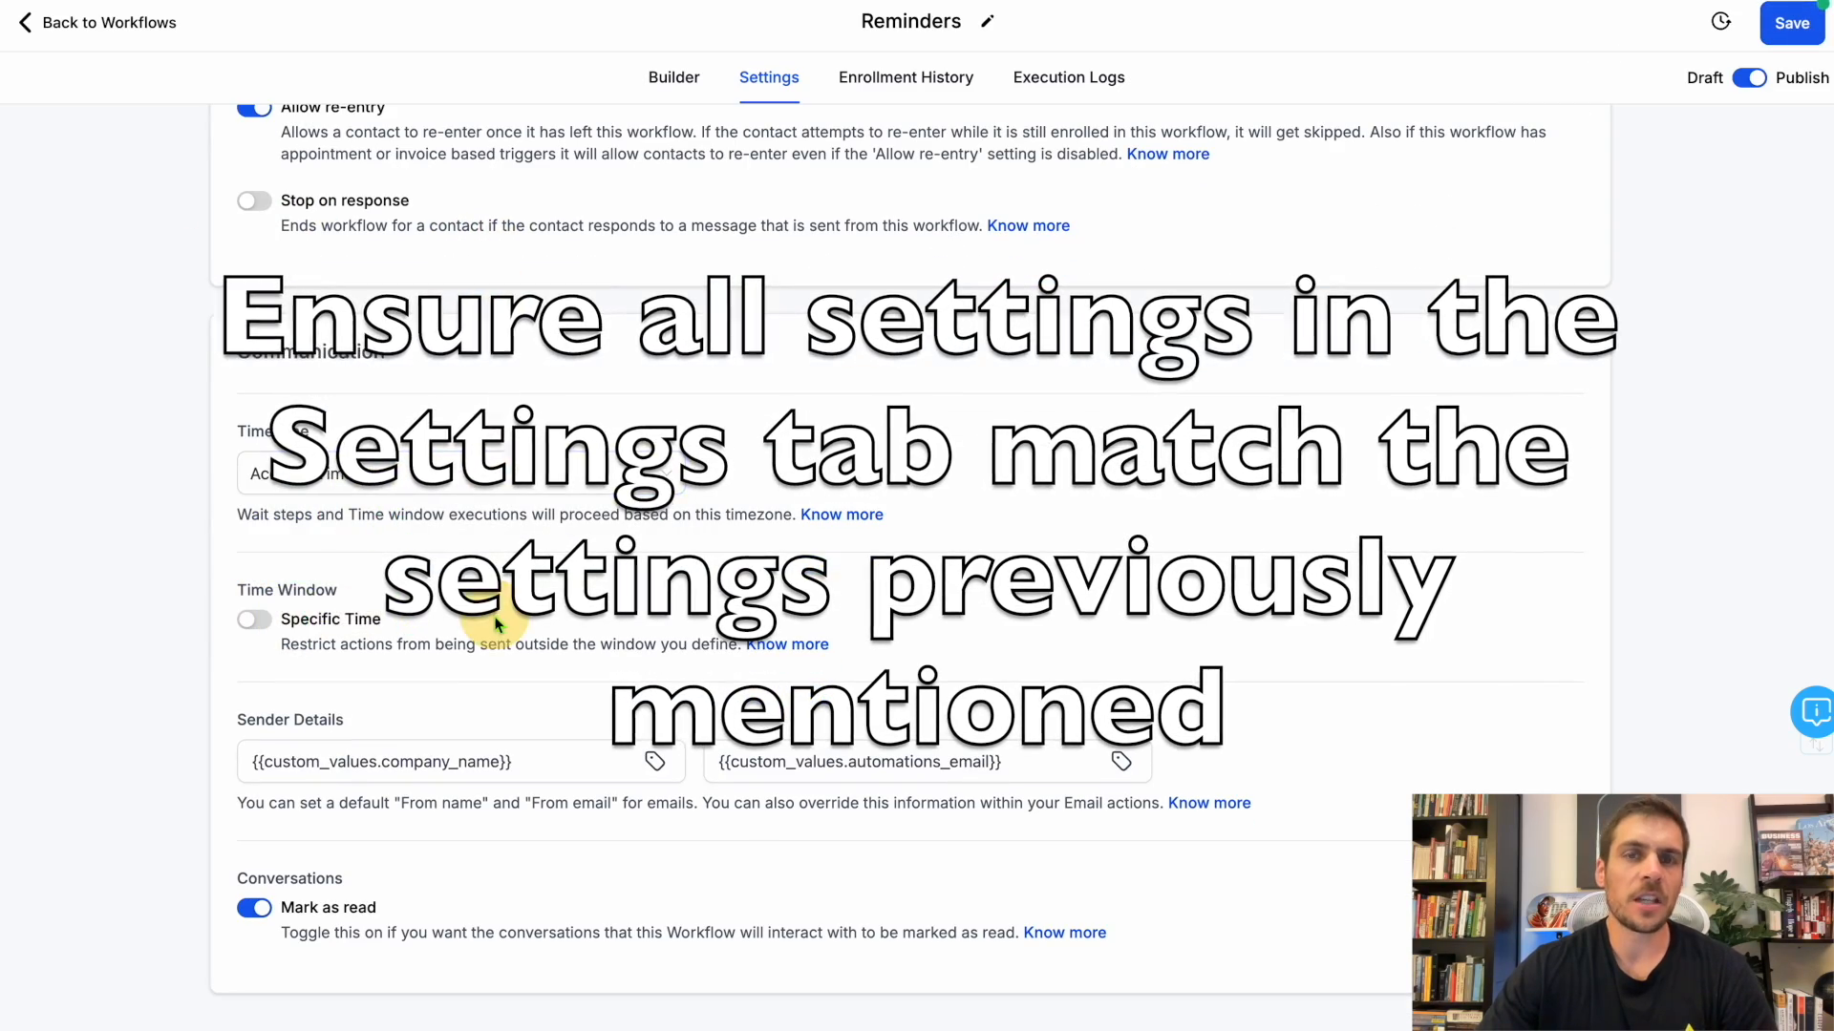
Check the Reminders workflow's sender details and mark-as-read option, save the workflow and return to the workflow list.
{"action": "scroll", "coordinate": [458, 621], "scroll_direction": "down", "scroll_amount": 1}
{"action": "left_click_drag", "start_coordinate": [535, 740], "coordinate": [258, 732]}
{"action": "left_click_drag", "start_coordinate": [1008, 748], "coordinate": [725, 740]}
{"action": "left_click_drag", "start_coordinate": [387, 892], "coordinate": [259, 892]}
{"action": "left_click", "coordinate": [467, 893]}
{"action": "left_click", "coordinate": [1791, 23]}
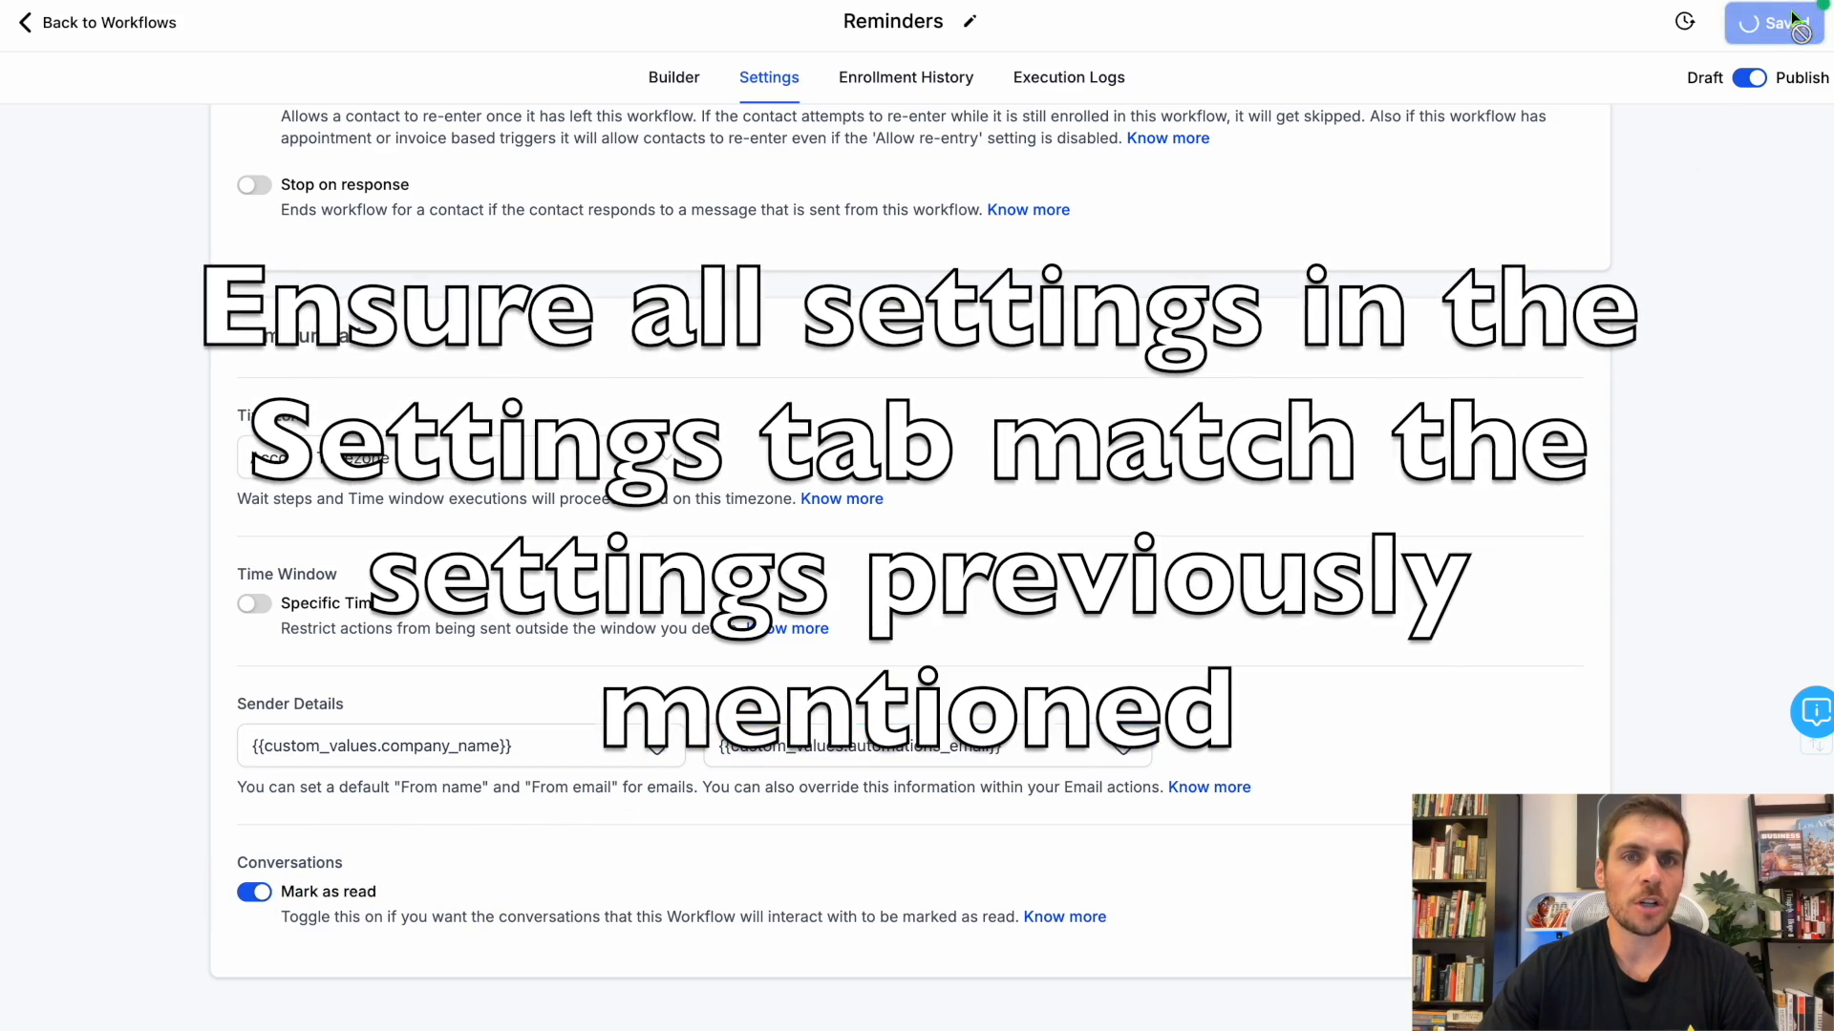
{"action": "left_click", "coordinate": [114, 27]}
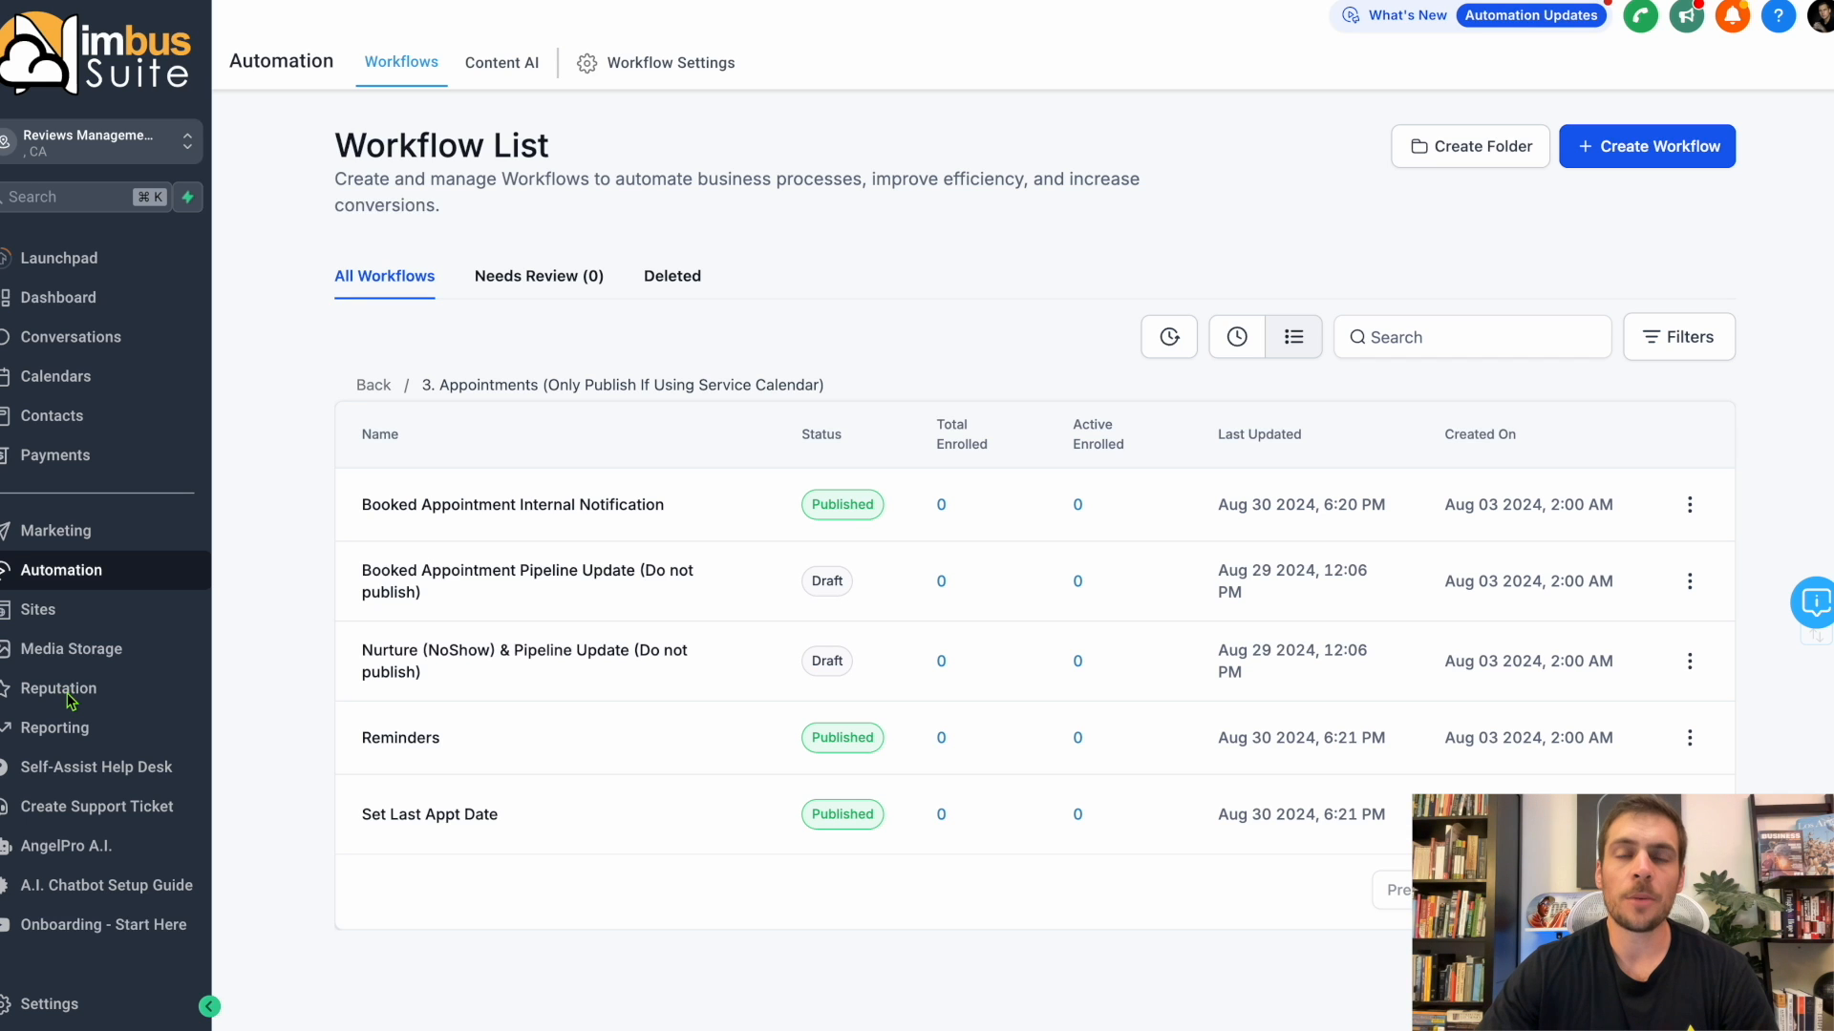
Open the reputation widget's layout settings, choose All Google pages as the review source and set the maximum number of reviews to 5.
{"action": "left_click", "coordinate": [67, 695]}
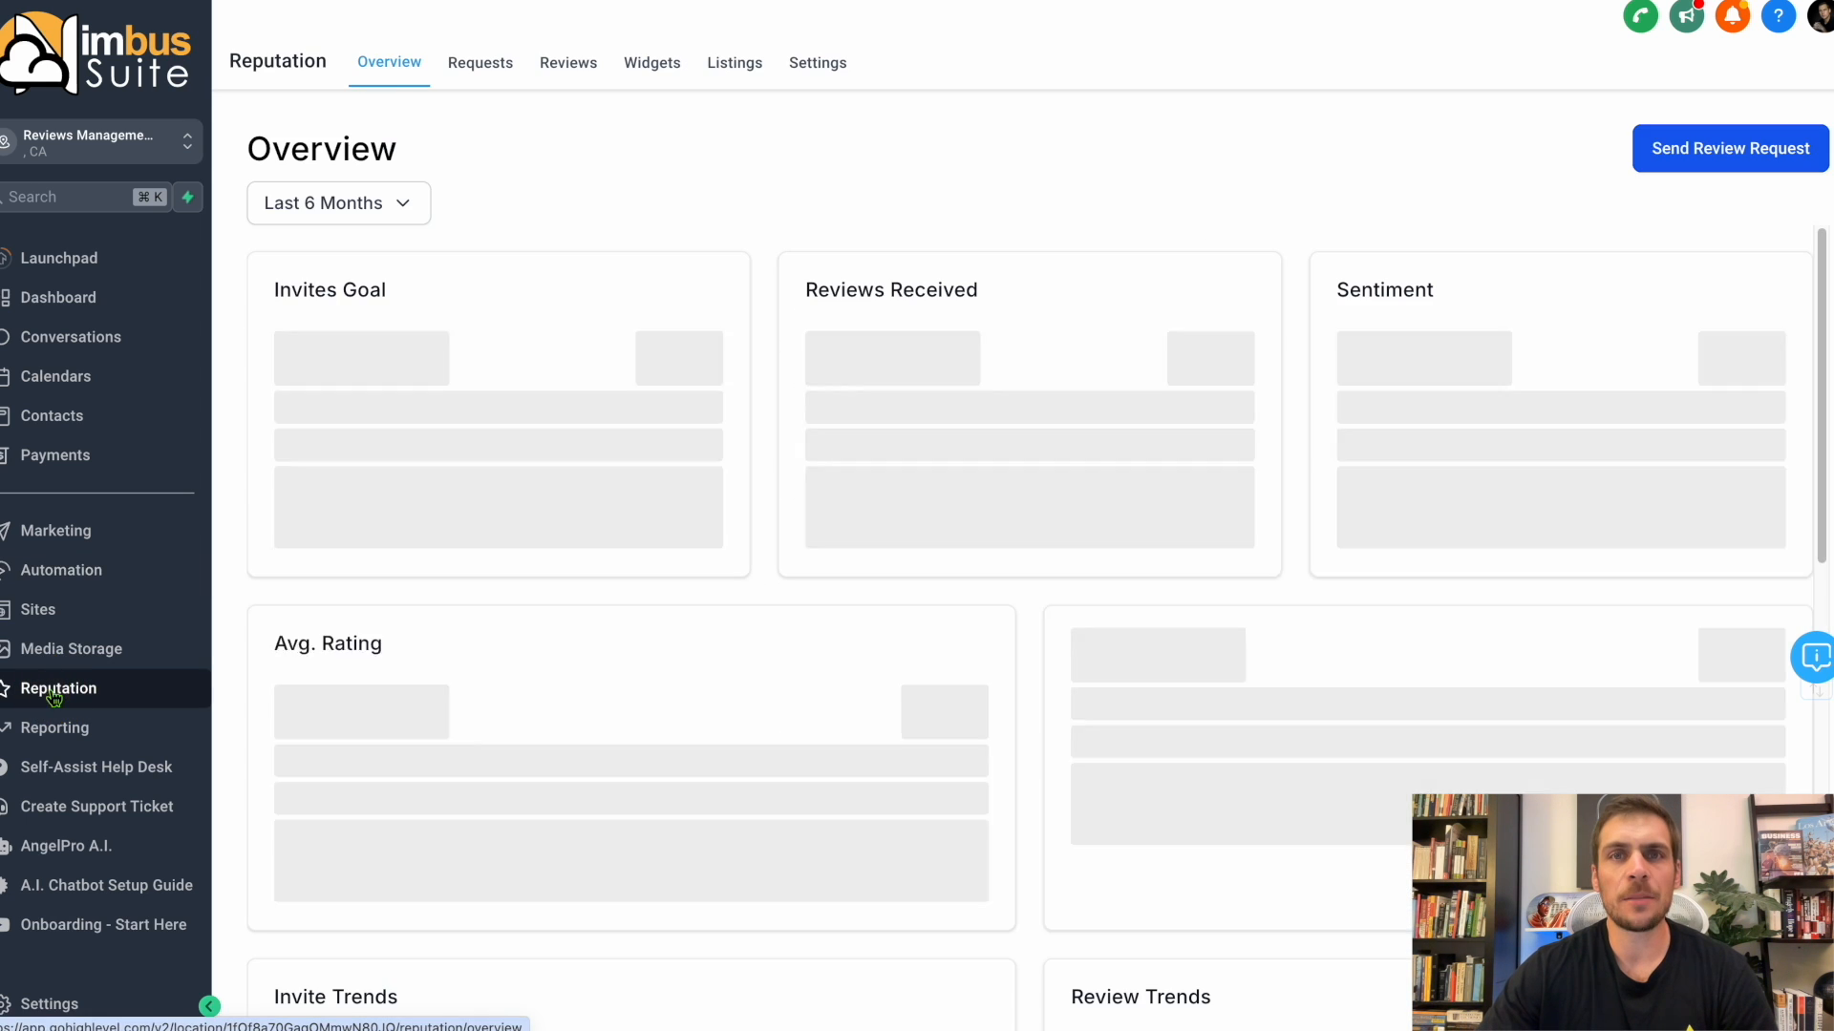
{"action": "left_click", "coordinate": [652, 66]}
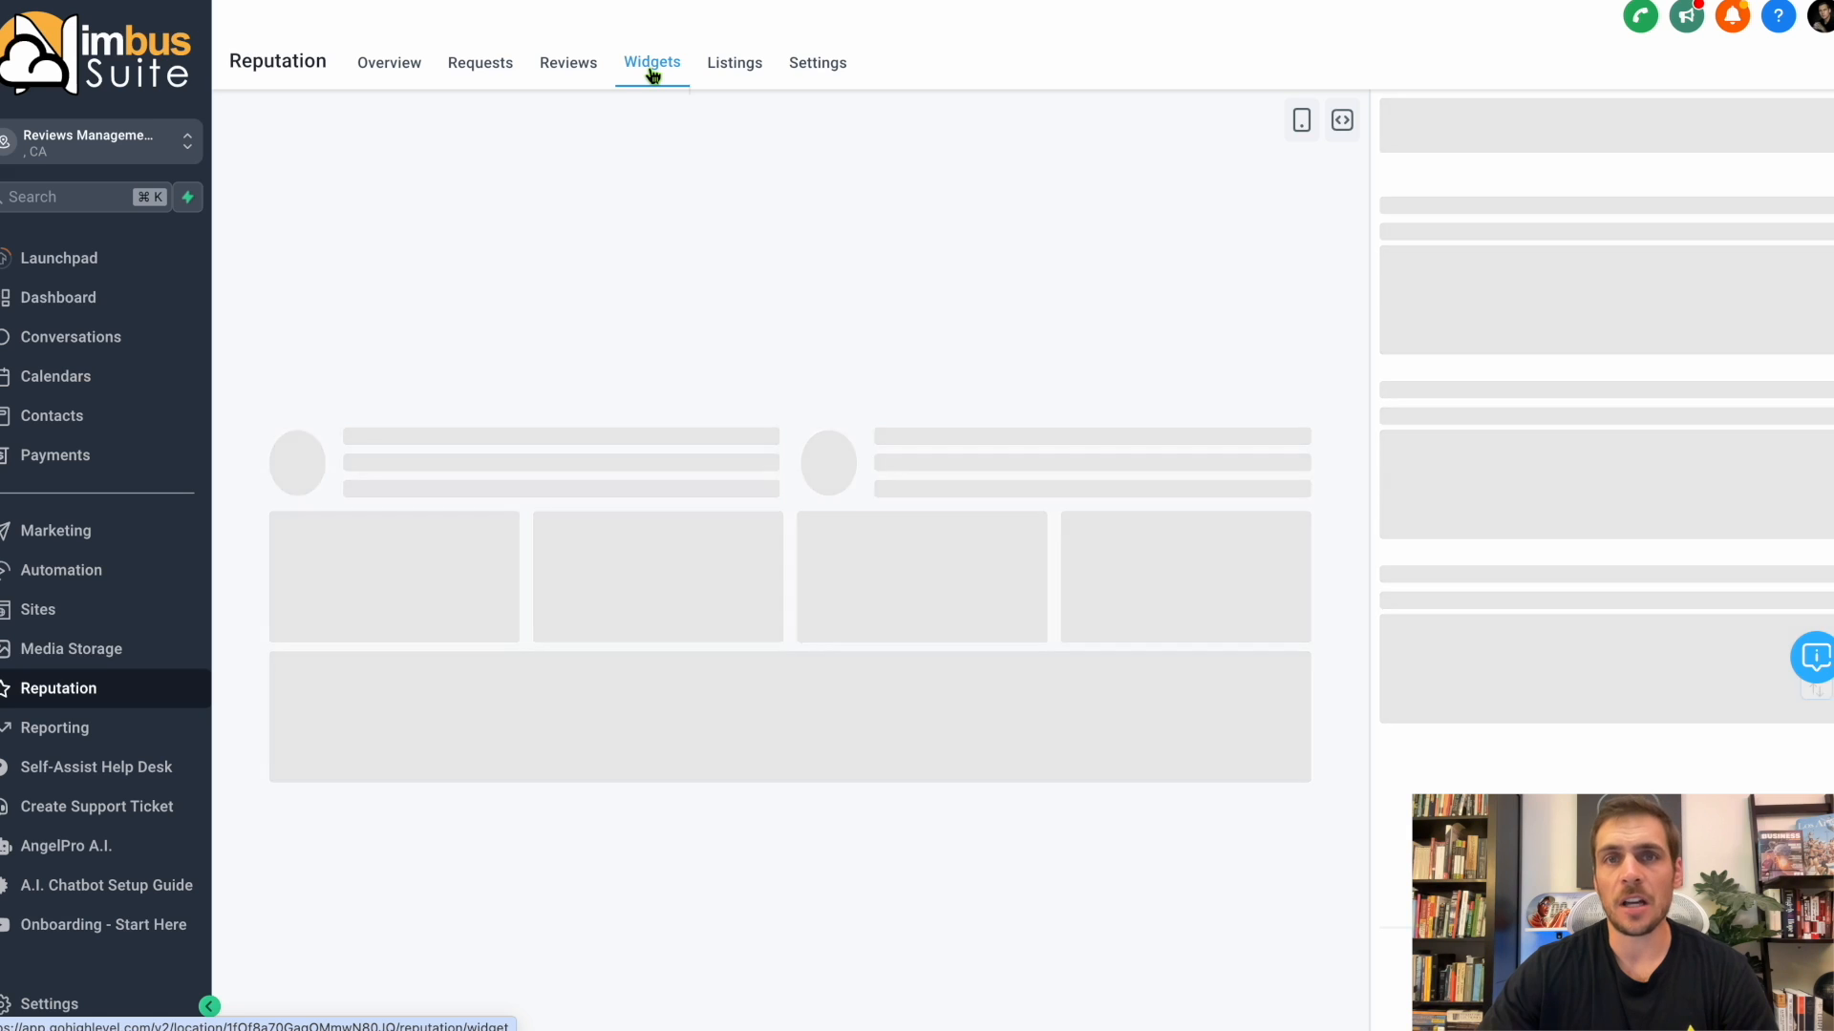
{"action": "left_click", "coordinate": [1478, 206]}
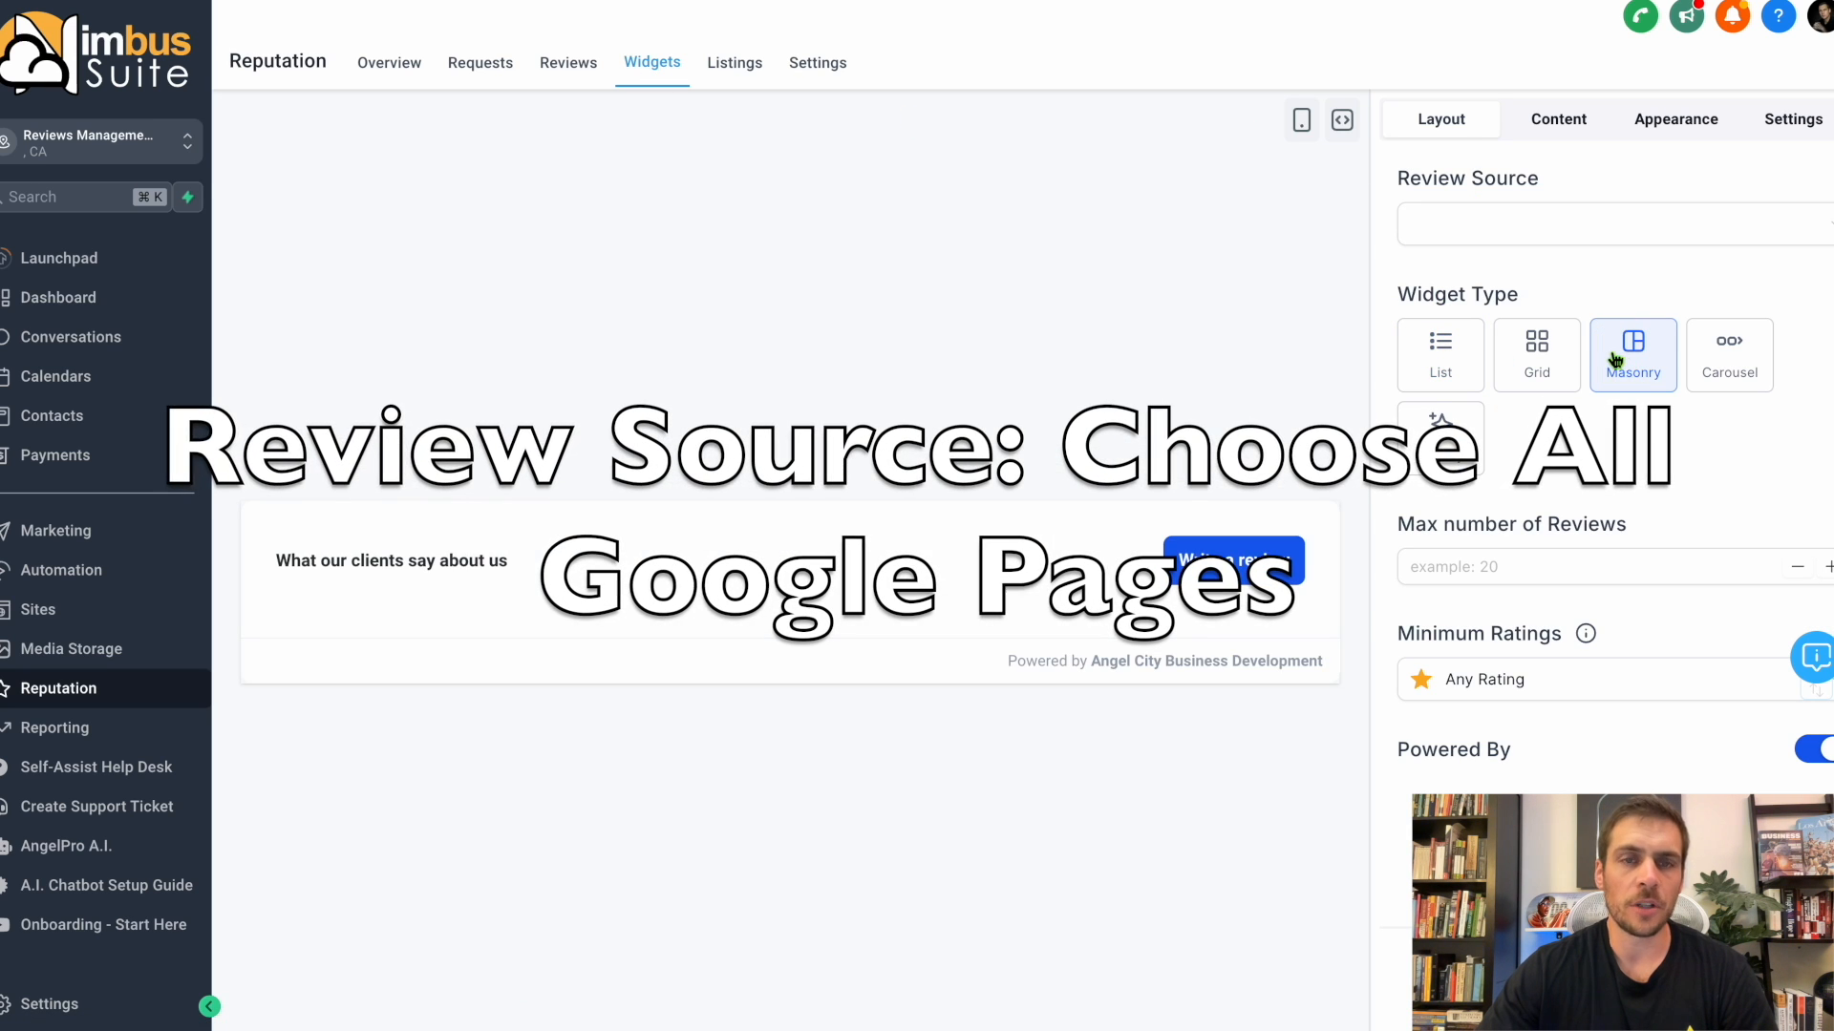
{"action": "left_click", "coordinate": [1637, 230]}
{"action": "left_click", "coordinate": [1547, 331]}
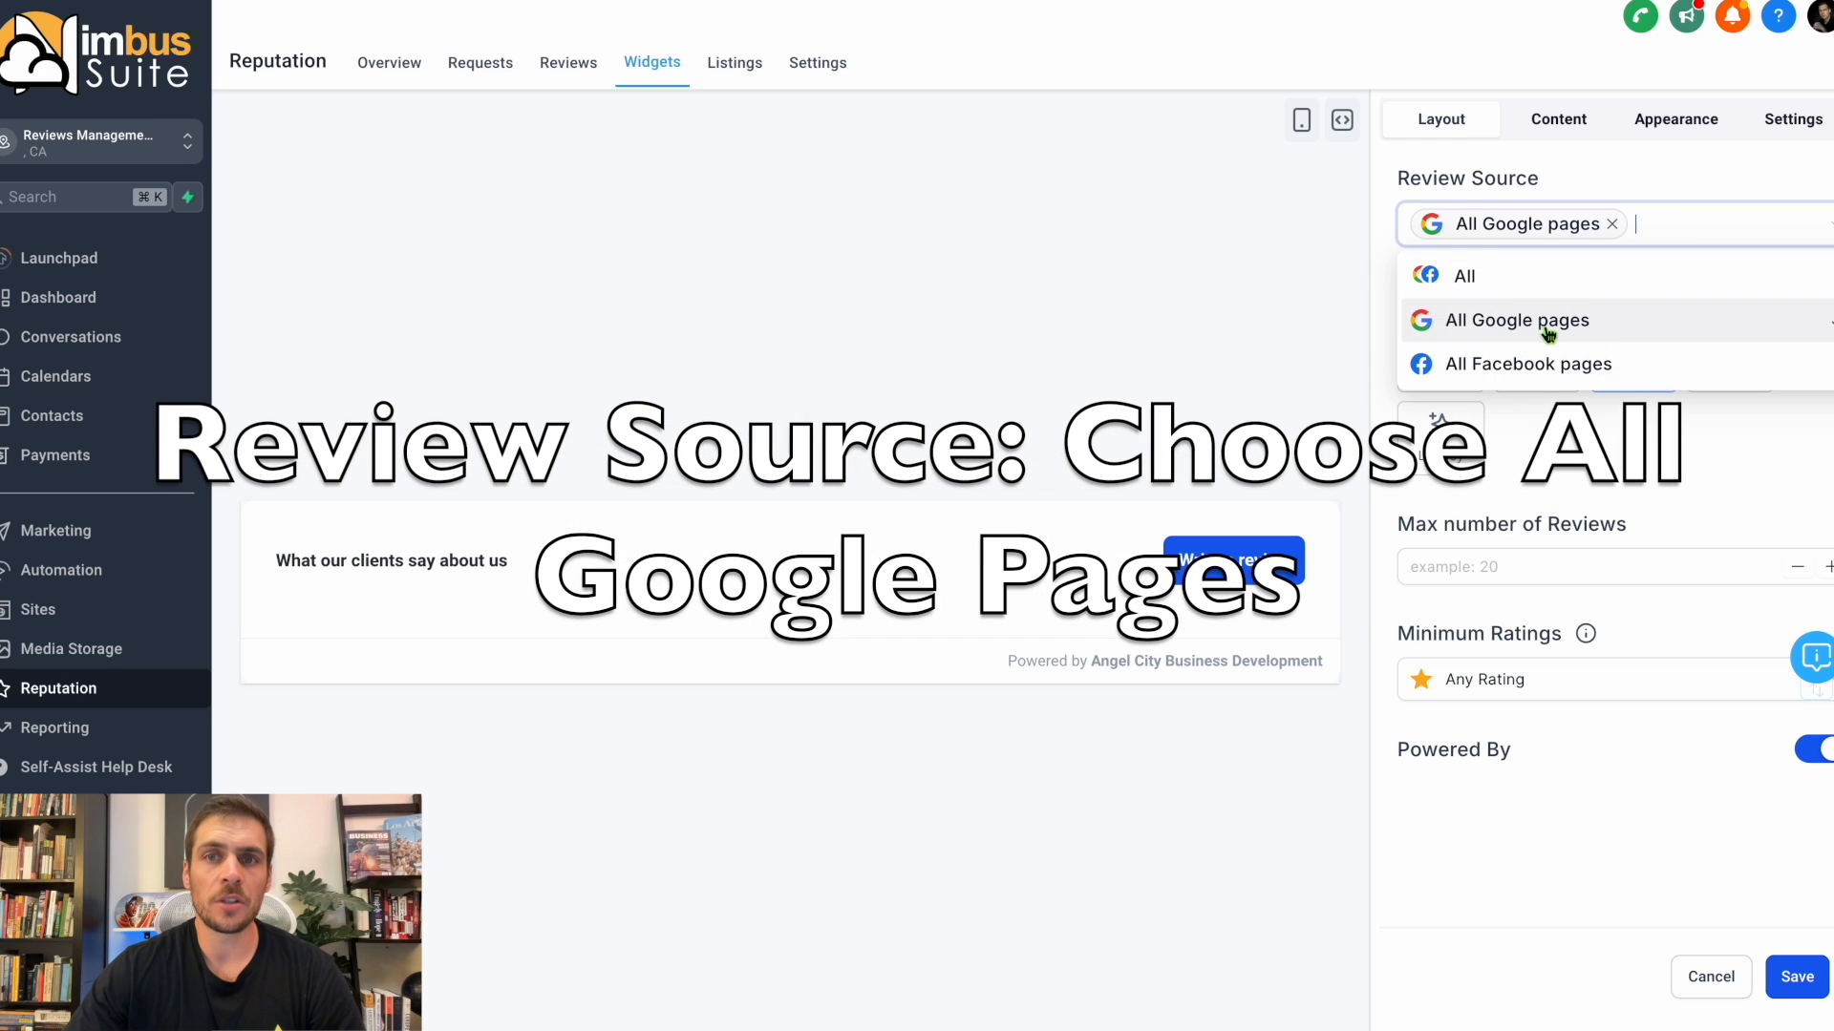
{"action": "left_click", "coordinate": [1772, 449]}
{"action": "left_click", "coordinate": [1641, 564]}
{"action": "type", "text": "5"}
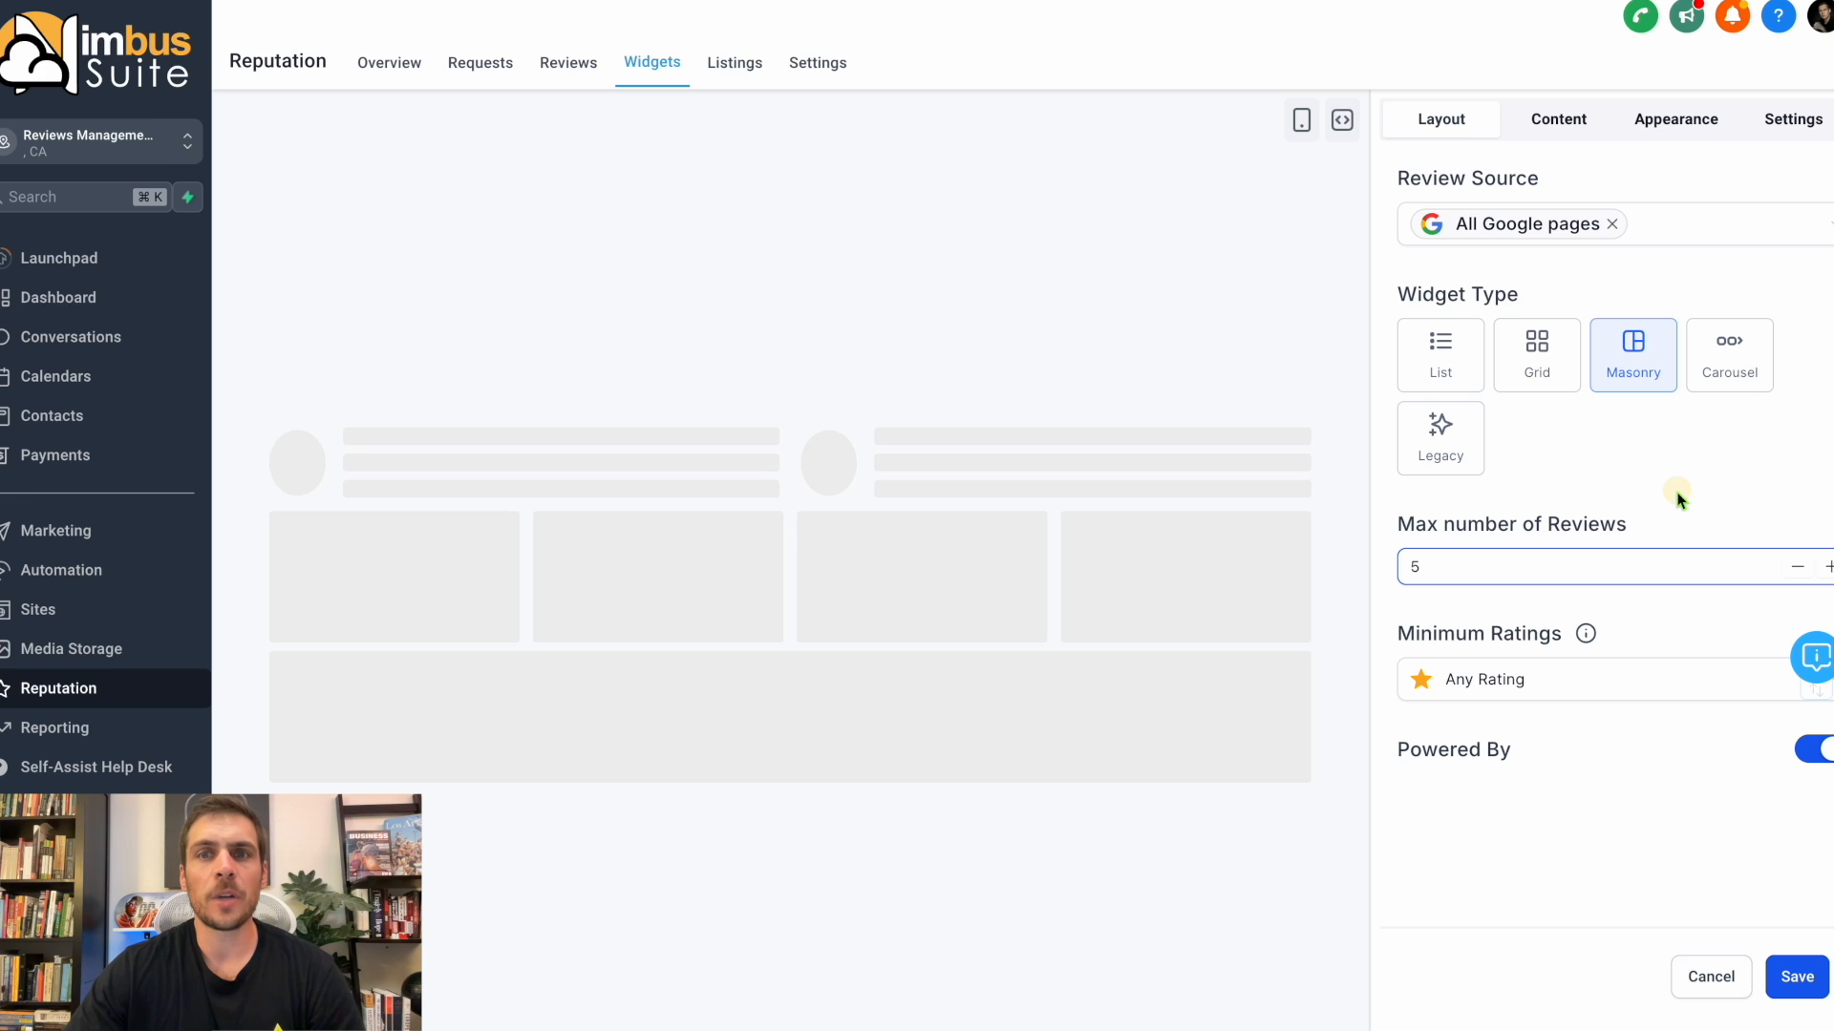
Set the widget's minimum rating to Only 5 rated and check its Powered By option.
{"action": "left_click", "coordinate": [1566, 680]}
{"action": "left_click", "coordinate": [1500, 884]}
{"action": "left_click_drag", "start_coordinate": [1394, 745], "coordinate": [1658, 746]}
{"action": "left_click", "coordinate": [1571, 768]}
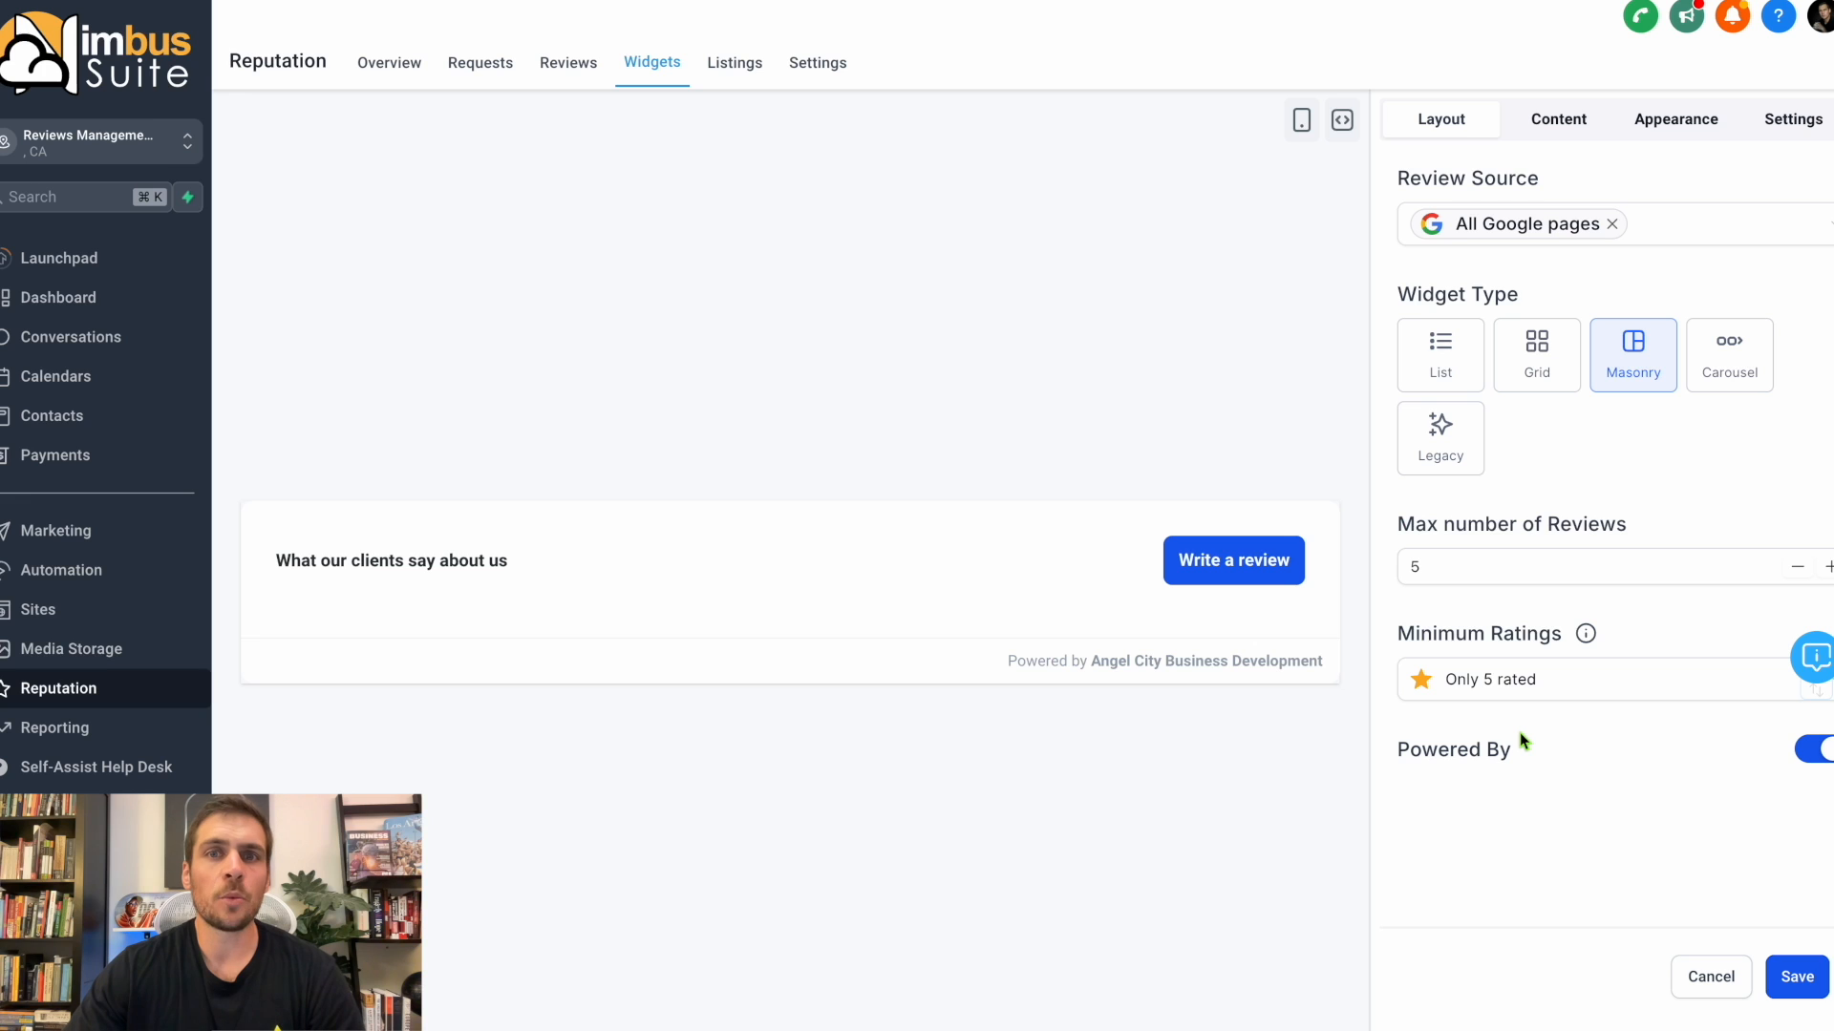
Try naming the widget Default Widget with the Make it LIVE option, cancel the save and discard the widget changes.
{"action": "left_click", "coordinate": [1796, 976]}
{"action": "type", "text": "Default Widge"}
{"action": "left_click", "coordinate": [657, 568]}
{"action": "left_click", "coordinate": [658, 569]}
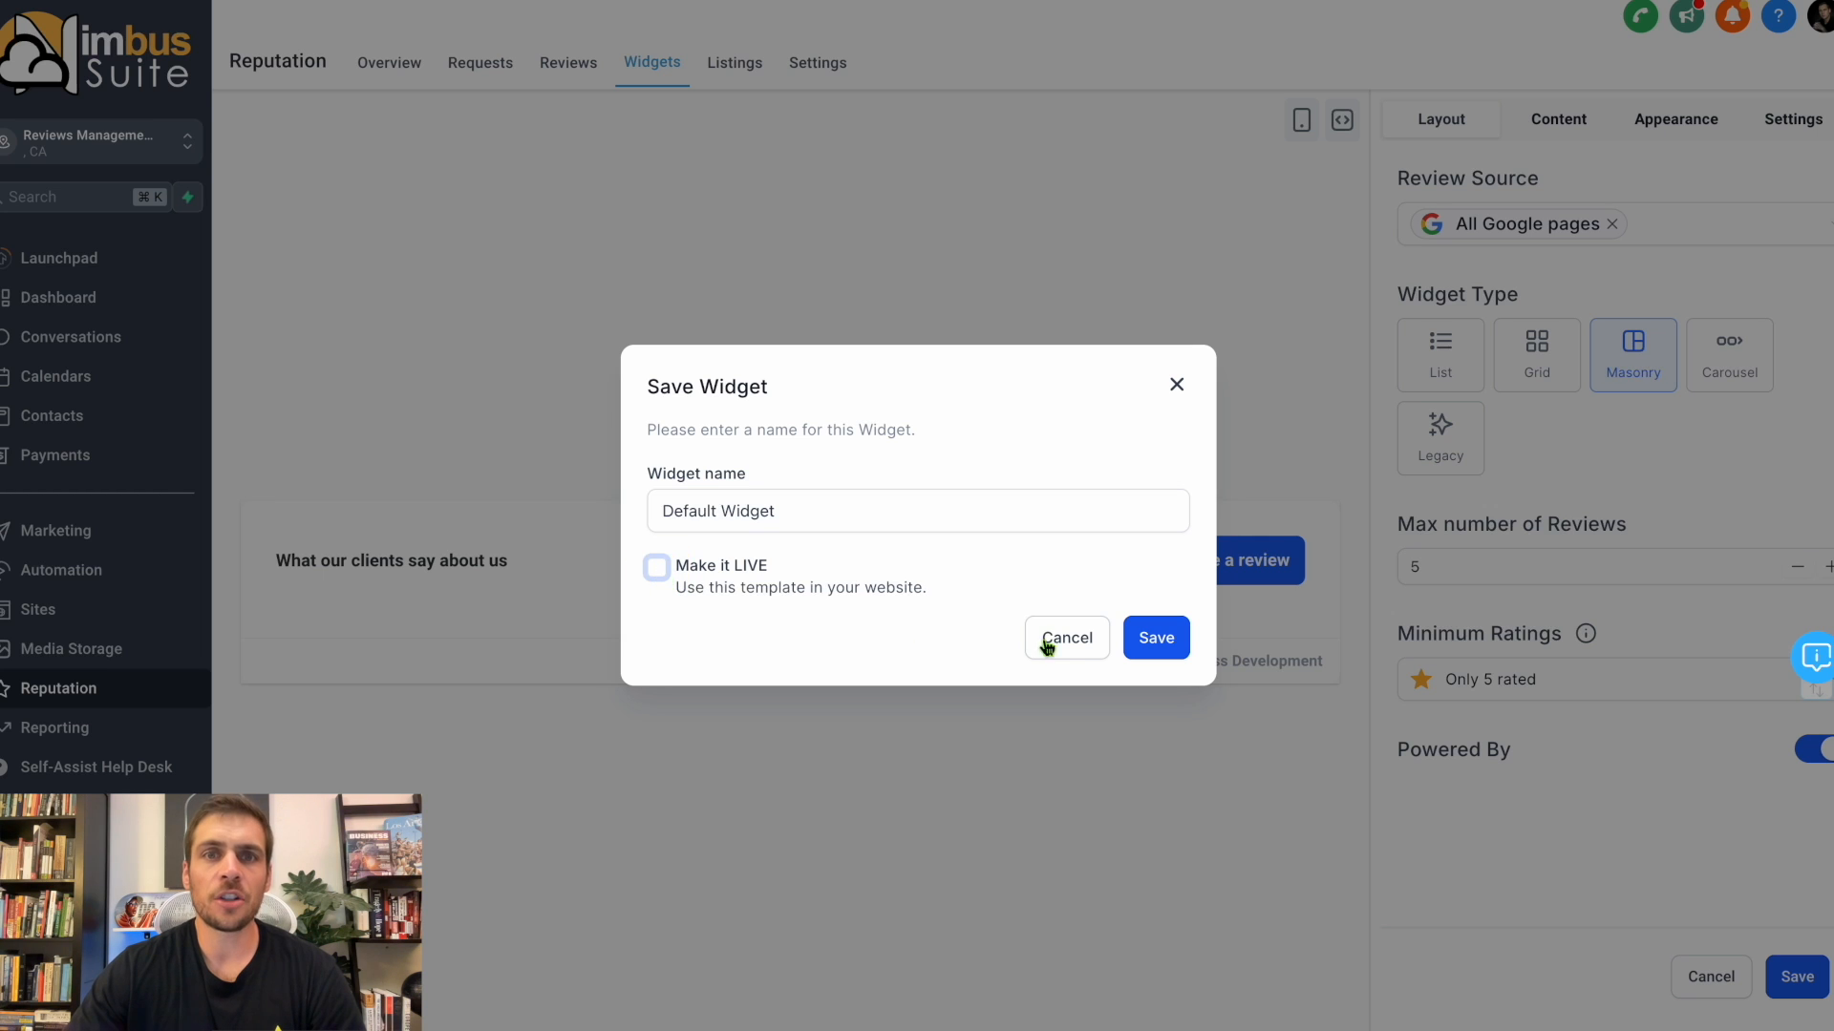
{"action": "left_click", "coordinate": [1060, 638]}
{"action": "left_click", "coordinate": [1710, 978]}
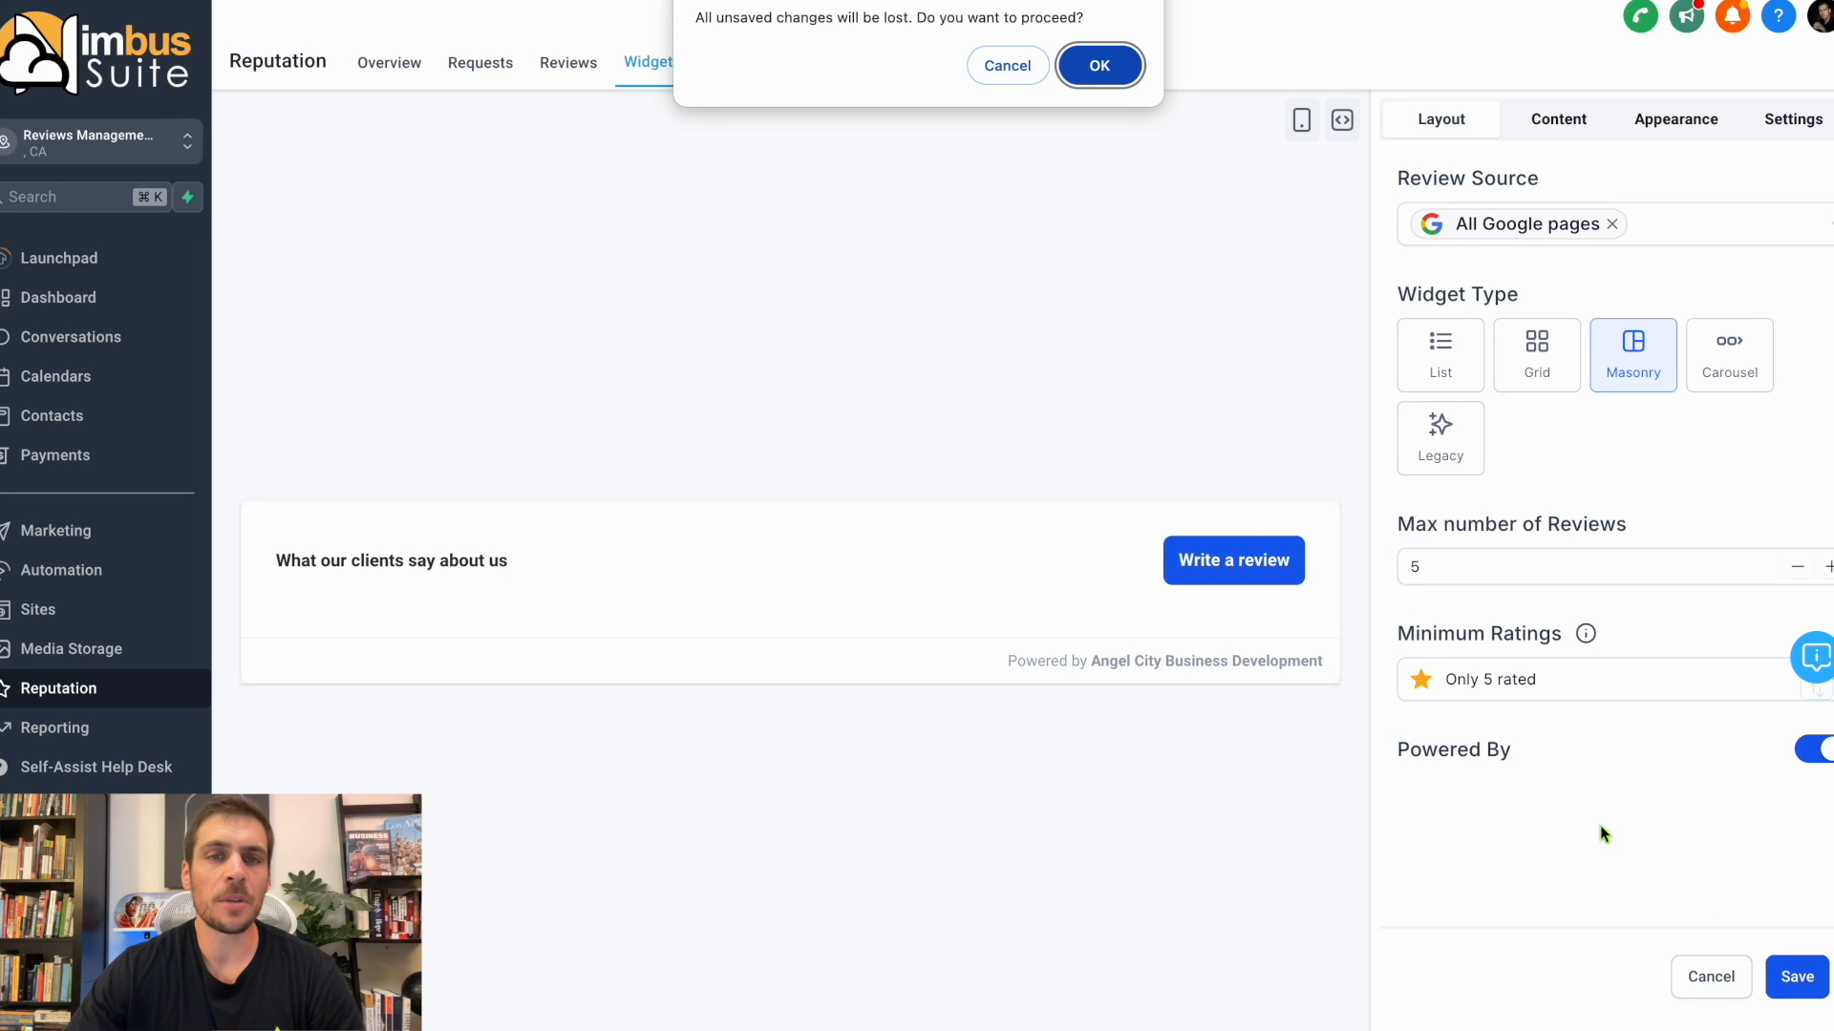
{"action": "left_click", "coordinate": [1099, 67]}
View the embed code of the live Default Widget and close it.
{"action": "left_click", "coordinate": [1342, 119]}
{"action": "left_click", "coordinate": [1129, 703]}
{"action": "left_click", "coordinate": [1179, 326]}
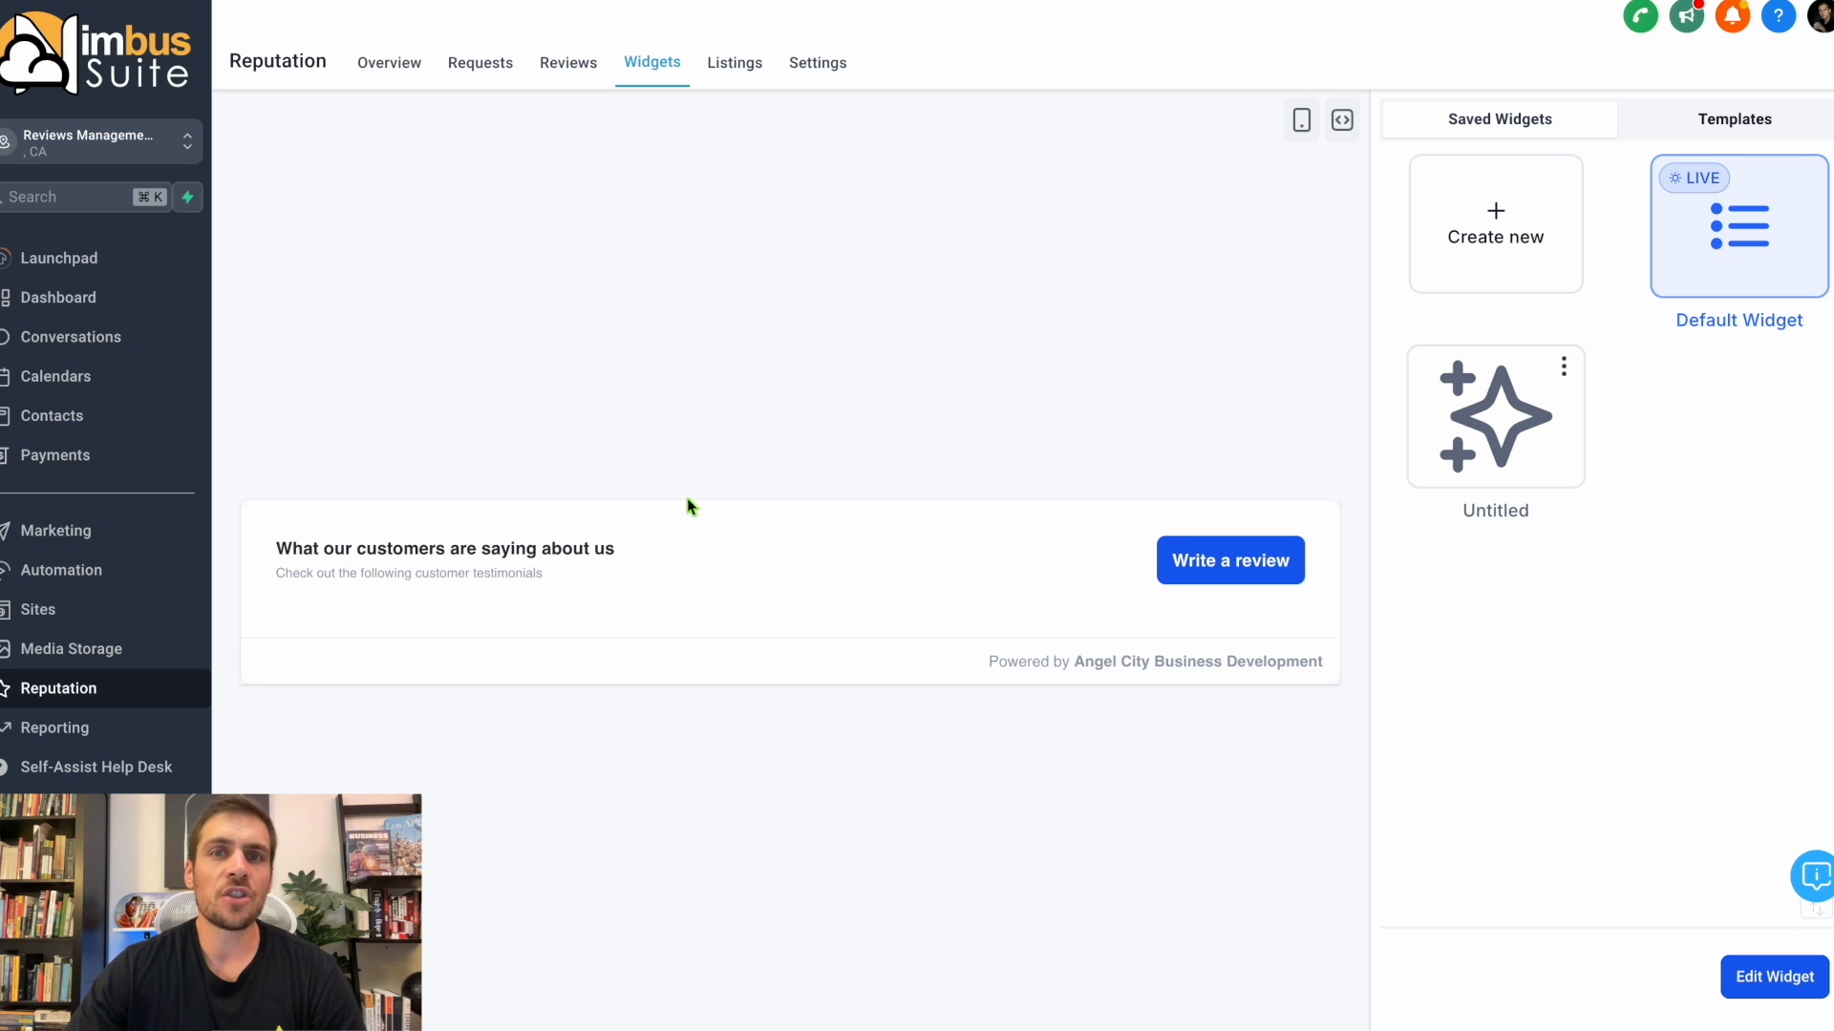
{"action": "left_click", "coordinate": [1762, 979]}
{"action": "left_click", "coordinate": [1710, 979]}
{"action": "left_click", "coordinate": [1104, 59]}
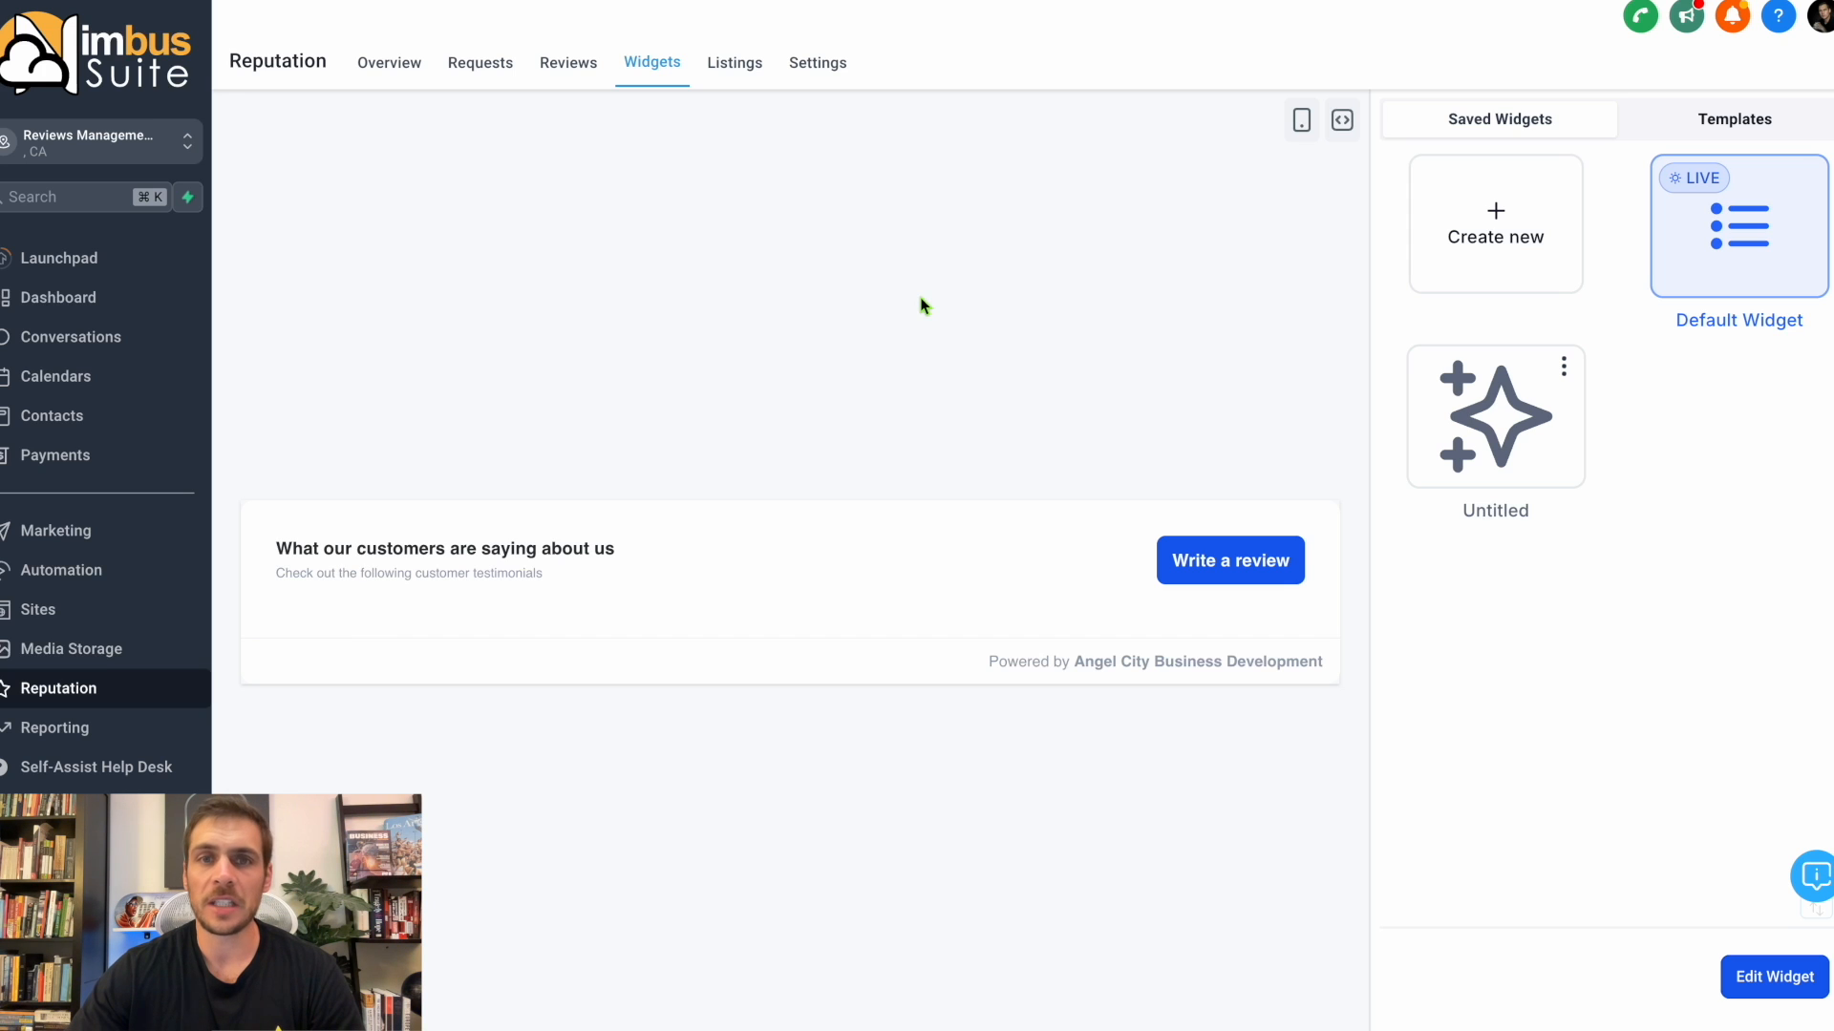
Open the 1. Add New Contact/Scheduling Form from the site's forms and preview it.
{"action": "left_click", "coordinate": [78, 611]}
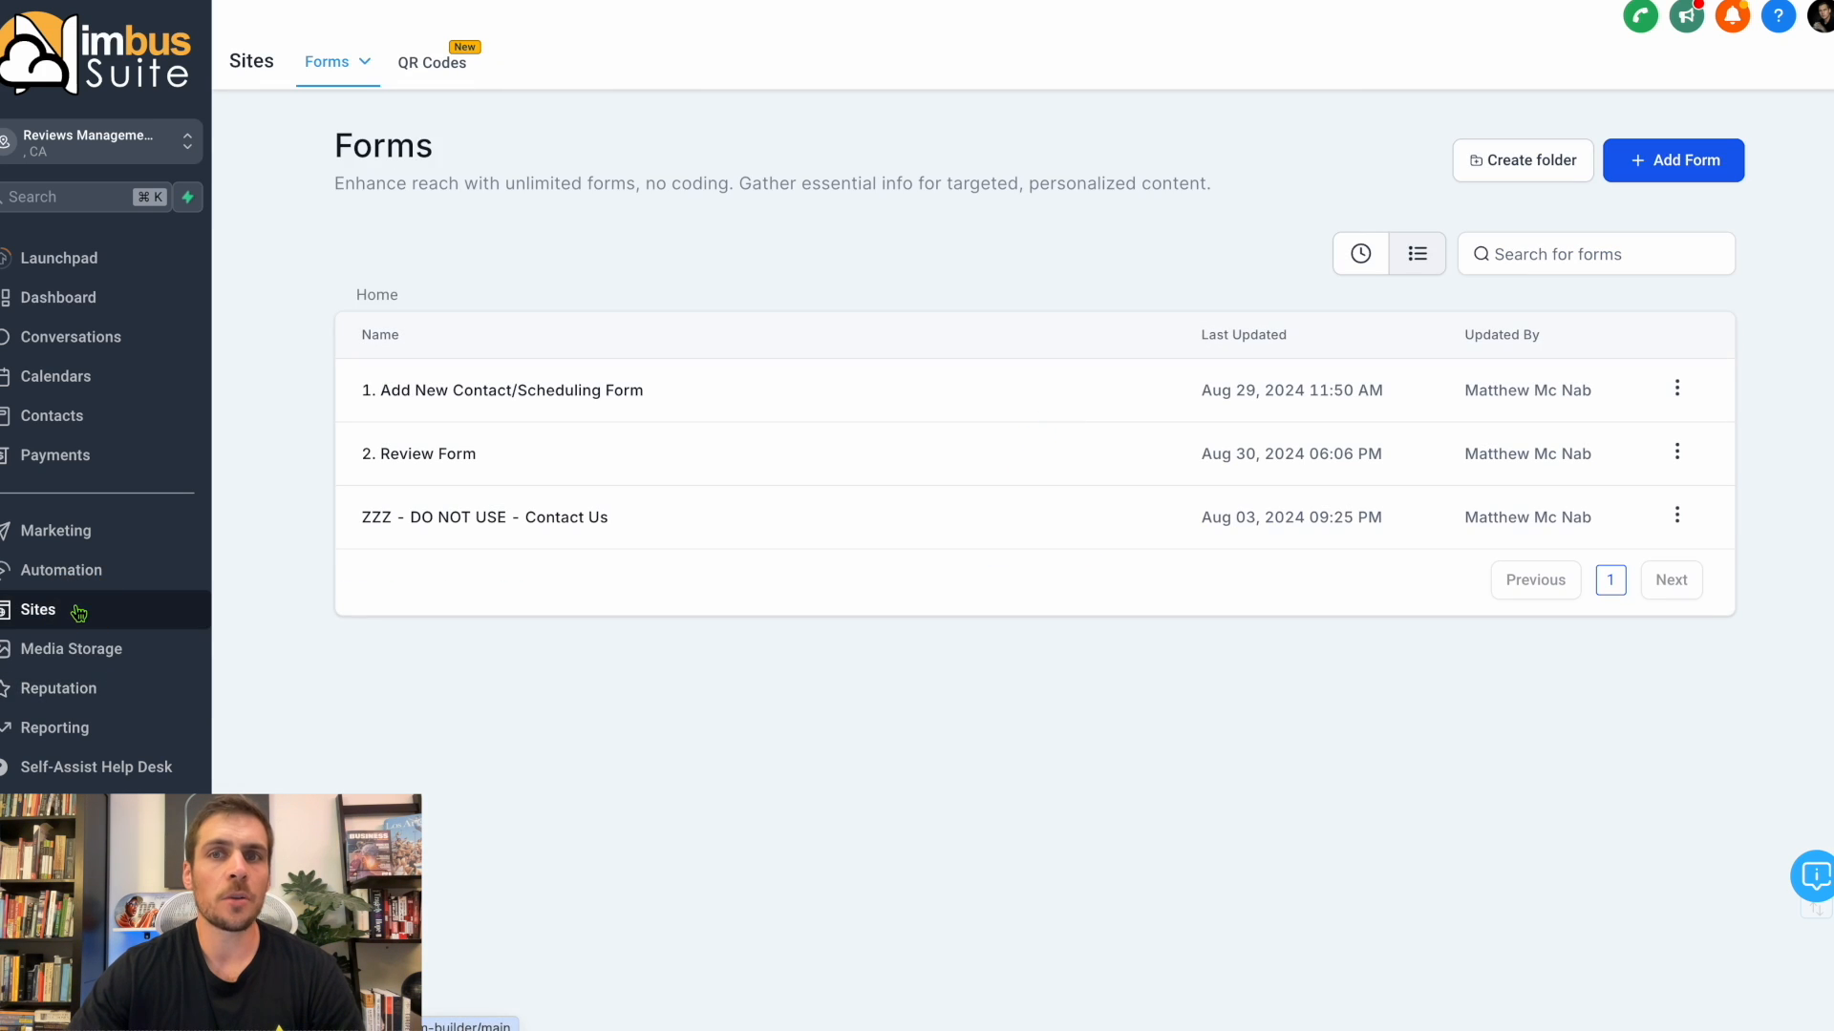
{"action": "left_click", "coordinate": [444, 393]}
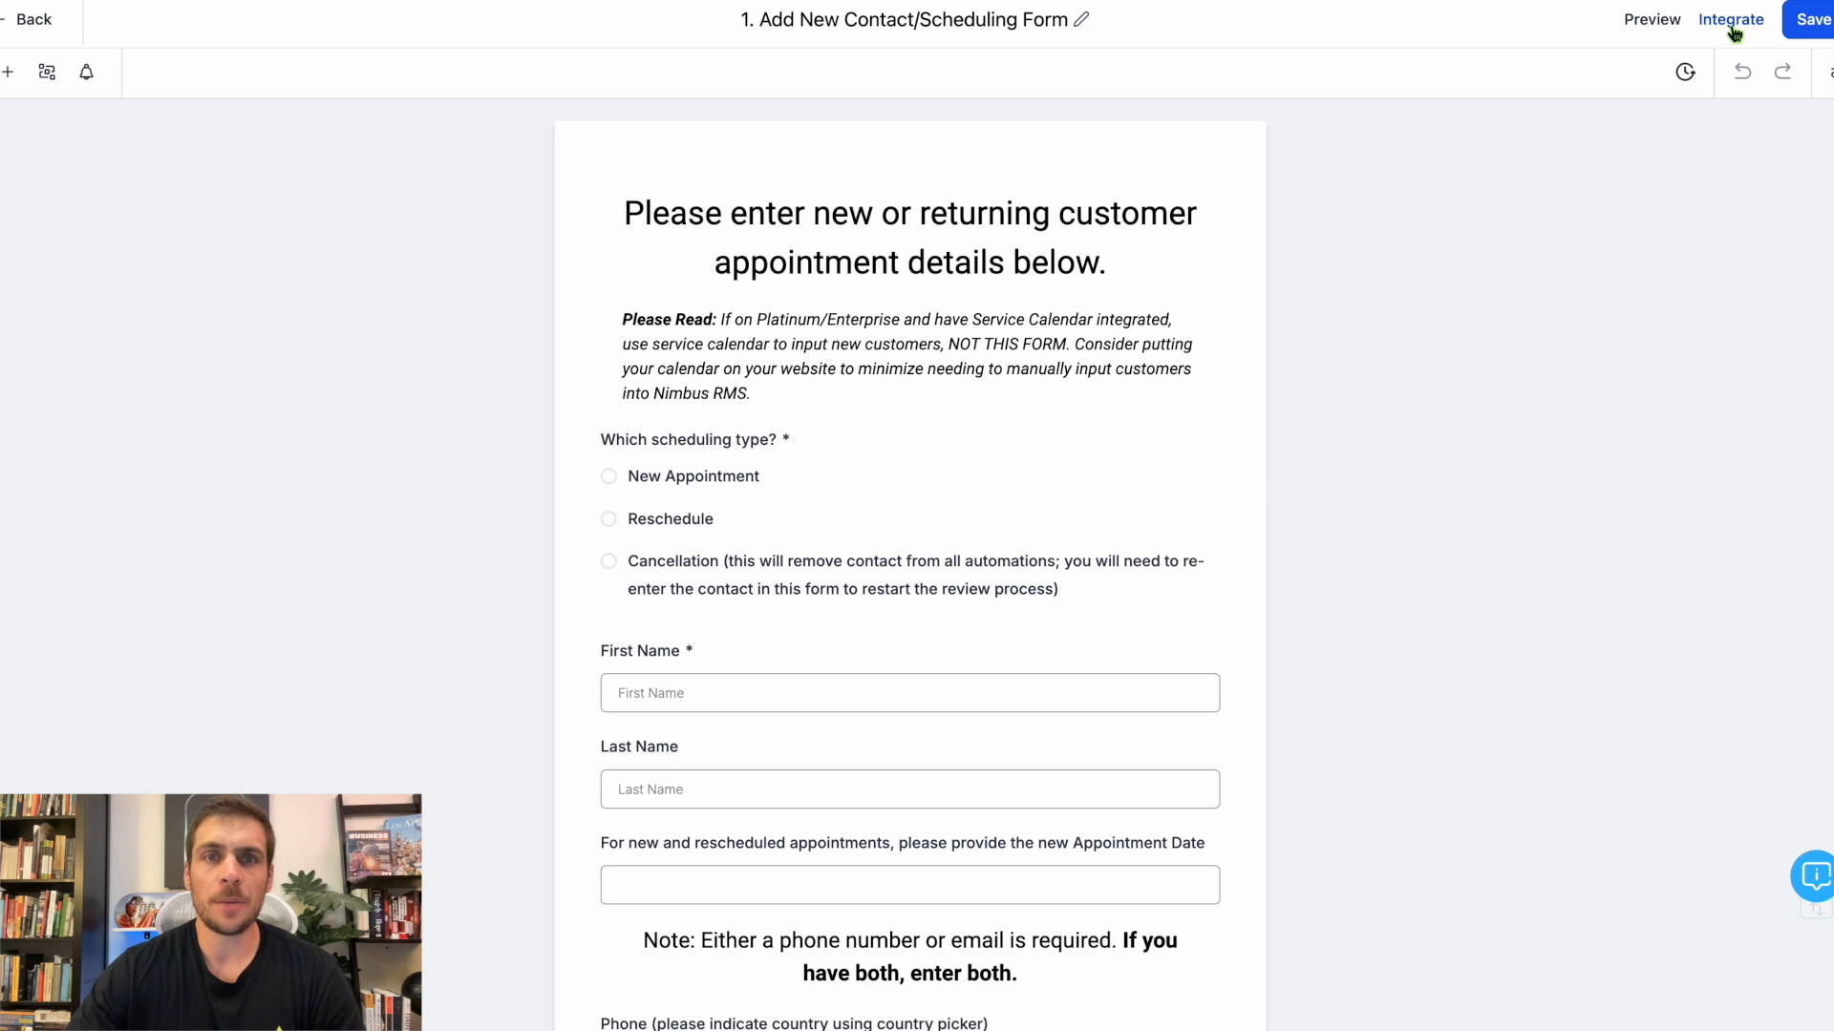
{"action": "left_click", "coordinate": [1652, 19]}
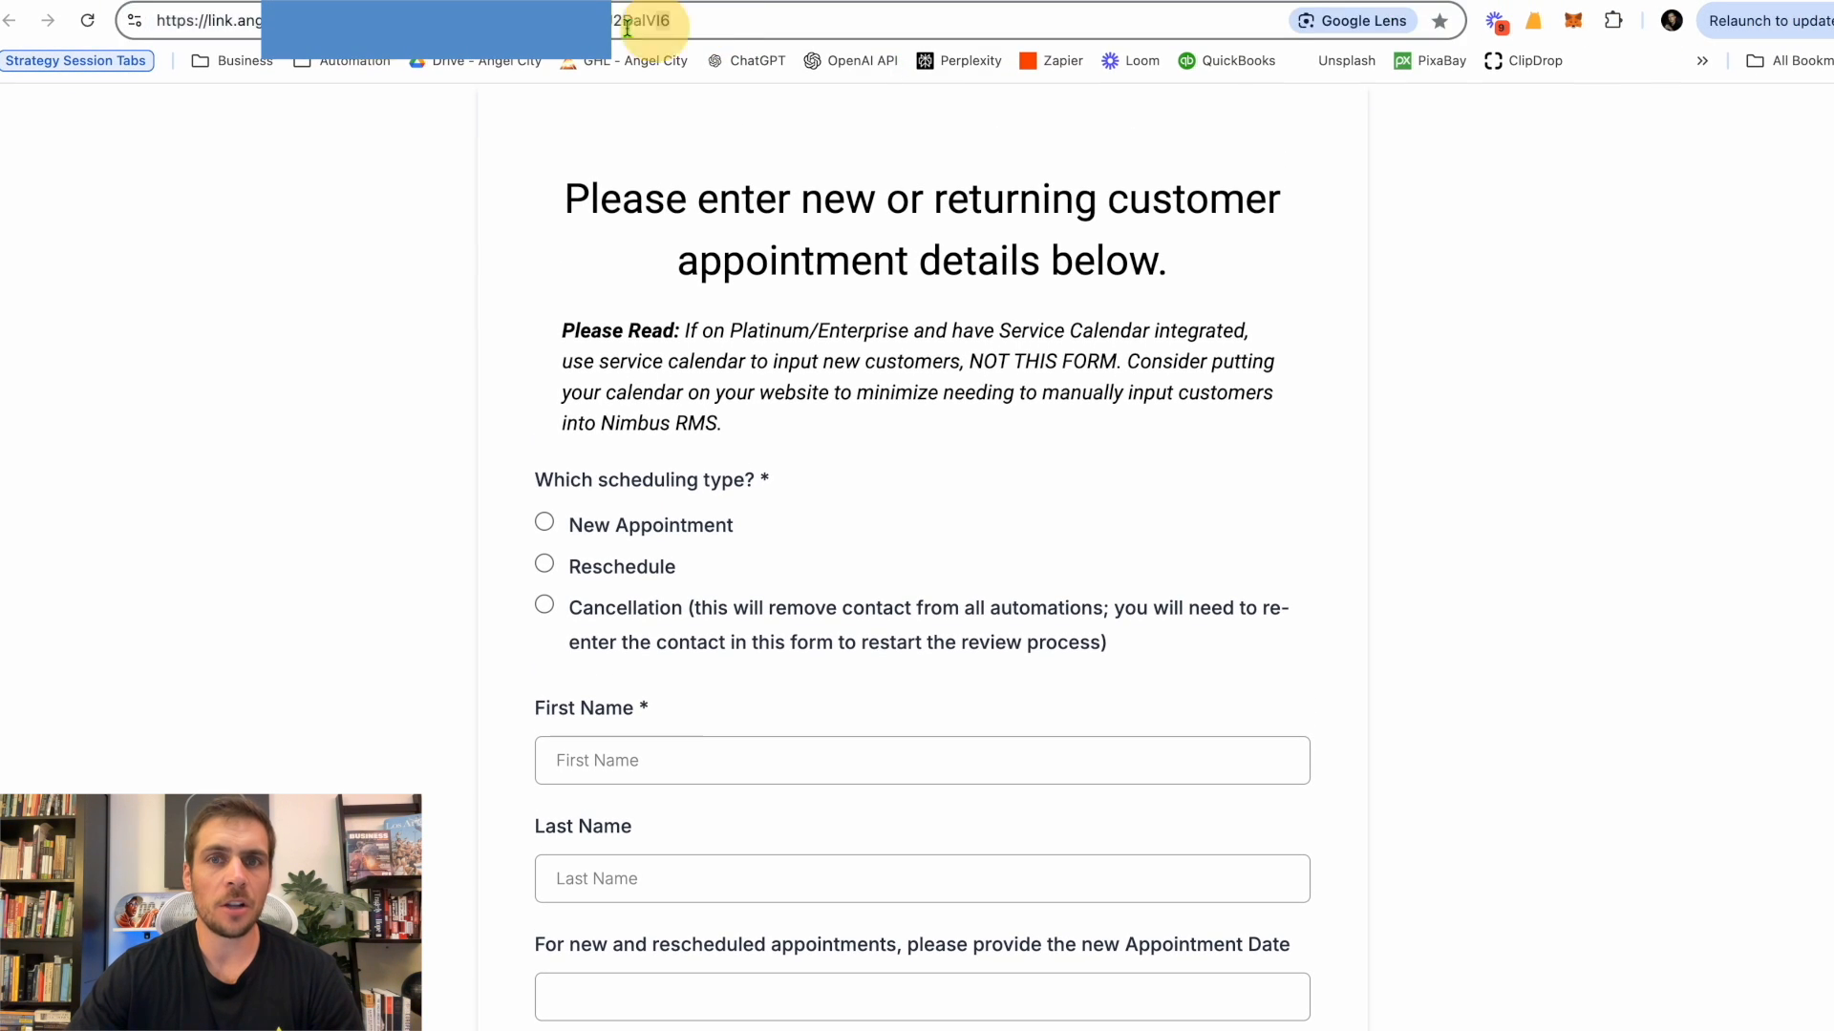
Copy the previewed form's web address and open it in Safari.
{"action": "left_click_drag", "start_coordinate": [627, 29], "coordinate": [700, 20]}
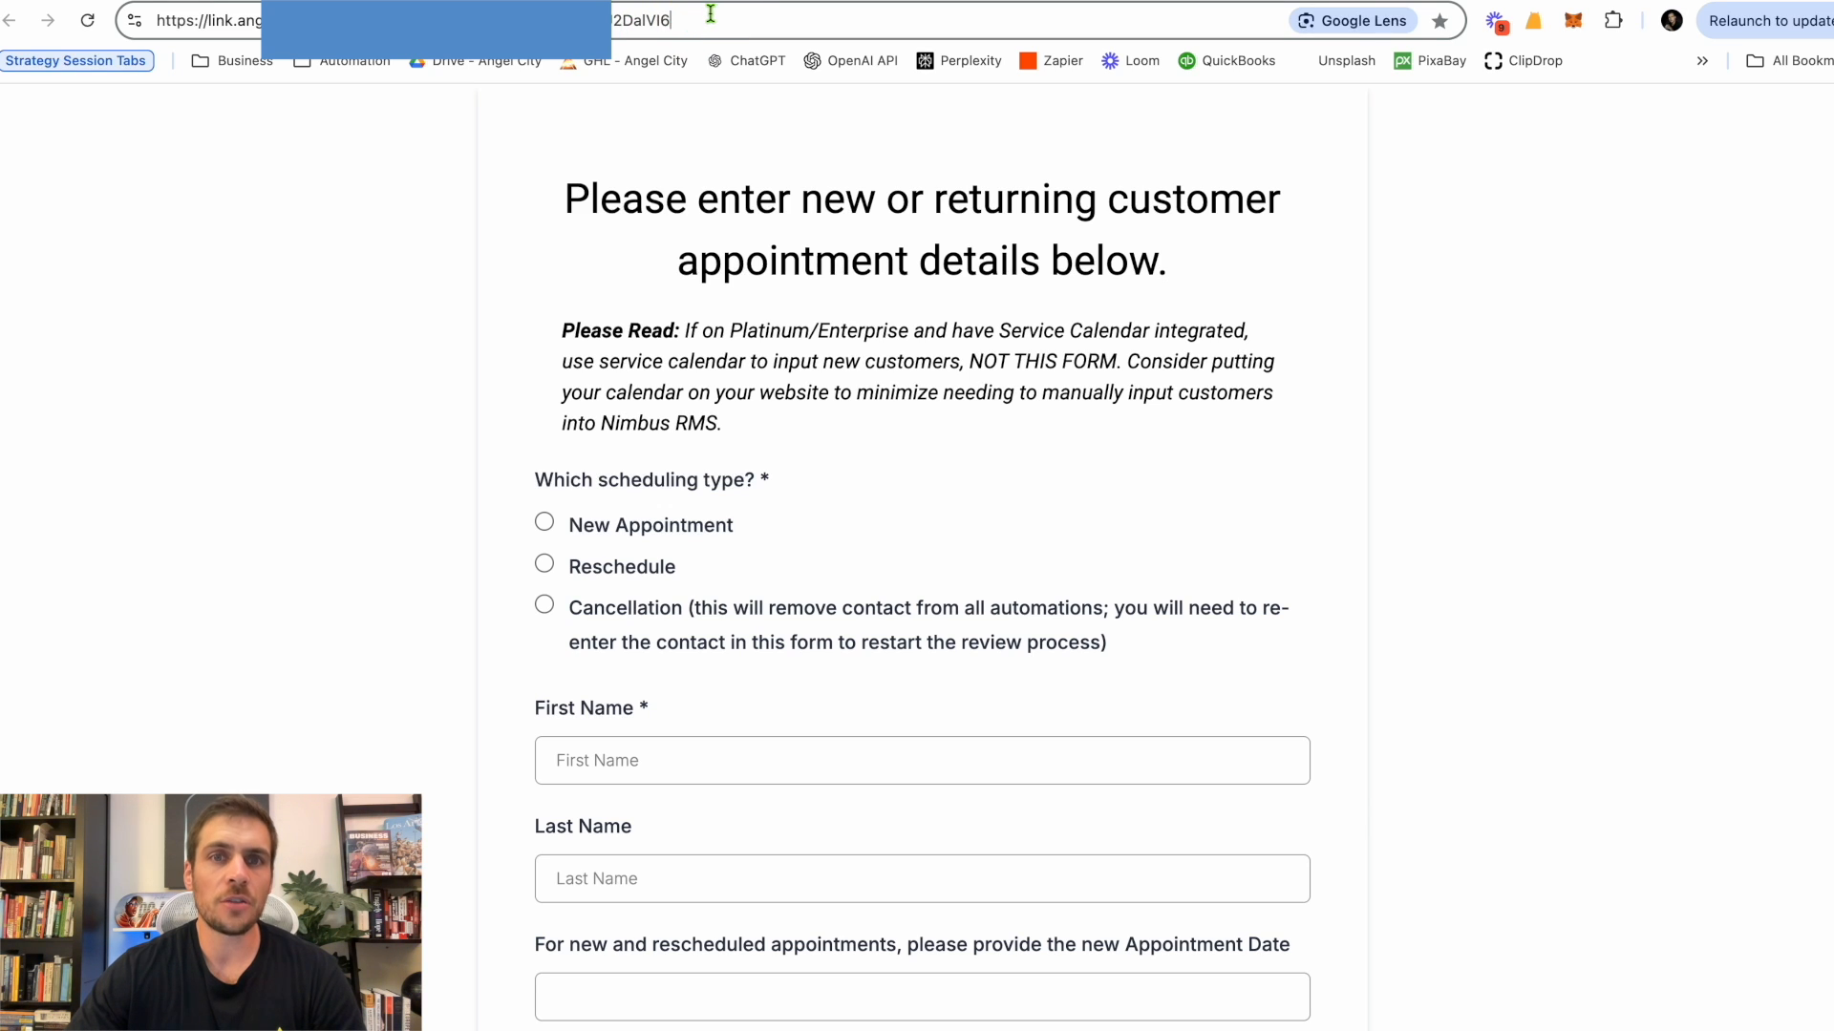
{"action": "left_click_drag", "start_coordinate": [711, 13], "coordinate": [157, 19]}
{"action": "right_click", "coordinate": [208, 21]}
{"action": "left_click", "coordinate": [306, 199]}
{"action": "left_click", "coordinate": [1171, 1009]}
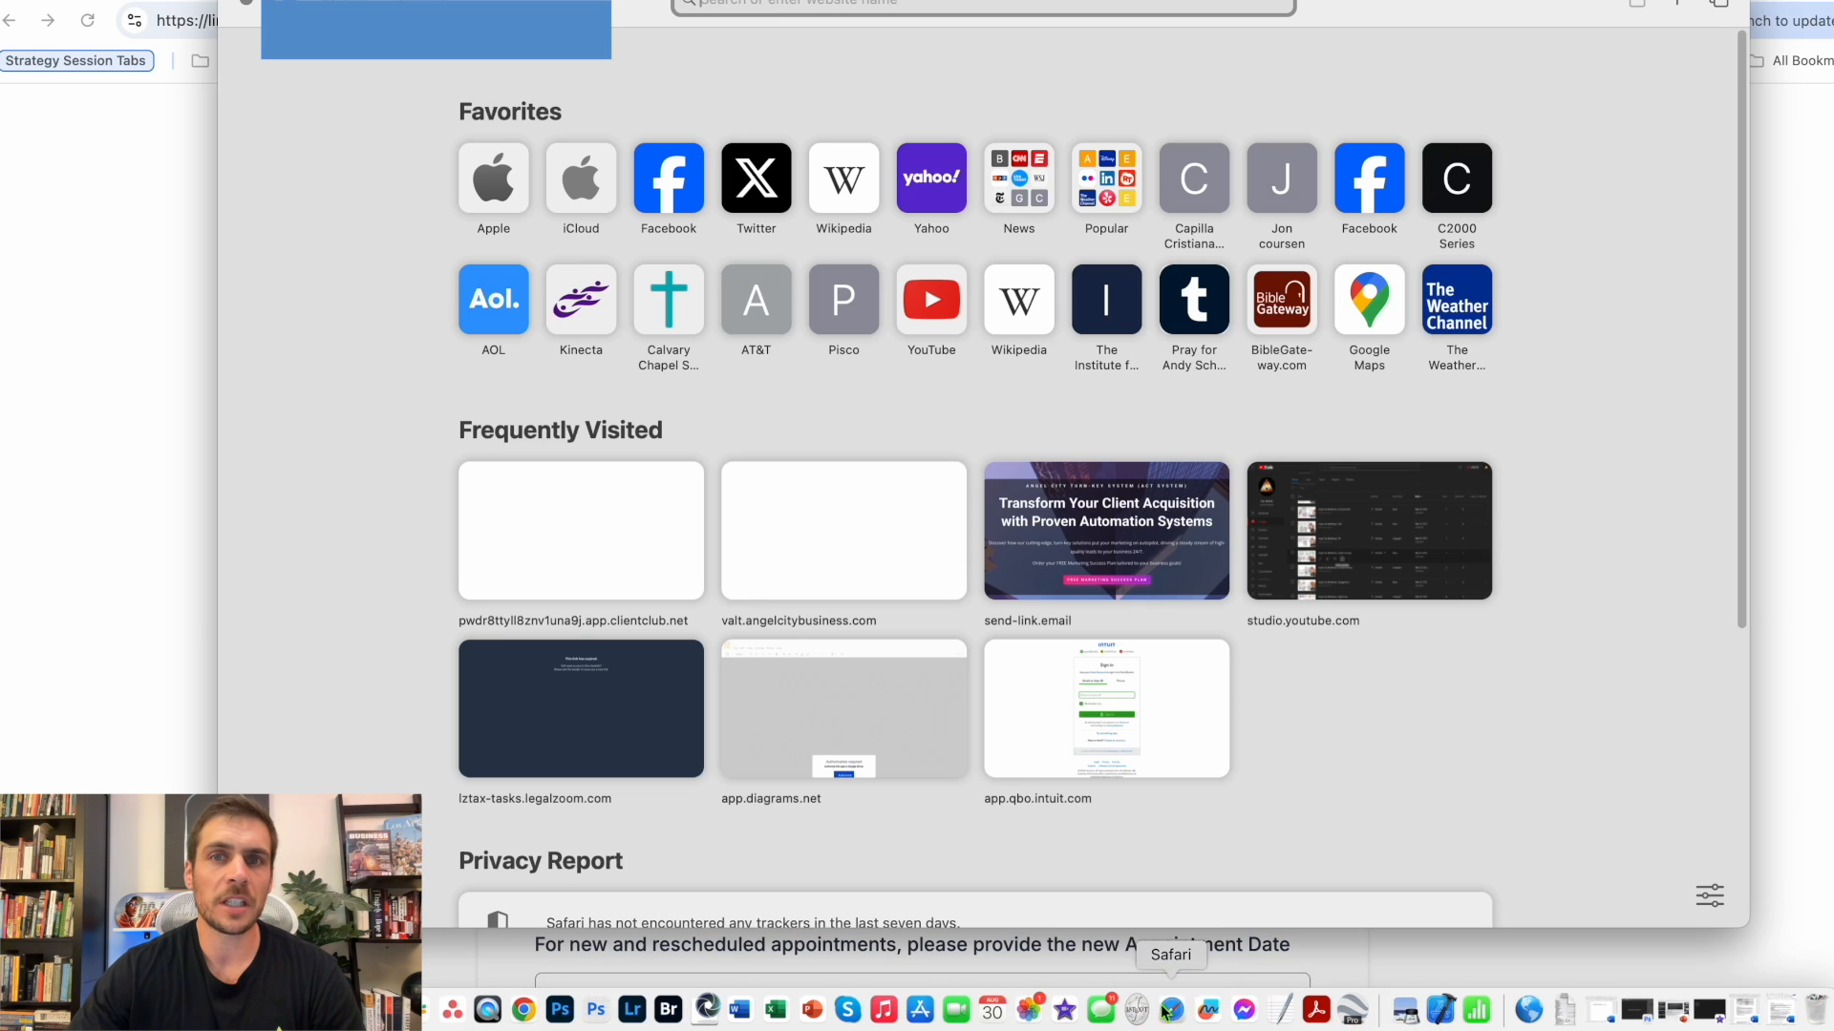
{"action": "key", "text": "super+v"}
{"action": "key", "text": "Return"}
{"action": "left_click_drag", "start_coordinate": [1389, 9], "coordinate": [1362, 43]}
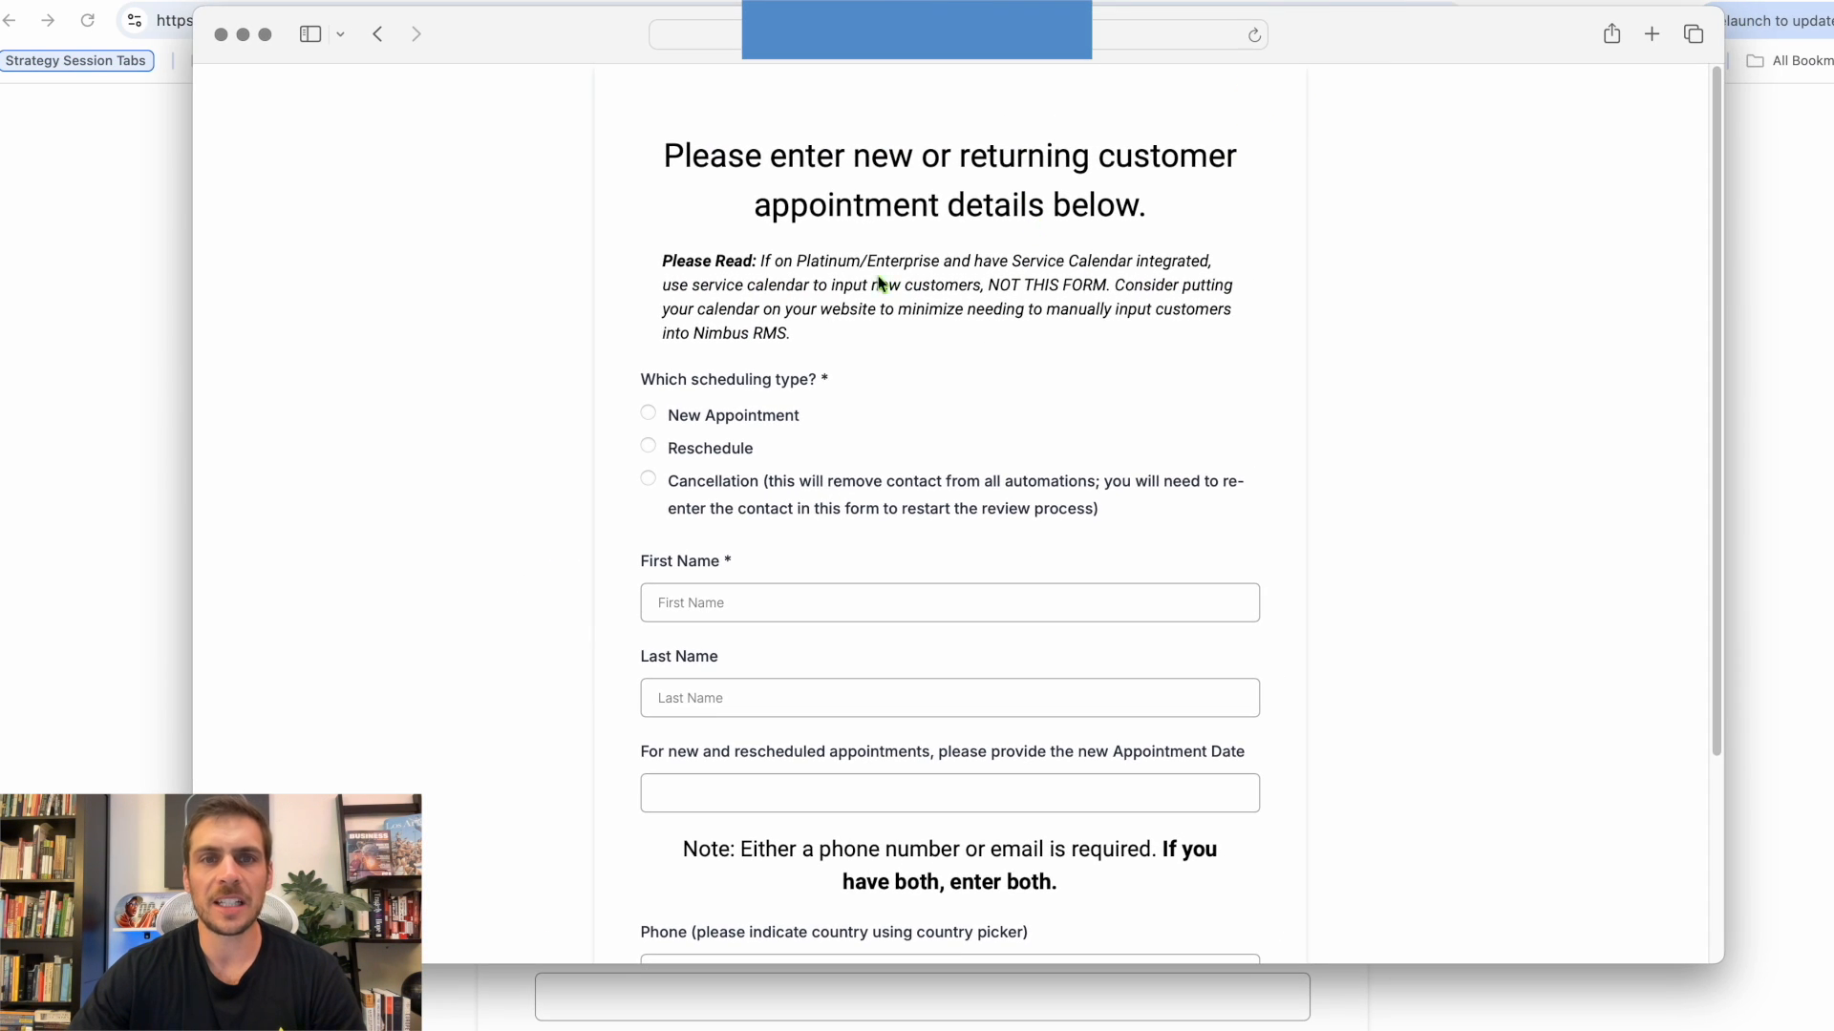
Look at Safari's sharing options for adding the form page to the Dock and close the Safari window.
{"action": "left_click", "coordinate": [1613, 42]}
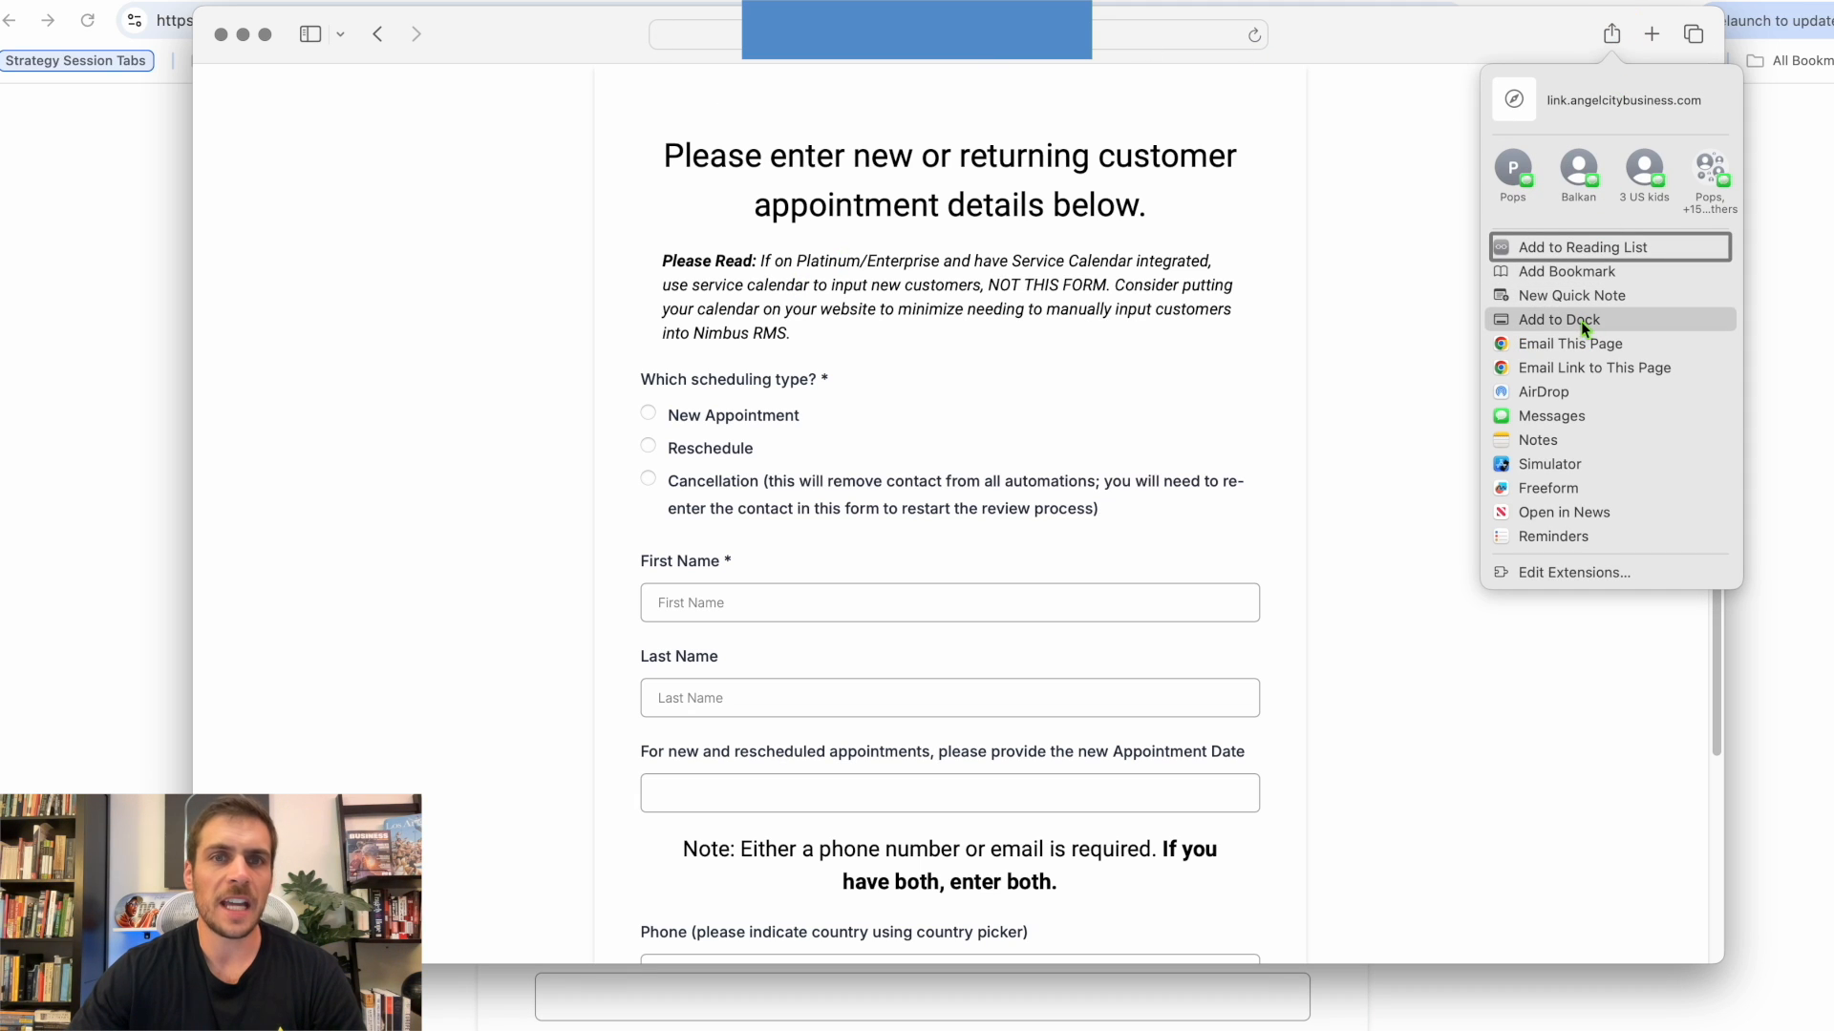
{"action": "left_click", "coordinate": [1613, 35]}
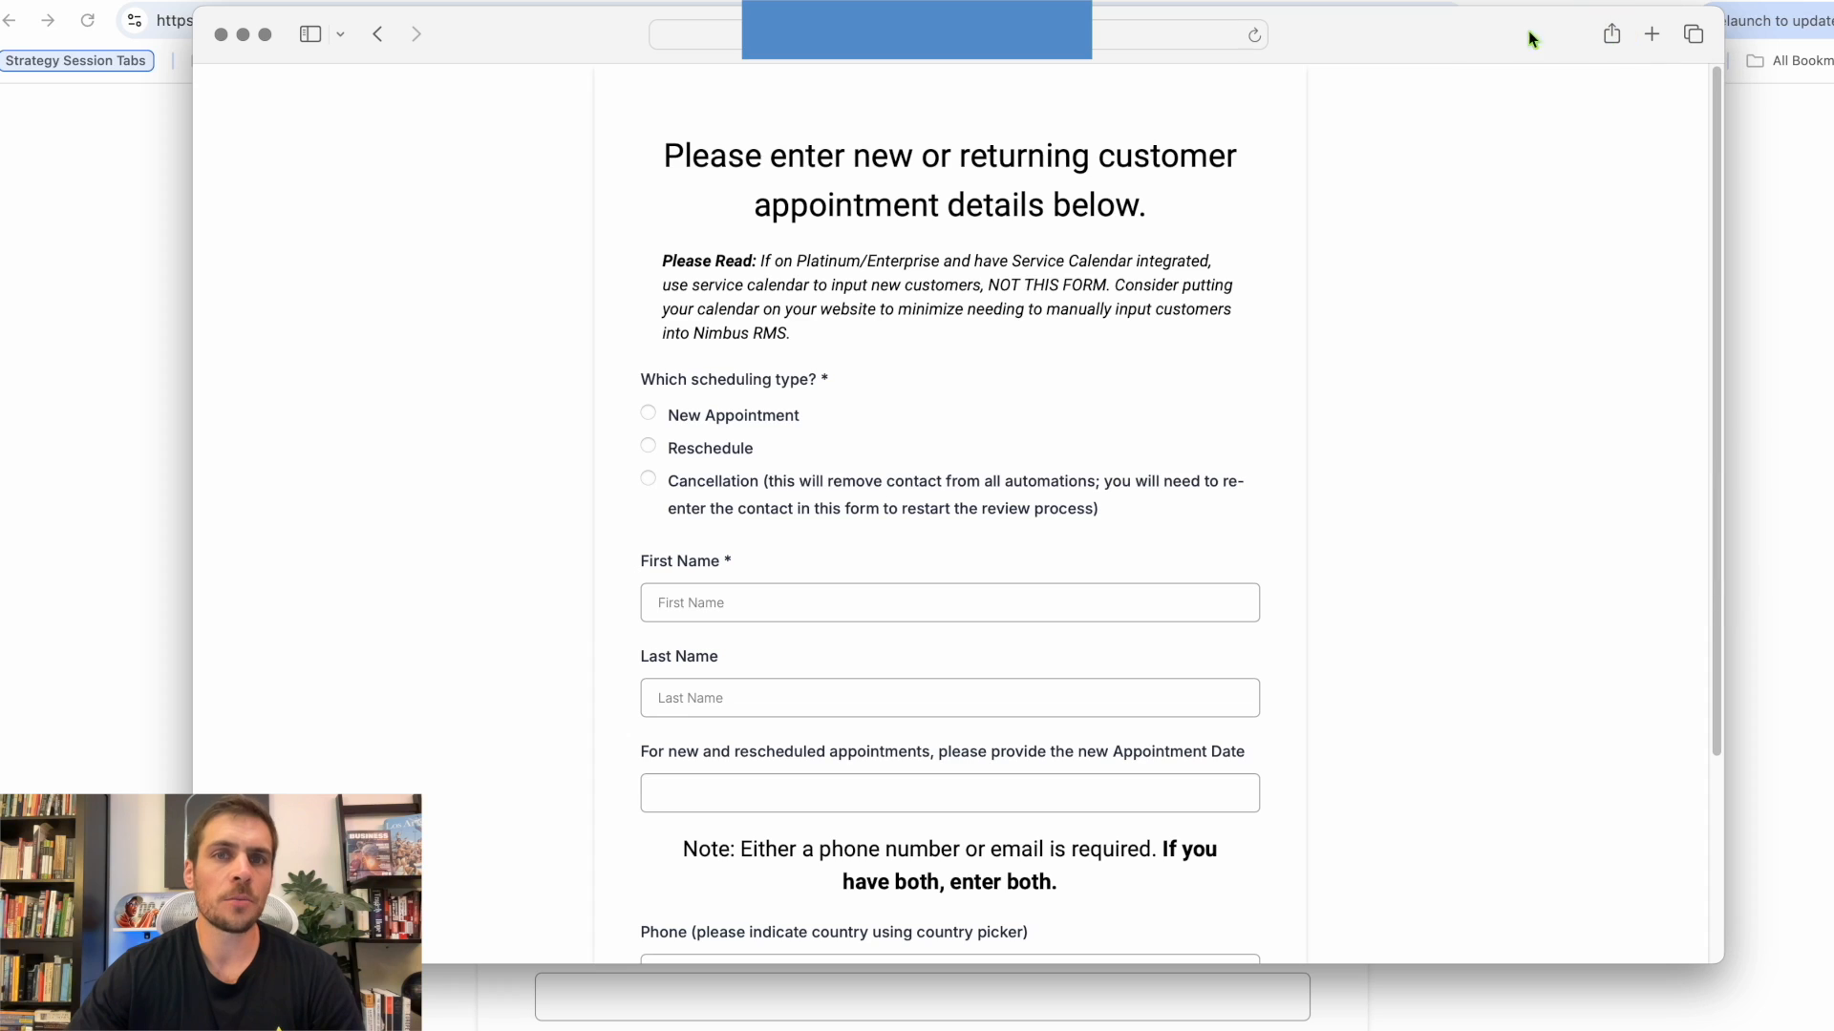
{"action": "left_click", "coordinate": [223, 36]}
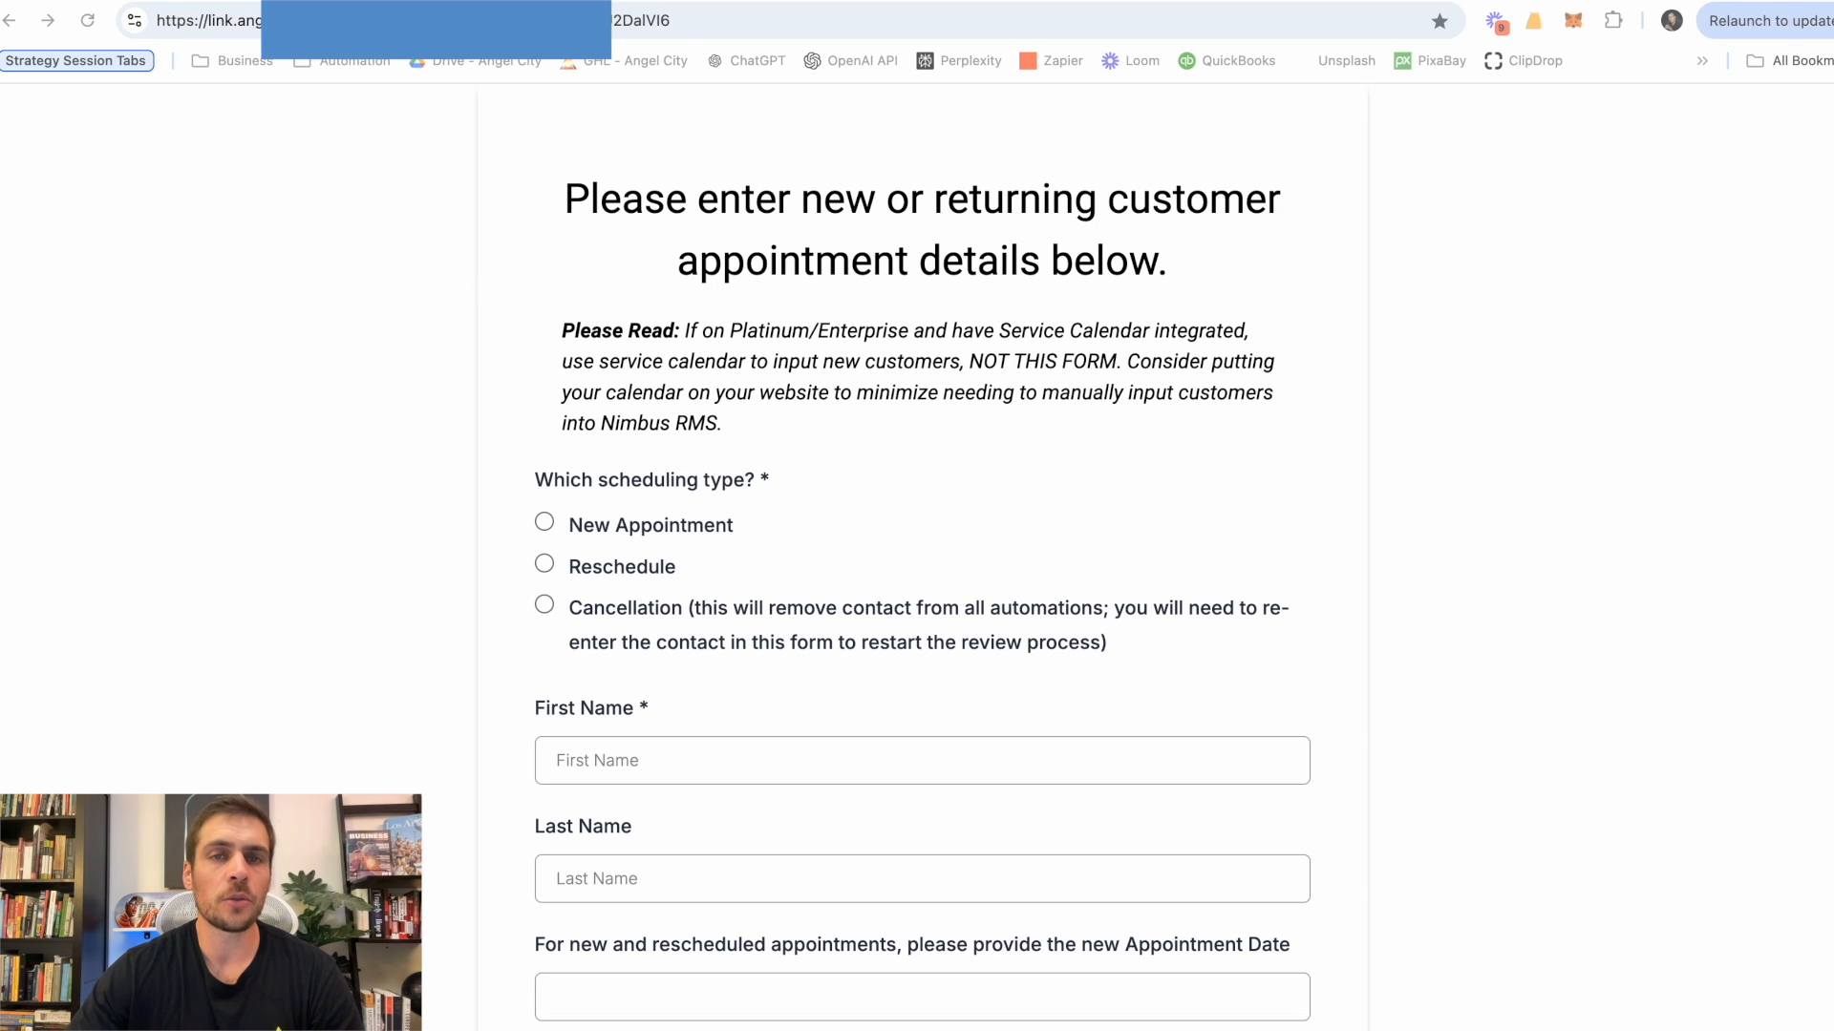
Review the scheduling form's fields in the form editor and return to the forms list.
{"action": "left_click", "coordinate": [823, 2]}
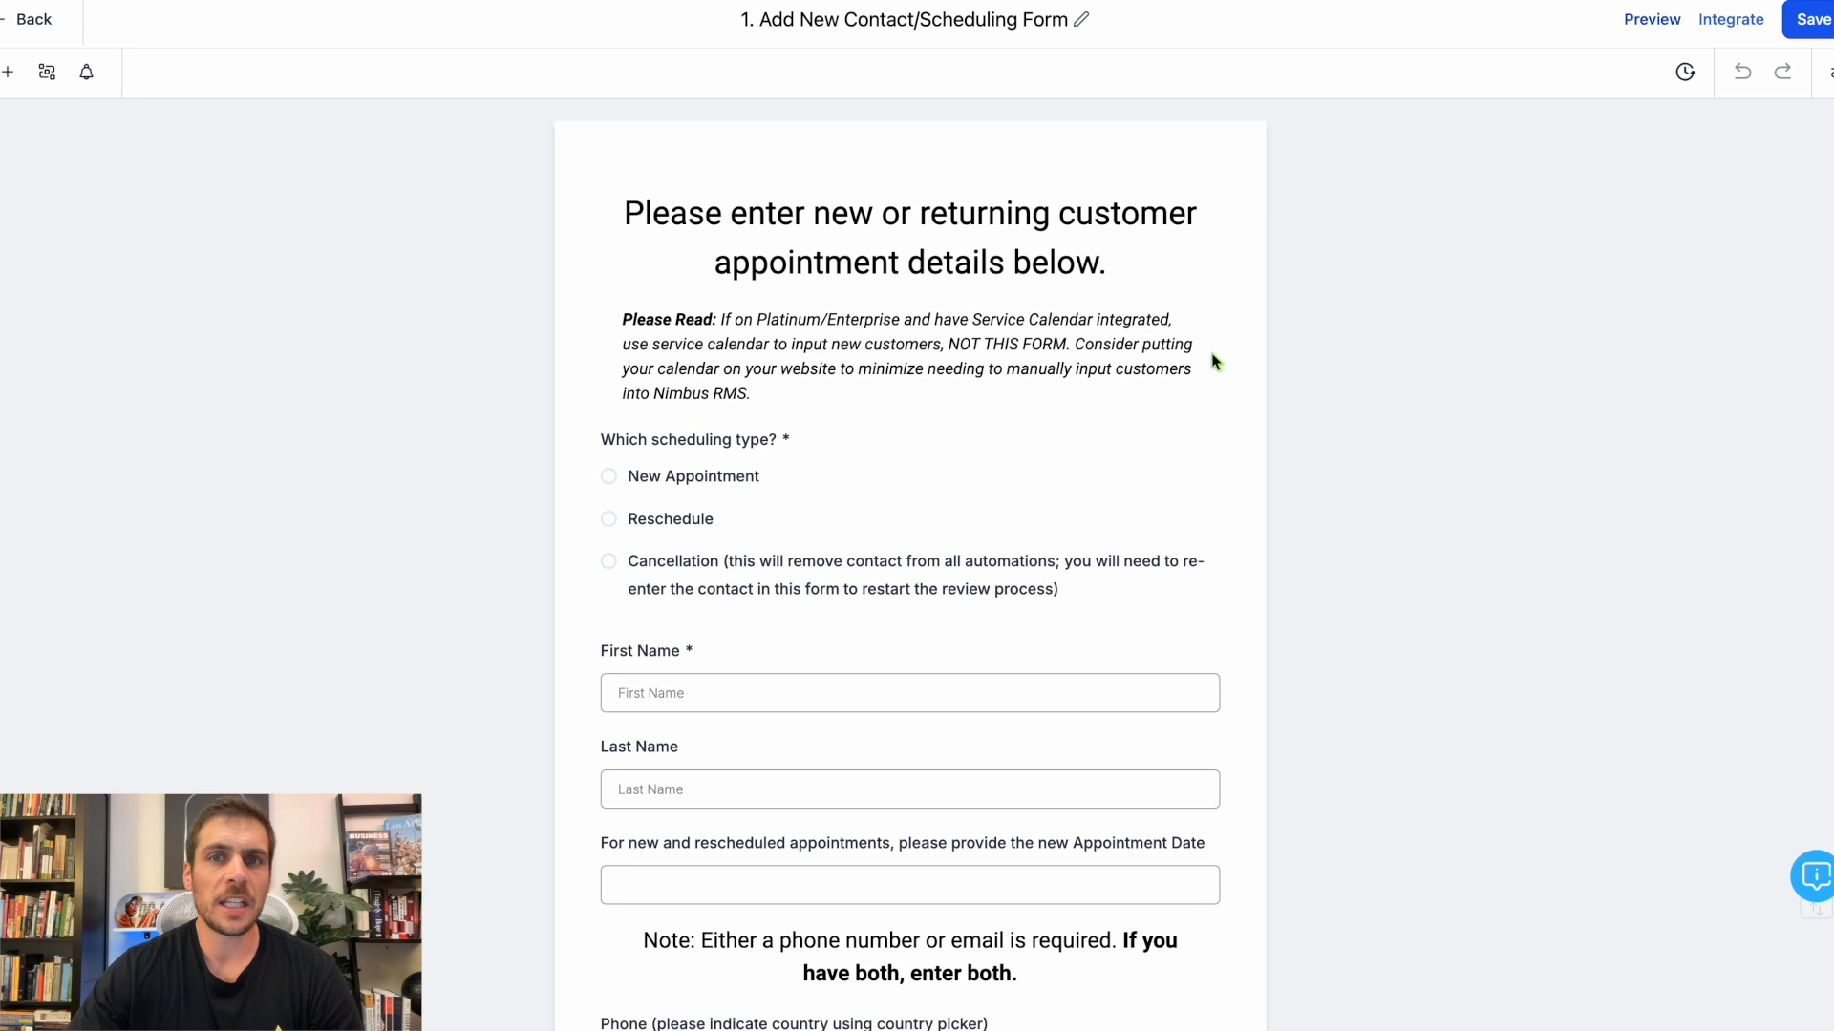
{"action": "scroll", "coordinate": [933, 504], "scroll_direction": "down", "scroll_amount": 3}
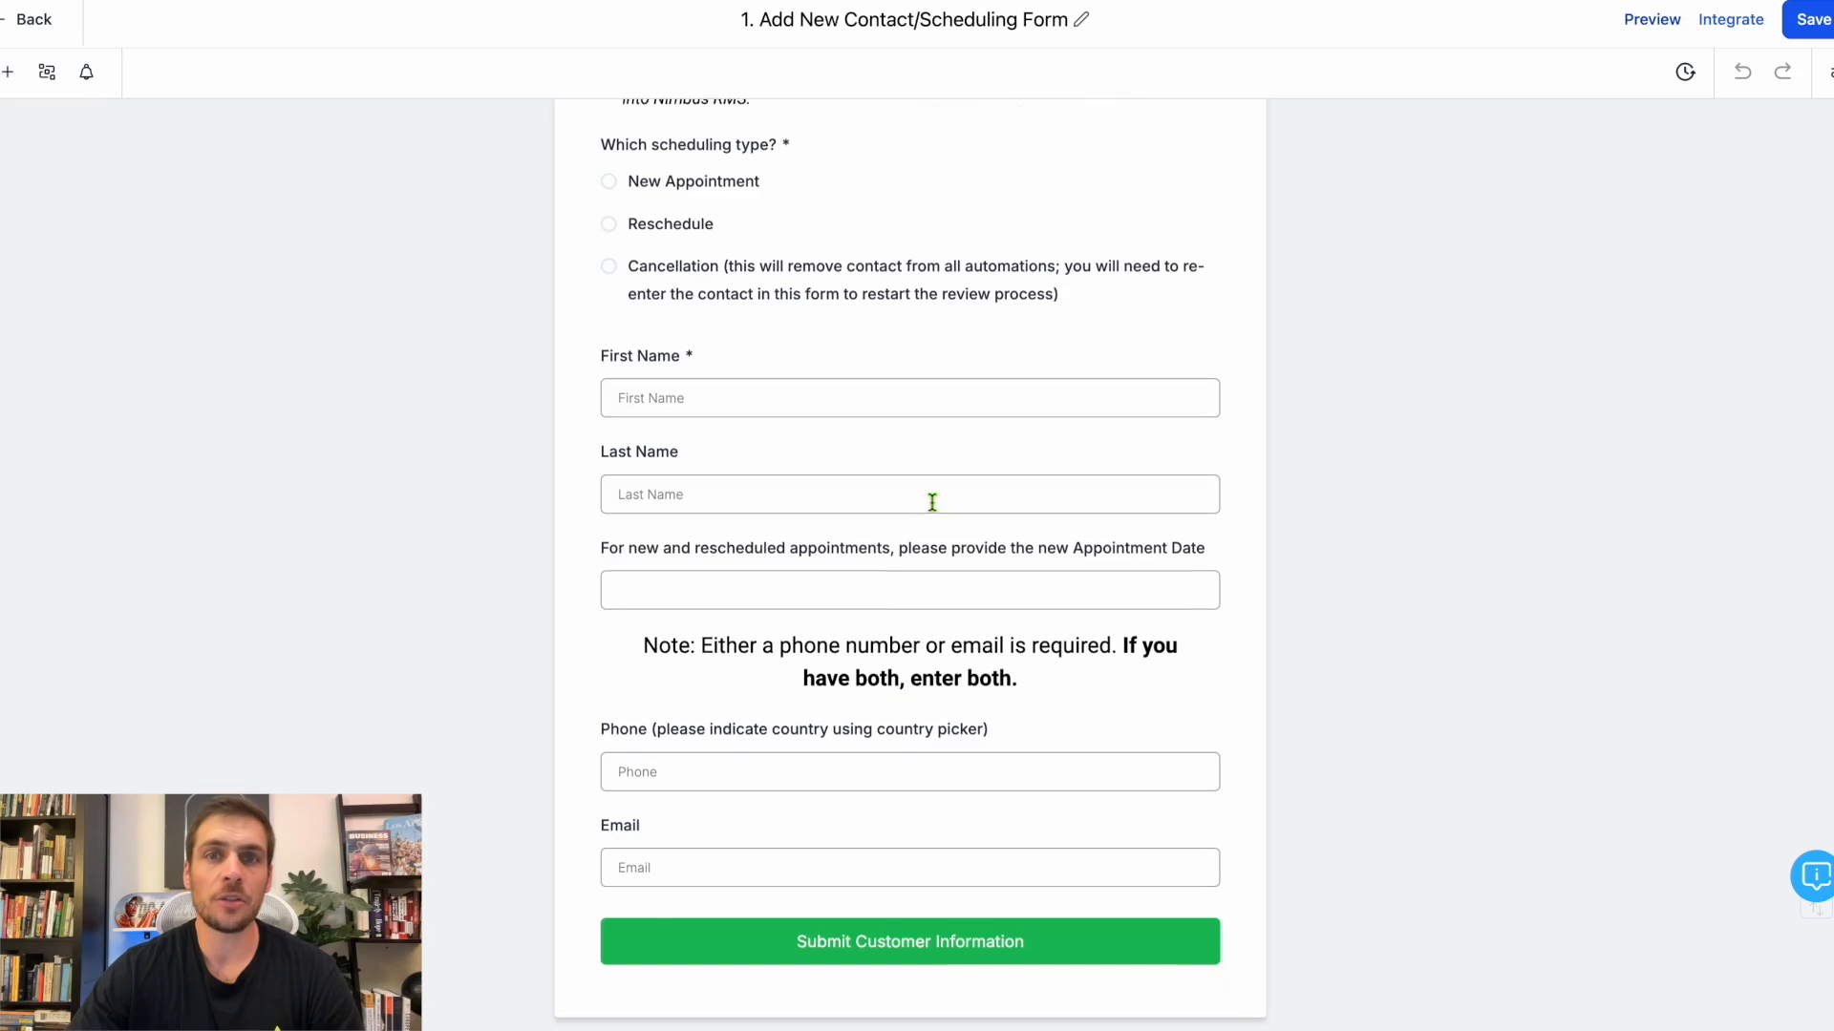
{"action": "scroll", "coordinate": [932, 502], "scroll_direction": "up", "scroll_amount": 3}
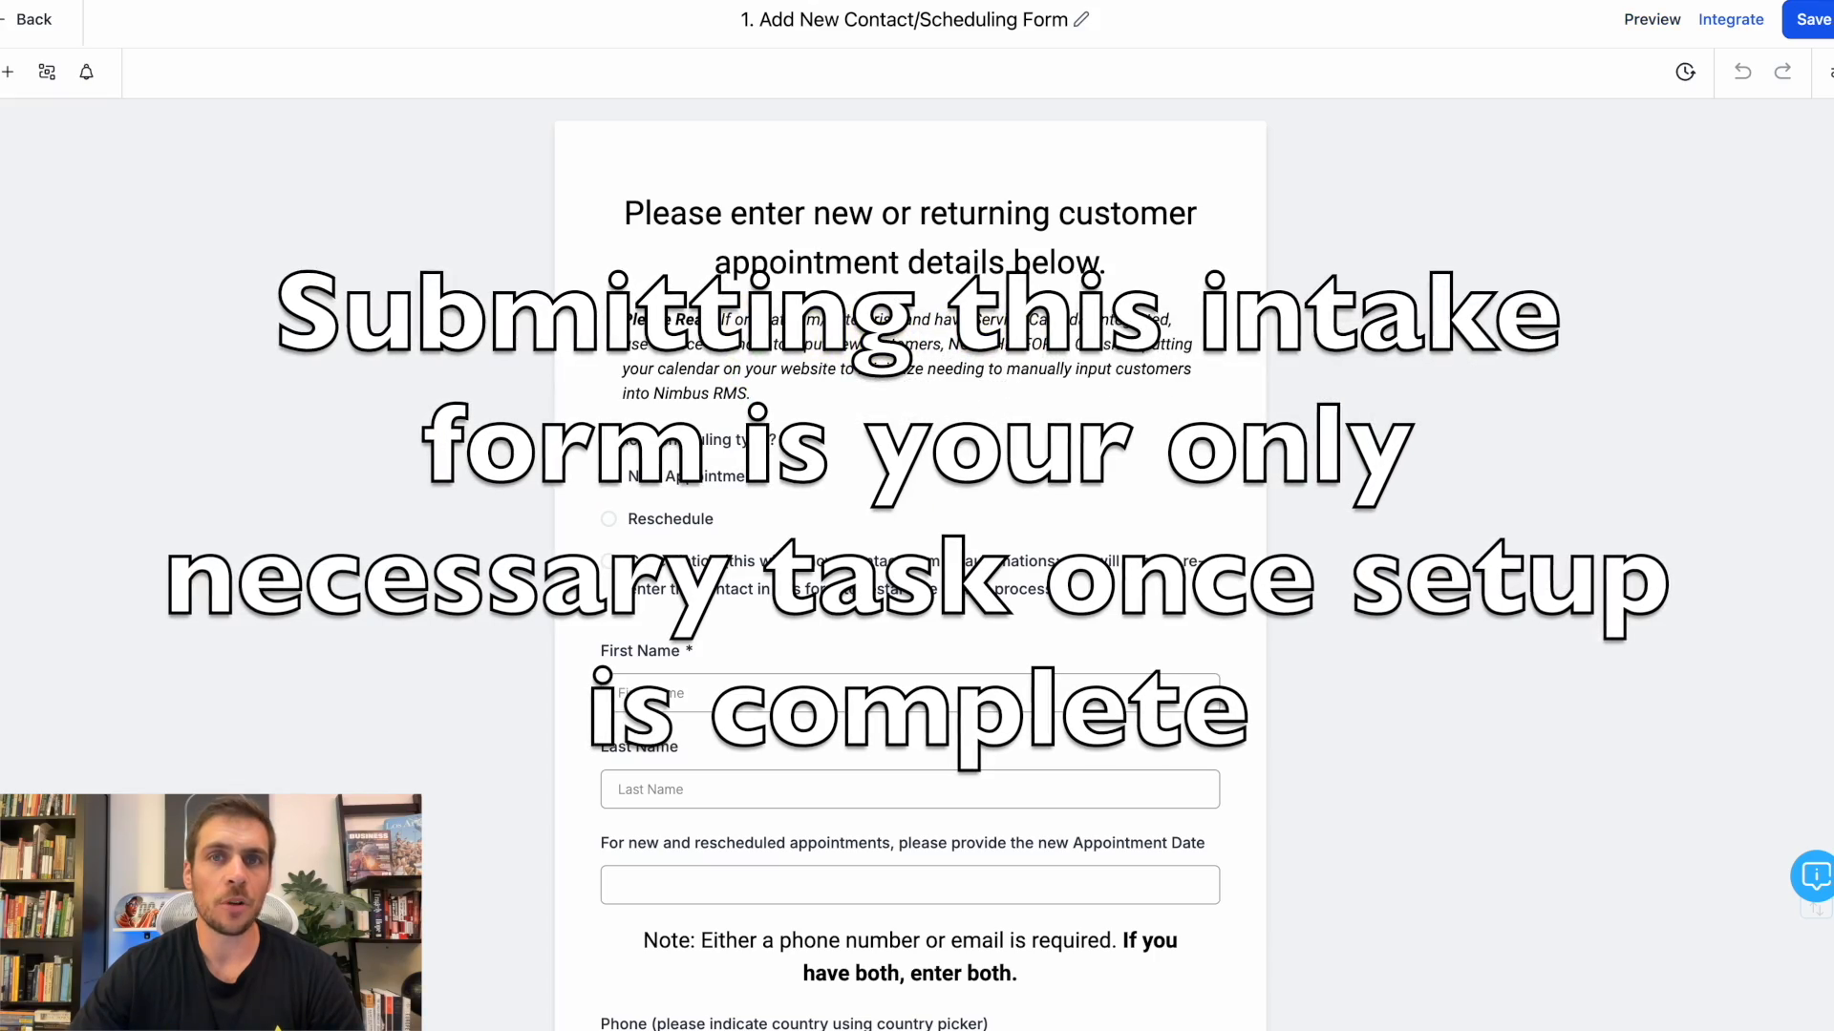
{"action": "left_click", "coordinate": [28, 19]}
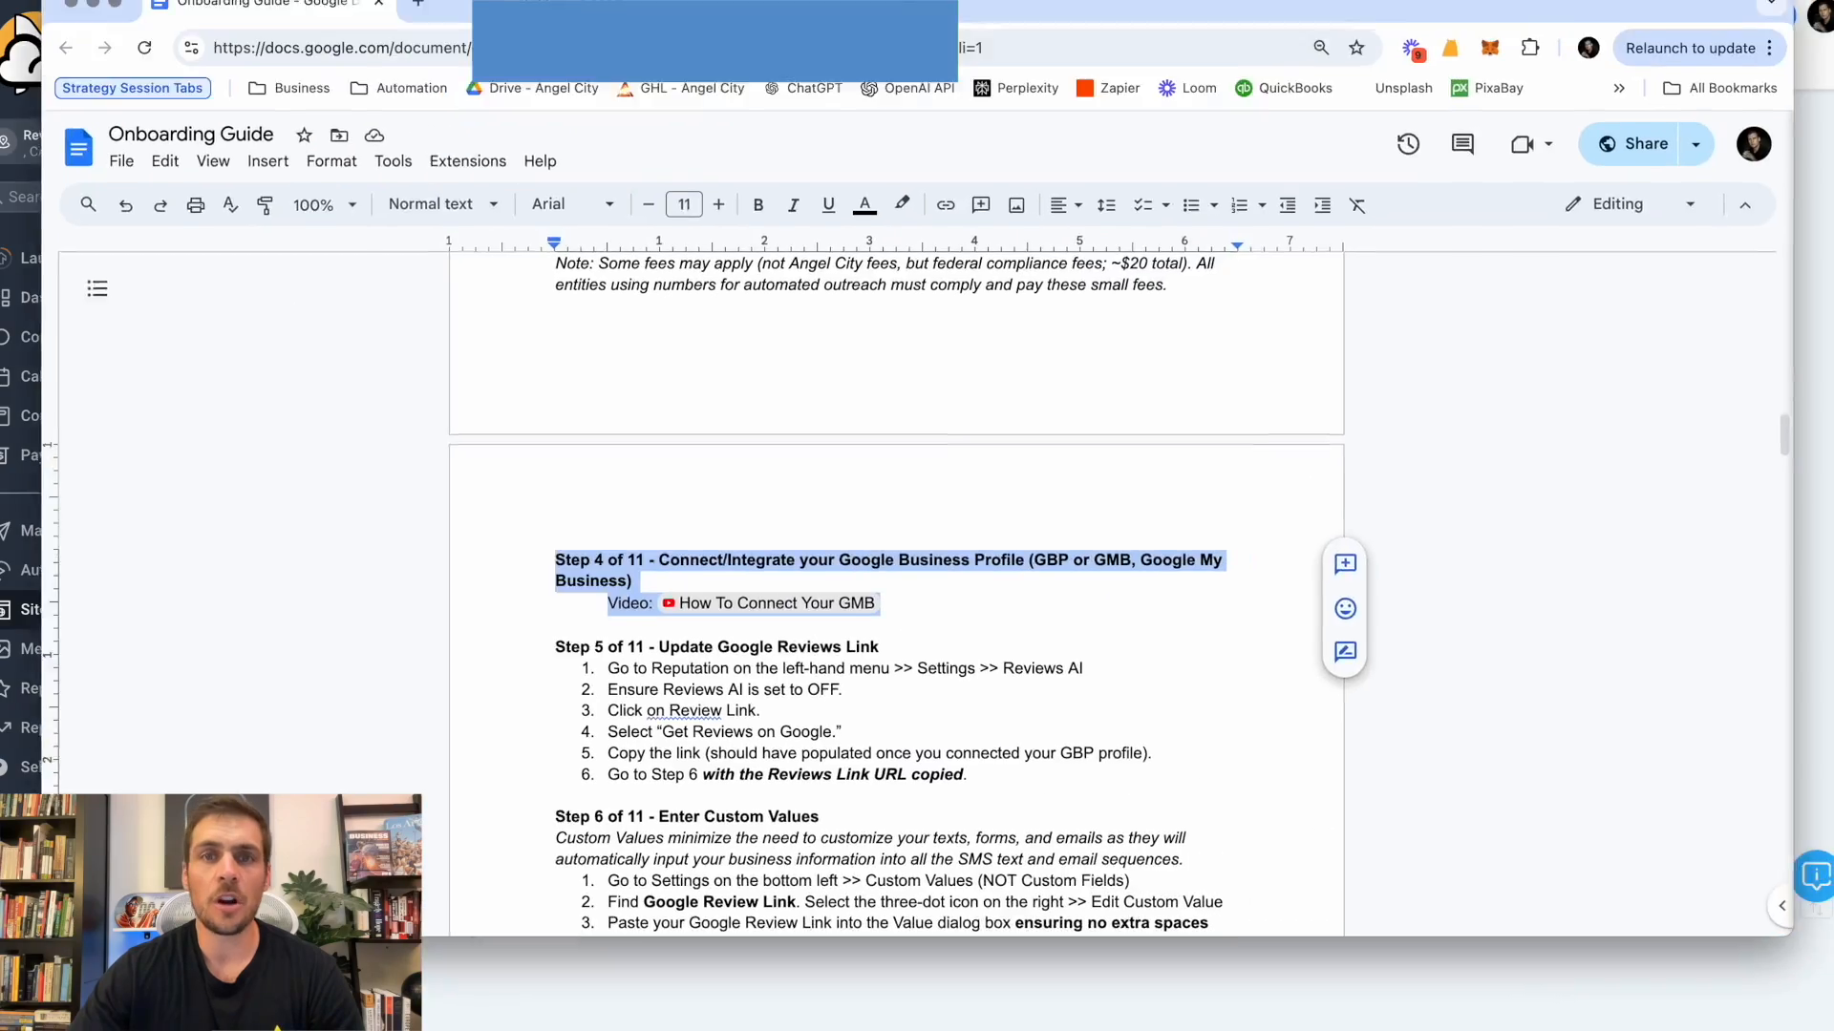
Read Step 11 about connecting the calendar in the Google Docs Onboarding Guide and return to the account's dashboard.
{"action": "scroll", "coordinate": [761, 711], "scroll_direction": "down", "scroll_amount": 20}
{"action": "scroll", "coordinate": [762, 711], "scroll_direction": "down", "scroll_amount": 20}
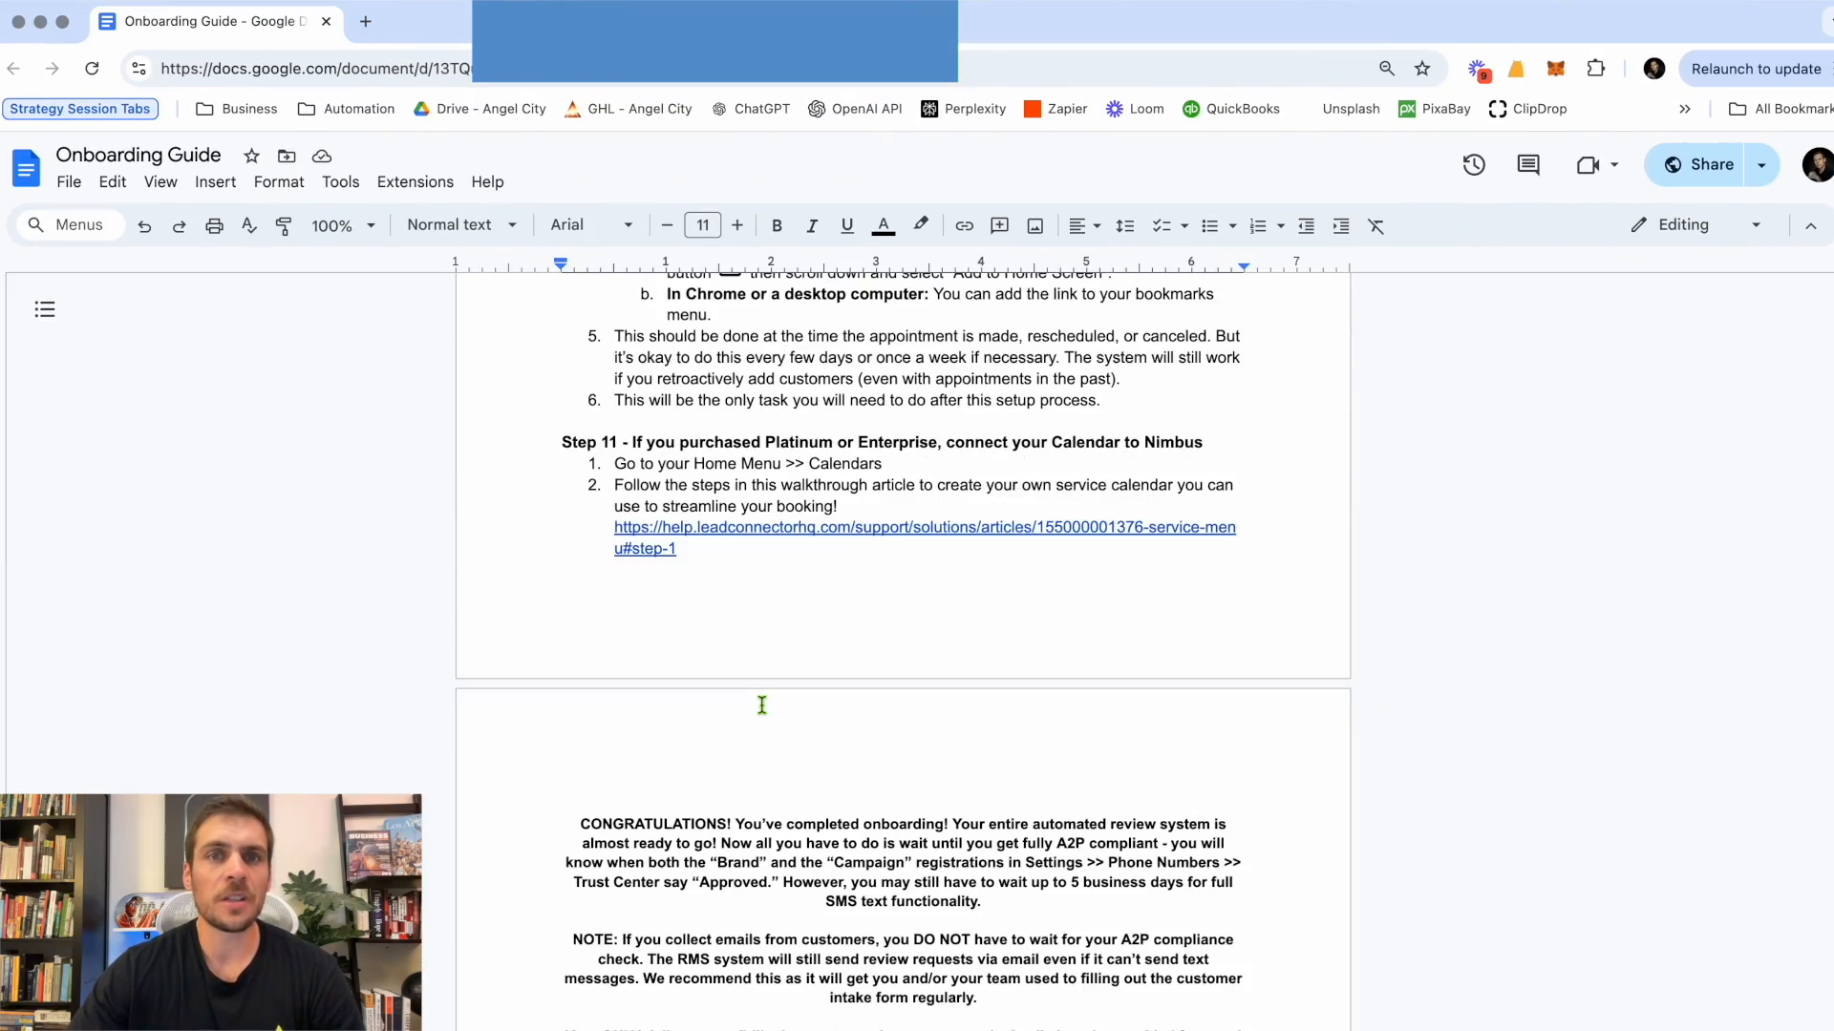
{"action": "left_click_drag", "start_coordinate": [559, 442], "coordinate": [847, 565]}
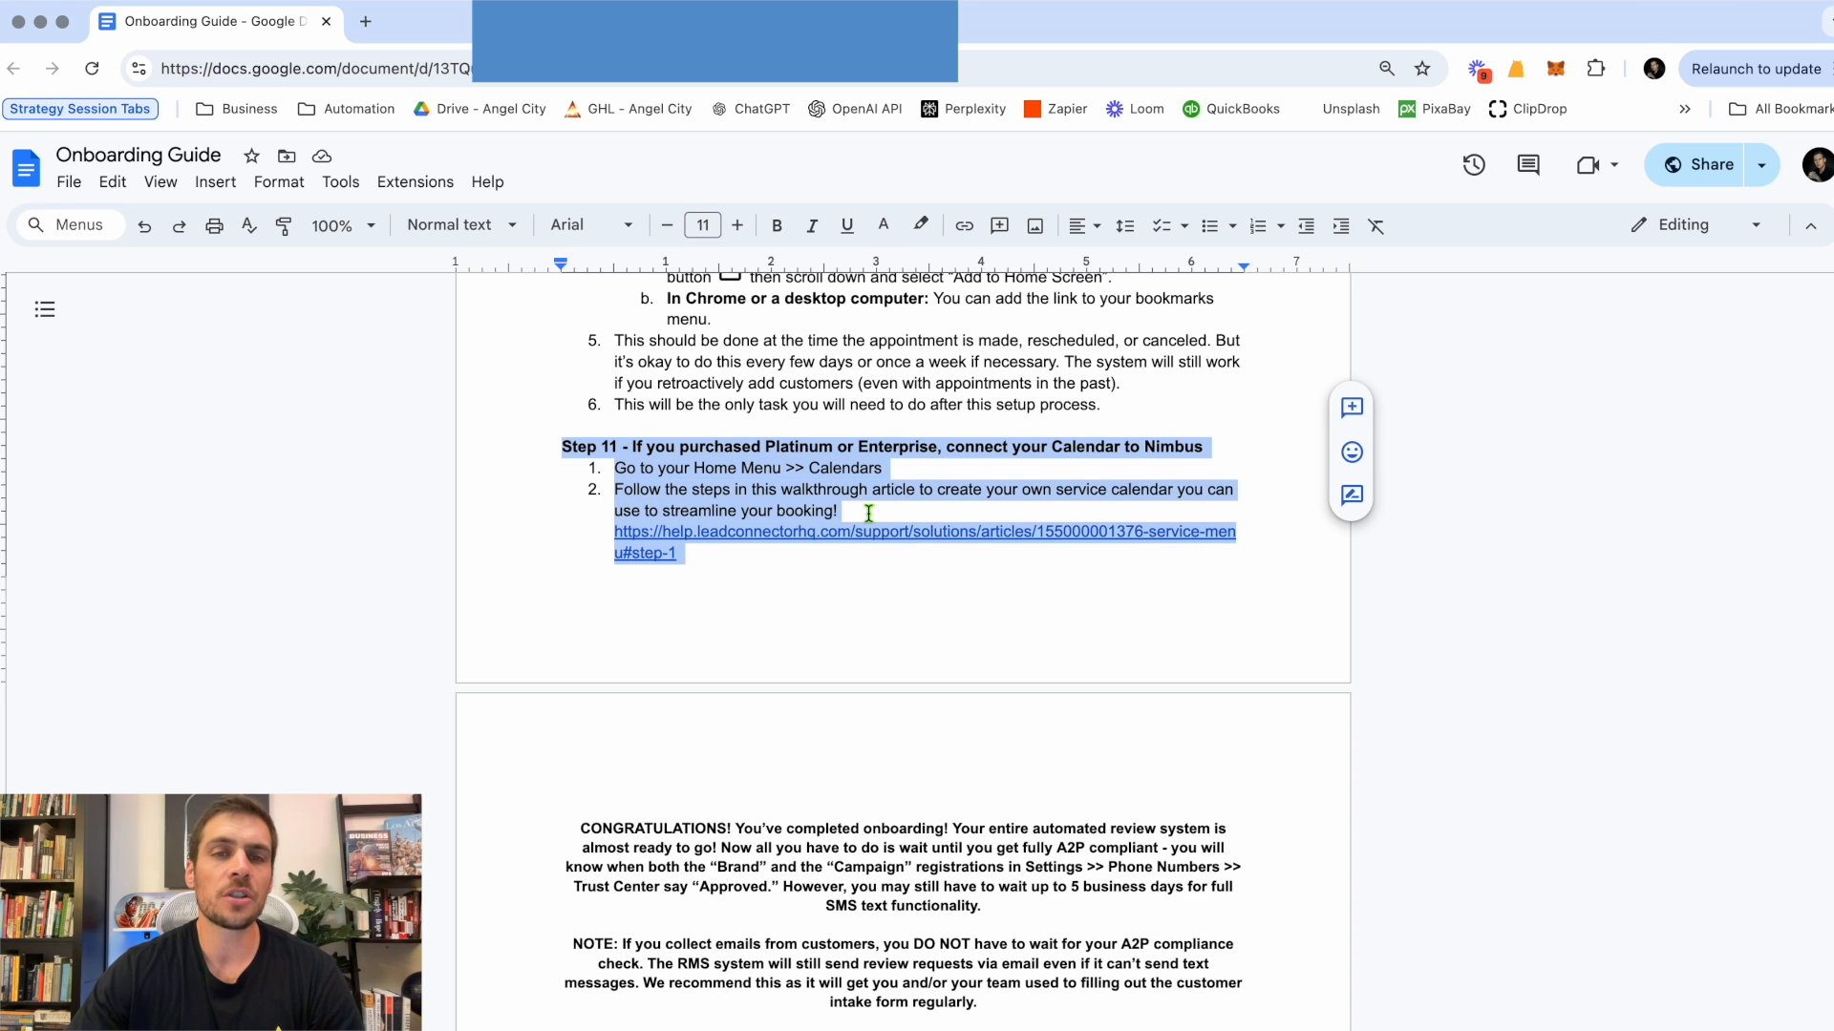
{"action": "left_click", "coordinate": [869, 513]}
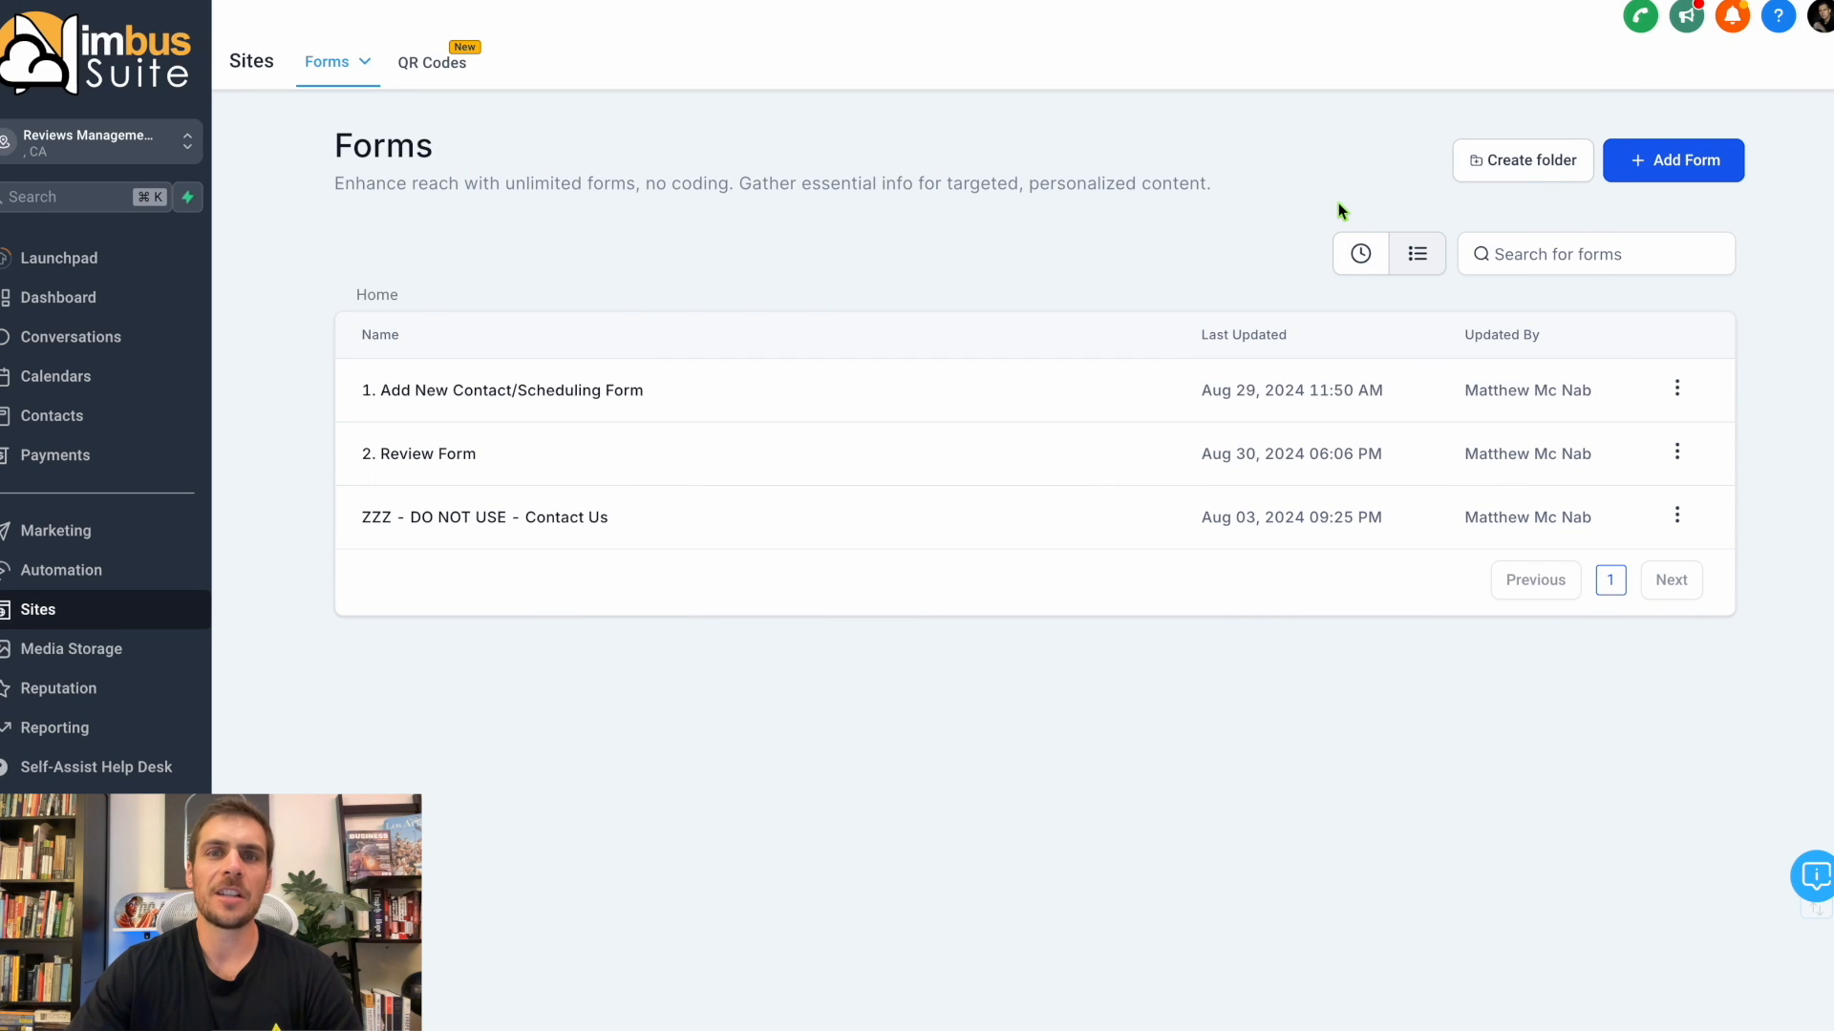
{"action": "left_click", "coordinate": [76, 306]}
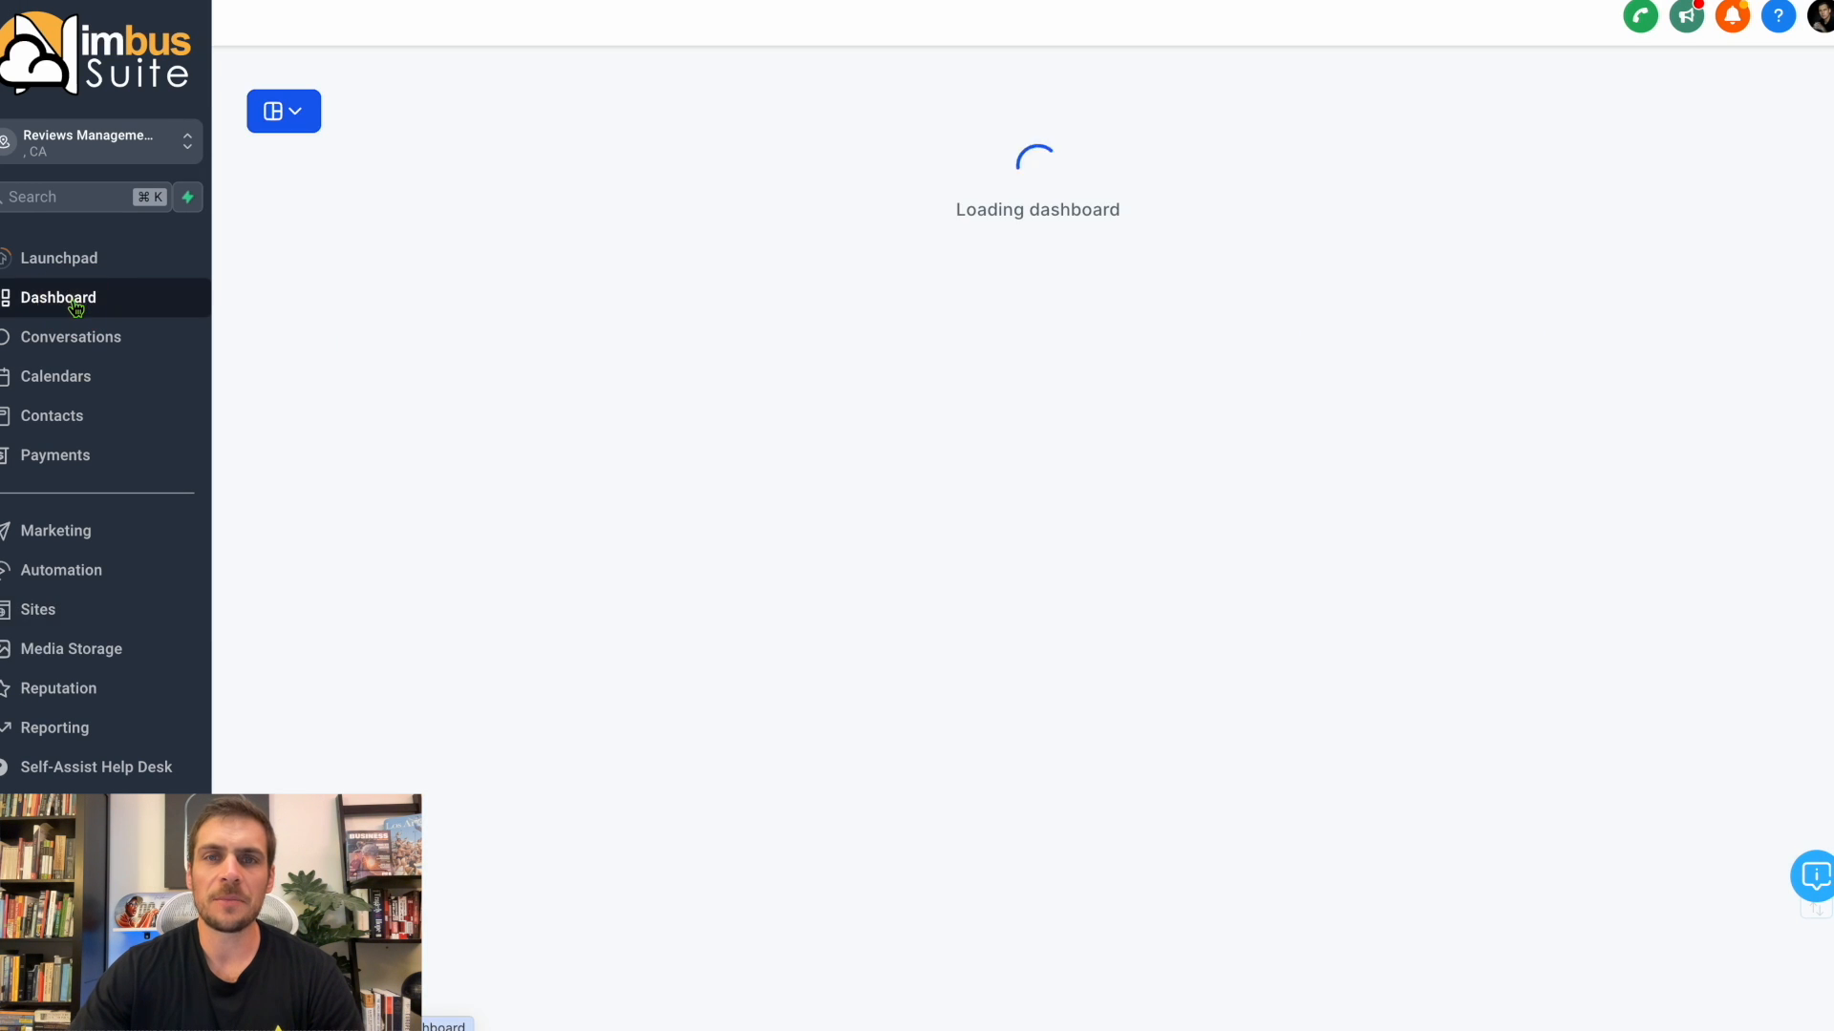